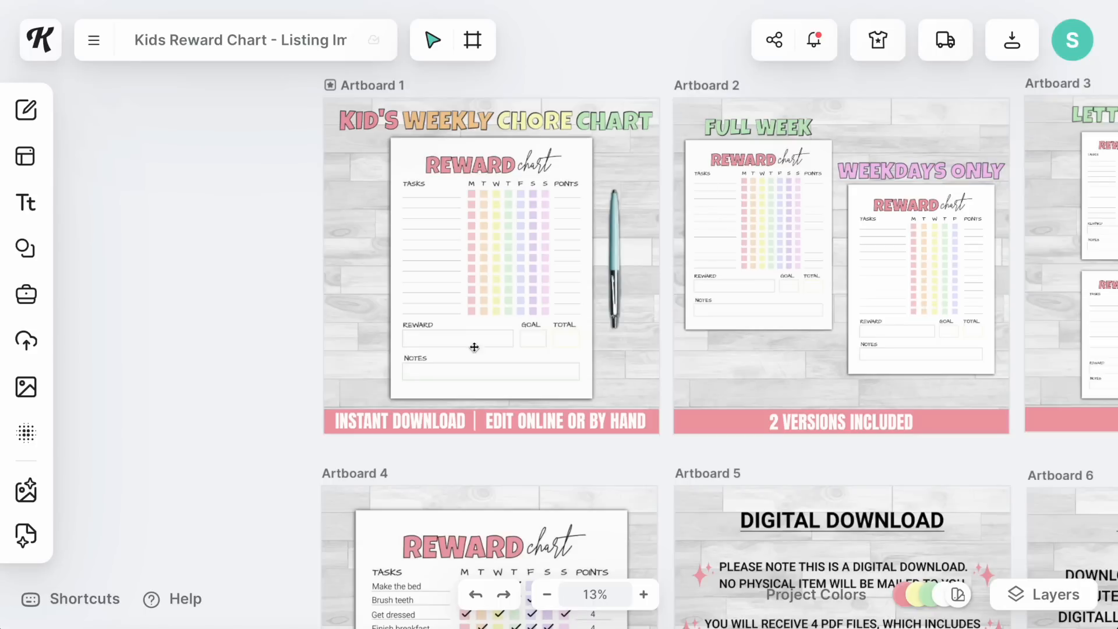
scroll(544, 208, right, 5)
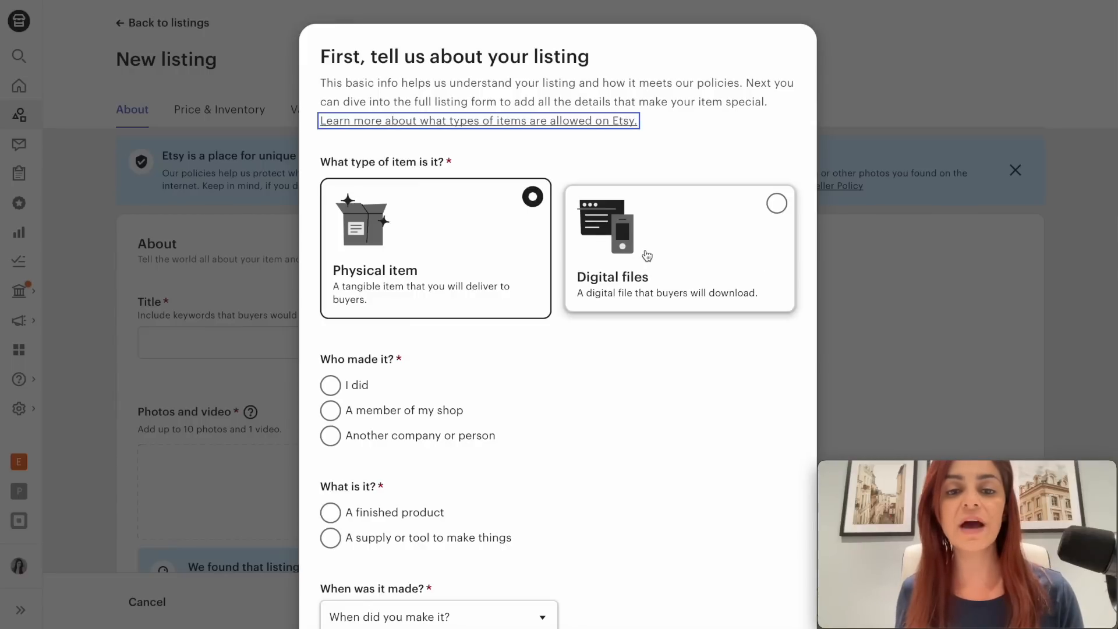
- Choose Digital files as the item type for the new Etsy listing
scroll(643, 256, down, 1)
click(745, 213)
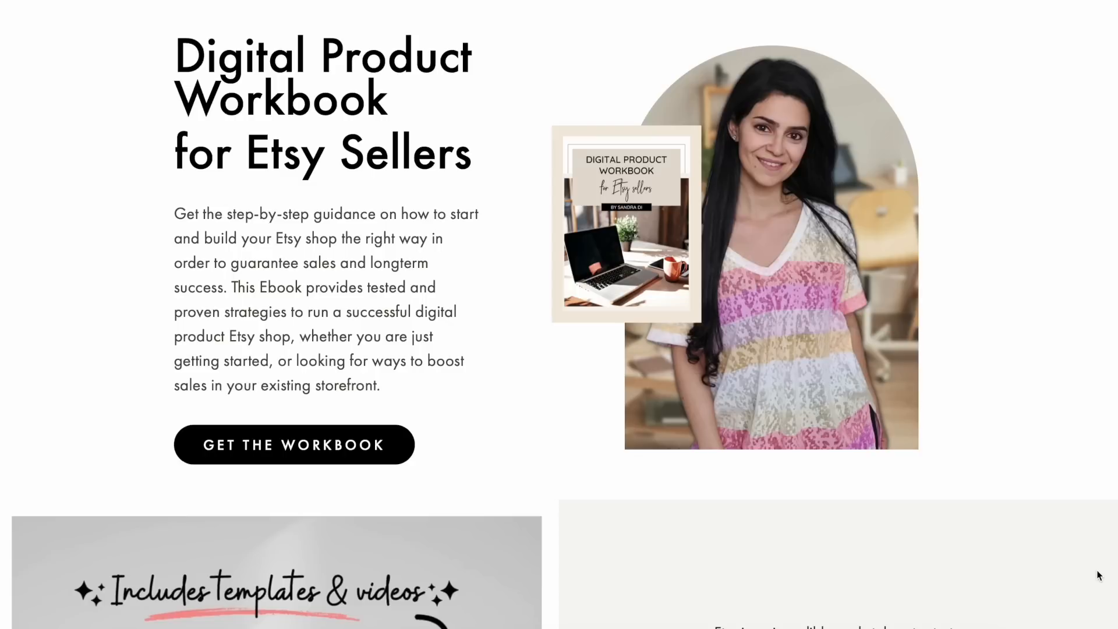
scroll(1098, 575, down, 7)
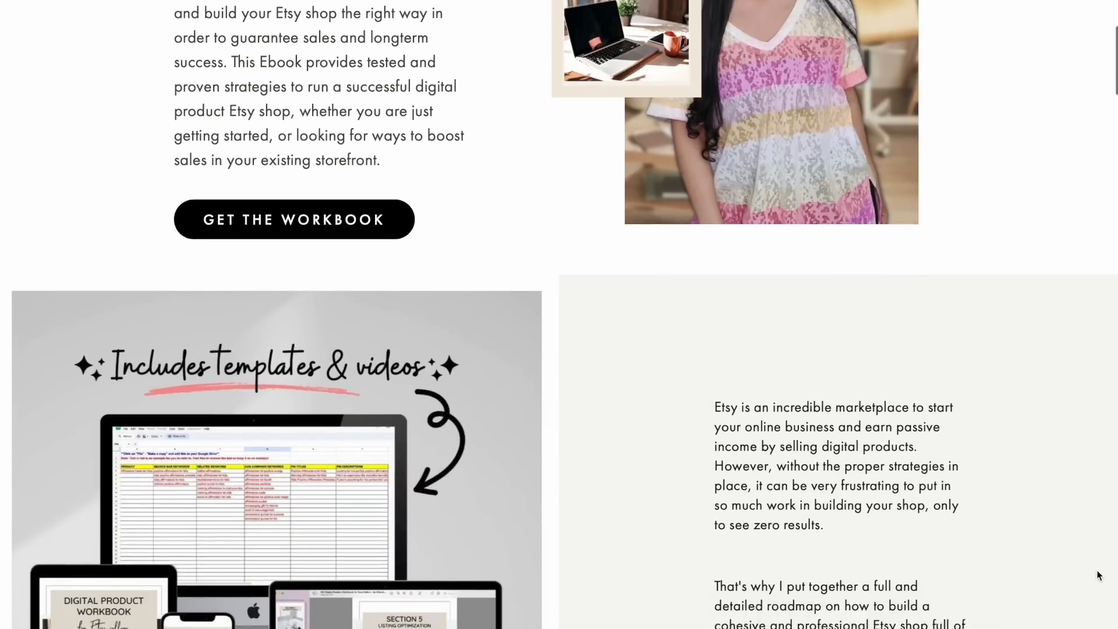
scroll(1098, 575, down, 7)
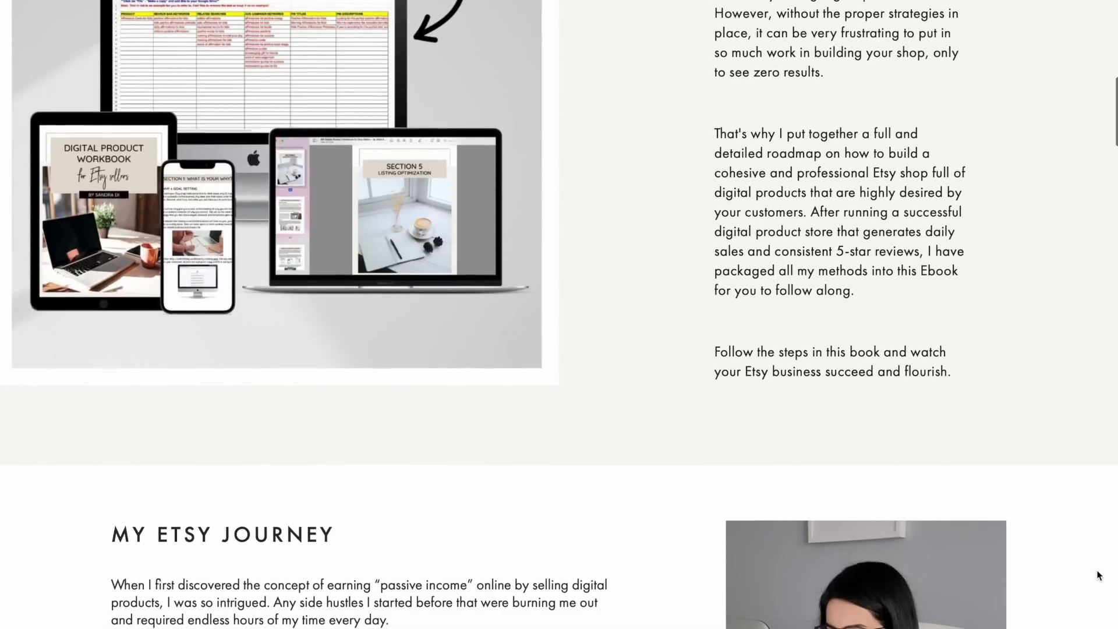
scroll(1098, 575, down, 4)
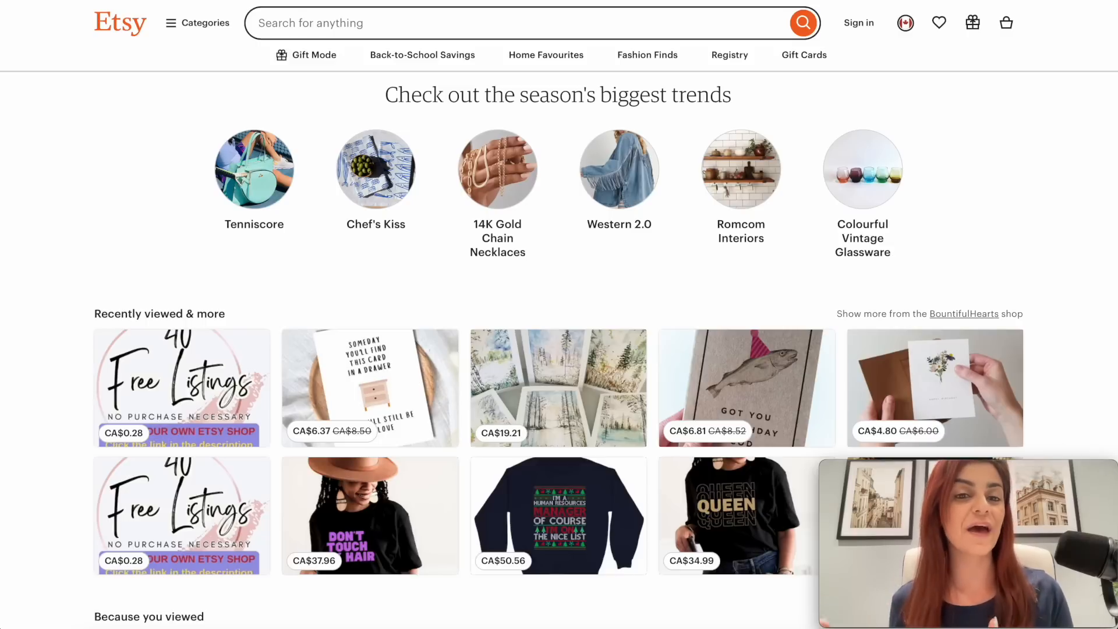
- Search Etsy for "kids educational activity printable" using the suggested search phrase
click(593, 26)
text(kids)
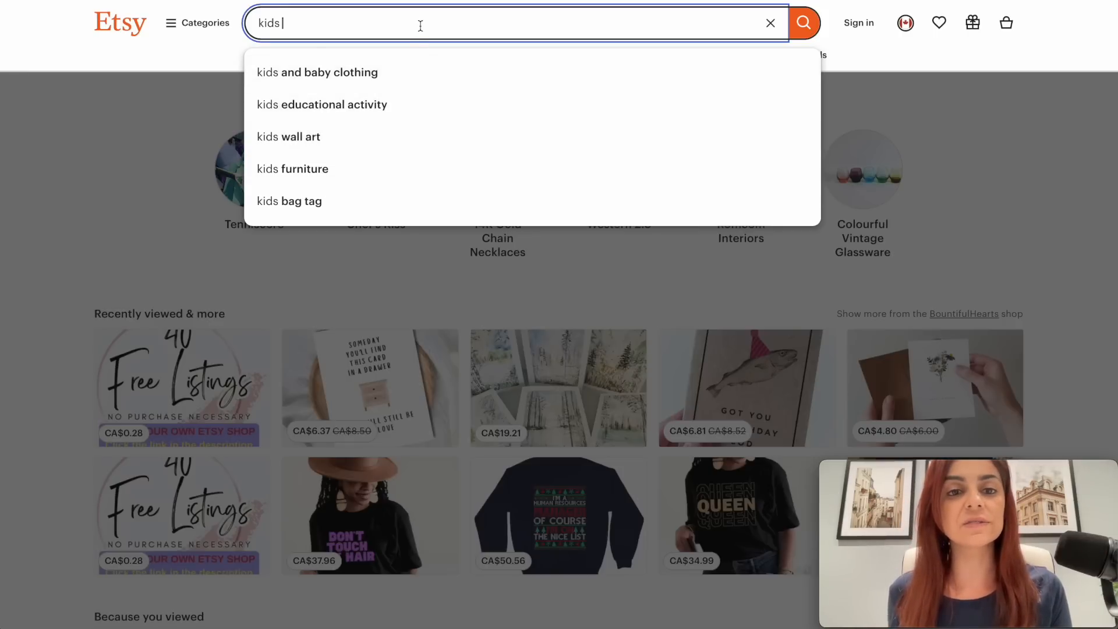
text(education)
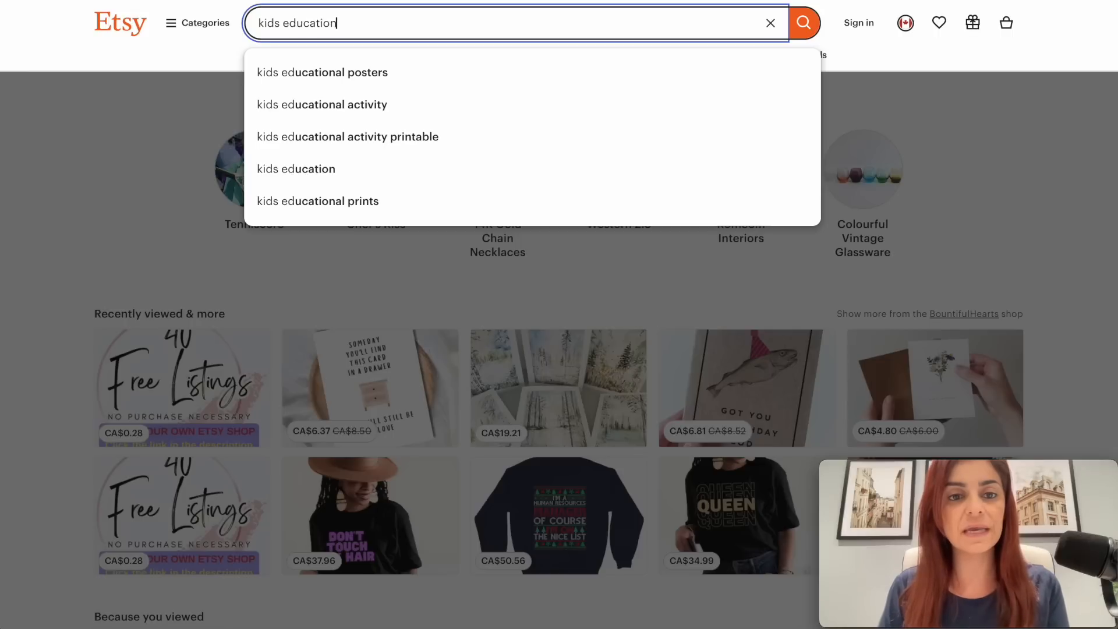
text(al activity)
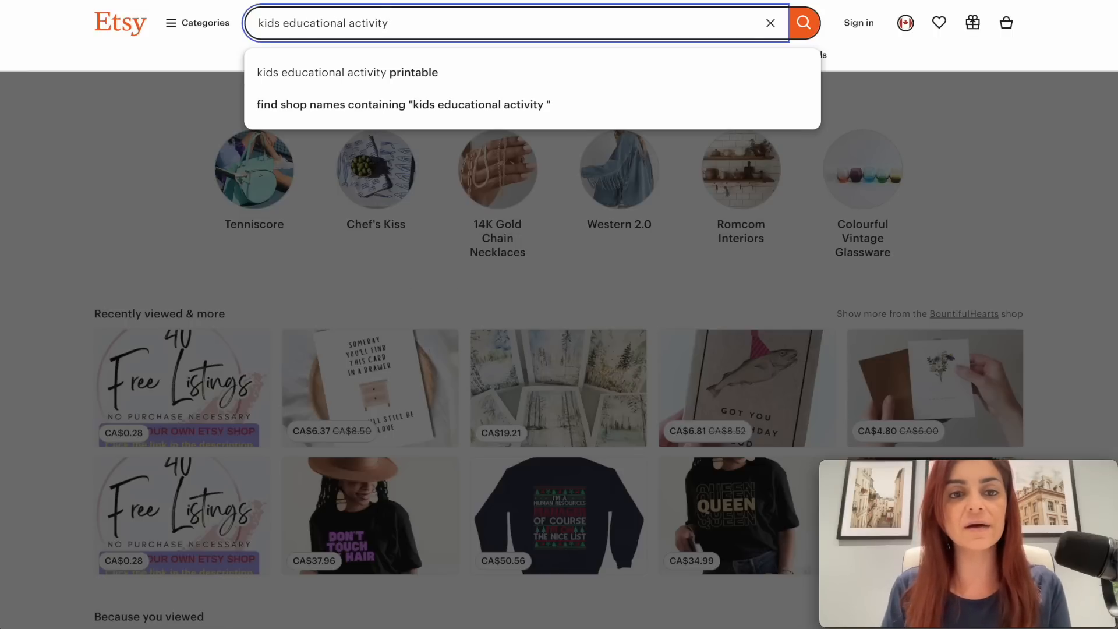
click(434, 74)
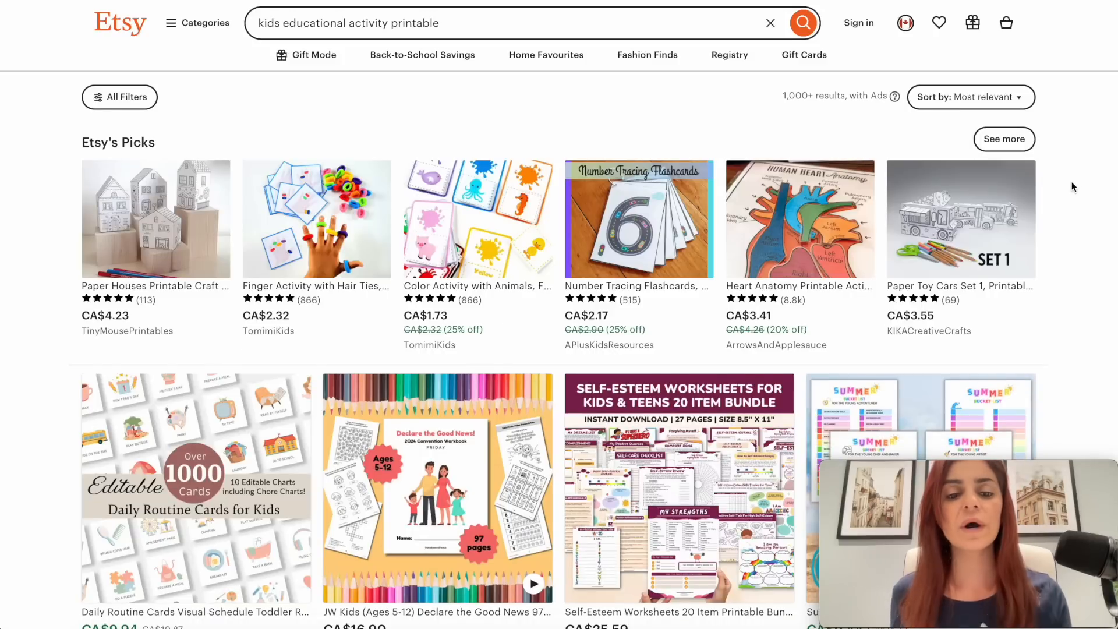
- Examine the kids educational activity listings for digital product ideas, prices and review counts
scroll(1073, 186, down, 2)
scroll(1072, 187, down, 3)
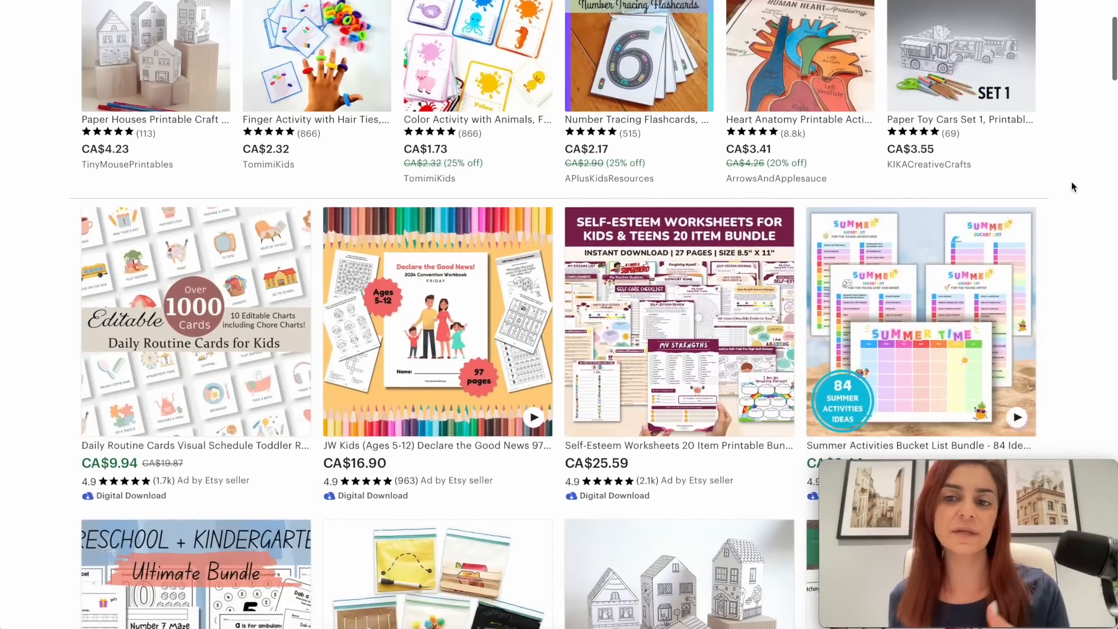
scroll(1073, 186, down, 2)
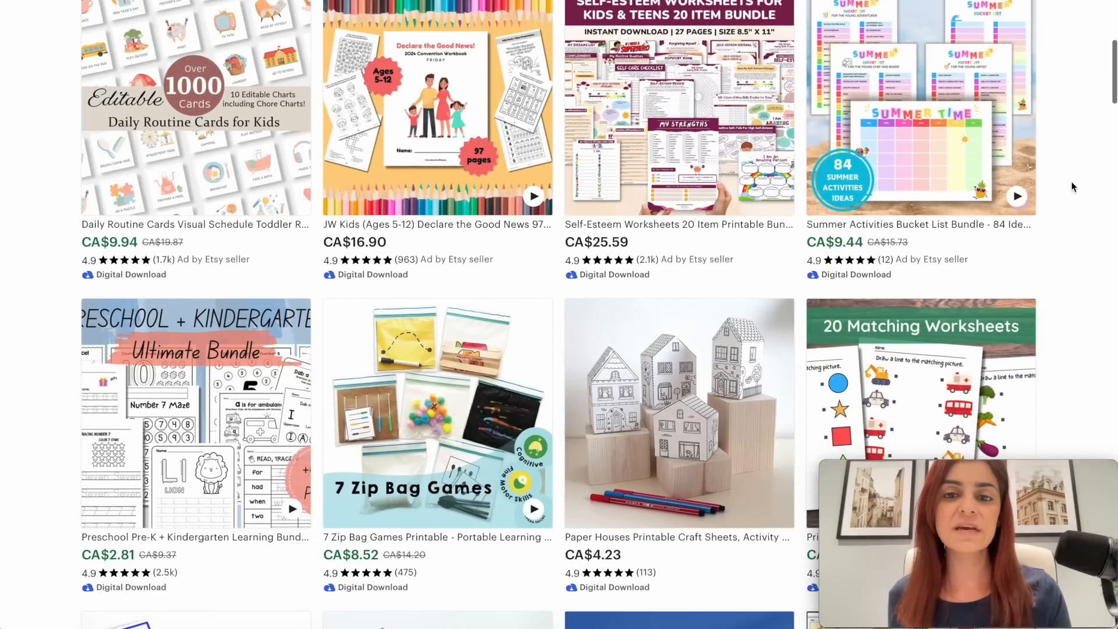
scroll(1072, 186, down, 1)
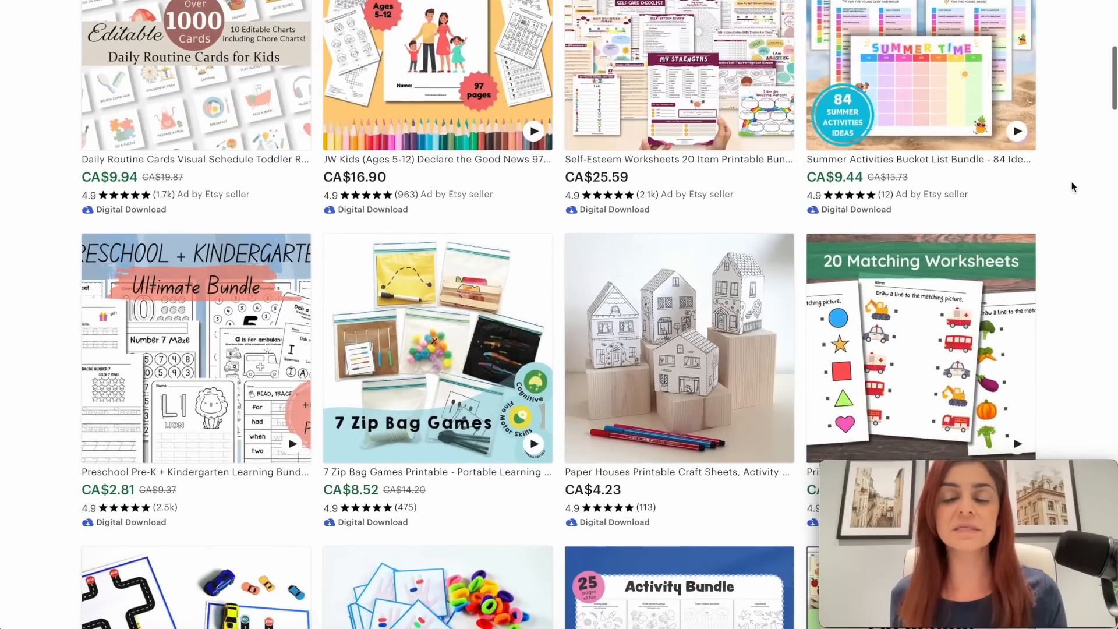
scroll(1073, 186, down, 1)
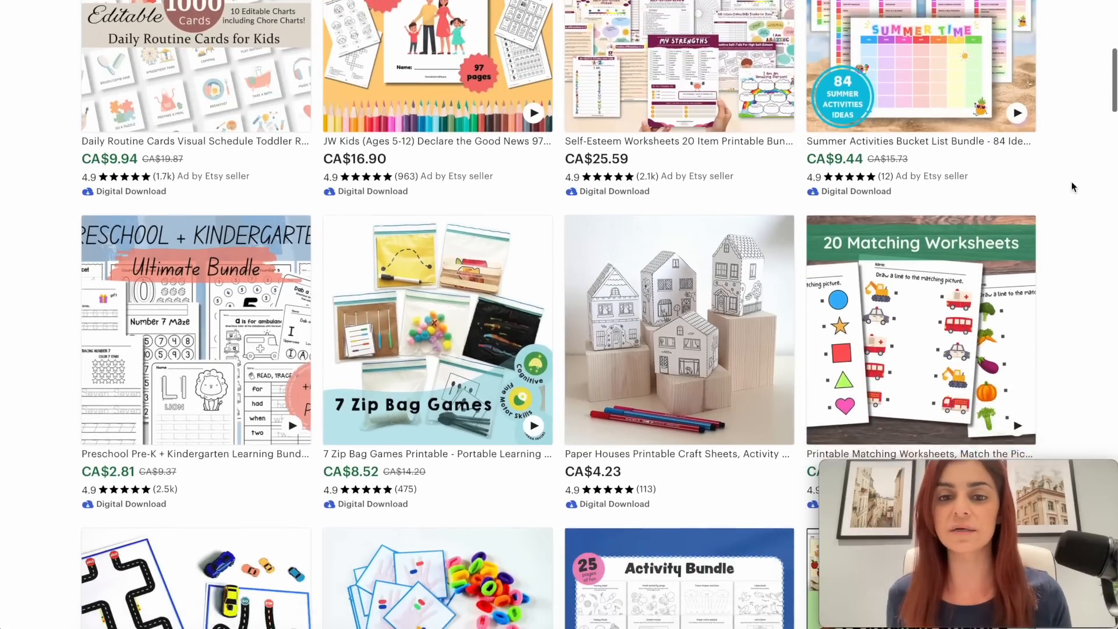
scroll(198, 249, up, 2)
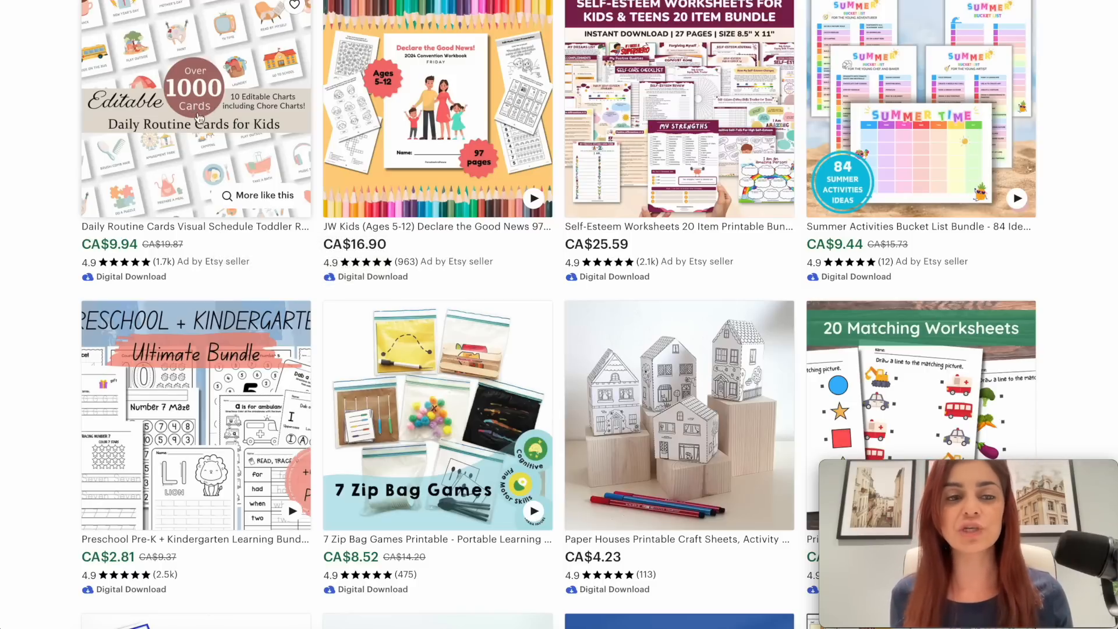
scroll(249, 95, up, 1)
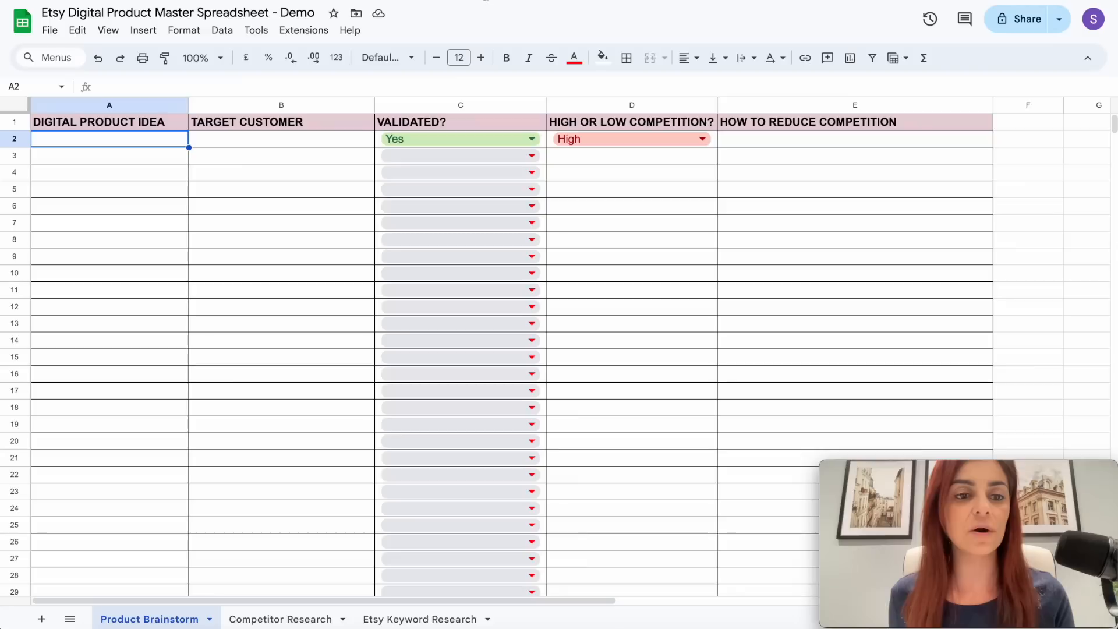
- In the Google Sheets Product Brainstorm sheet, enter "daily routine cards" in A2 and "kids chore charts" in A3 as digital product ideas
text(daily routine cards)
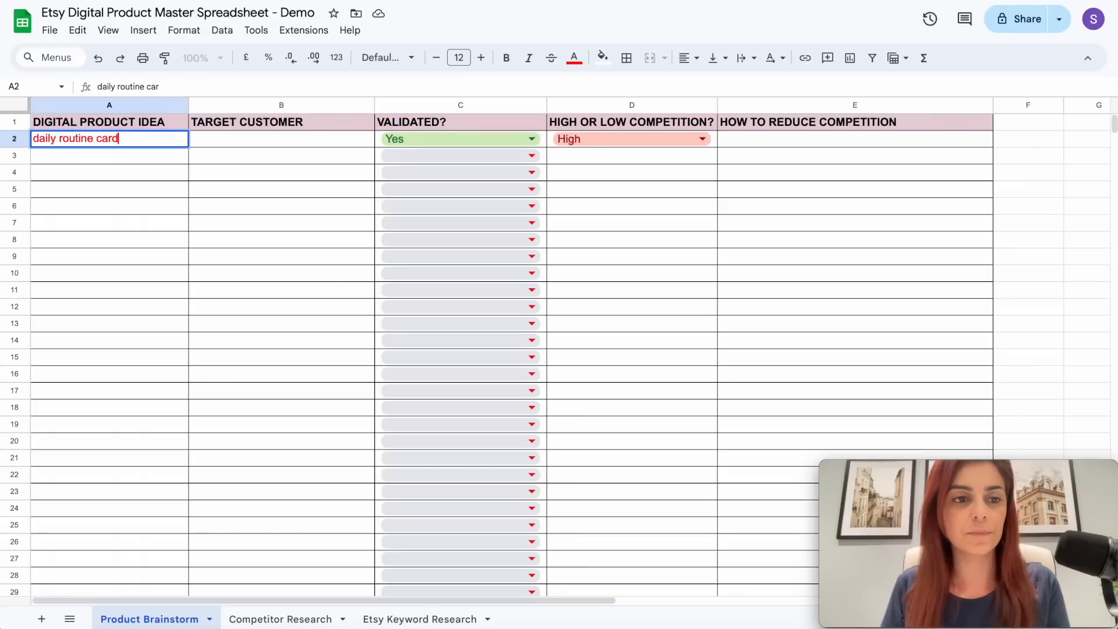
key(Return)
text(kids chore charts)
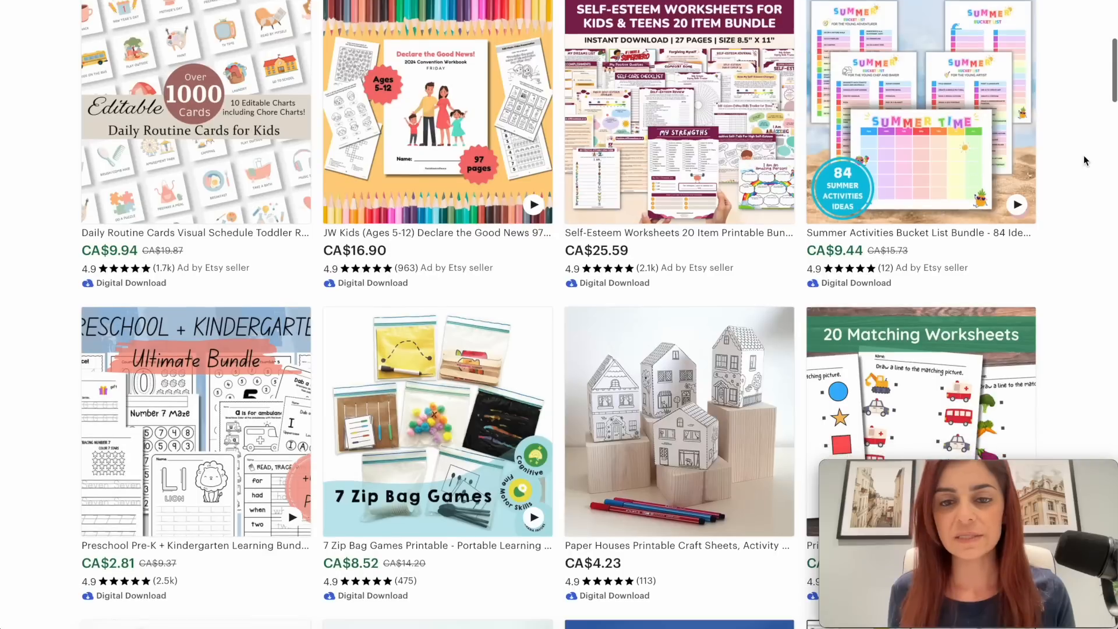
- Using the Etsy results, add "self-esteem worksheets", "summer activities bucket list" and "feelings thermometer" as digital product ideas in cells A4 to A6
scroll(1083, 160, down, 2)
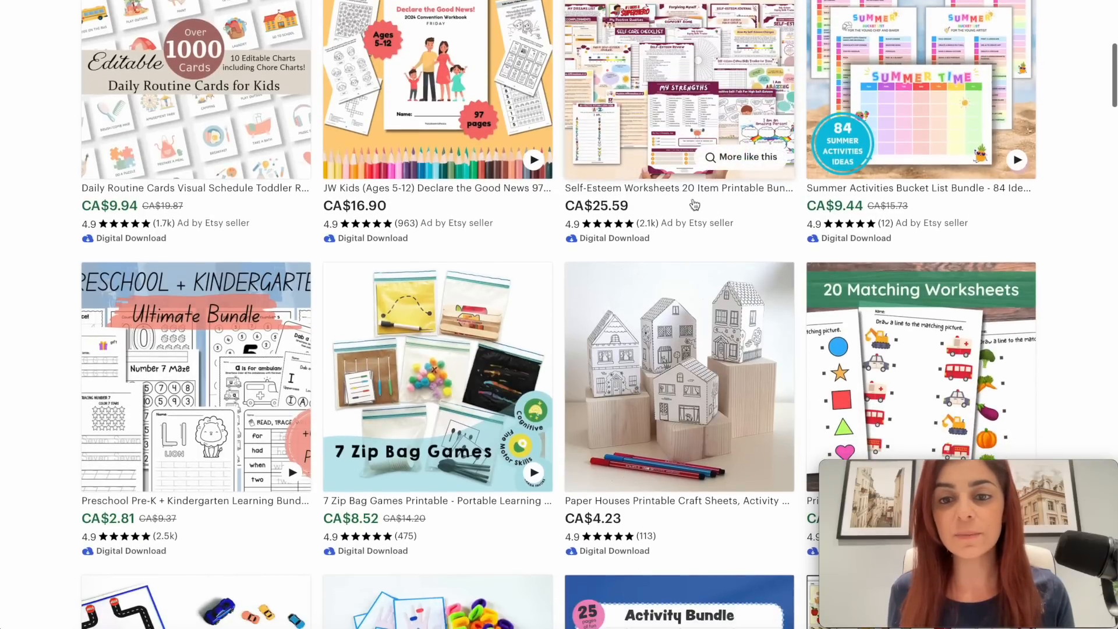
scroll(1070, 185, up, 2)
scroll(1070, 186, down, 1)
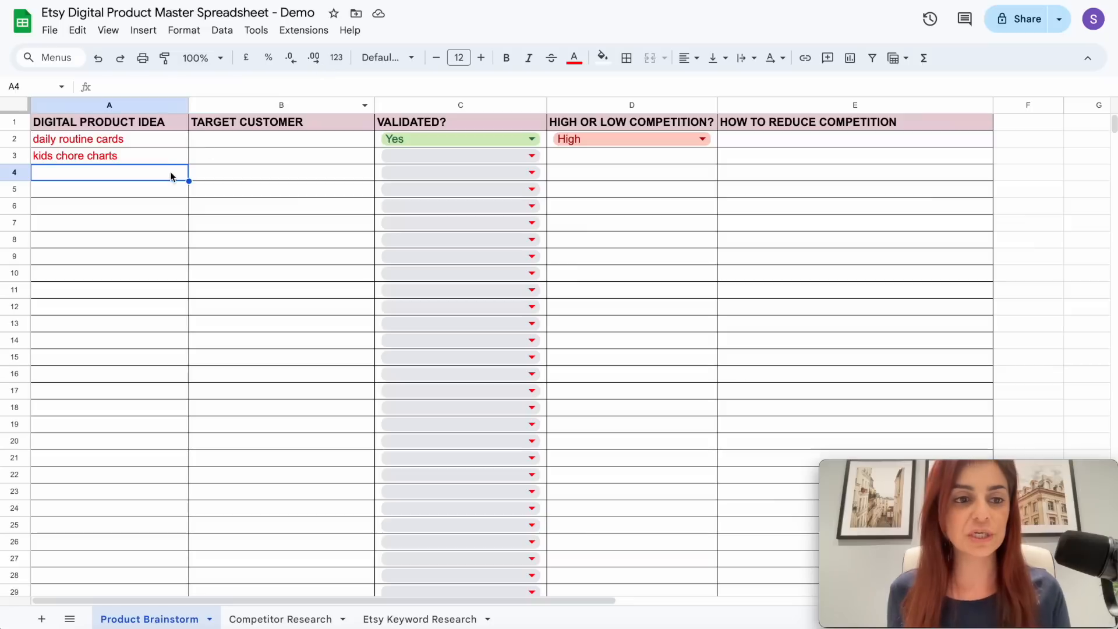
text(self-estee)
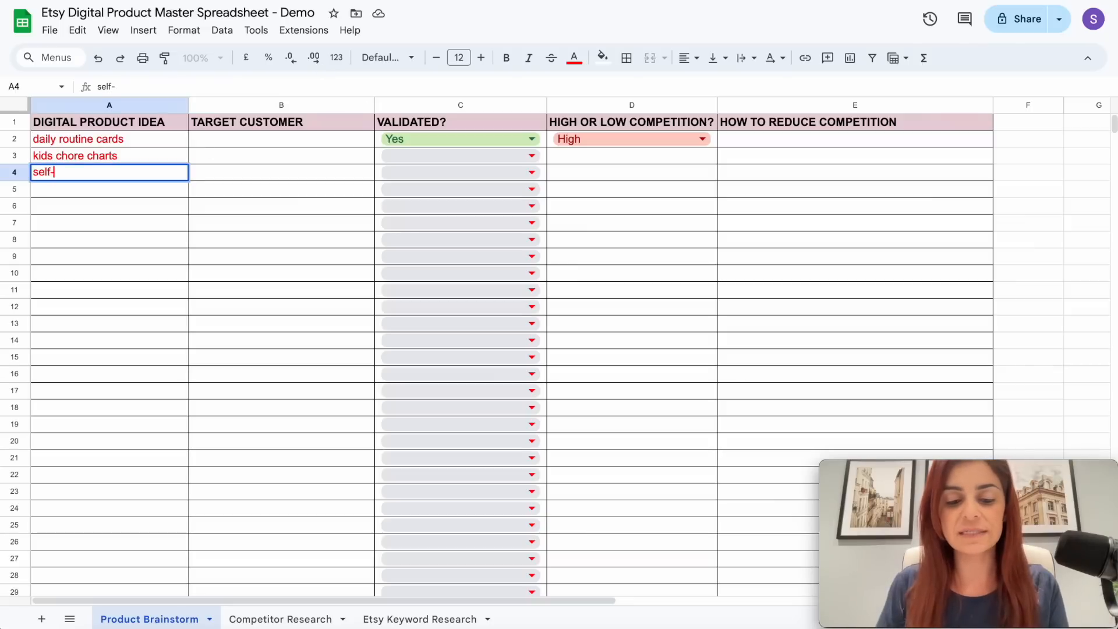
text(m worksheets)
key(Return)
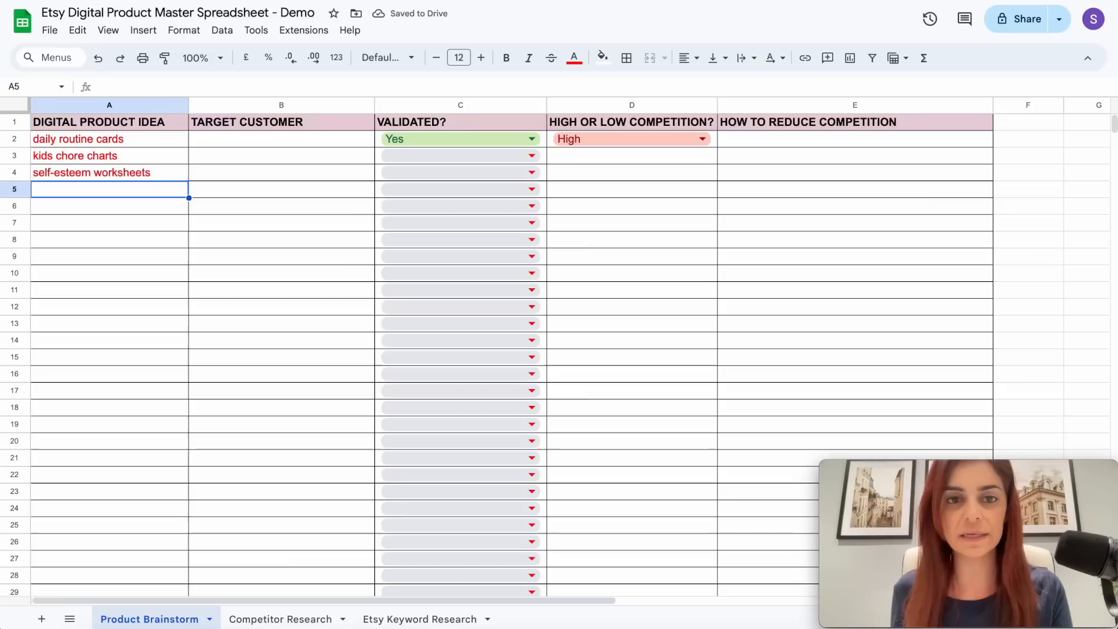
text(summer activities bucket list)
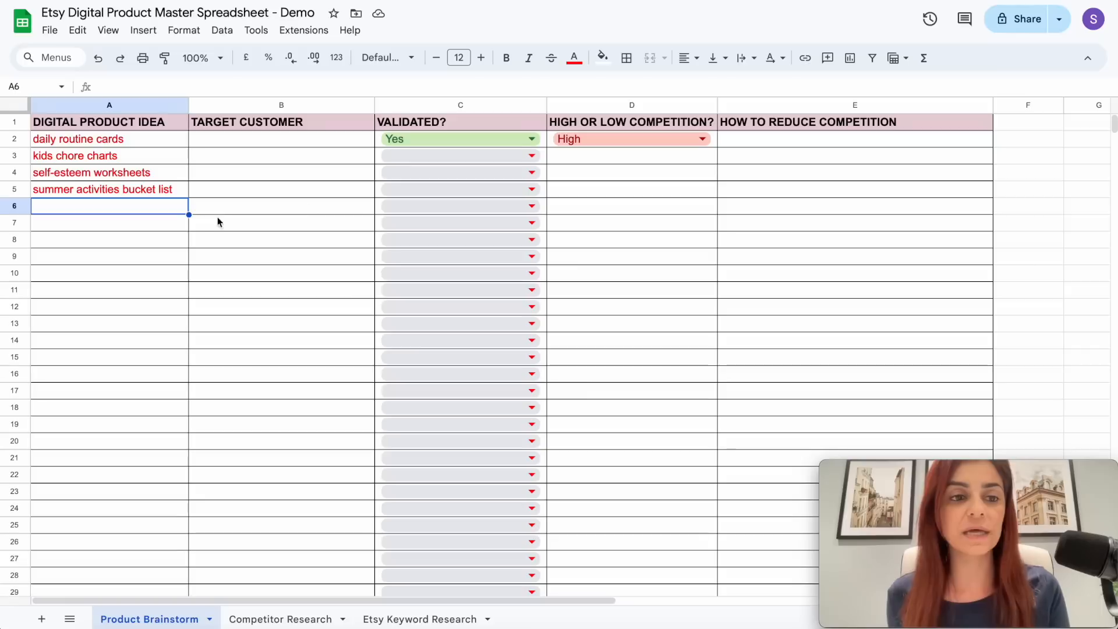
text(feelings thermometer)
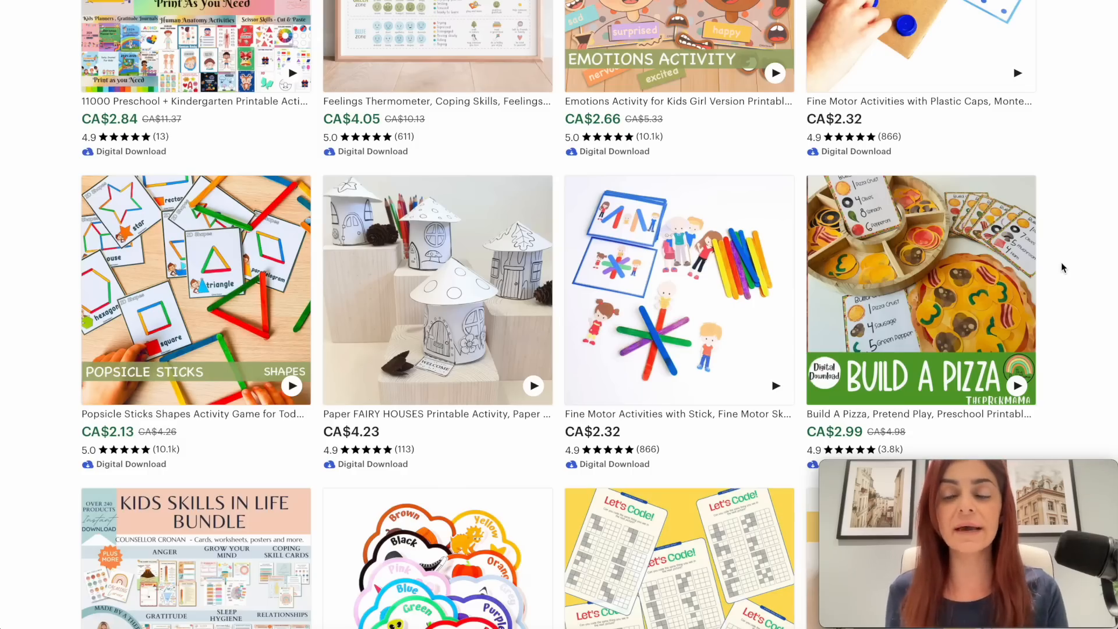
- Replace the Etsy search with the suggested phrase "alphabet poster nursery"
scroll(1060, 266, up, 8)
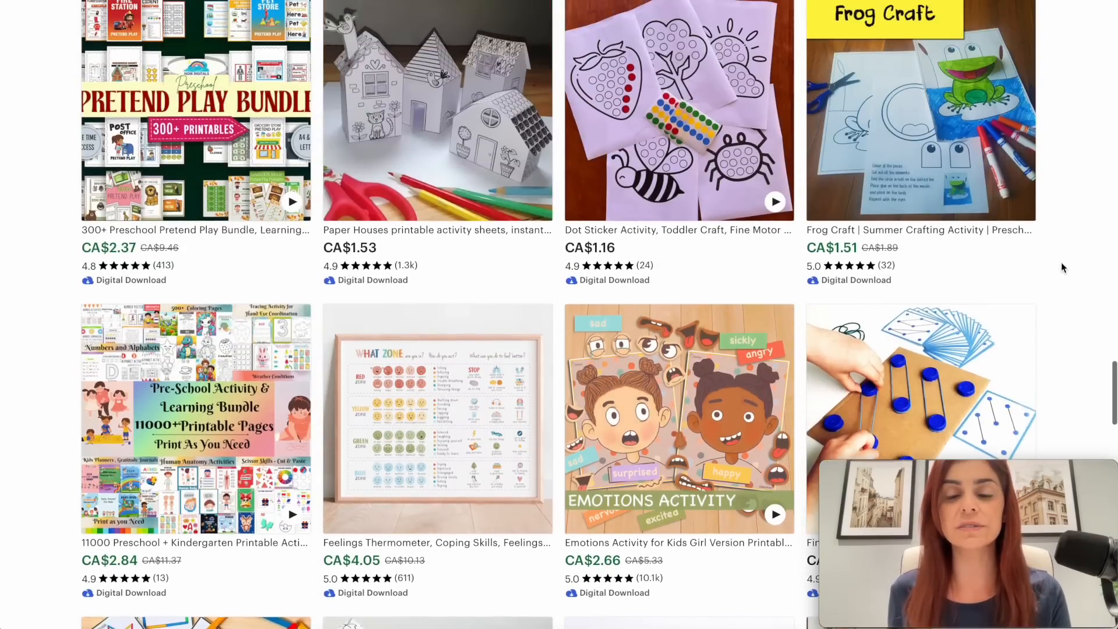
scroll(1061, 263, up, 4)
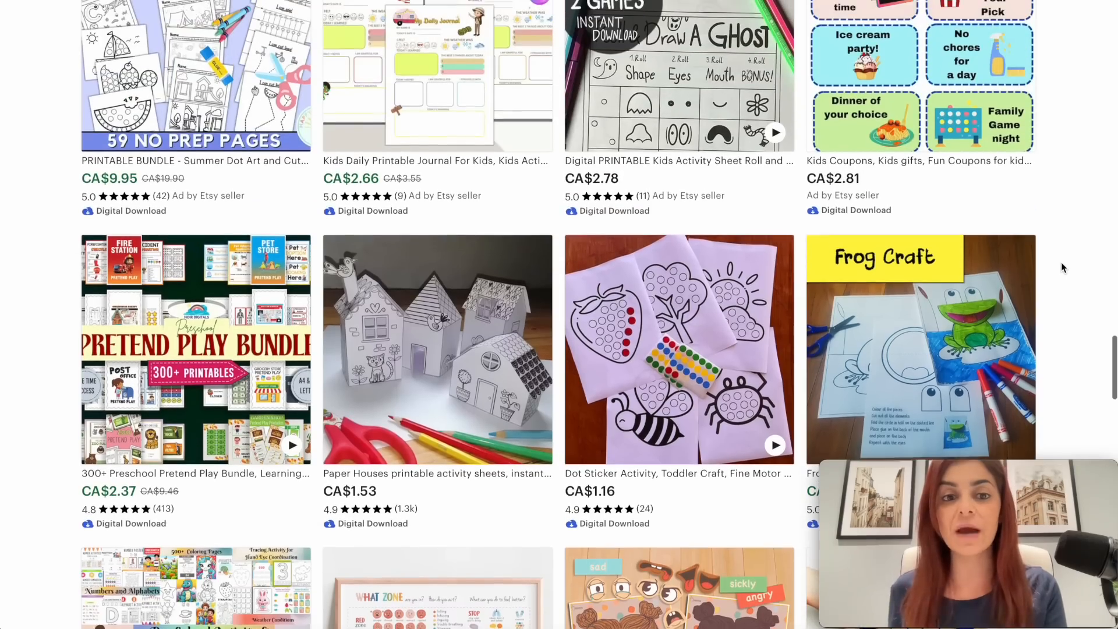
scroll(1060, 267, up, 20)
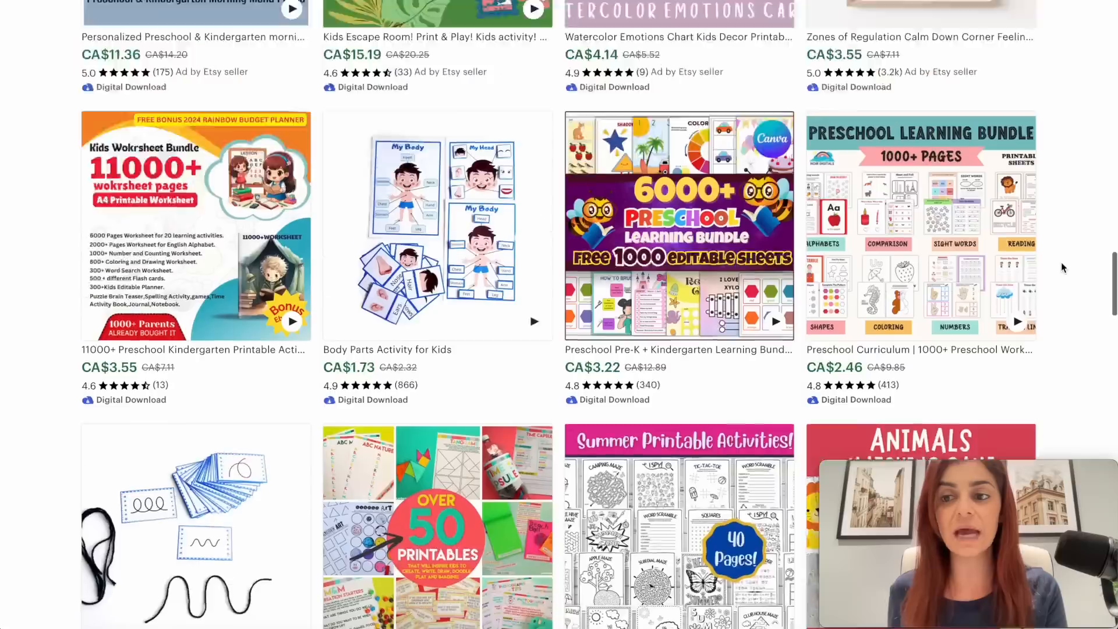
scroll(1060, 262, up, 8)
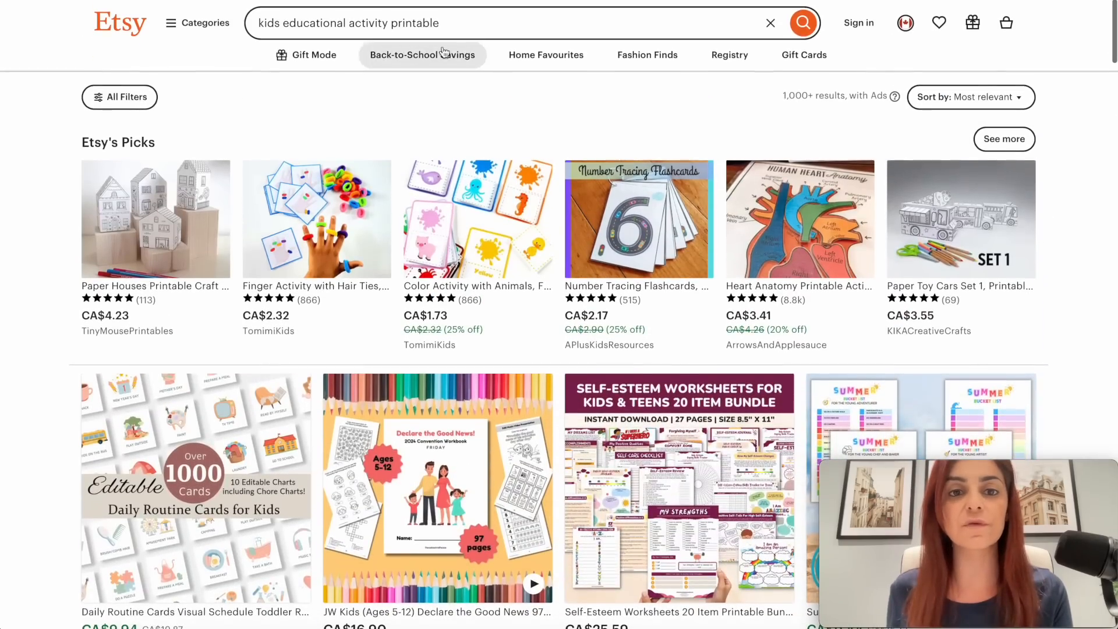
triple_click(478, 23)
key(BackSpace)
text(alphabet)
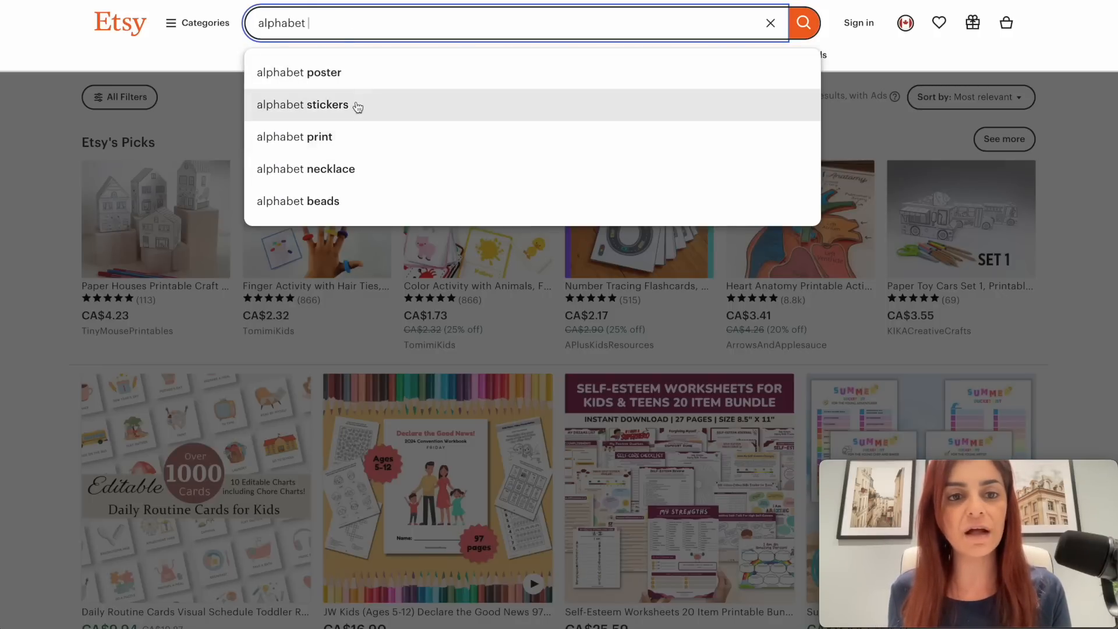
text(poster)
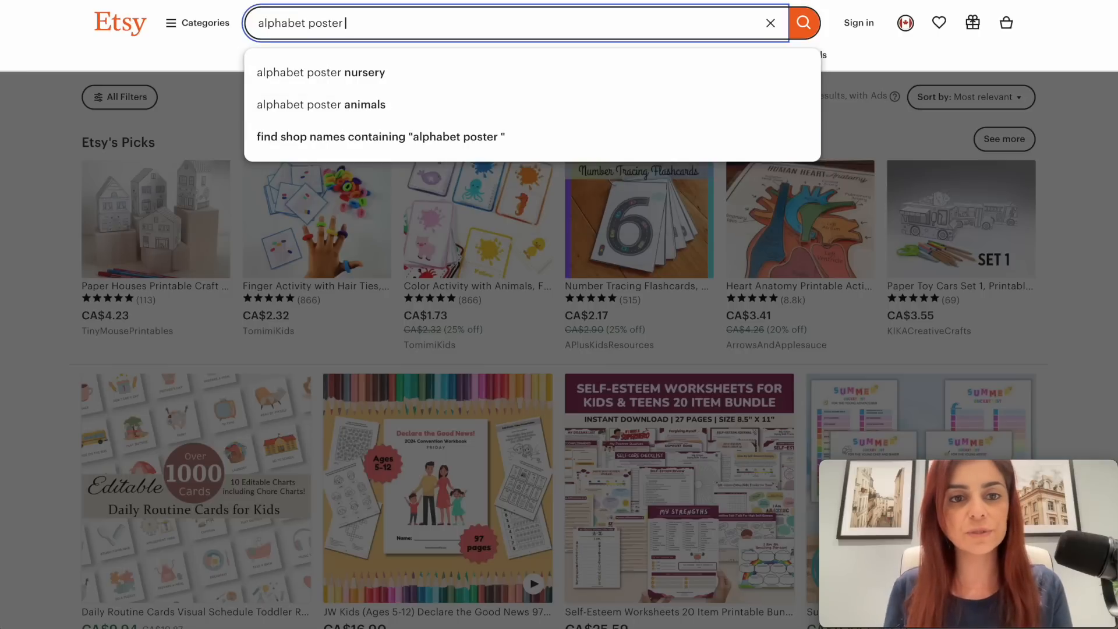
click(353, 81)
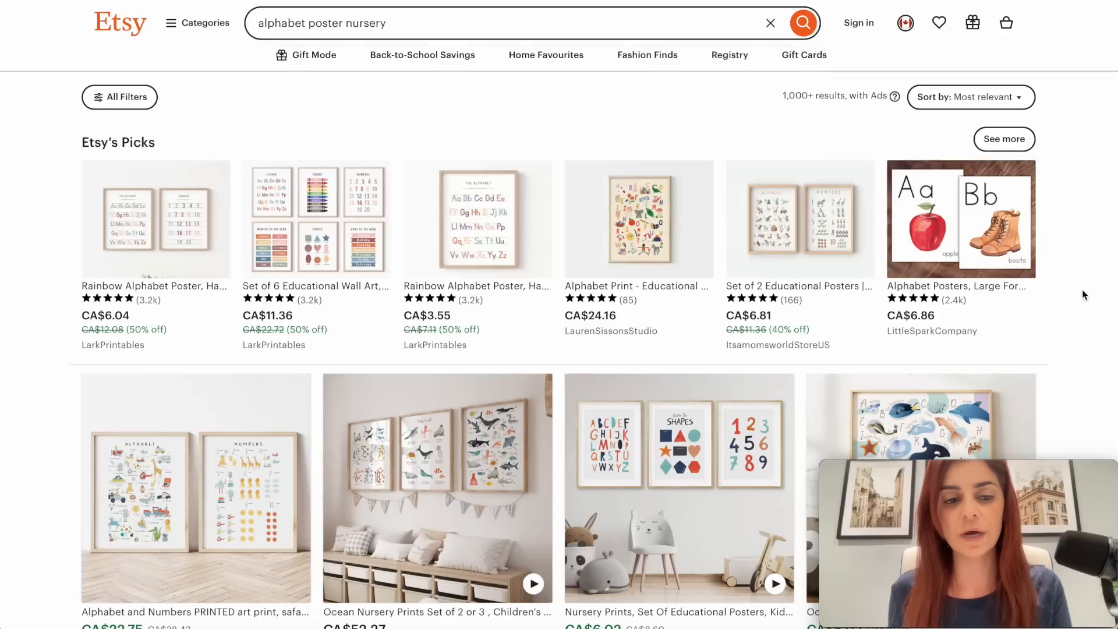
- Examine the alphabet poster nursery listings for further printable product ideas
scroll(1082, 288, down, 2)
scroll(1081, 295, down, 2)
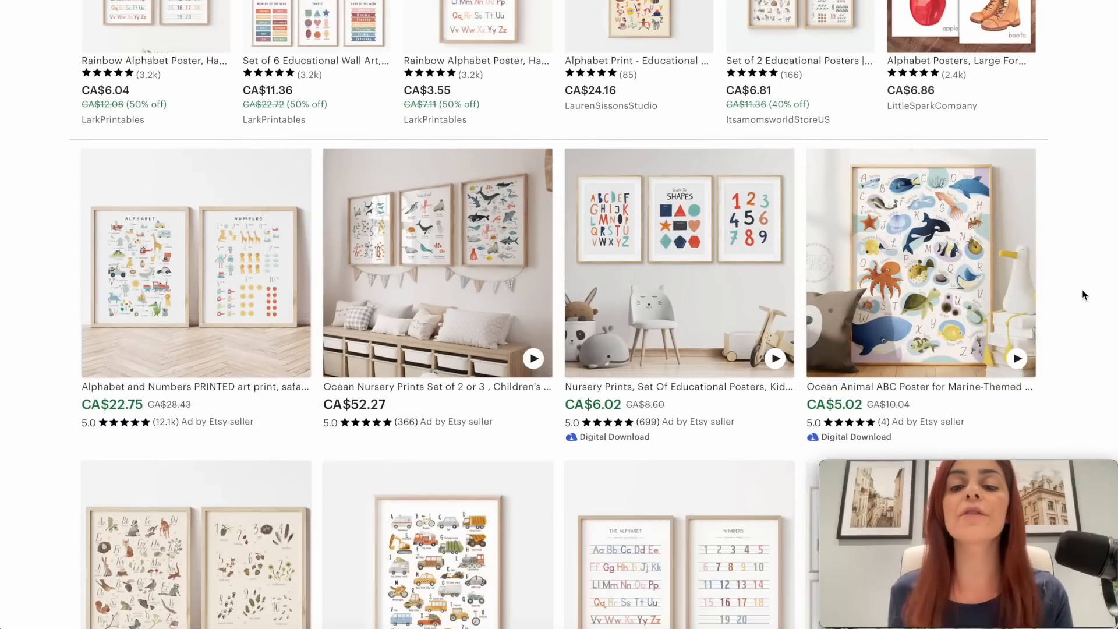
scroll(1082, 291, down, 1)
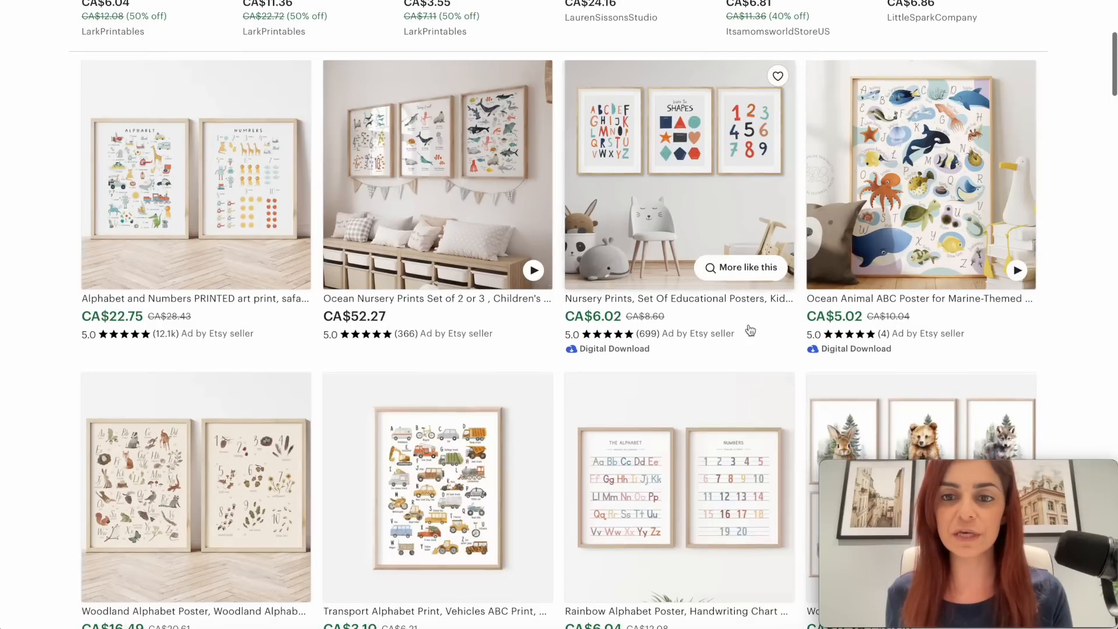
scroll(1077, 368, down, 7)
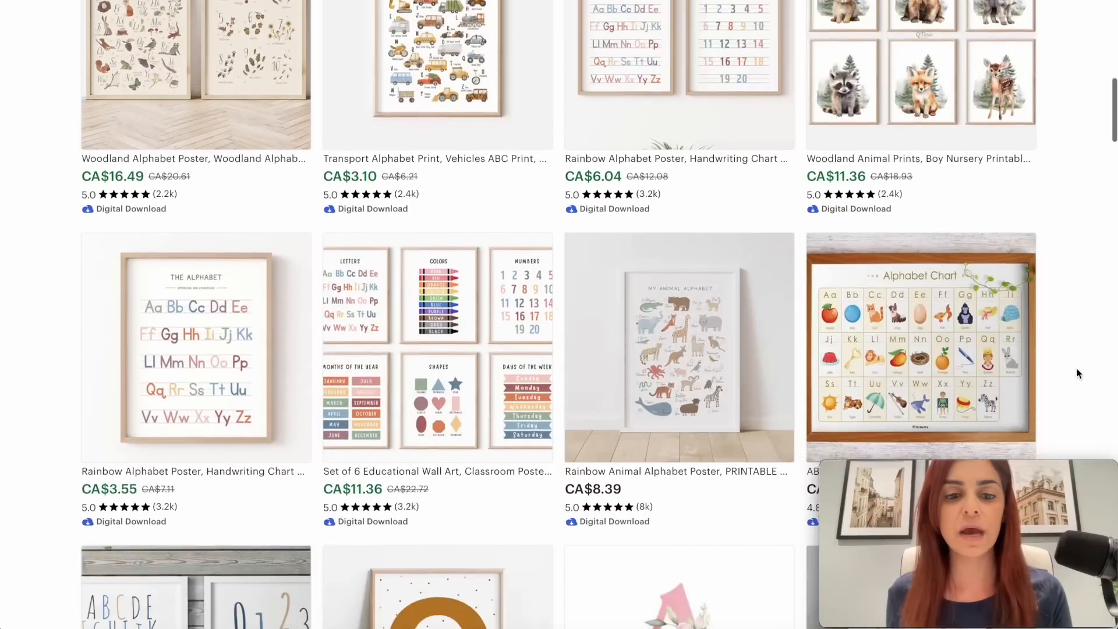
scroll(1077, 368, down, 2)
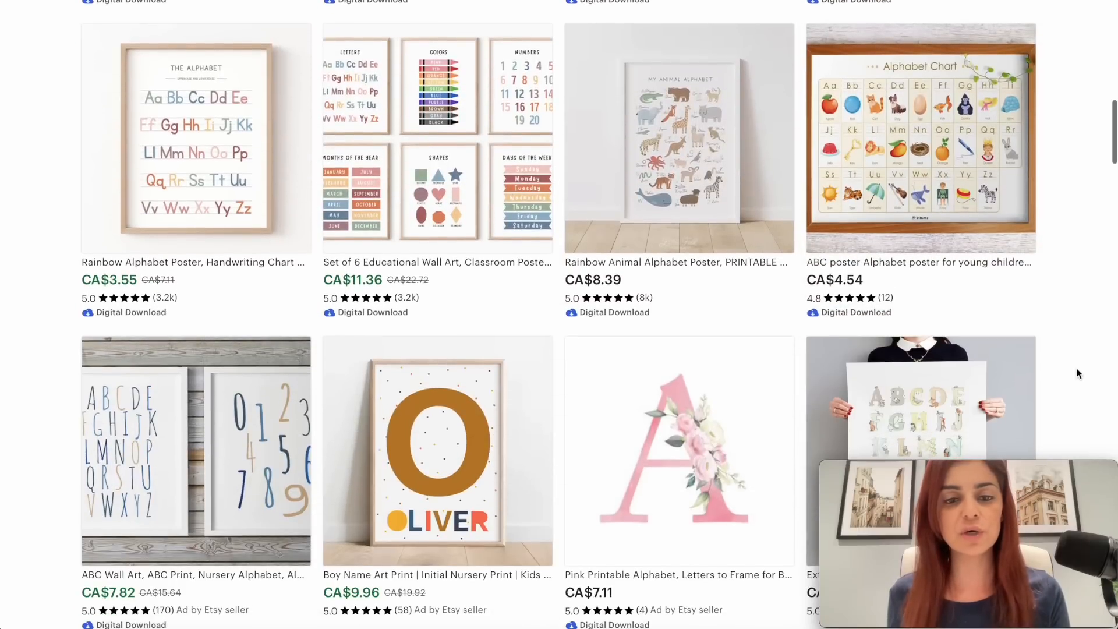
scroll(1076, 368, down, 10)
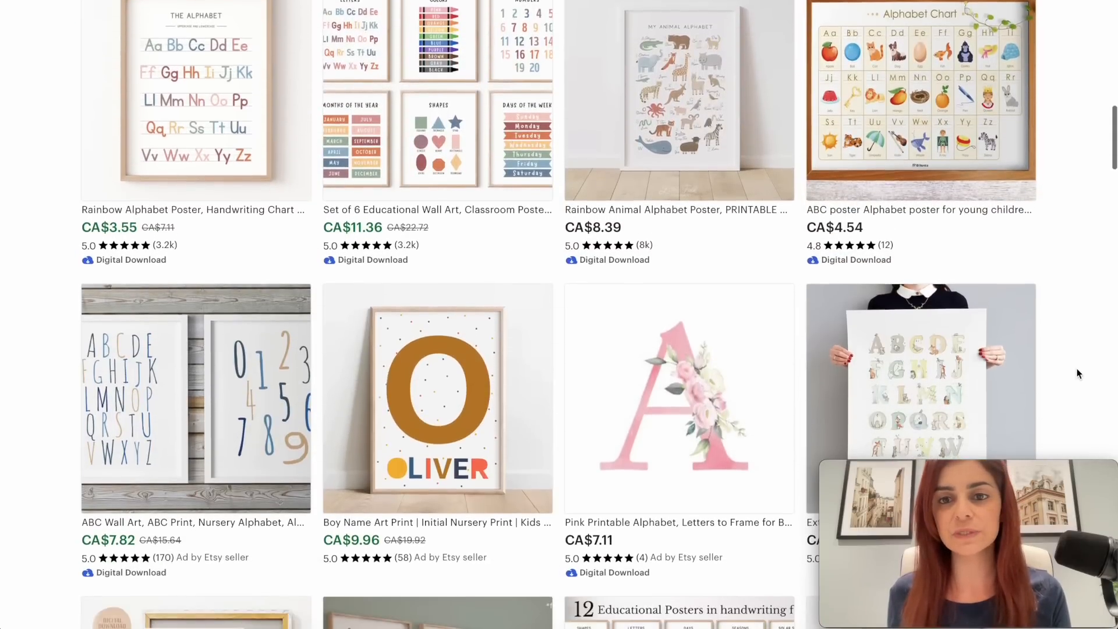
- In the Product Brainstorm sheet, enter "alphabet posters nursery" in A7 and a shapes and numbers poster idea in A8
scroll(1076, 368, down, 3)
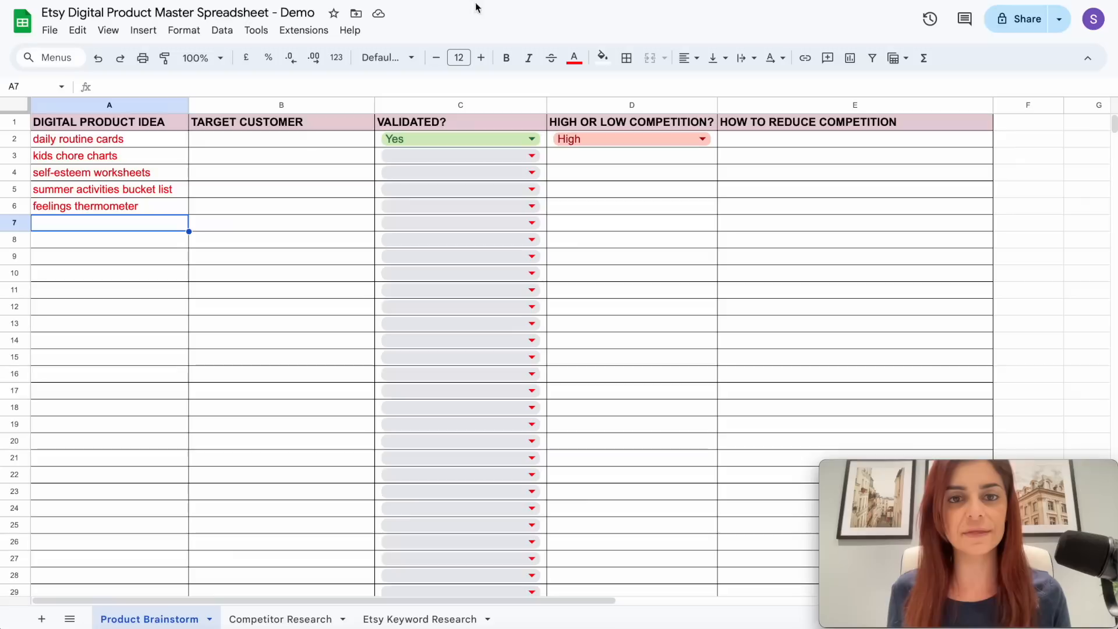
text(alphabet posters nursery)
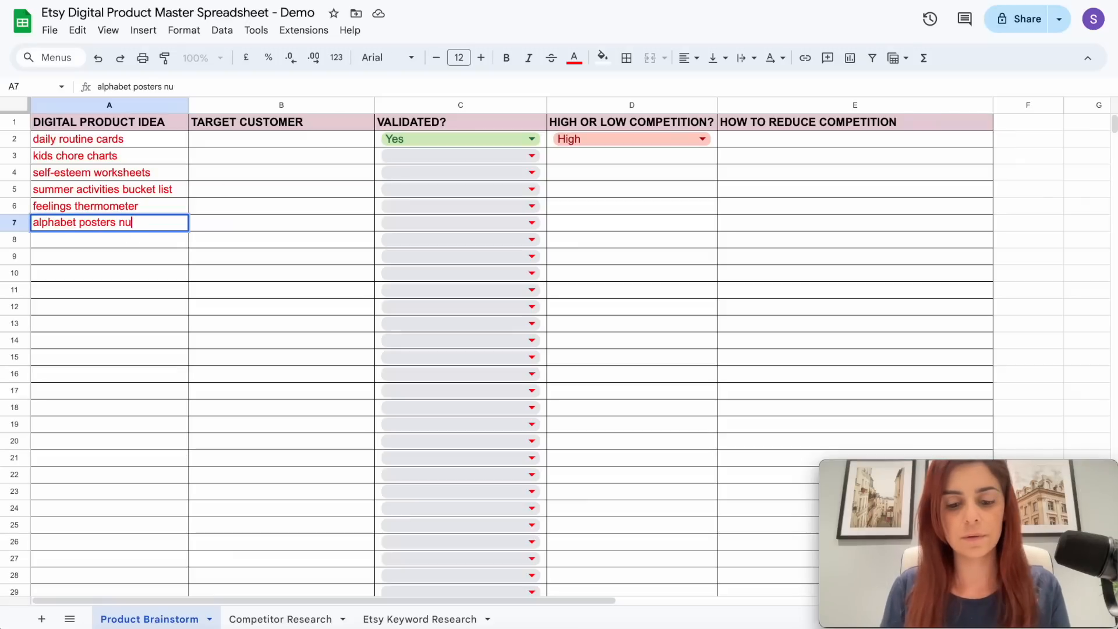
key(Return)
text(shapes and numbers pos)
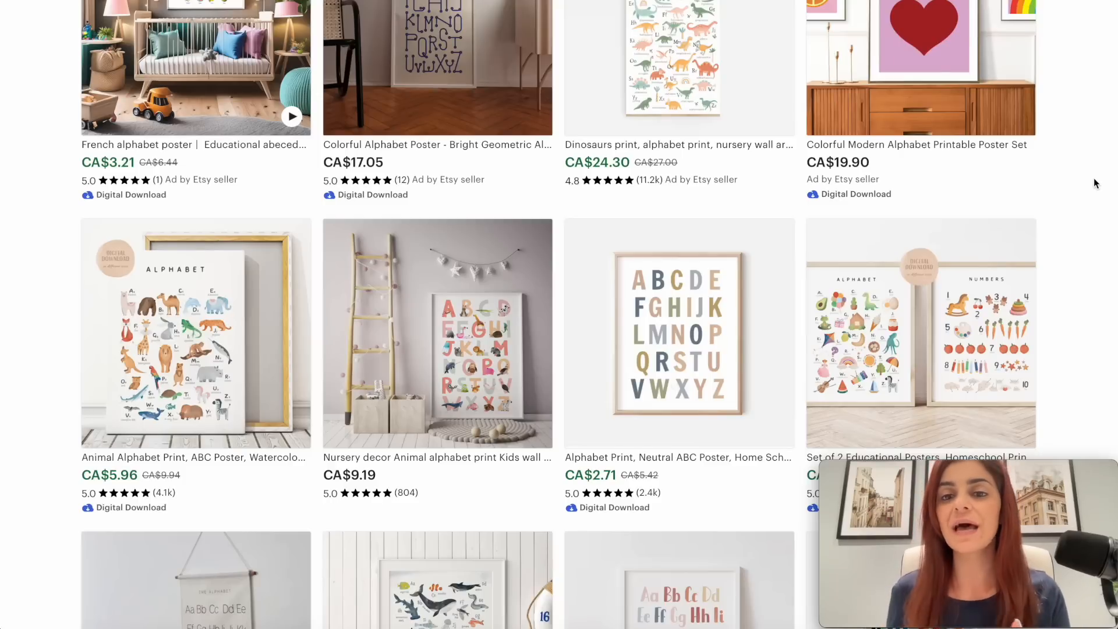
- Return to Etsy and replace the alphabet poster search with the suggested phrase "wedding signs template"
scroll(1094, 184, down, 4)
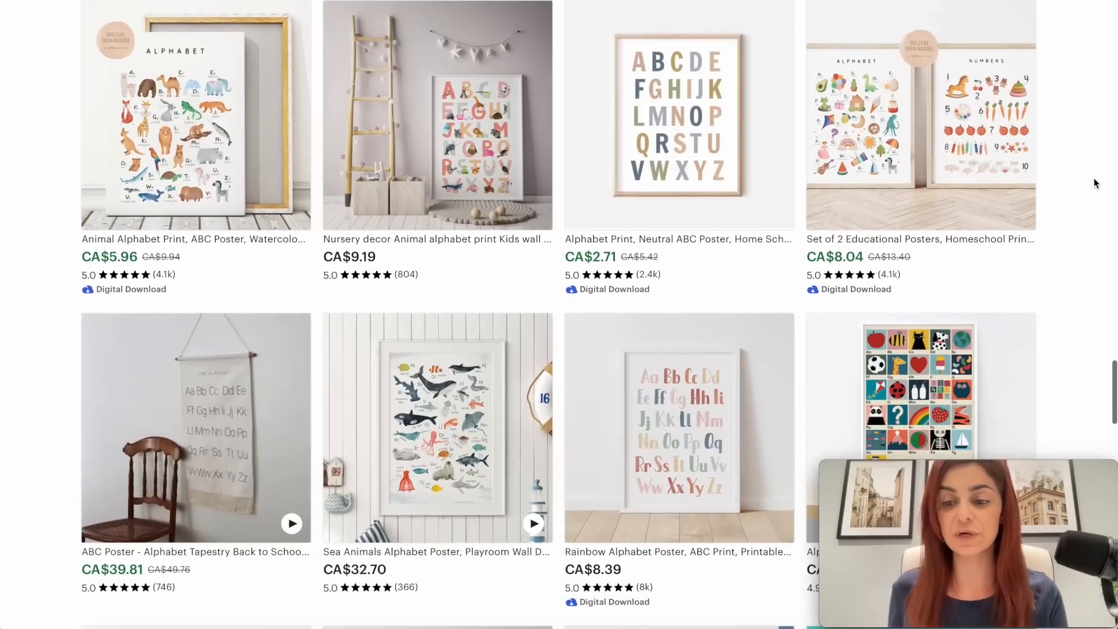
scroll(1094, 183, down, 1)
scroll(1094, 184, down, 2)
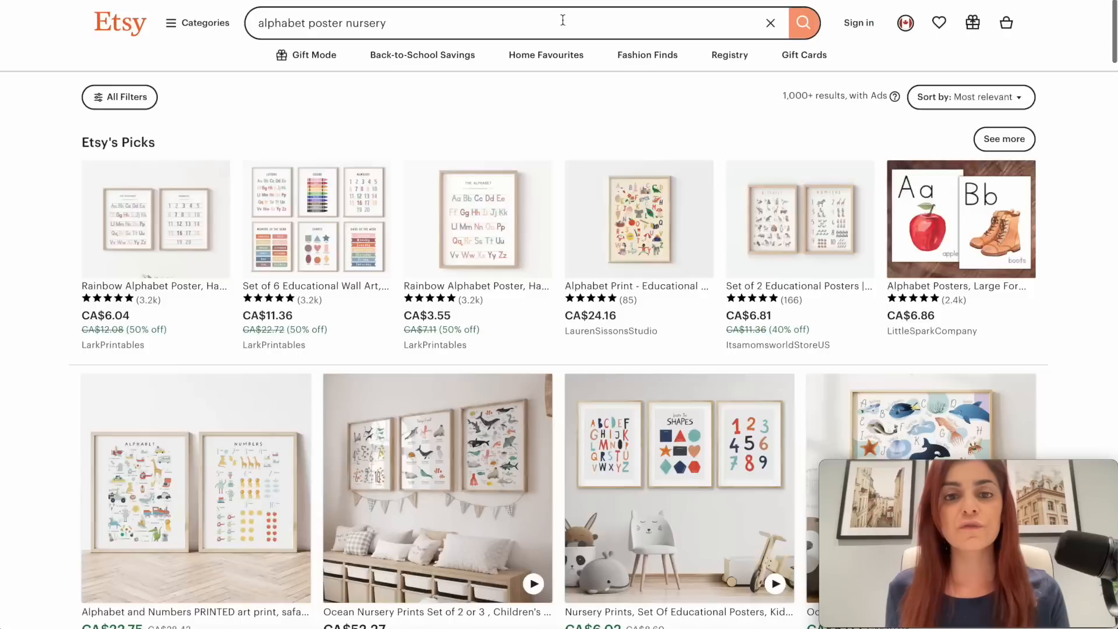
click(563, 20)
text(wedding)
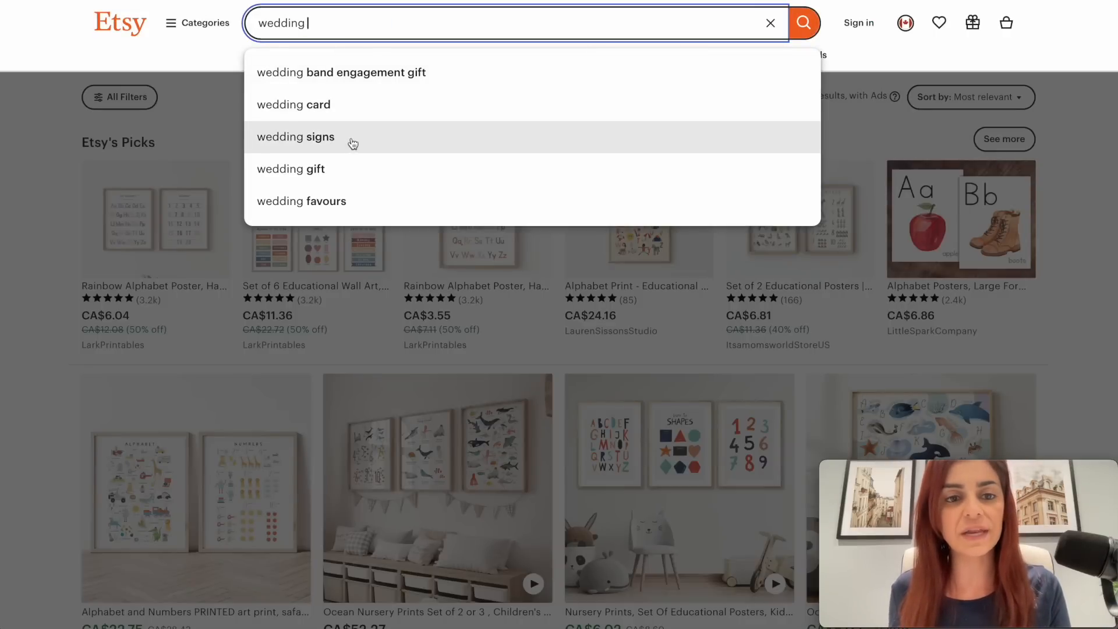
text(signs)
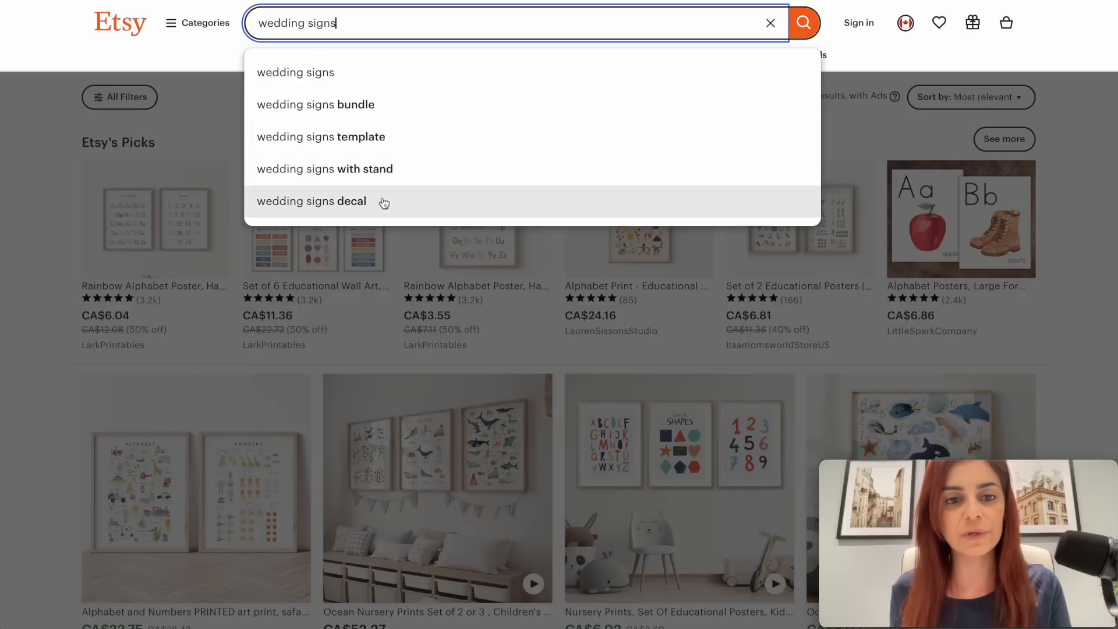
click(379, 136)
- Examine the wedding signs template listings for digital product ideas such as welcome signs and editable sign bundles
scroll(1082, 272, down, 5)
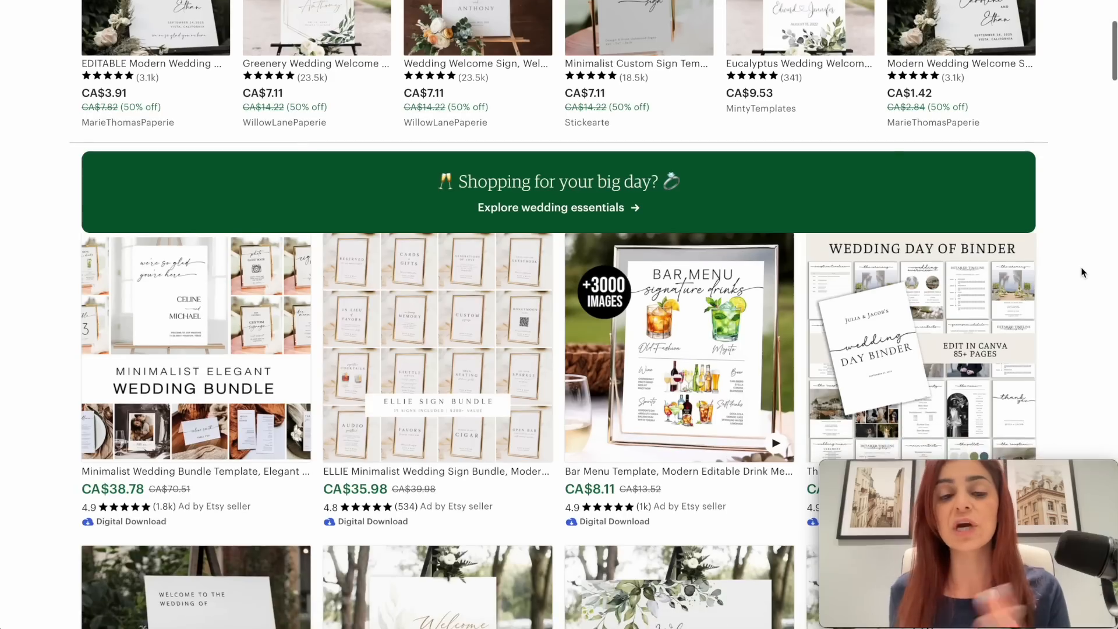
scroll(1081, 272, down, 2)
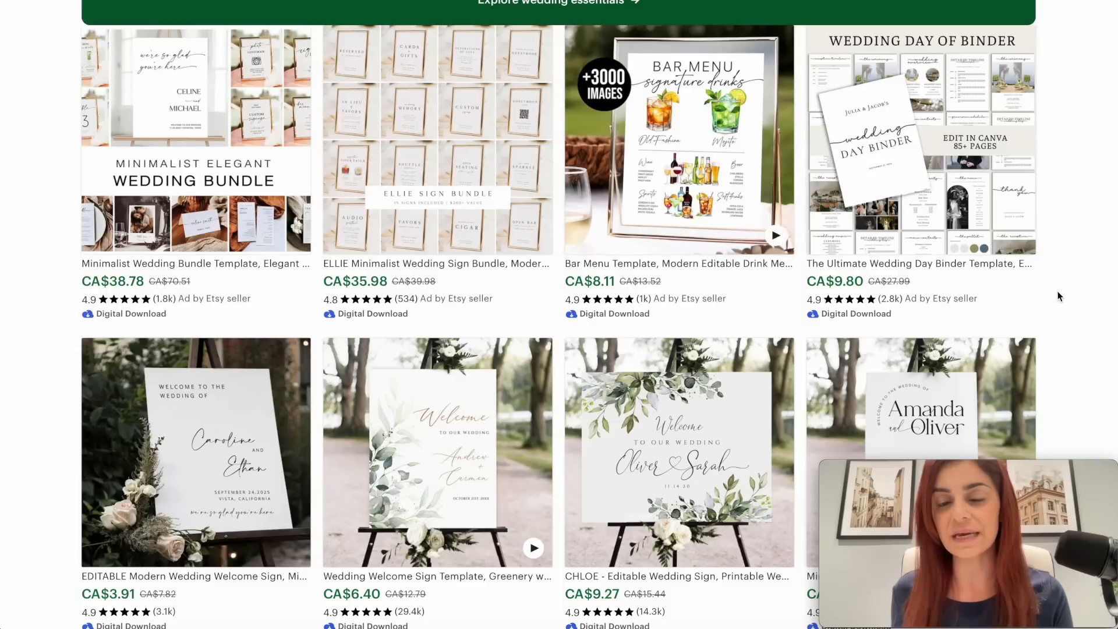
scroll(1062, 298, down, 5)
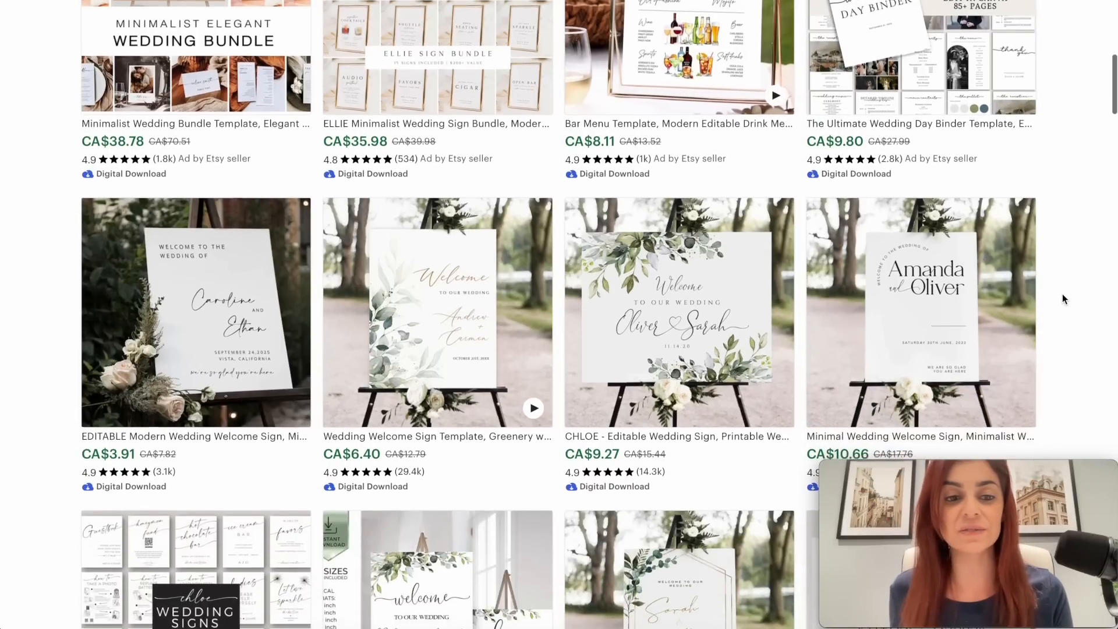
scroll(496, 308, down, 10)
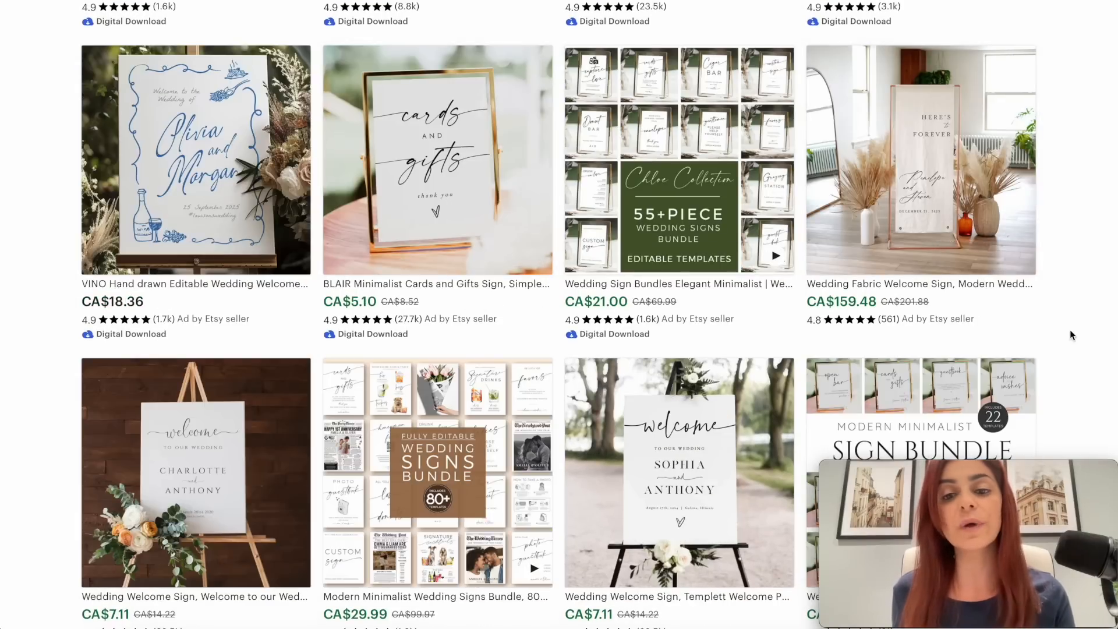
scroll(1070, 329, down, 2)
scroll(1070, 330, down, 2)
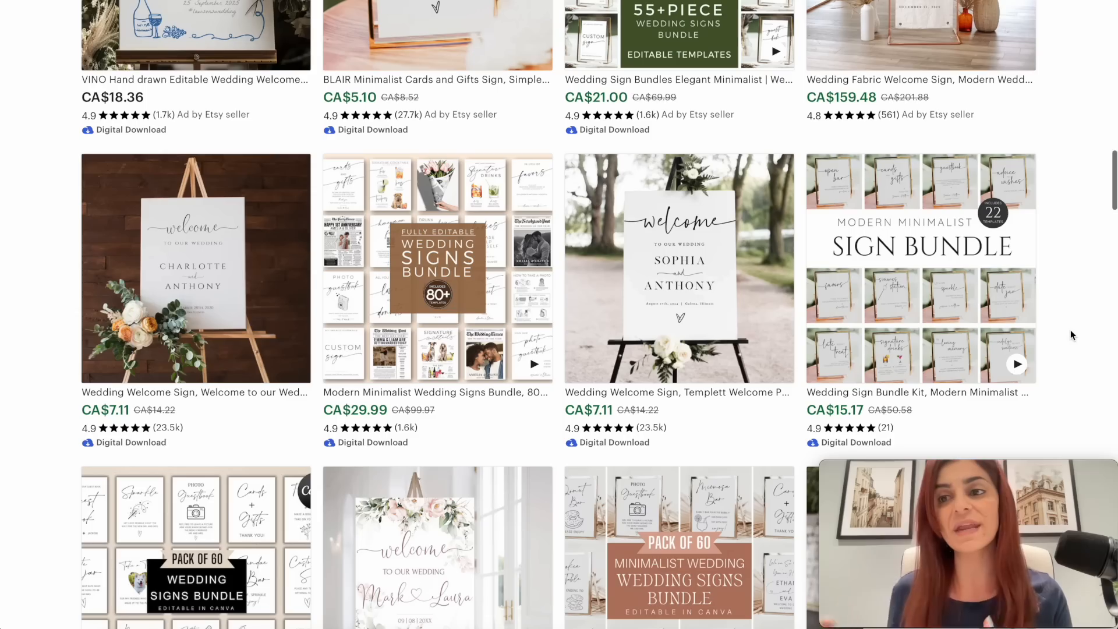
scroll(1070, 329, down, 2)
scroll(1069, 330, up, 15)
scroll(1075, 331, down, 1)
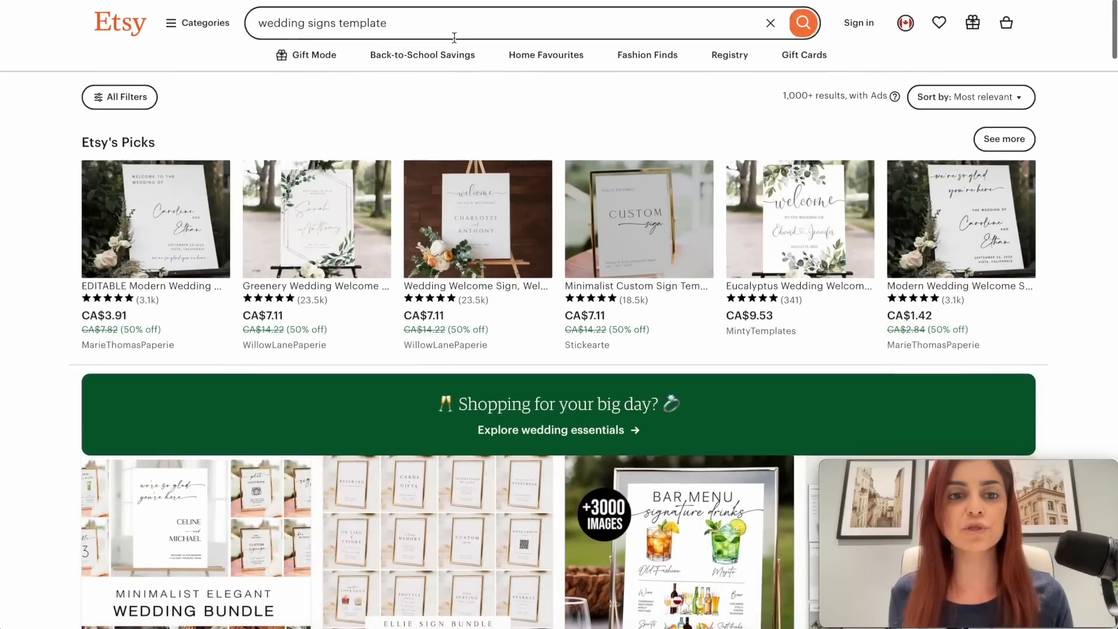
- Search Etsy for "bridal shower games" and review the listings for printable product ideas
click(454, 32)
text(bridal shower )
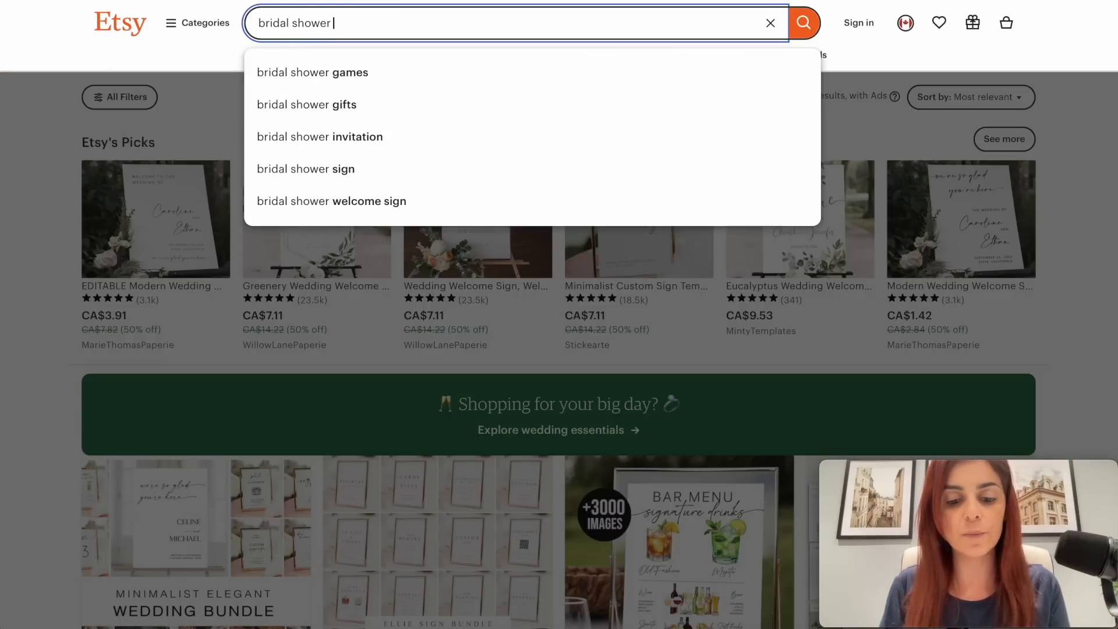
text(games)
key(Return)
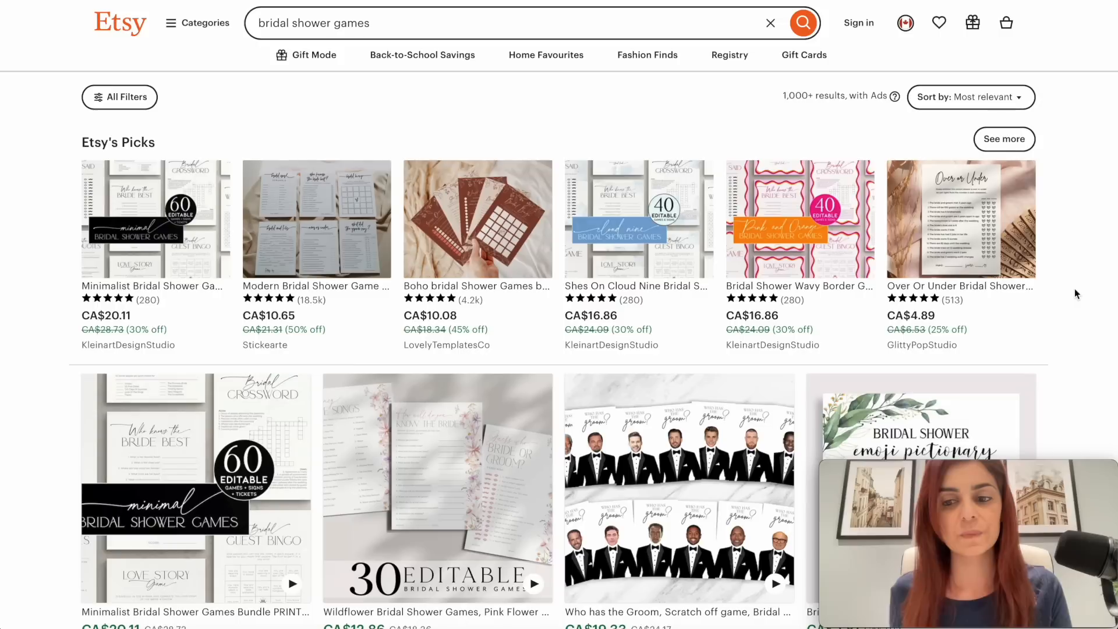
scroll(1073, 288, down, 3)
scroll(1074, 288, down, 4)
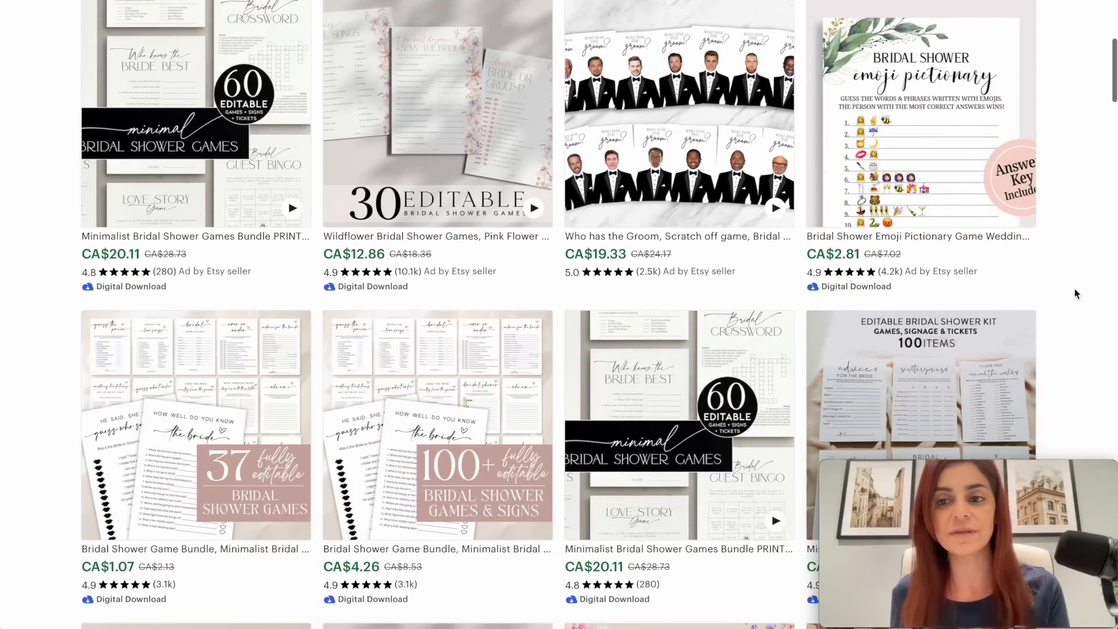
scroll(1074, 288, down, 8)
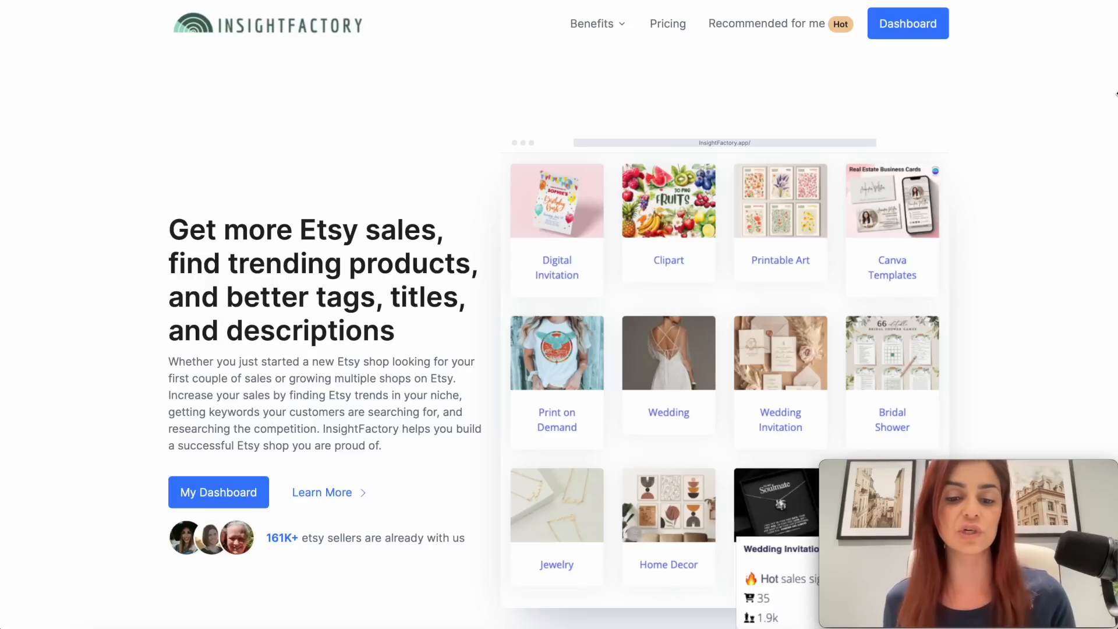
- Switch to InsightFactory, open its dashboard and review the popular niches and digital product categories
click(912, 34)
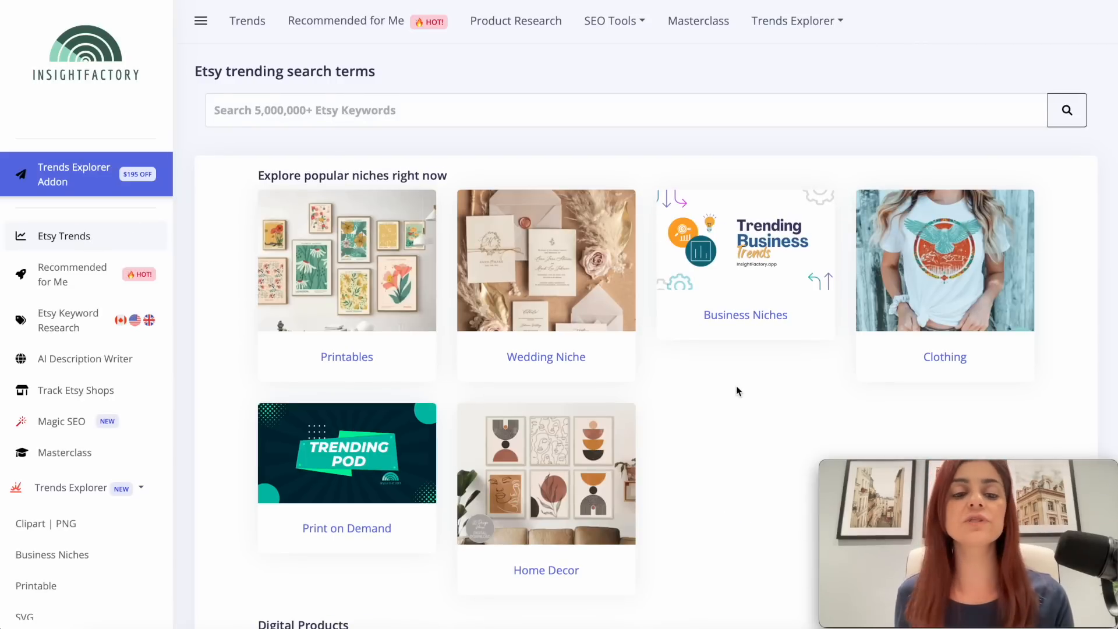
scroll(736, 385, down, 2)
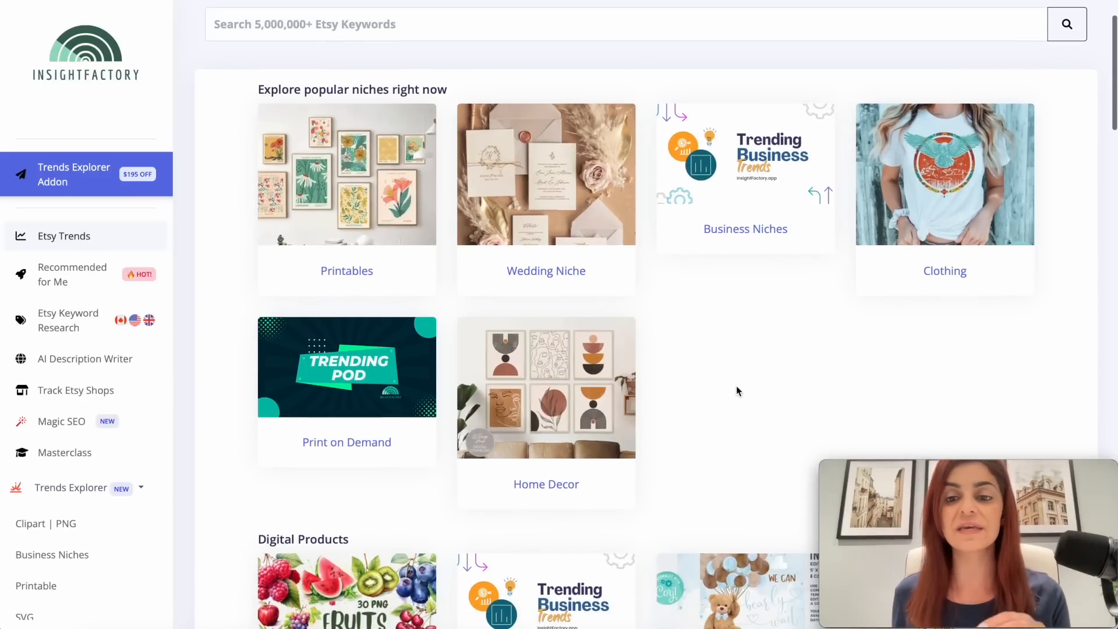
scroll(736, 390, down, 1)
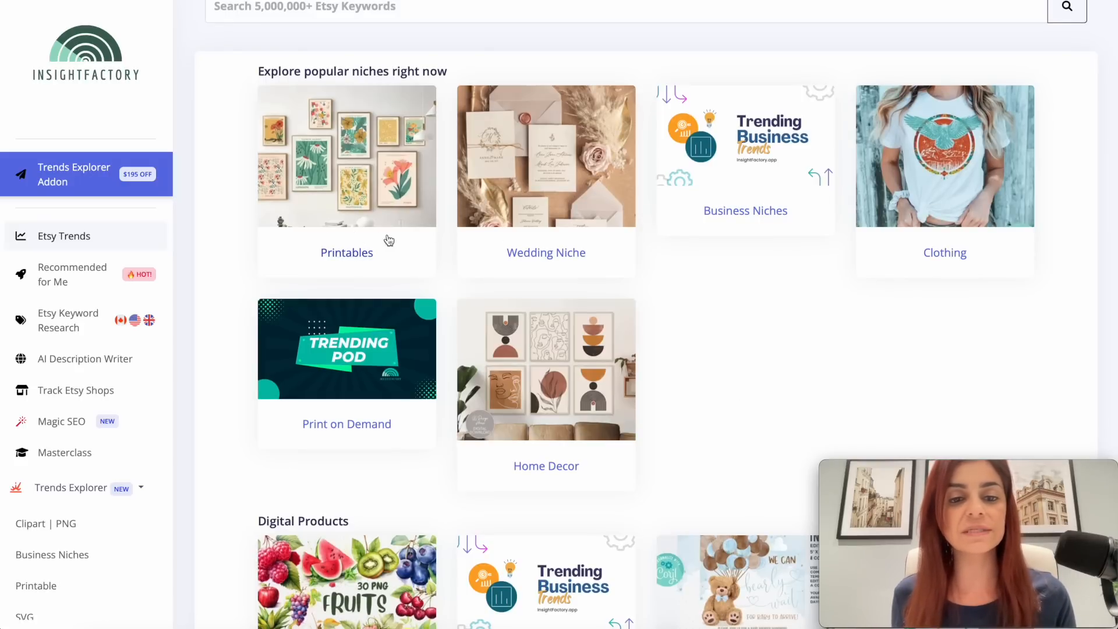
scroll(383, 201, down, 2)
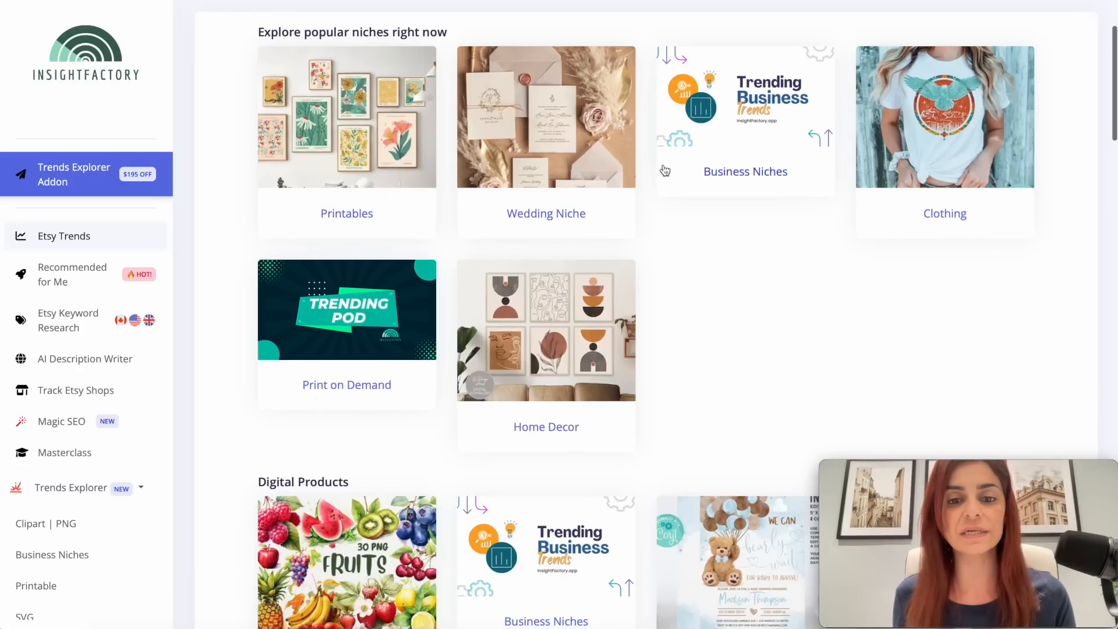
scroll(546, 145, down, 6)
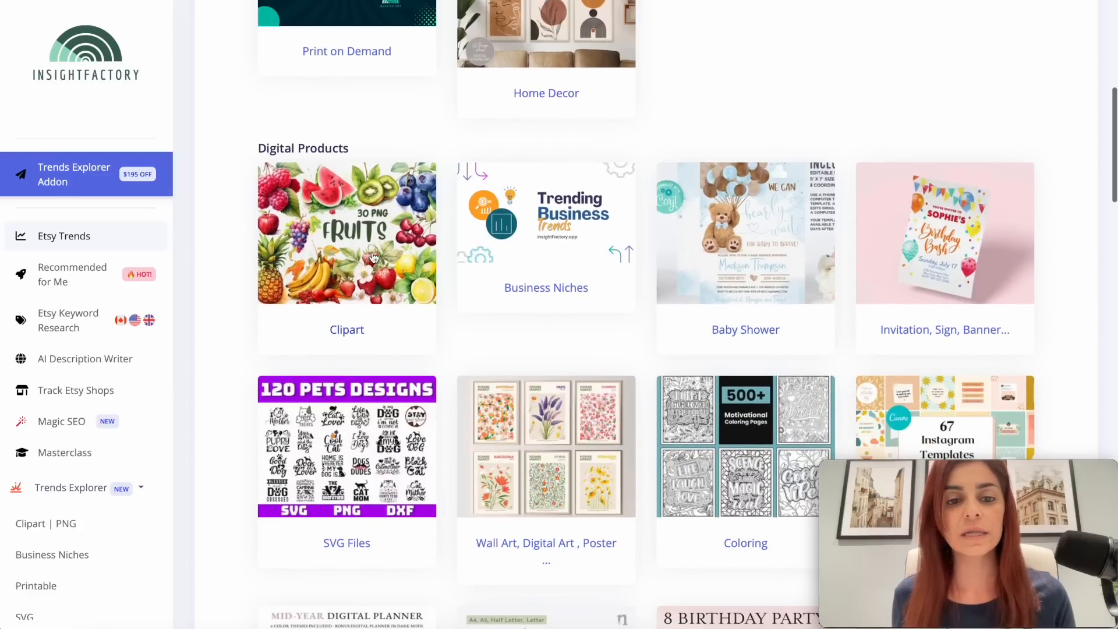
scroll(764, 116, up, 5)
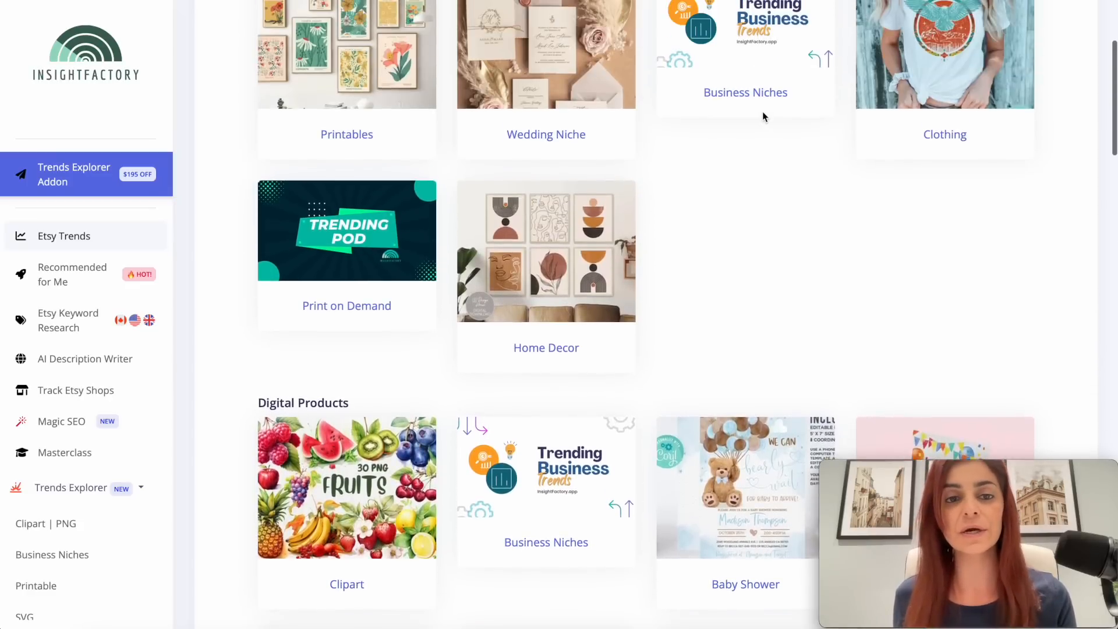
scroll(764, 116, up, 1)
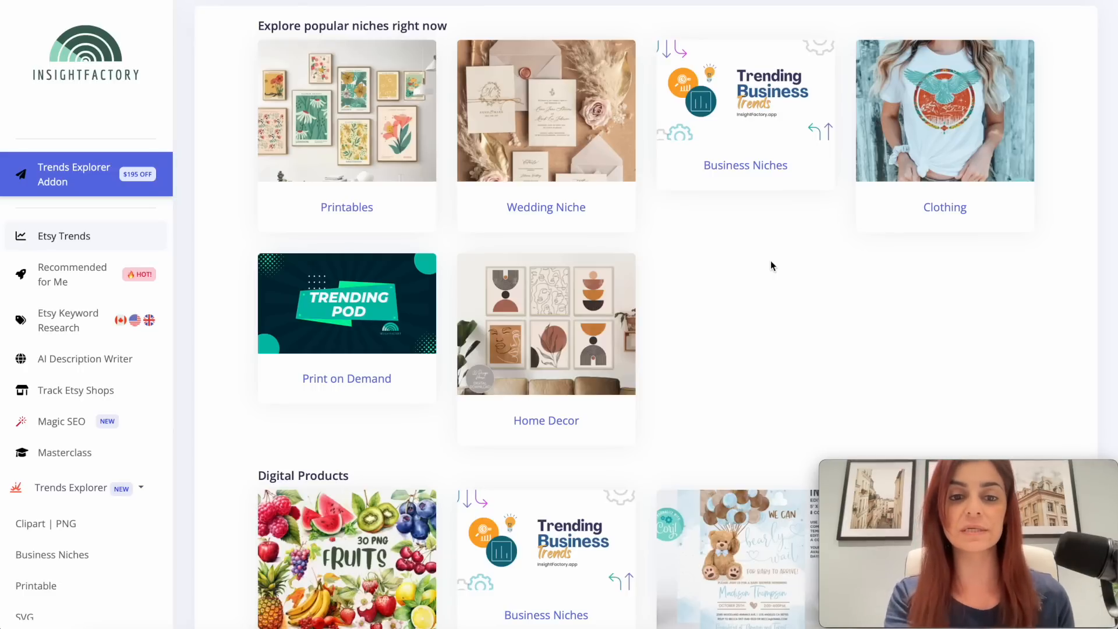
- Open the Printables niche and expand its product types until Cards is listed
click(369, 152)
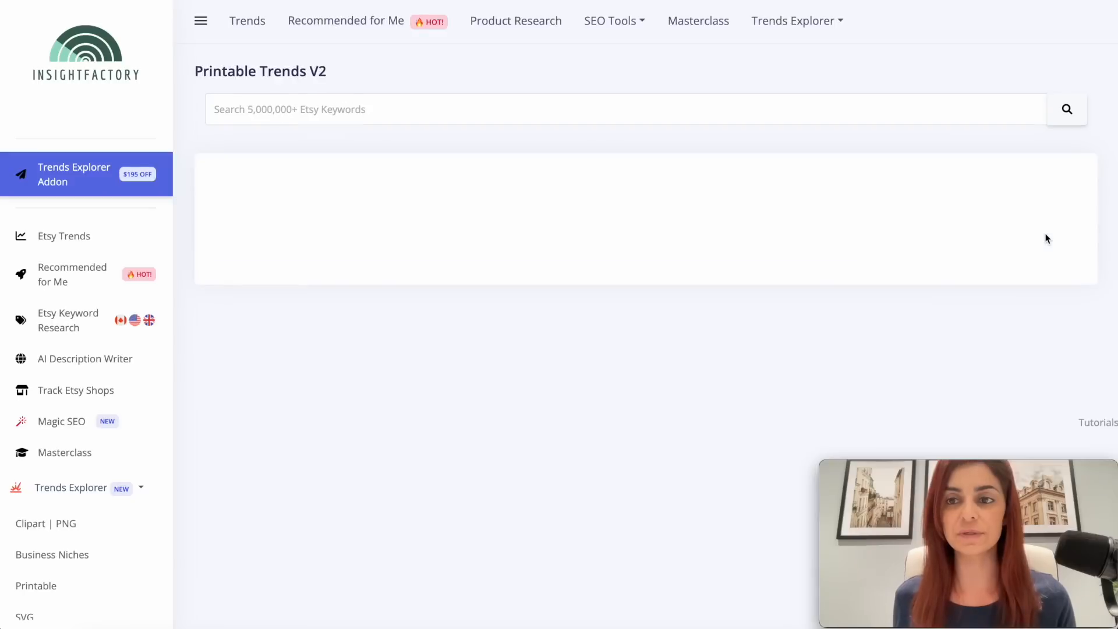
scroll(897, 180, down, 1)
scroll(897, 180, down, 1)
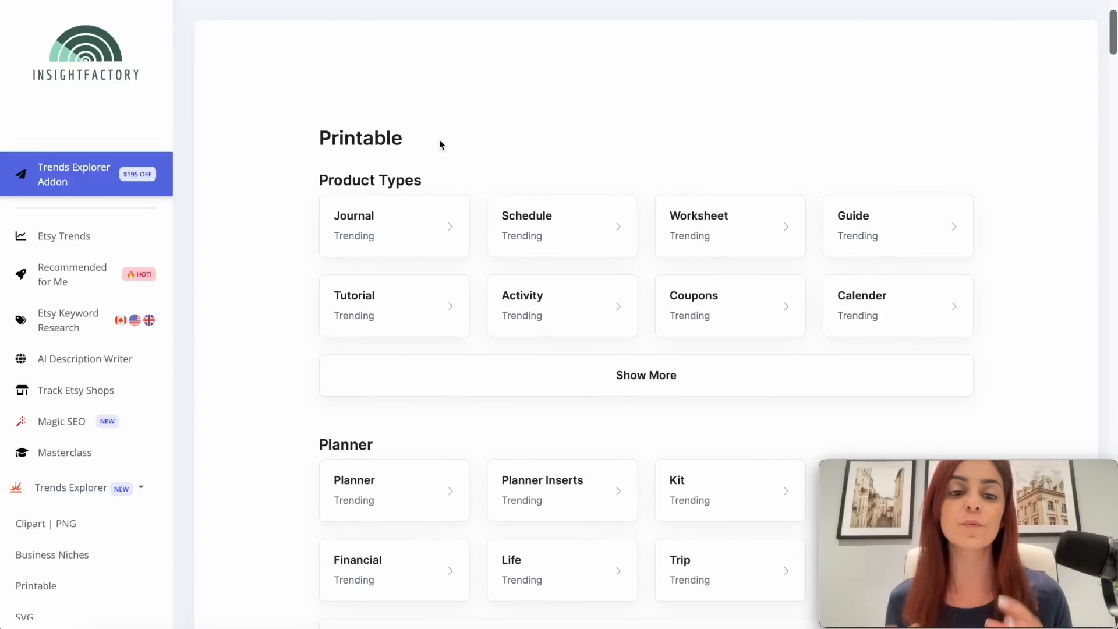
click(661, 360)
scroll(419, 225, down, 1)
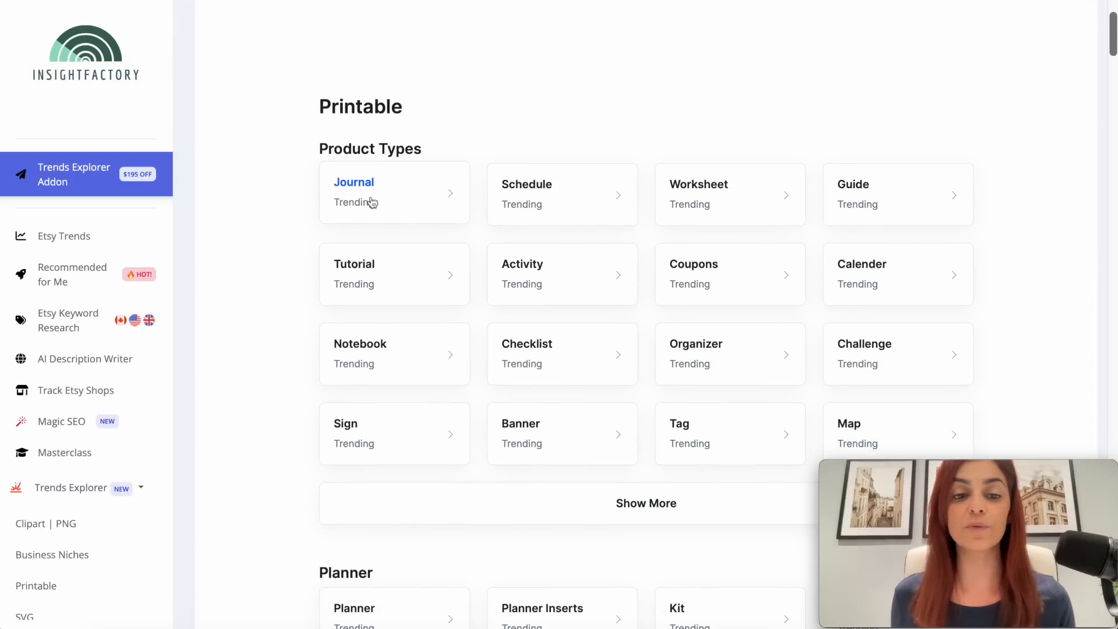
scroll(395, 201, down, 1)
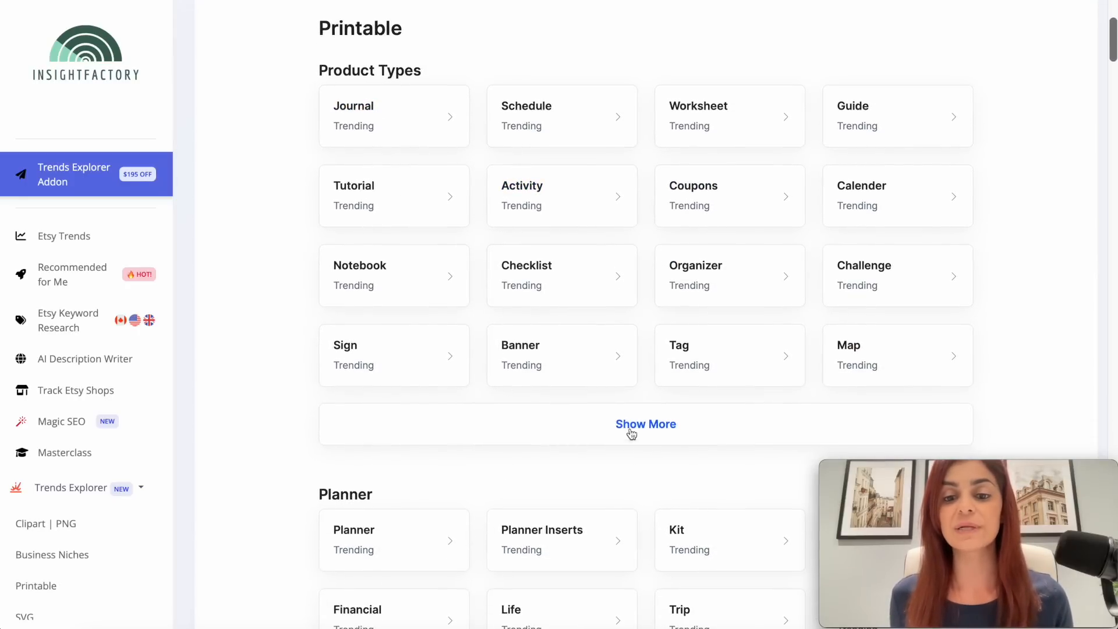
click(634, 431)
scroll(645, 431, down, 1)
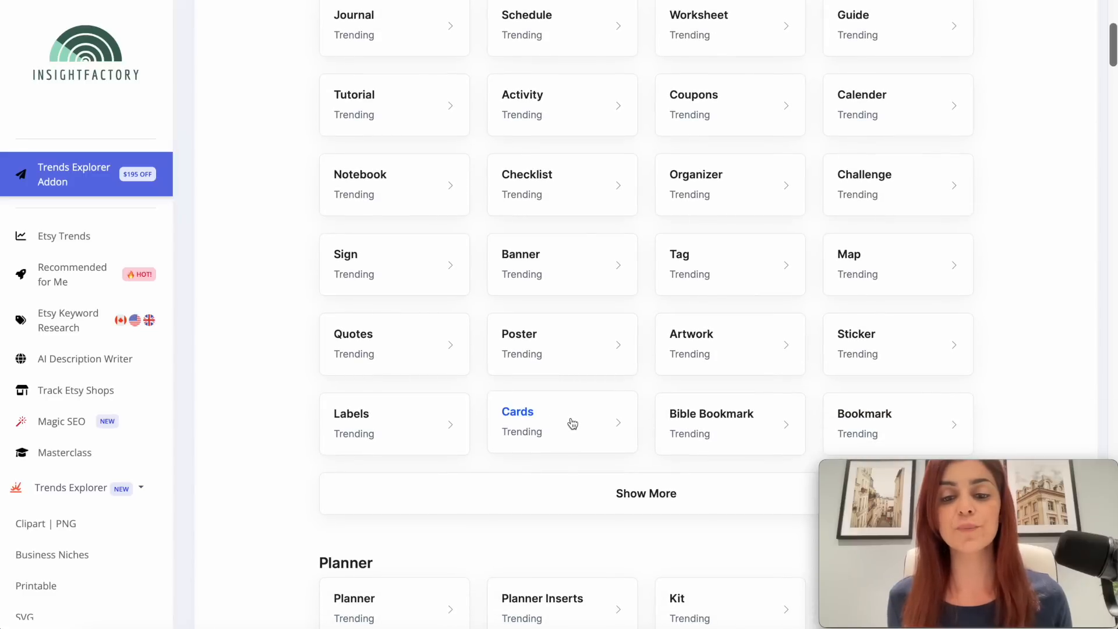
- Open the trends for the Cards product type and review the printable card search terms
click(572, 423)
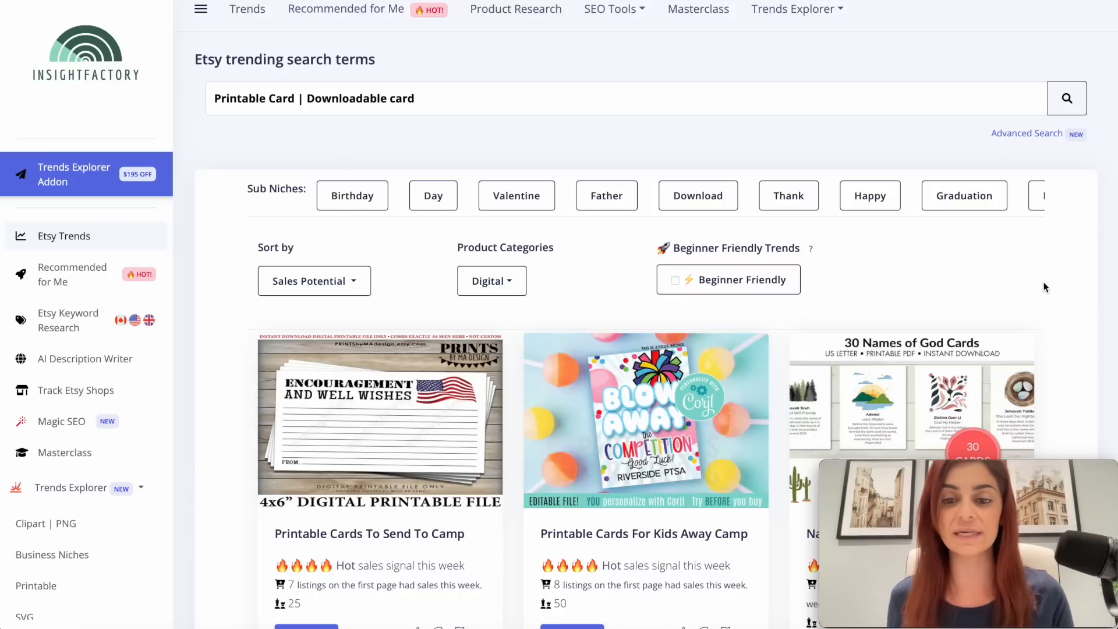
scroll(961, 227, down, 1)
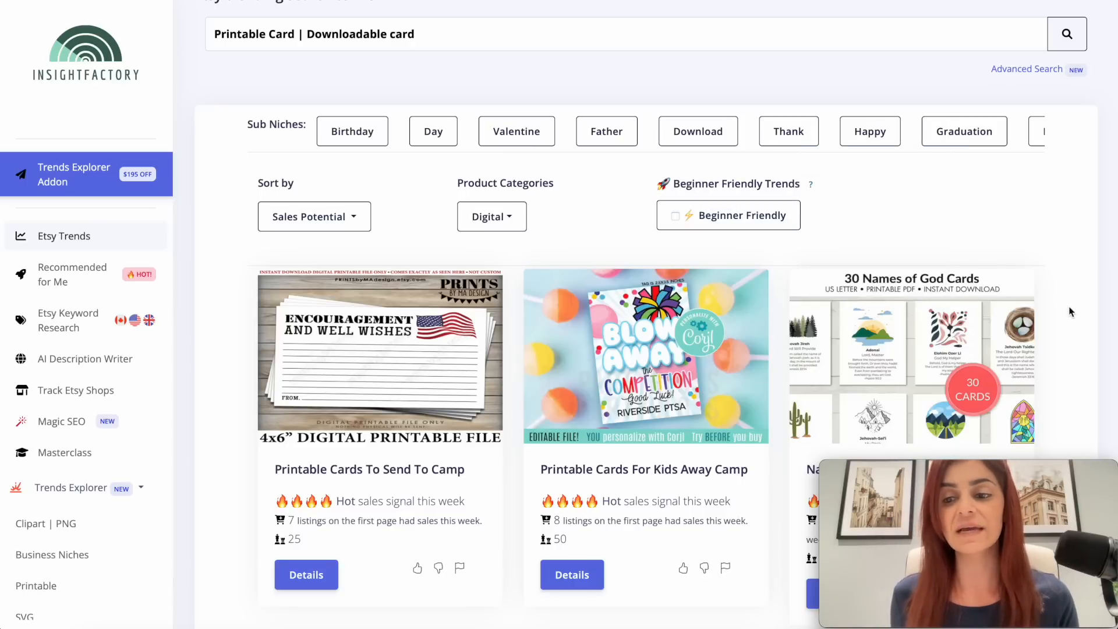
scroll(1070, 311, down, 2)
scroll(1070, 312, down, 2)
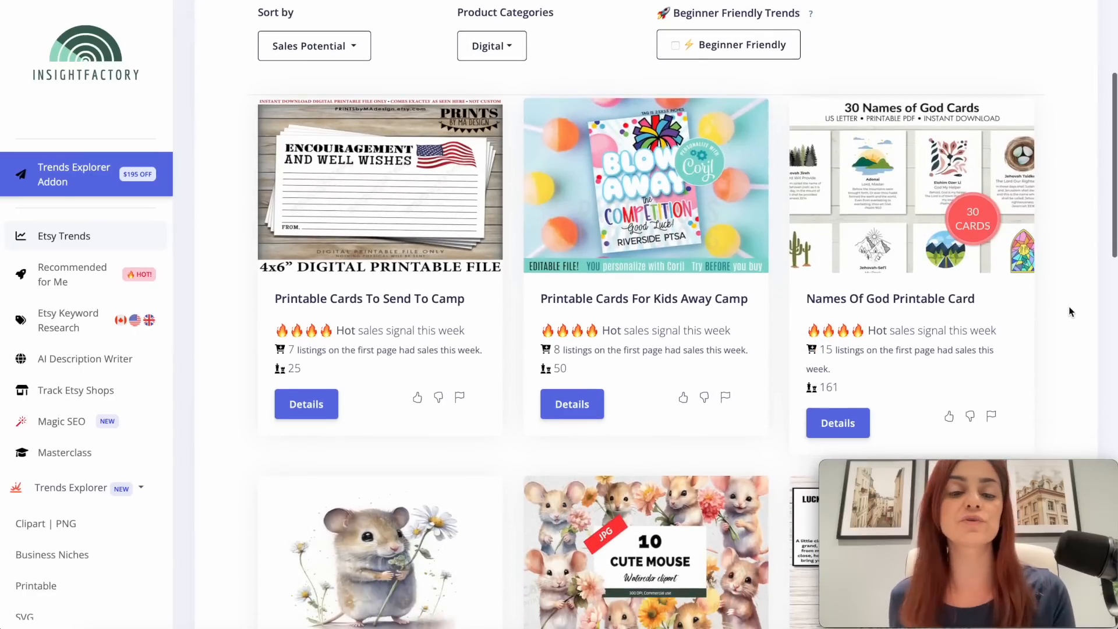
- Filter the printable card trends to Beginner Friendly and review the filtered terms
click(674, 45)
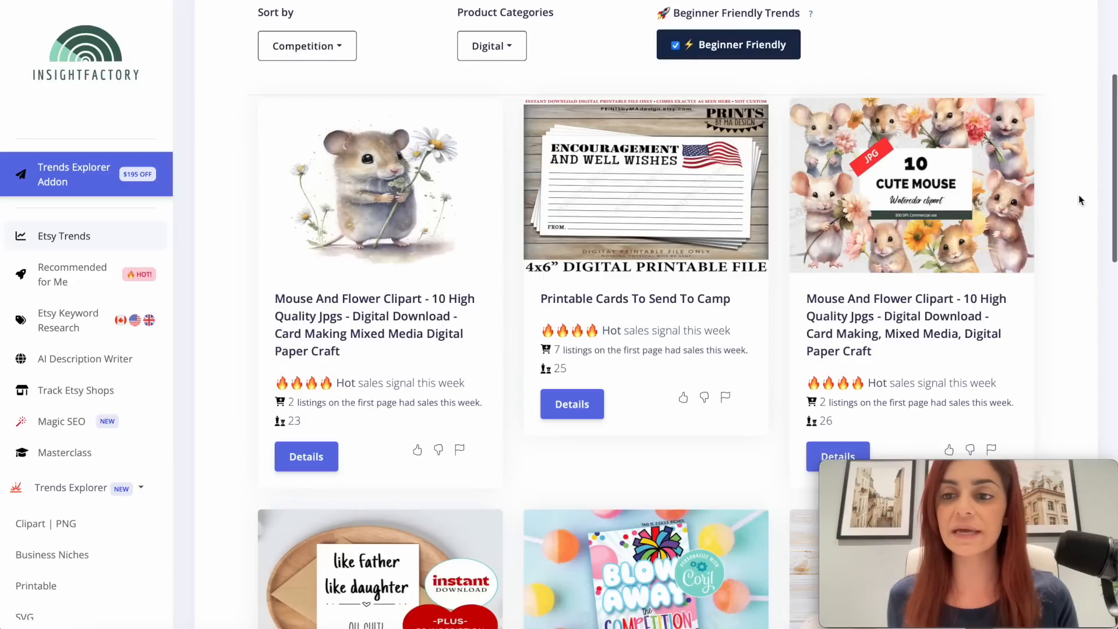
scroll(1063, 240, down, 2)
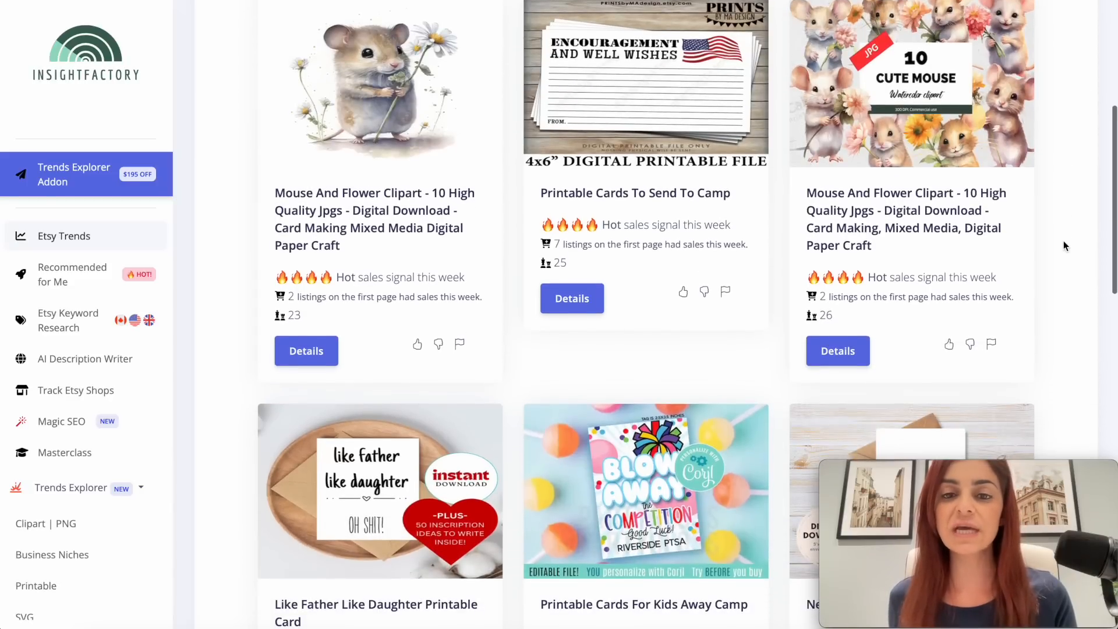
scroll(1063, 240, down, 1)
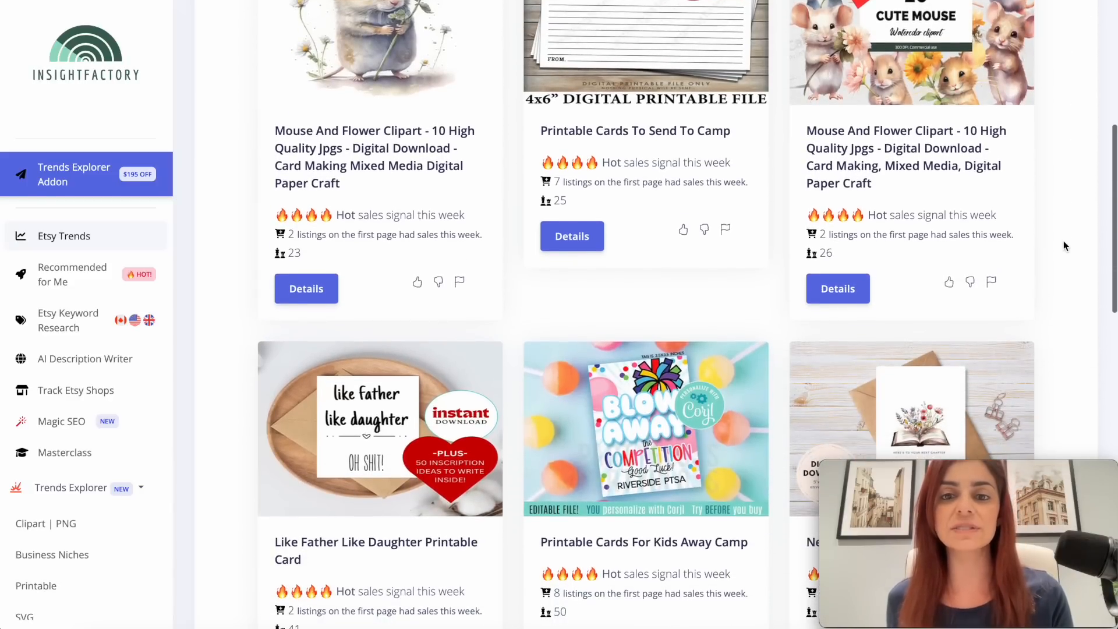
- Review the filtered card trends, switch to the master spreadsheet and record "printable cards for kids away camp" as a product idea in A9
scroll(1063, 241, down, 2)
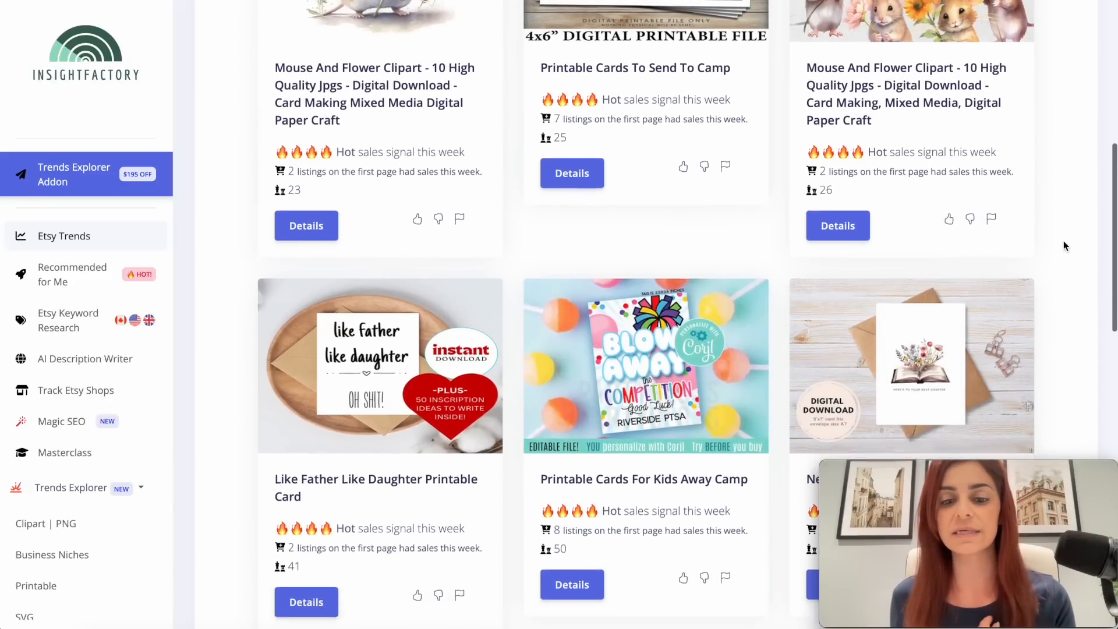
scroll(1063, 244, down, 2)
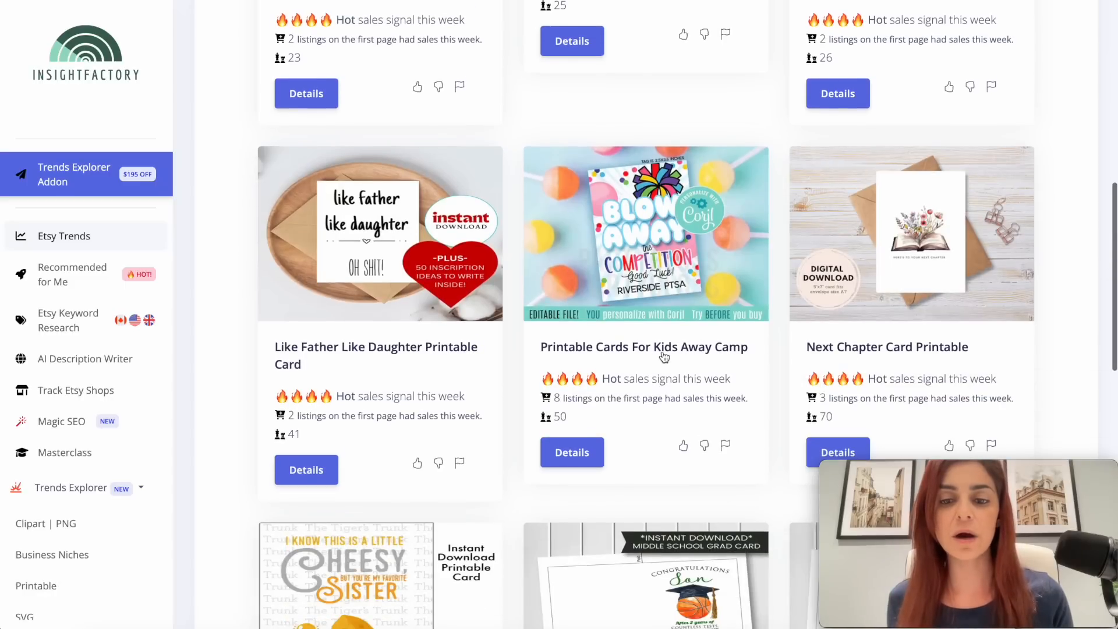
scroll(699, 349, down, 1)
scroll(719, 339, down, 1)
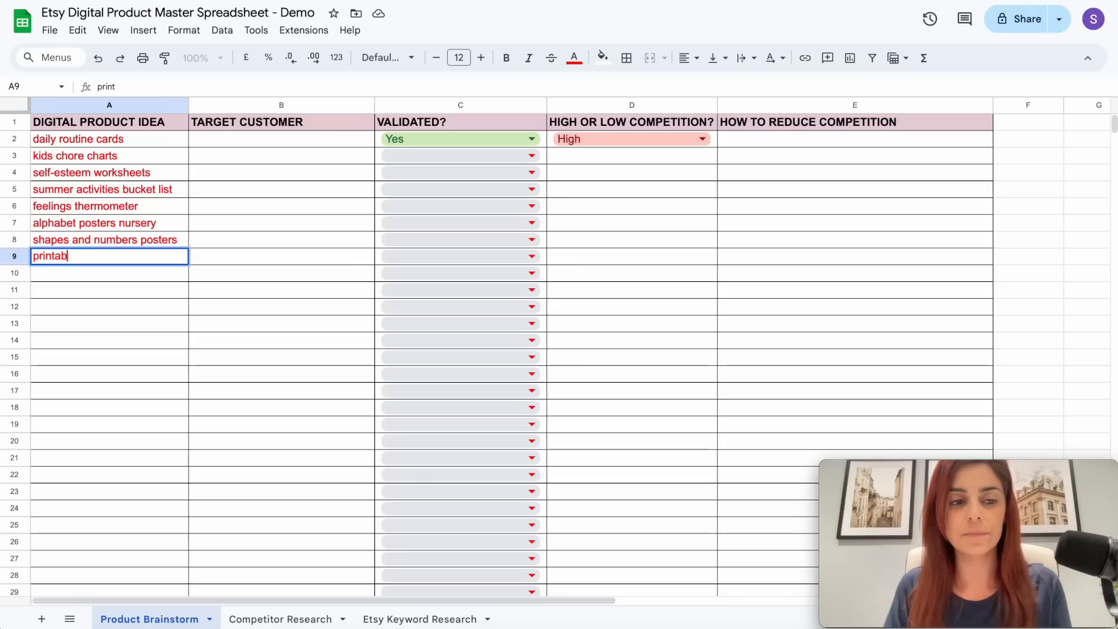
text(cards for kids away camp)
key(Return)
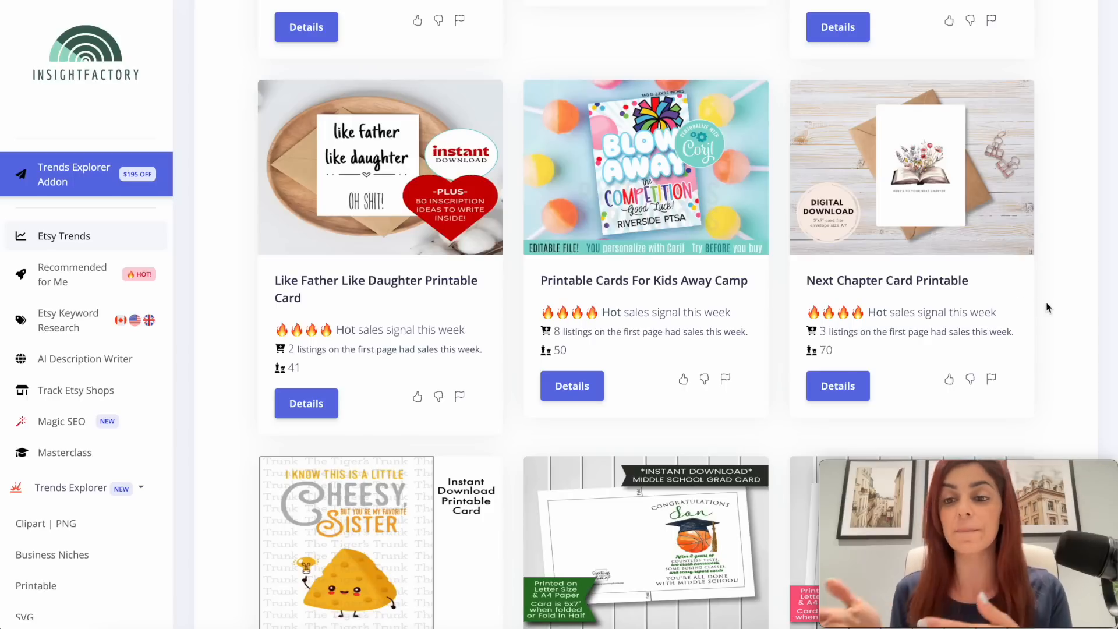
- Look through more card trends in InsightFactory and add "printable teacher card" to the spreadsheet's product ideas in A10
scroll(1046, 307, down, 2)
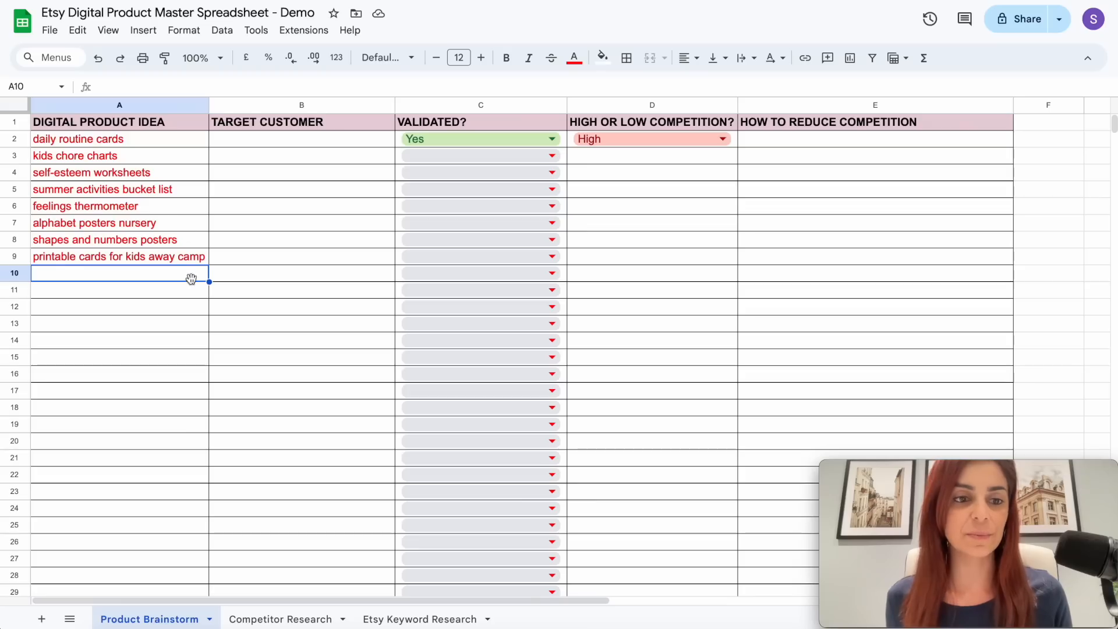
text(printable teacher card)
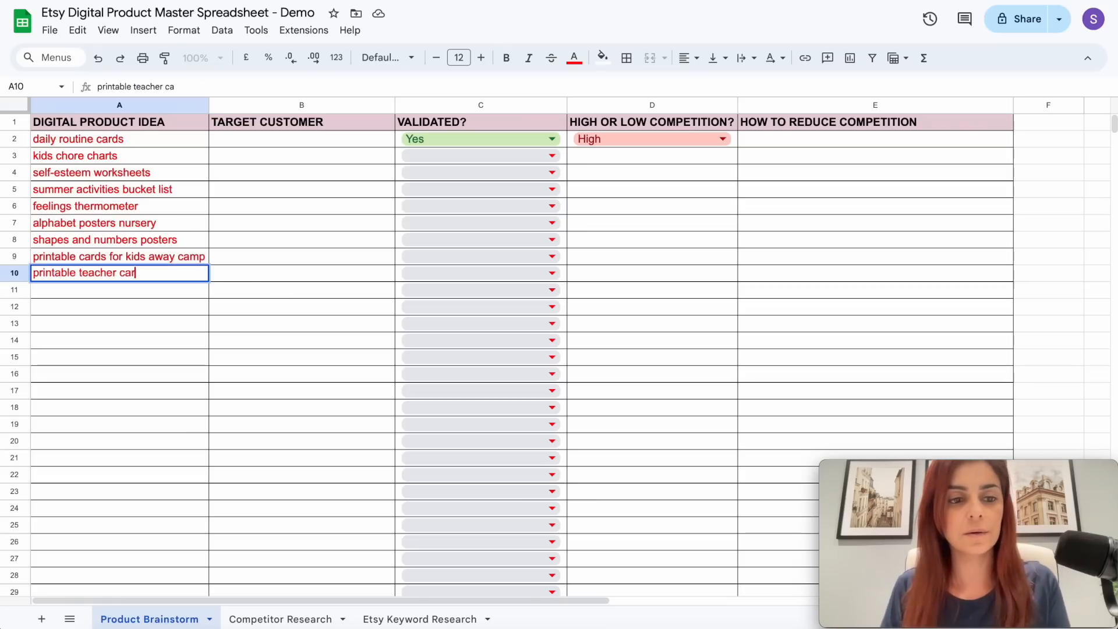
key(Return)
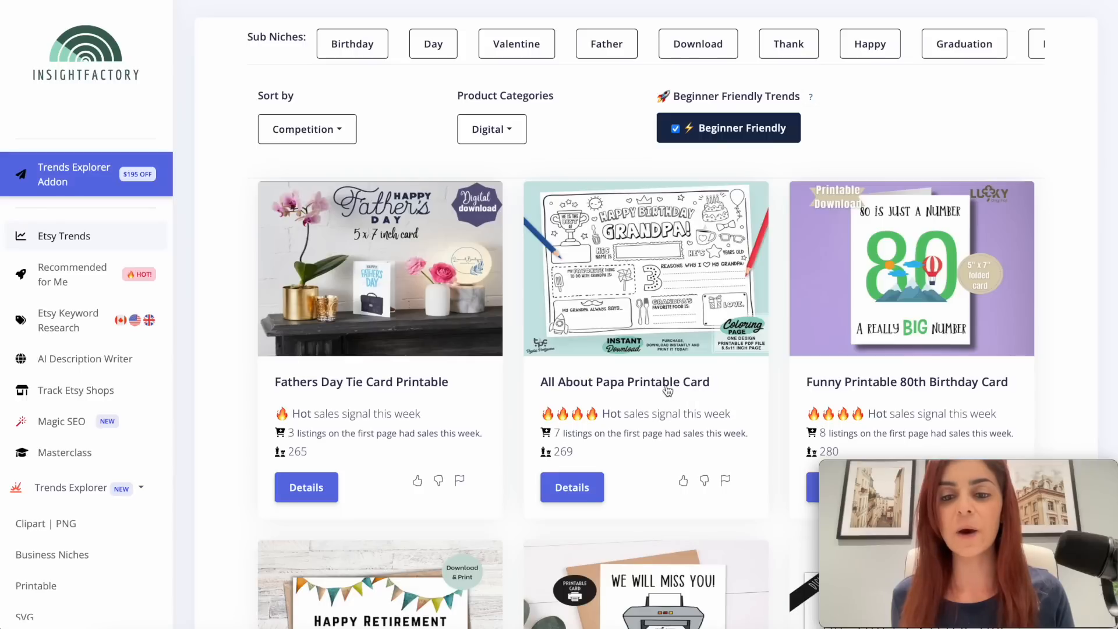
- Return to InsightFactory and review further beginner-friendly printable card trends, comparing their sales signals and competition
scroll(669, 386, down, 1)
scroll(668, 385, down, 1)
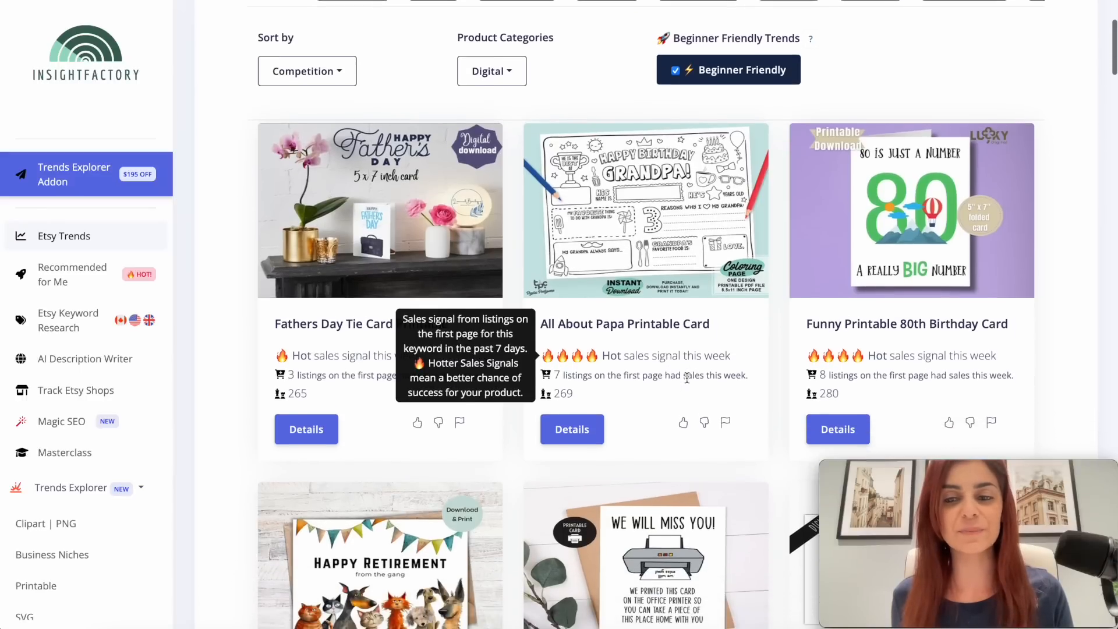
scroll(991, 170, down, 2)
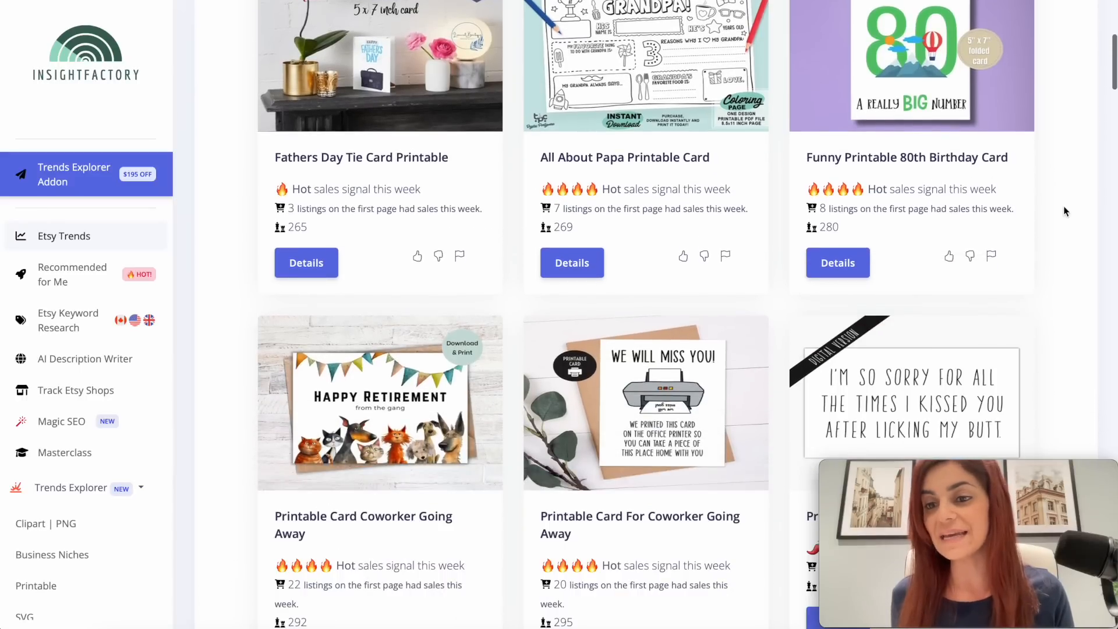
scroll(1063, 221, down, 2)
scroll(1069, 273, up, 5)
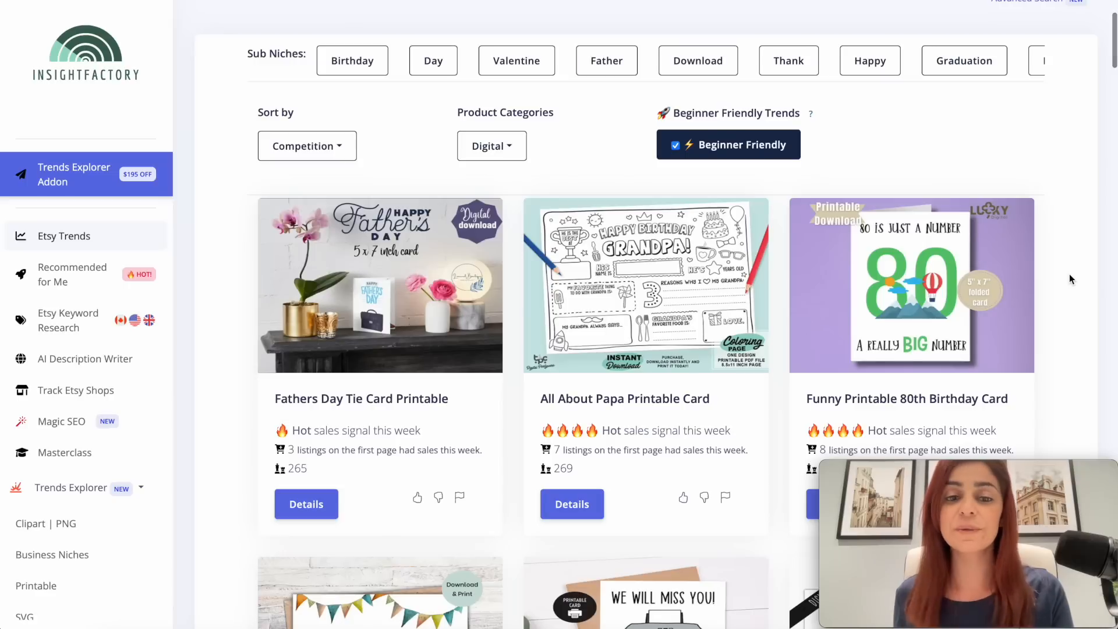
scroll(1068, 273, down, 1)
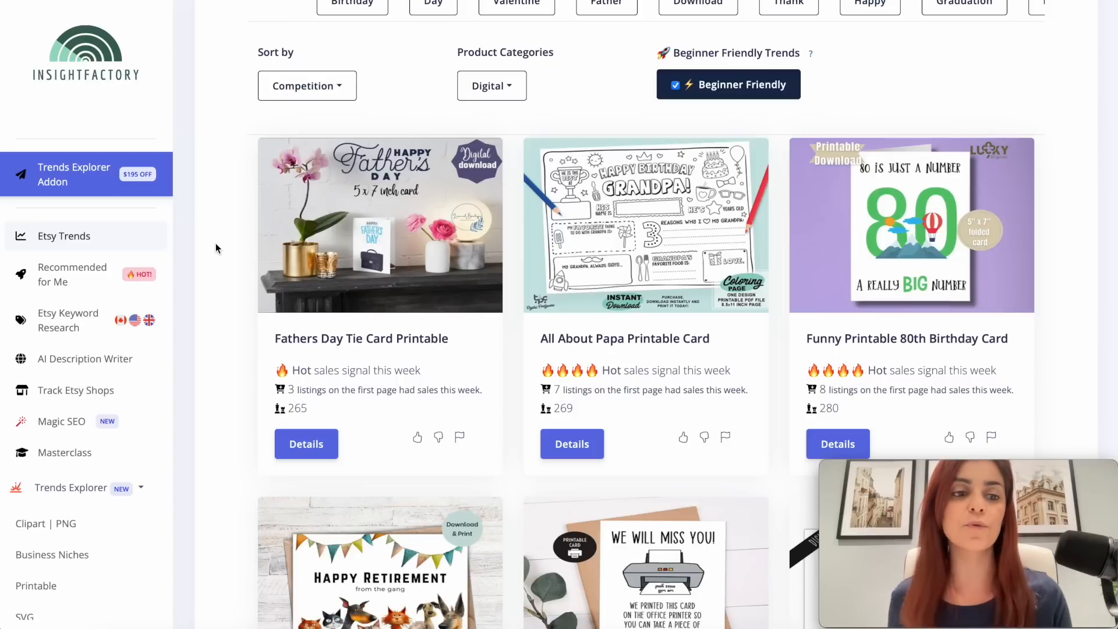
- Return to the Etsy Trends overview and search the trending Etsy keywords for "kids"
click(87, 236)
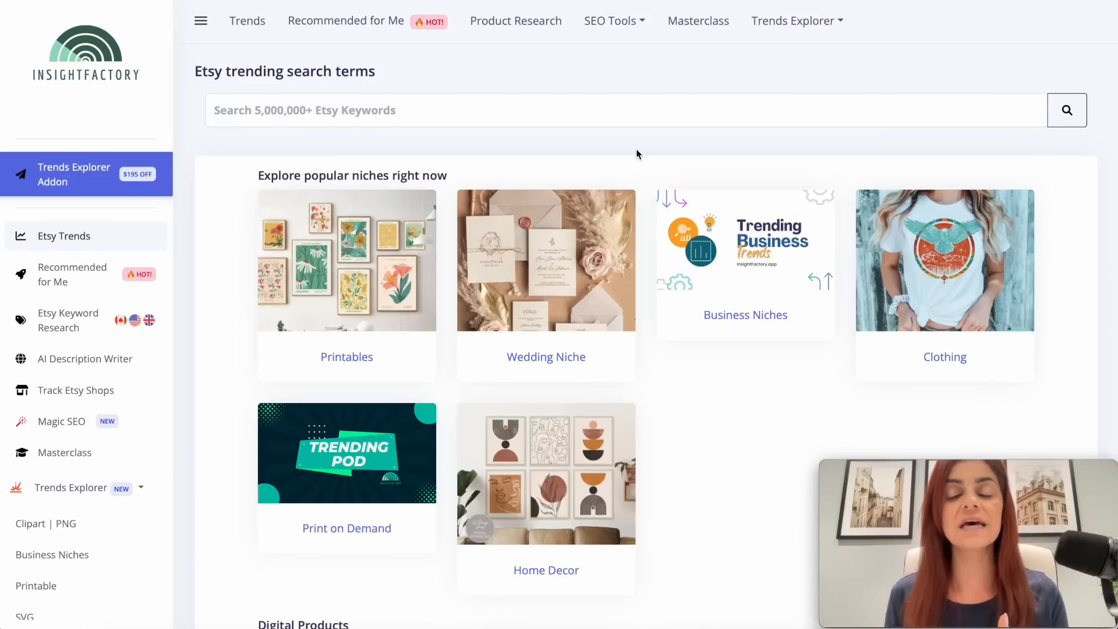
click(583, 113)
text(kids)
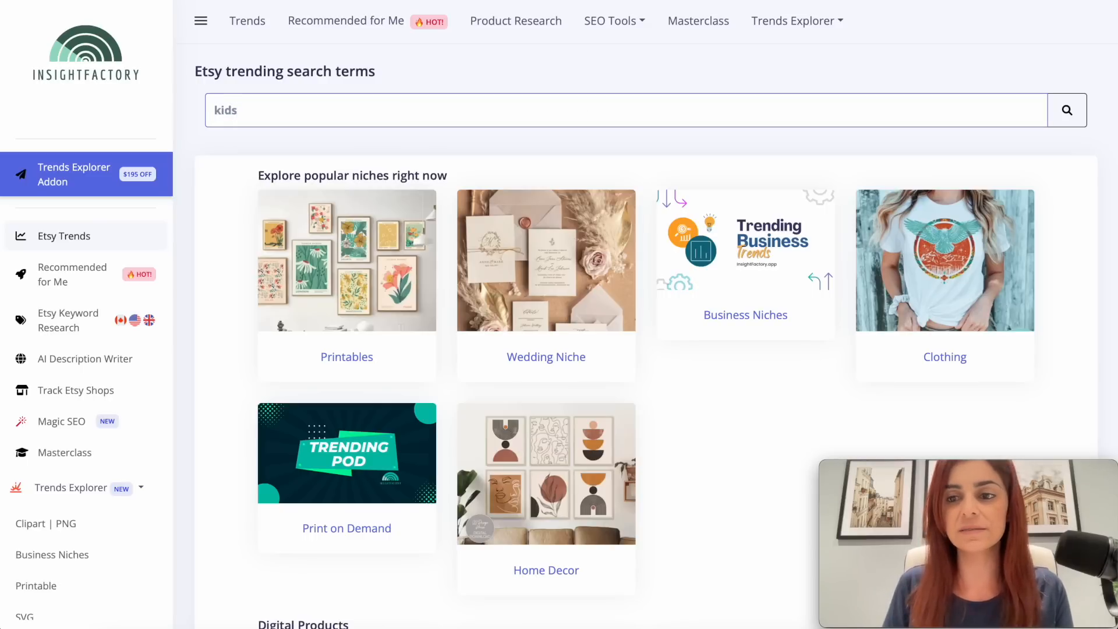
key(Return)
- Filter the kids keyword results to the Digital Products category and to Beginner Friendly trends
click(550, 293)
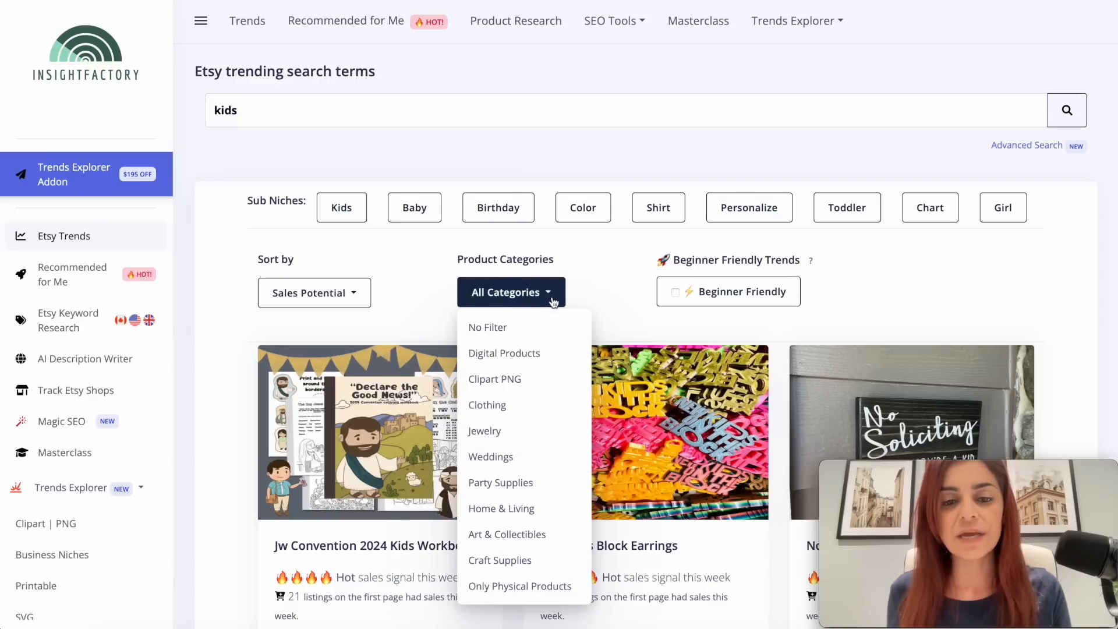
click(517, 359)
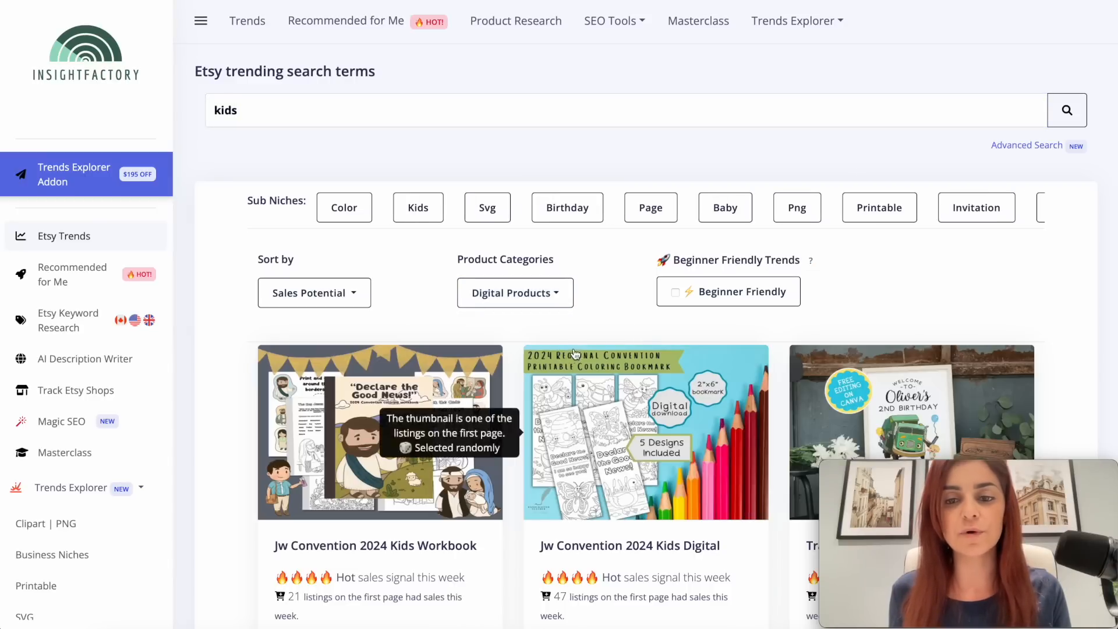
scroll(945, 274, down, 1)
click(739, 272)
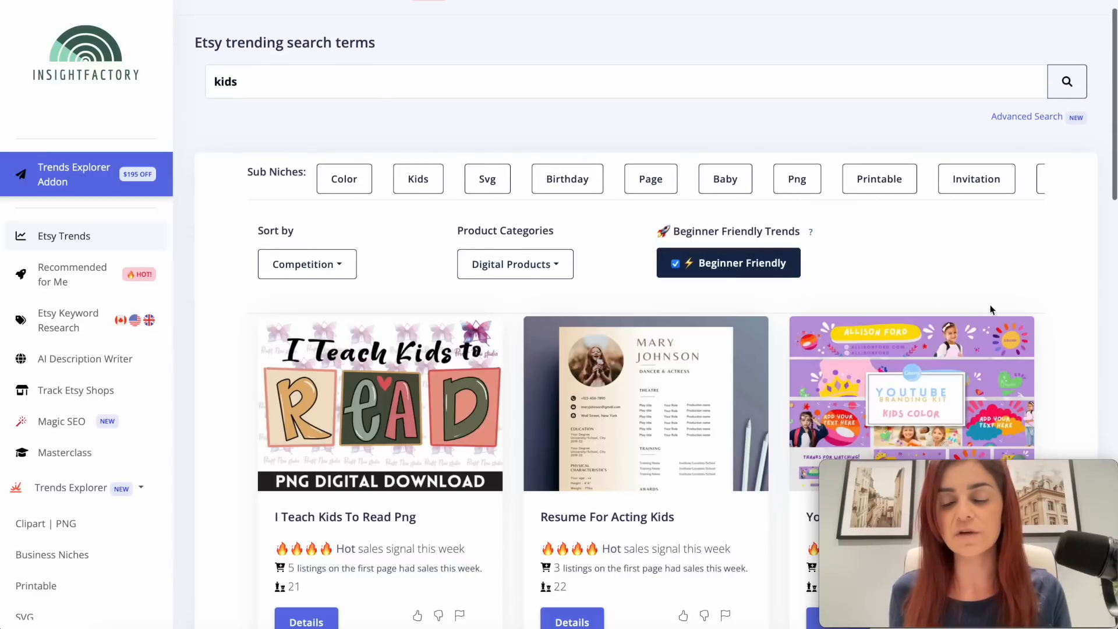
- Browse the filtered kids trends through the second results page and record "editable chore chart" as a product idea in spreadsheet cell A11
scroll(1071, 308, down, 6)
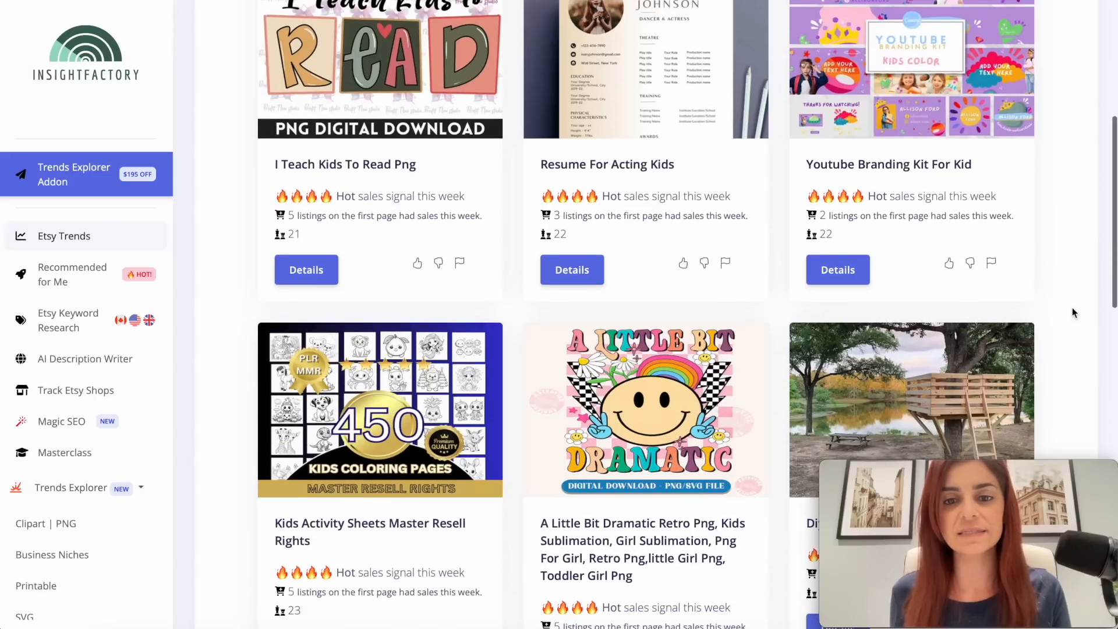
scroll(1073, 313, down, 10)
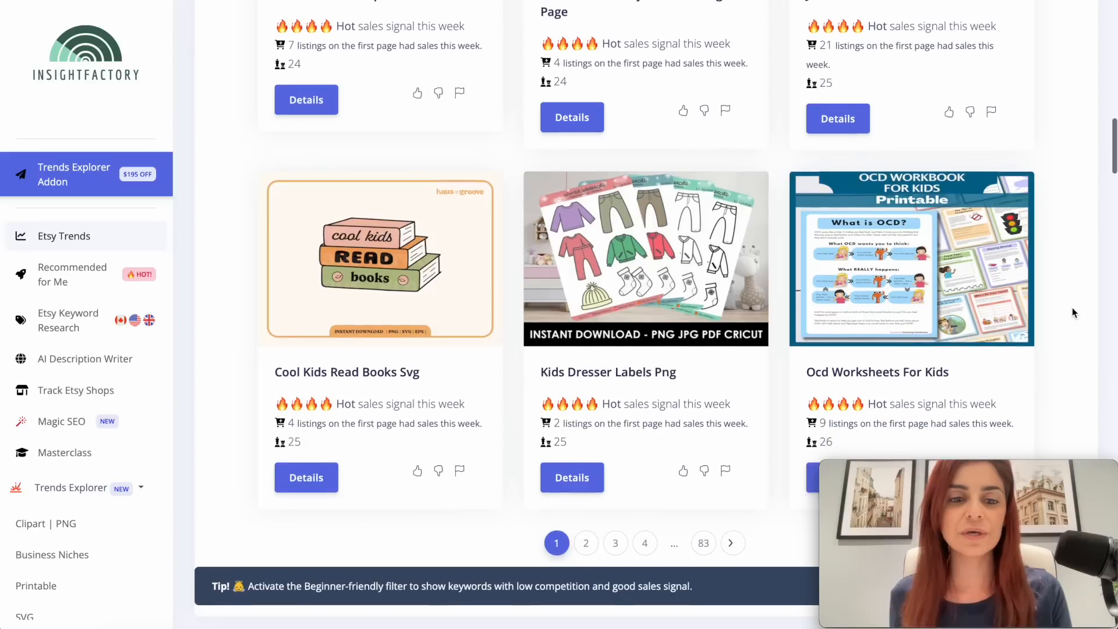
scroll(1071, 308, down, 3)
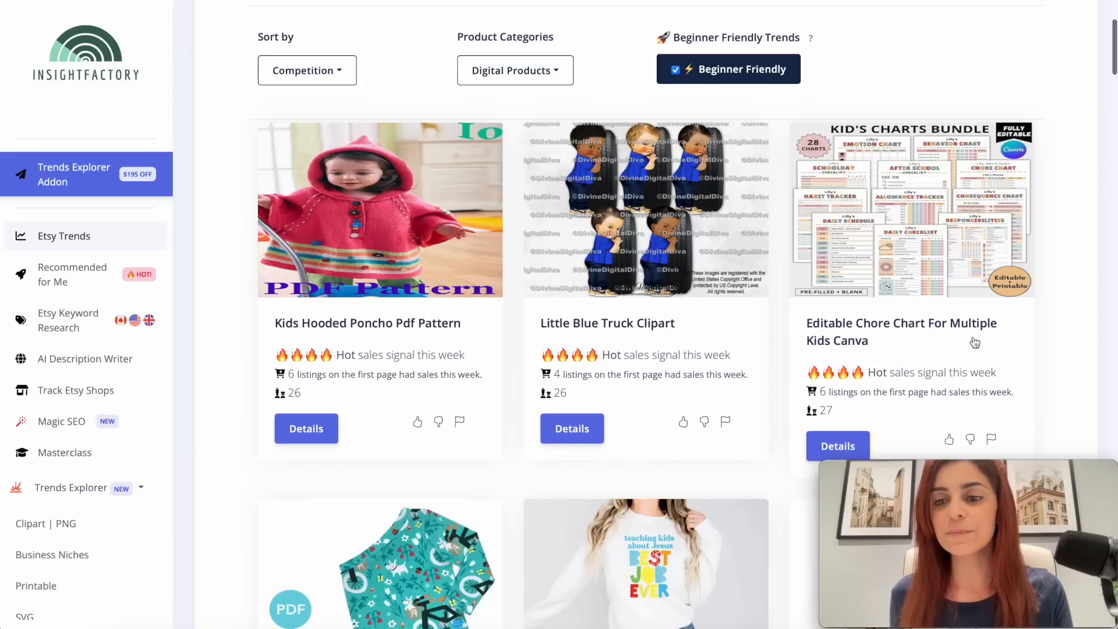
scroll(974, 331, down, 1)
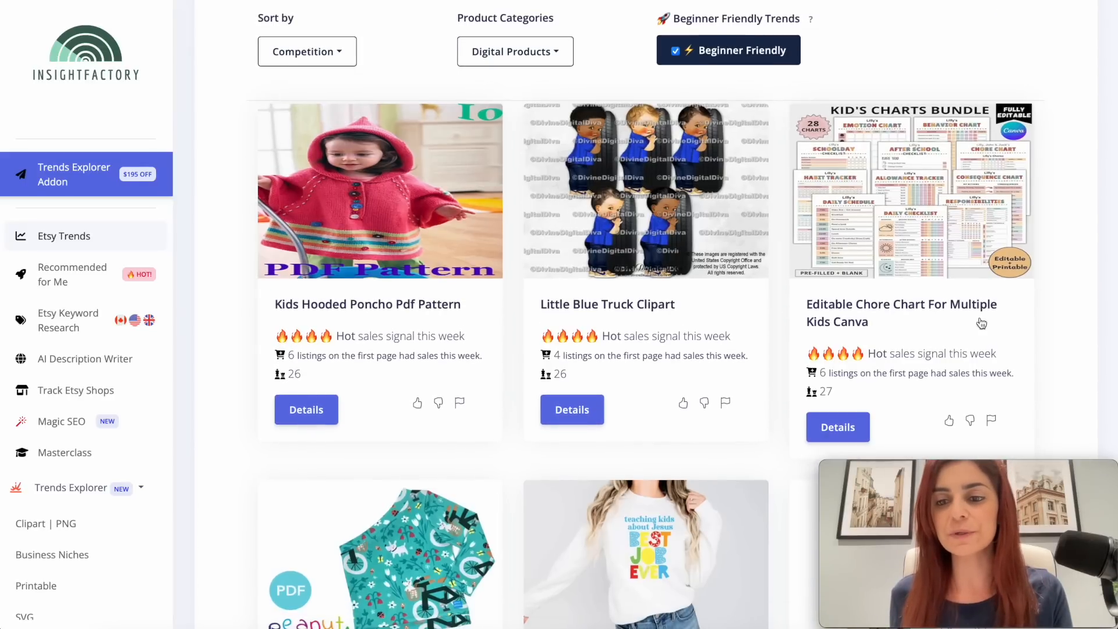
scroll(974, 323, down, 1)
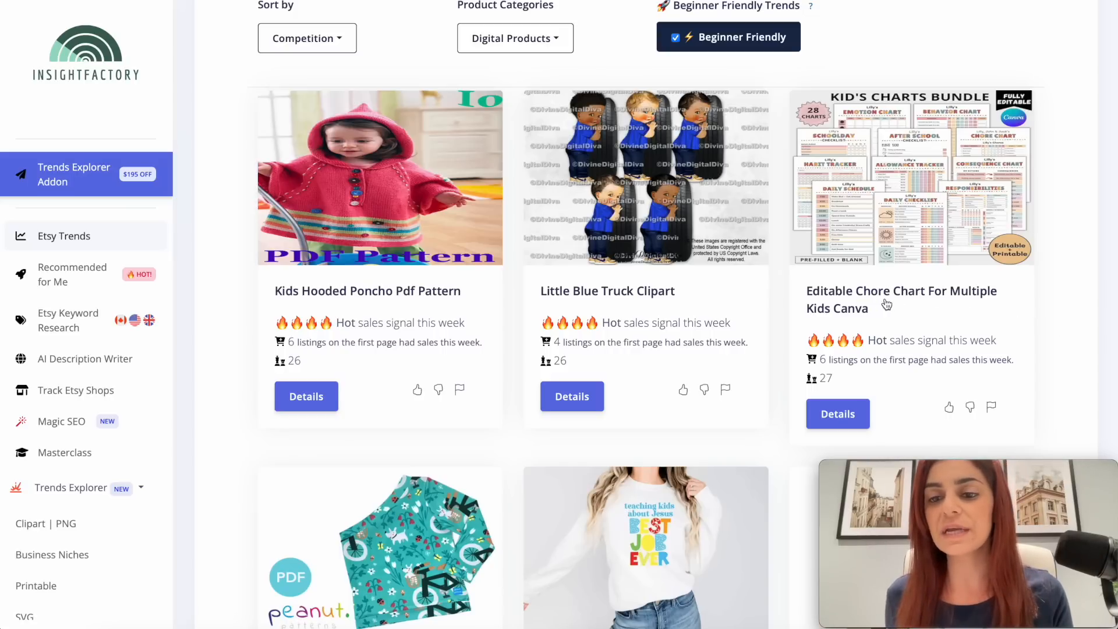
text(editable chore chart)
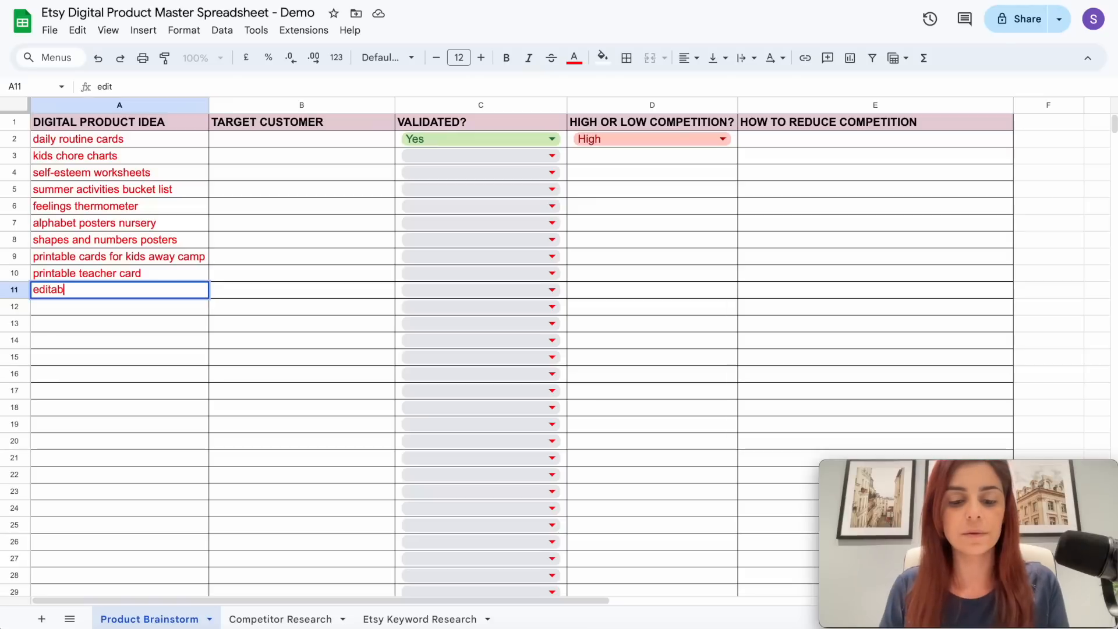
key(Return)
- Compare the "kids chore charts" and "editable chore chart" entries in the product idea column
key(Up)
click(152, 161)
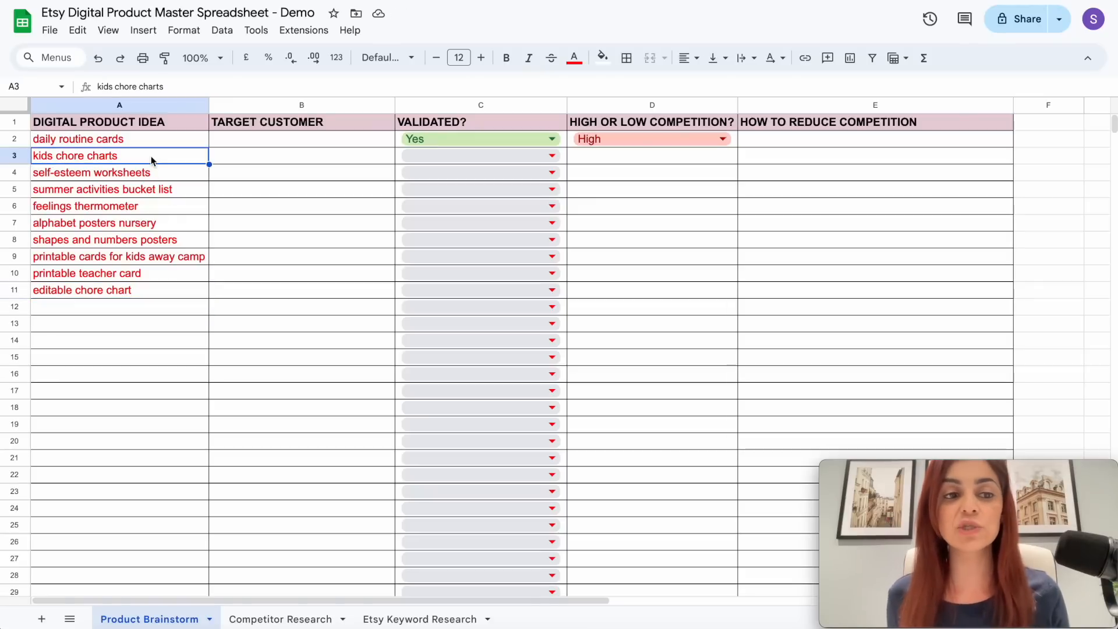
click(143, 292)
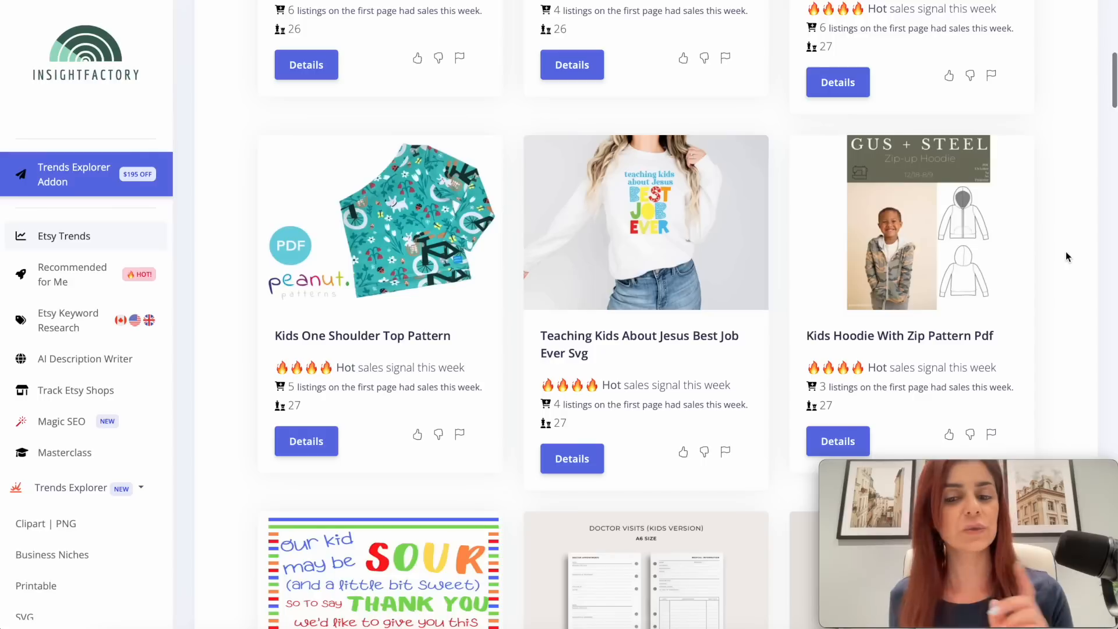
- Review the rest of the kids trends page in InsightFactory and record "coping skills bingo kids" as a product idea in spreadsheet cell A12
scroll(1066, 256, down, 15)
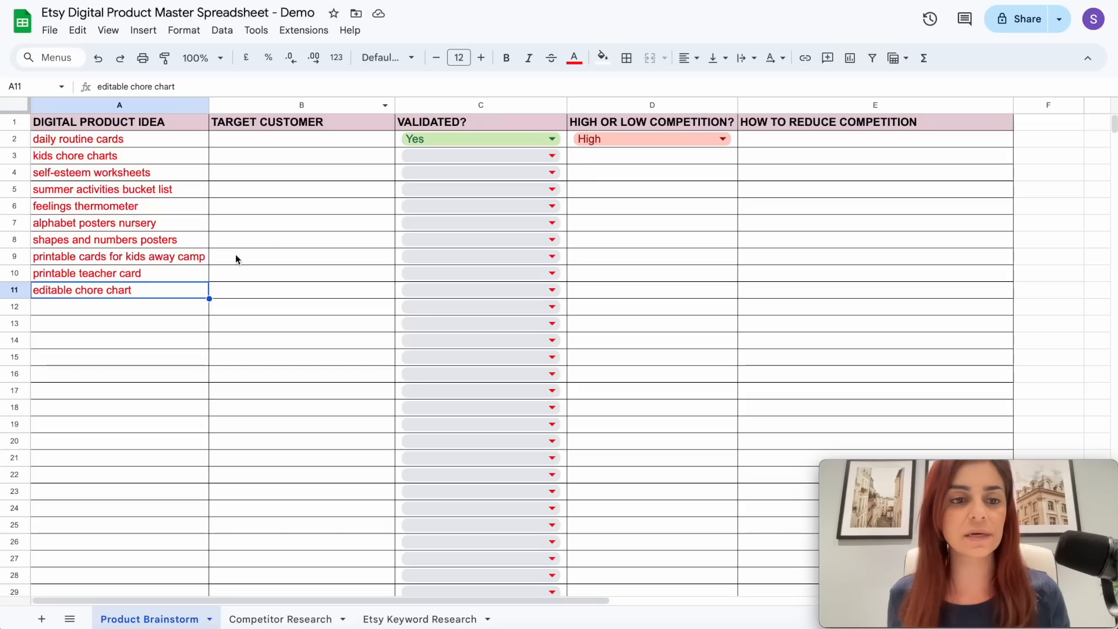
key(Down)
text(coping skills bingo ki)
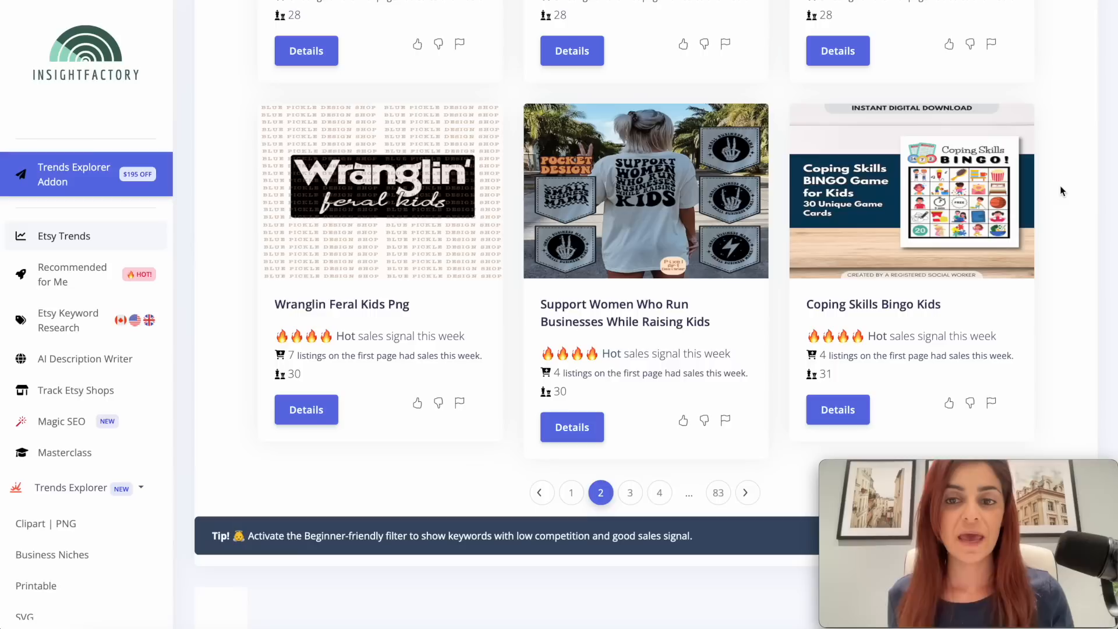
scroll(1061, 191, up, 4)
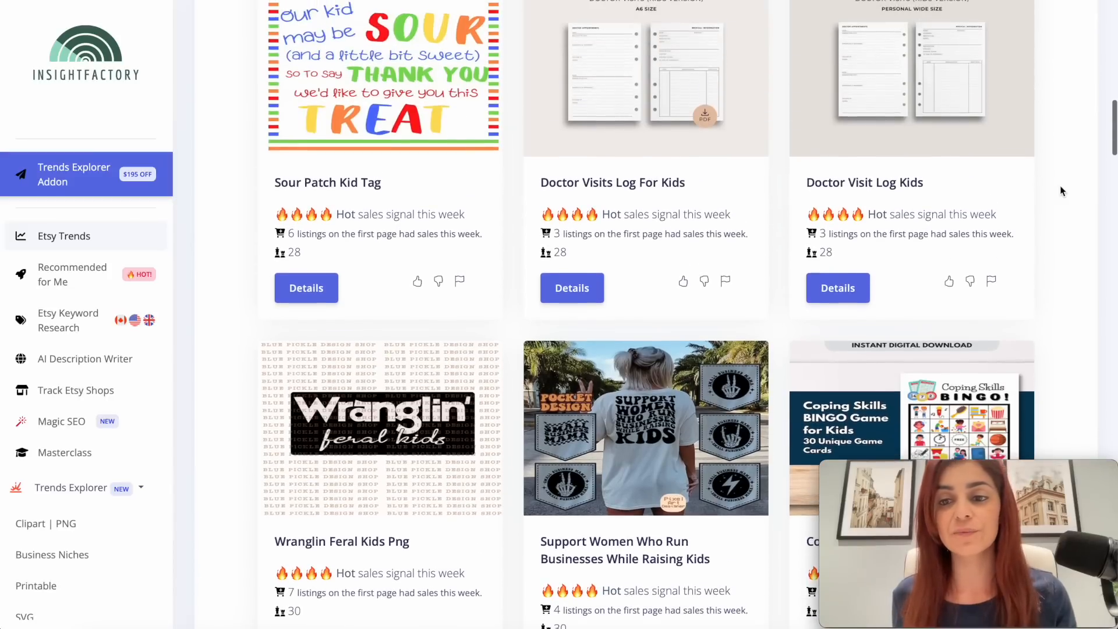
mouse_move(843, 225)
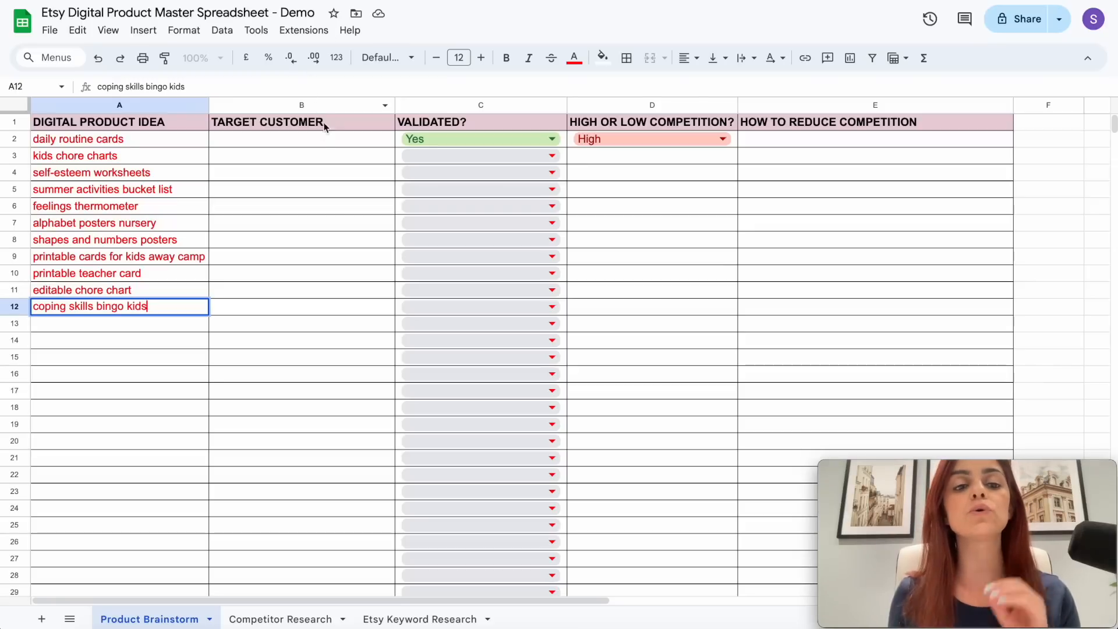
- Fill in target customers: "parents" for daily routine cards, kids chore charts and printable teacher card, "parents or teachers" for shapes and numbers posters
click(317, 145)
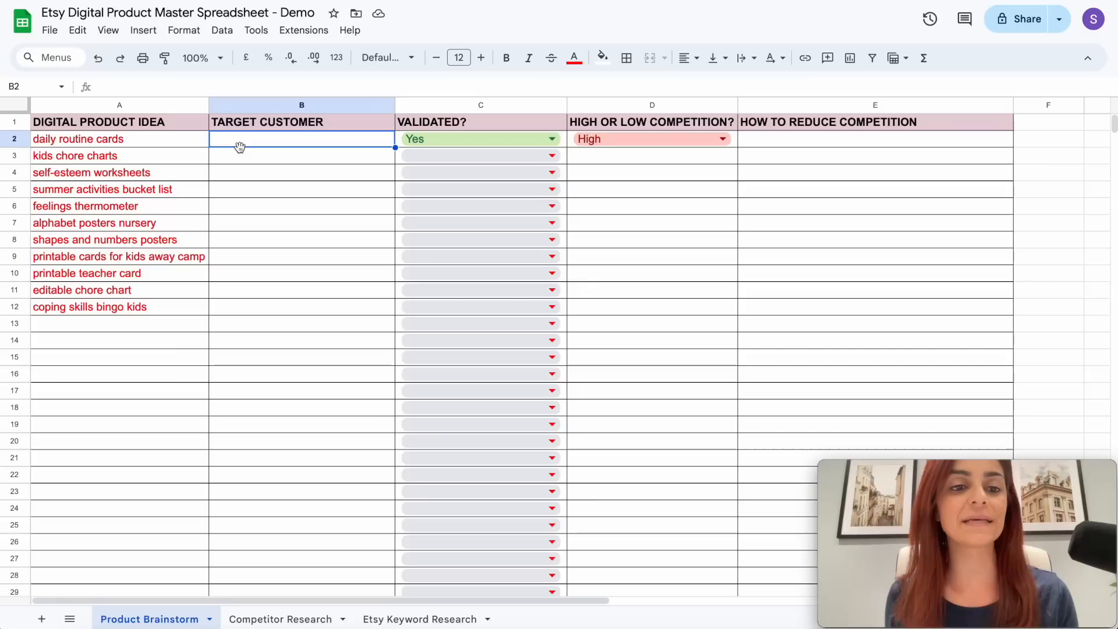
text(parents)
key(Return)
text(parents)
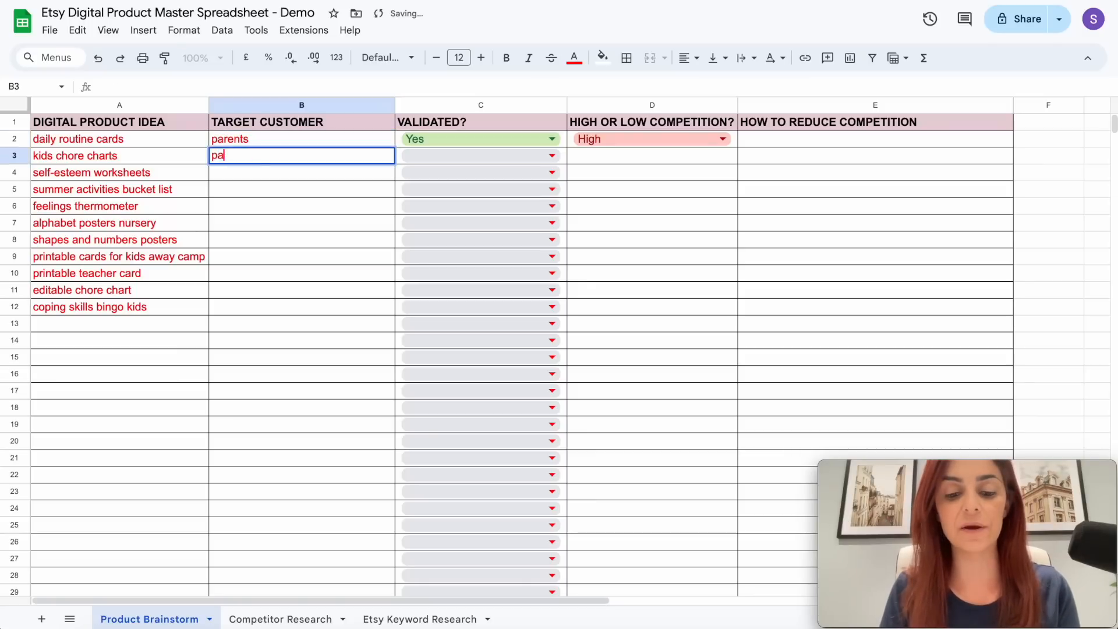
click(258, 244)
text(parents or t)
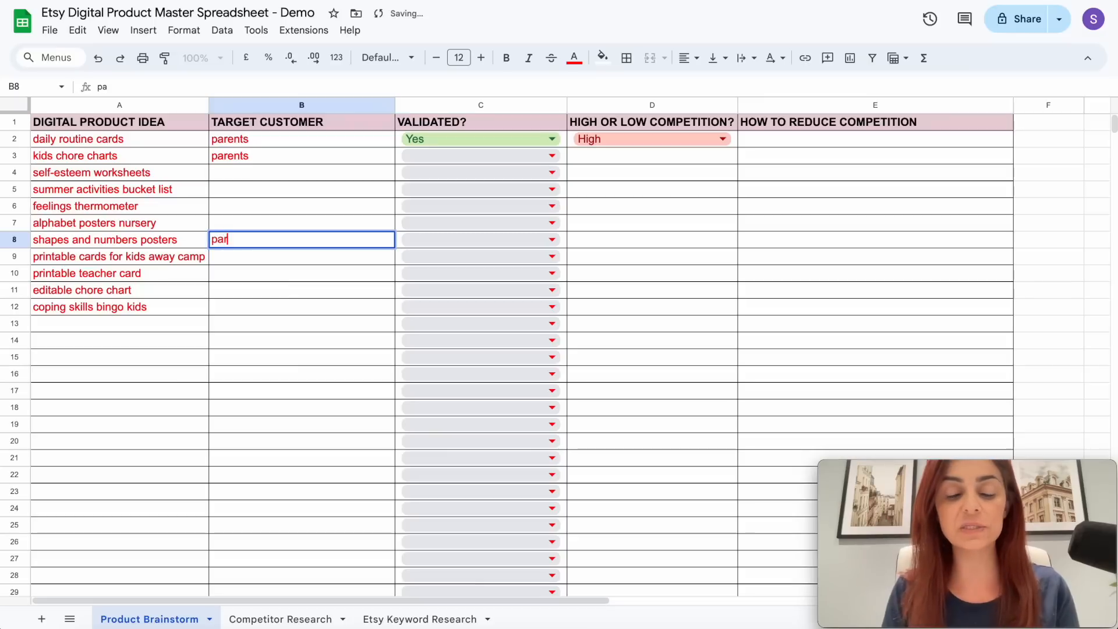
text(eachers)
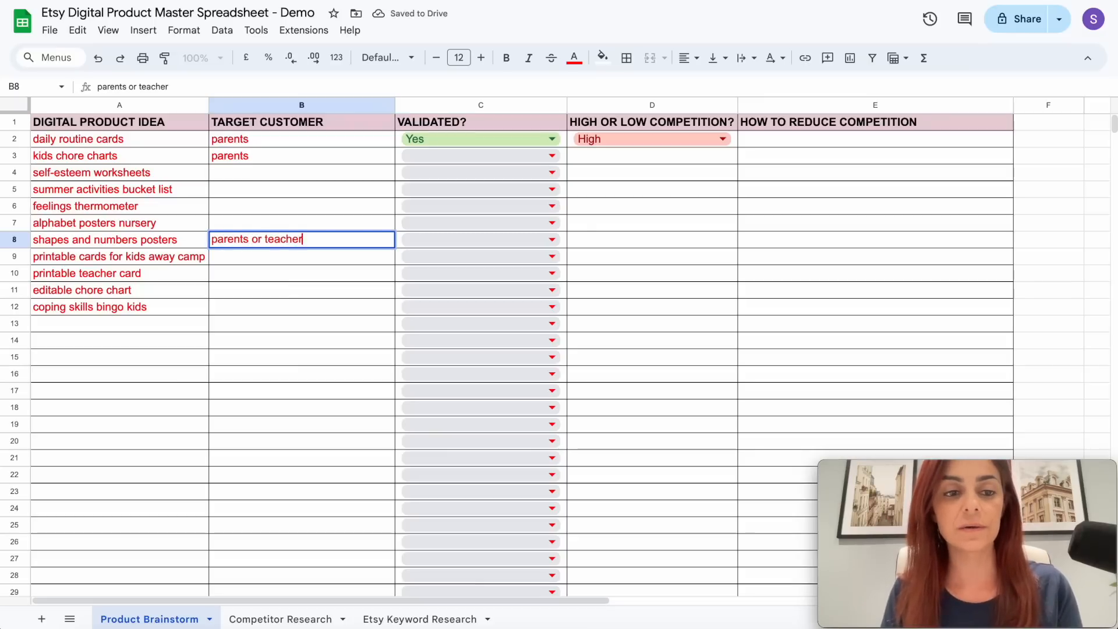
- Record "wedding bar menu signs" as a product idea in cell A14 with "brides and grooms" as its target customer
click(120, 340)
text(wedding ba)
text(r men)
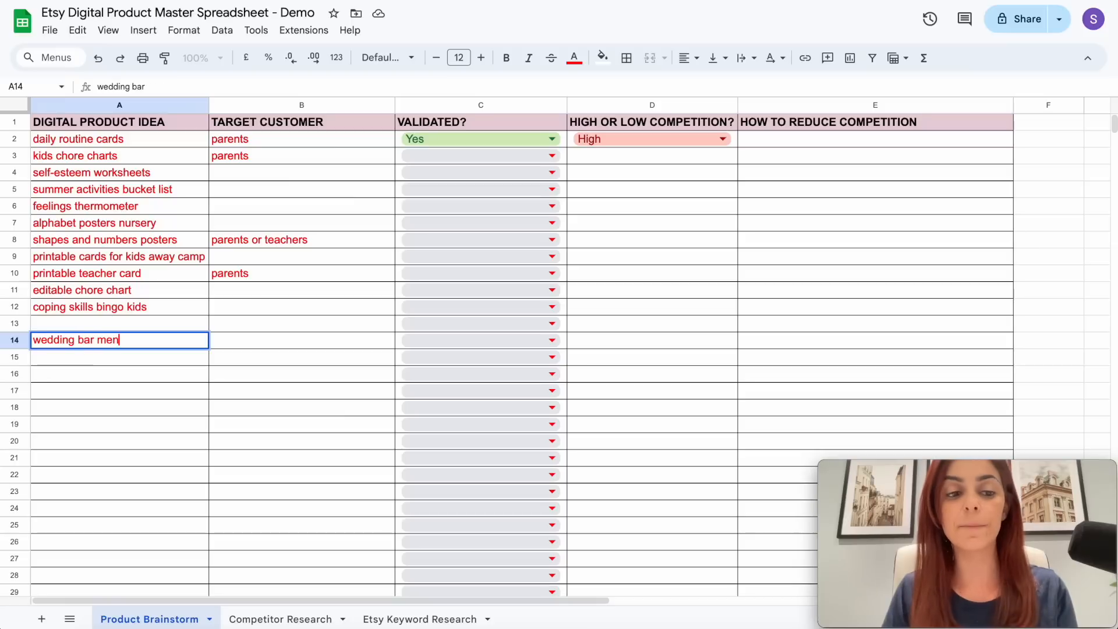
text(u signs)
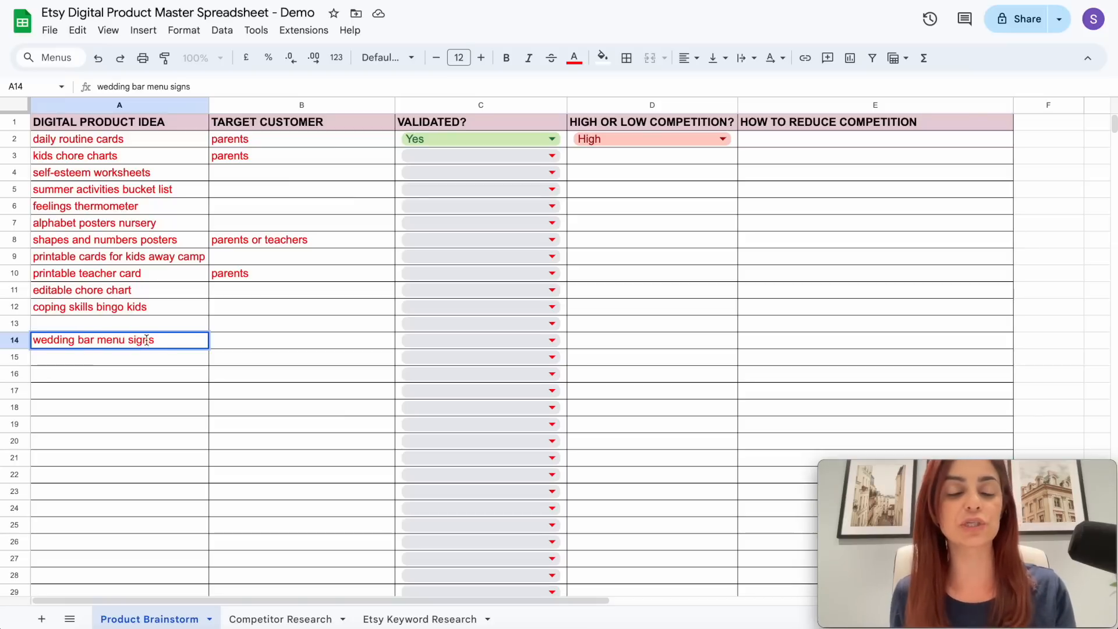
click(250, 343)
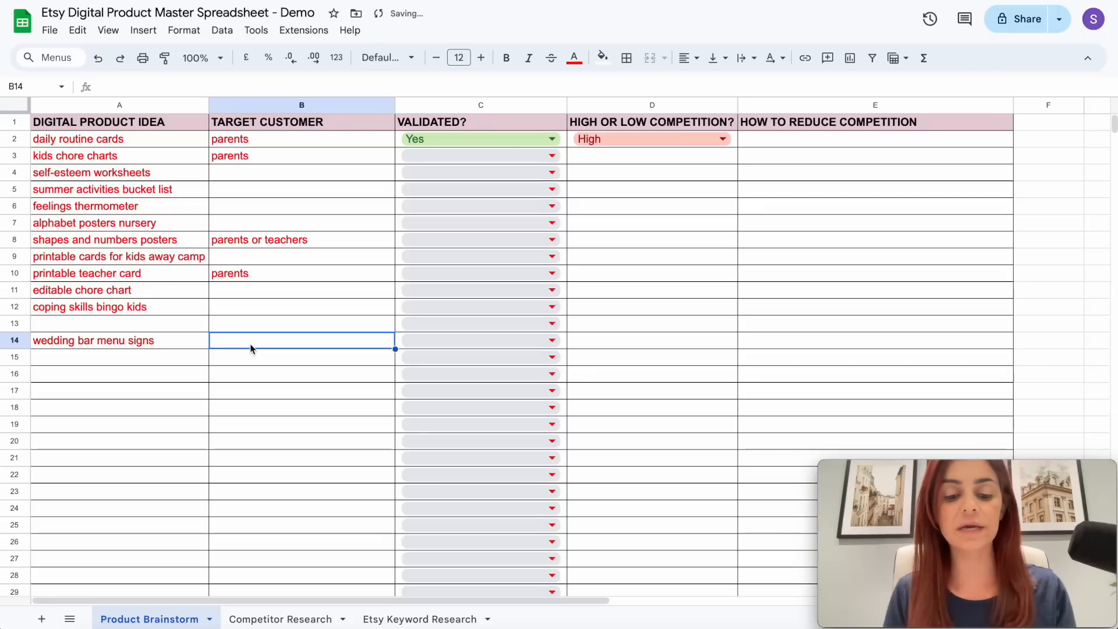
text(brides and grooms)
key(Return)
- Add "social media templates" as a product idea in cell A15 with "content creators" as its target customer
text(social media templates)
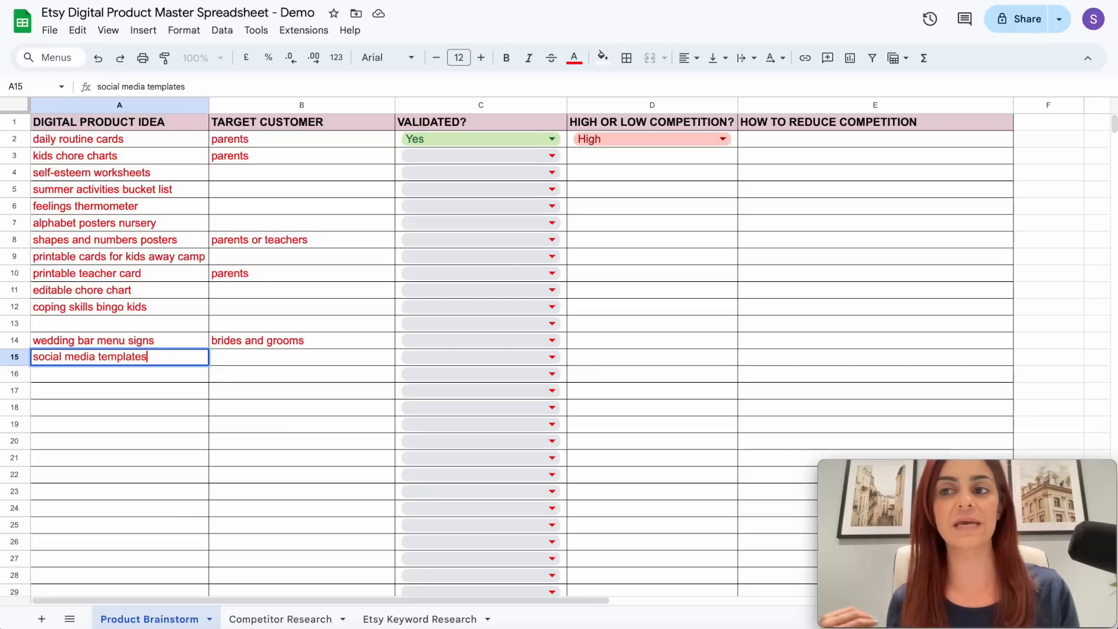
click(259, 360)
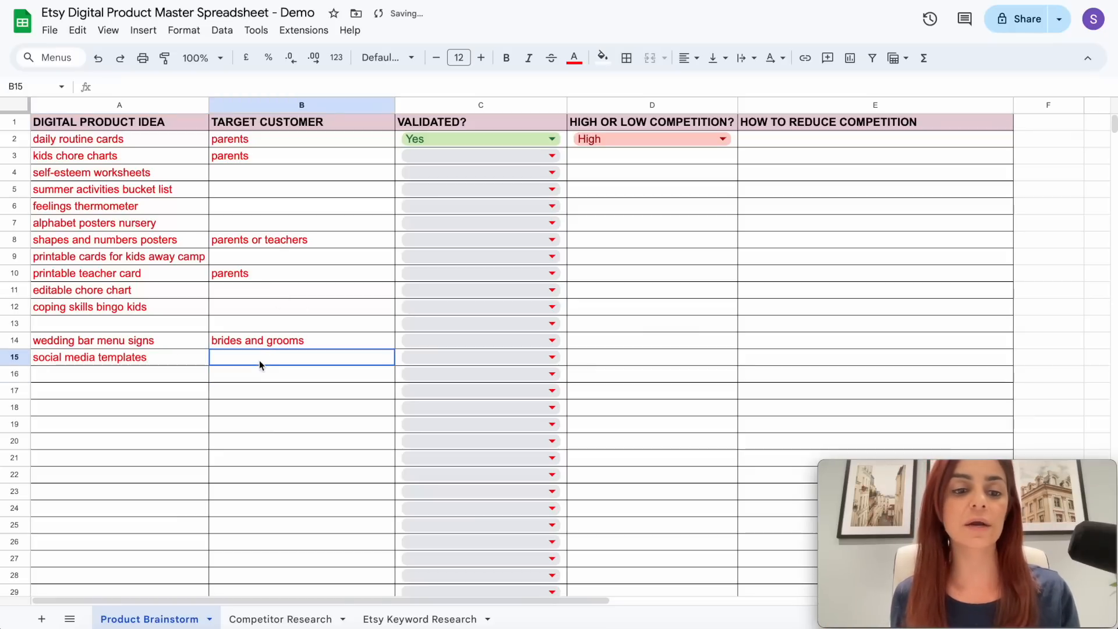
text(content creators)
click(235, 379)
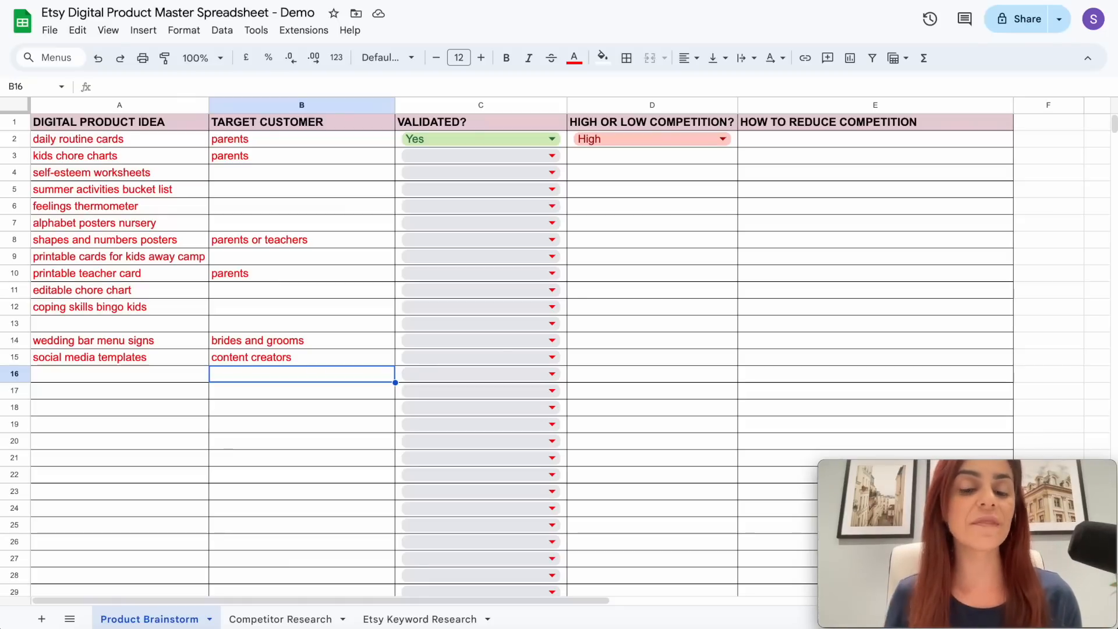
- Switch to Etsy and search for "kids chore chart printable" to validate the kids chore charts idea
click(142, 159)
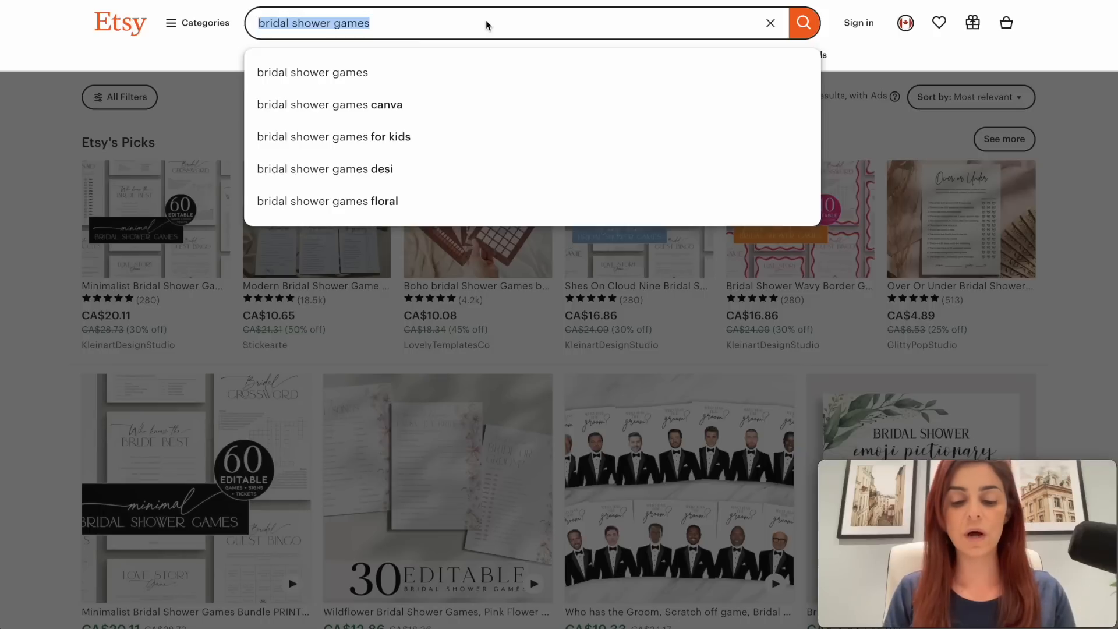
text(kids chore)
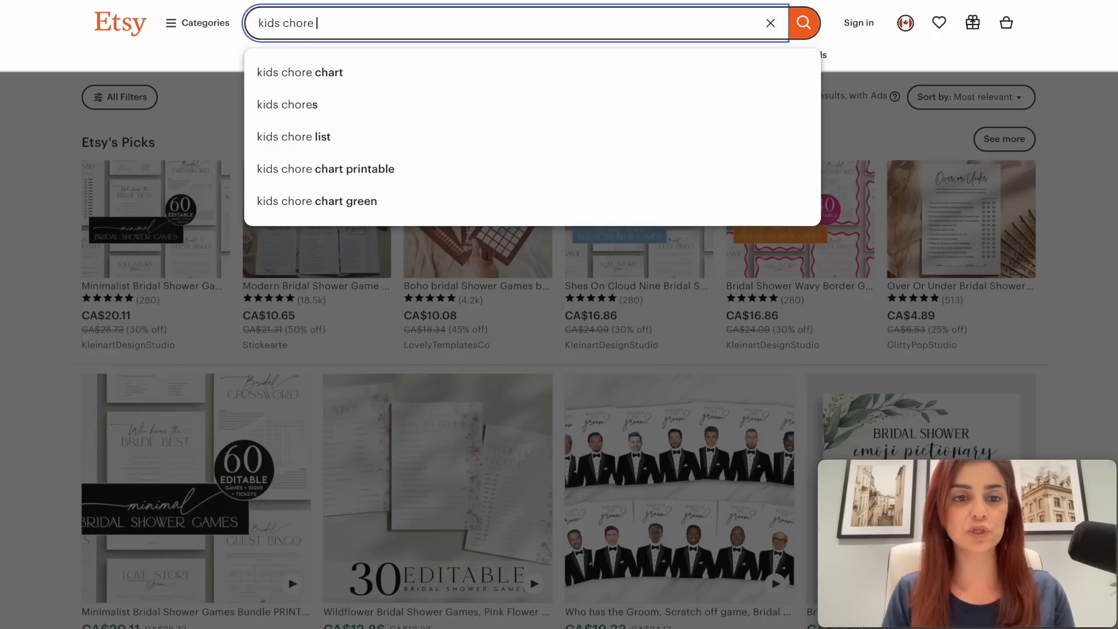
text( chart )
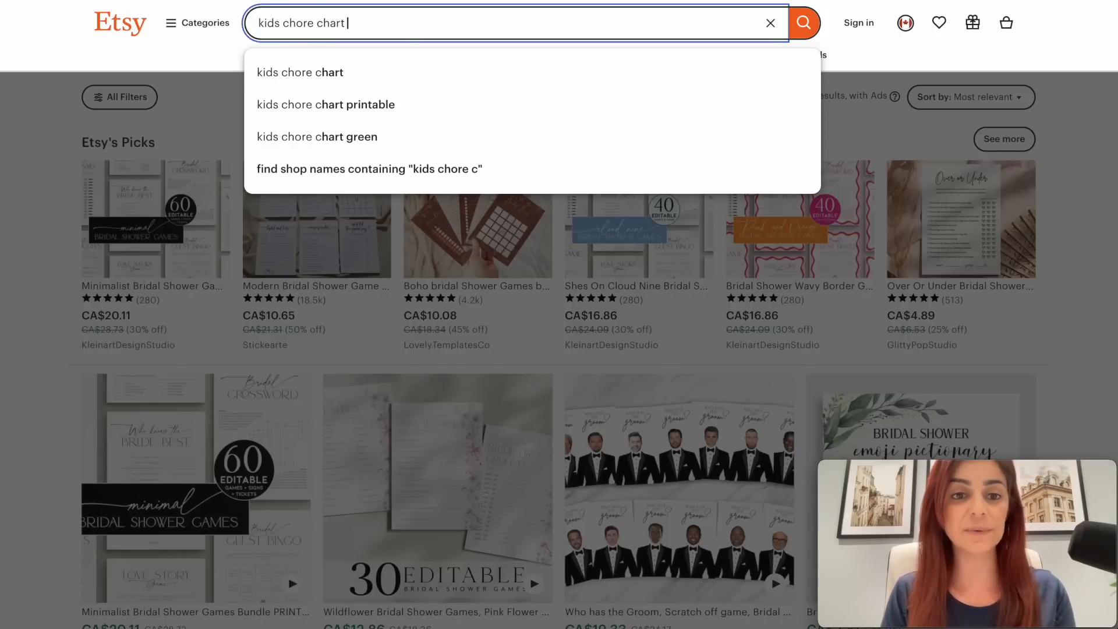
text(printable)
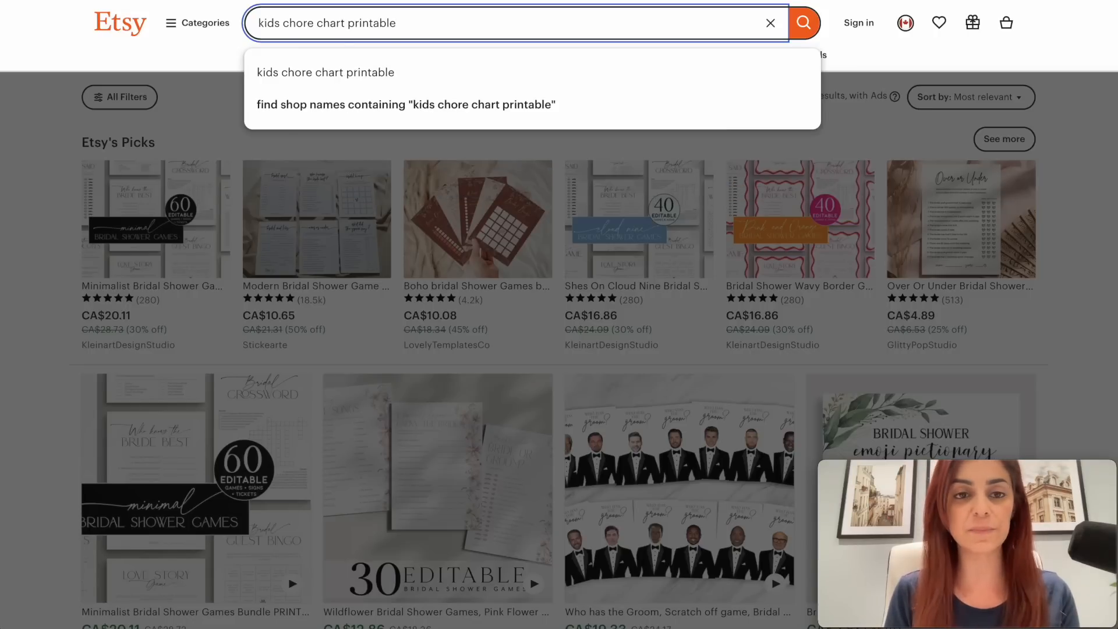
key(Return)
- Browse the chore chart search results and open OV Creative Studio's "Editable Chore Chart for Kids" listing
scroll(1072, 200, down, 5)
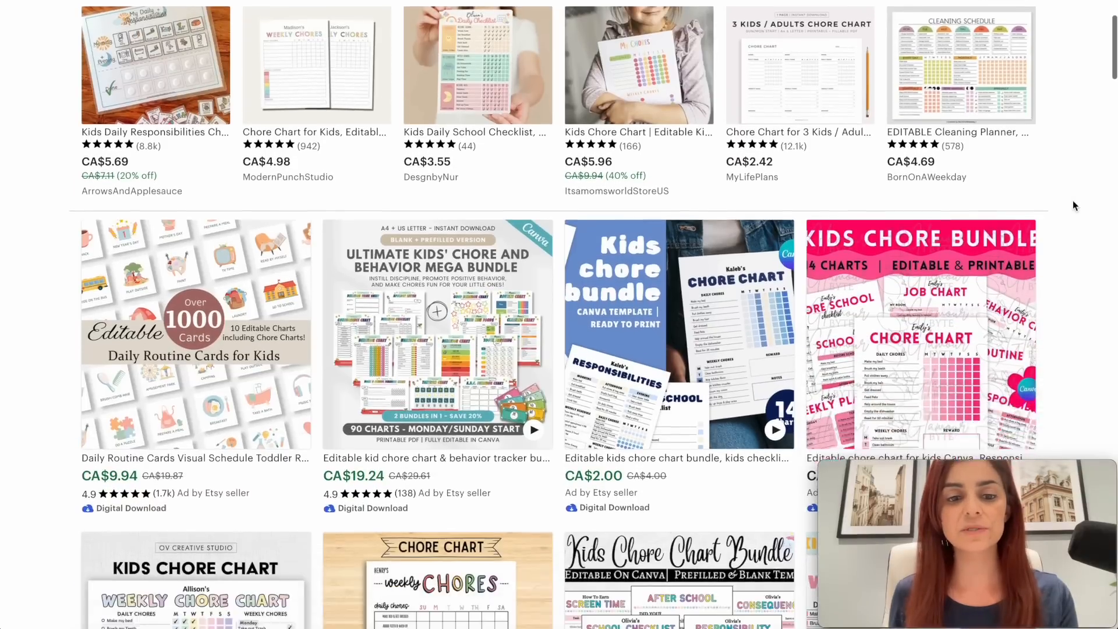
scroll(1072, 201, down, 4)
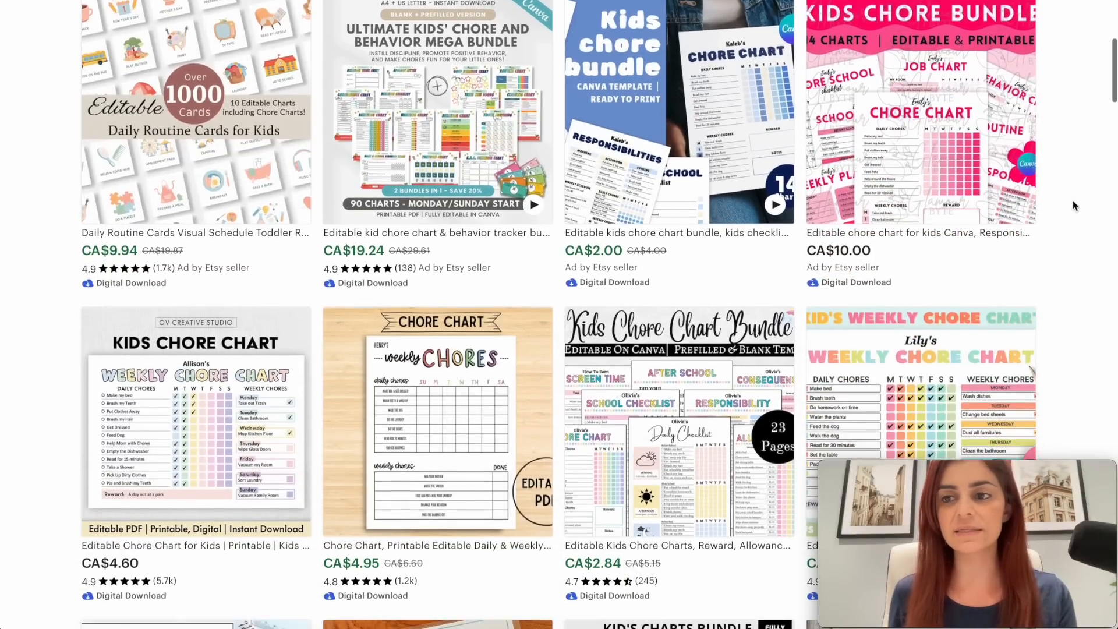
scroll(1072, 200, down, 3)
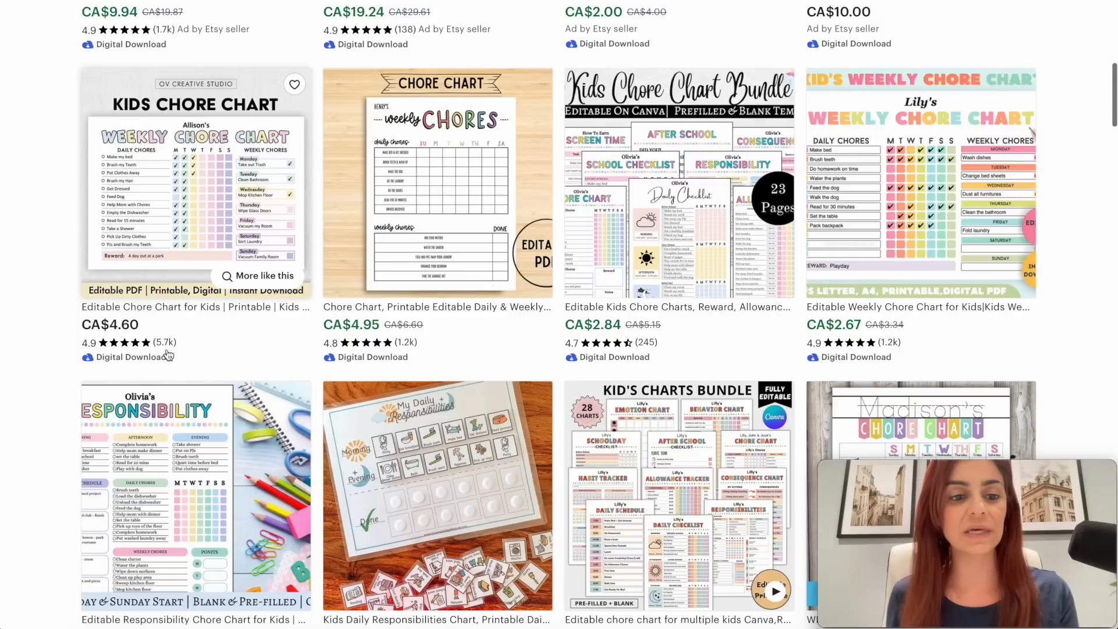
click(228, 209)
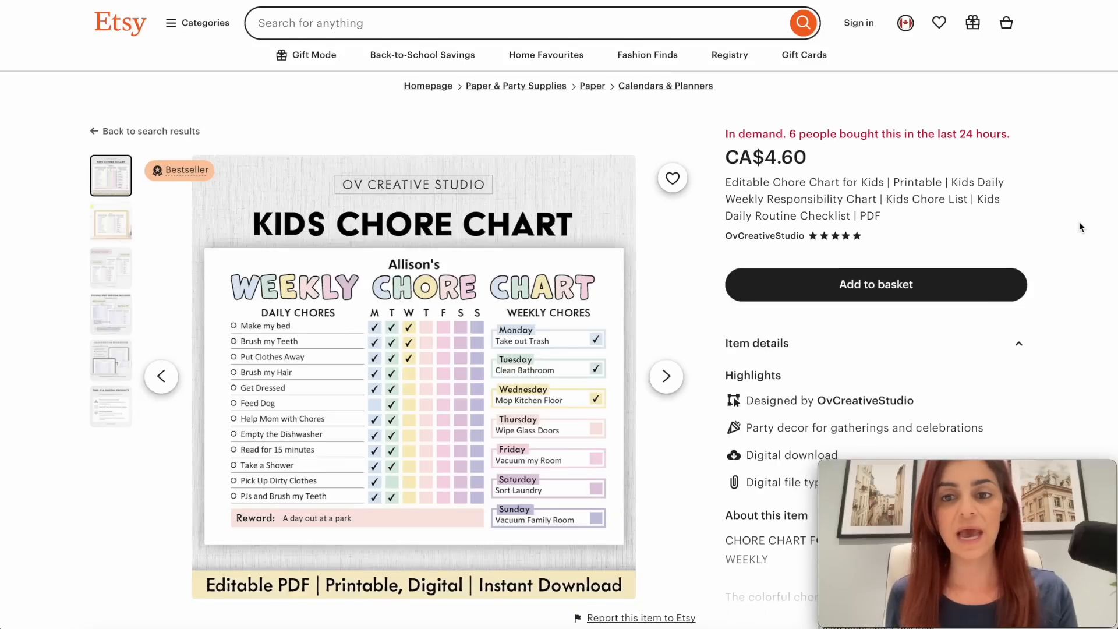
- Examine the chore chart listing's demand indicators, bestseller badge and item details down to its reviews section
scroll(1079, 226, down, 1)
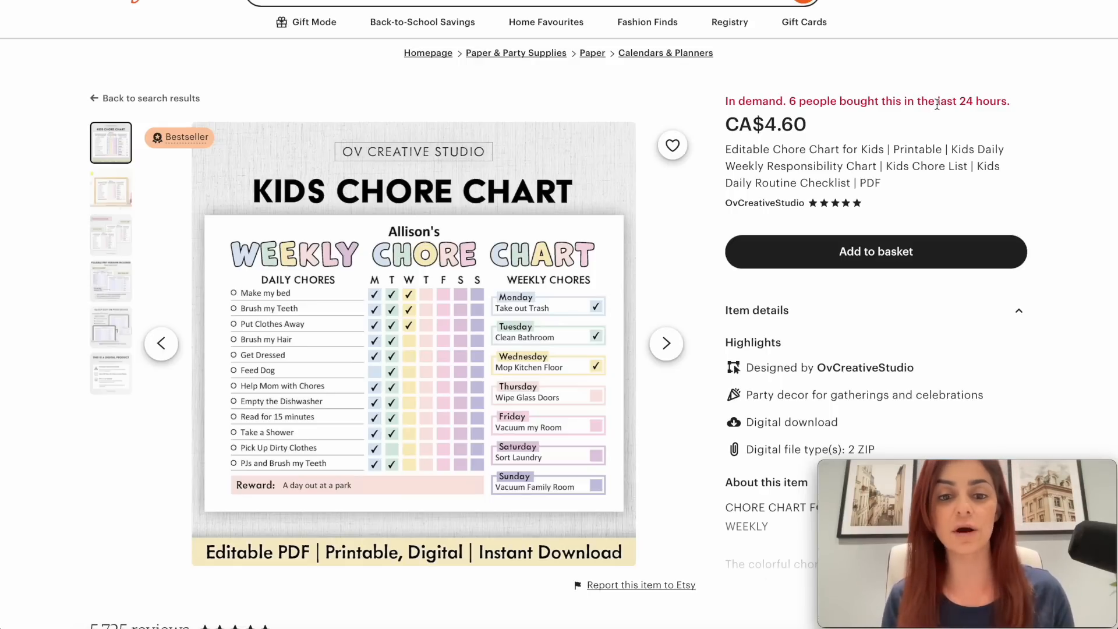
scroll(936, 105, down, 1)
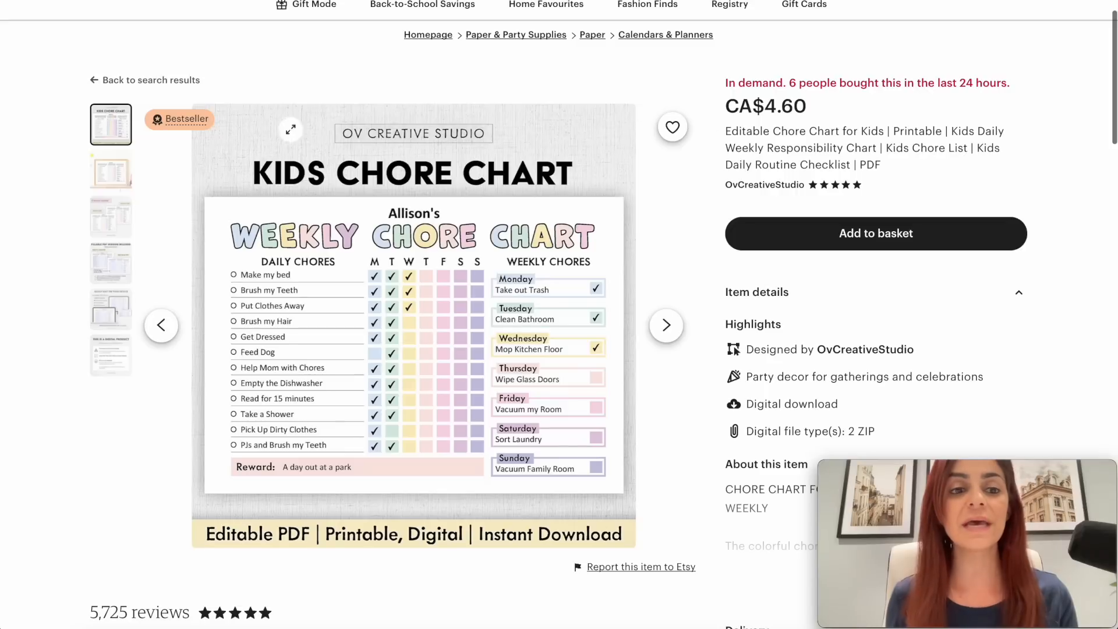
mouse_move(182, 125)
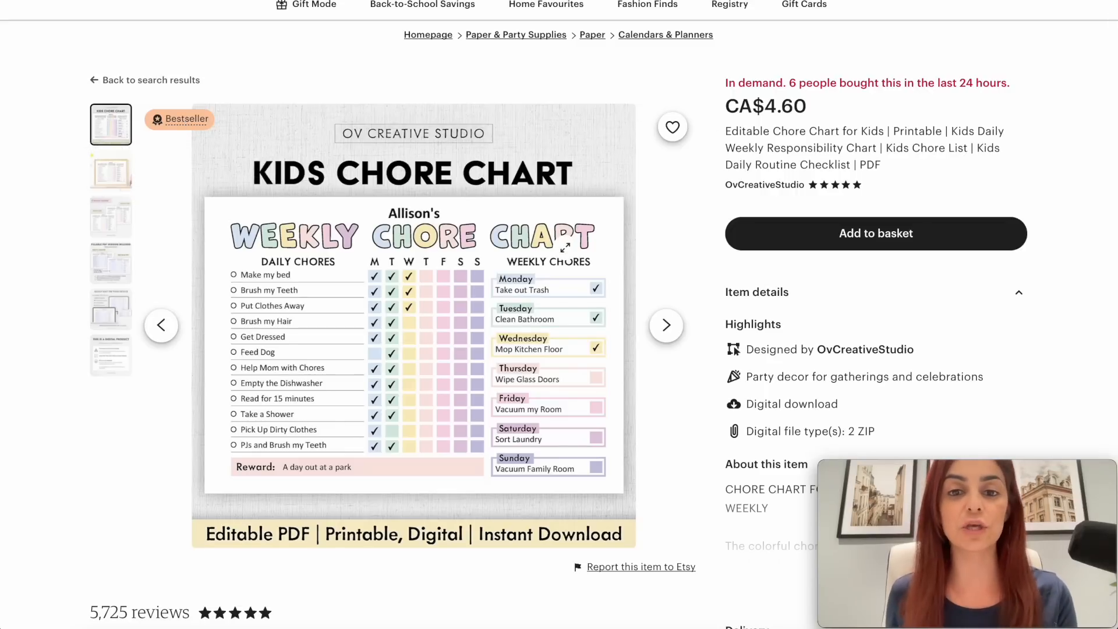
scroll(565, 248, down, 2)
scroll(566, 249, down, 3)
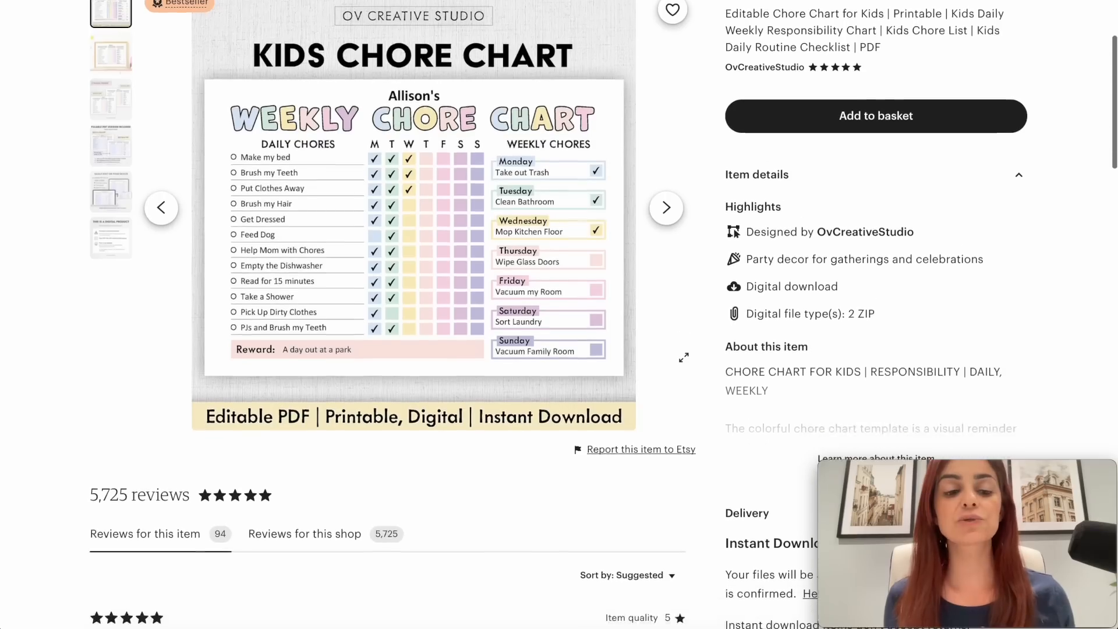
scroll(549, 349, down, 1)
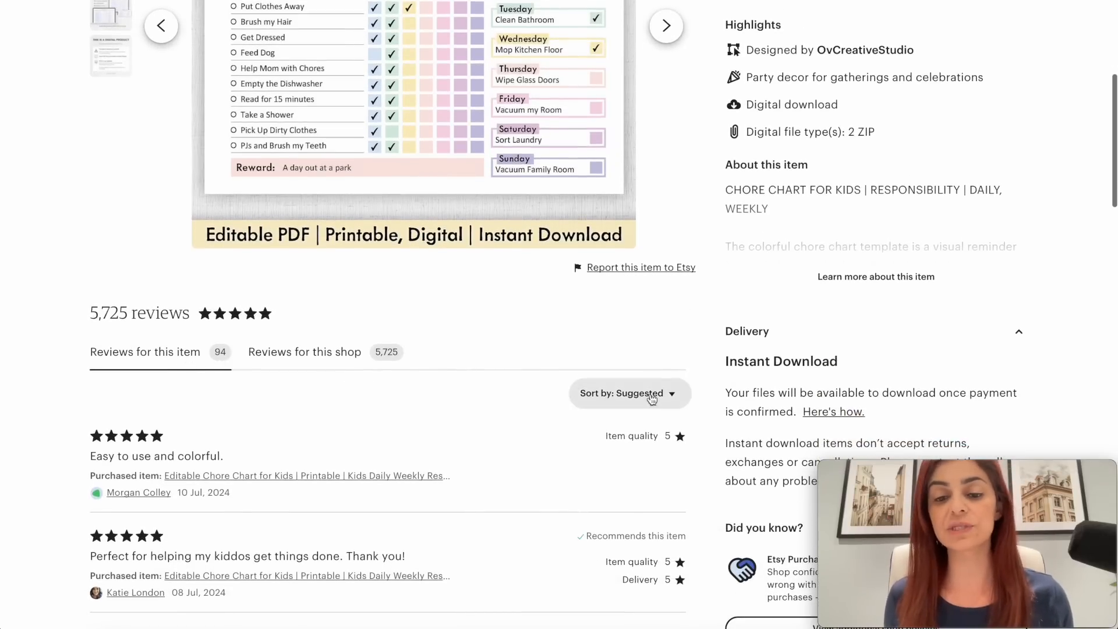
- Sort the listing's reviews by most recent and check the dates of the latest ones
click(660, 398)
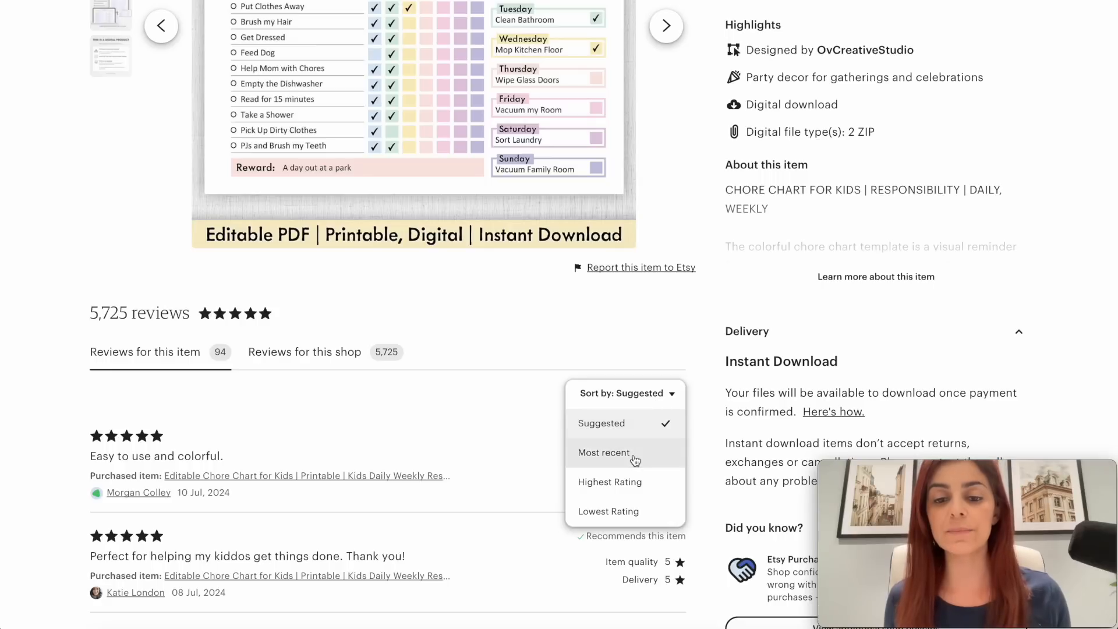
click(637, 448)
scroll(688, 449, down, 2)
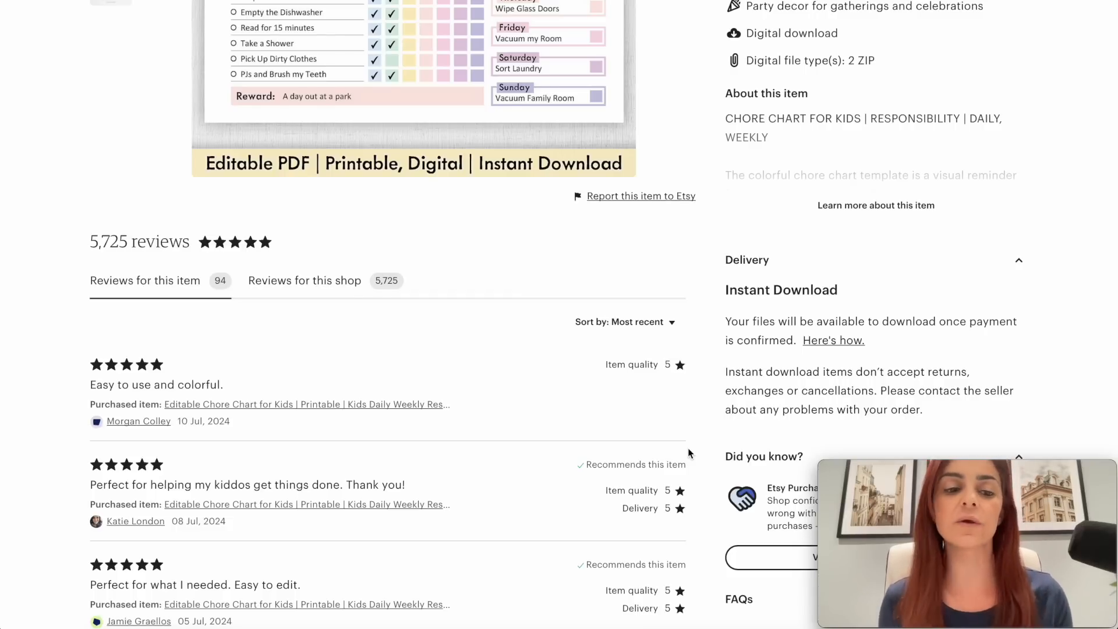
scroll(688, 450, down, 1)
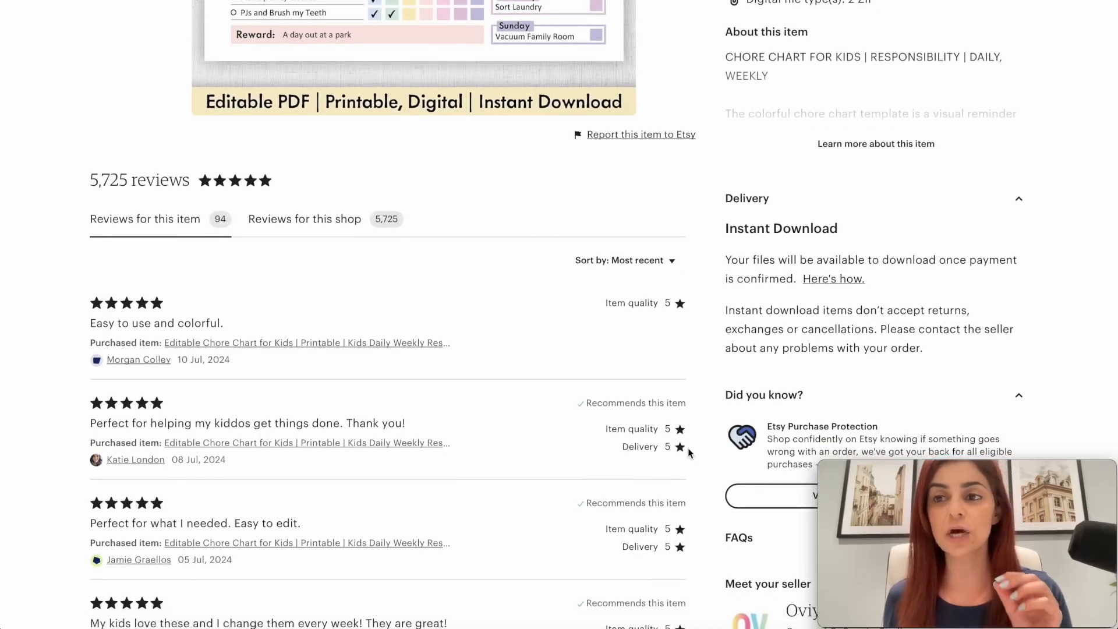
scroll(634, 450, down, 1)
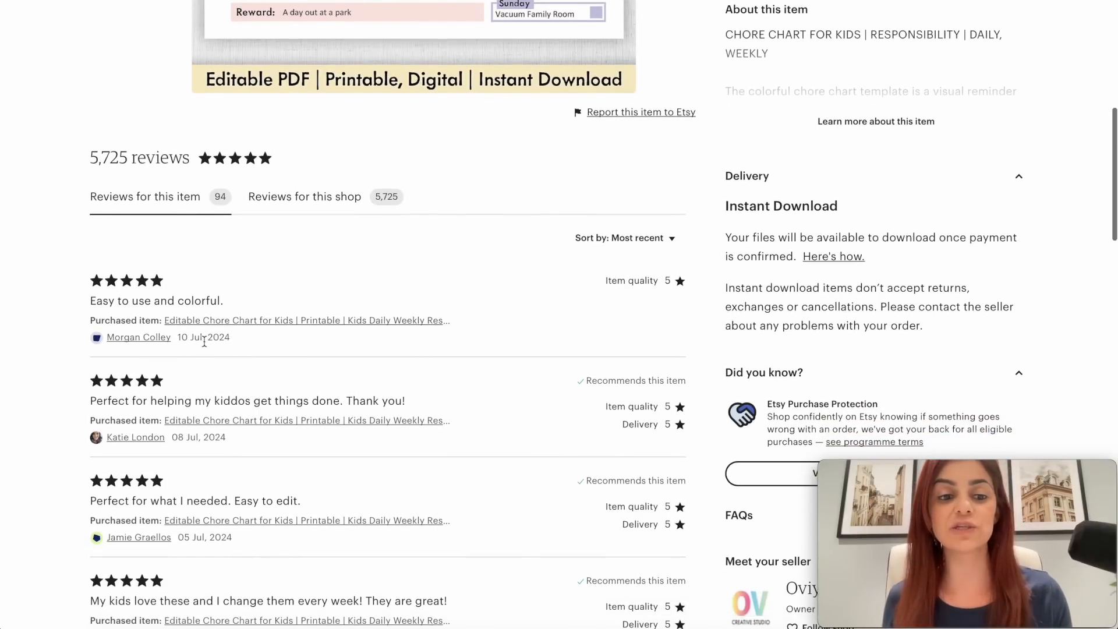
scroll(292, 485, down, 2)
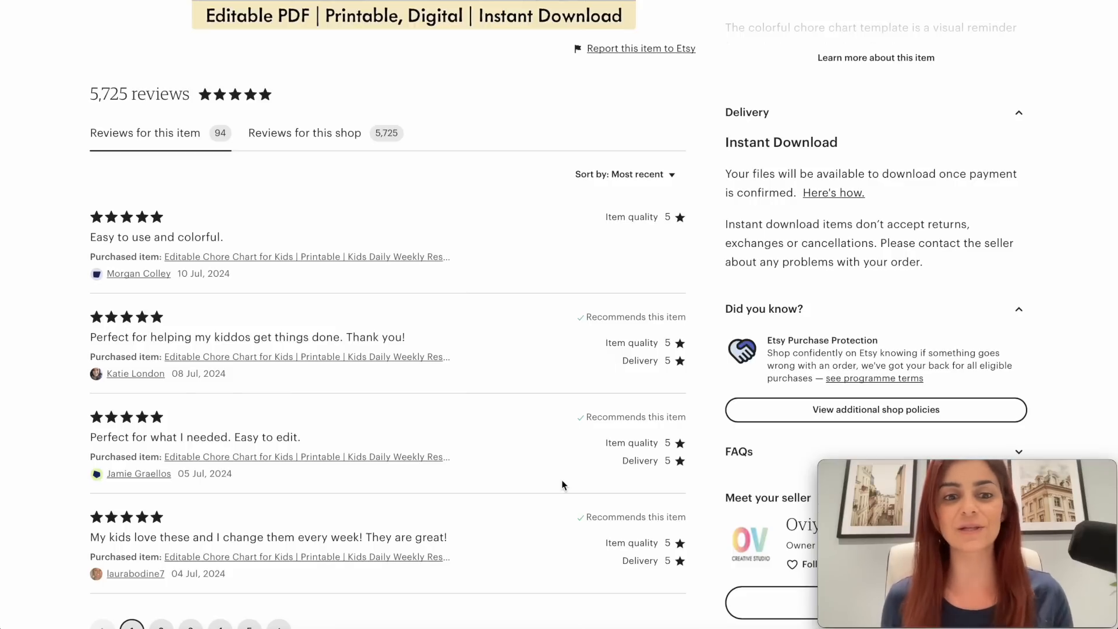
- Read the first page of item reviews for what buyers value in the chore chart, and continue to the second page
scroll(562, 485, up, 1)
scroll(564, 485, down, 1)
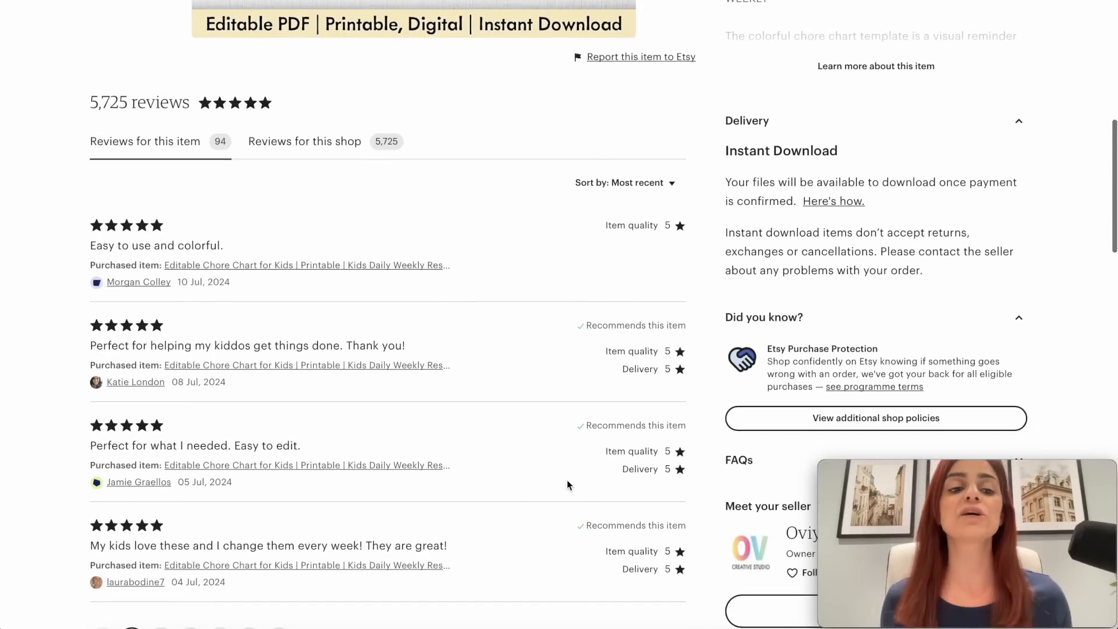
scroll(489, 374, down, 2)
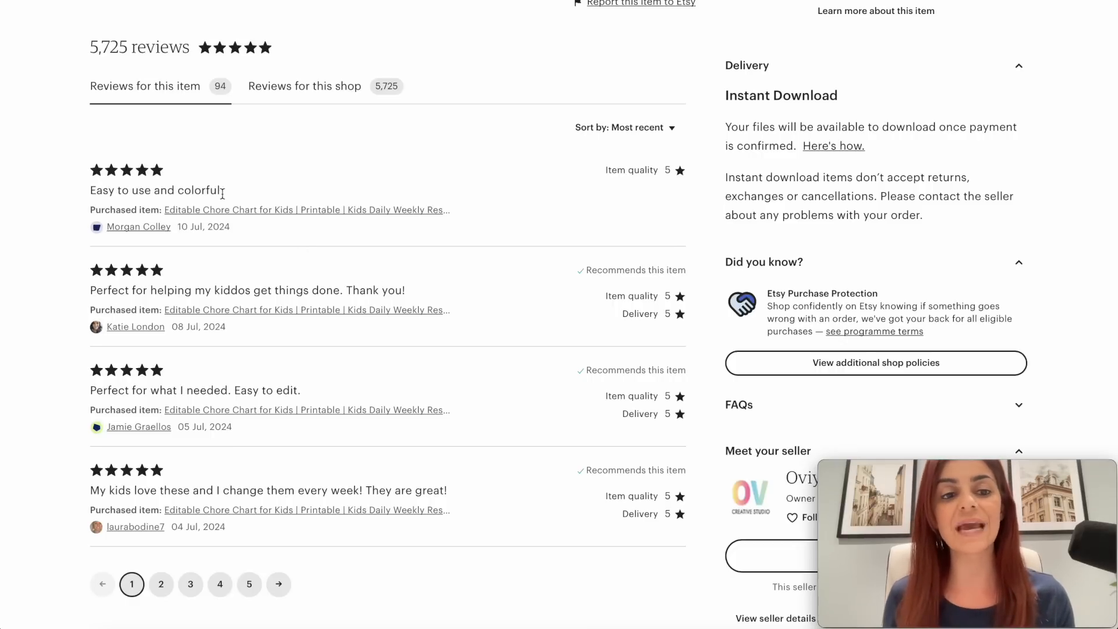
scroll(412, 275, down, 2)
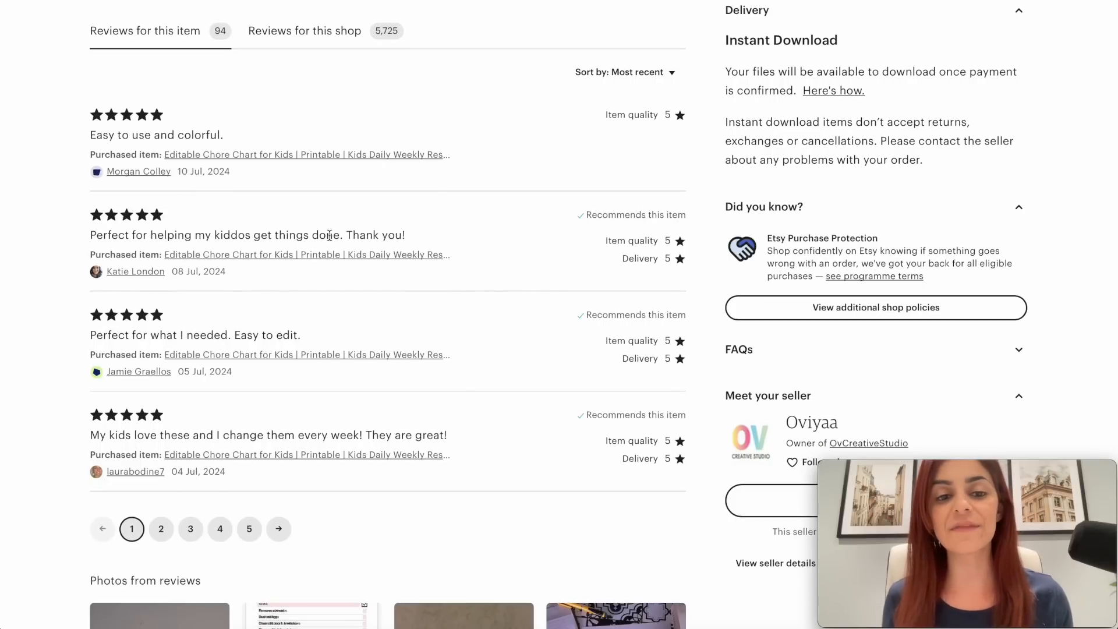
drag(344, 236, 173, 233)
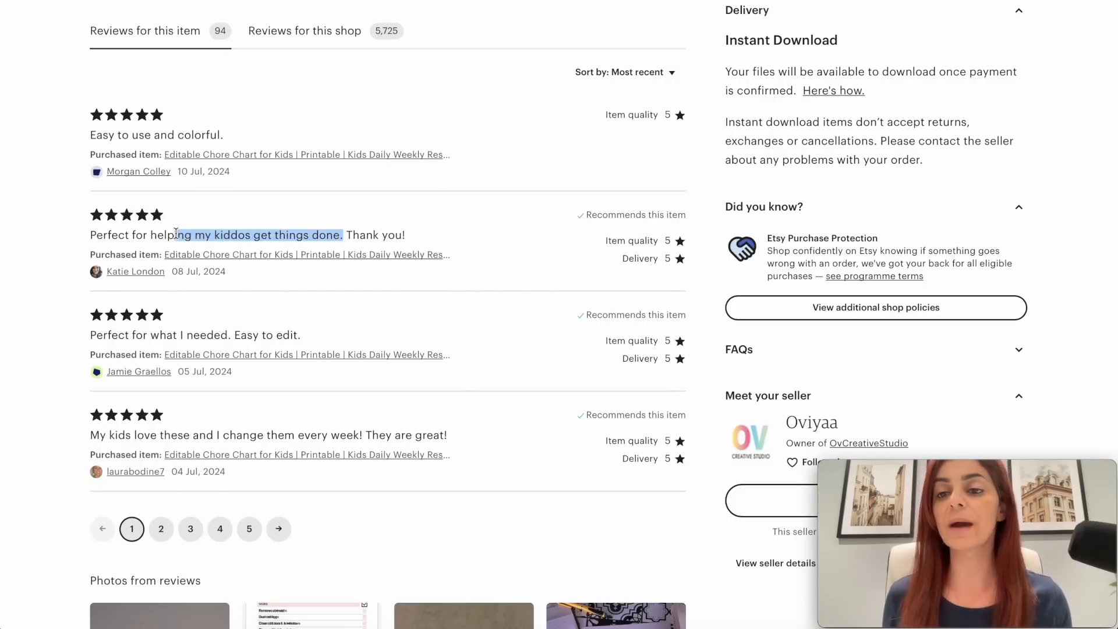
click(298, 245)
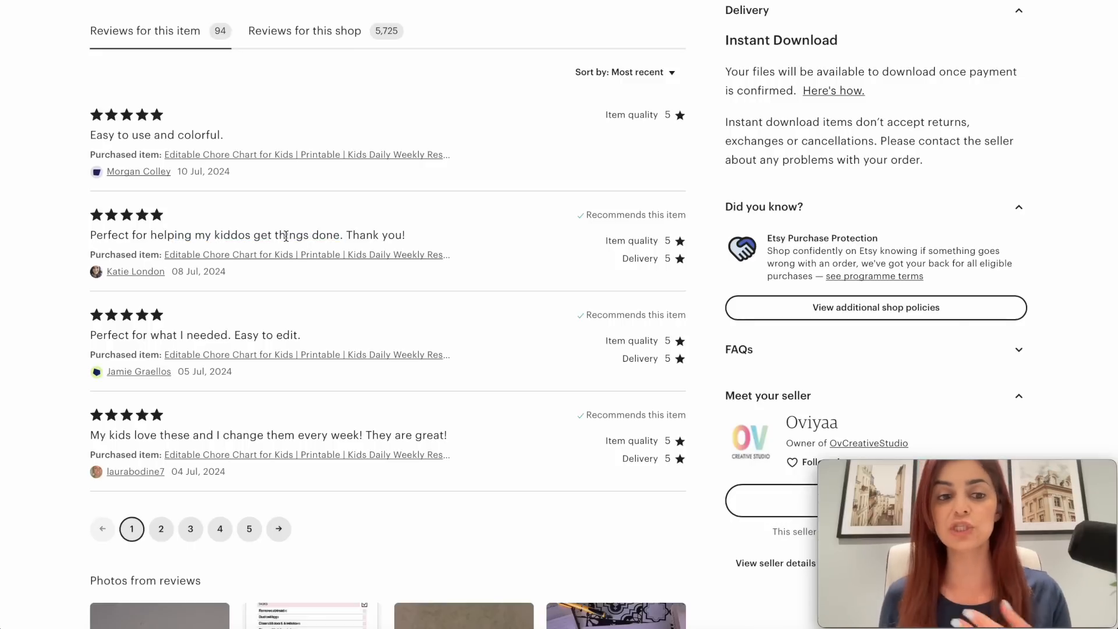
scroll(515, 404, up, 1)
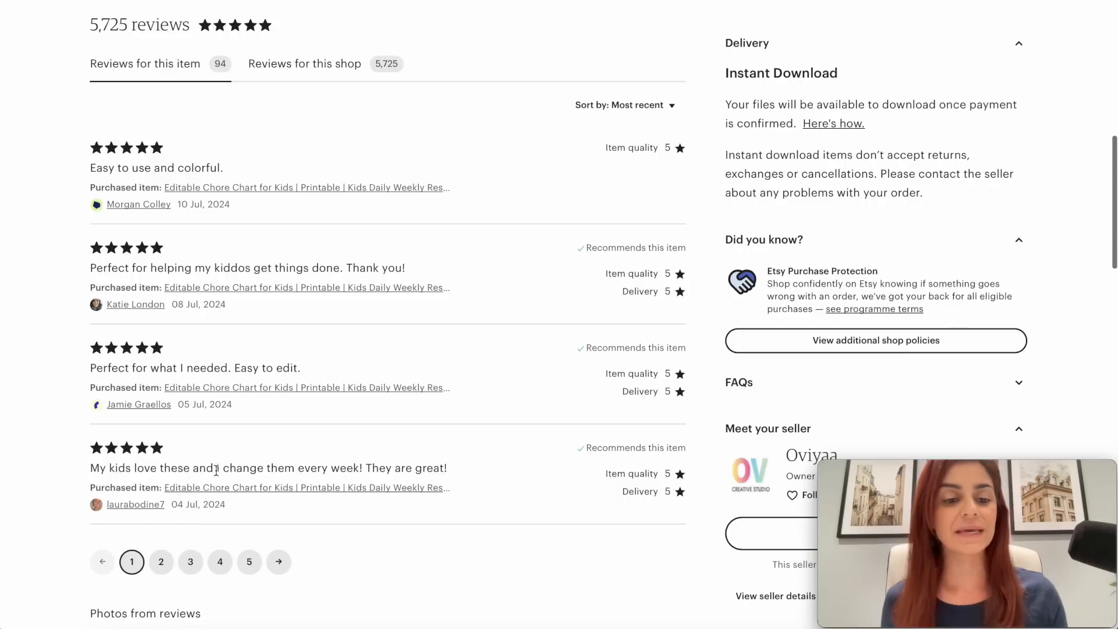
scroll(273, 469, down, 1)
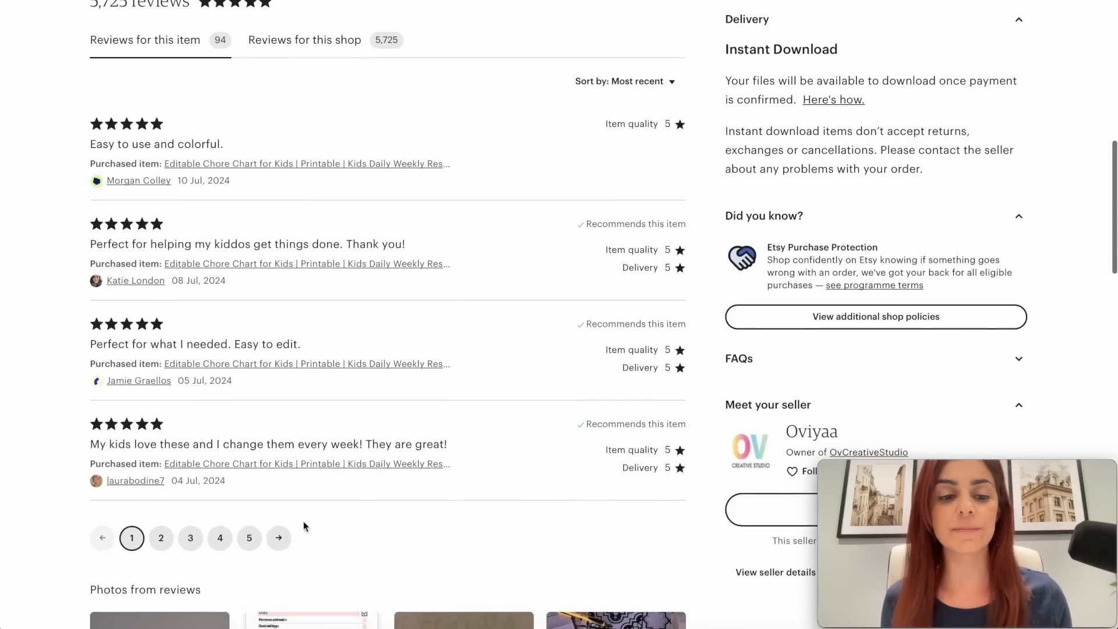
click(161, 538)
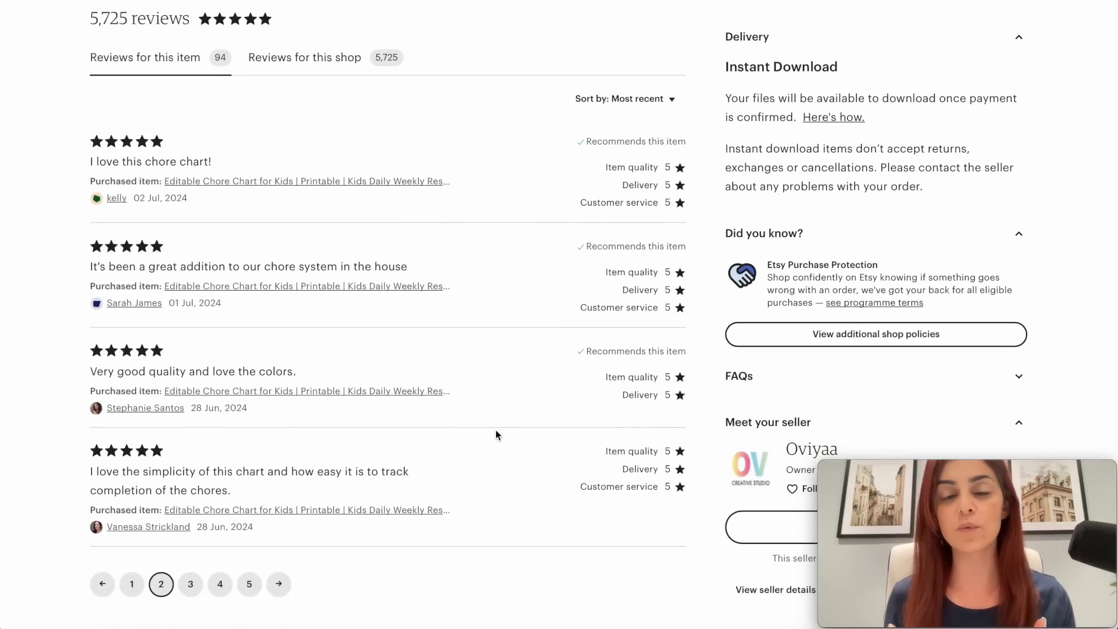
scroll(496, 430, down, 1)
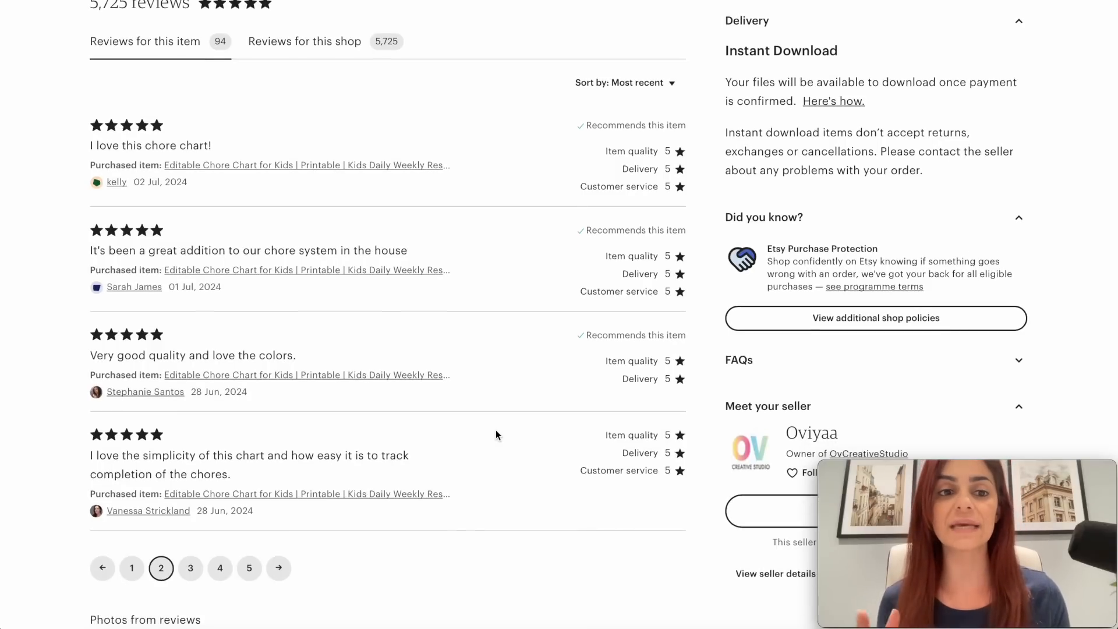
- Return to the chore chart listing's product images and view the second one
scroll(551, 284, up, 10)
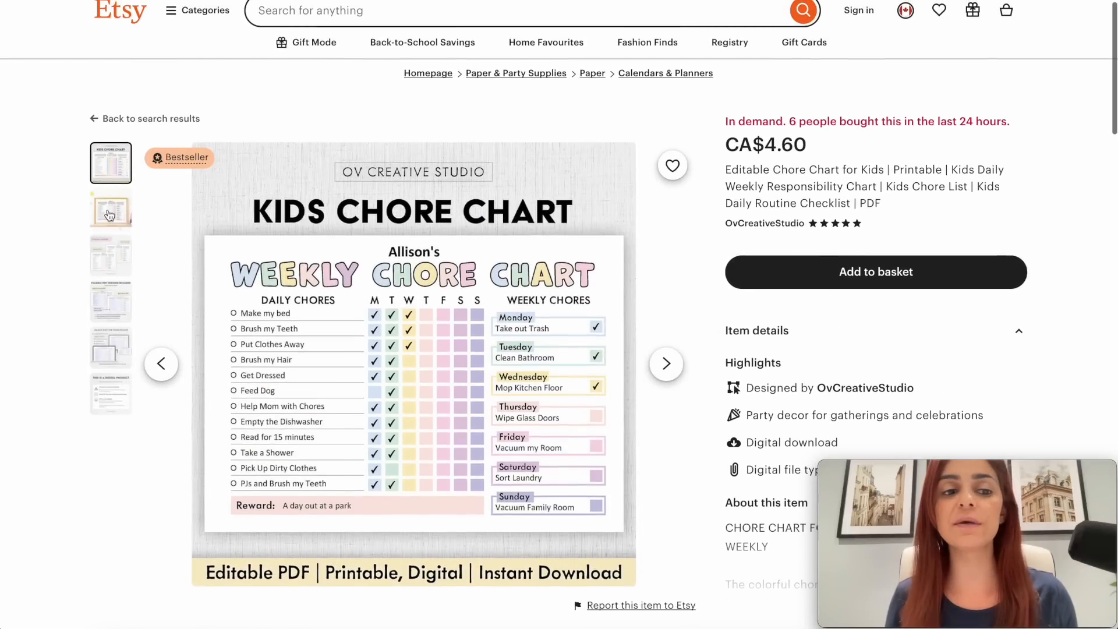
click(110, 209)
scroll(126, 252, down, 1)
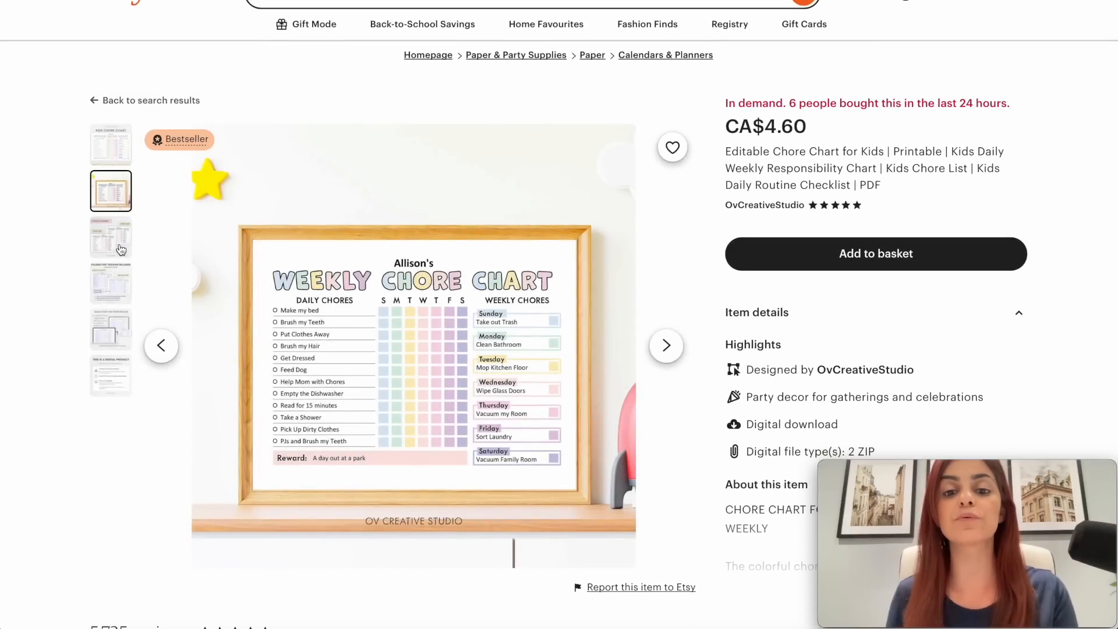
- View the chore chart listing's third, fourth and fifth images for included versions, fillable PDFs and supported devices
click(121, 244)
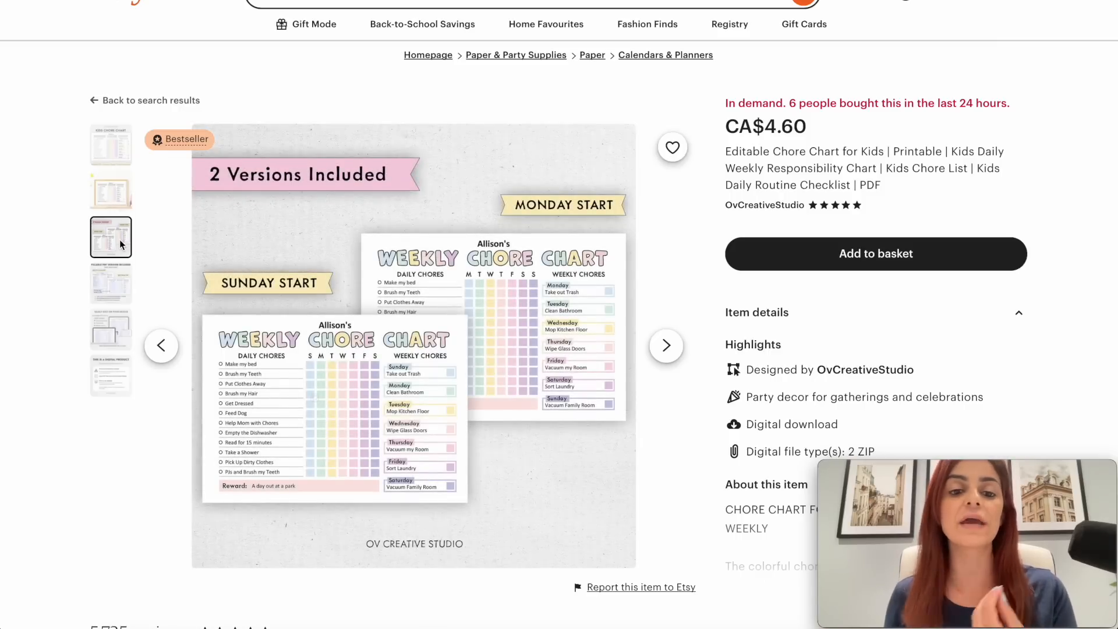
scroll(120, 239, down, 2)
click(111, 245)
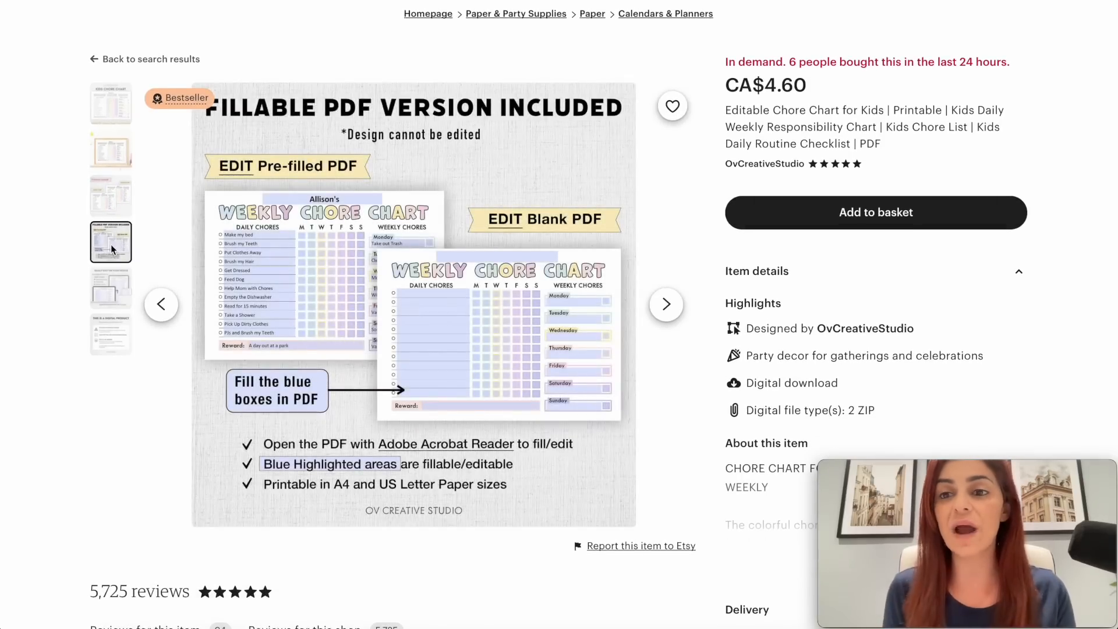
click(115, 285)
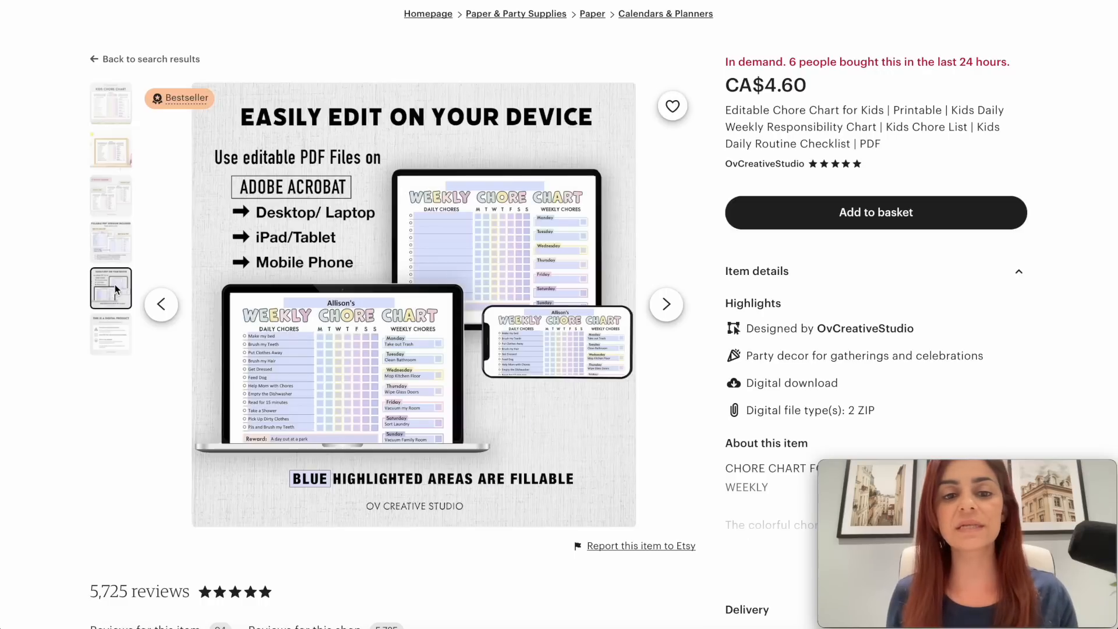
scroll(831, 271, down, 1)
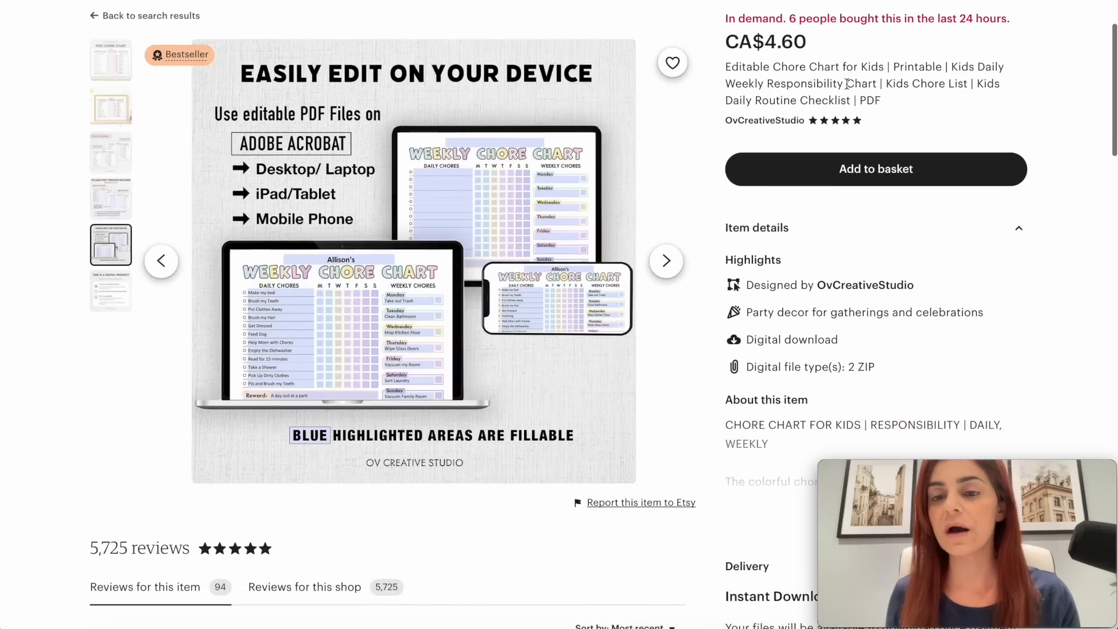
- Expand the chore chart listing's description and read what the template includes and how it is edited
scroll(932, 247, down, 4)
click(912, 282)
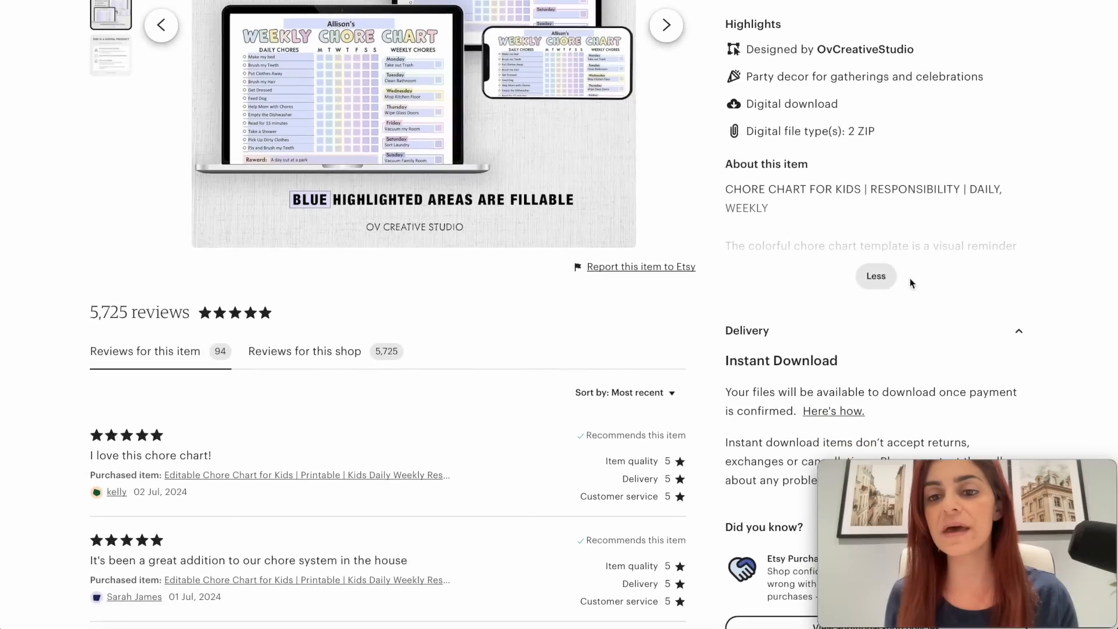
scroll(922, 254, down, 4)
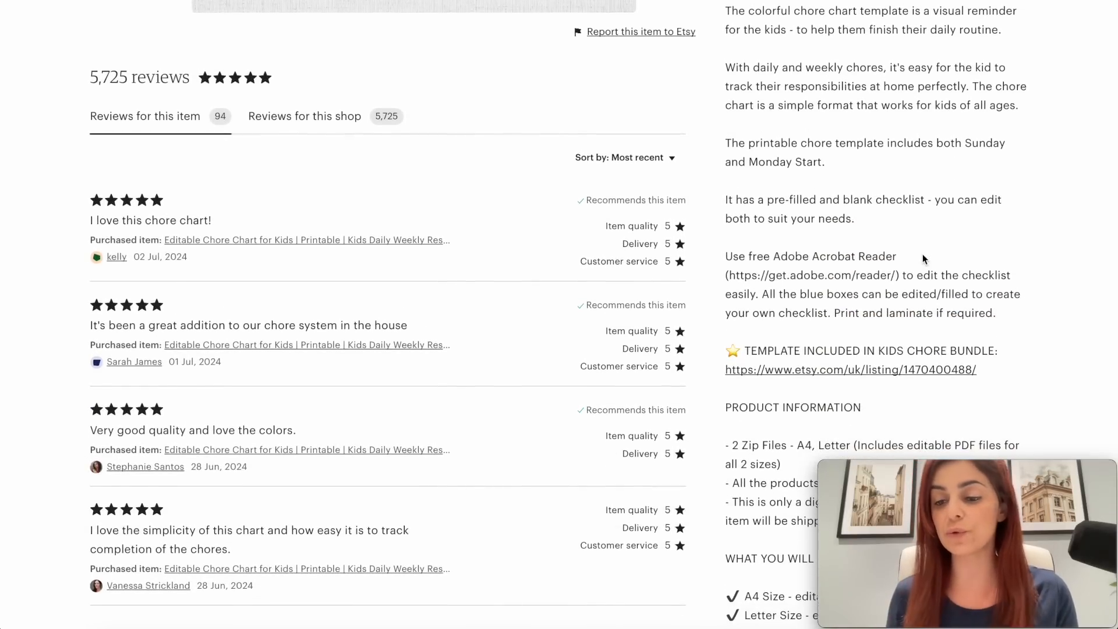
scroll(922, 254, down, 1)
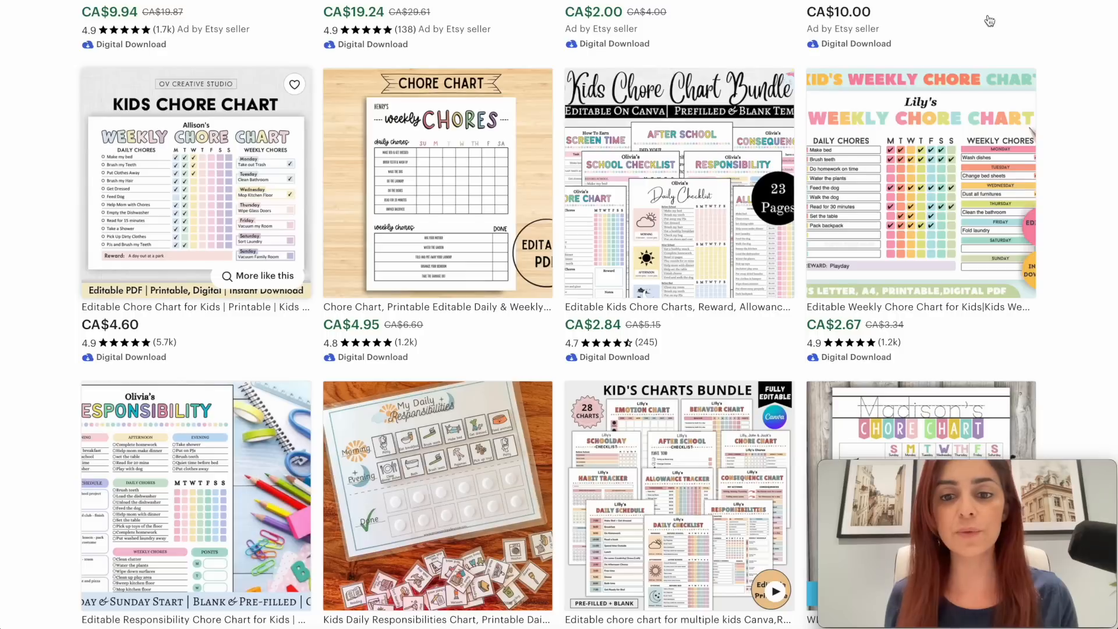
- From the search results, open the Printable Editable SUMMER Daily Checklist listing and examine its demand indicator, bestseller badge and item details
scroll(182, 414, down, 20)
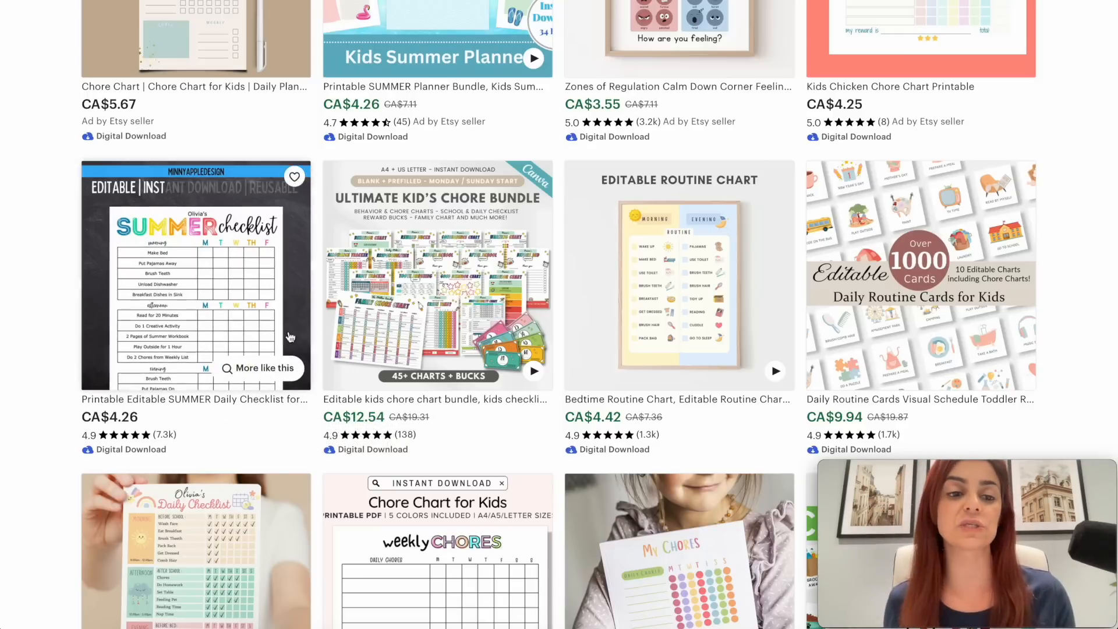
click(223, 324)
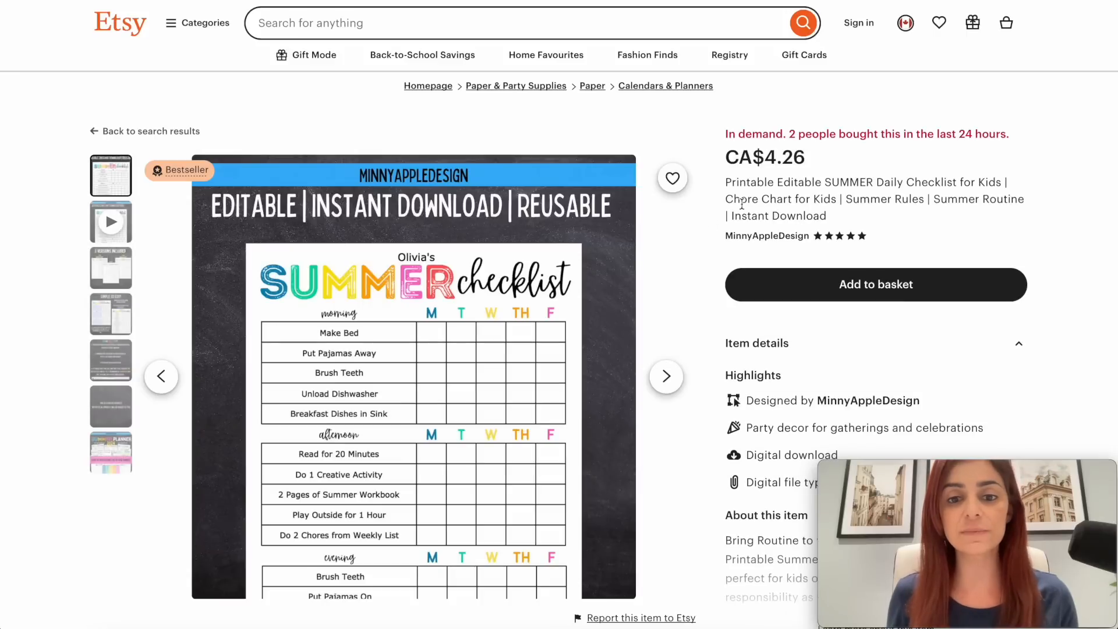
scroll(654, 270, down, 1)
scroll(654, 275, down, 1)
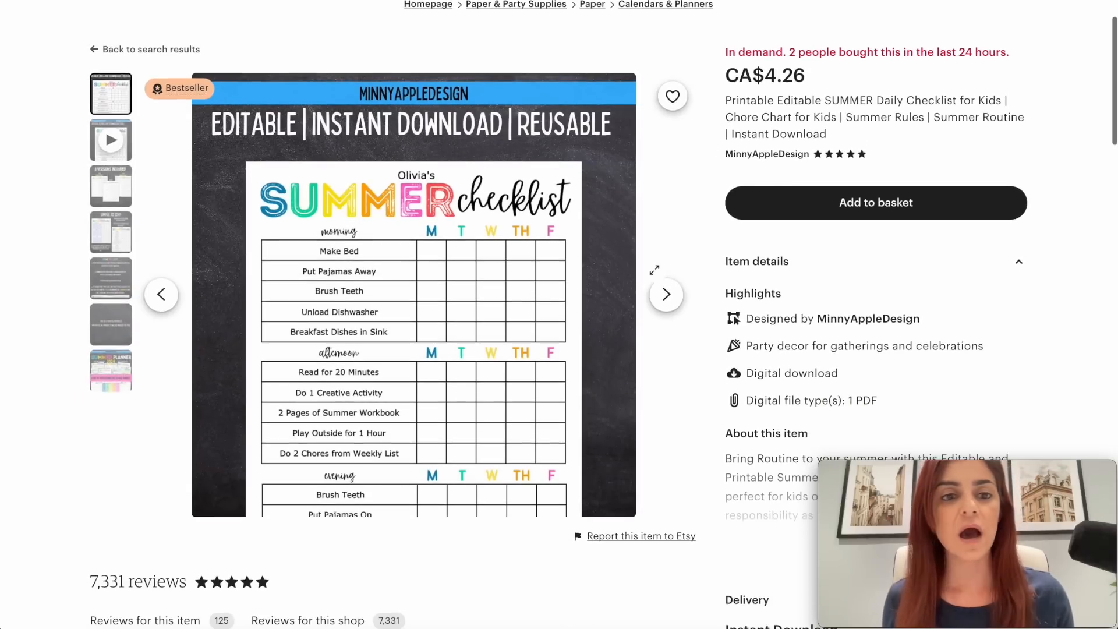
mouse_move(186, 98)
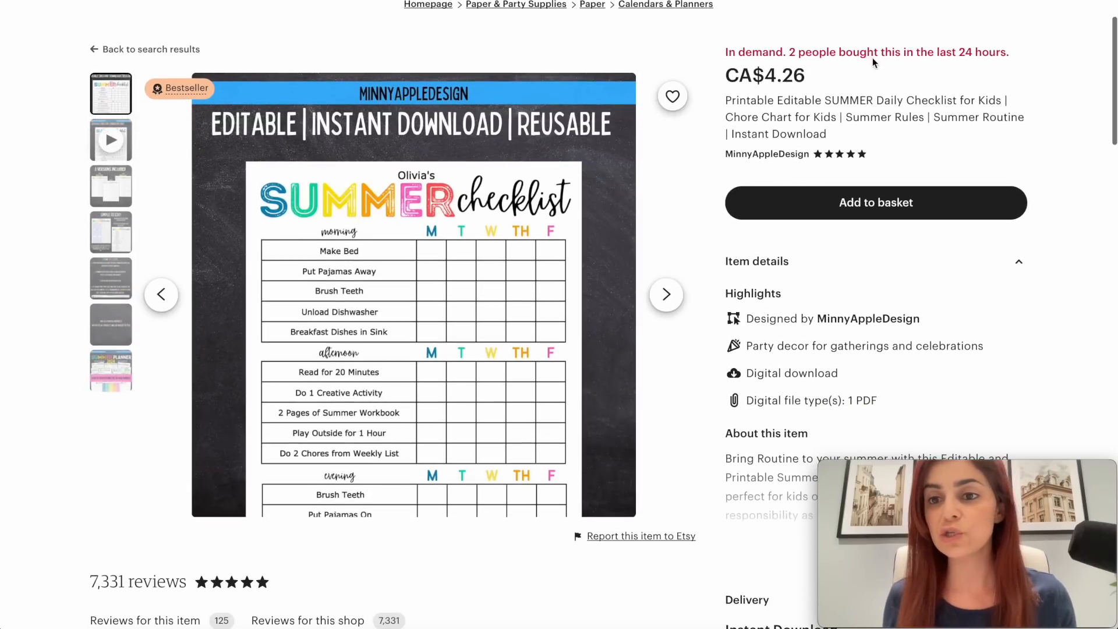
scroll(960, 54, down, 2)
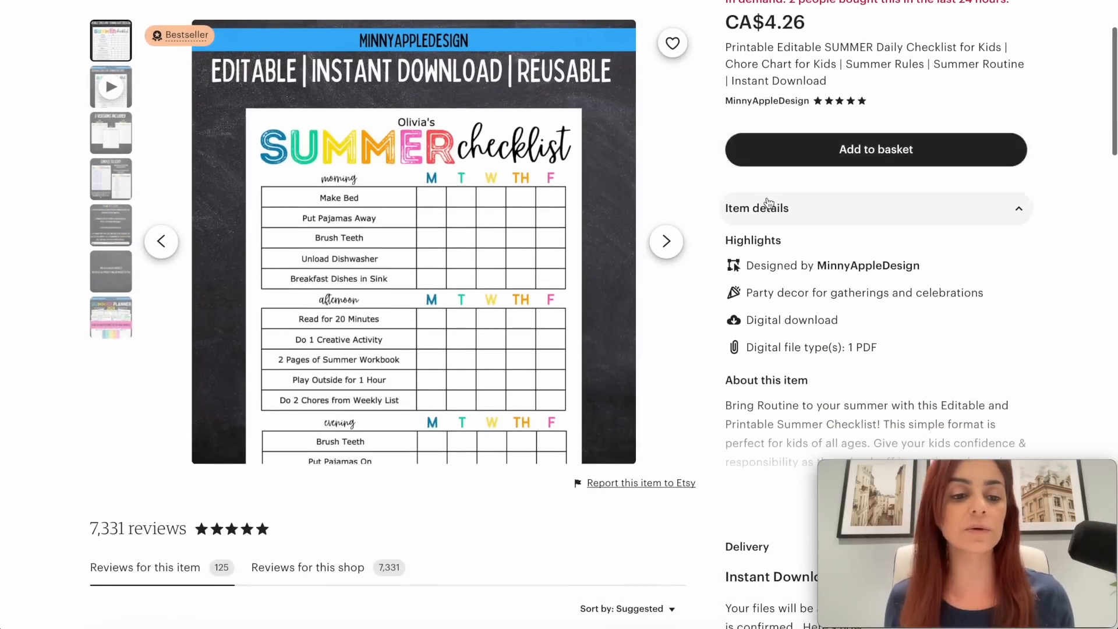
scroll(198, 451, down, 2)
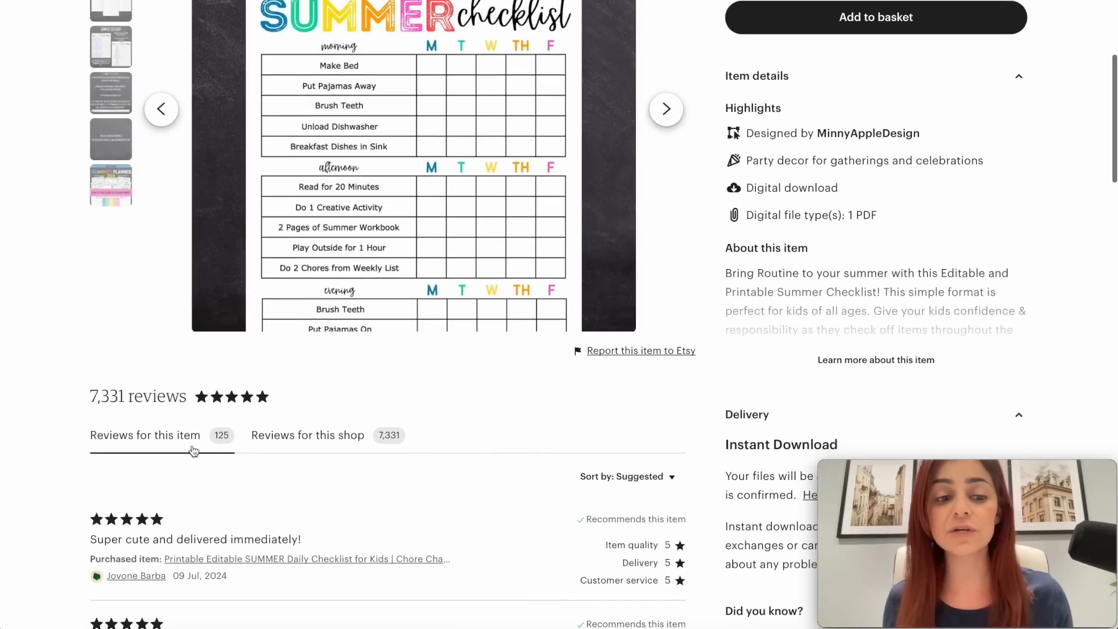
- Sort the summer checklist's item reviews by most recent and check the dates of the latest ones
scroll(429, 464, down, 2)
click(623, 377)
click(612, 438)
scroll(604, 380, down, 2)
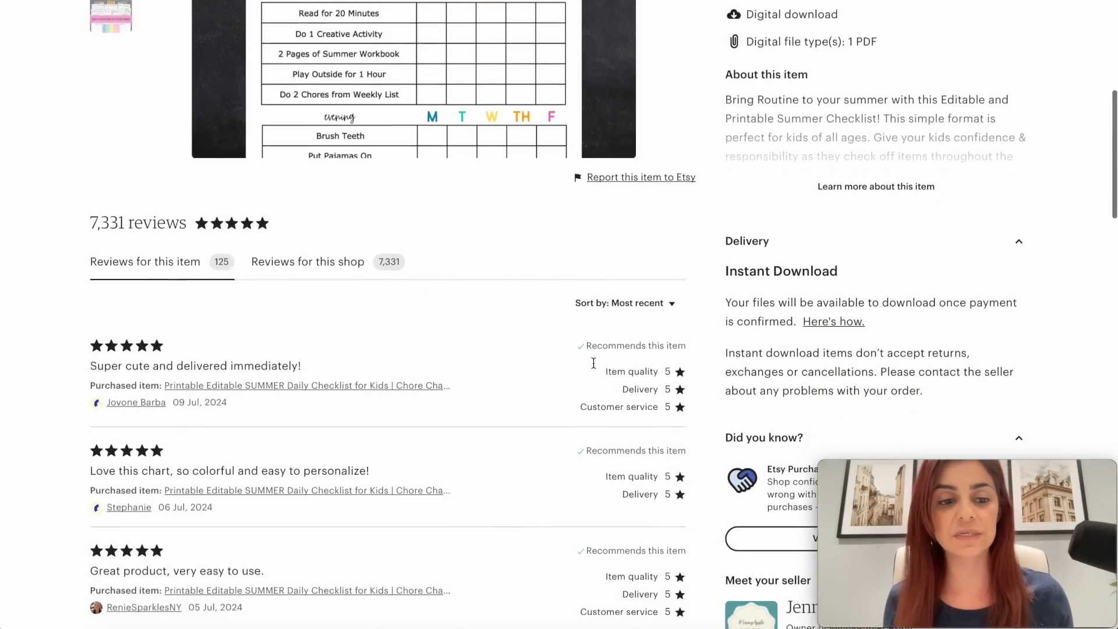
scroll(215, 404, down, 2)
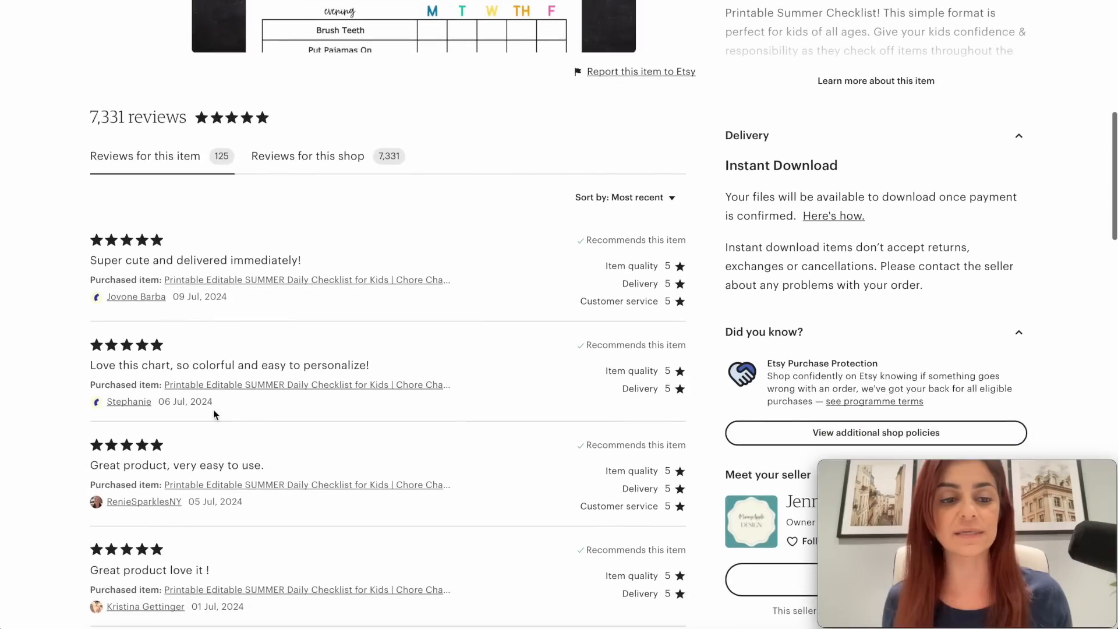
- Read the summer checklist's first two pages of item reviews for what buyers value and how recently they bought
scroll(278, 416, down, 1)
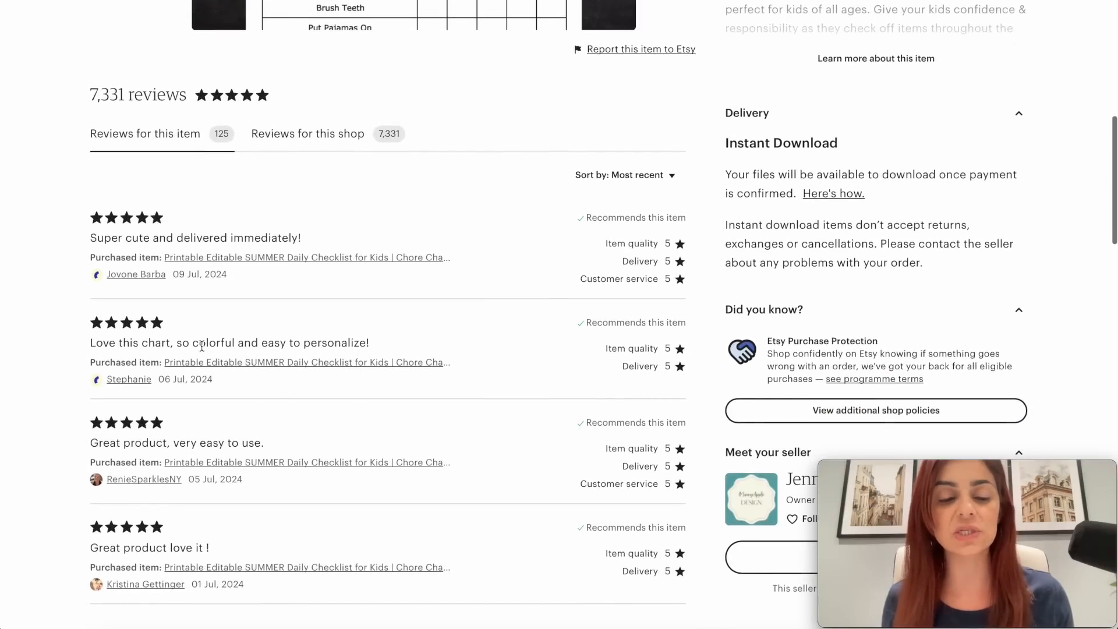
scroll(334, 401, down, 1)
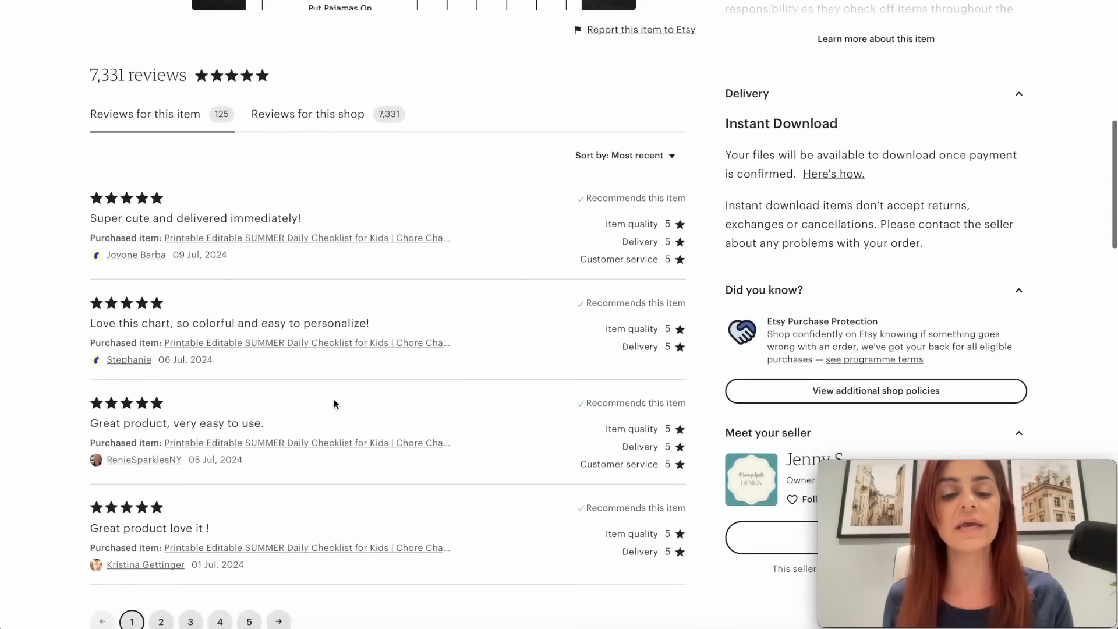
scroll(333, 399, down, 3)
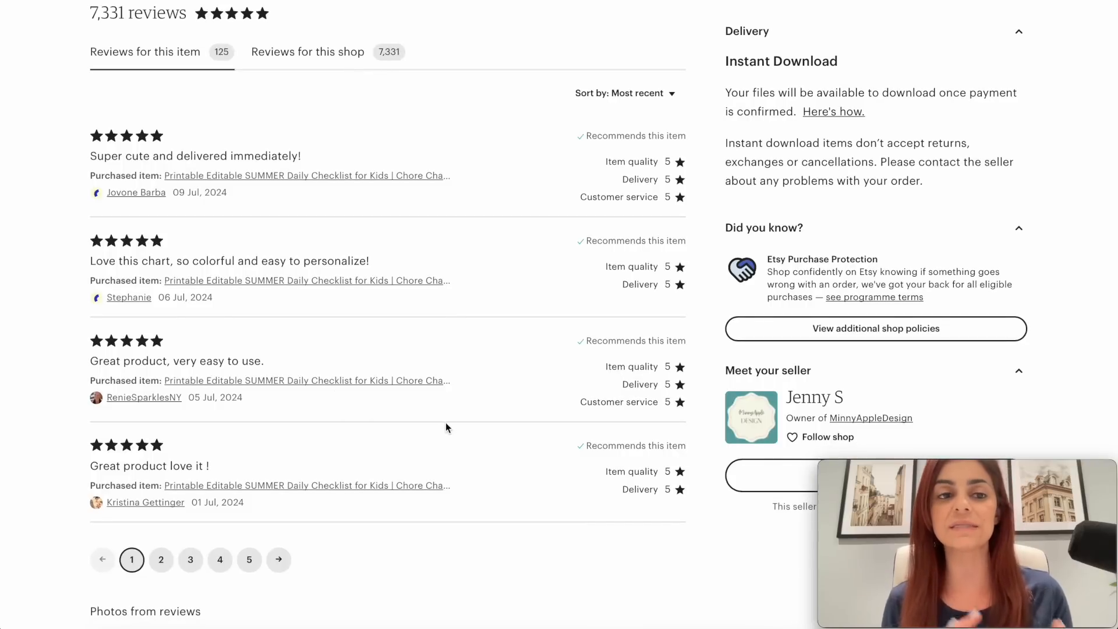
scroll(446, 424, down, 1)
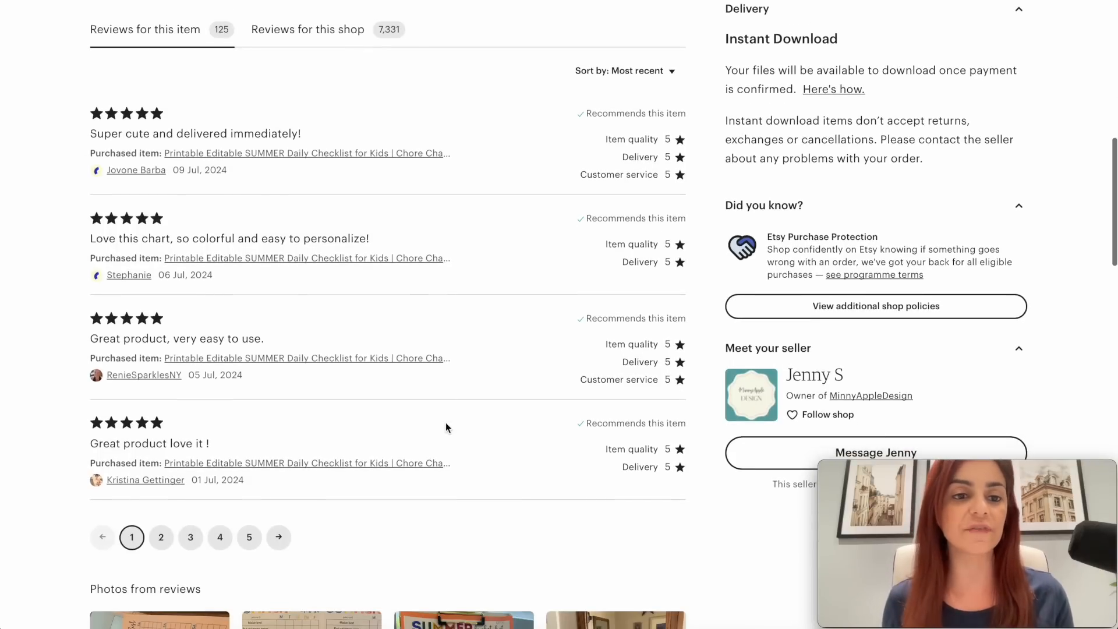
click(161, 539)
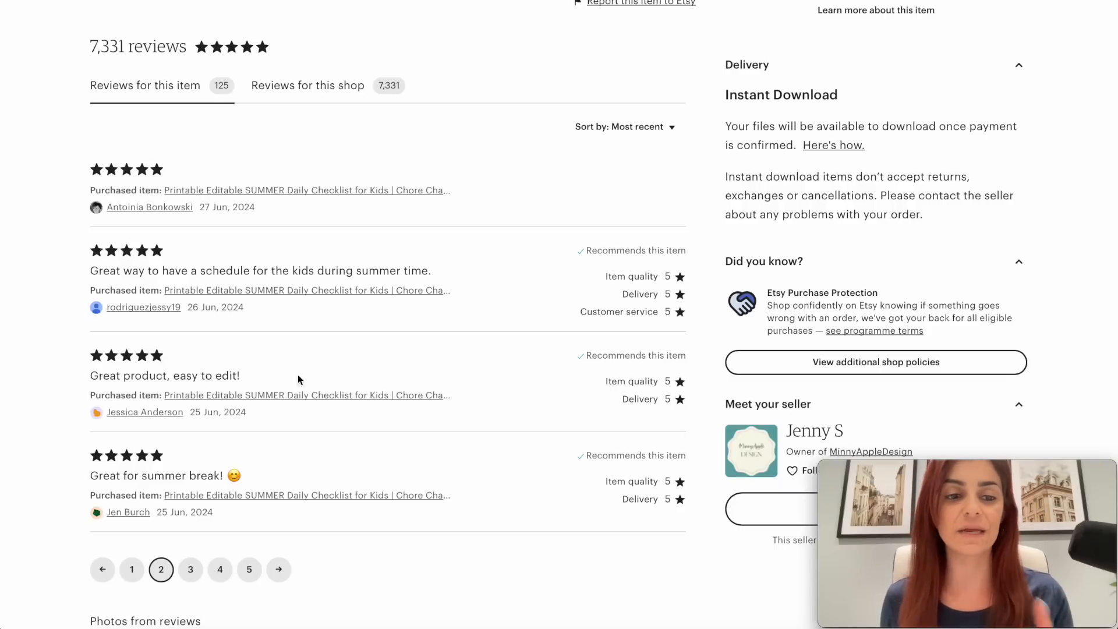
scroll(554, 322, up, 3)
scroll(554, 317, up, 2)
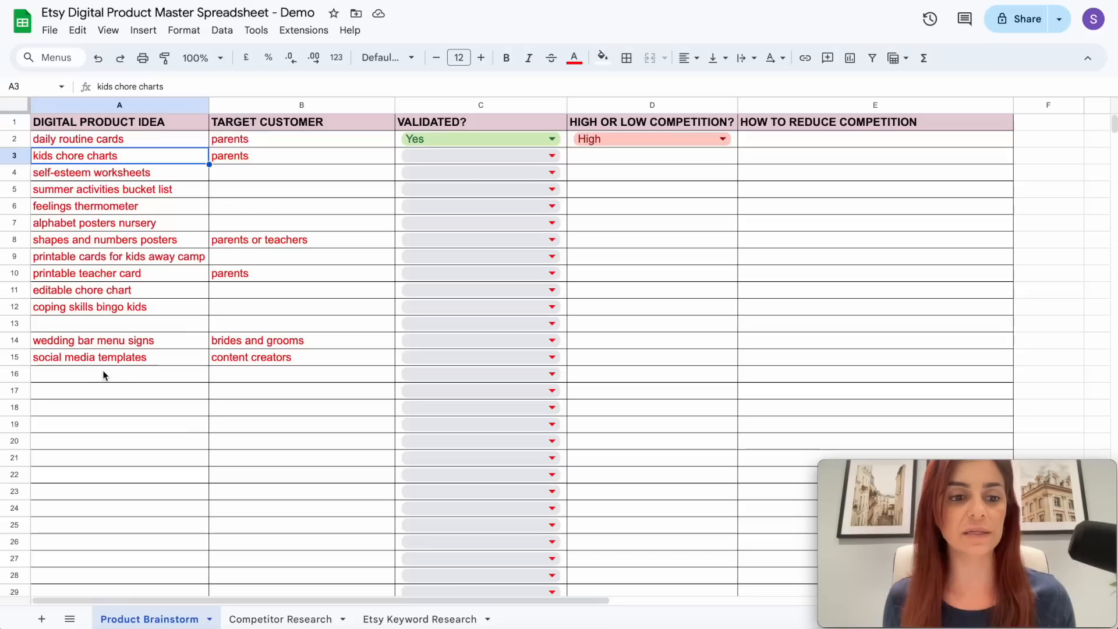
- In the Etsy Digital Product Master Spreadsheet, clear the wedding bar menu signs and social media templates ideas with their target customers
click(100, 372)
drag(311, 390, 124, 343)
key(Delete)
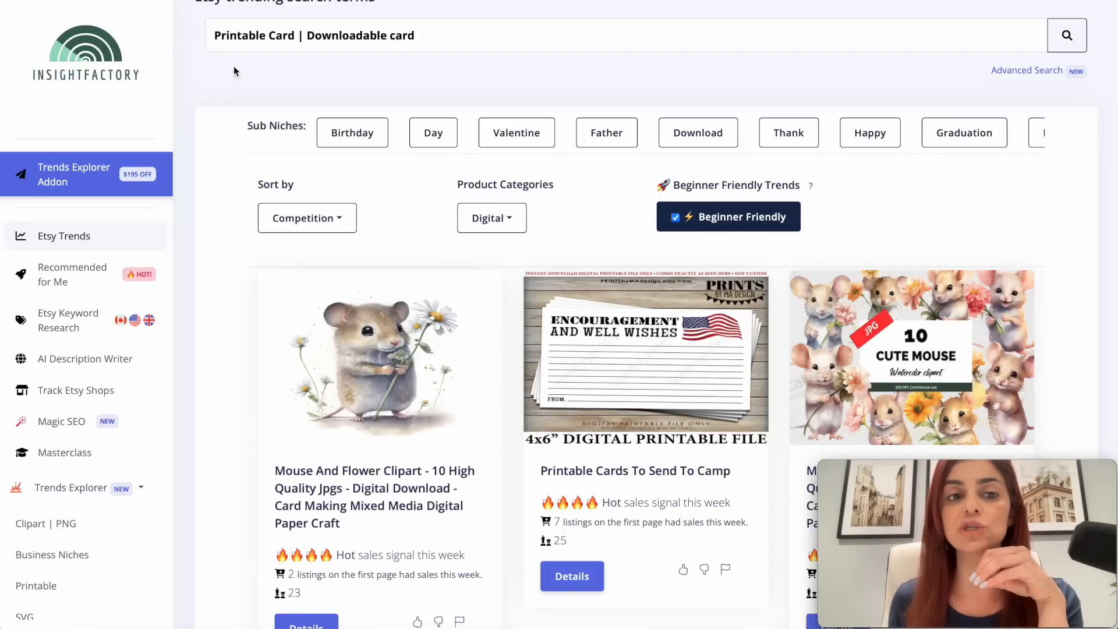
- In InsightFactory's Etsy trends, examine the sales signal, listings with sales and competition figure for Printable Cards To Send To Camp
scroll(1070, 263, down, 1)
scroll(1070, 263, down, 4)
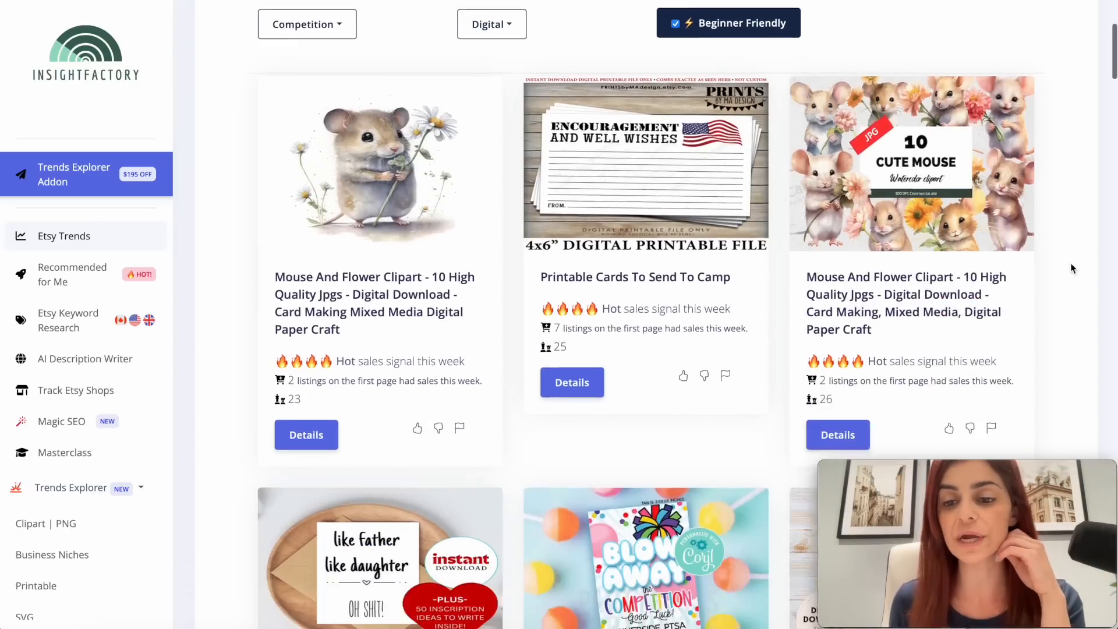
mouse_move(858, 313)
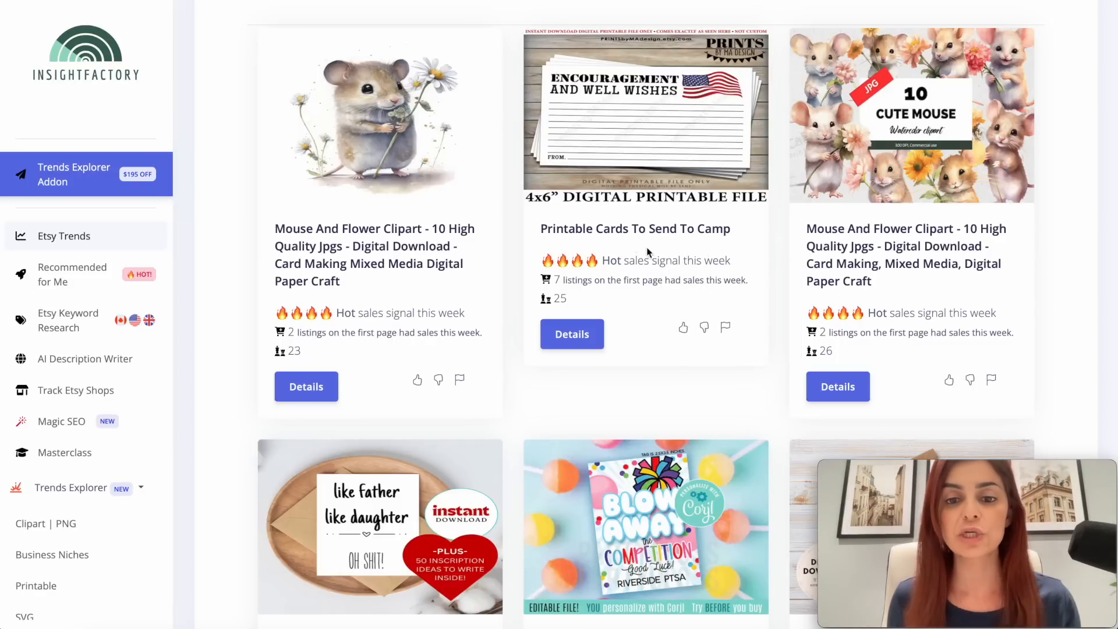
mouse_move(661, 262)
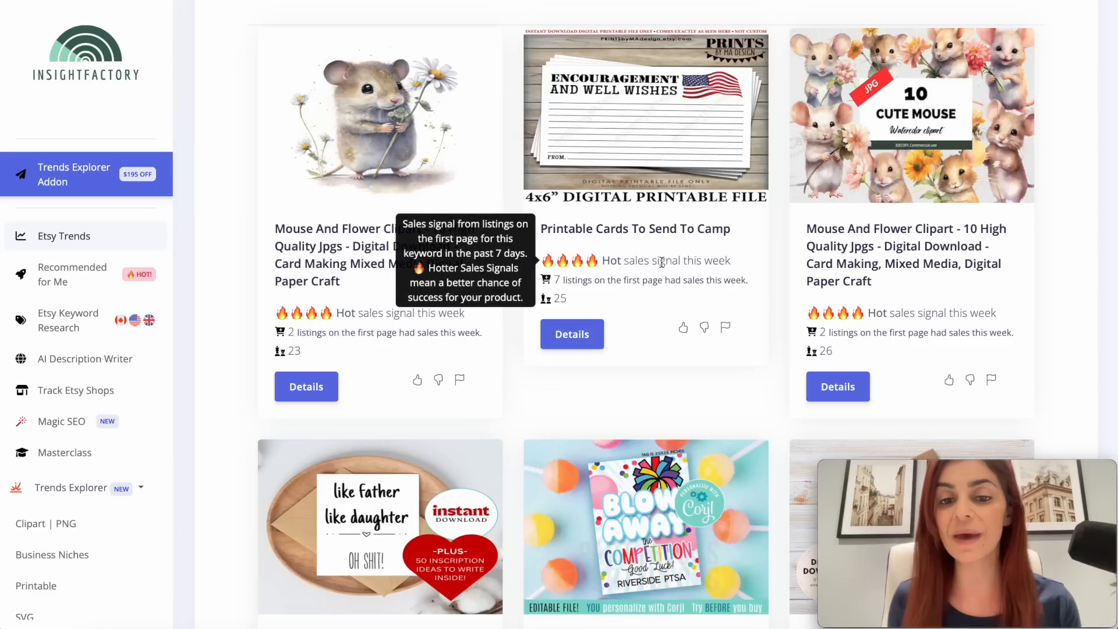
mouse_move(582, 282)
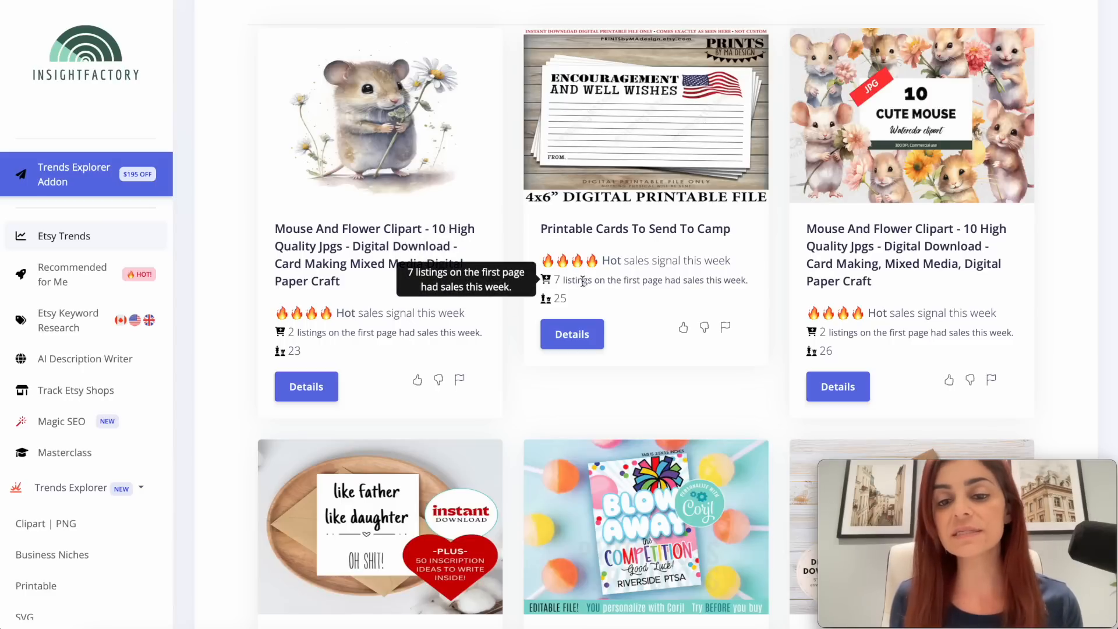
mouse_move(563, 299)
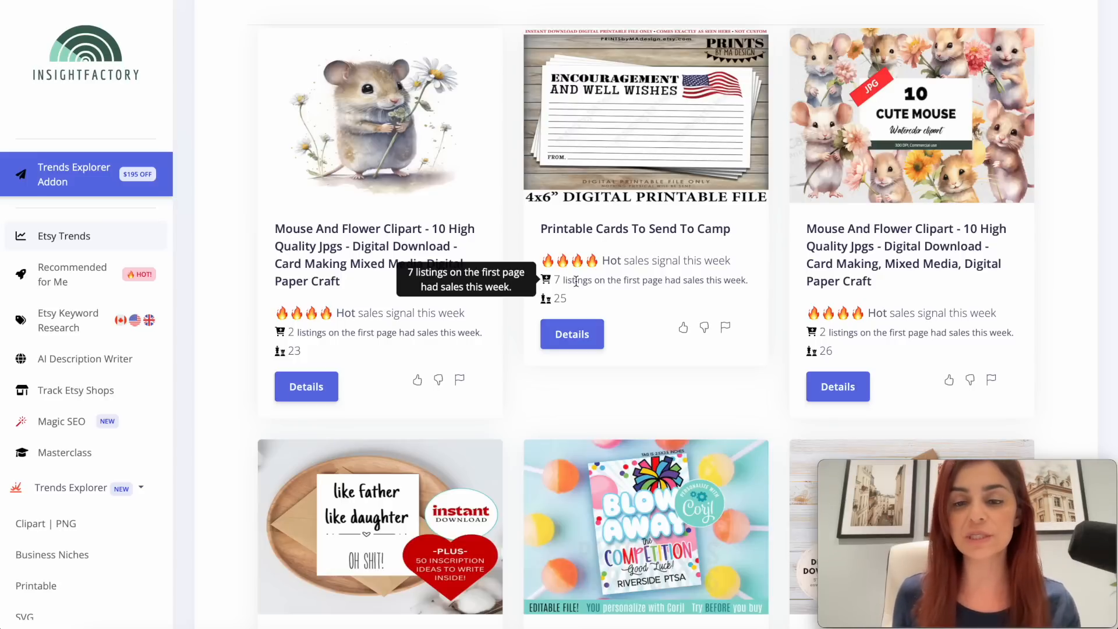
- Search the Etsy trends for "kids chore chart" and compare the results' sales signals and competition figures
scroll(575, 281, up, 4)
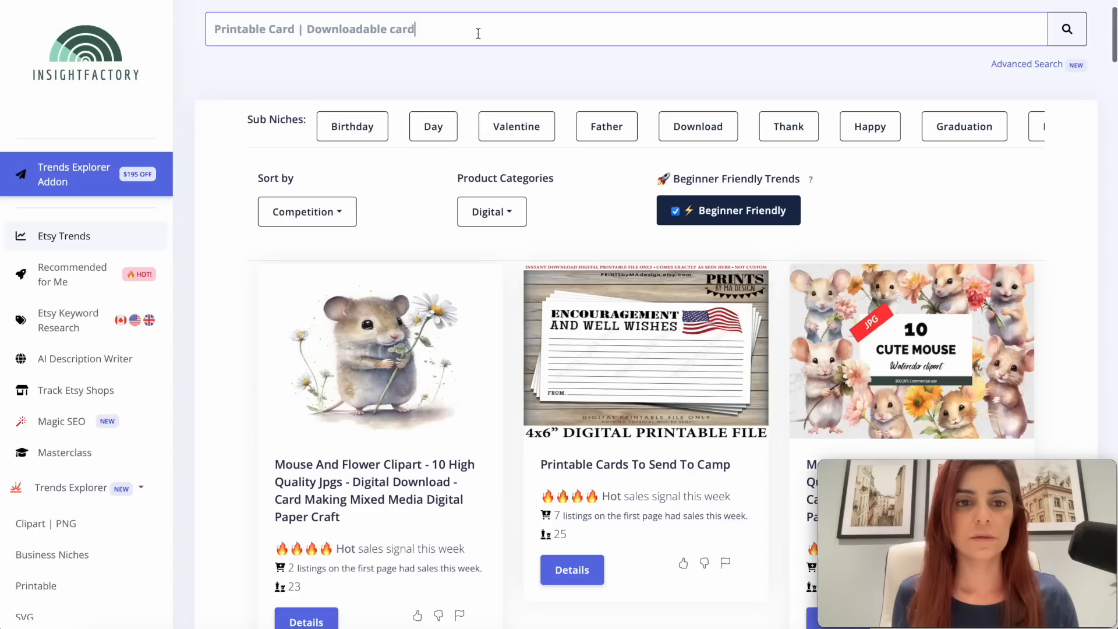
triple_click(476, 29)
text(kids chore chart)
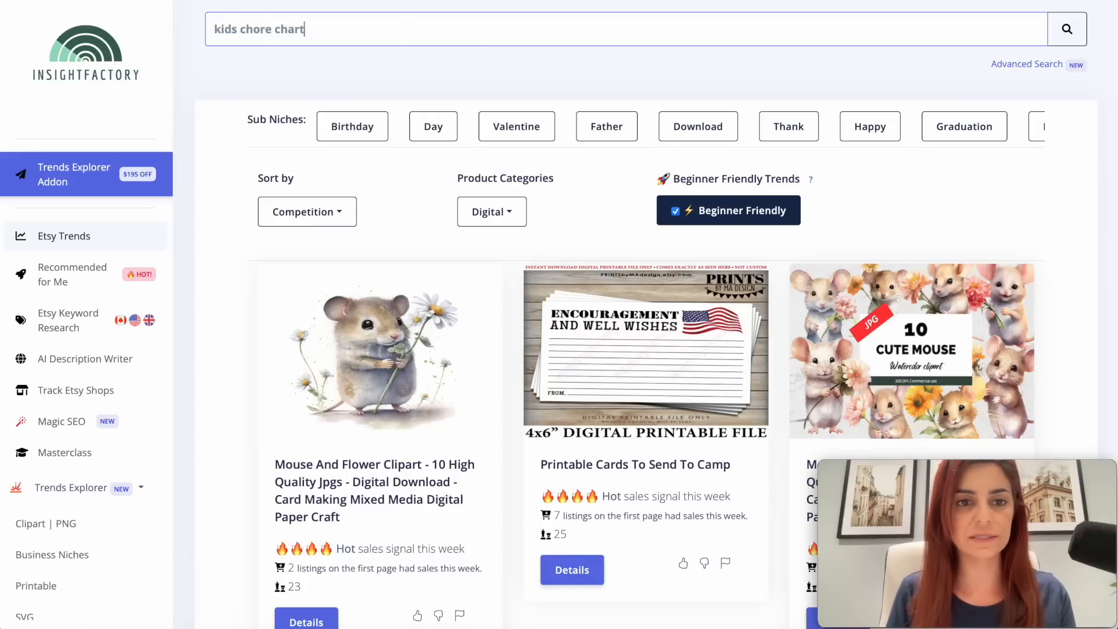
key(Return)
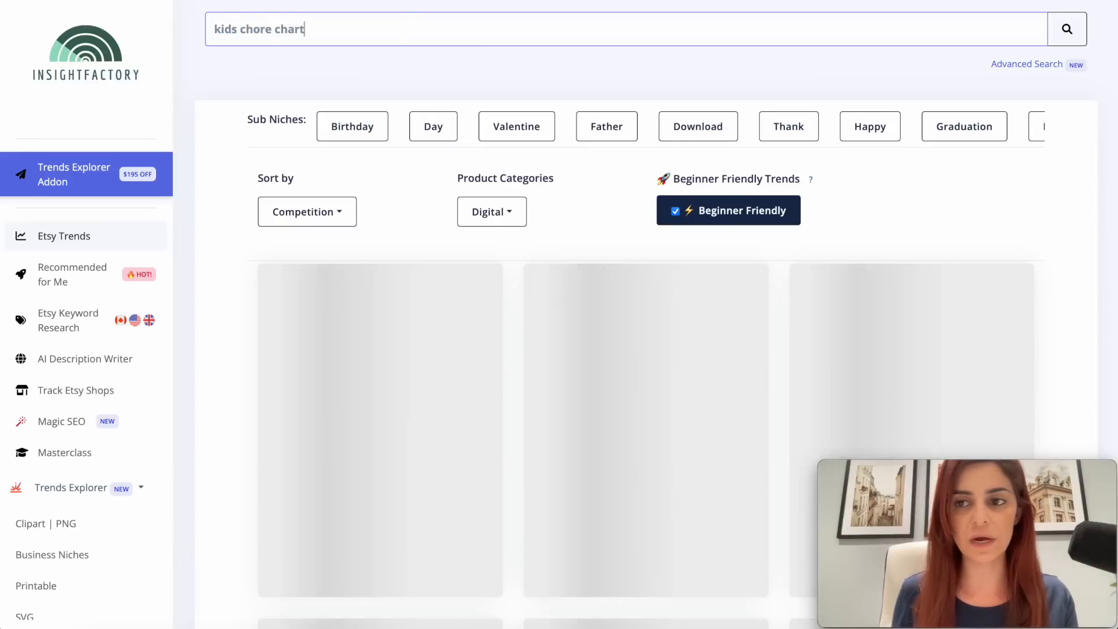
scroll(1073, 197, down, 3)
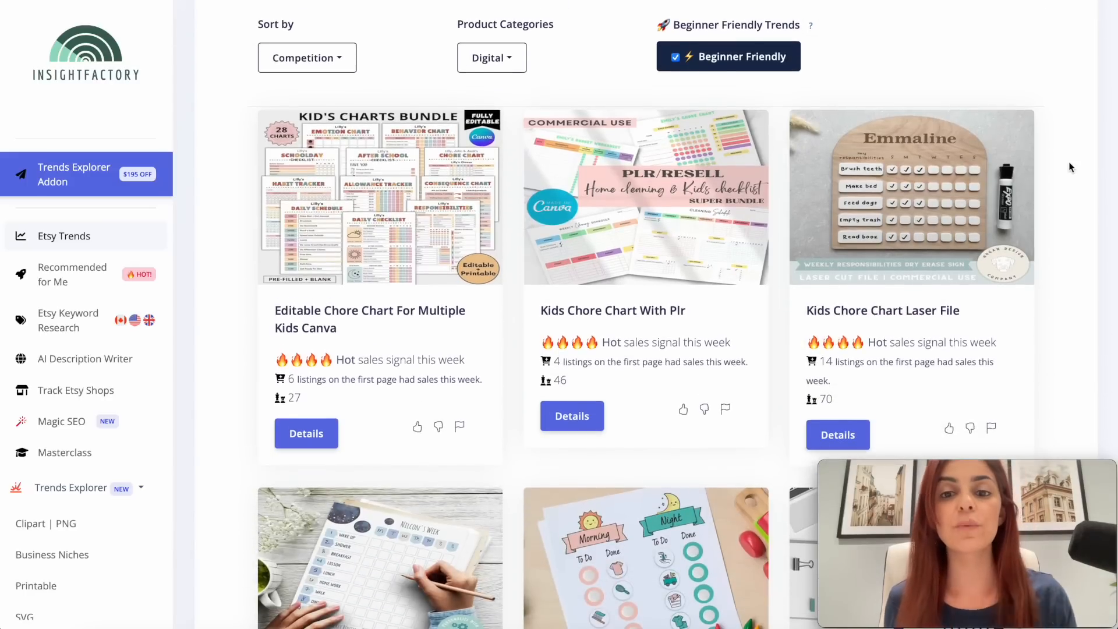
scroll(1074, 197, down, 3)
scroll(1070, 168, down, 1)
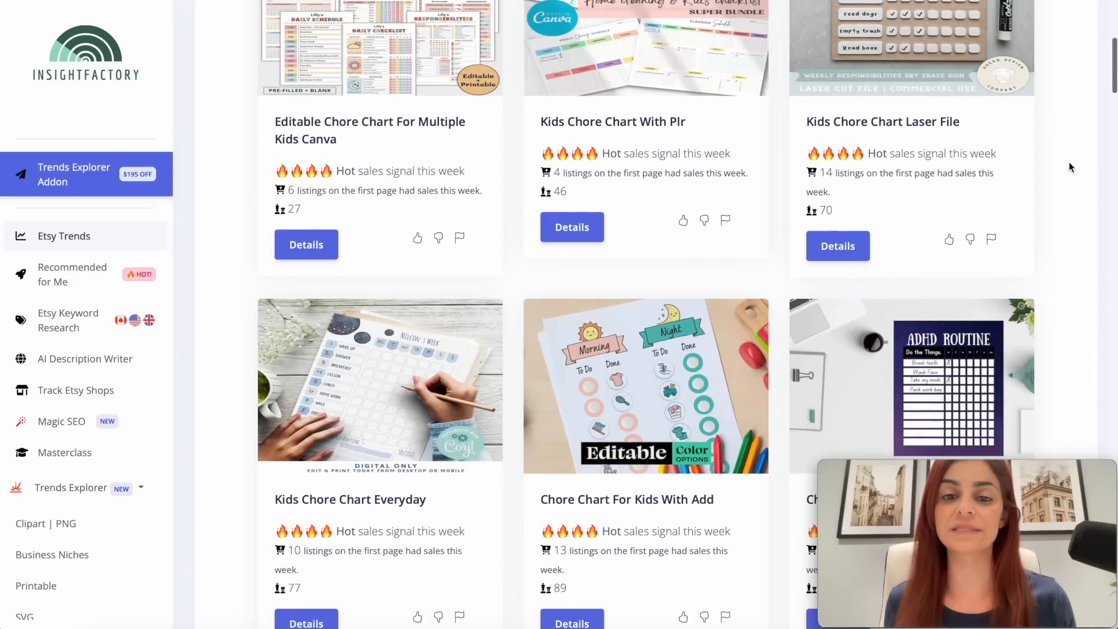
scroll(1069, 168, up, 4)
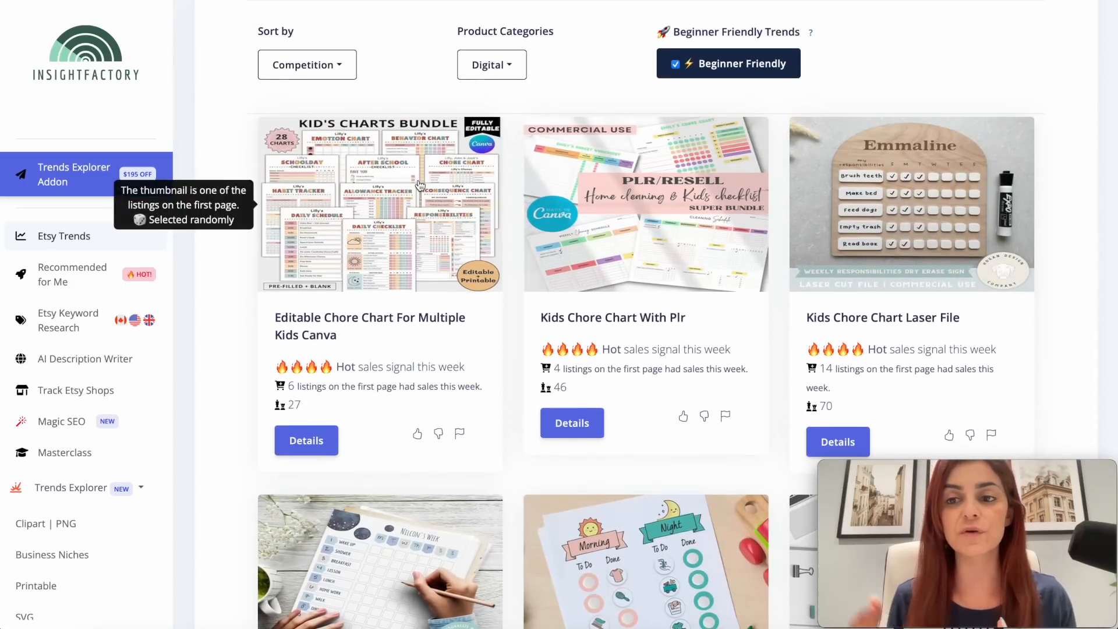
- Open the Etsy keyword research for "kids chore chart" in the United States from the recent searches
click(89, 324)
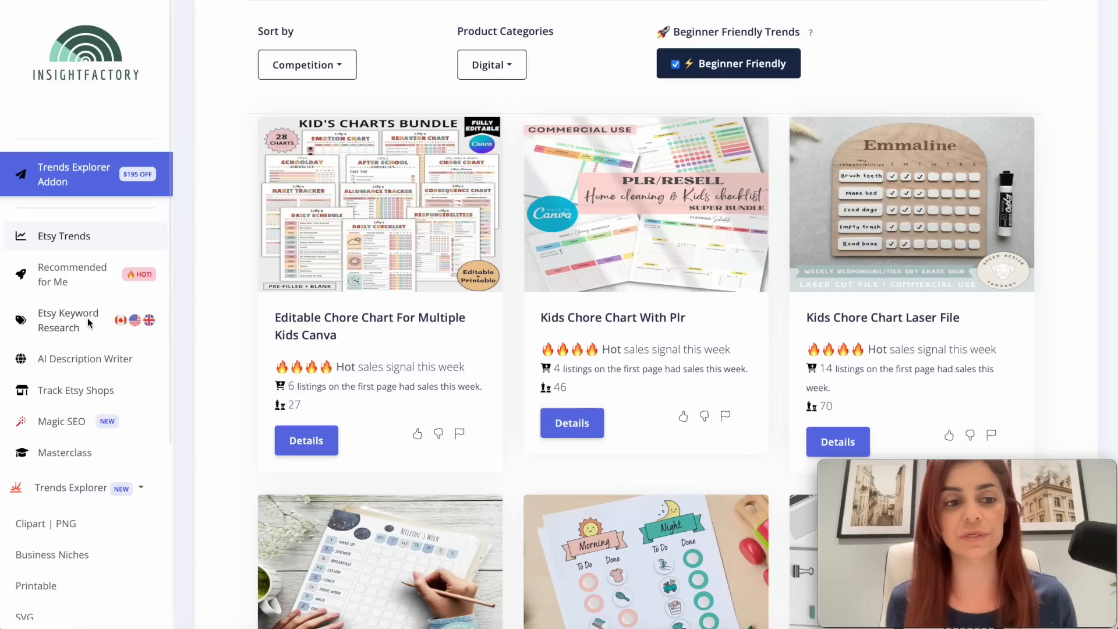
scroll(714, 355, down, 5)
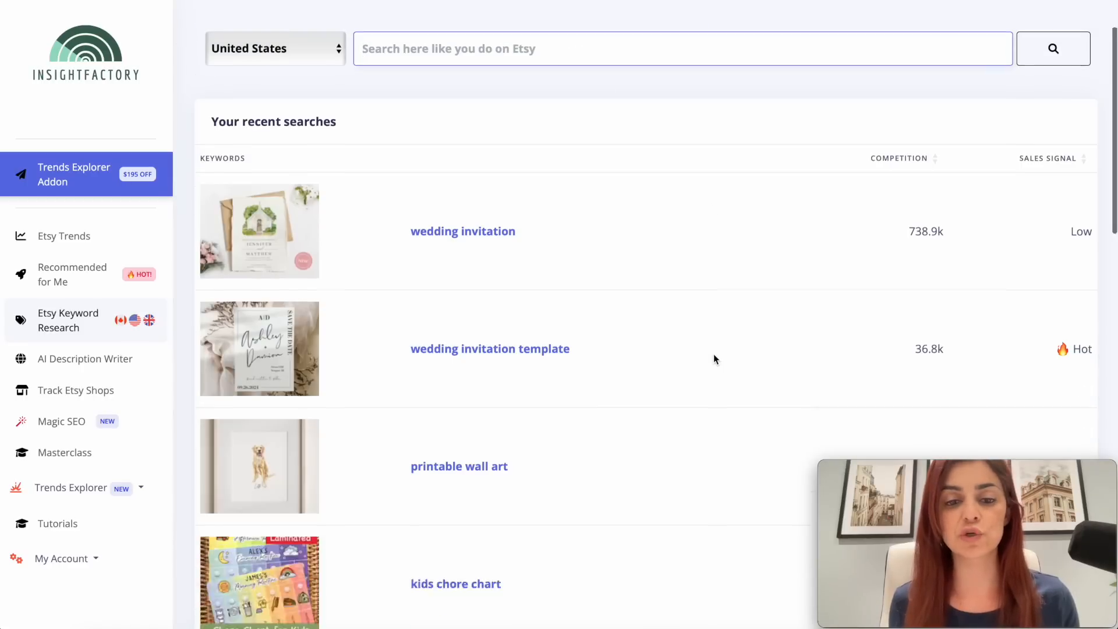
click(476, 374)
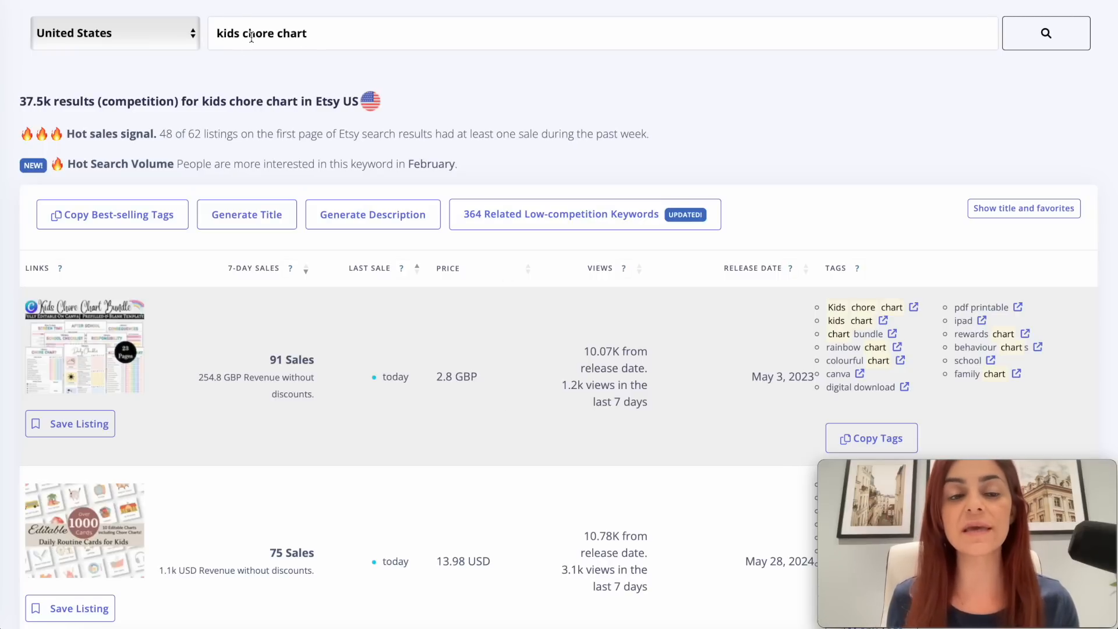
- Examine the kids chore chart listings' 7-day sales, last sale, prices, views and tags, along with the keyword's sales signal
scroll(393, 438, down, 1)
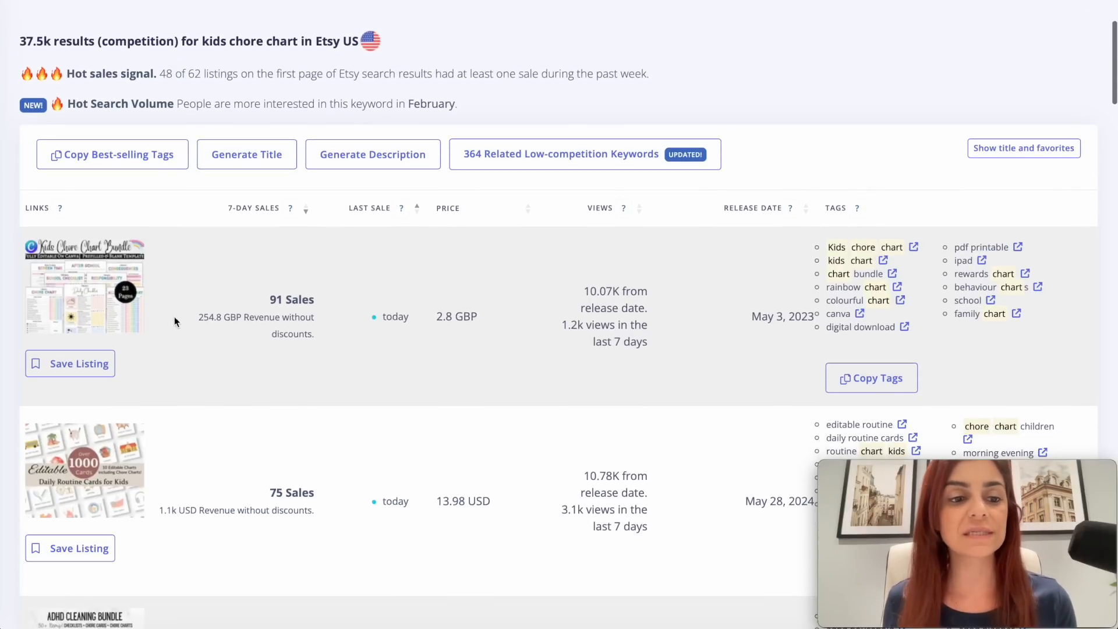
scroll(293, 302, down, 1)
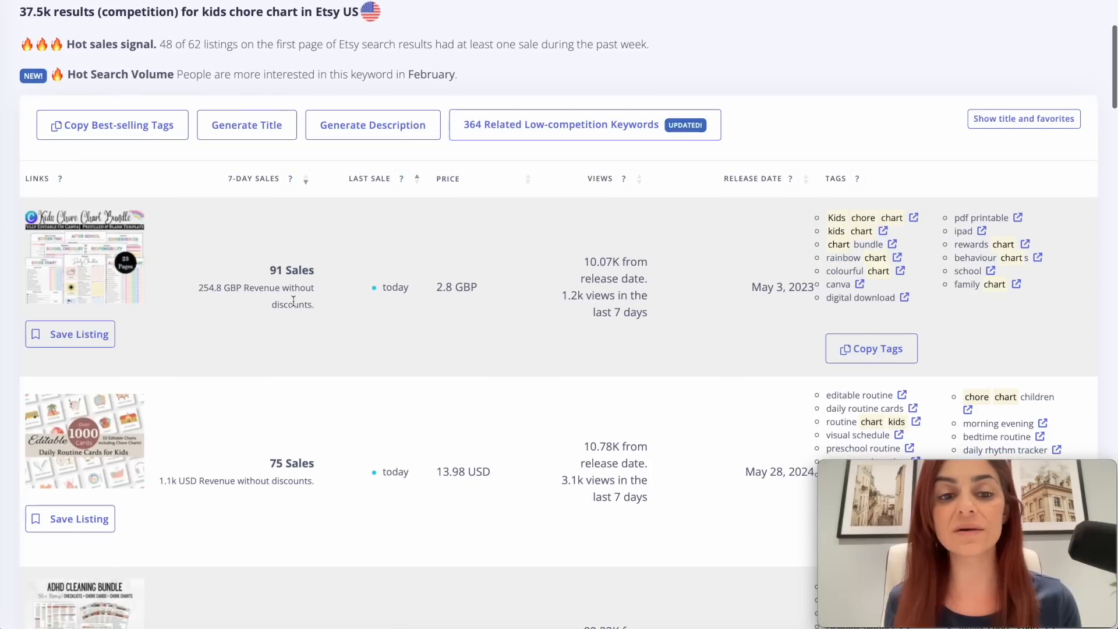
scroll(292, 301, down, 3)
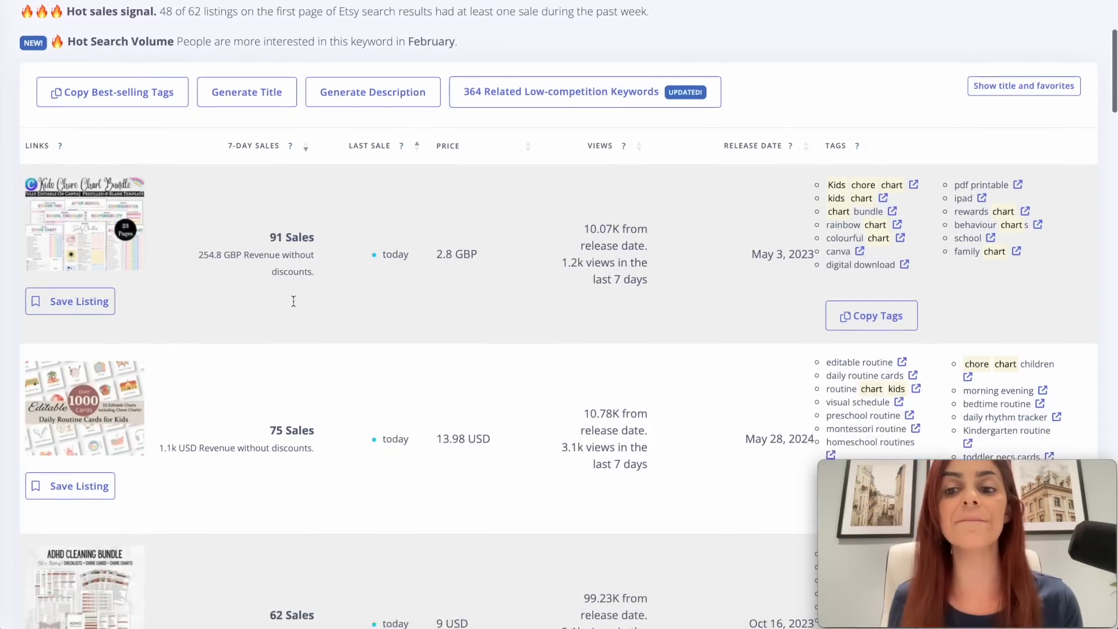
scroll(309, 395, down, 2)
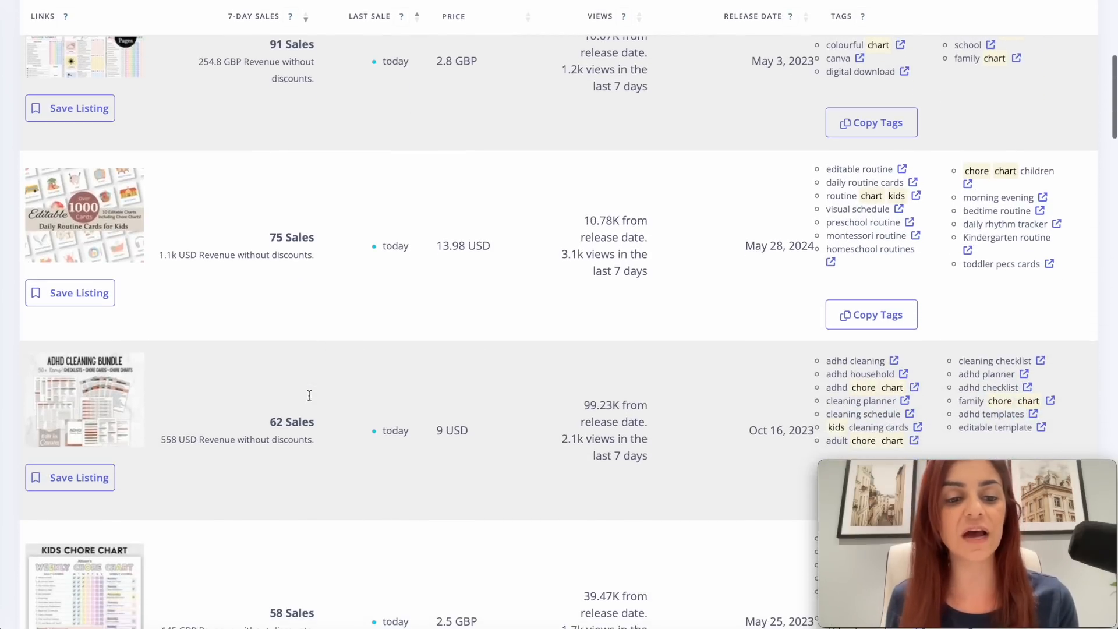
scroll(309, 395, down, 4)
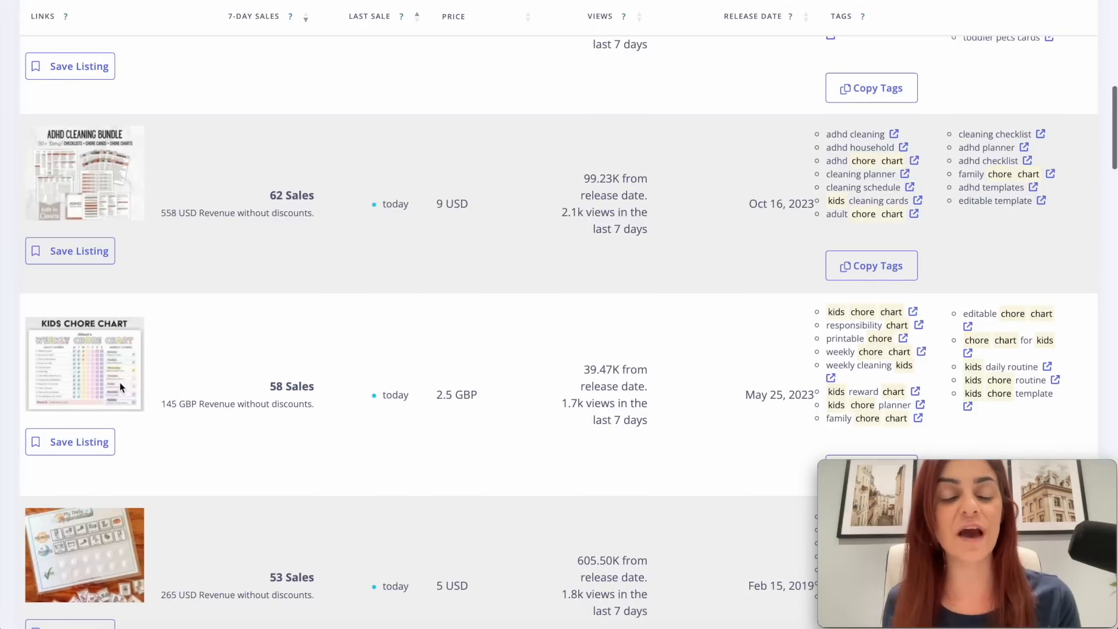
scroll(121, 384, down, 1)
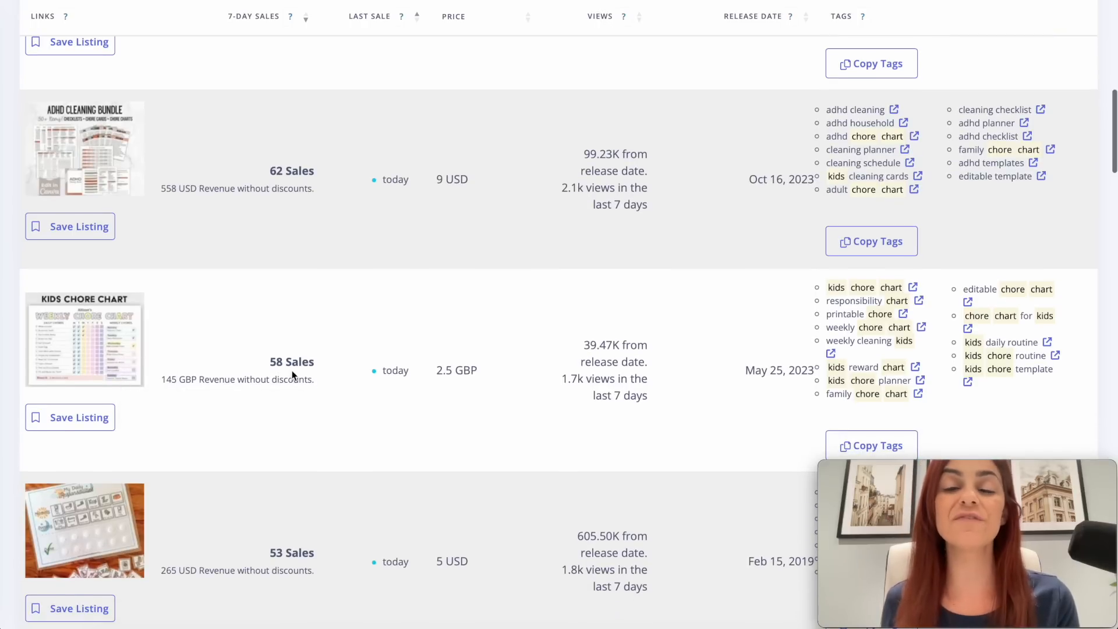
scroll(326, 385, down, 1)
scroll(327, 387, down, 3)
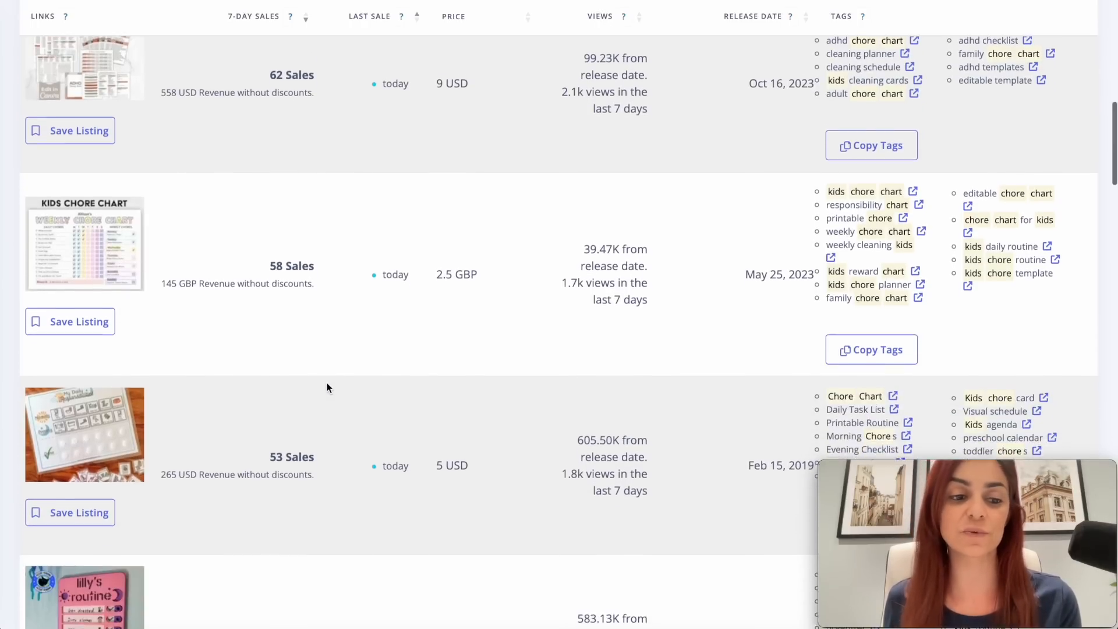
scroll(326, 387, up, 12)
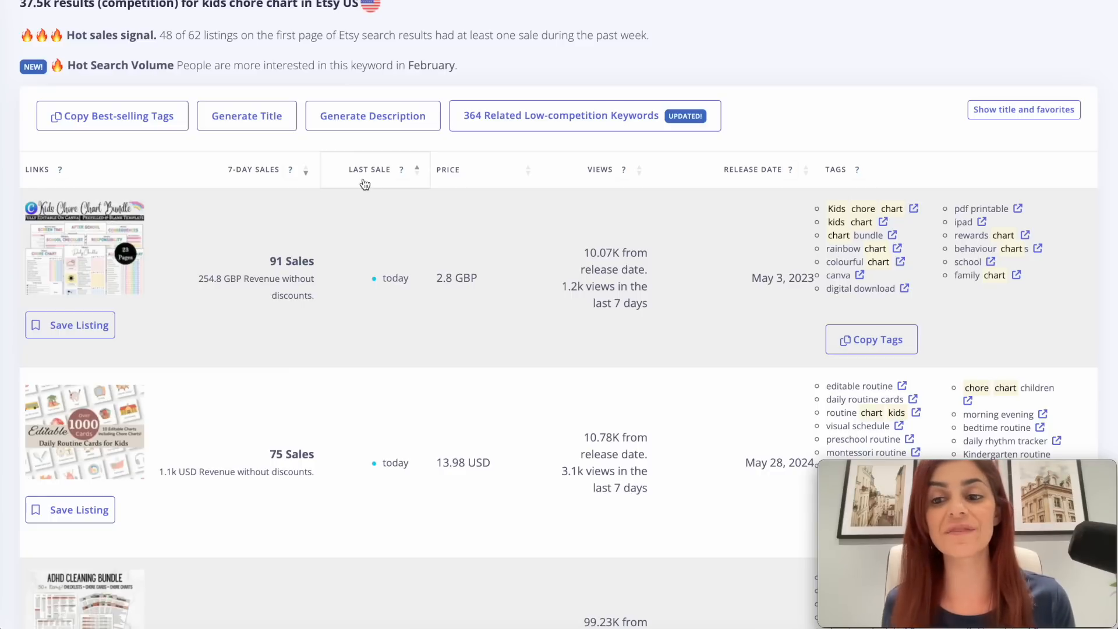
scroll(410, 323, down, 1)
scroll(414, 330, down, 2)
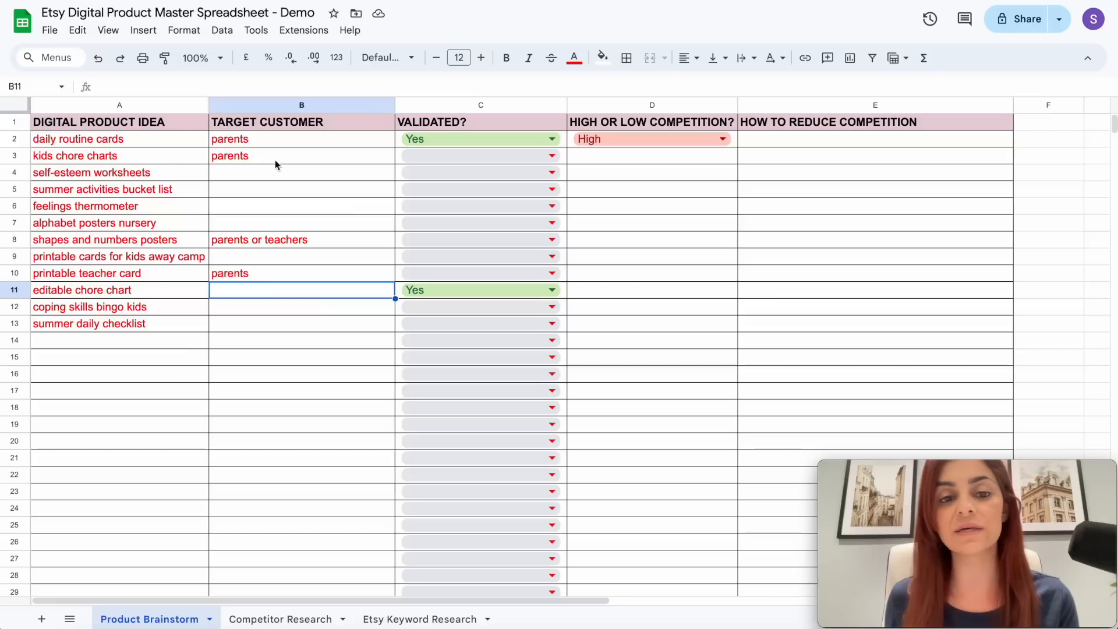
- In the Etsy Digital Product Master Spreadsheet, mark the kids chore charts idea as validated with Yes
click(549, 156)
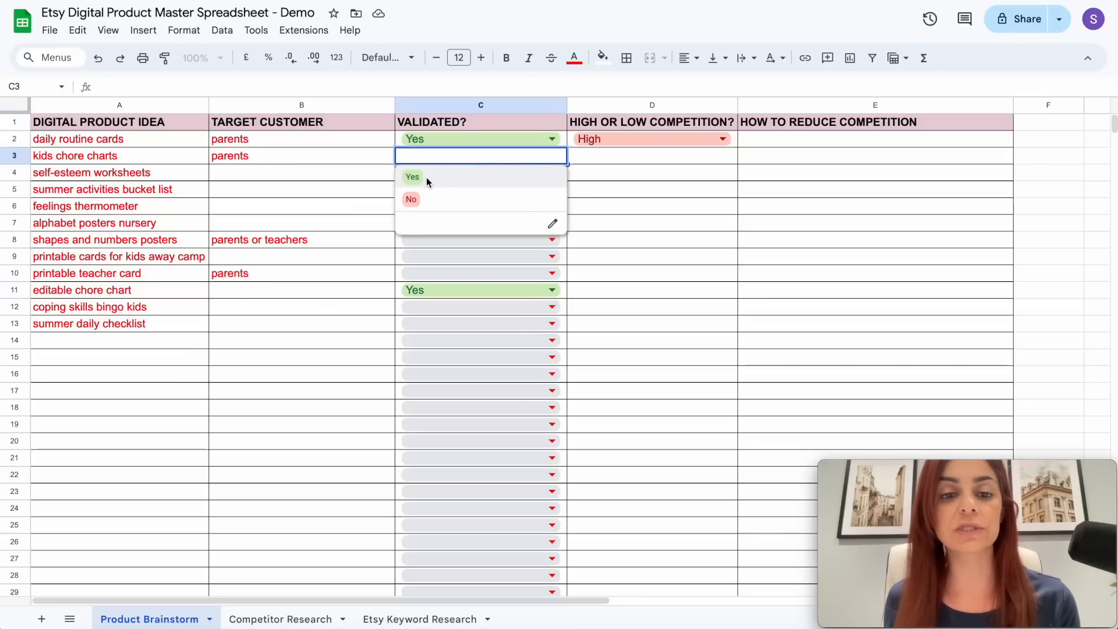
click(426, 177)
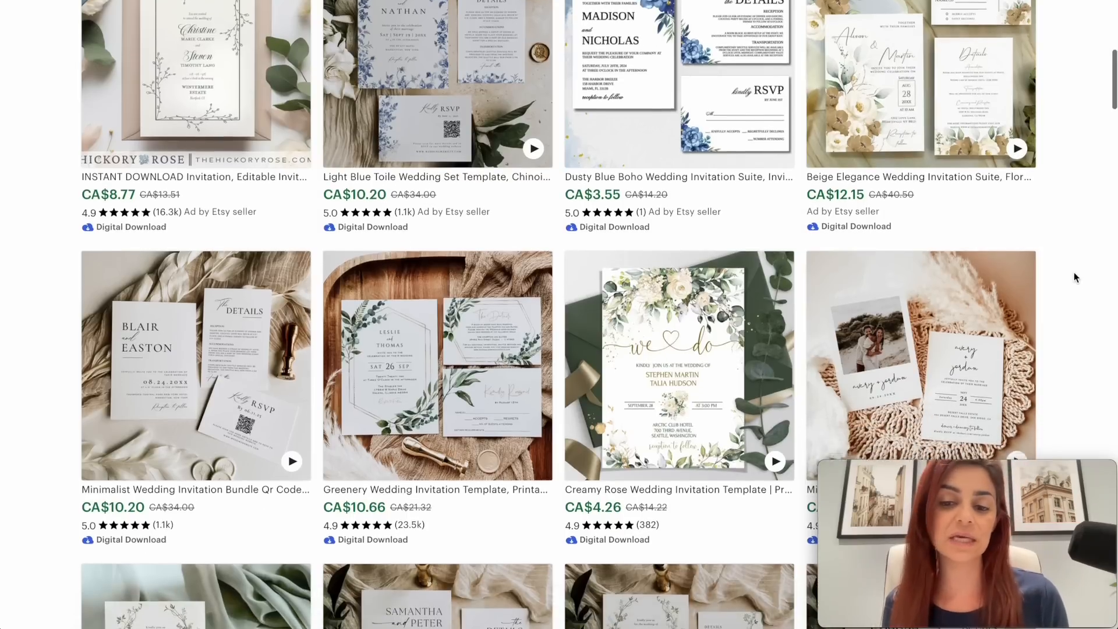
- On Etsy, browse the wedding invitation template results and compare their designs, prices and review counts
scroll(1074, 277, down, 4)
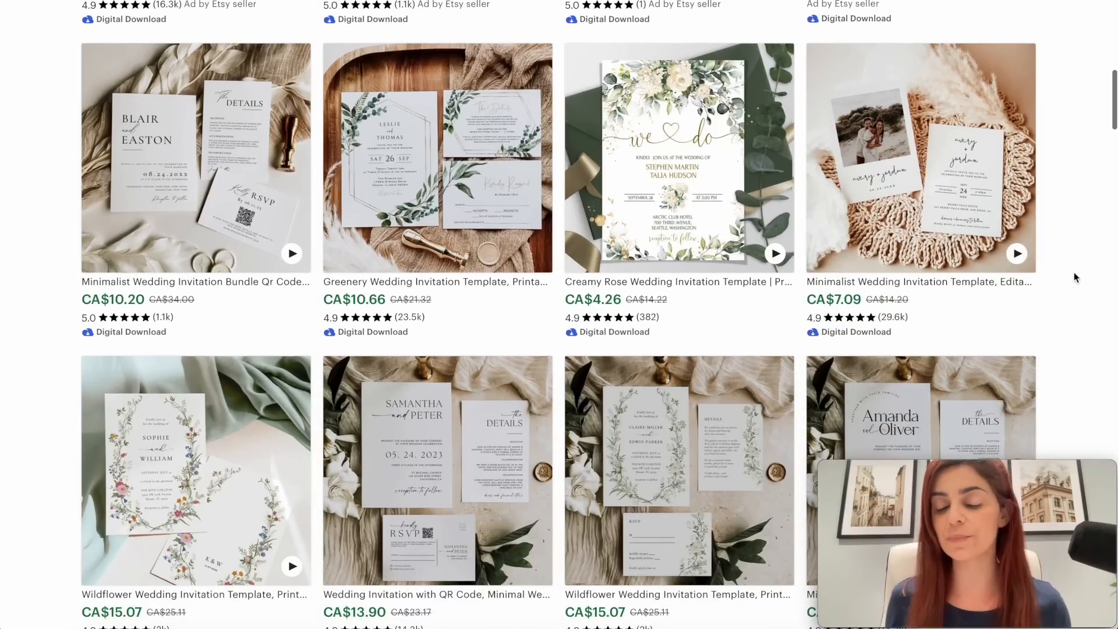
scroll(1073, 277, down, 1)
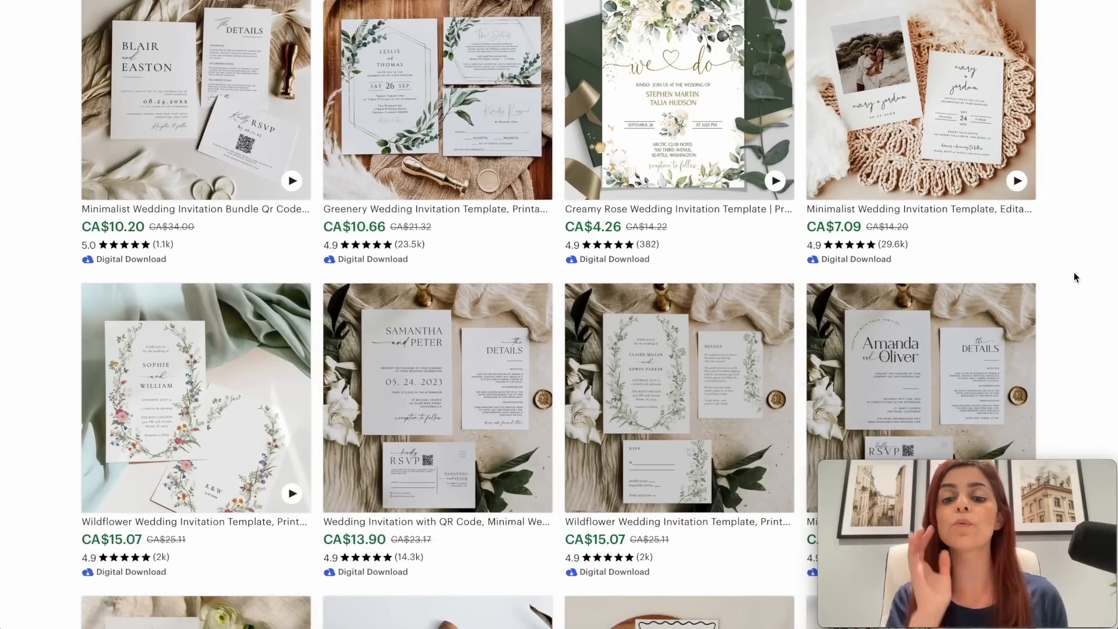
scroll(1074, 278, down, 2)
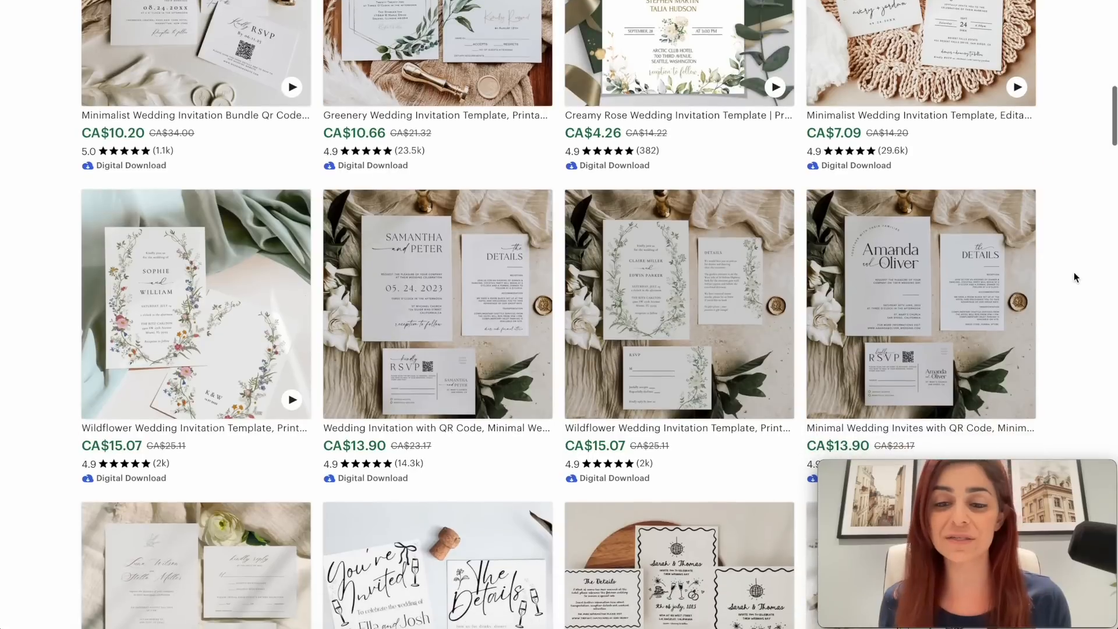
scroll(1074, 277, down, 1)
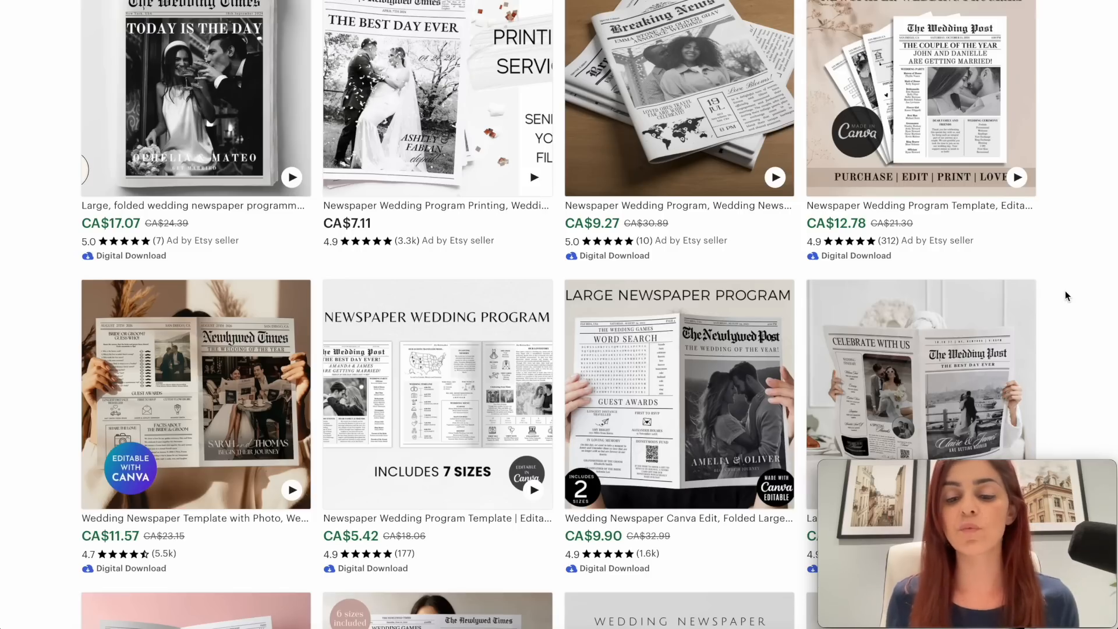
- Browse the wedding newspaper program results on Etsy and compare their designs, prices and review counts
scroll(1066, 294, down, 2)
scroll(1065, 296, down, 6)
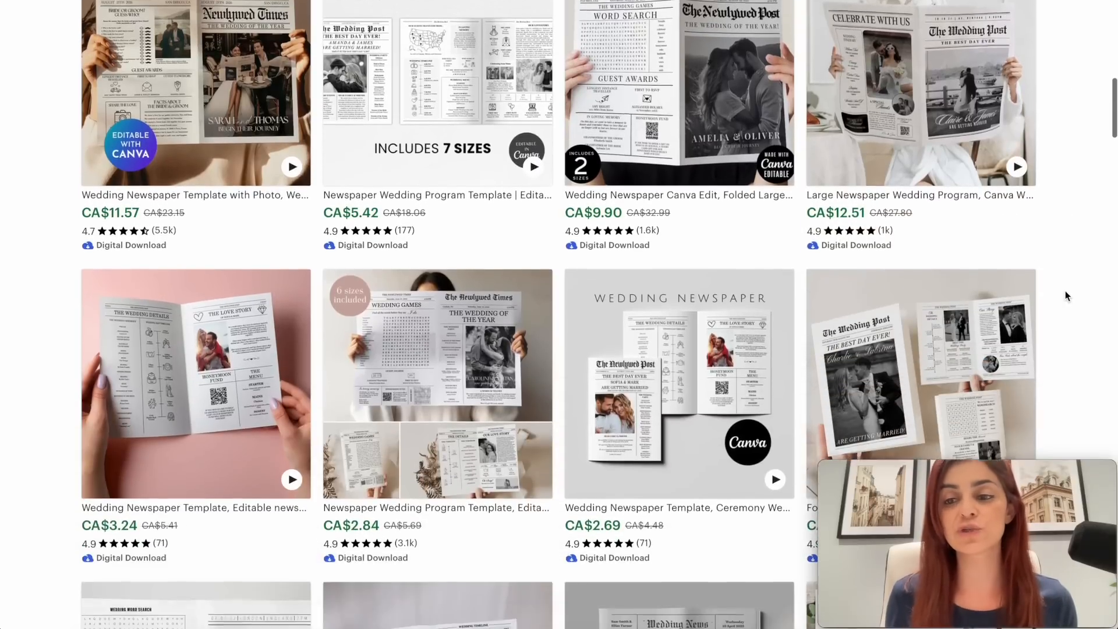
scroll(1064, 292, down, 1)
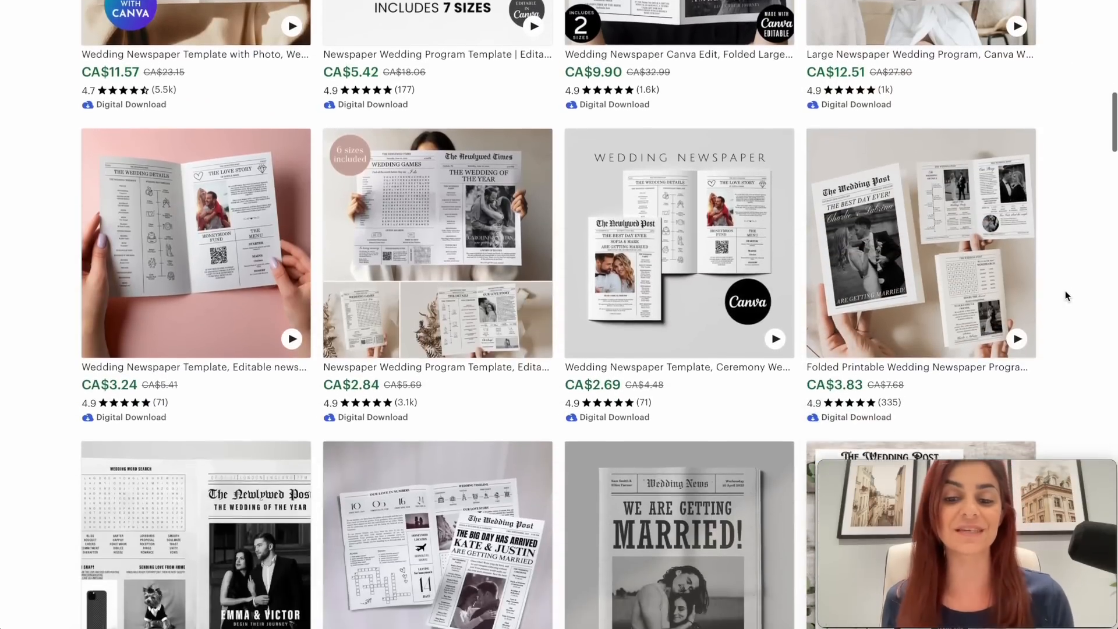
scroll(1064, 296, down, 2)
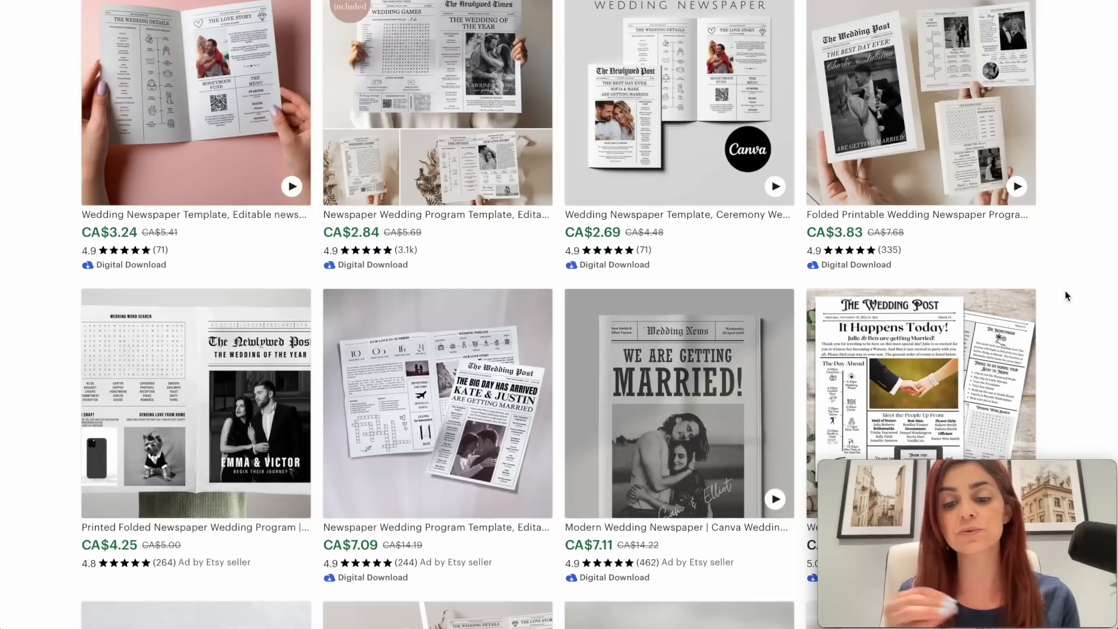
scroll(1065, 292, down, 2)
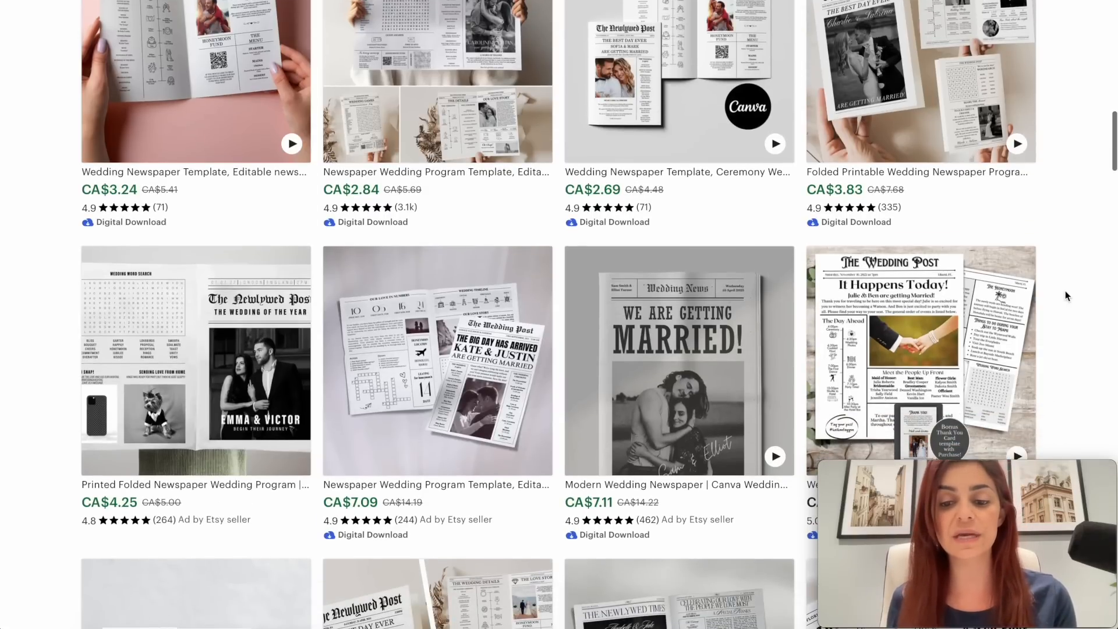
scroll(1065, 295, down, 2)
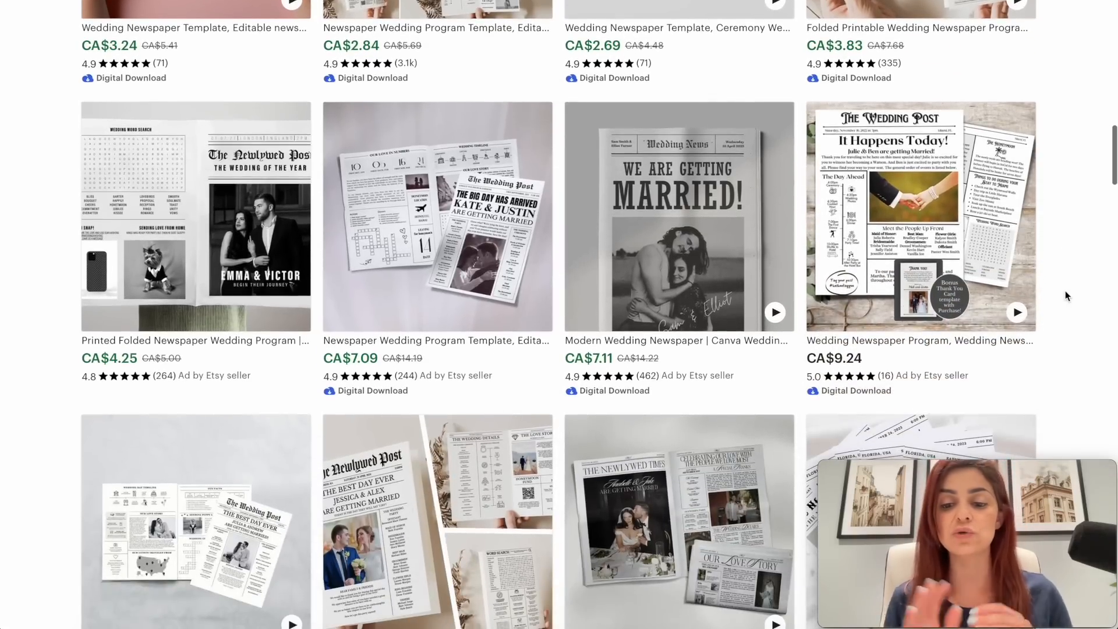
scroll(1064, 296, down, 2)
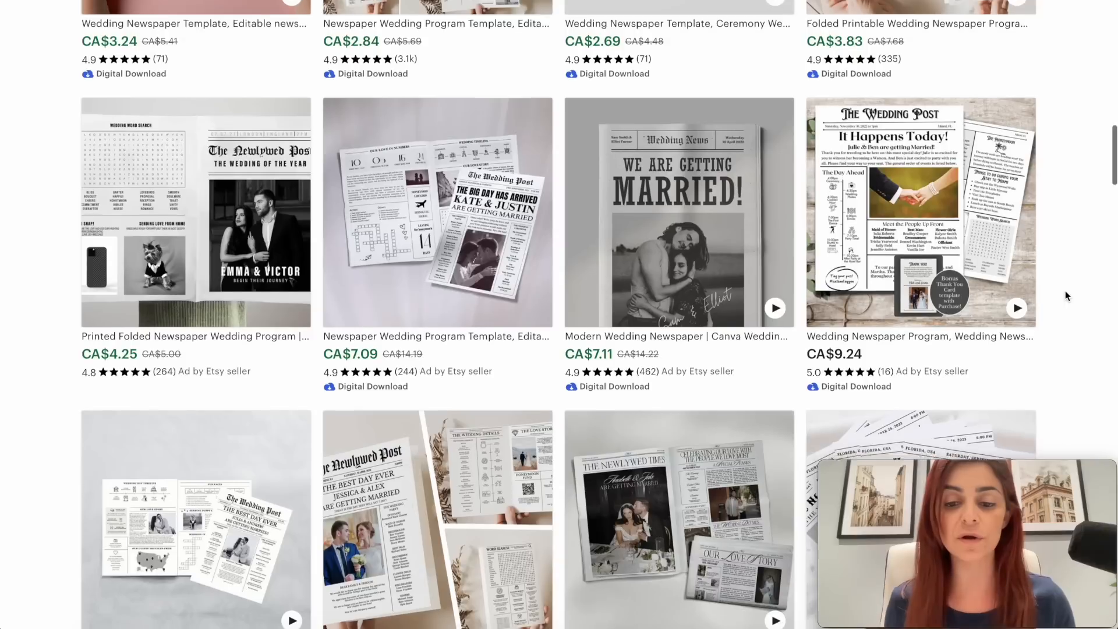
scroll(1065, 296, down, 1)
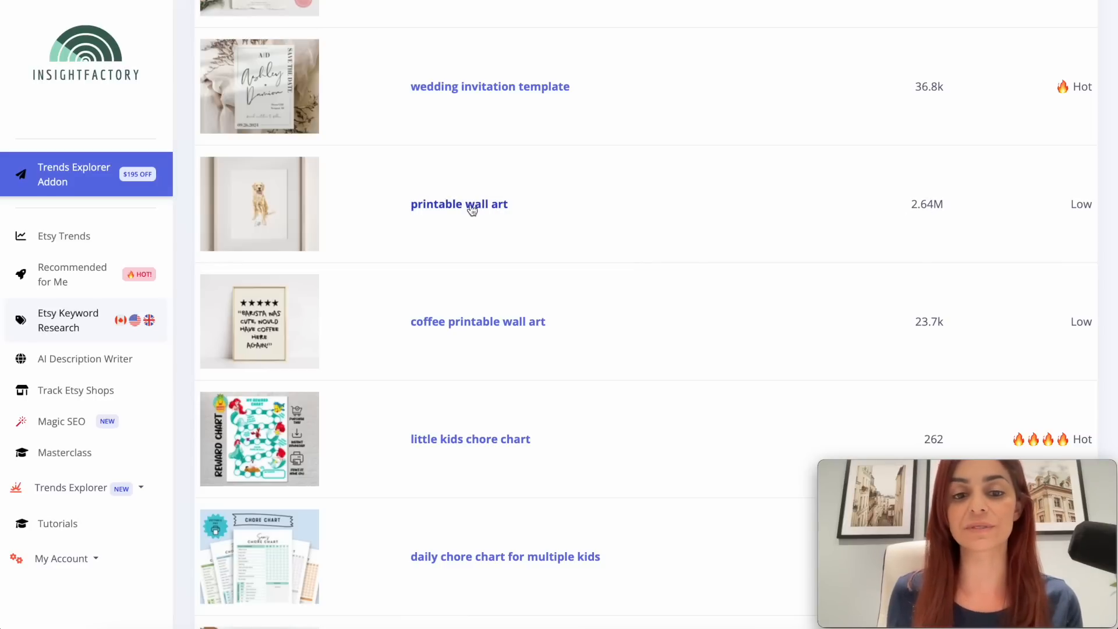
- In InsightFactory's keyword research, open "printable wall art" and examine the sales signals and competition of its related low-competition keywords
click(526, 210)
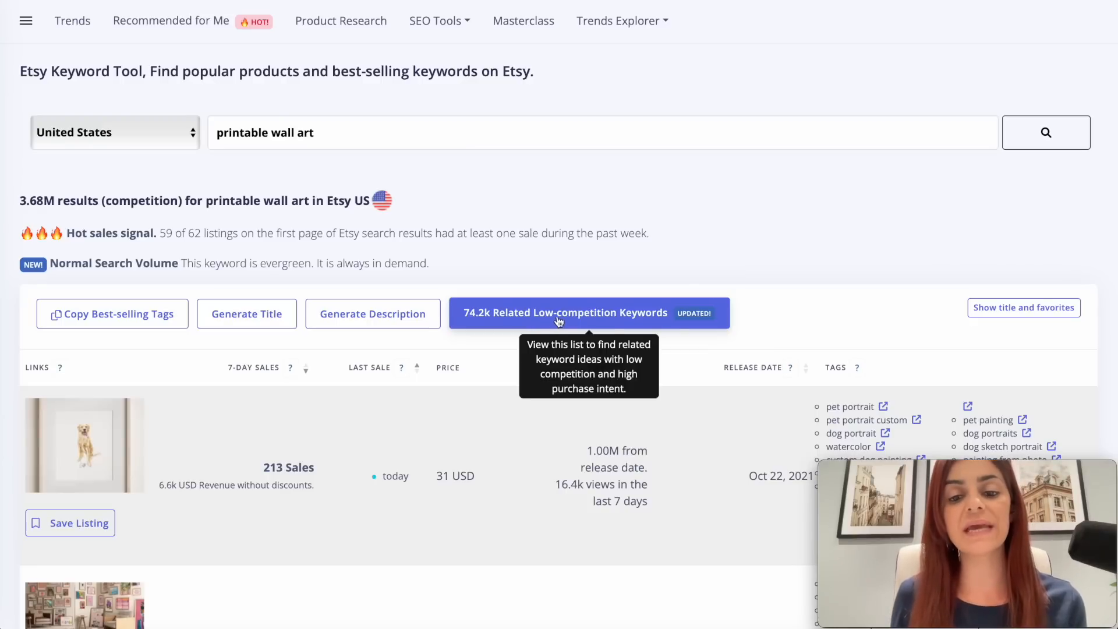
click(613, 319)
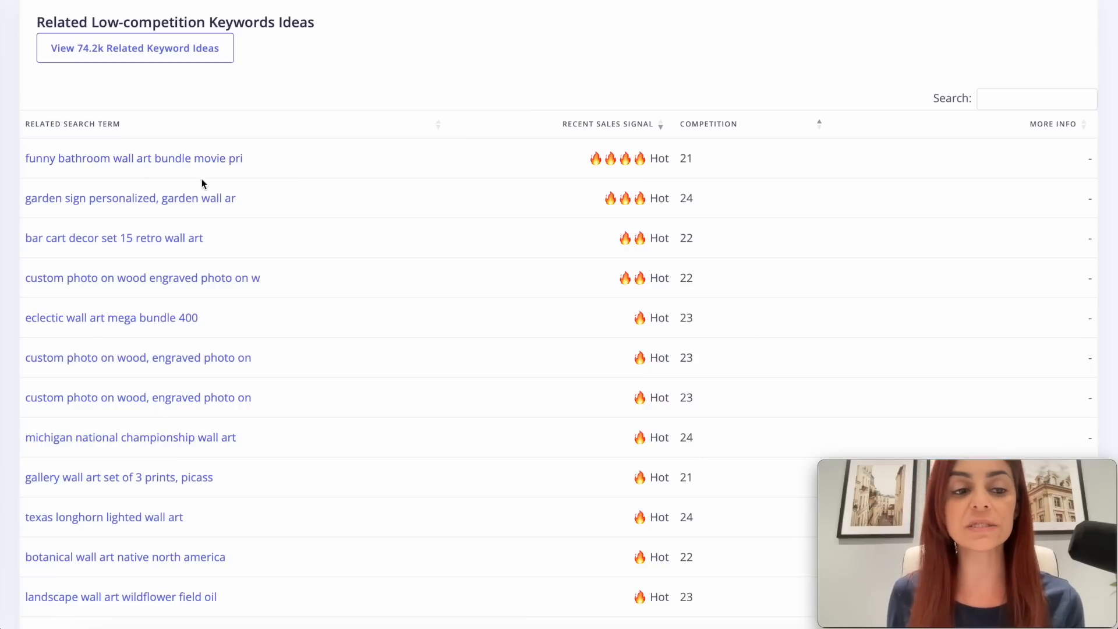
scroll(187, 220, down, 5)
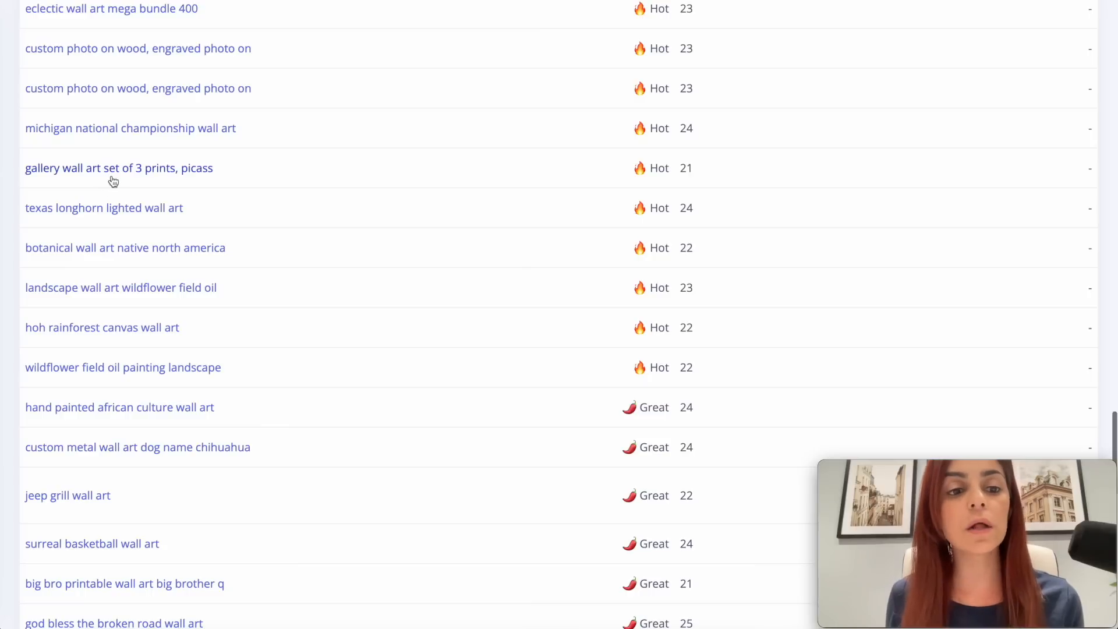
scroll(134, 182, down, 1)
scroll(135, 181, down, 1)
scroll(125, 337, up, 3)
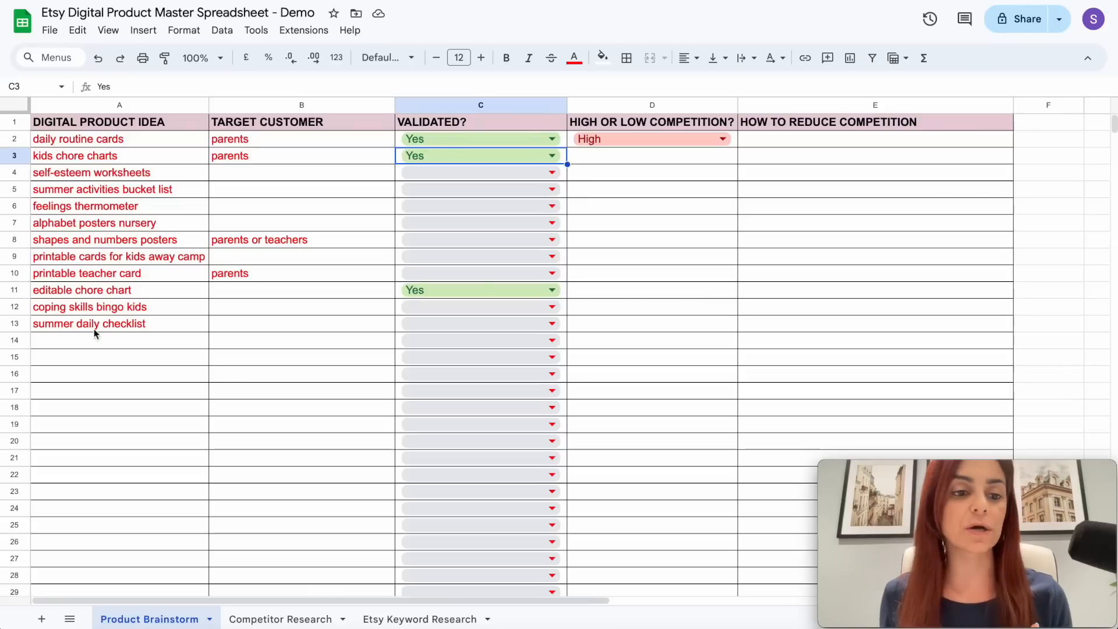
- In the master spreadsheet, add "printable wall art" as a digital product idea in row 15
click(96, 360)
text(printable wall art)
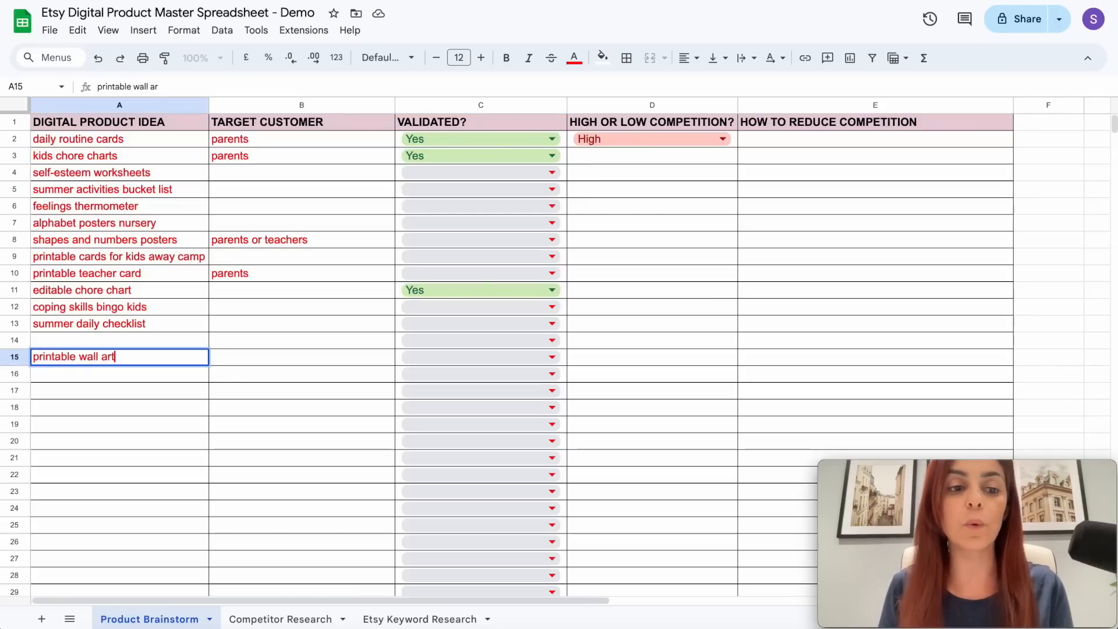
key(Return)
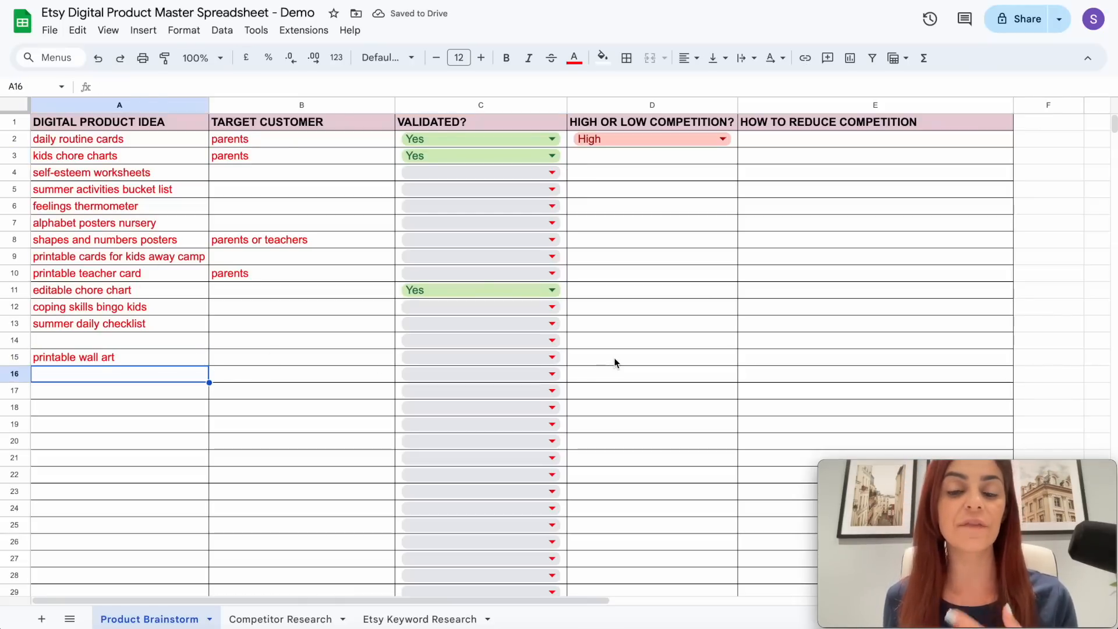
- Enter "funny quotes wall art" as the way to reduce competition for the printable wall art idea
click(669, 359)
click(771, 360)
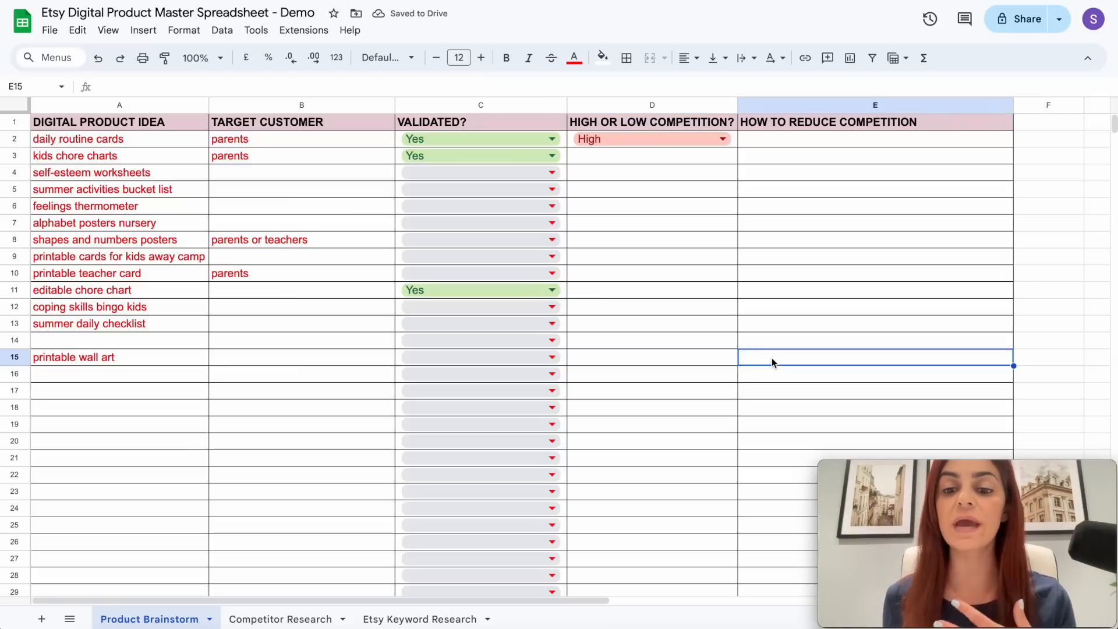
text(funny quo)
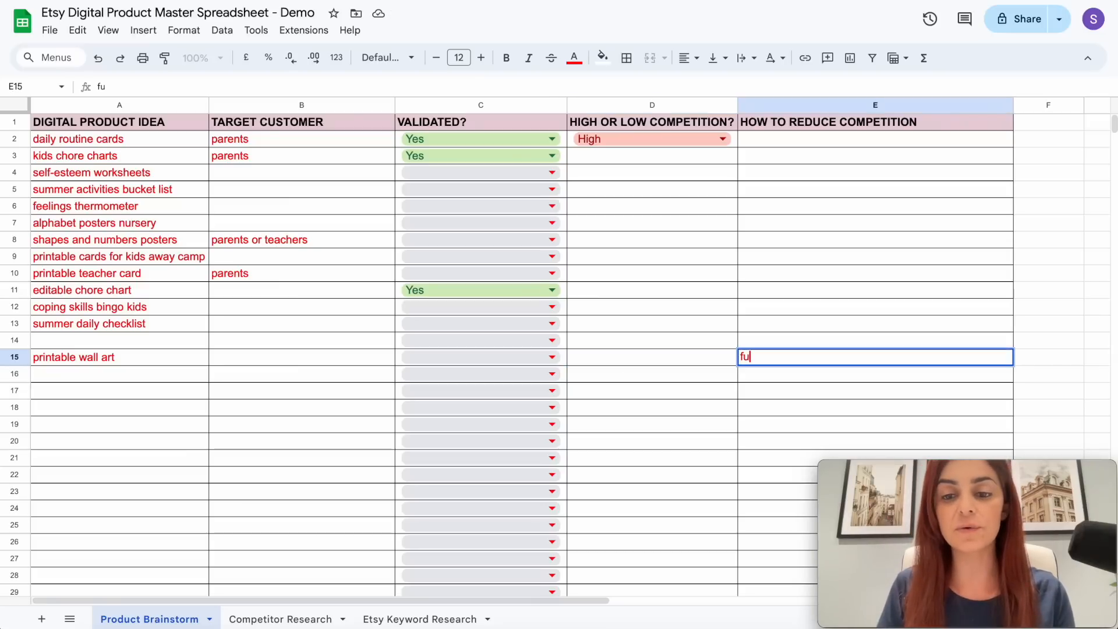
text(tes wall art)
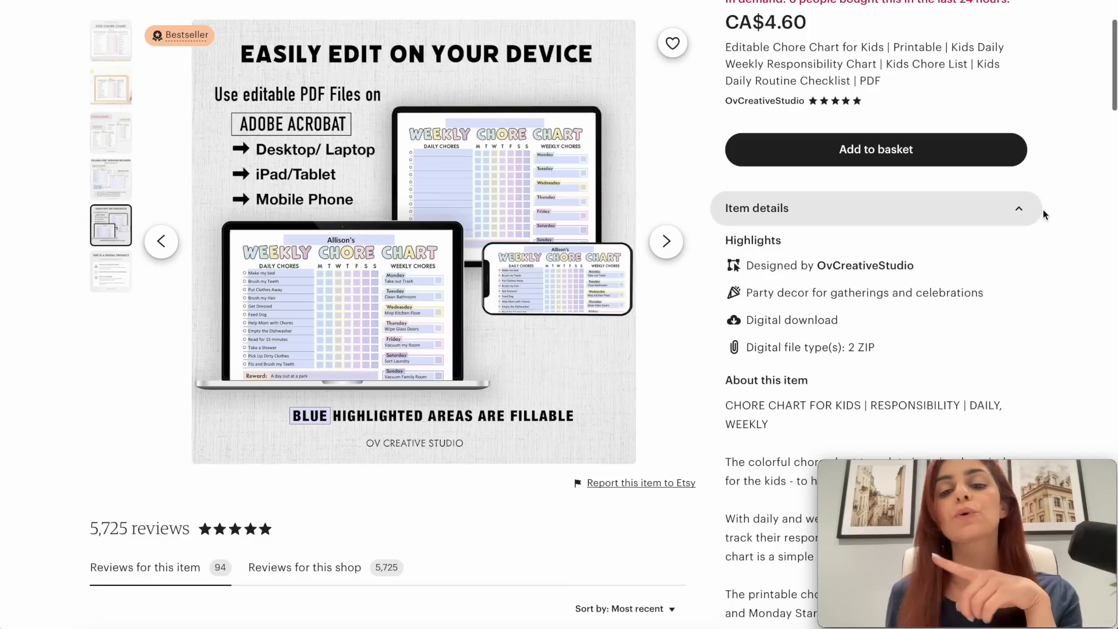
- Open the OvCreativeStudio shop from the kids chore chart listing and examine its sales, rating and featured items
scroll(1043, 209, up, 2)
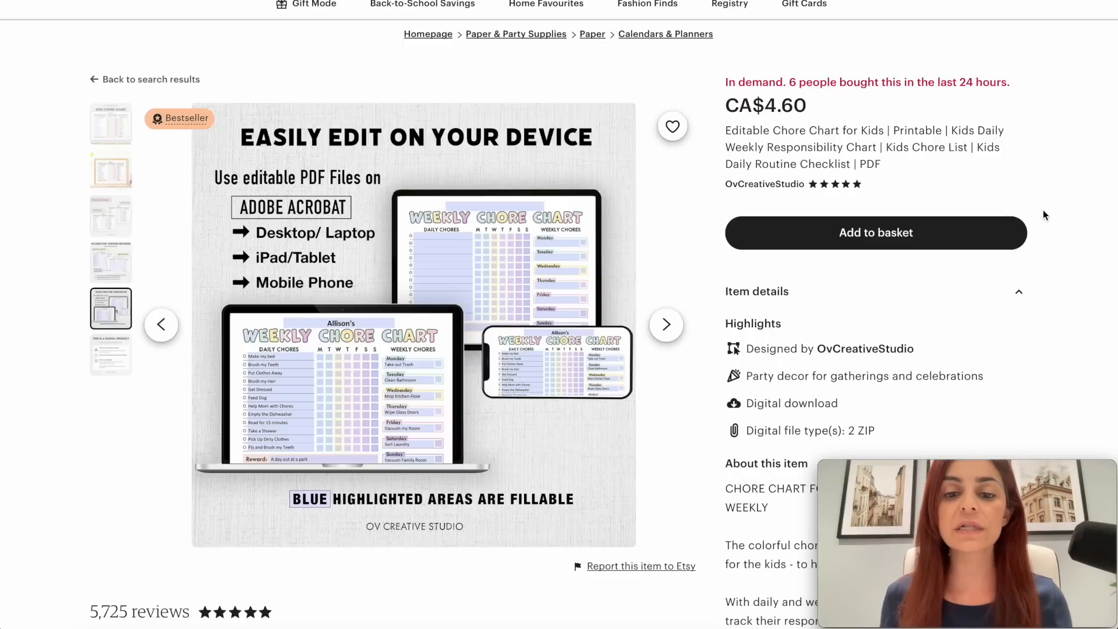
scroll(1043, 210, down, 1)
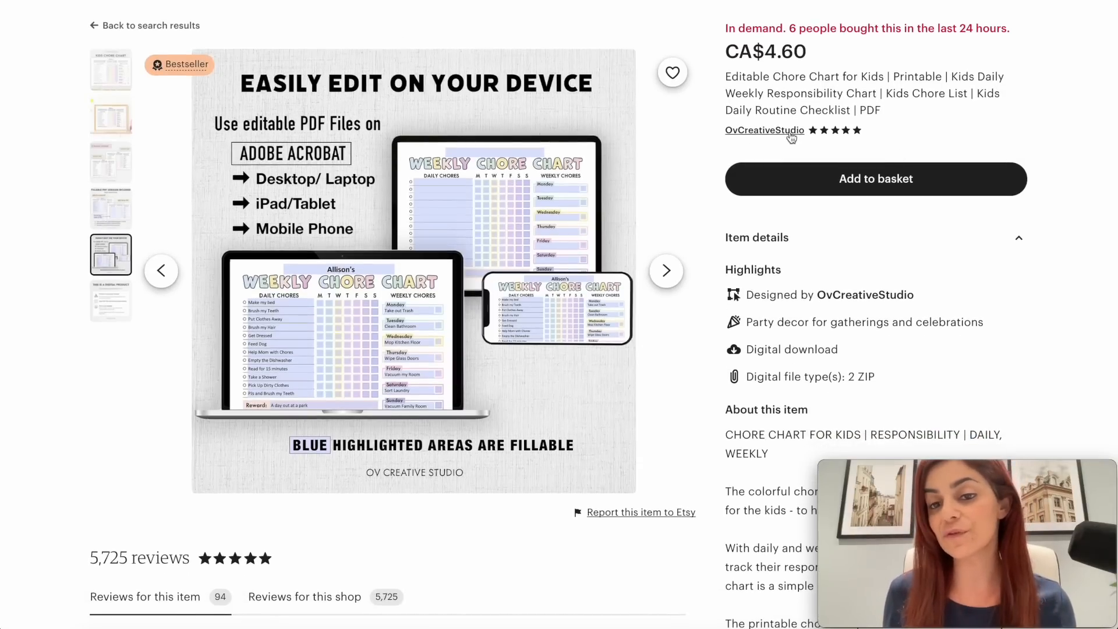
click(789, 132)
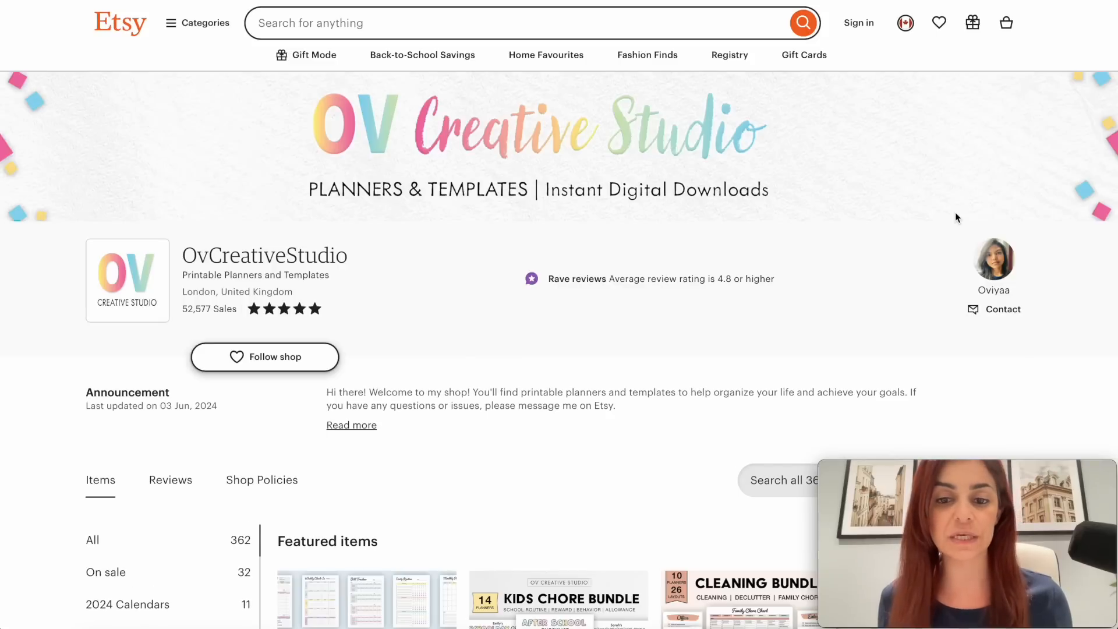
scroll(857, 290, down, 1)
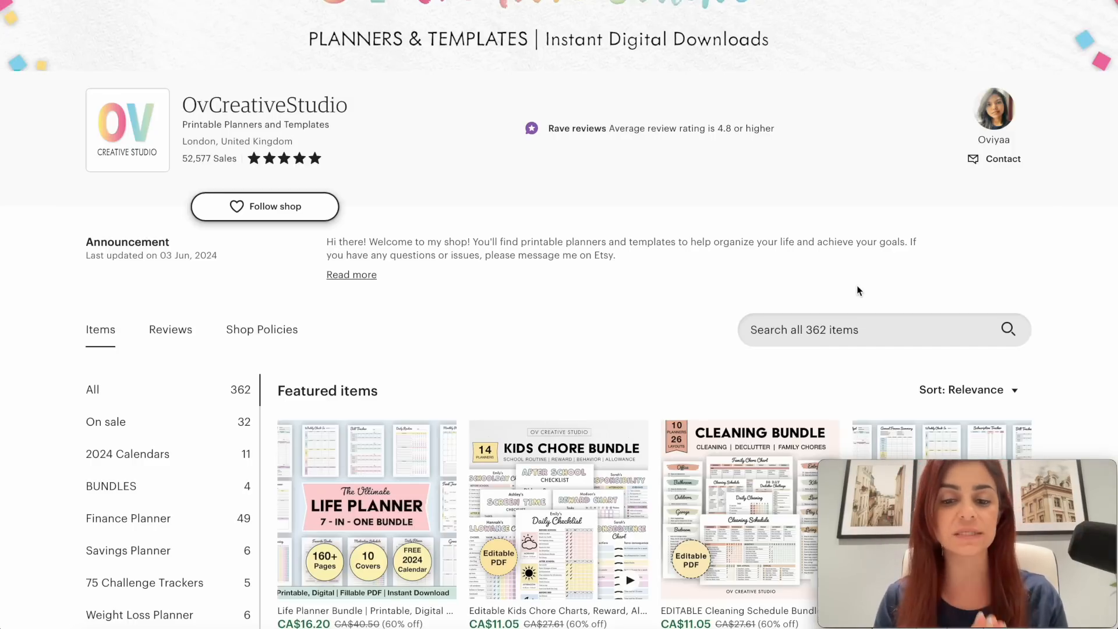
scroll(856, 290, up, 3)
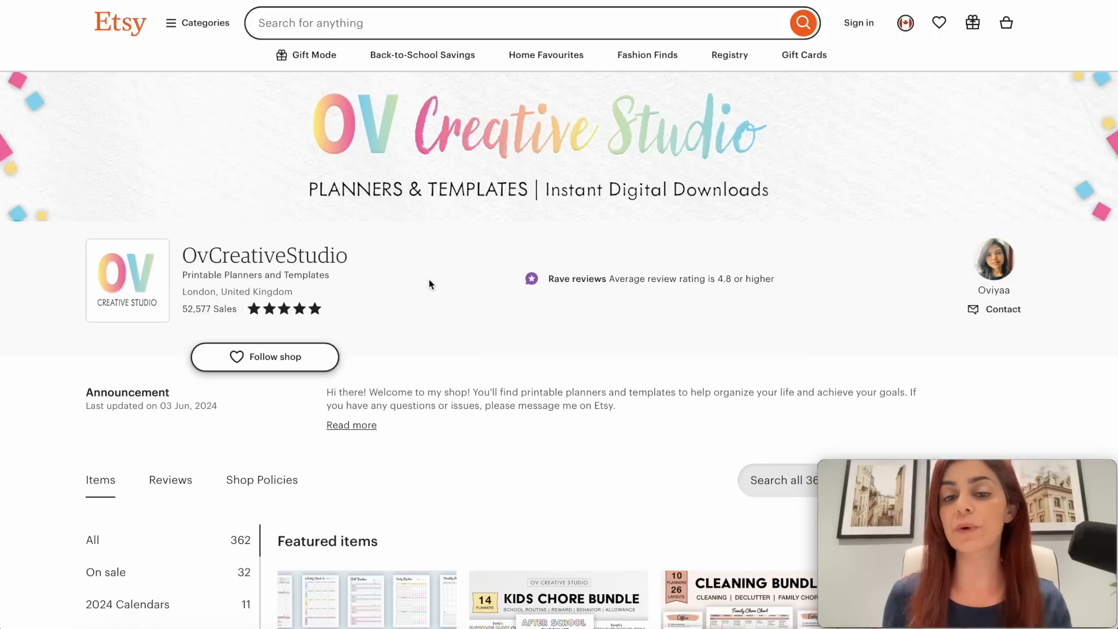
scroll(990, 389, down, 1)
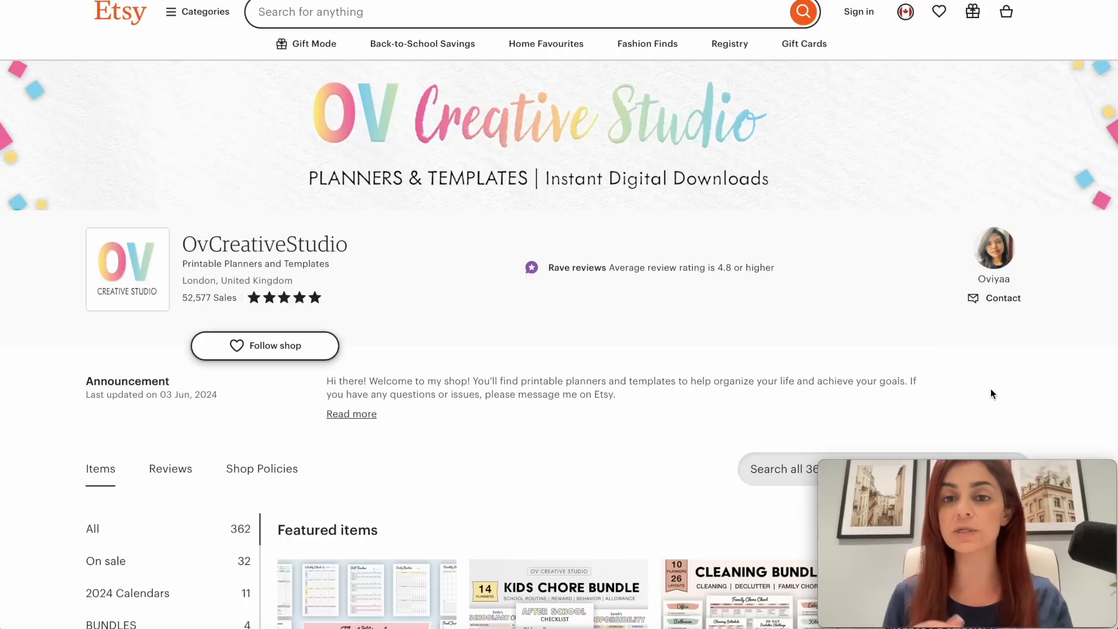
- Switch to the master spreadsheet and open its Competitor Research sheet
click(199, 0)
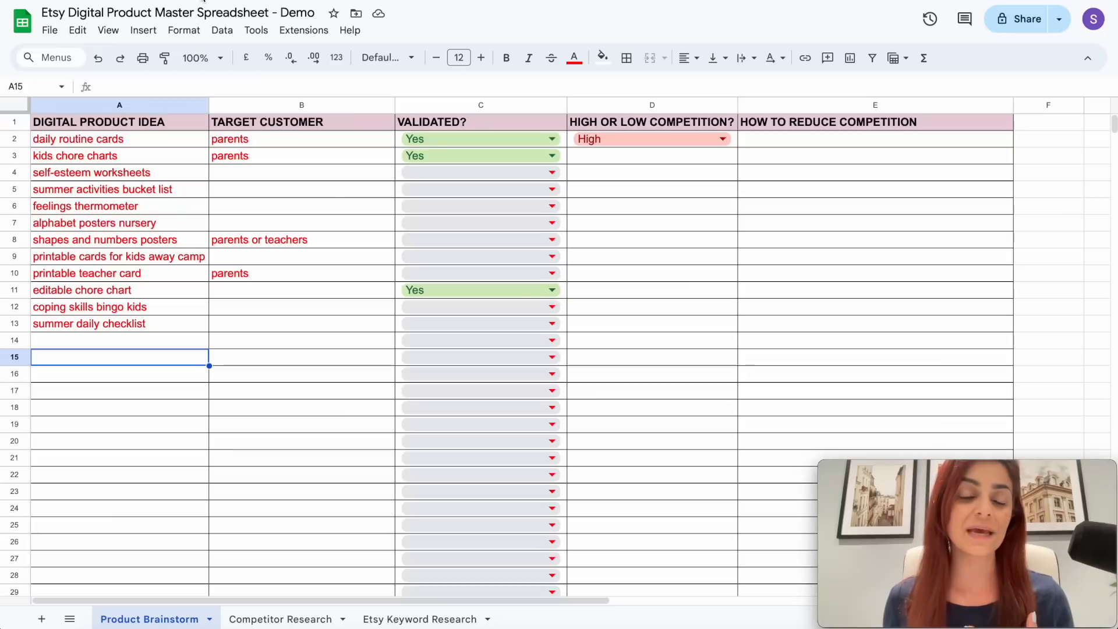
click(279, 618)
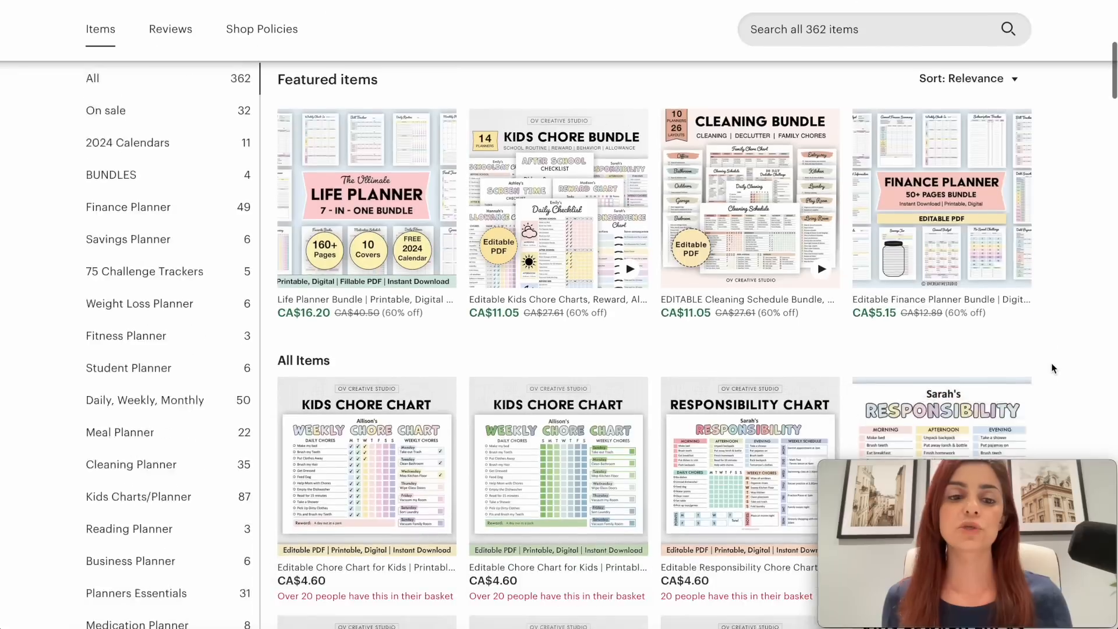
- On Etsy, browse OvCreativeStudio's product categories, listings and recent reviews to see which products sell best
scroll(1053, 368, down, 2)
scroll(1052, 368, down, 3)
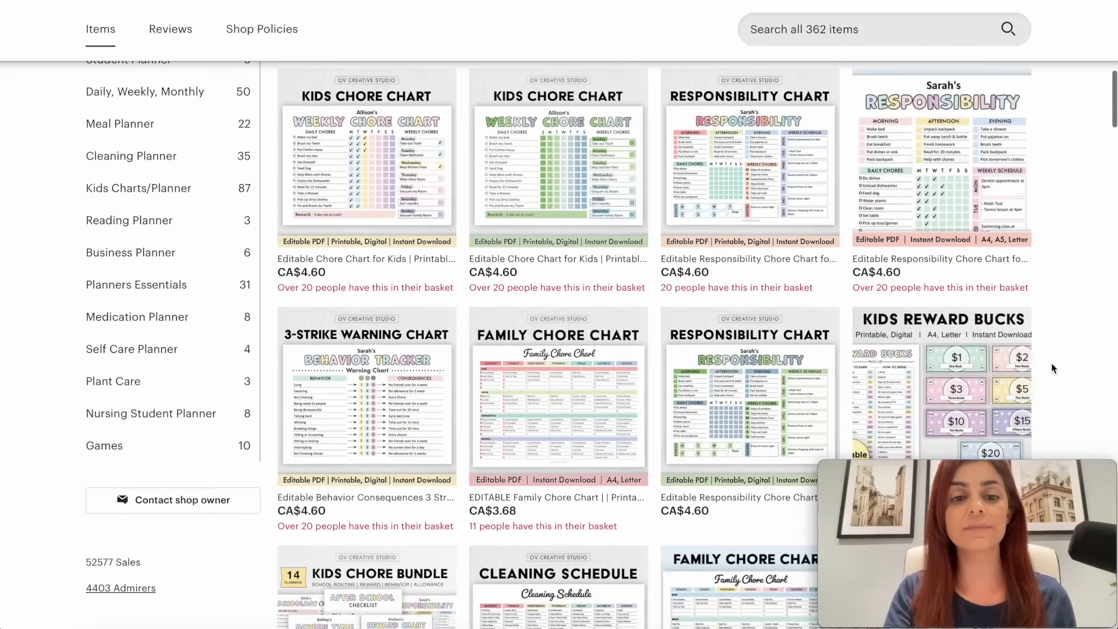
scroll(1051, 368, down, 1)
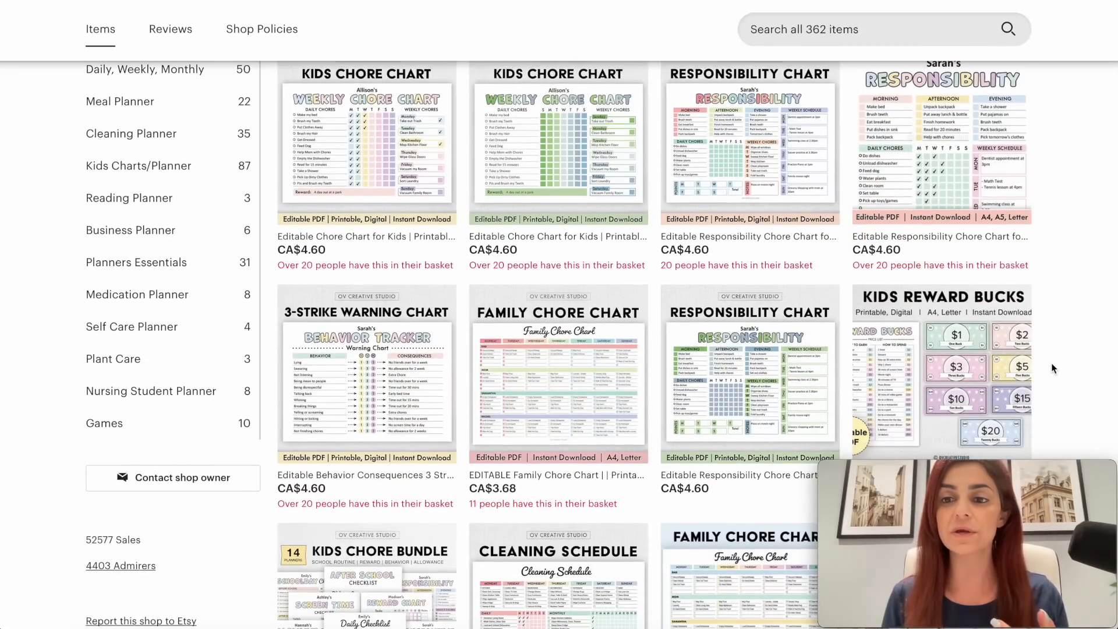
scroll(1051, 368, down, 1)
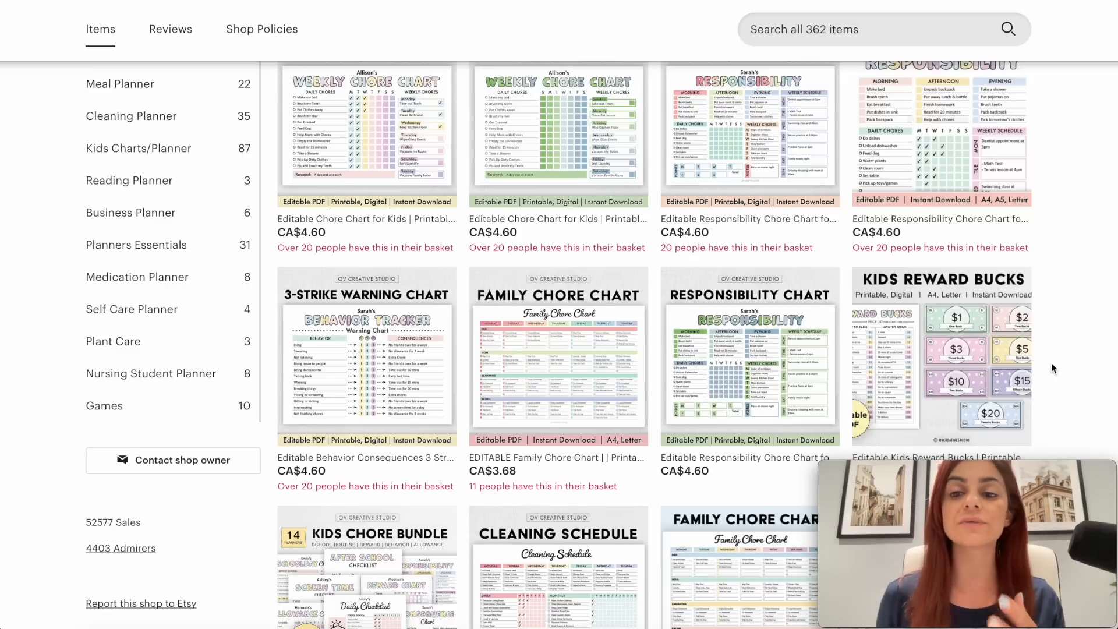
scroll(1050, 362, down, 1)
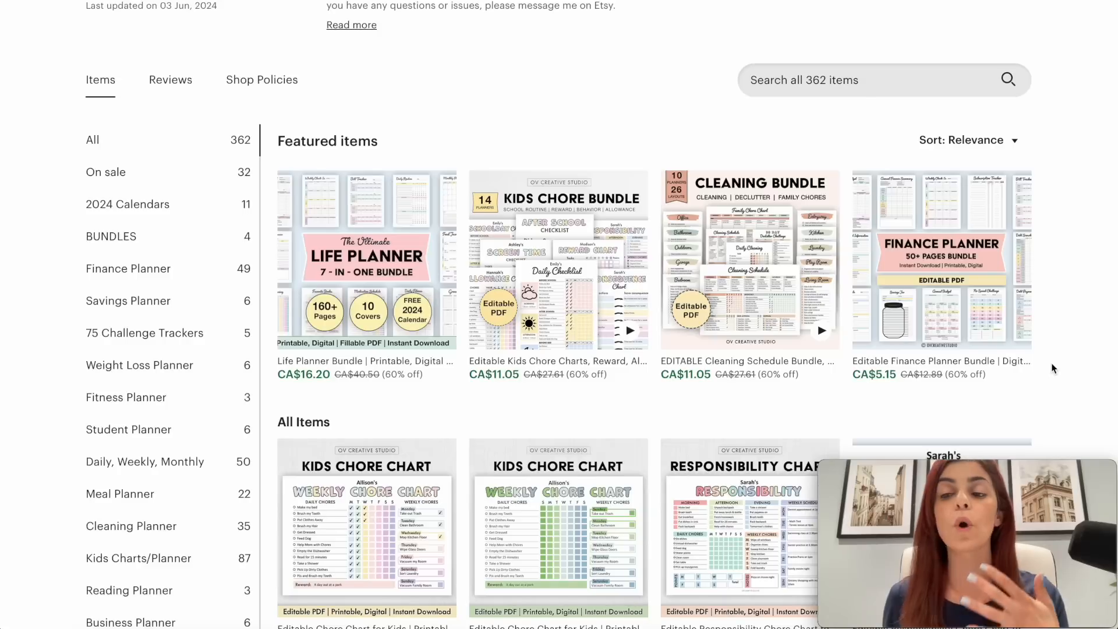
scroll(1050, 363, down, 12)
scroll(1051, 368, down, 20)
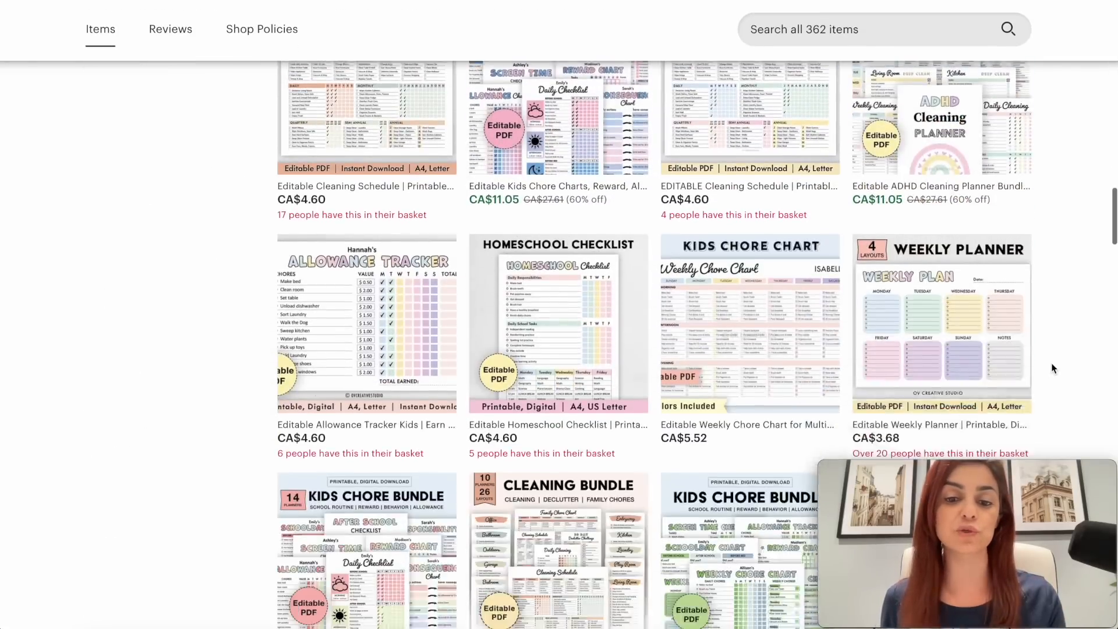
scroll(1052, 367, down, 1)
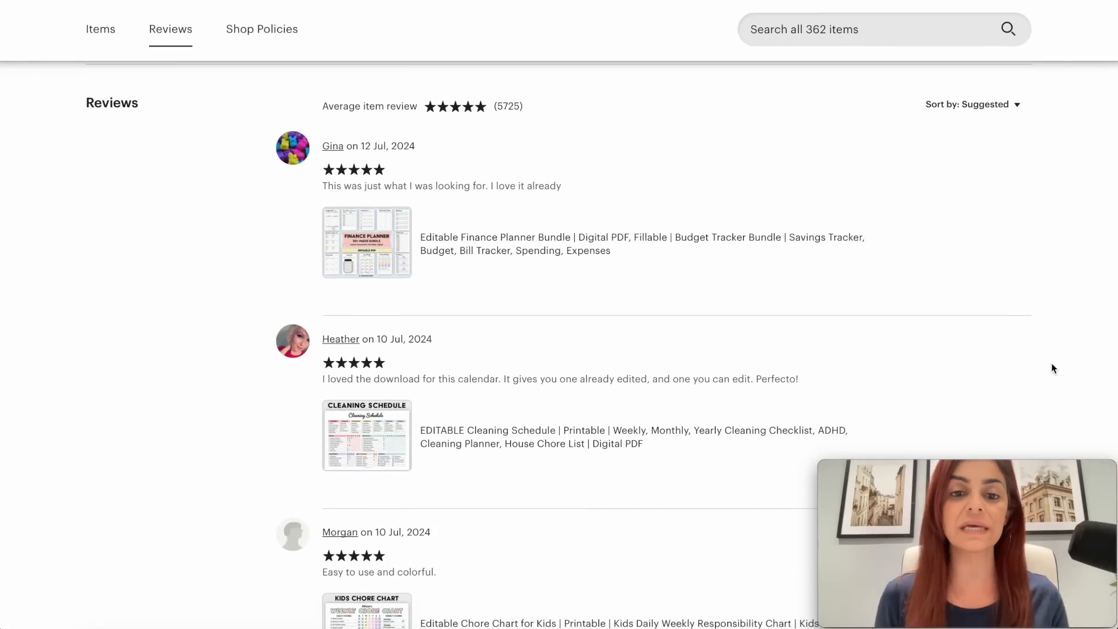
scroll(1052, 365, down, 6)
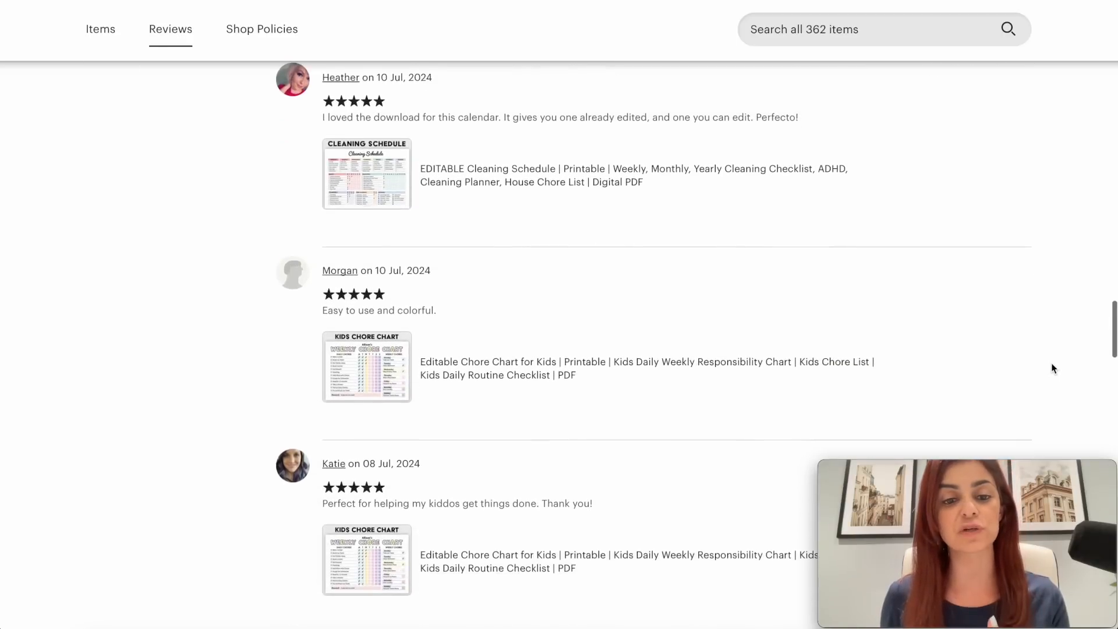
scroll(1051, 367, down, 2)
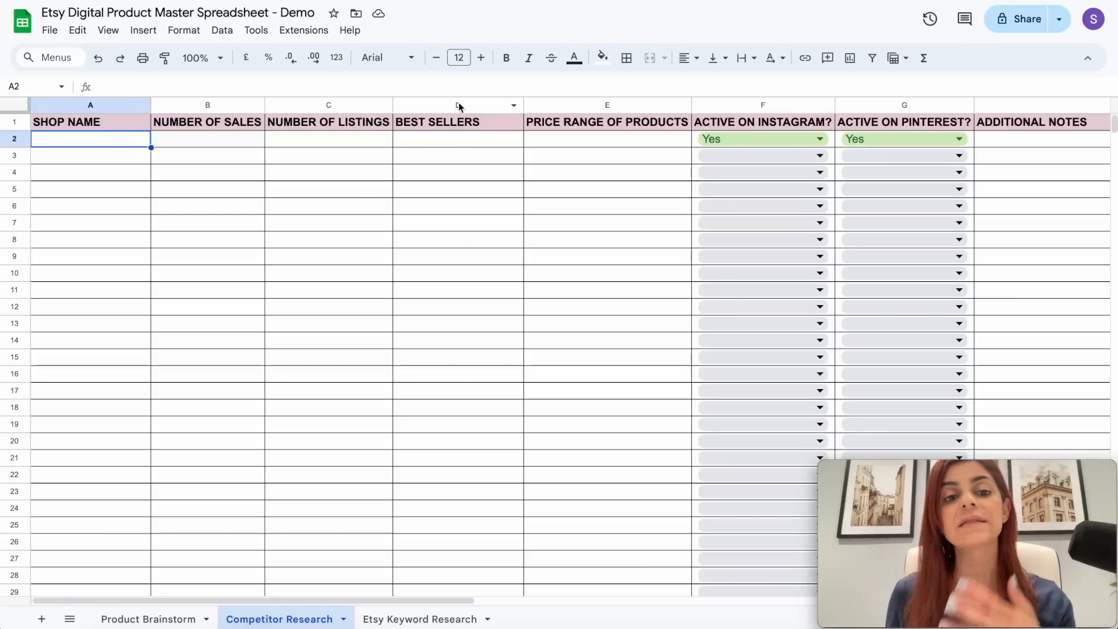
- In the Competitor Research sheet, review the price range and additional notes columns in row 2
click(569, 145)
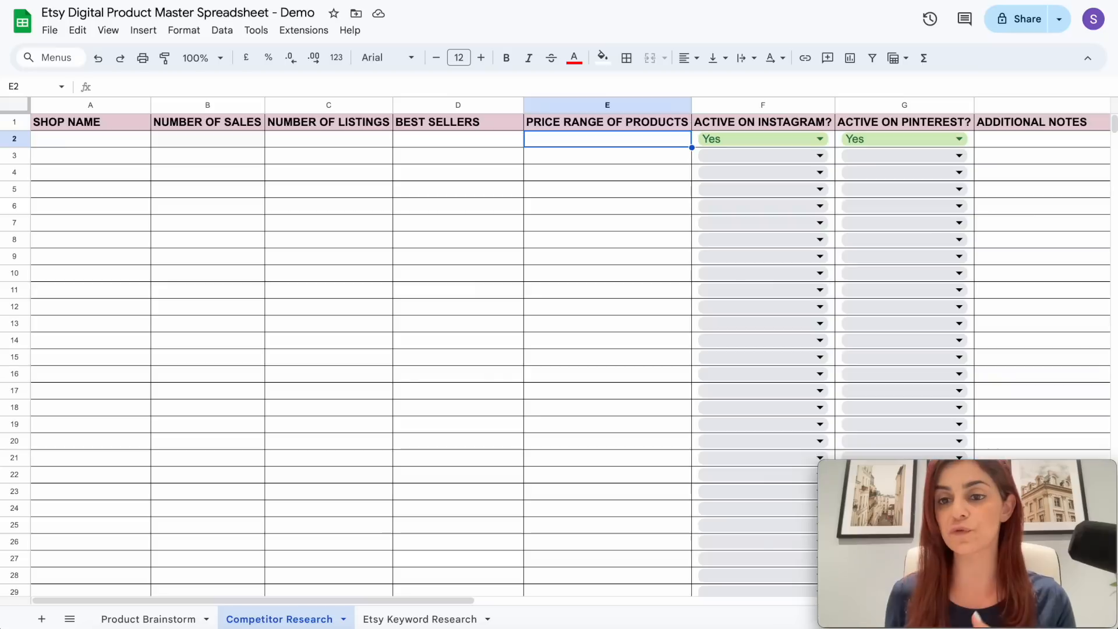
click(1036, 142)
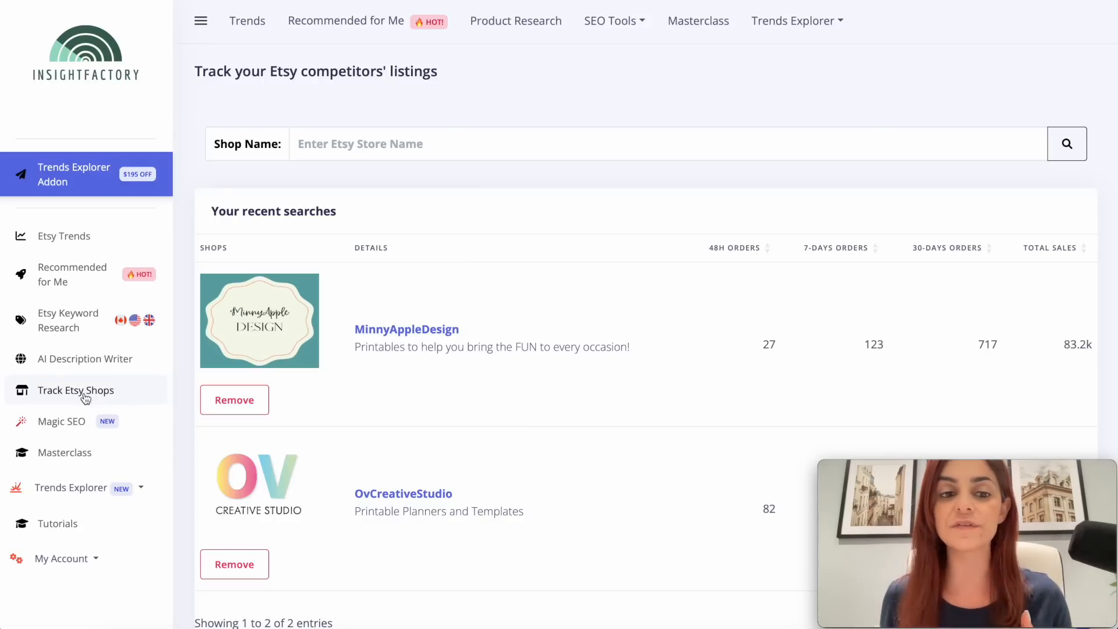
- In InsightFactory's shop tracker, open OvCreativeStudio and examine its shop statistics and each listing's 7-day sales, price, views and tags
scroll(349, 451, down, 1)
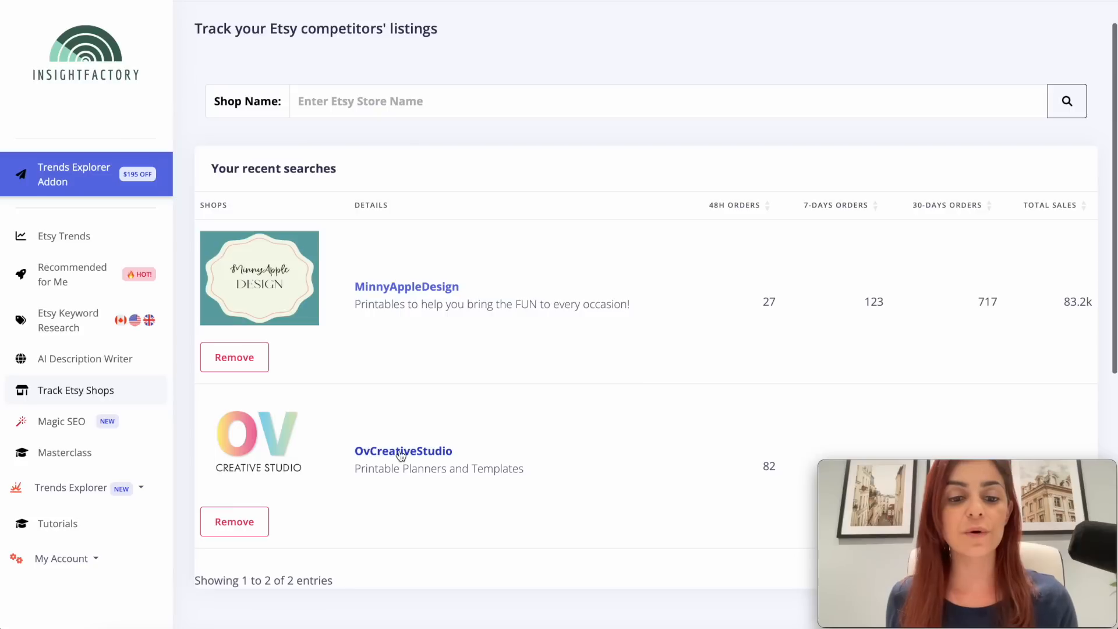
click(417, 452)
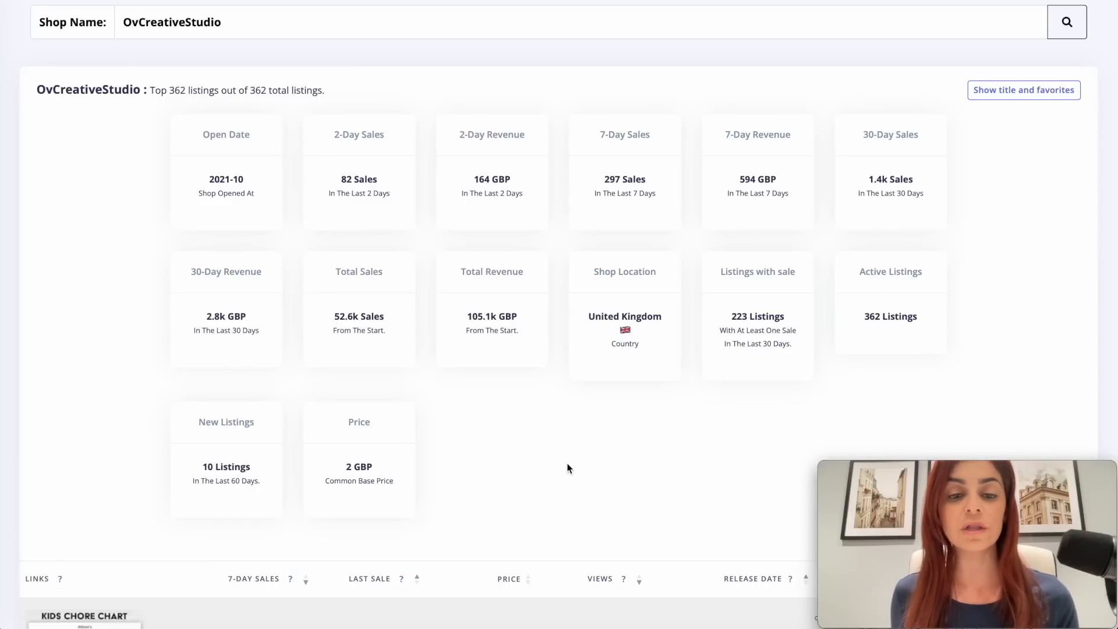
scroll(568, 468, down, 3)
scroll(567, 467, down, 4)
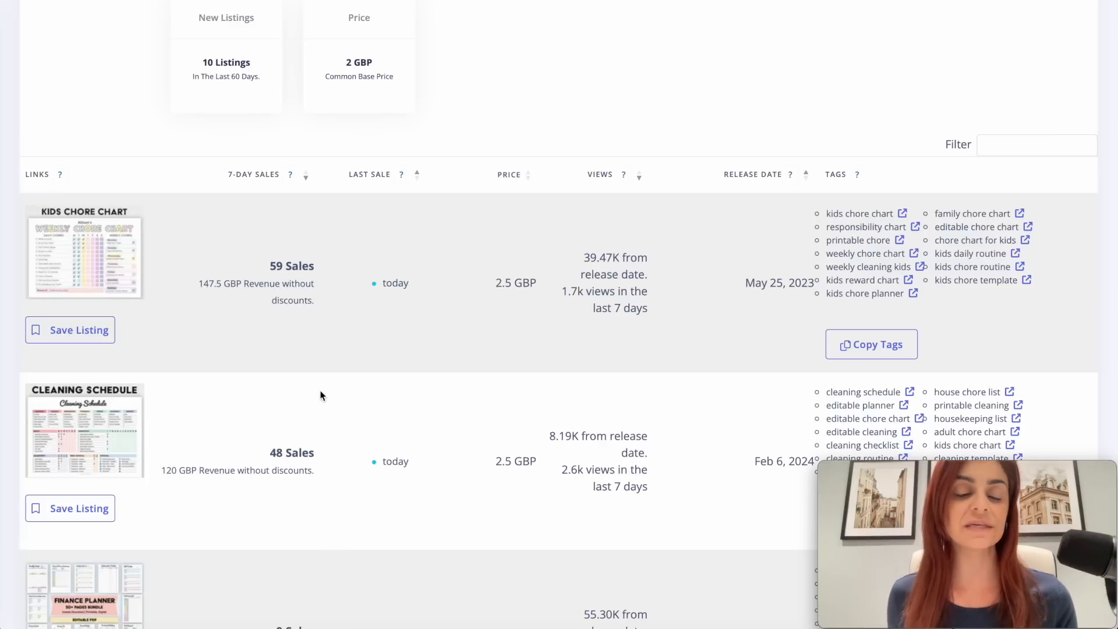
scroll(320, 396, down, 2)
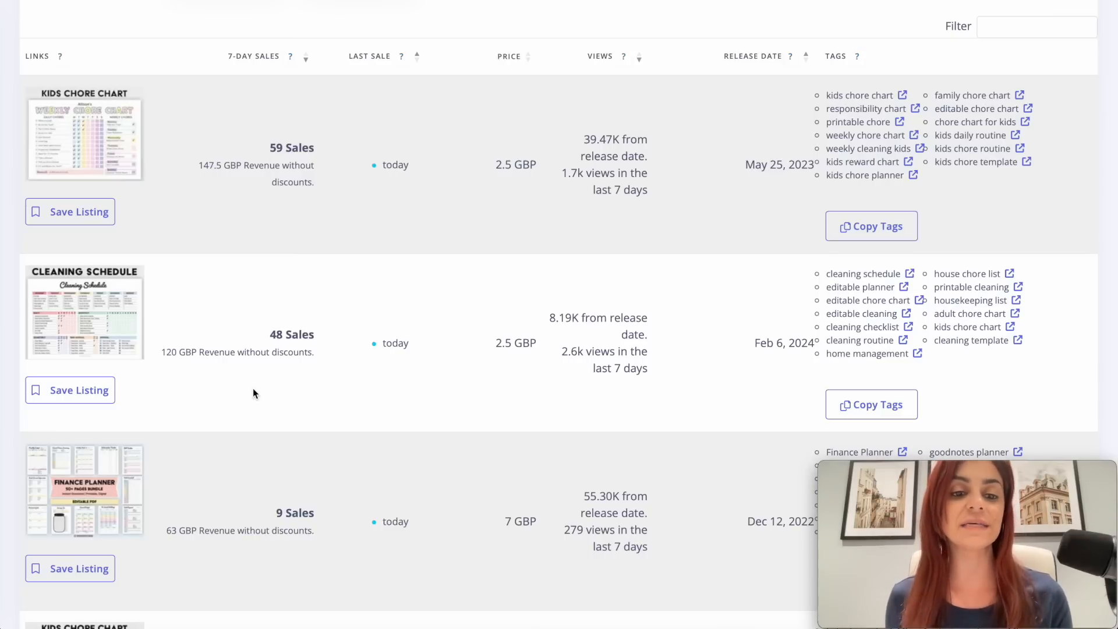
scroll(254, 393, down, 10)
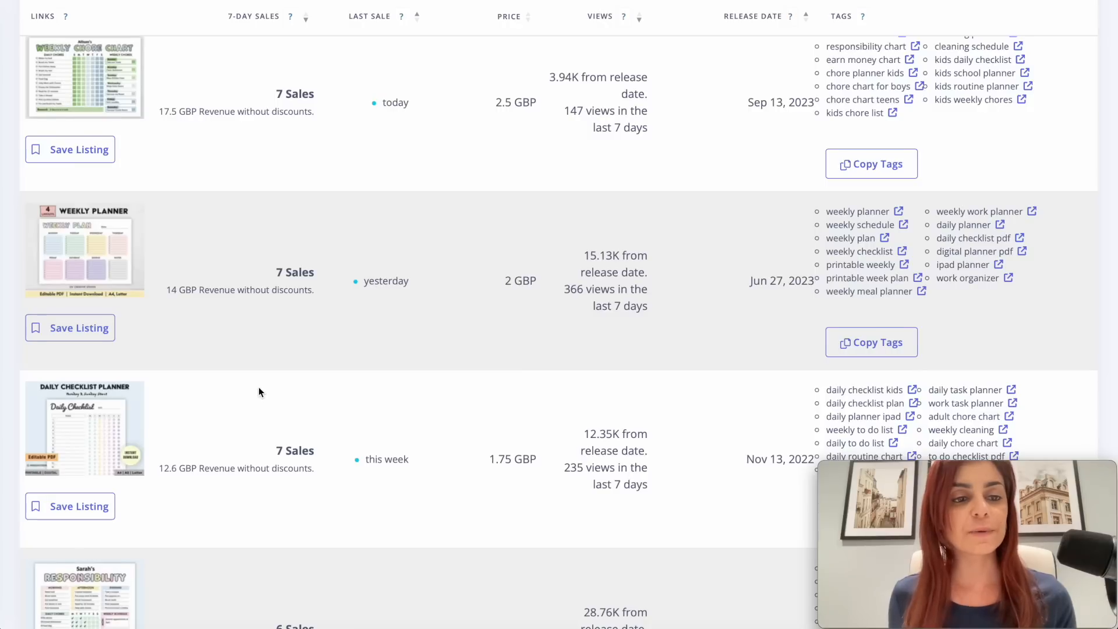
scroll(257, 392, down, 1)
scroll(190, 432, down, 5)
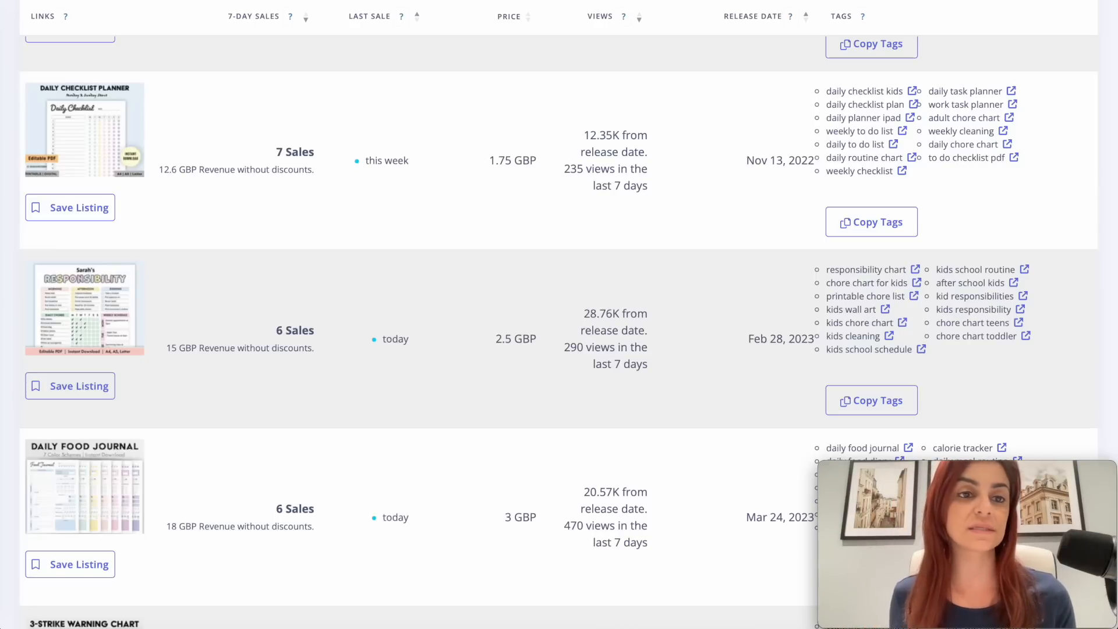
scroll(344, 400, up, 10)
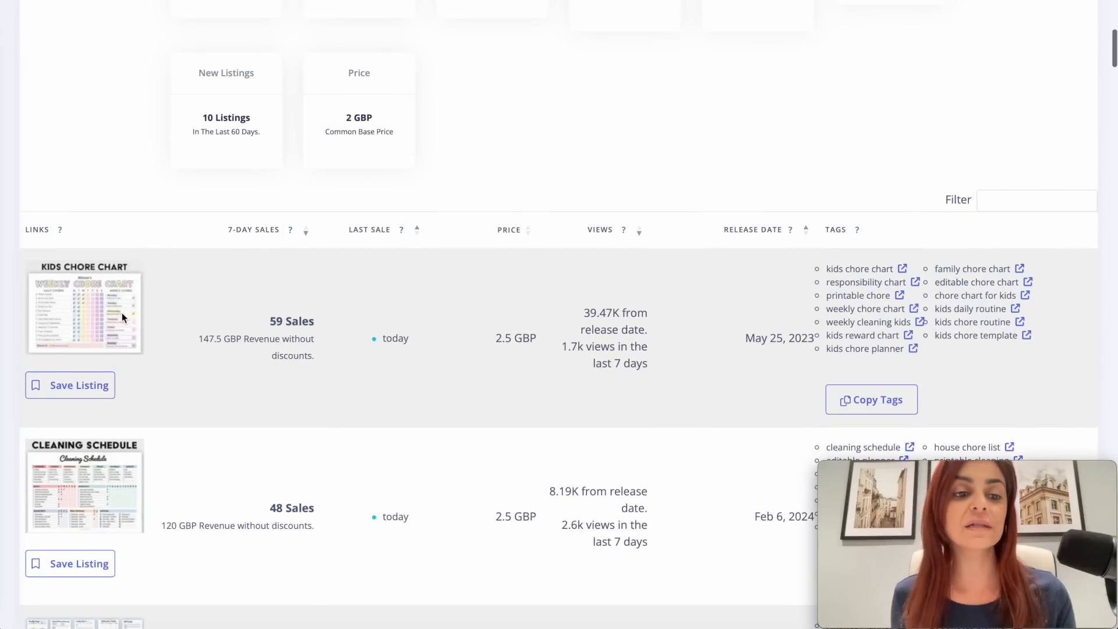
- Open the details of the kids chore chart listing, examine its 7-day performance and observed keywords, and view the listing on Etsy
click(121, 312)
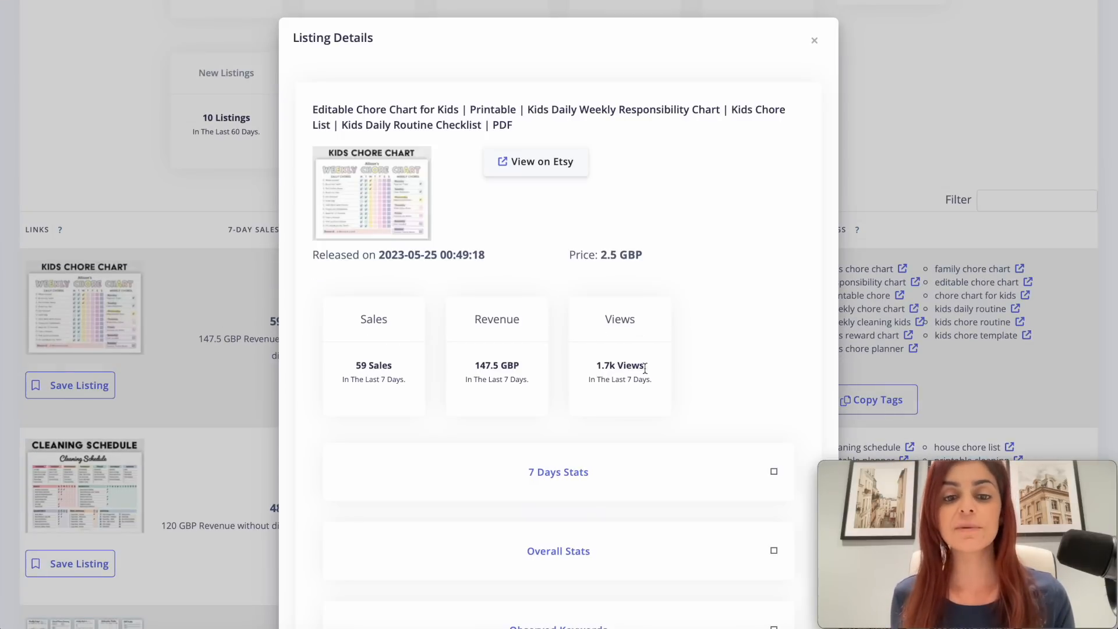
scroll(731, 374, down, 1)
scroll(733, 379, down, 1)
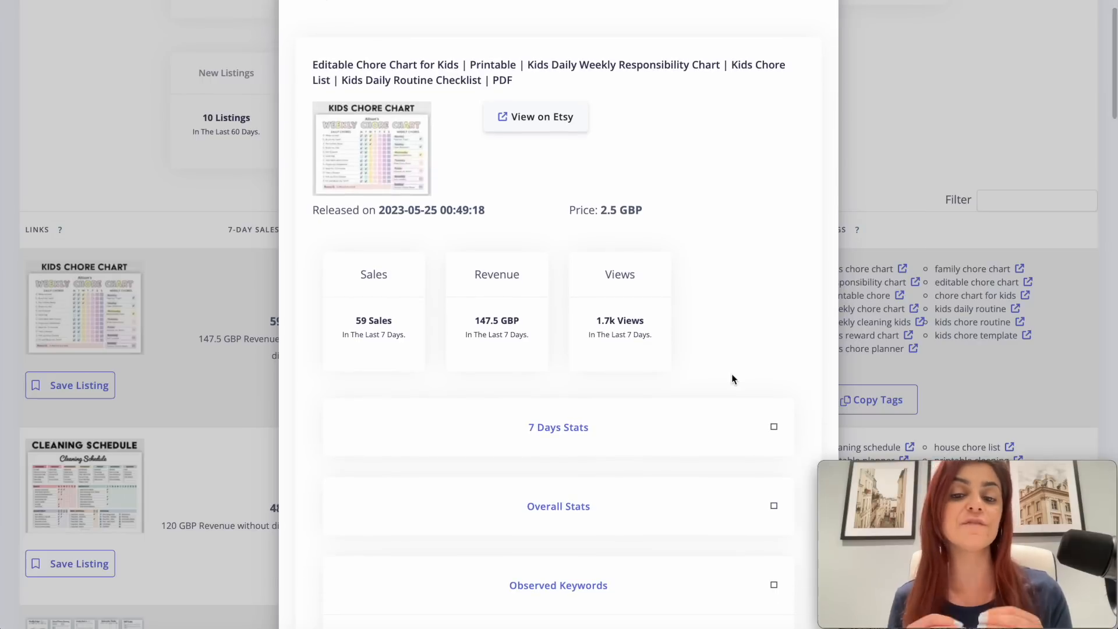
scroll(733, 379, down, 6)
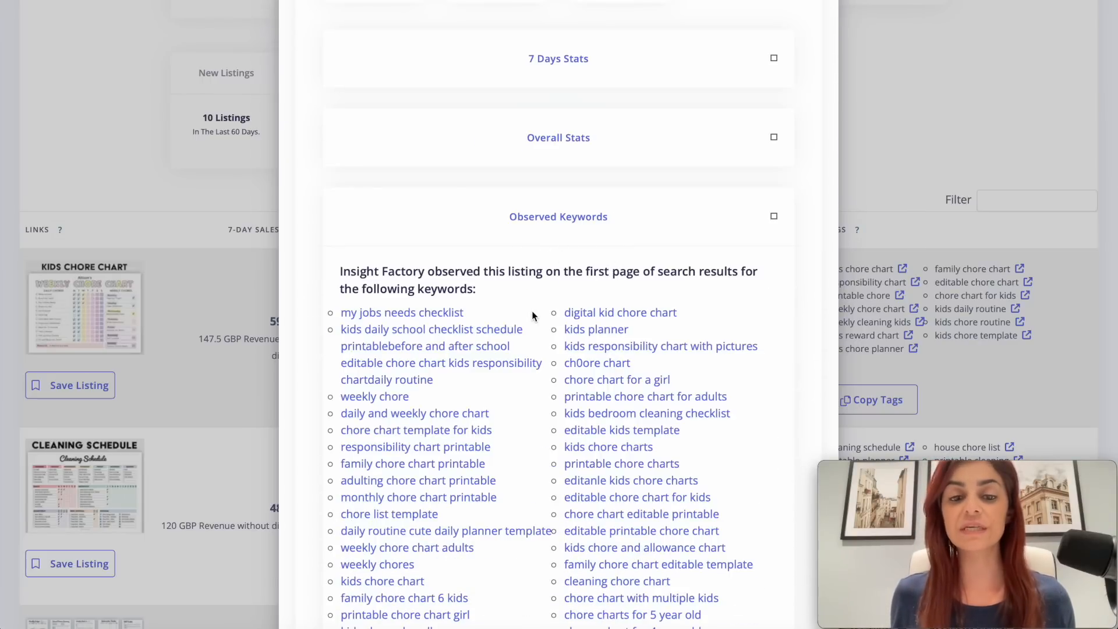
scroll(531, 315, down, 1)
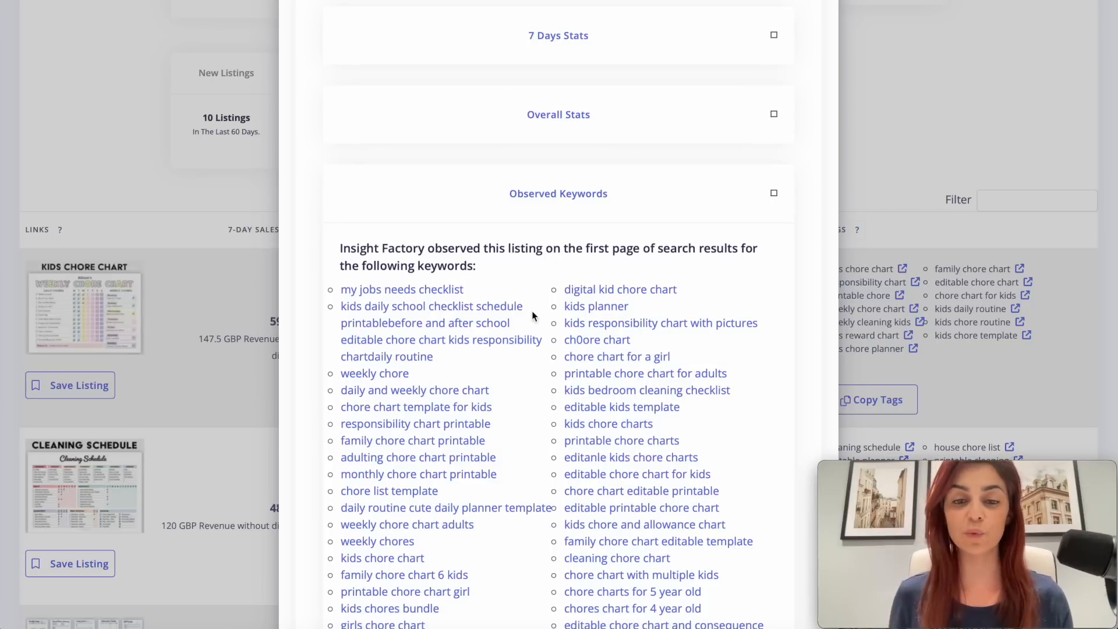
scroll(532, 315, down, 2)
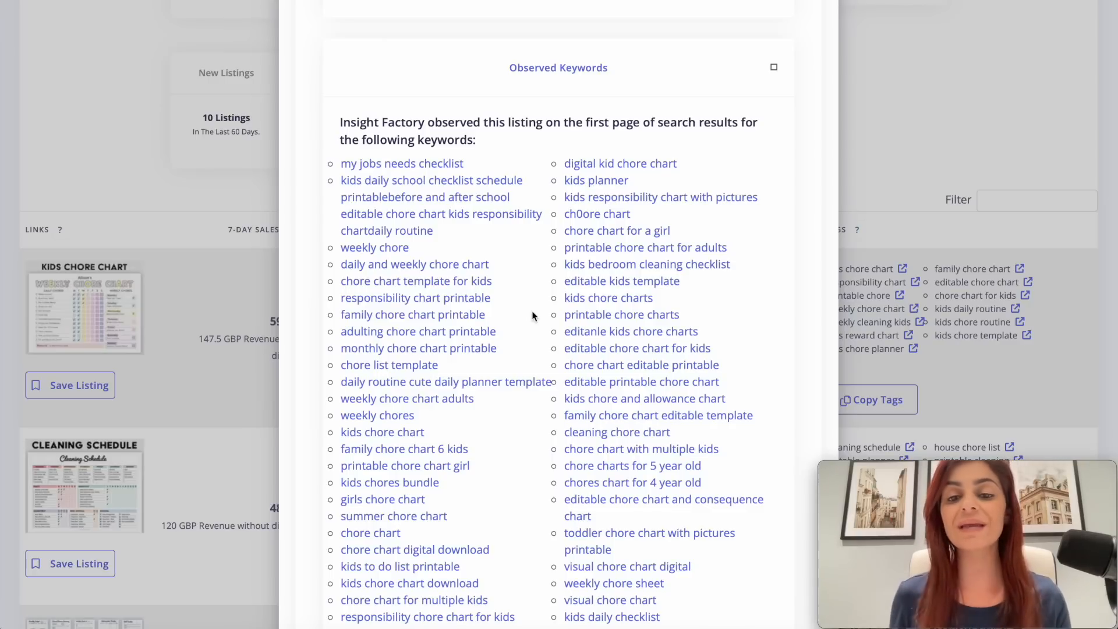
scroll(532, 315, down, 1)
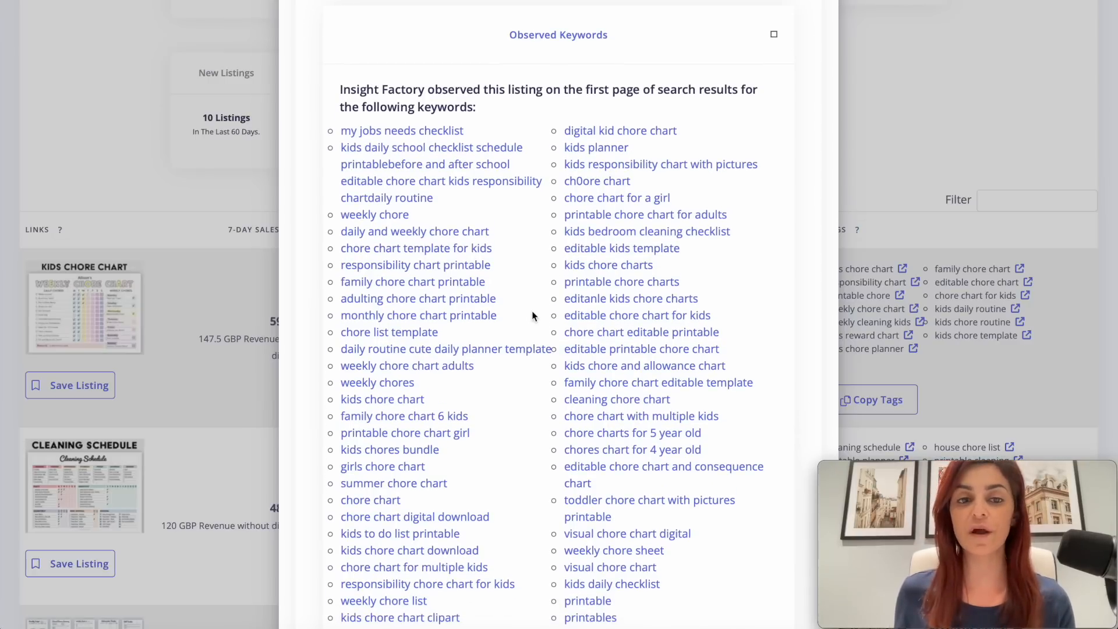
scroll(728, 239, up, 4)
scroll(728, 239, up, 5)
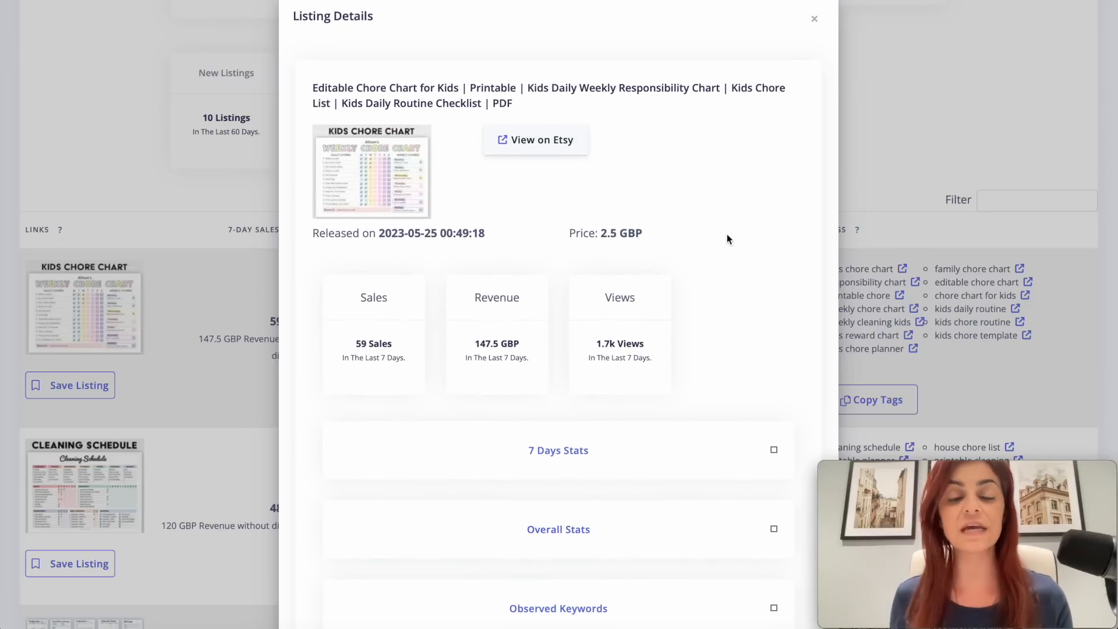
click(553, 145)
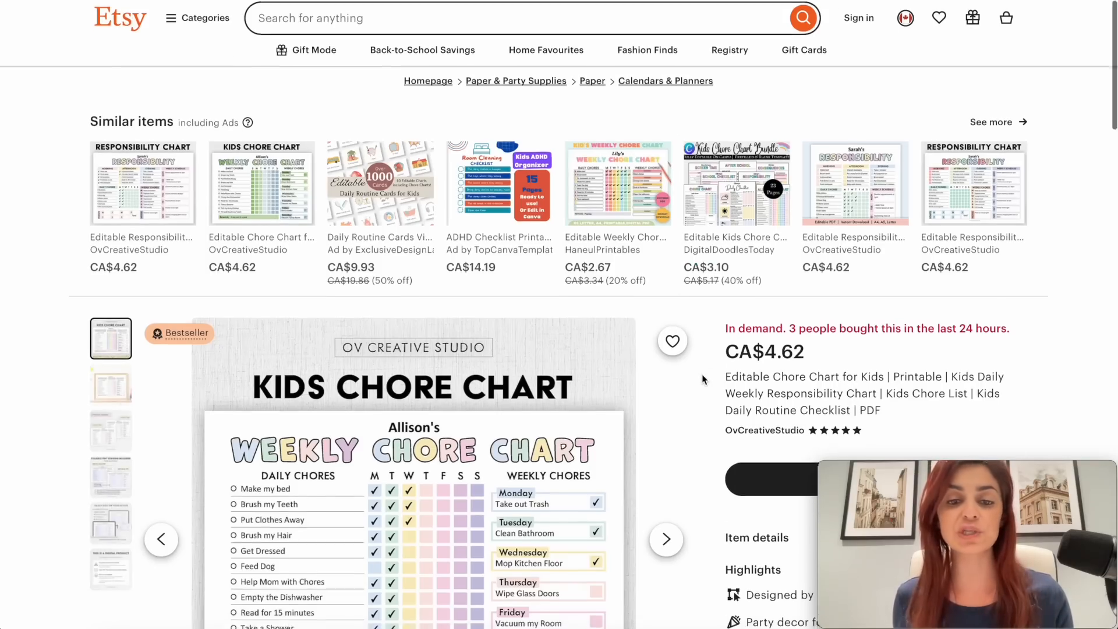
scroll(701, 373, down, 5)
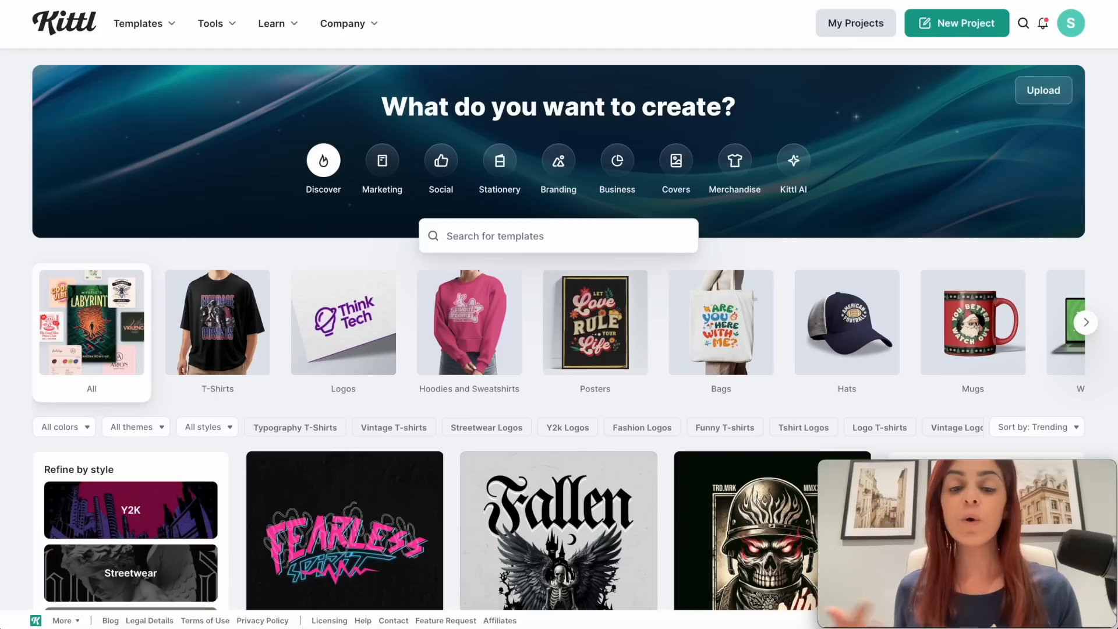
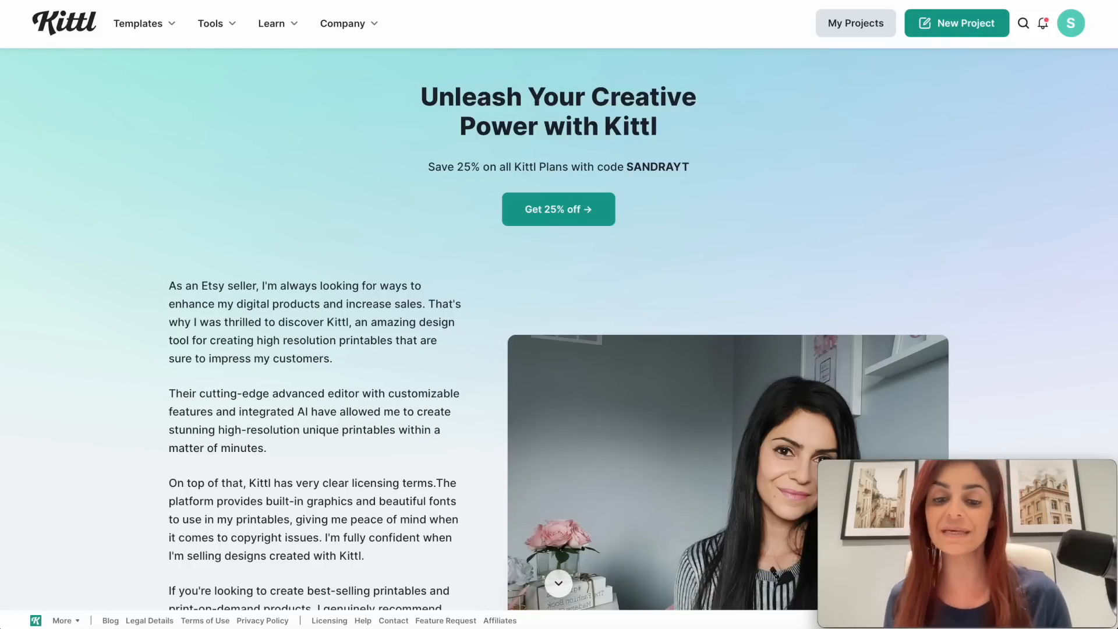
- Switch to Kittl, look over its feature overview, enter the template home page and start a new project
scroll(976, 247, down, 14)
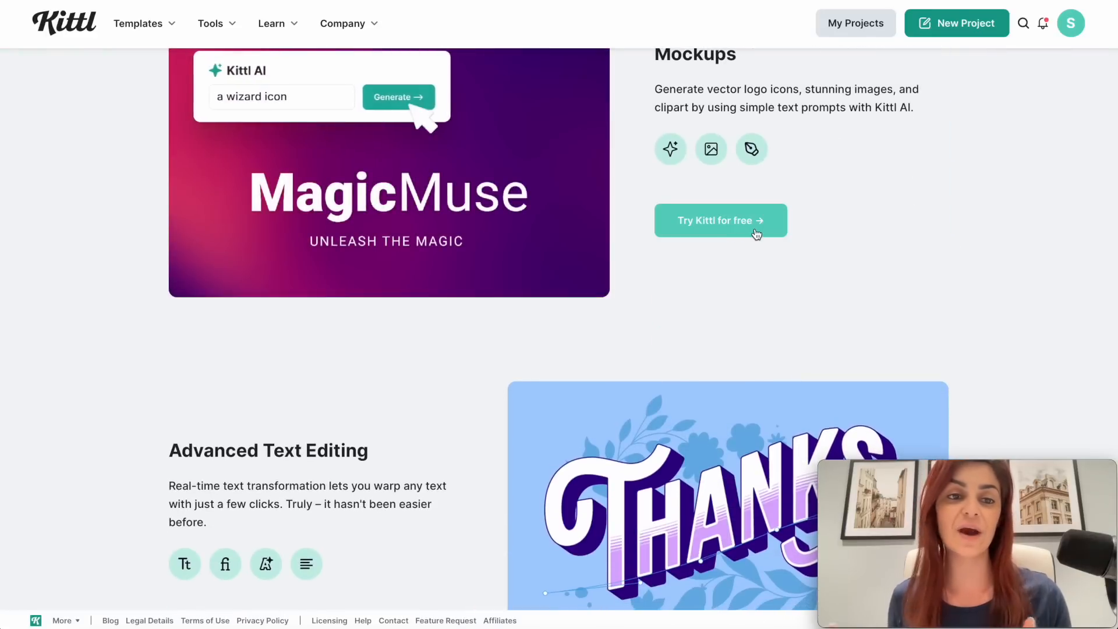
click(755, 232)
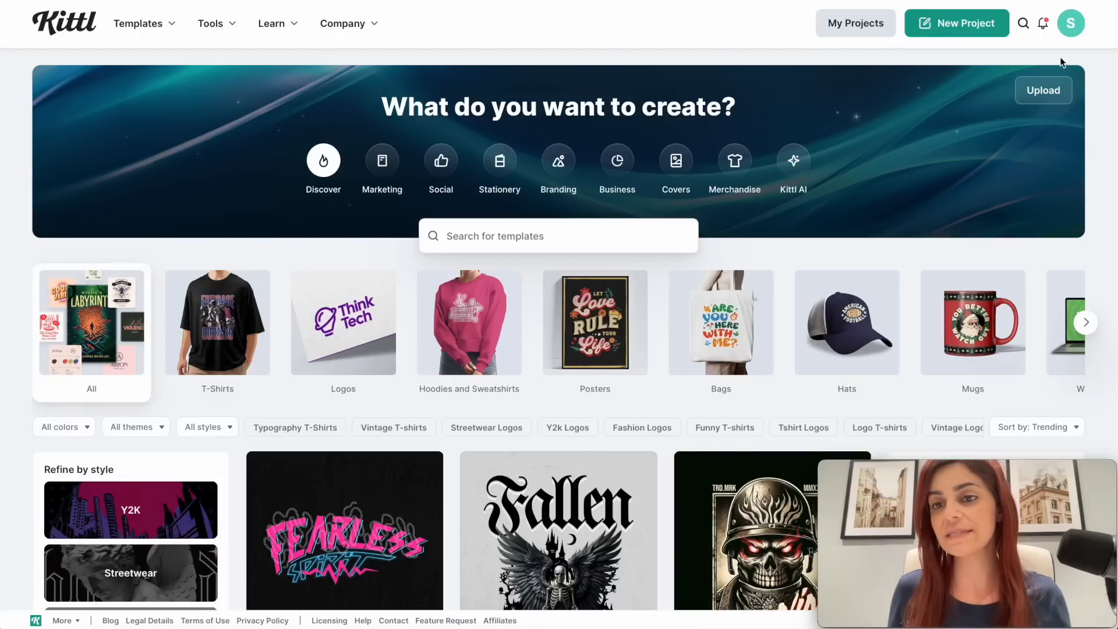
click(959, 31)
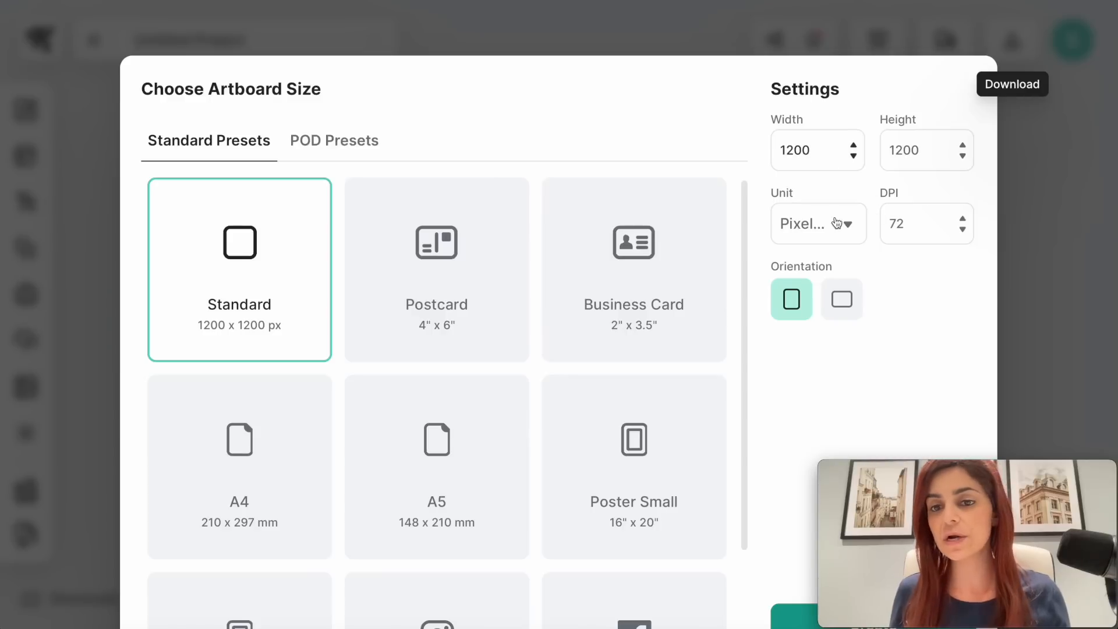
- Create a portrait artboard measuring 8.5 × 11 inches at 300 DPI
click(834, 222)
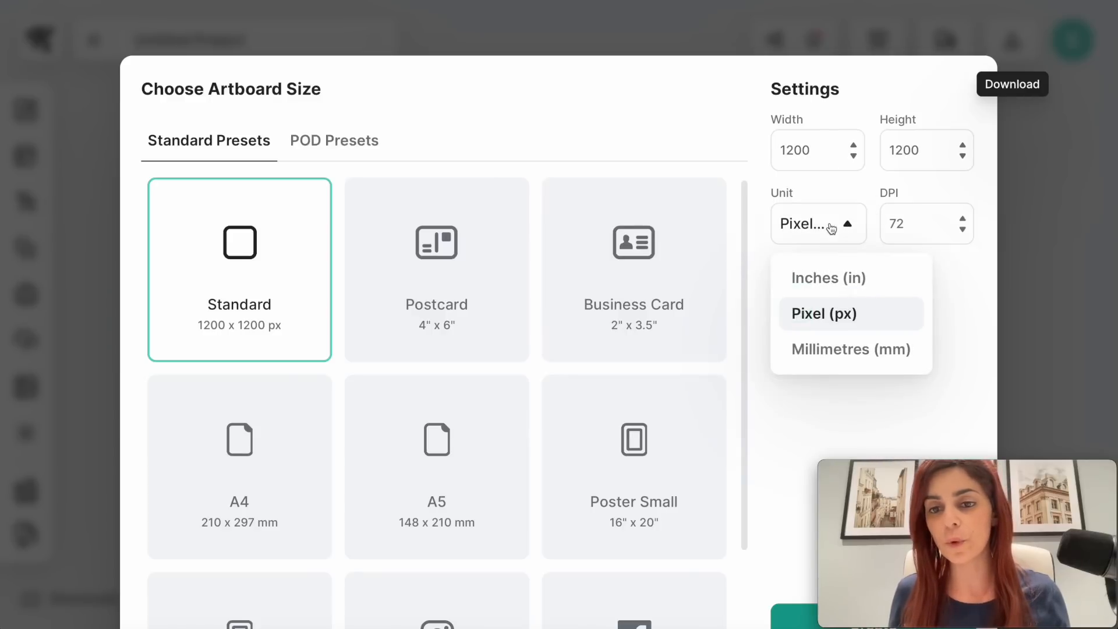
click(843, 279)
drag(815, 150, 763, 149)
text(8.5)
key(Tab)
text(11)
key(Tab)
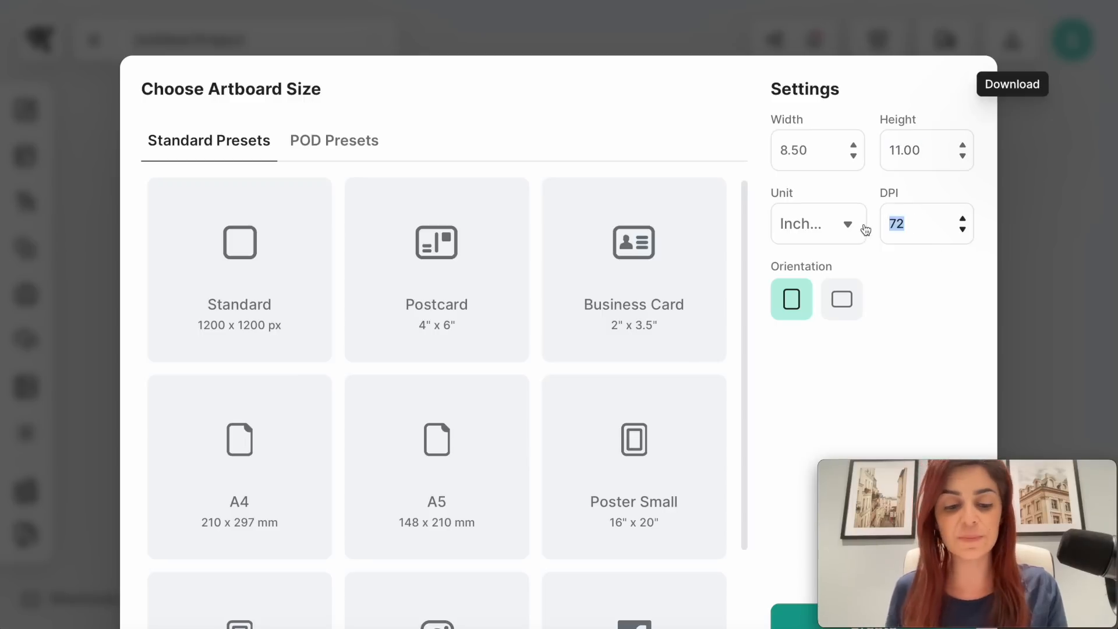
text(300)
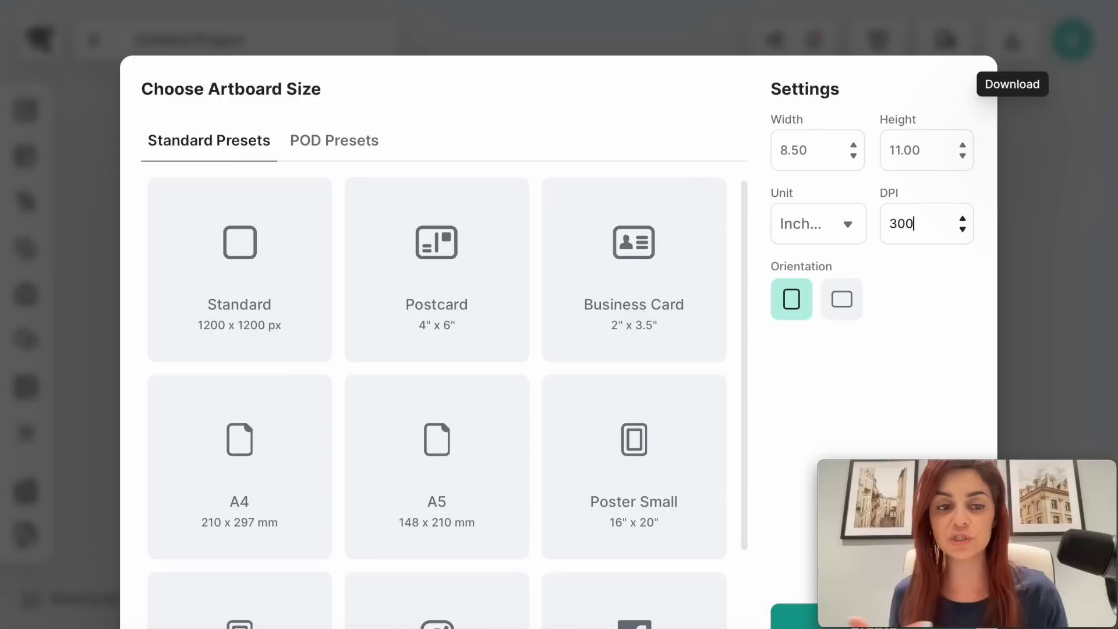
mouse_move(1040, 469)
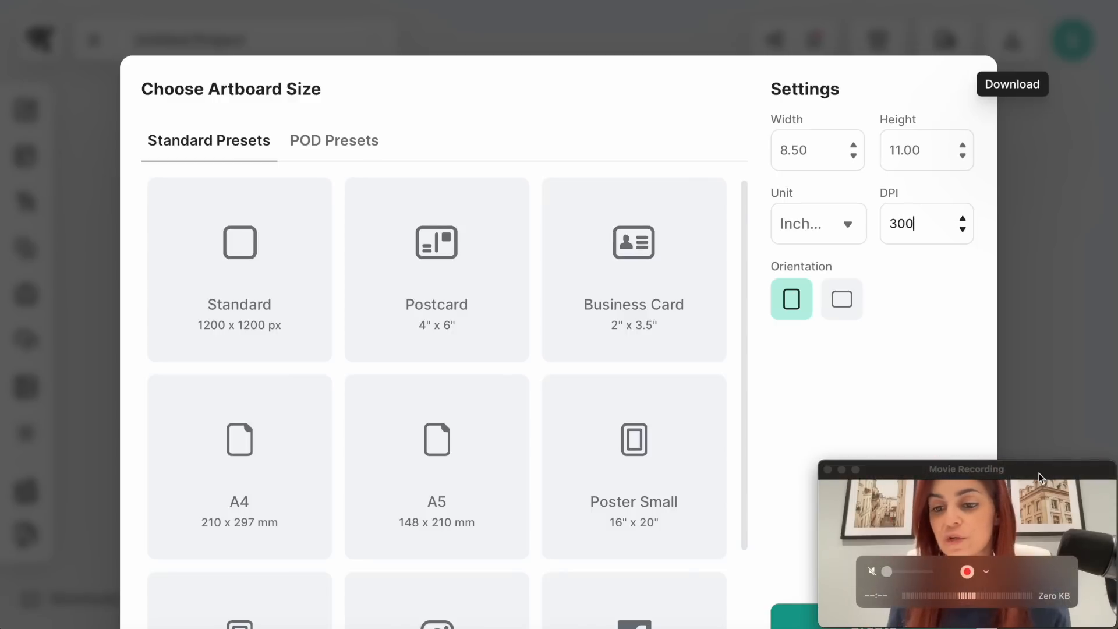
drag(1046, 472, 690, 469)
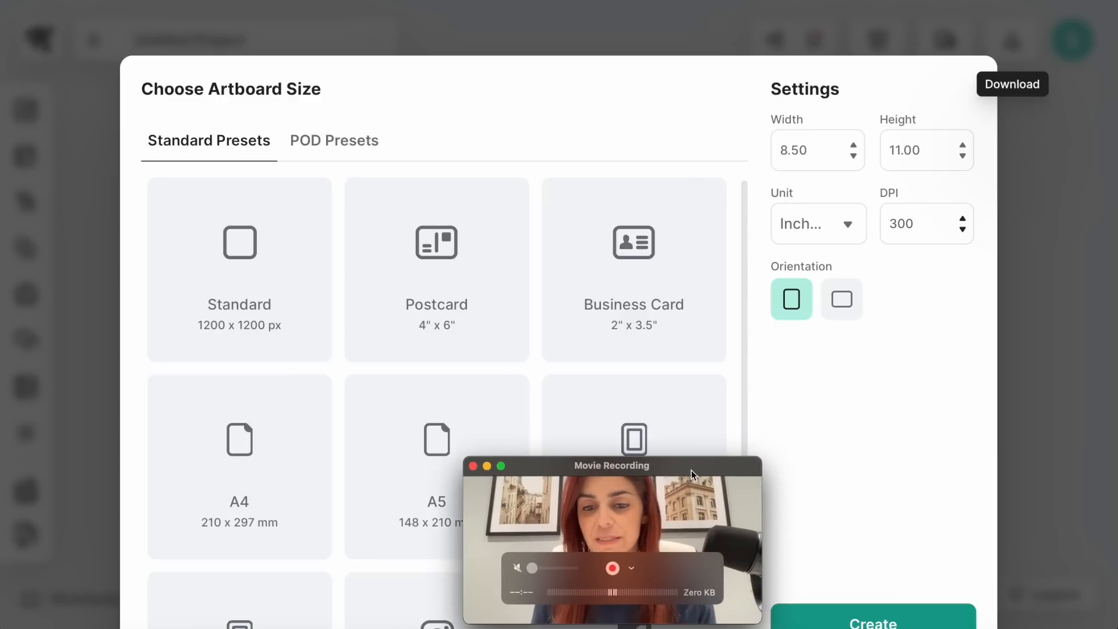
click(924, 621)
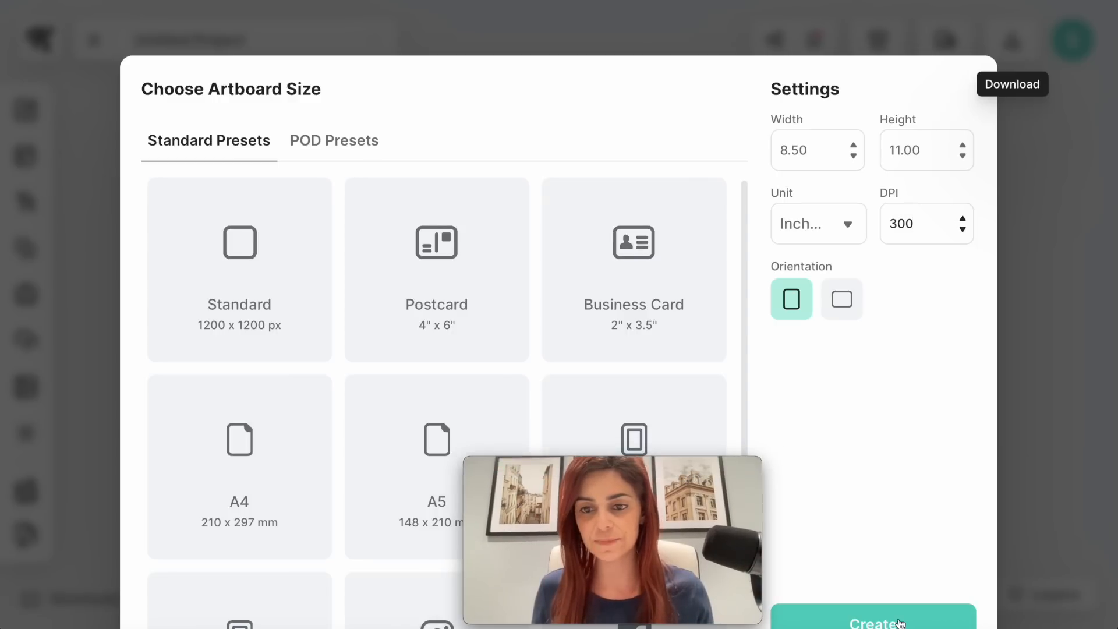
click(900, 622)
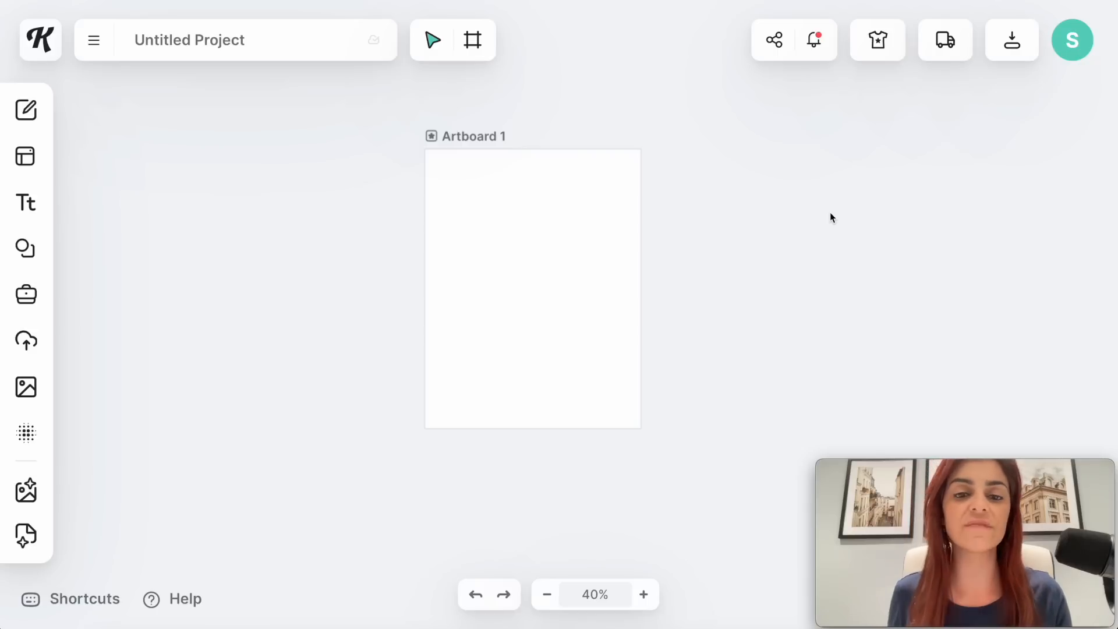
- Rename the artboard as "Reward Chart - letter size"
double_click(486, 136)
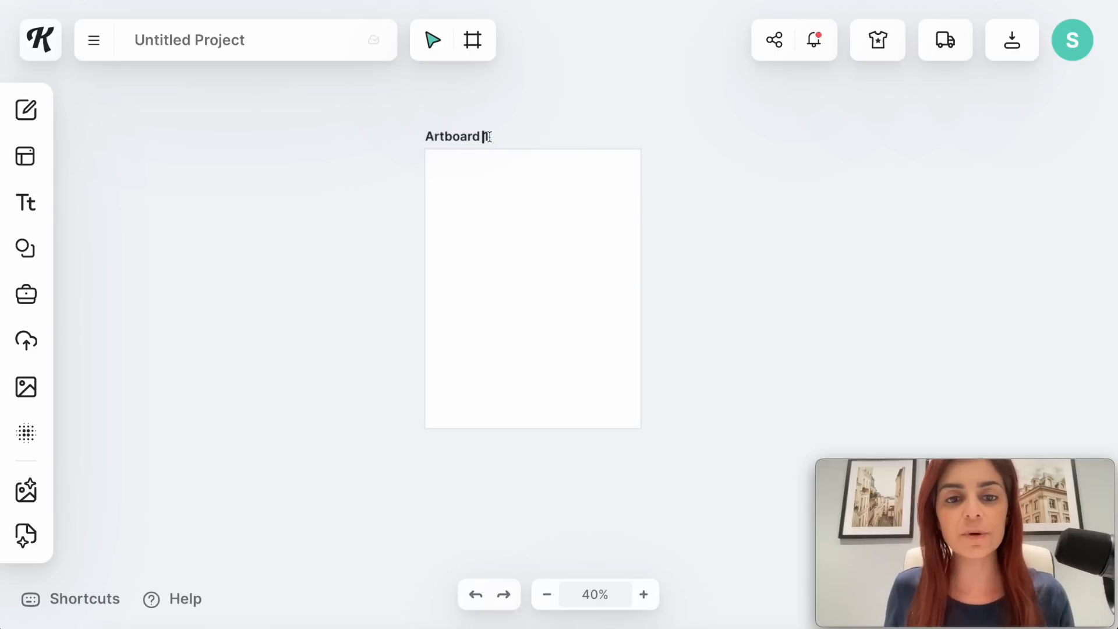
drag(490, 136, 438, 134)
text(Reward Chart - letter size)
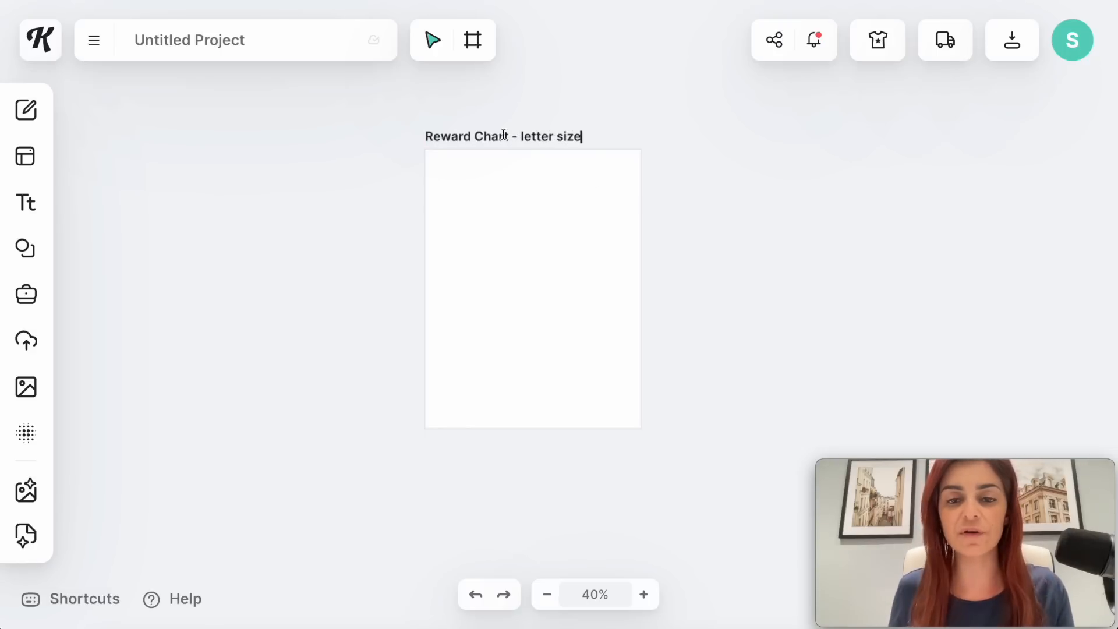
click(708, 215)
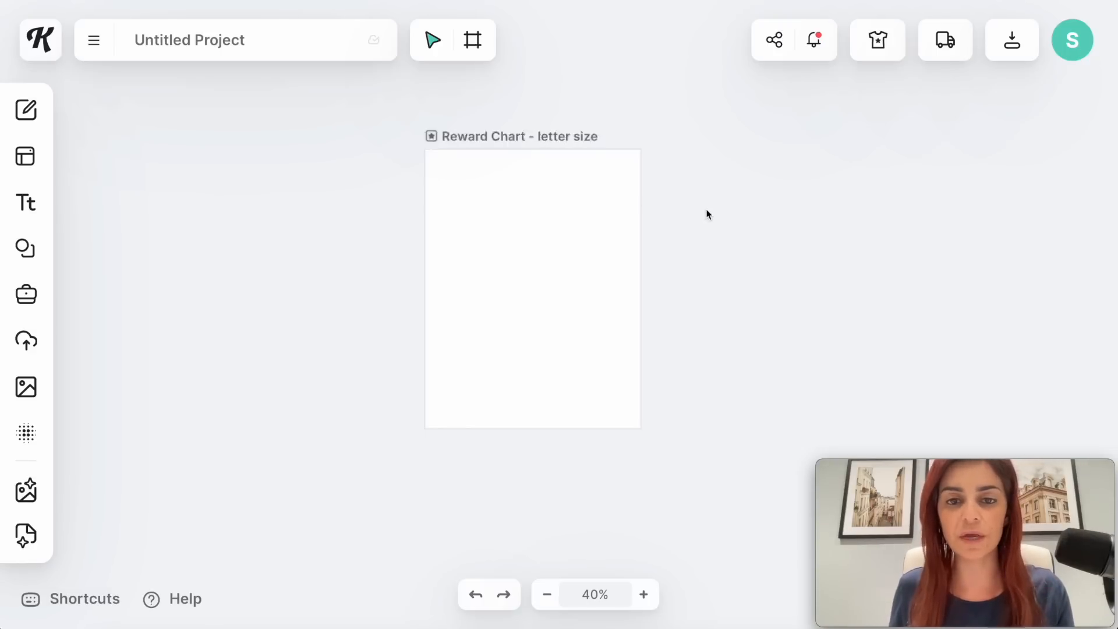
- Place the uploaded seven-colour pastel rainbow palette image in the middle of the artboard
scroll(708, 214, up, 4)
scroll(708, 214, left, 2)
scroll(708, 214, up, 1)
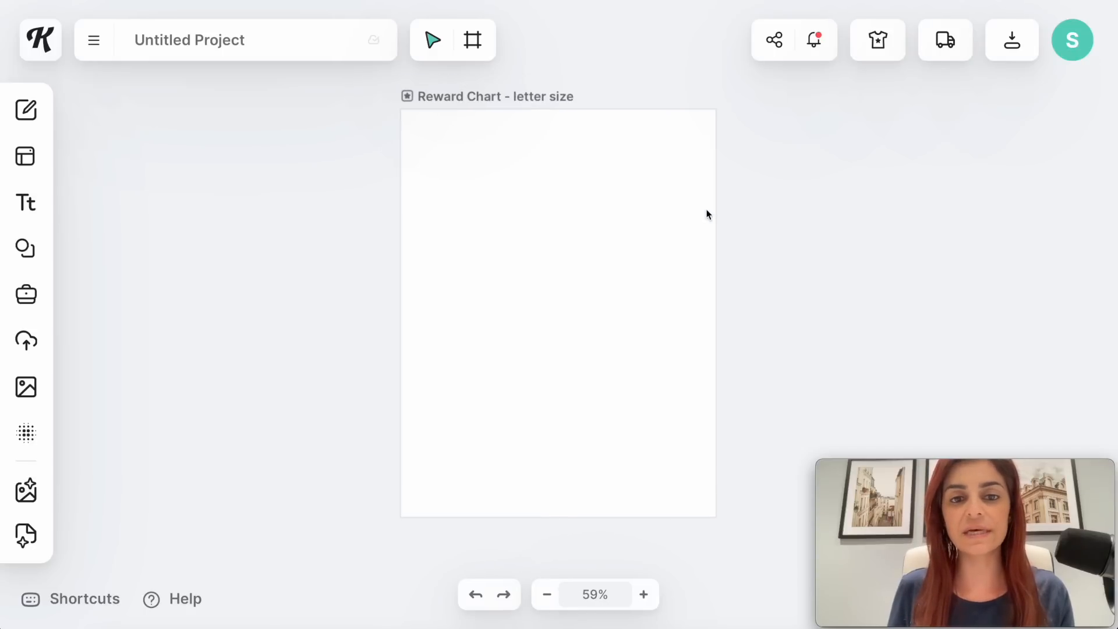
scroll(708, 215, right, 1)
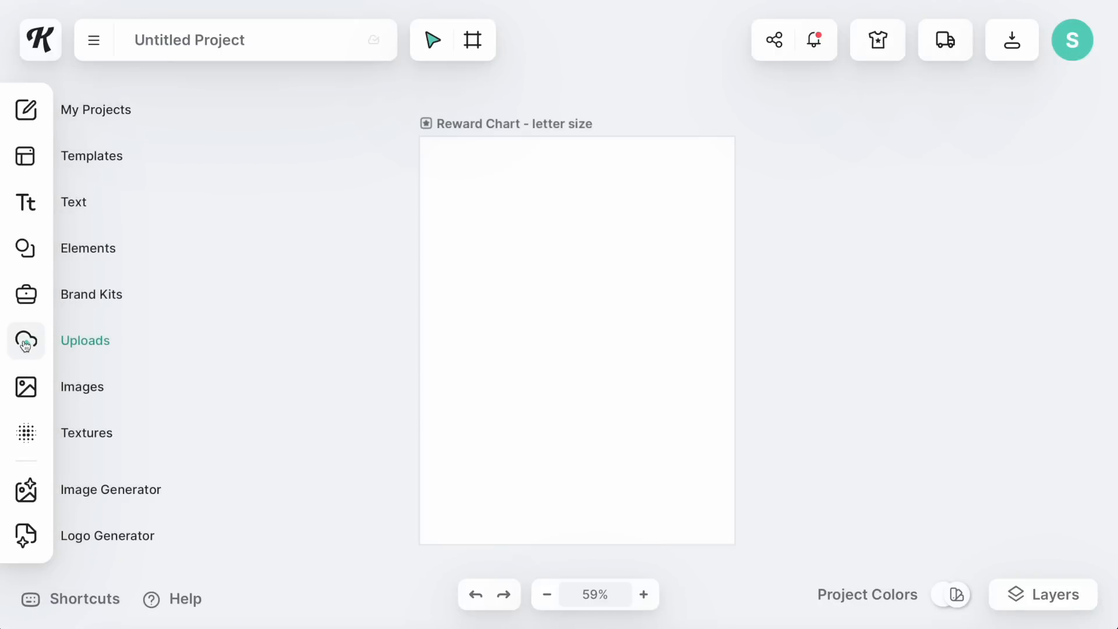
click(25, 343)
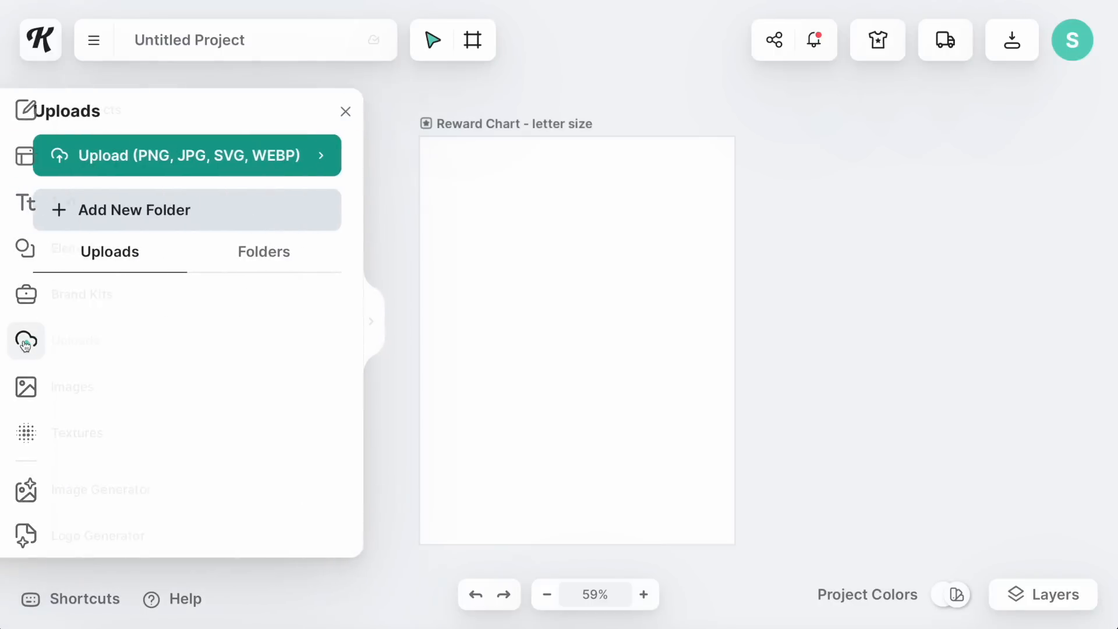
scroll(165, 364, down, 3)
drag(164, 364, 544, 352)
drag(570, 302, 583, 353)
click(692, 195)
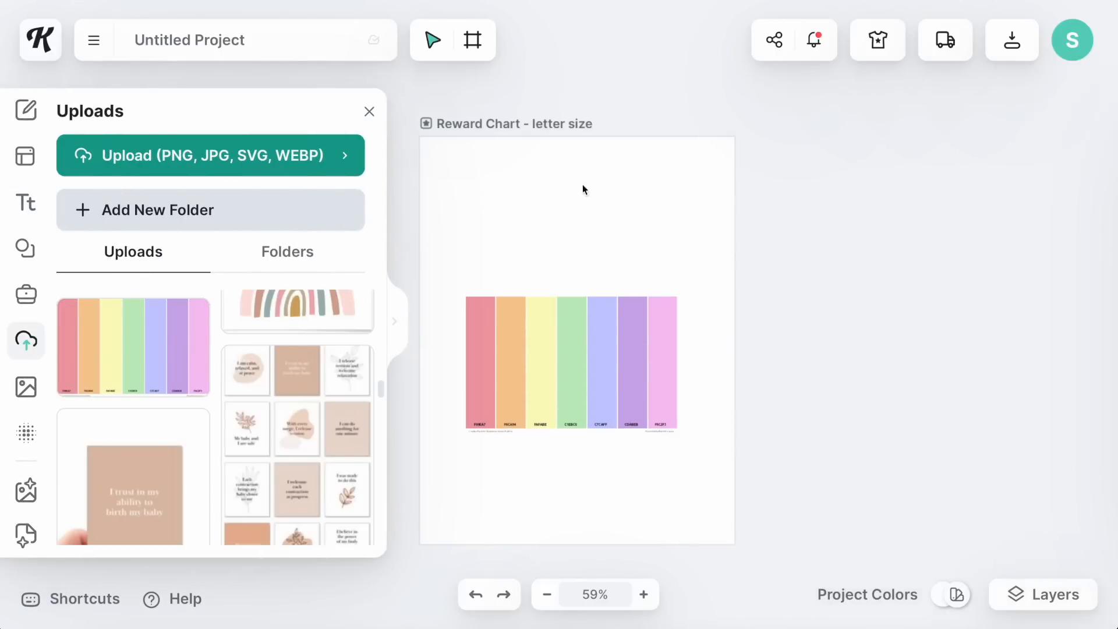
- Add a headline above the colour palette and change its text to "Reward"
click(26, 203)
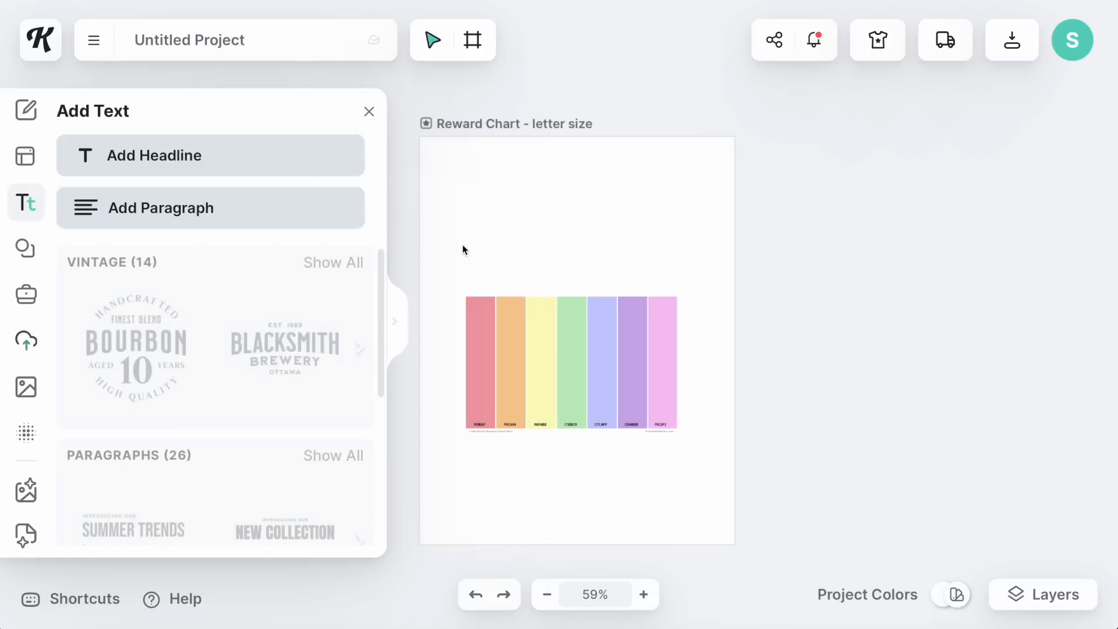
click(145, 156)
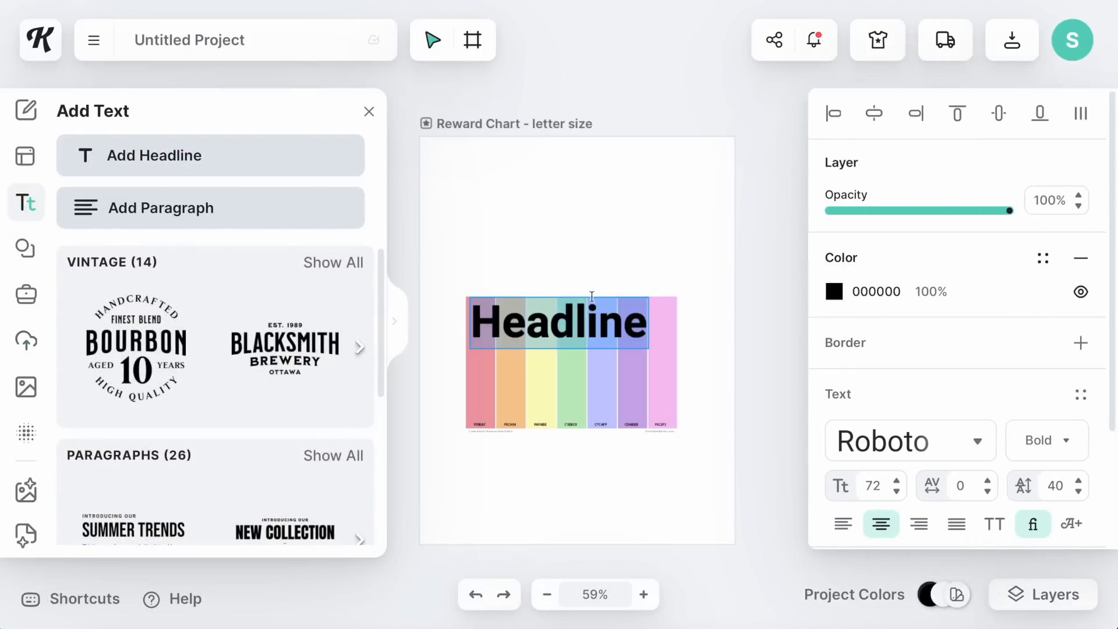
drag(585, 326, 581, 243)
double_click(581, 244)
text(Reward)
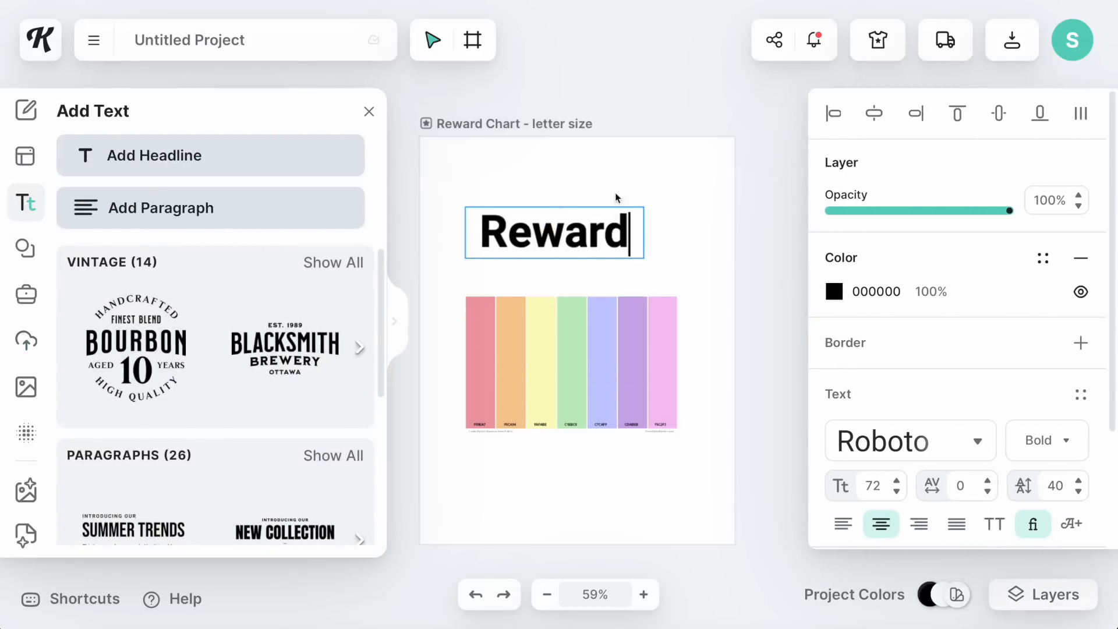
key(Escape)
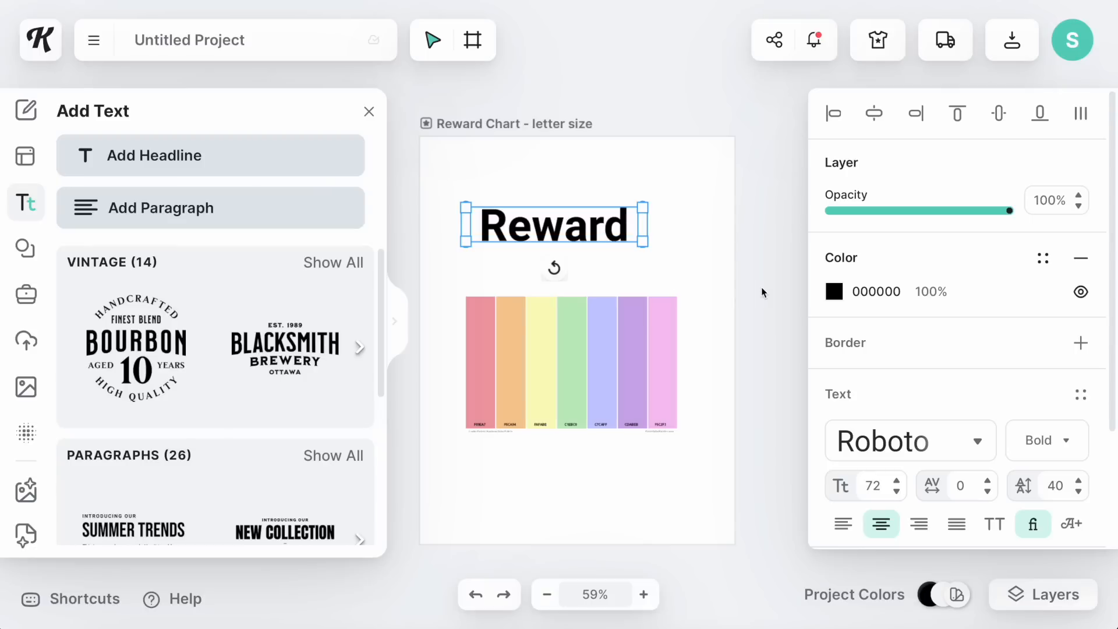
- Colour the "Reward" headline with the pink sampled from the palette and add a black border with a weight of 2.60
click(836, 293)
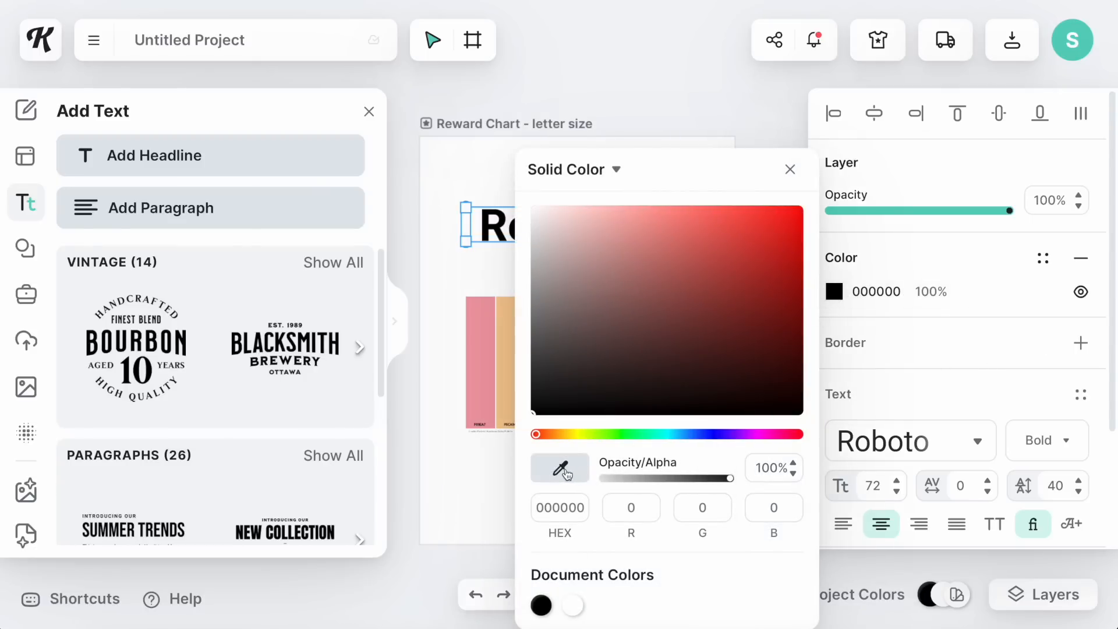
click(482, 335)
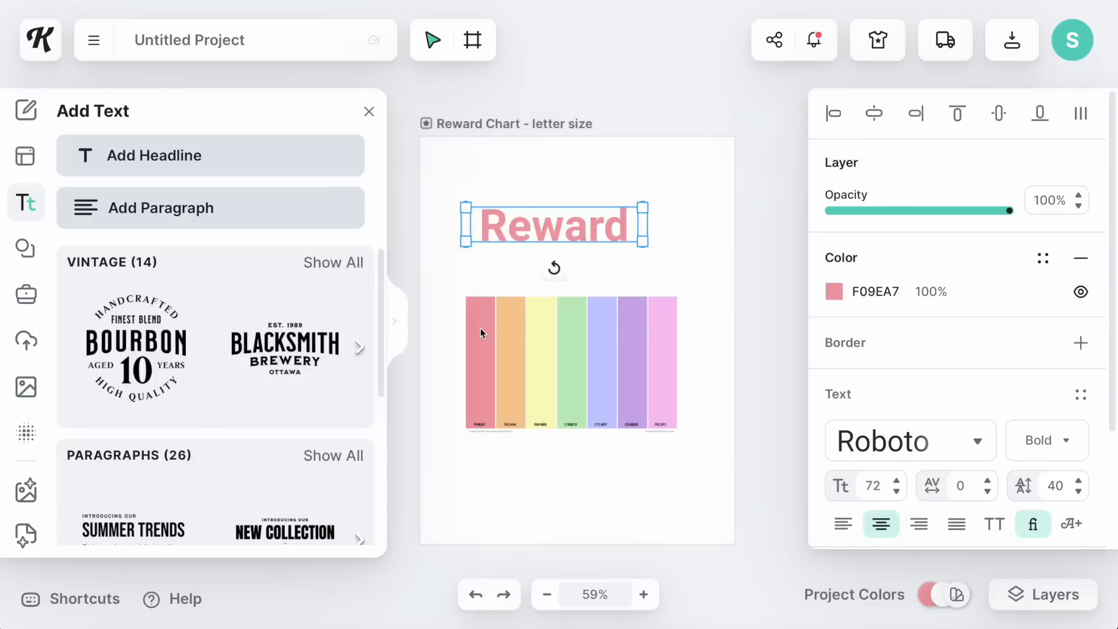
click(1080, 343)
drag(836, 431, 832, 429)
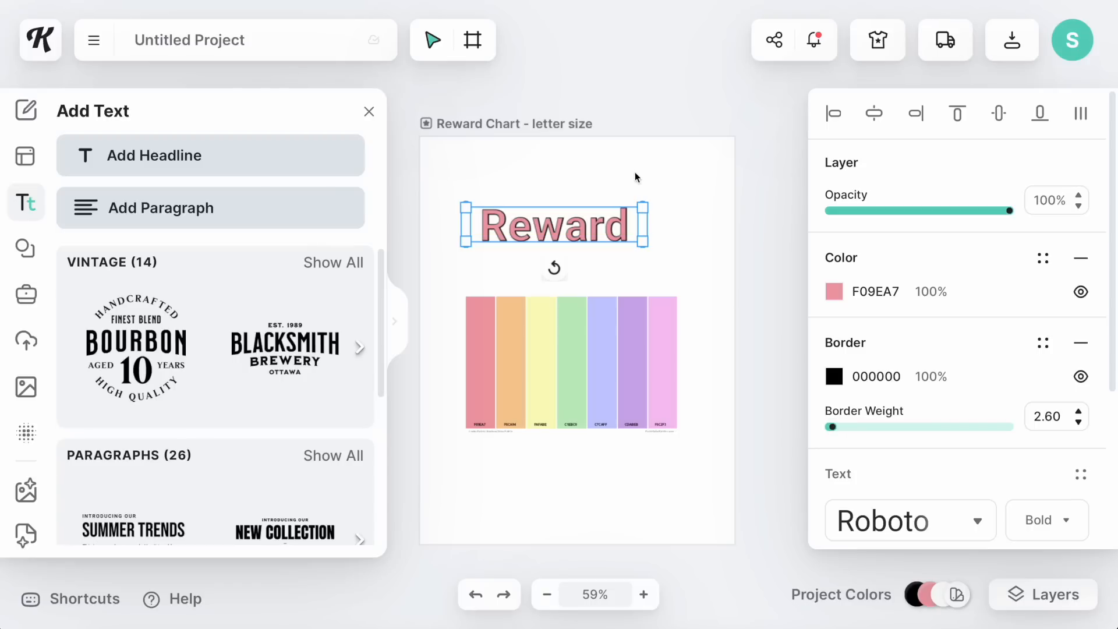
- Set the "Reward" headline in Luckiest Guy, move it near the artboard's upper edge and scale it down slightly
click(912, 512)
click(691, 414)
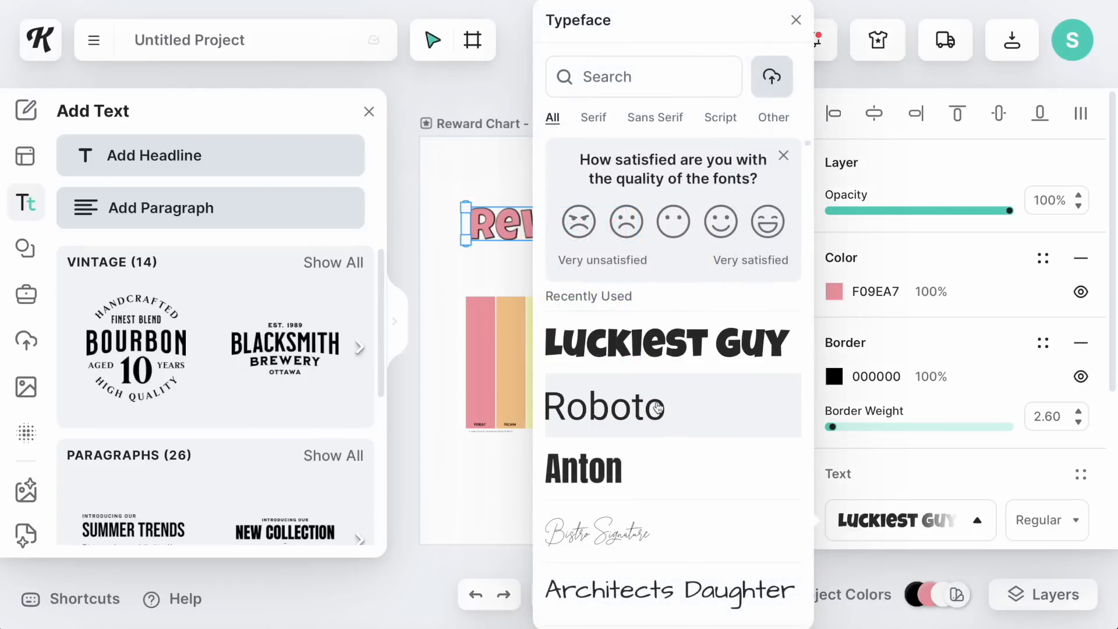
click(501, 173)
drag(566, 223, 544, 179)
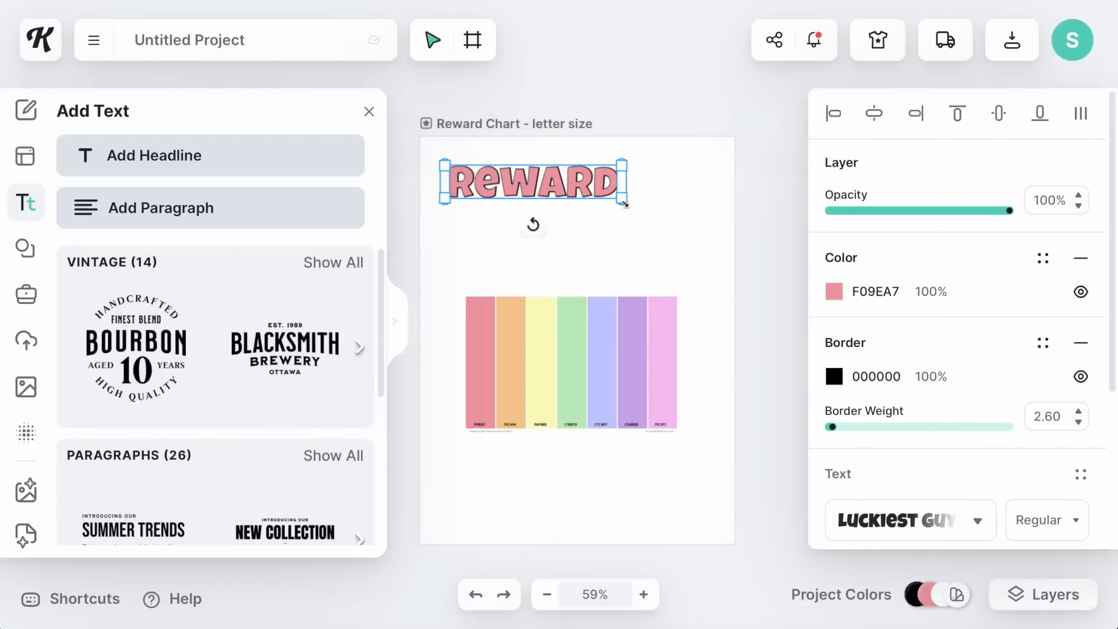
click(617, 216)
- Add a second headline reading "chart" beside the word "Reward" and set it in the Bistro Signature font
click(132, 168)
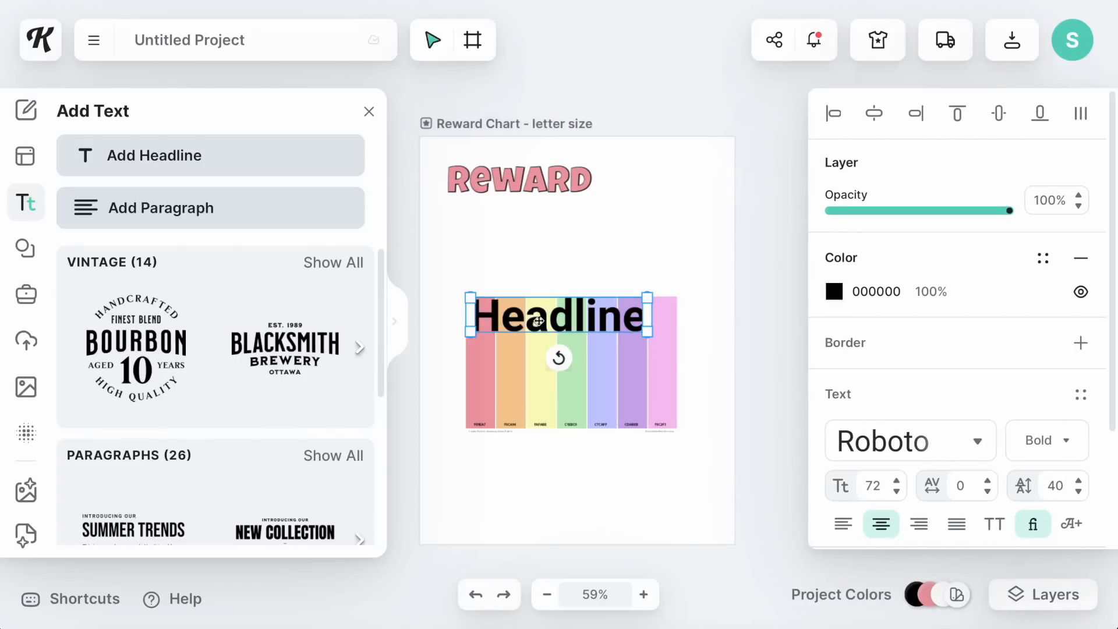
drag(532, 320, 626, 230)
click(625, 230)
double_click(625, 230)
text(chart)
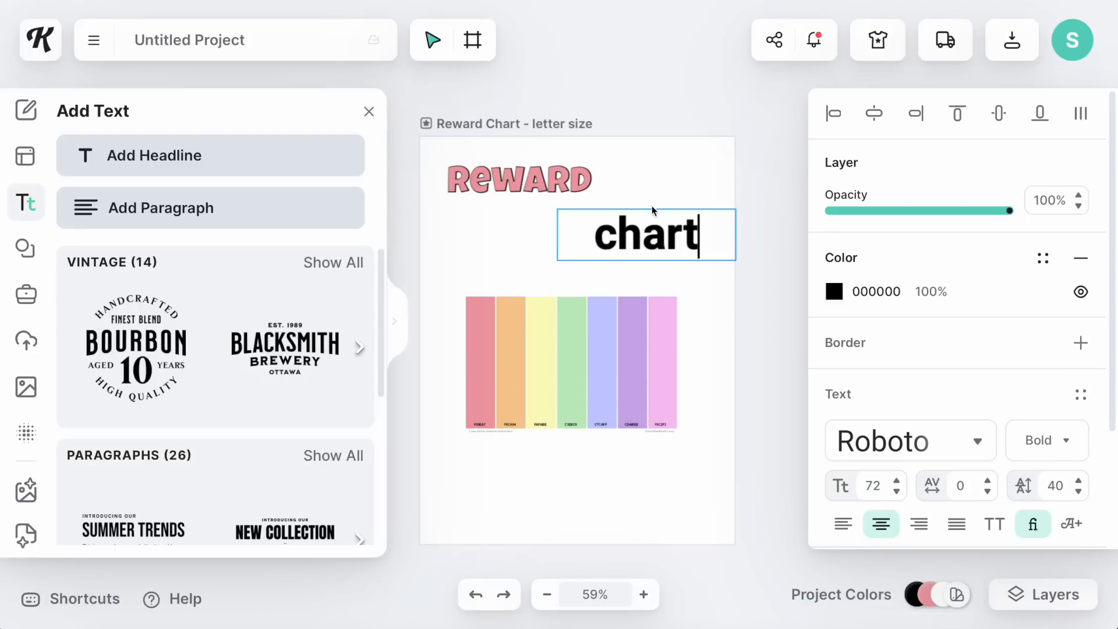
key(Escape)
drag(636, 237, 639, 180)
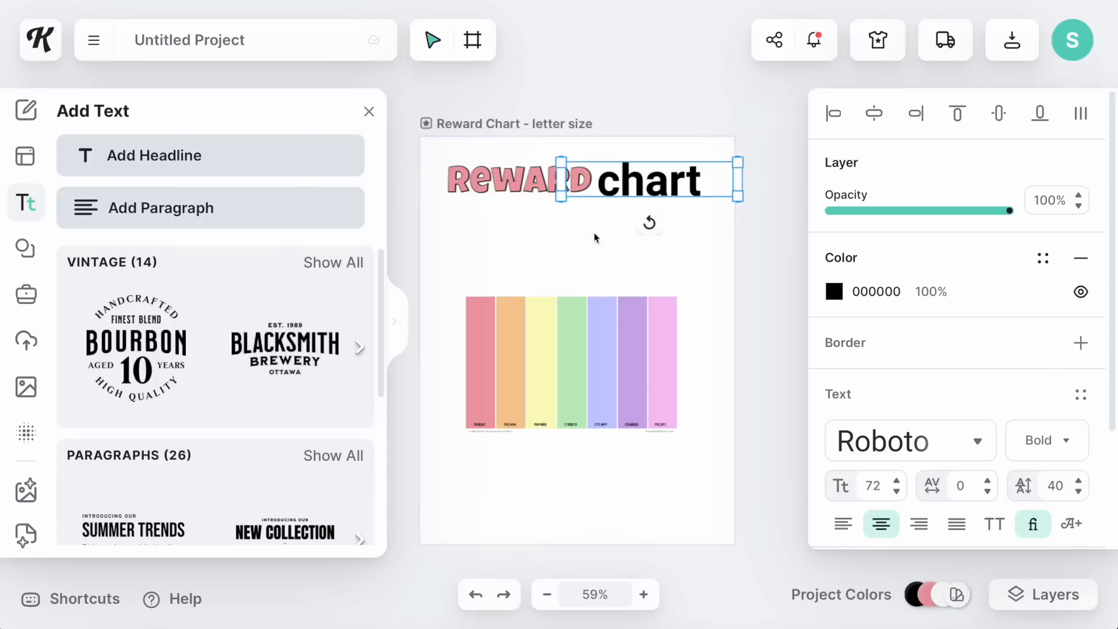
click(912, 447)
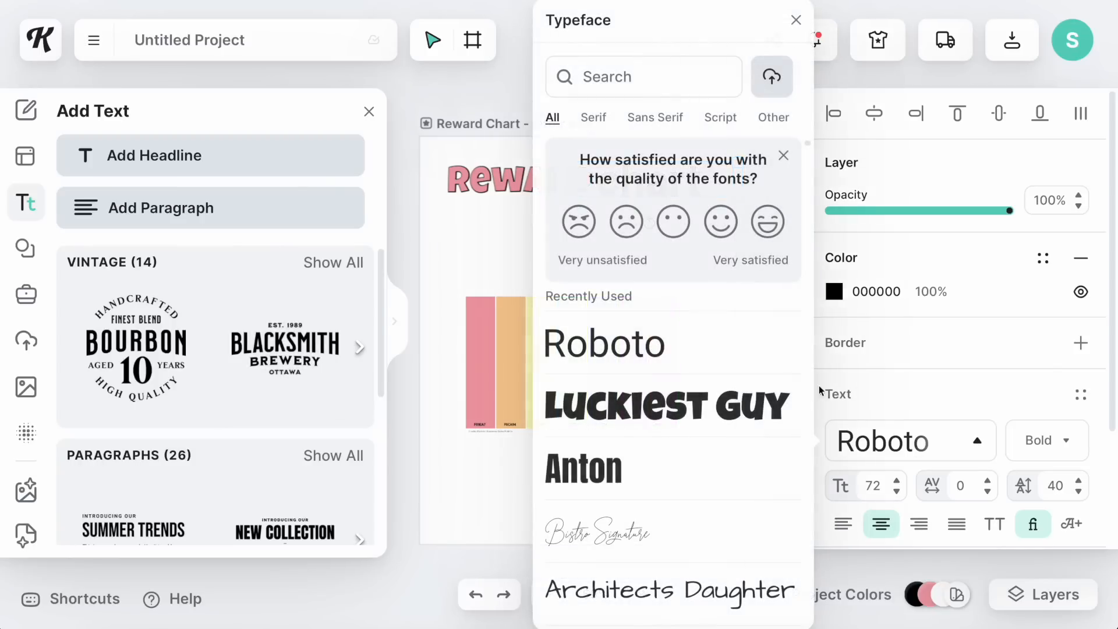
click(625, 532)
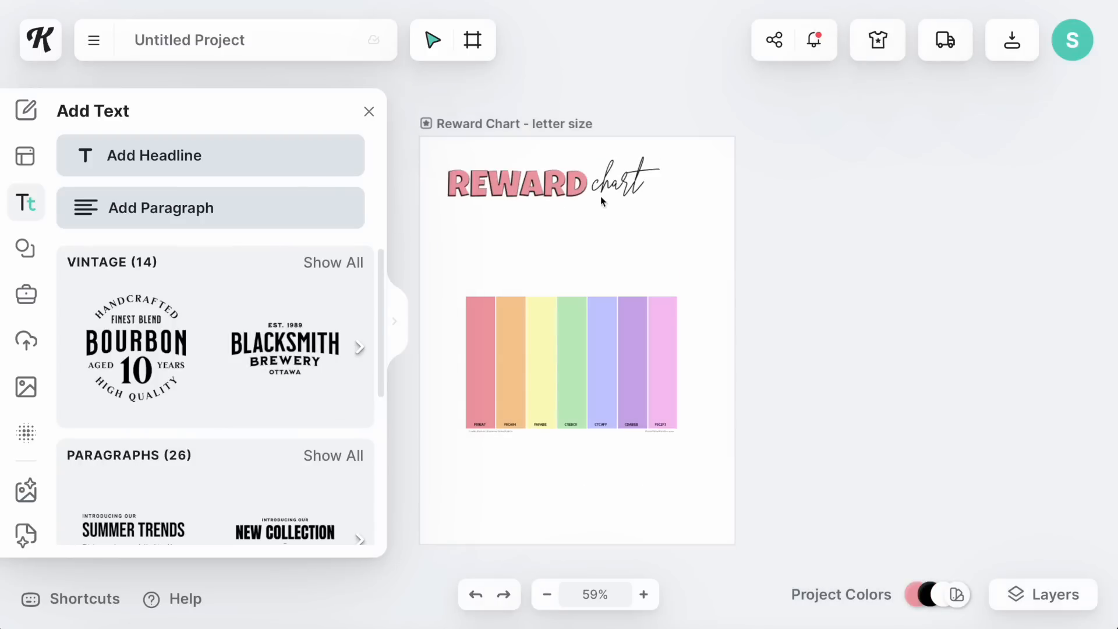
- Select both title words together and centre them horizontally on the artboard
drag(622, 213, 541, 174)
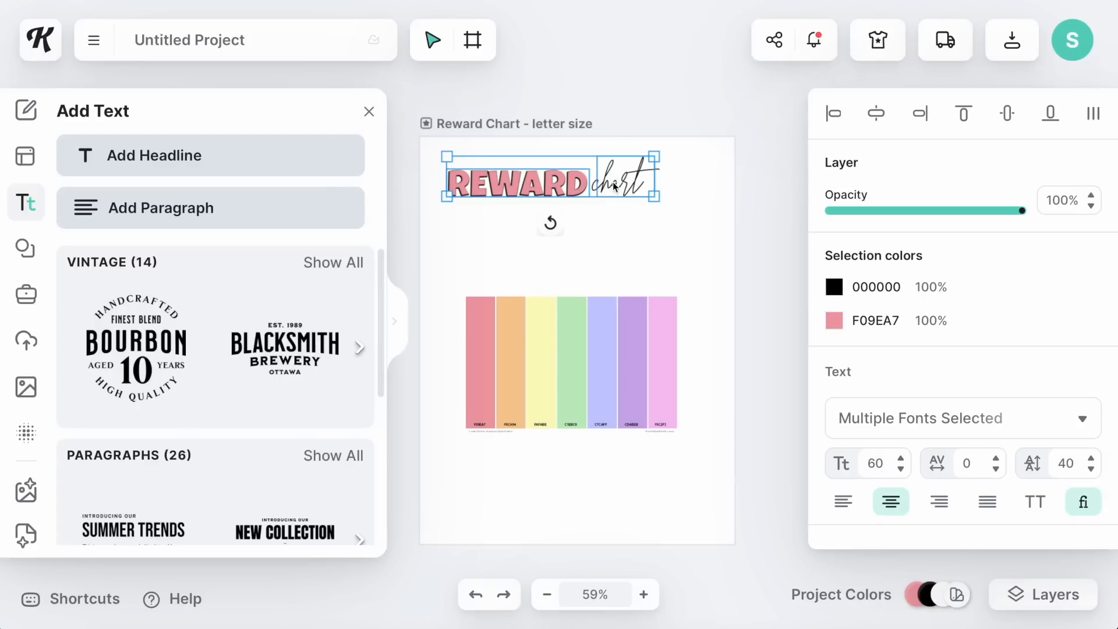
drag(614, 186, 619, 186)
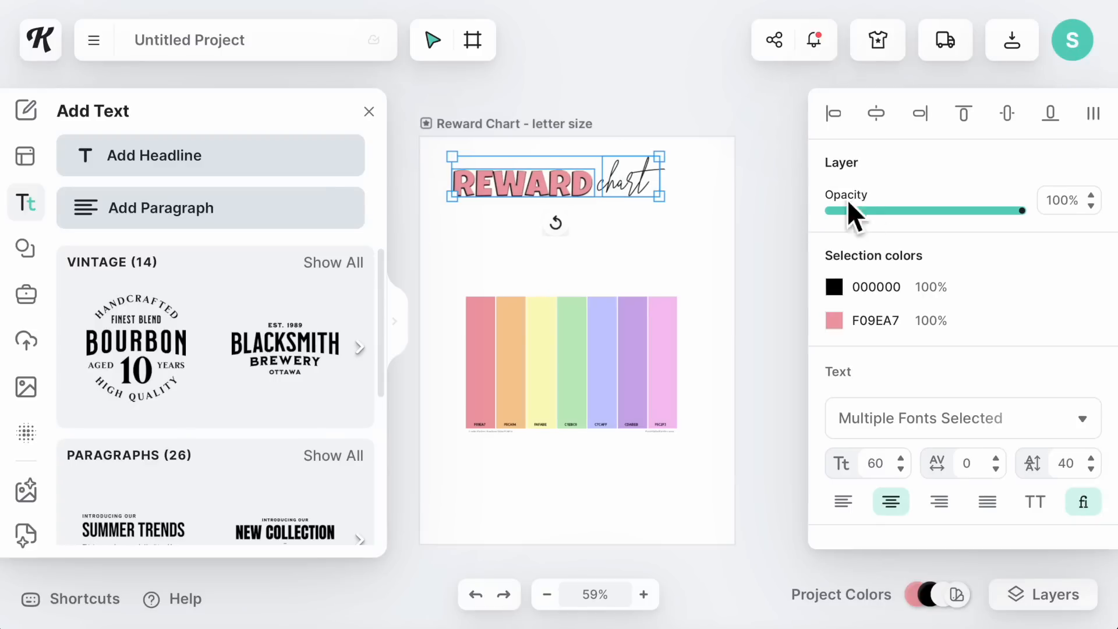
click(877, 114)
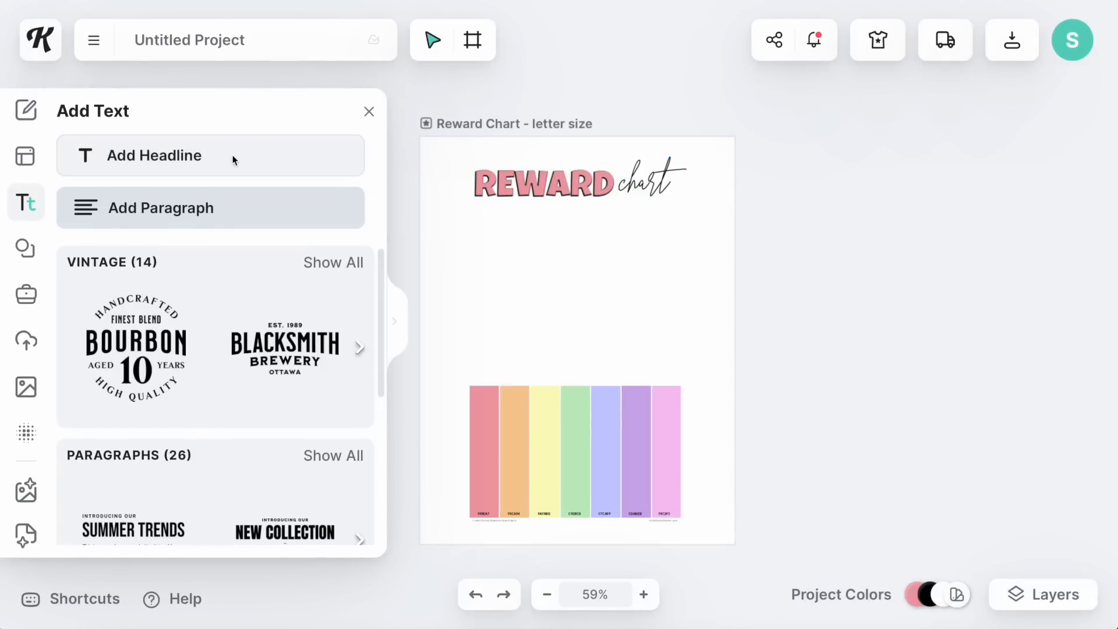
- Add a headline reading "tasks", scale it down to about size 30 and place it below the title near the artboard's left edge
click(233, 156)
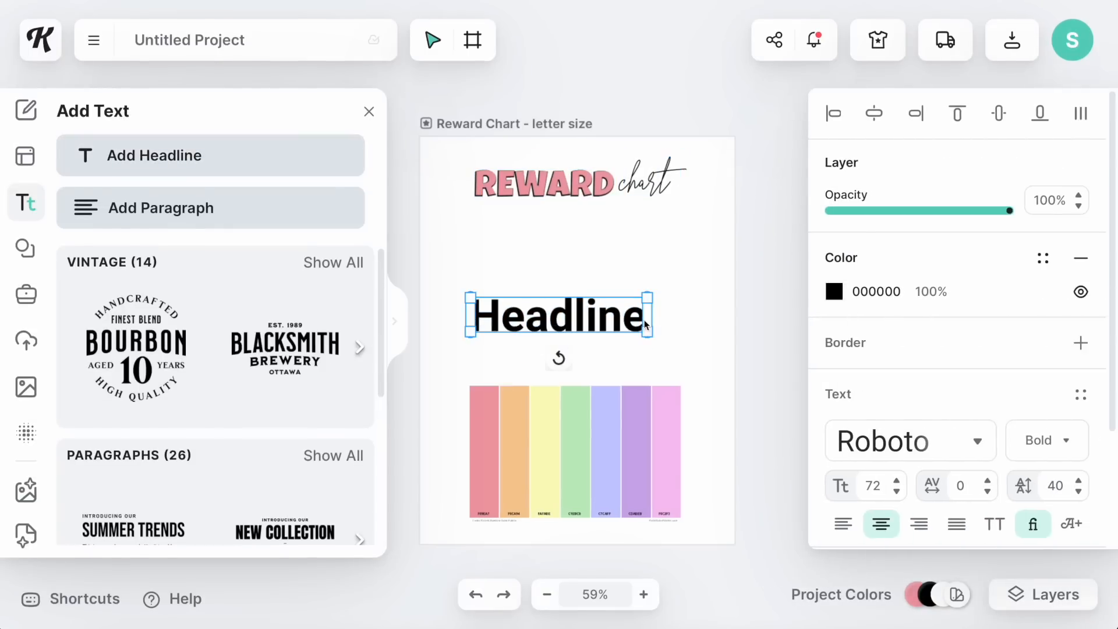
click(652, 345)
drag(647, 332, 500, 241)
double_click(500, 241)
text(tasks)
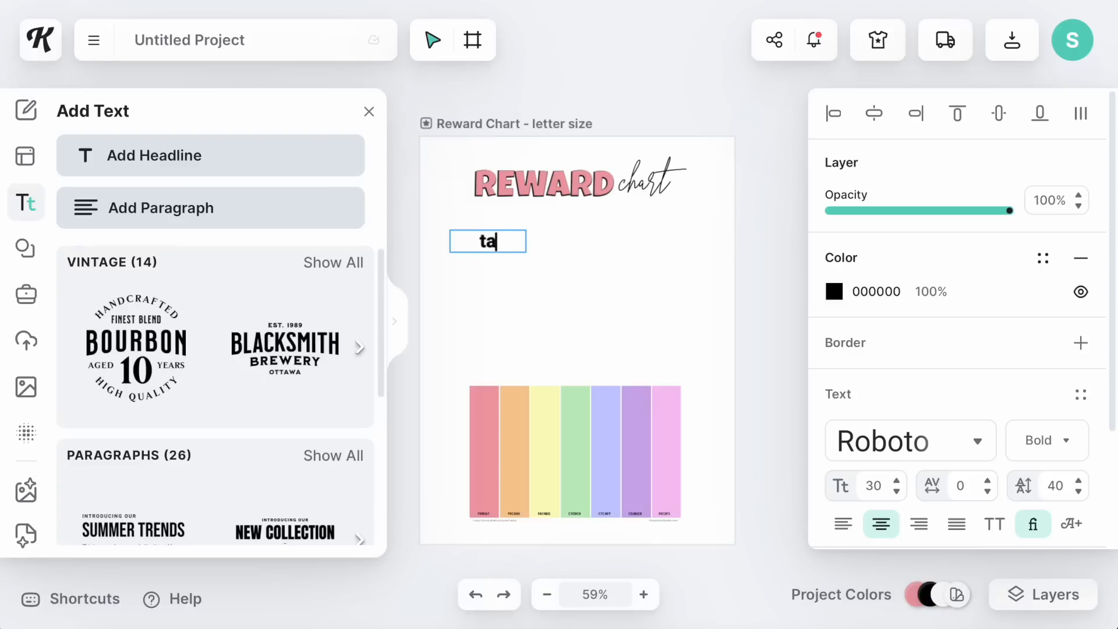
click(530, 232)
drag(496, 239, 490, 225)
- Duplicate the "tasks" heading, change the copy to "M" and place it beside the original on the same row
scroll(490, 225, up, 4)
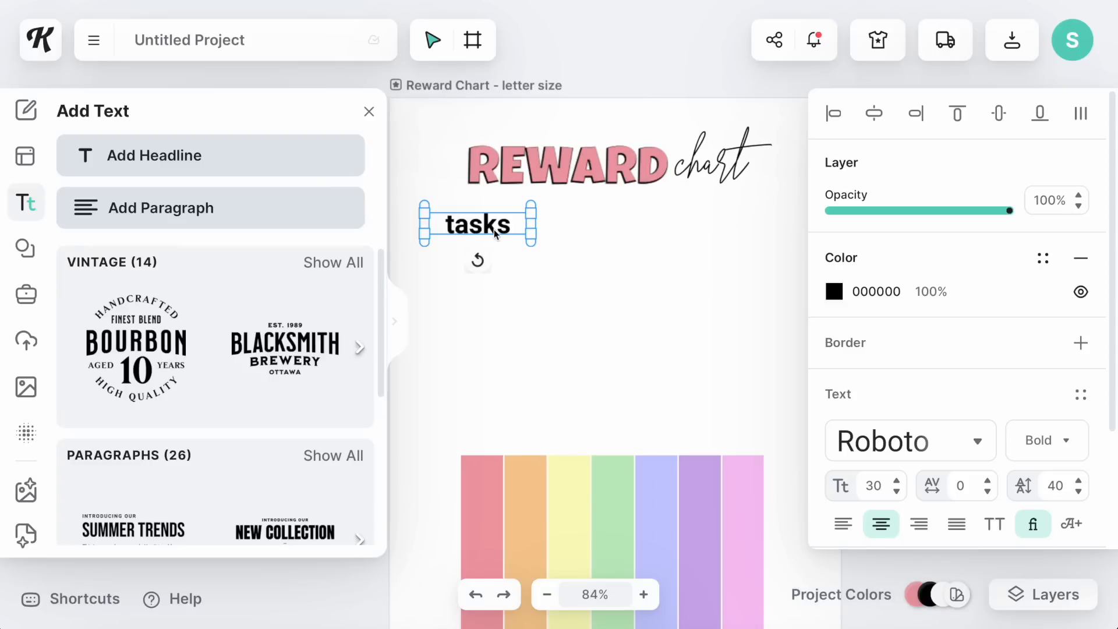
key(ctrl+c)
key(ctrl+v)
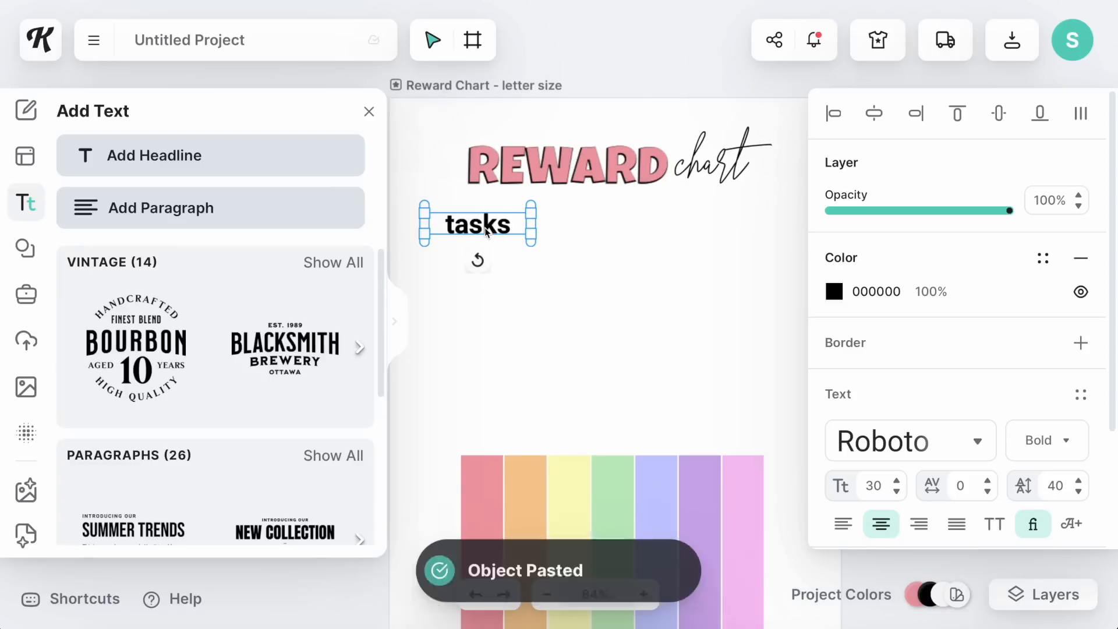
drag(546, 228, 587, 229)
double_click(588, 230)
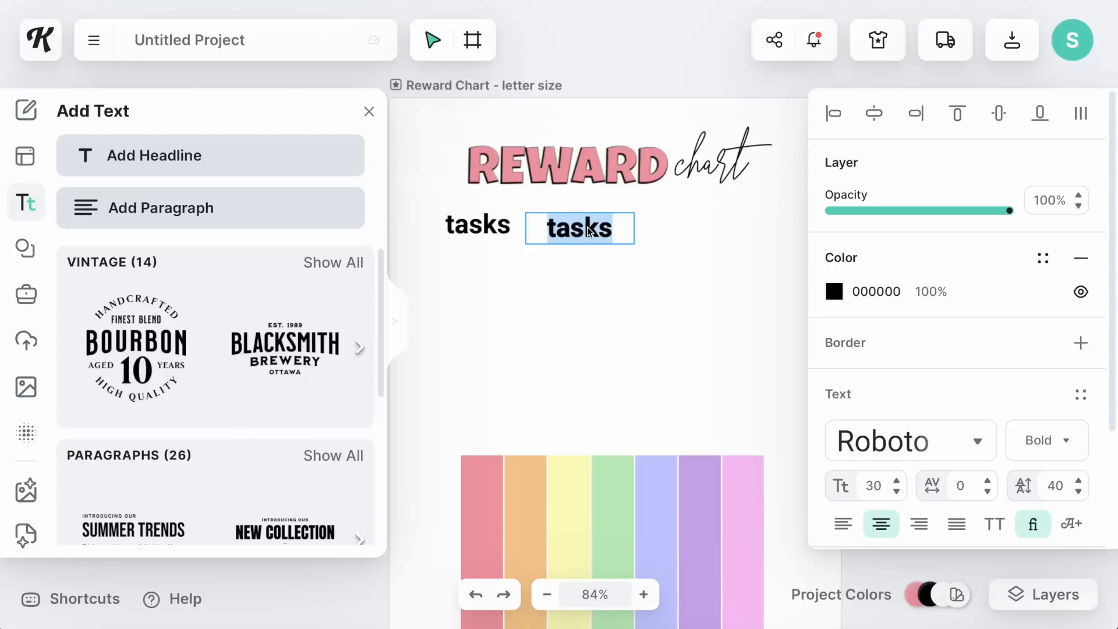
text(M)
click(666, 267)
drag(580, 229, 551, 227)
- Add further heading copies along the row for T, W, T, F, S, S and POINTS
key(ctrl+v)
drag(551, 227, 586, 227)
double_click(586, 228)
text(T)
key(ctrl+v)
double_click(614, 227)
text(W)
double_click(656, 227)
text(T)
double_click(681, 227)
text(F)
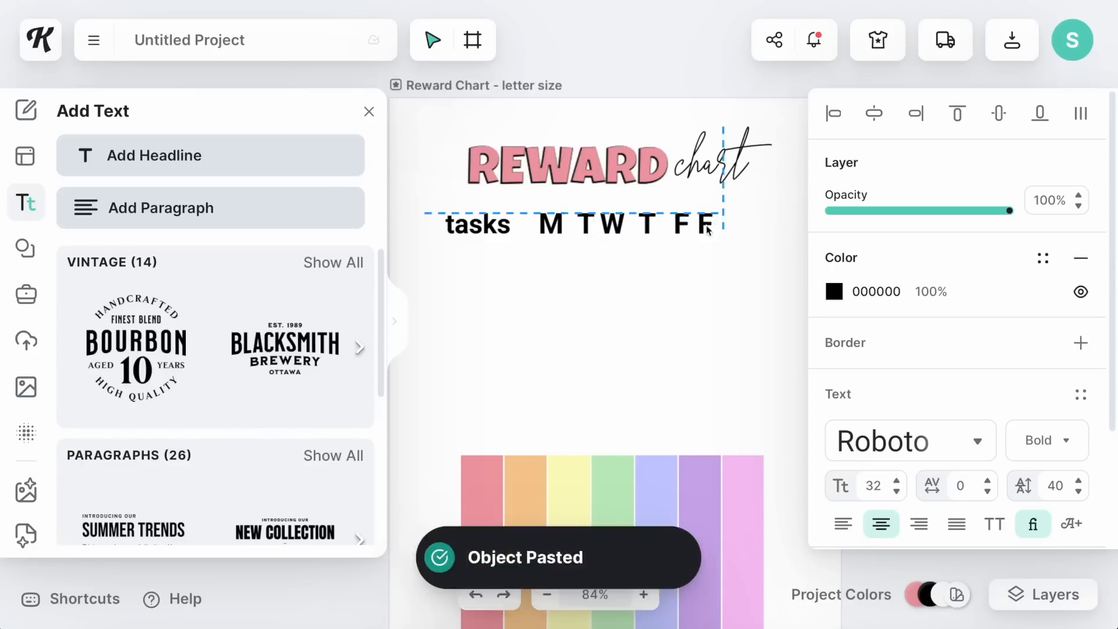
double_click(704, 227)
text(S)
- Set all the column headings in Architects Daughter at size 18 and in uppercase
drag(823, 280, 402, 216)
click(899, 385)
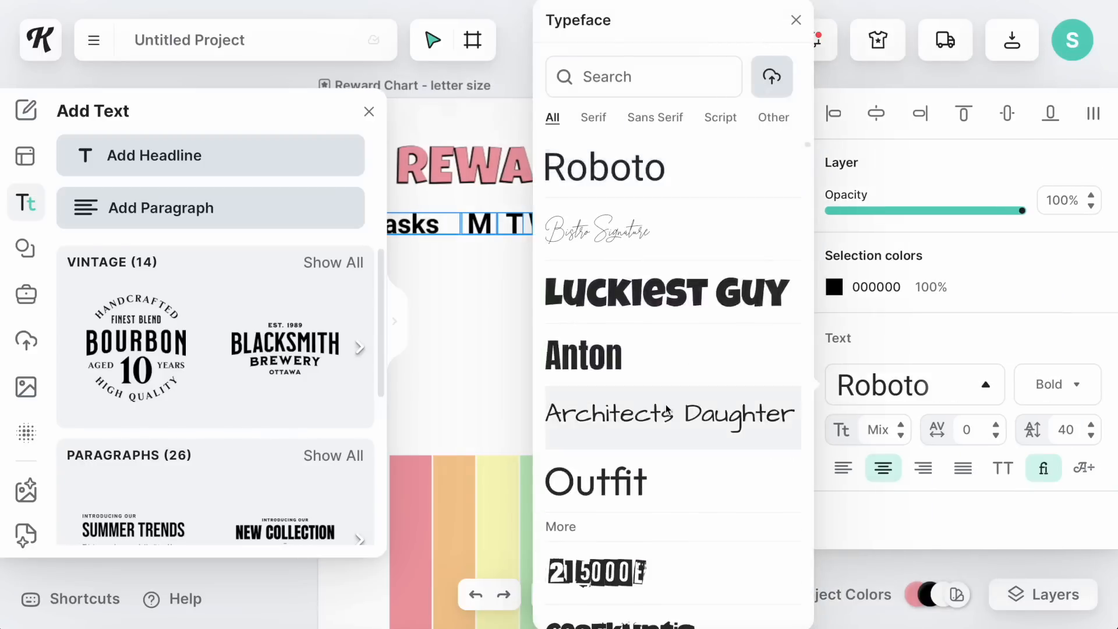
click(640, 412)
click(879, 429)
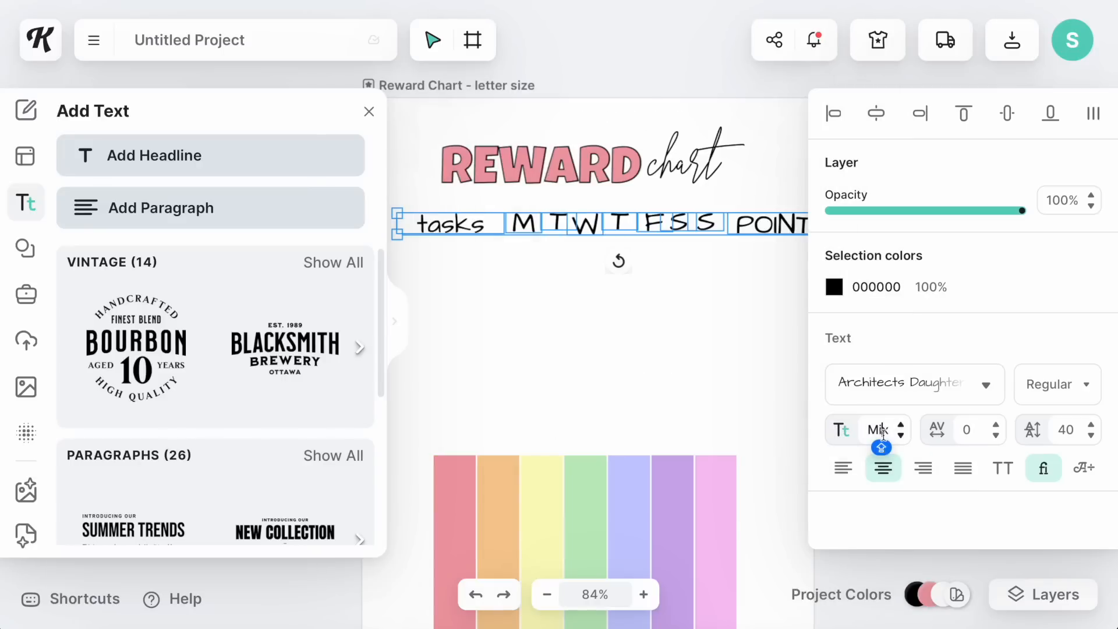
text(18)
key(Return)
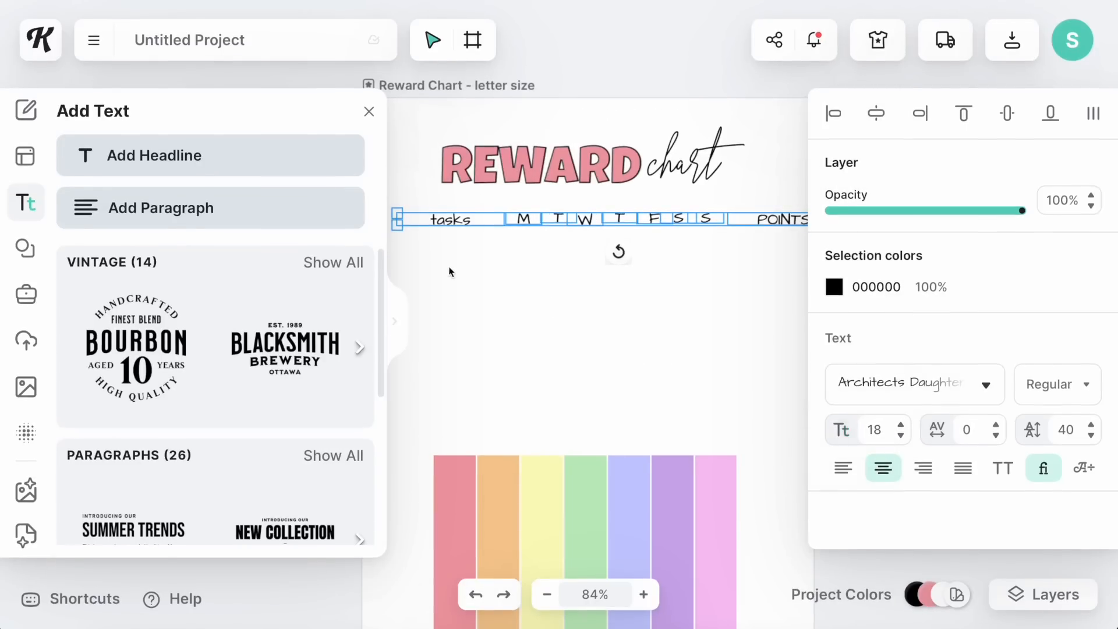
click(1004, 473)
- Align the column headings on their vertical centres, distribute them evenly across the row and nudge the row slightly sideways
drag(466, 267, 771, 224)
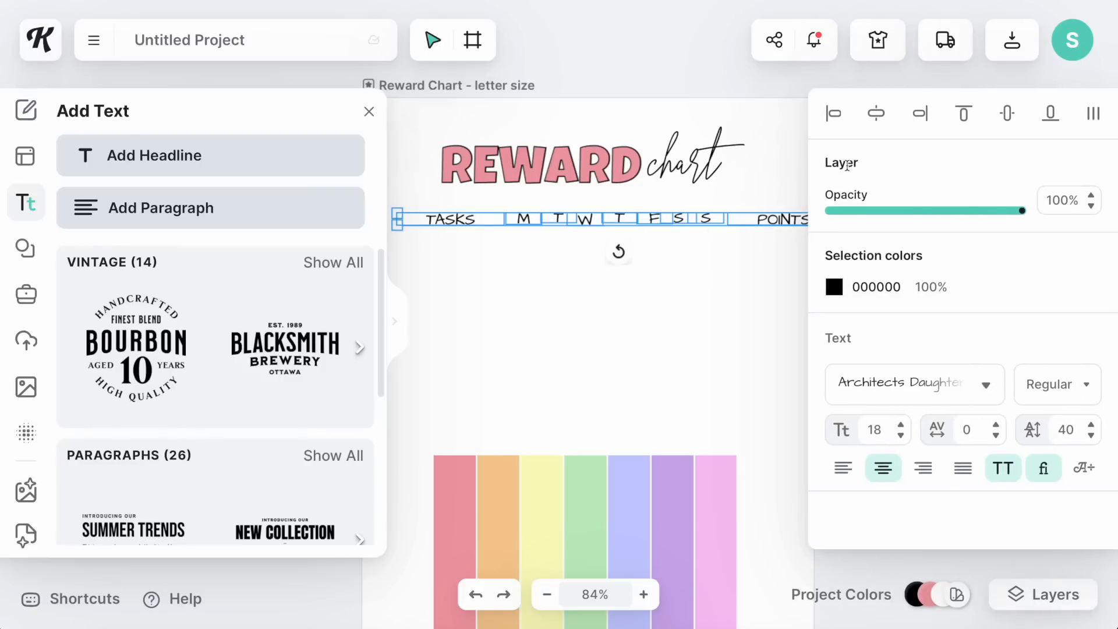
click(1014, 127)
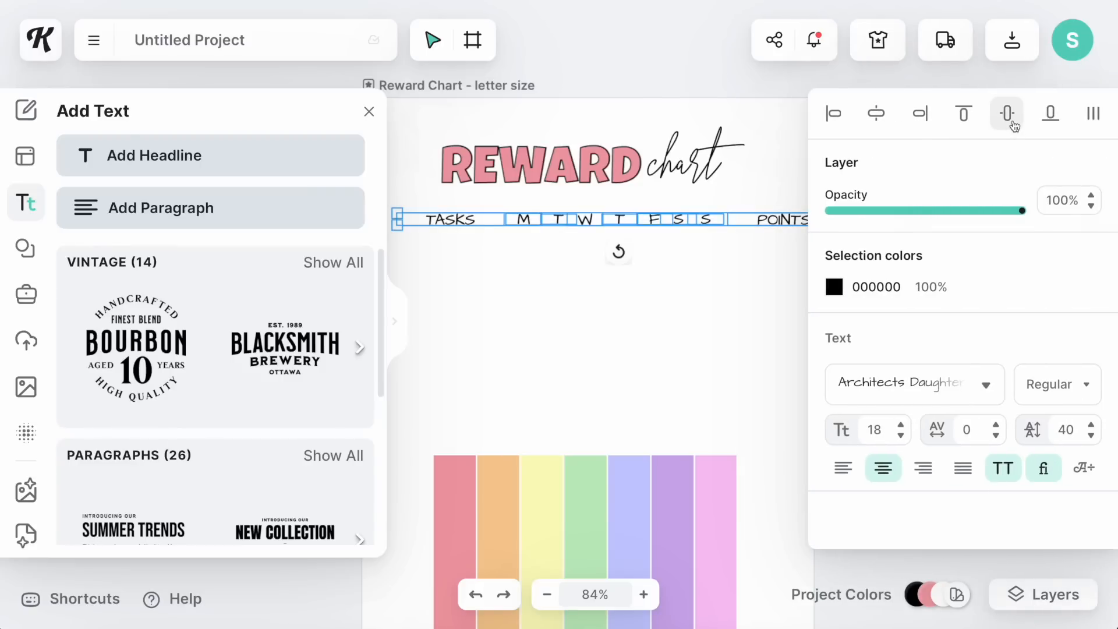
click(1093, 123)
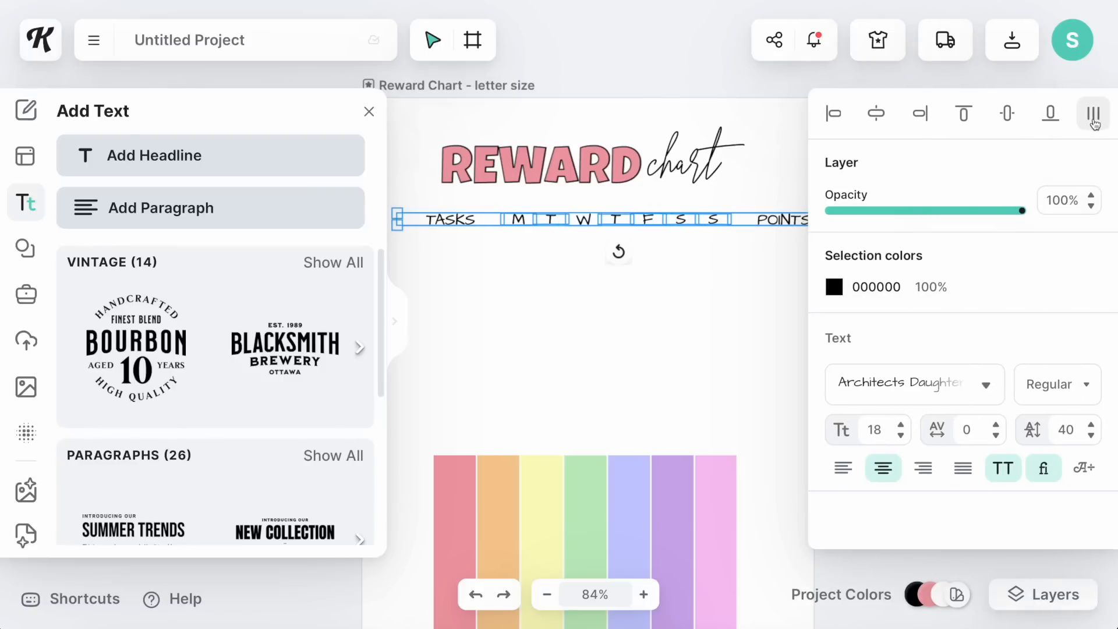
click(687, 271)
drag(791, 255, 432, 212)
drag(472, 222, 467, 222)
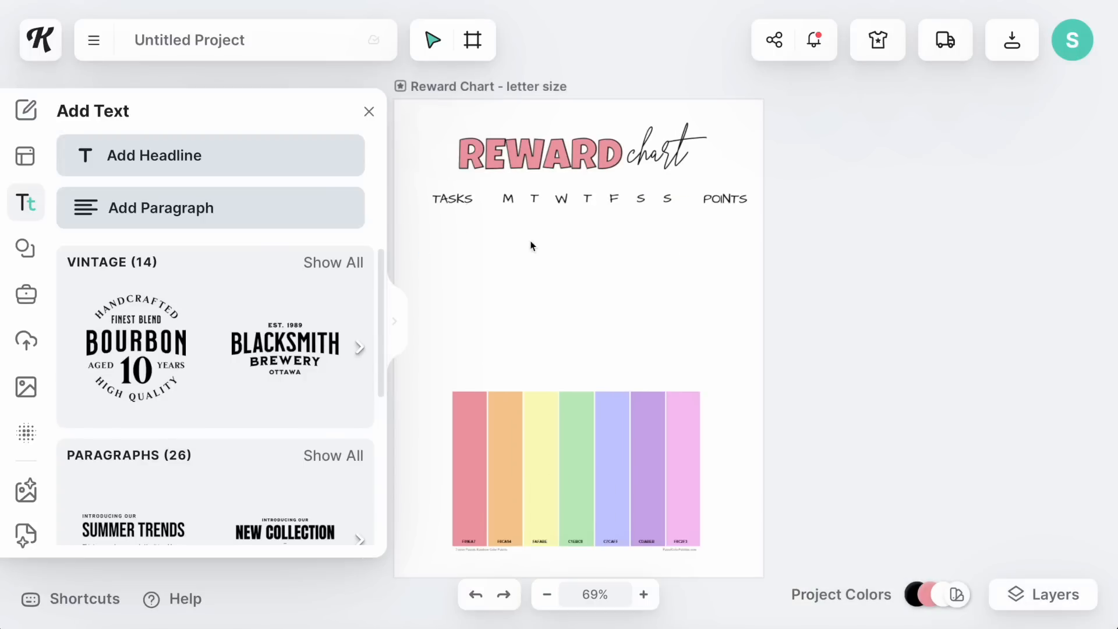
- Add a straight line from the basic shapes, make it thin and shorten it to fit the column beneath TASKS
click(25, 248)
scroll(252, 406, down, 1)
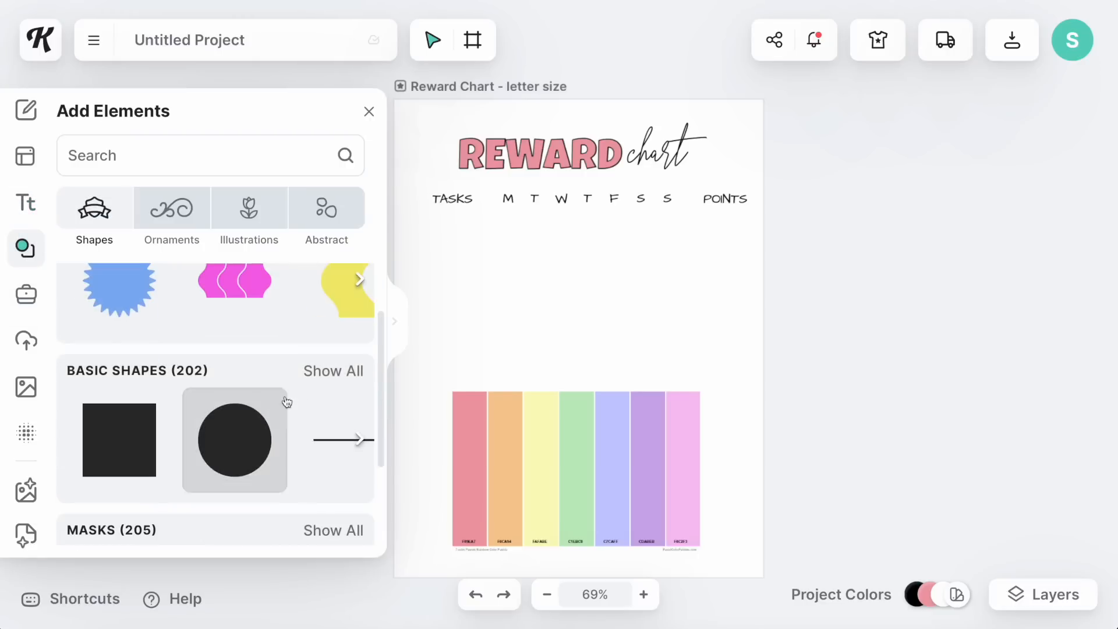
click(337, 442)
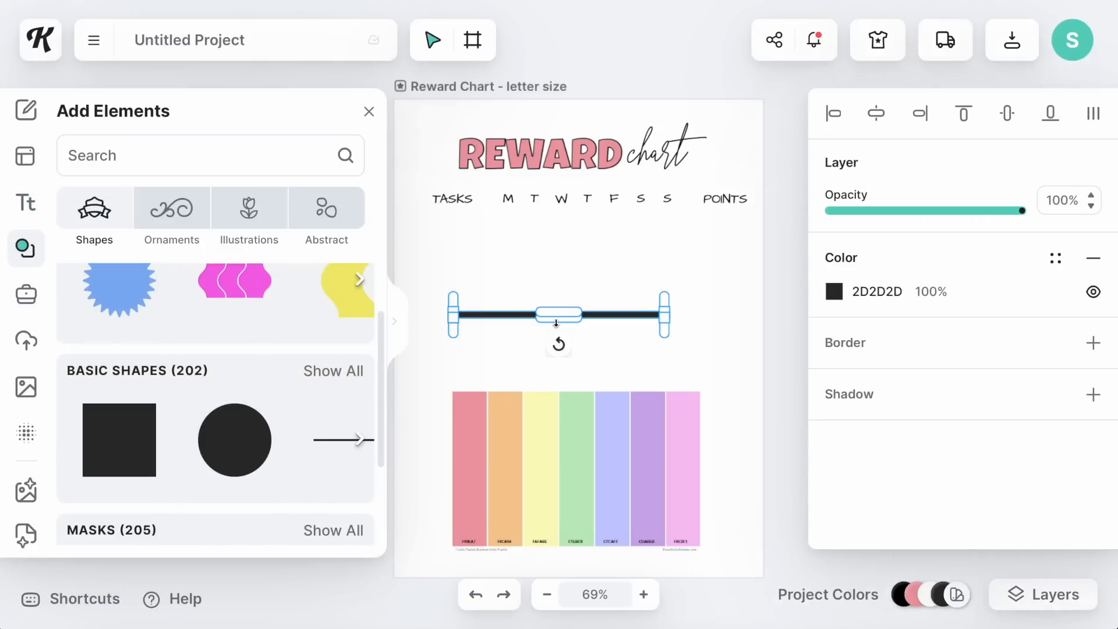
scroll(555, 320, up, 5)
scroll(555, 323, left, 1)
drag(701, 336, 602, 102)
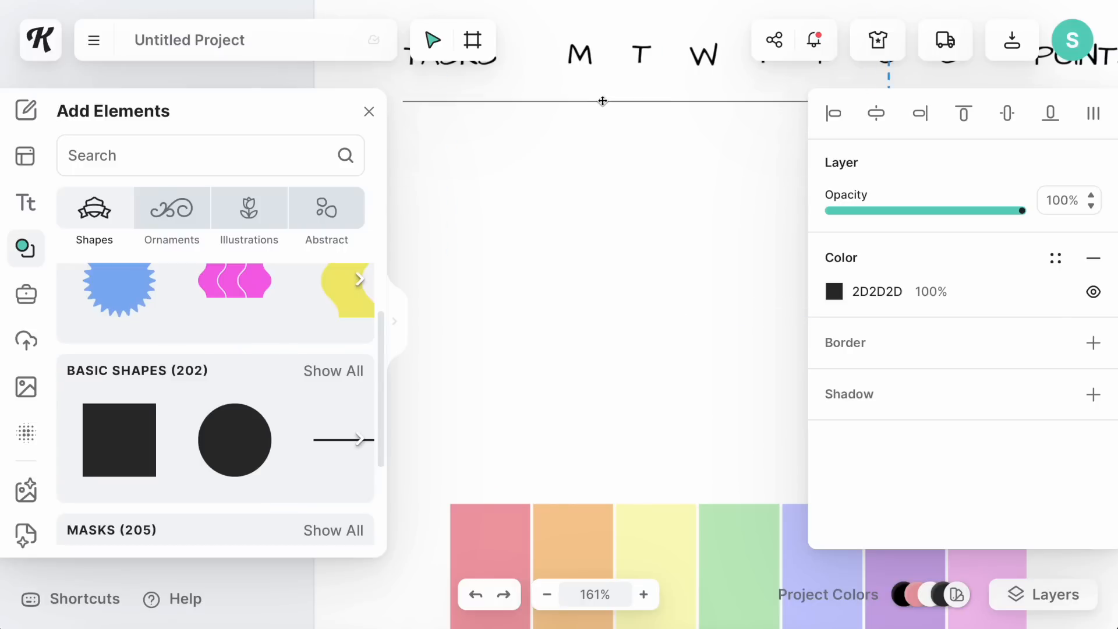
scroll(602, 103, down, 5)
drag(755, 185, 536, 186)
- Select the weekday letters M to S and distribute them with even horizontal spacing
click(610, 195)
drag(519, 141, 815, 227)
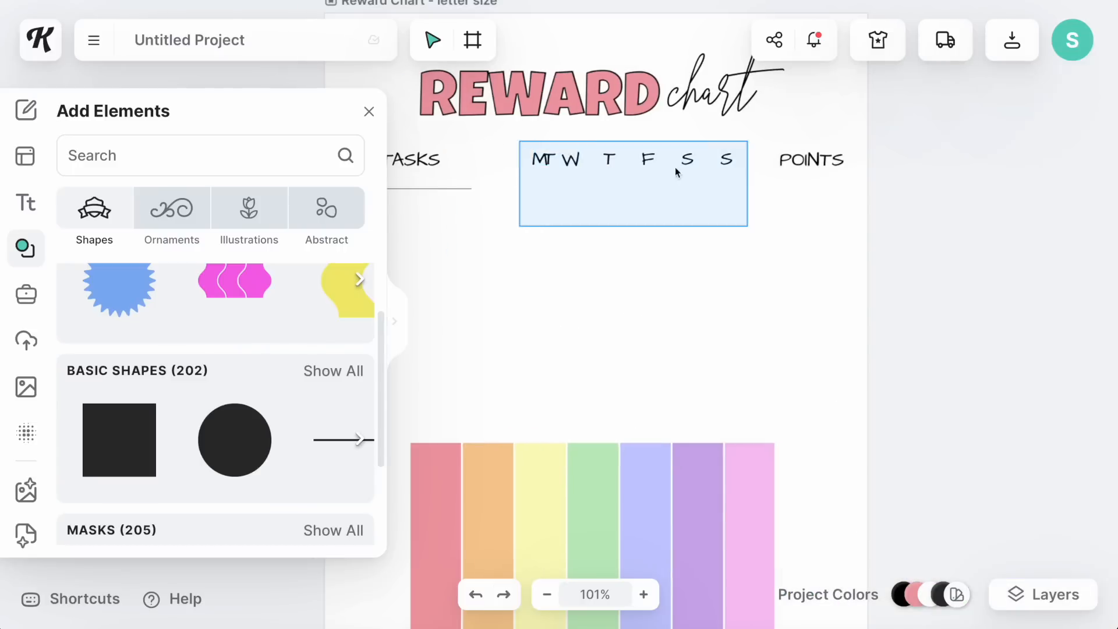
click(1092, 111)
- Duplicate the line into twelve rows under TASKS with shorter matching lines under POINTS, and move the palette image below the rows
drag(543, 270, 543, 301)
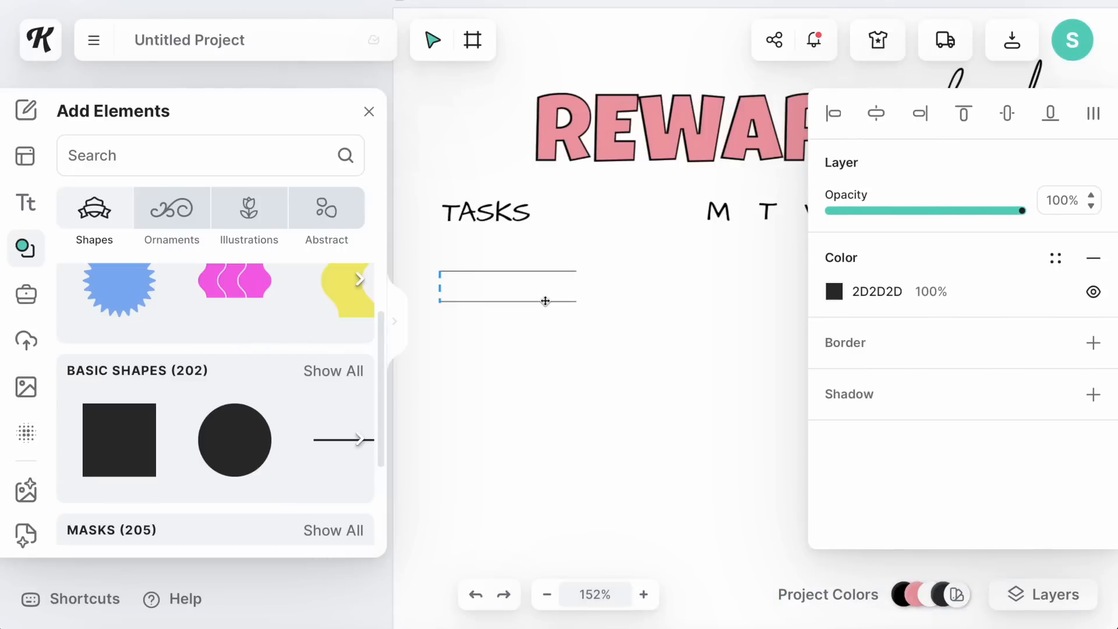
shift+click(573, 271)
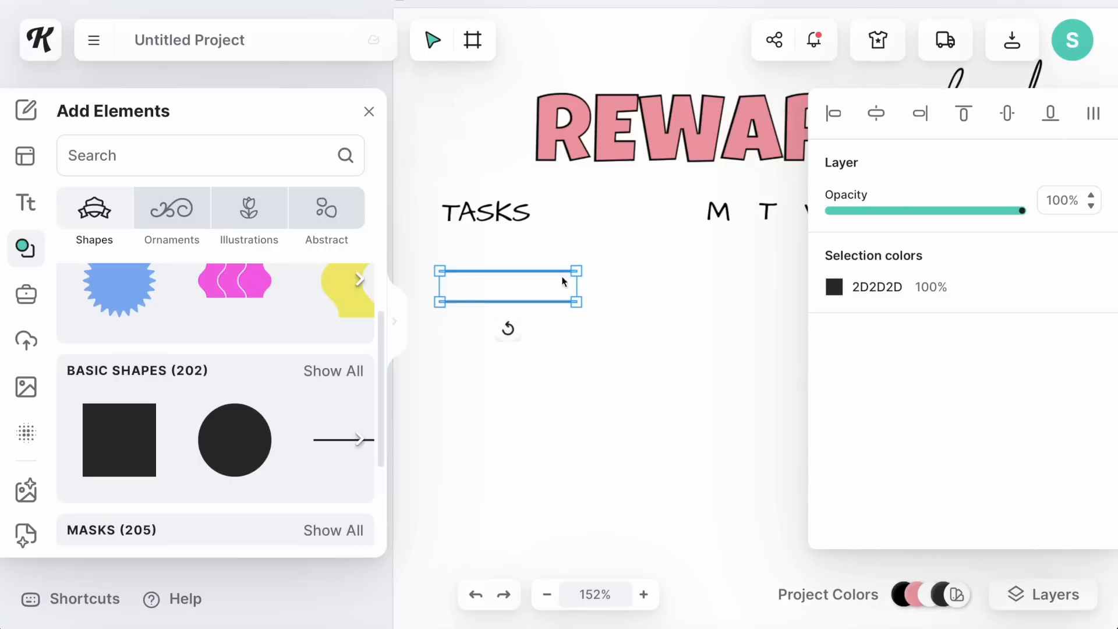
key(ctrl+c)
key(ctrl+v)
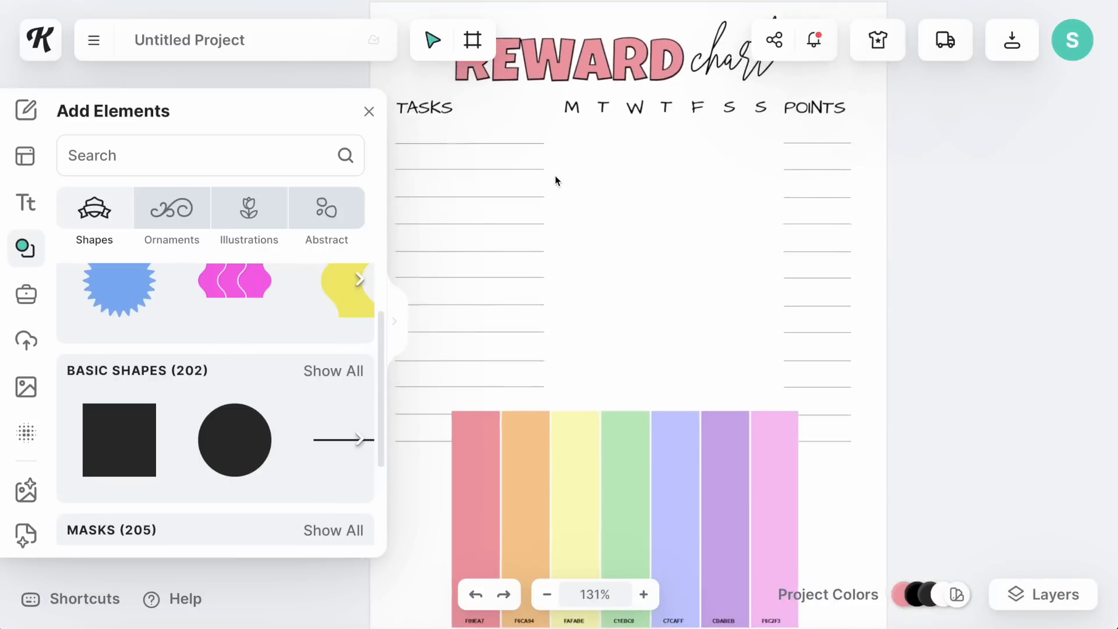
scroll(555, 176, down, 3)
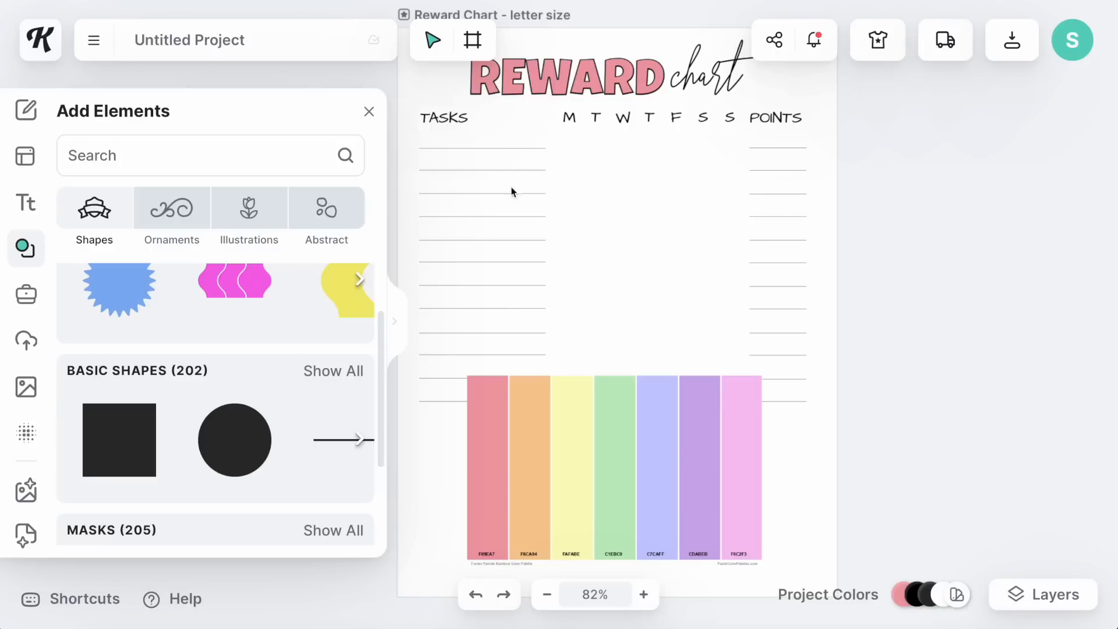
drag(421, 188, 460, 426)
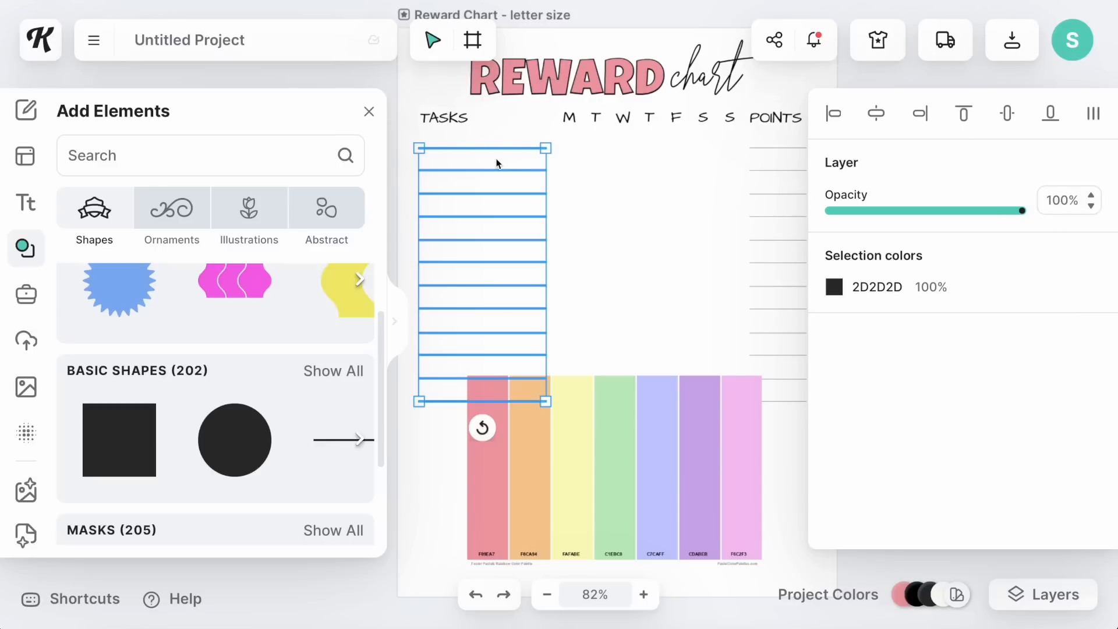
click(621, 225)
scroll(866, 179, right, 1)
scroll(619, 183, left, 1)
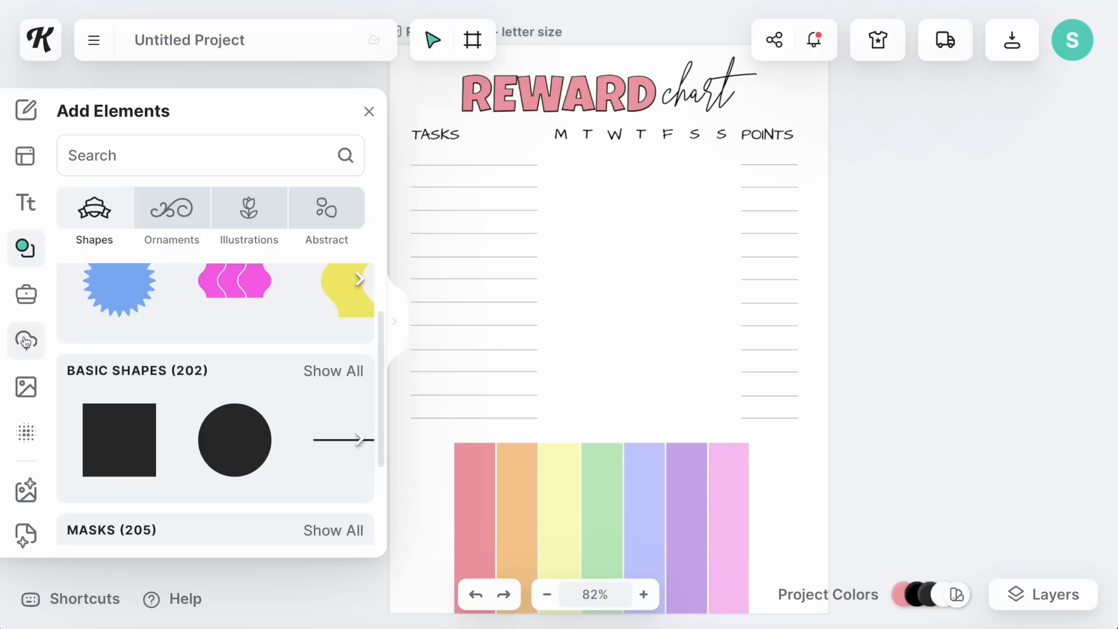
- Add a square from the basic shapes, scale it down to checkbox size and place it under M at the first task line
click(121, 441)
drag(663, 422, 562, 176)
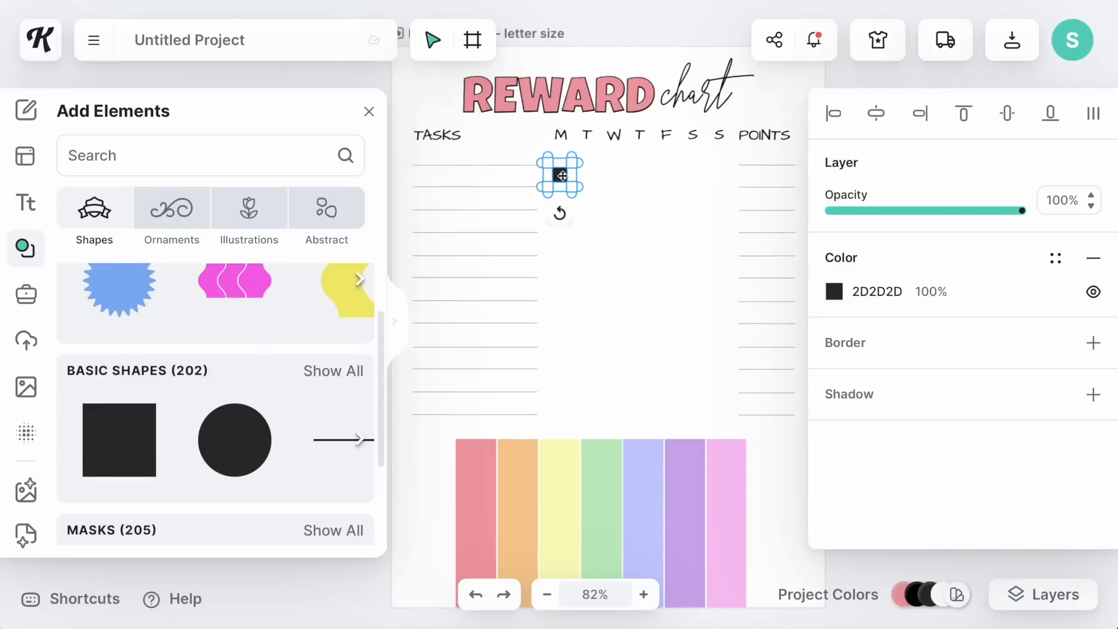
scroll(562, 176, up, 5)
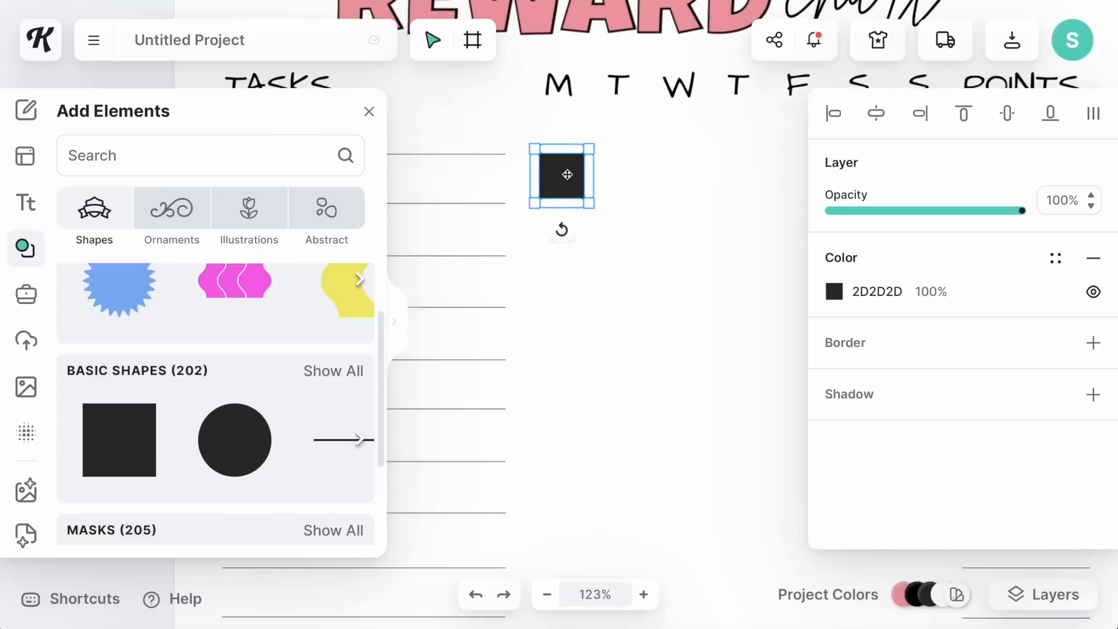
scroll(564, 173, up, 5)
drag(594, 207, 555, 141)
click(645, 202)
- Duplicate the small square down the M column so that each of the twelve task lines has a checkbox
scroll(645, 203, down, 5)
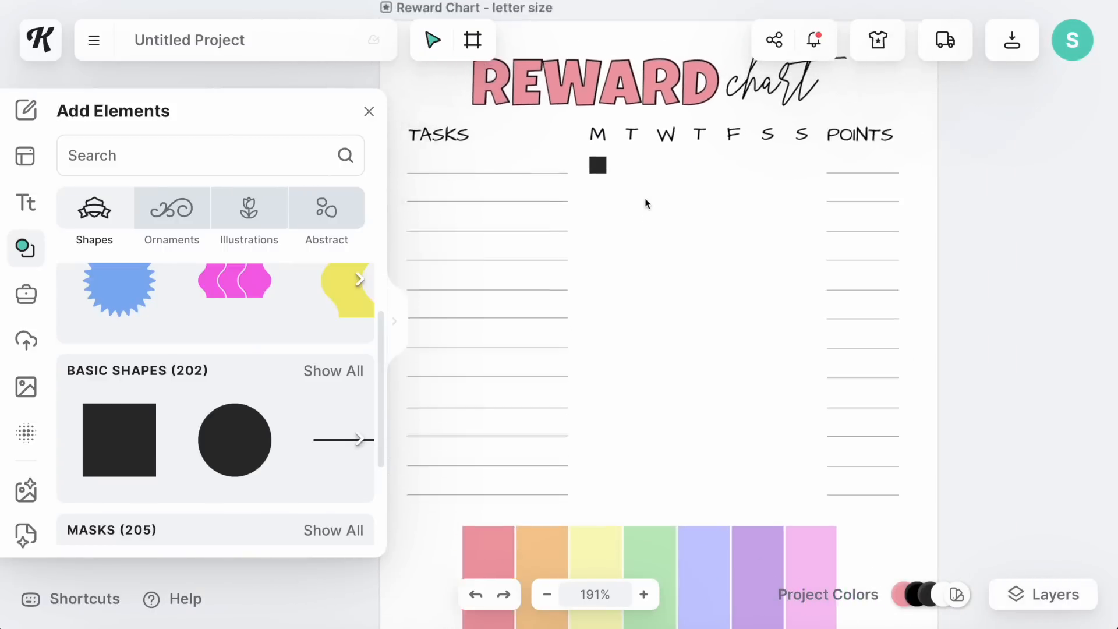
scroll(692, 309, up, 5)
key(ctrl+v)
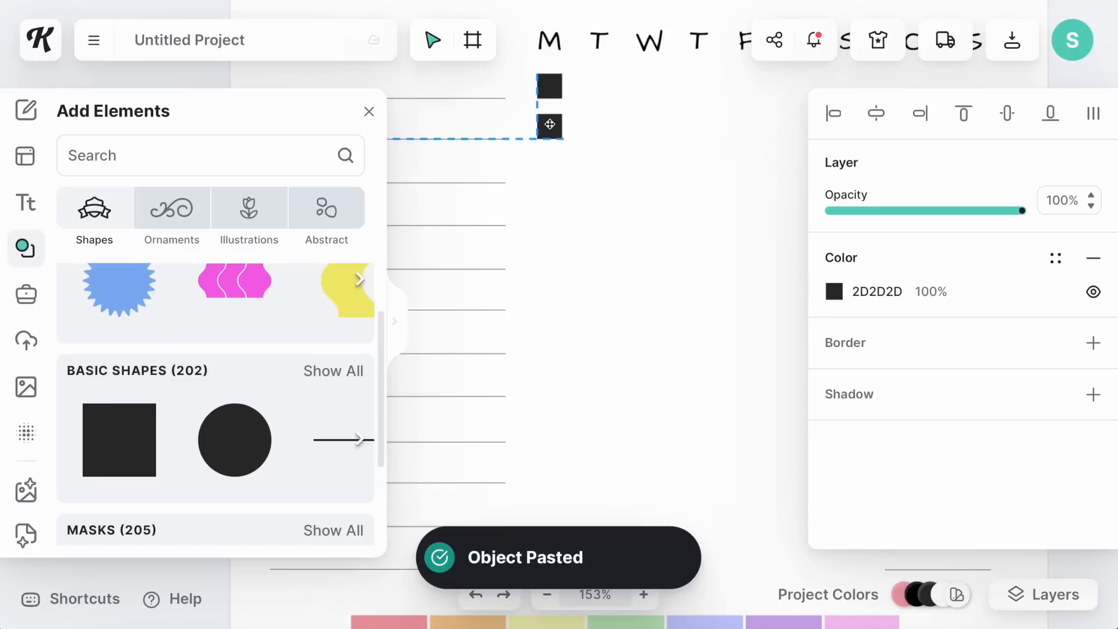
key(ctrl+v)
key(ctrl+v)
drag(551, 174, 567, 282)
key(ctrl+c)
key(ctrl+v)
scroll(593, 53, down, 5)
key(ctrl+c)
key(ctrl+v)
click(568, 360)
click(616, 337)
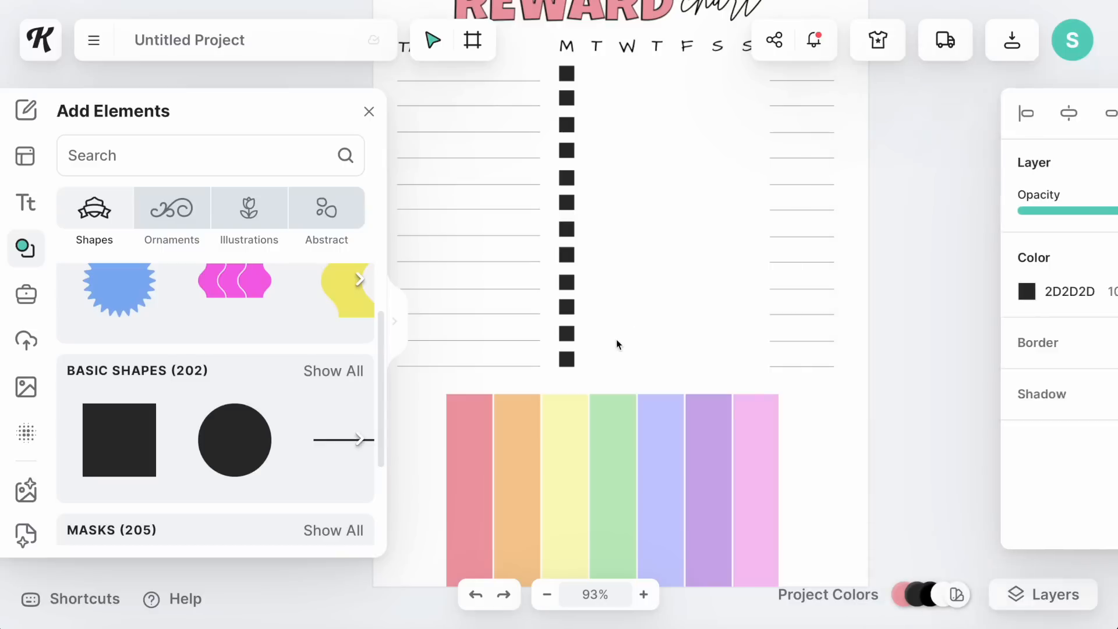
- Colour all the squares under M with the palette's pink F09EA7 and set their opacity to 50%
drag(586, 376, 567, 69)
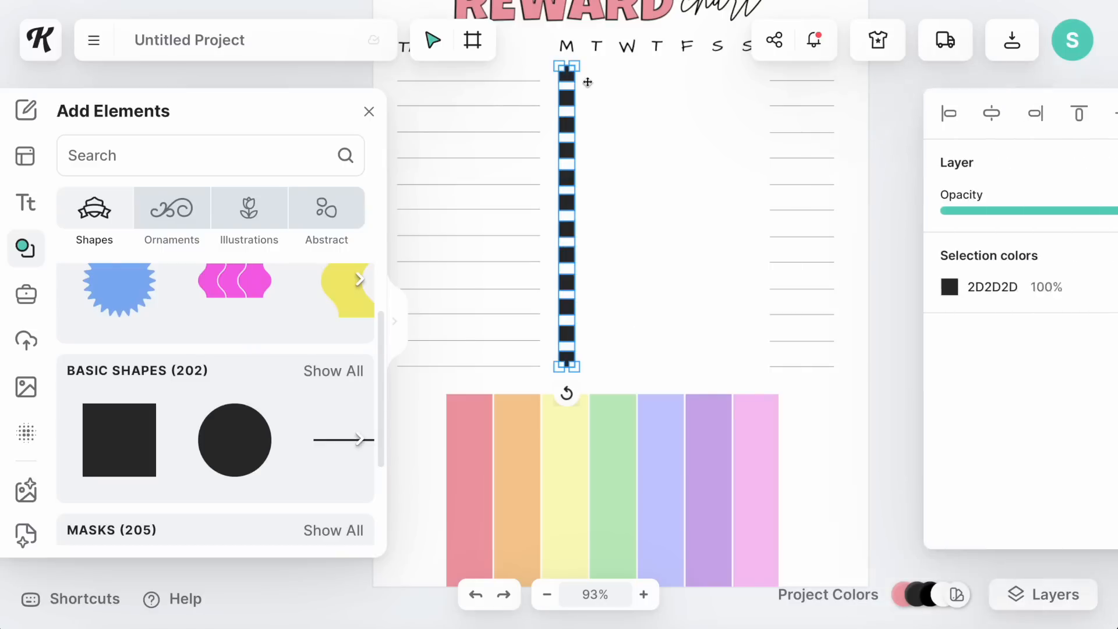
click(834, 286)
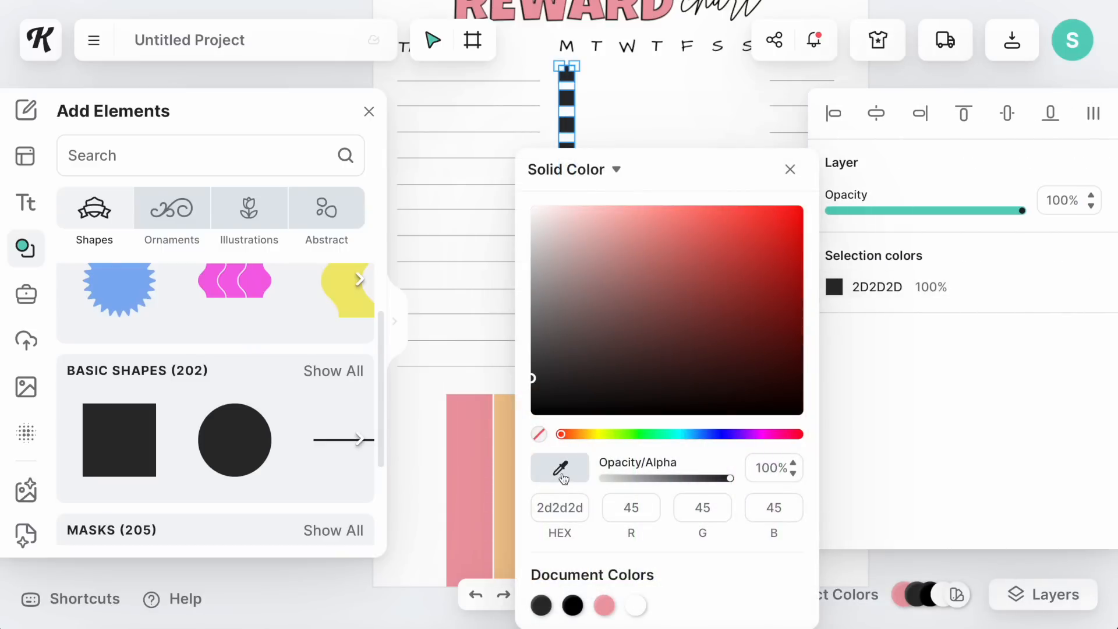
click(469, 442)
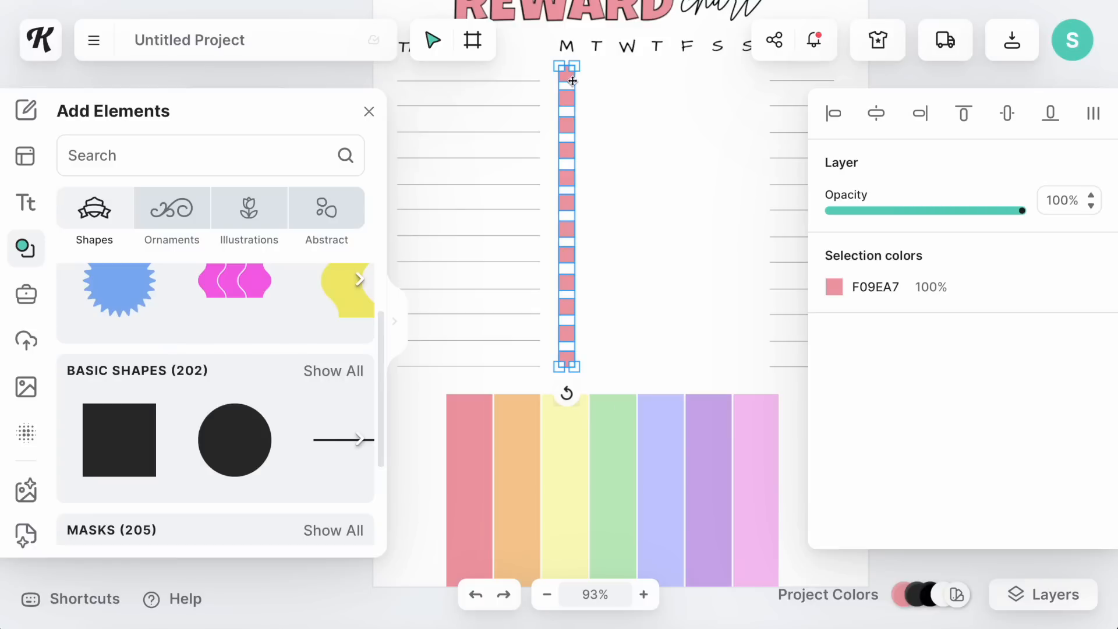
click(1062, 200)
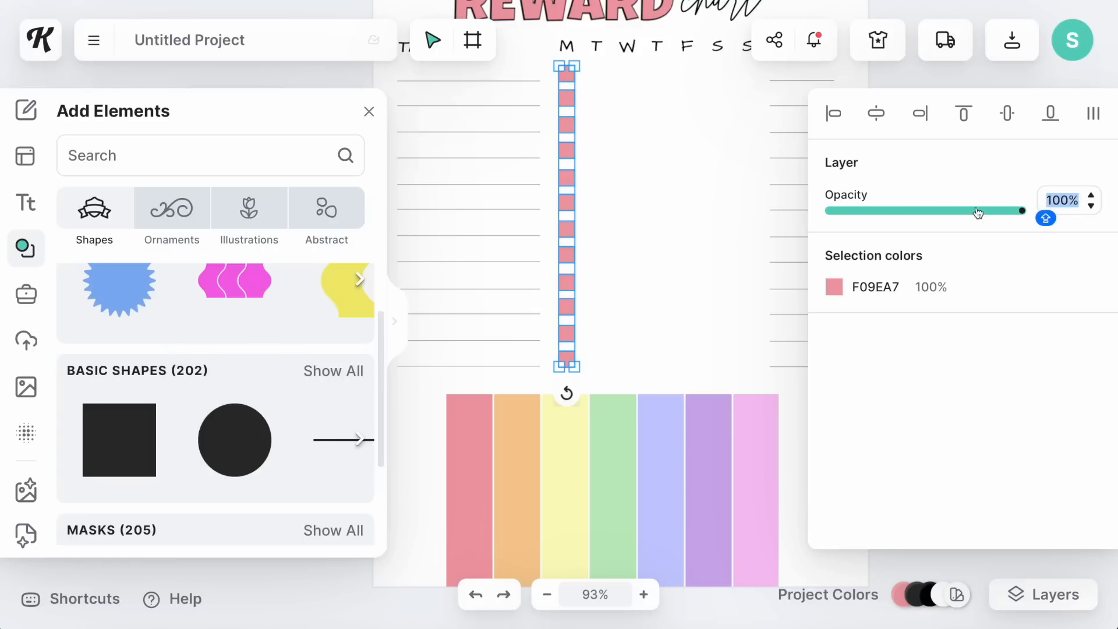
text(50)
key(Return)
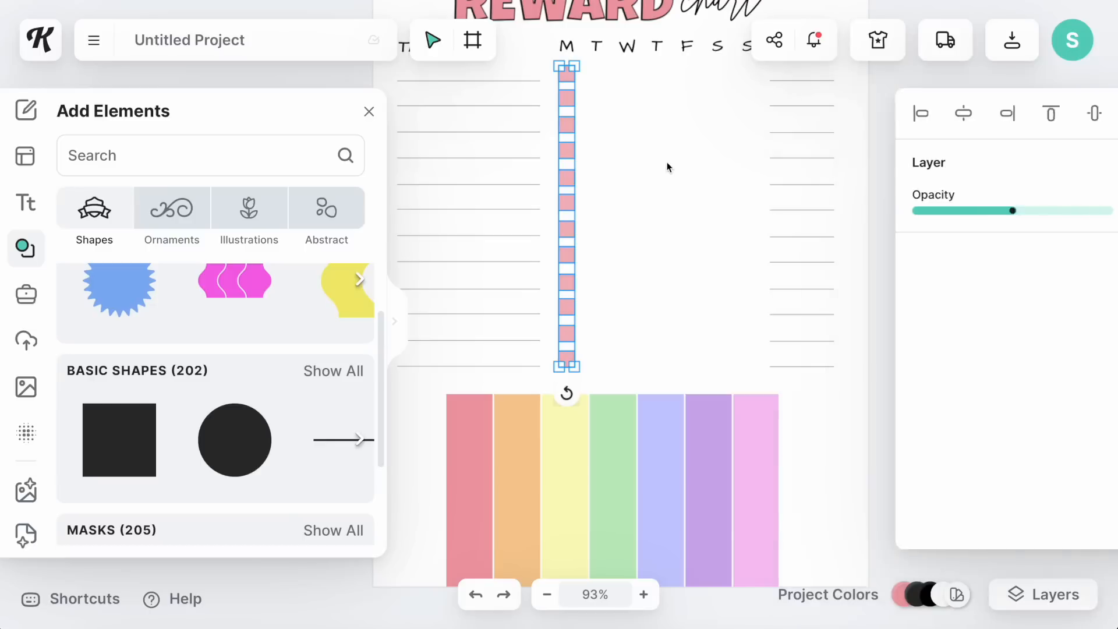
click(667, 167)
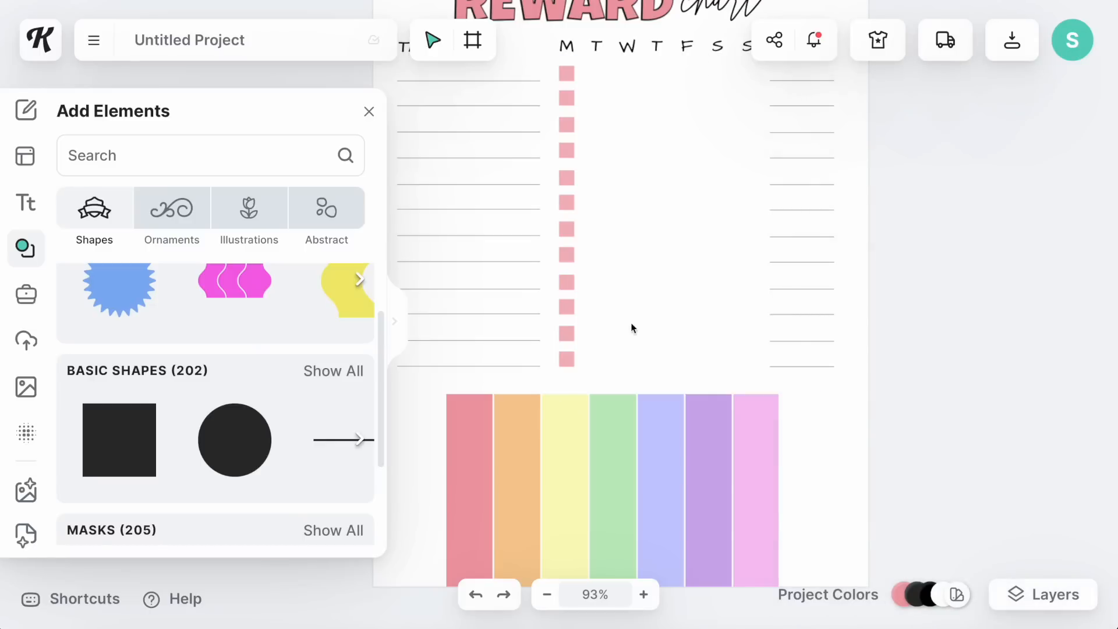
- Duplicate the M column of checkboxes under the first T and colour the copies with the palette's orange F6CA94
drag(596, 368, 552, 62)
key(ctrl+c)
key(ctrl+v)
drag(568, 77, 598, 77)
click(834, 287)
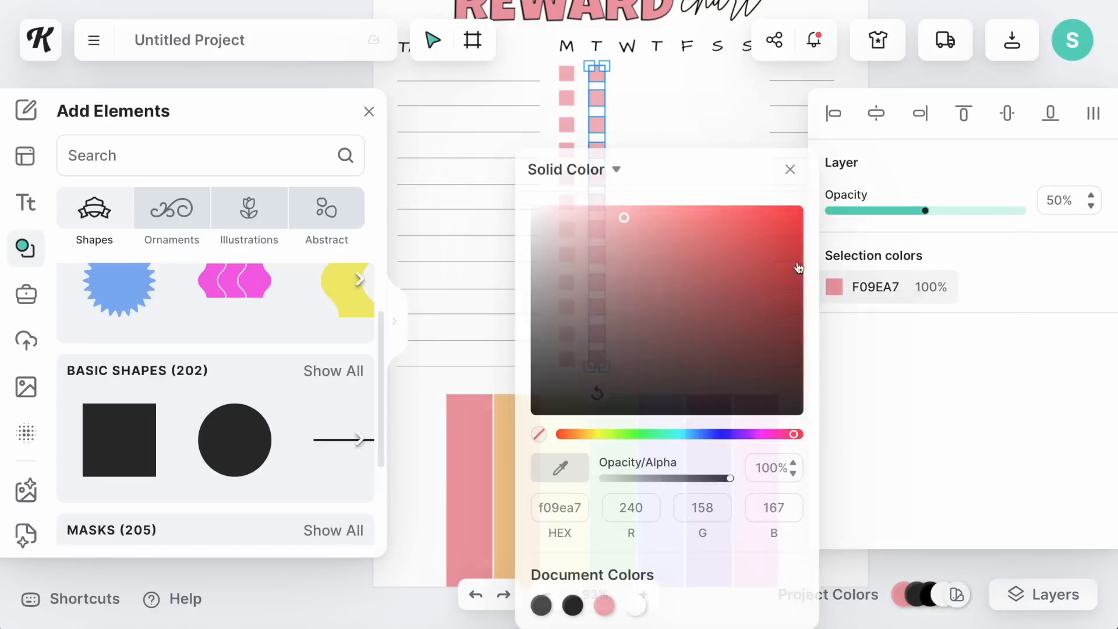
click(559, 467)
click(514, 466)
click(690, 196)
- Duplicate the orange checkbox column under W and colour the copies with the palette's yellow FAFABE
drag(618, 369, 628, 75)
key(ctrl+c)
key(ctrl+v)
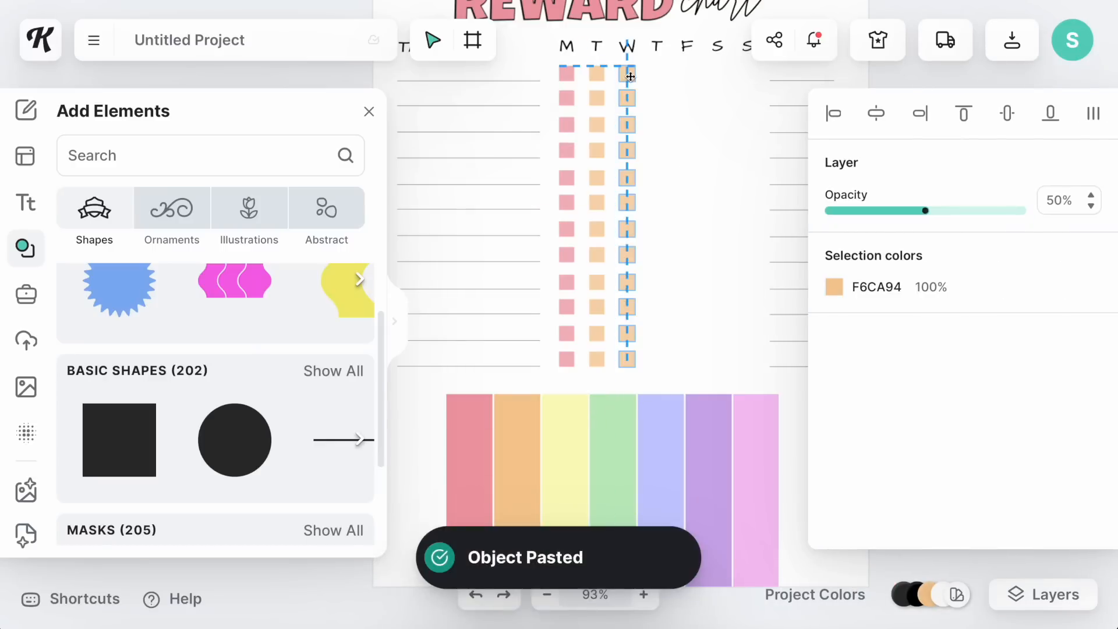
click(833, 287)
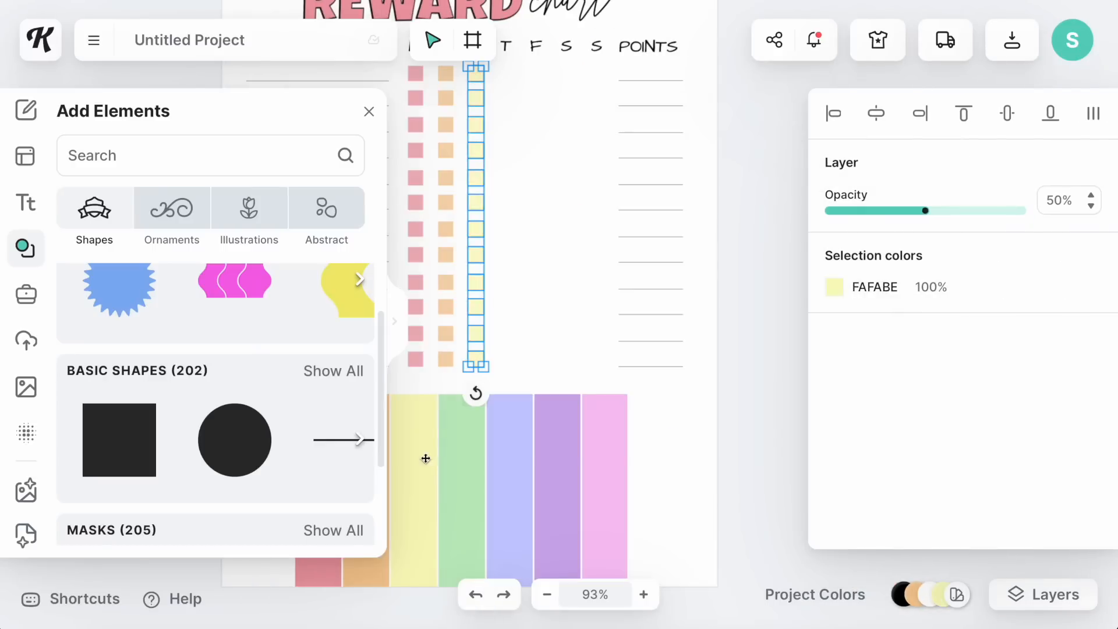
- Duplicate the checkbox column under the remaining T, F, S and S, coloured with the palette's green, blue, purple and pink
key(ctrl+v)
click(834, 287)
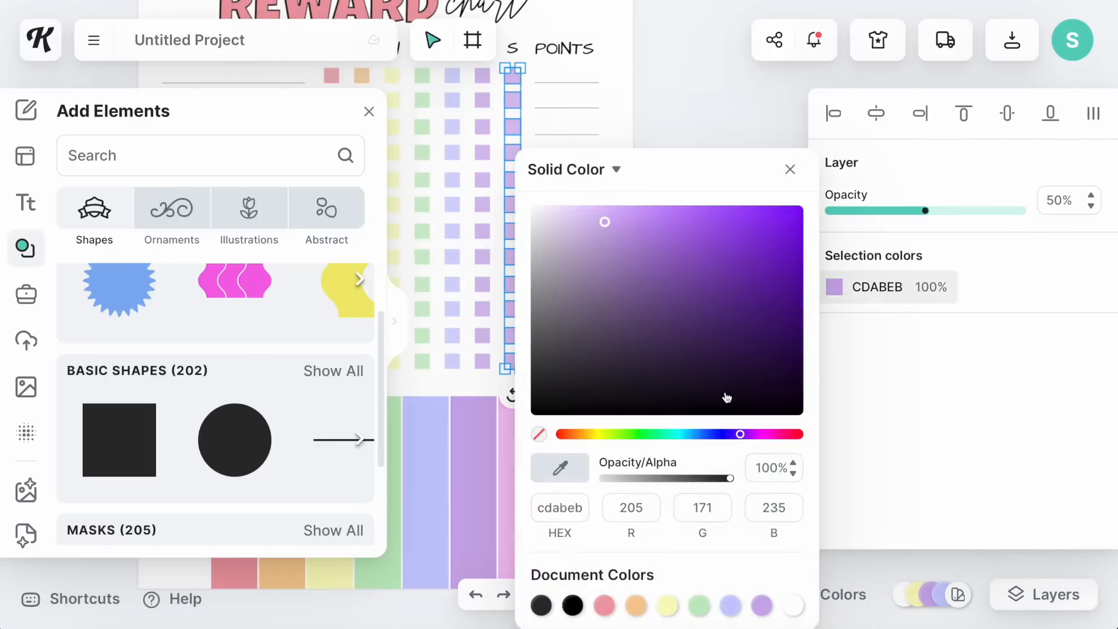
click(558, 467)
click(458, 458)
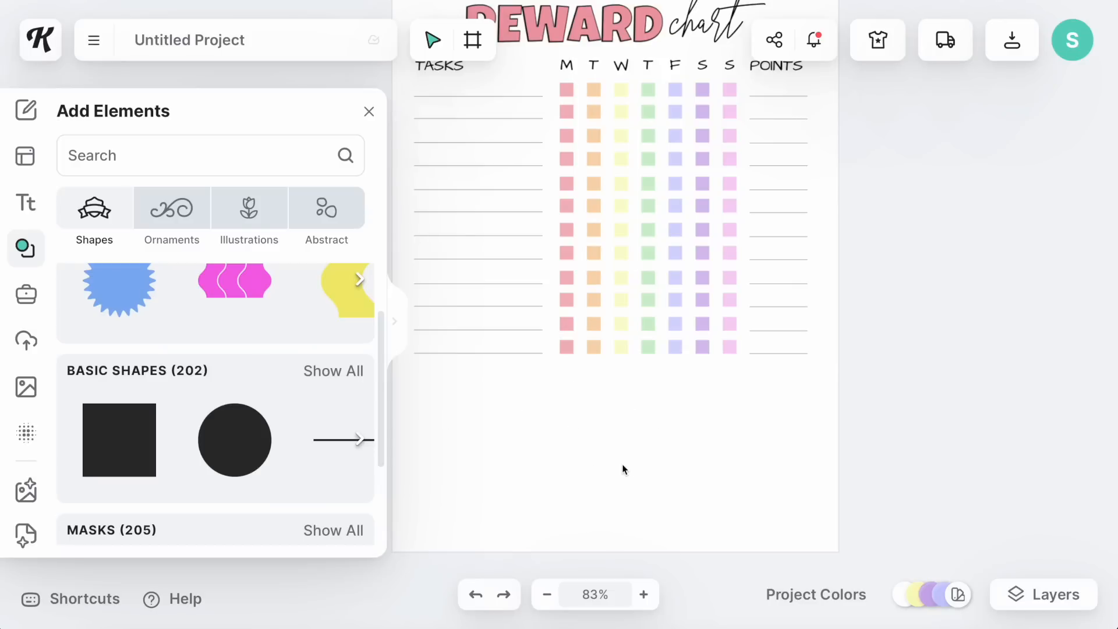
- Duplicate the TASKS heading below the task lines and change a copy's text to REWARD
click(440, 65)
key(ctrl+c)
key(ctrl+v)
drag(437, 68, 771, 396)
double_click(434, 410)
text(REWARD)
- Add two more heading copies in the row beside REWARD, reading GOAL and TOTAL
key(ctrl+v)
double_click(603, 396)
text(GOAL)
key(ctrl+v)
double_click(772, 397)
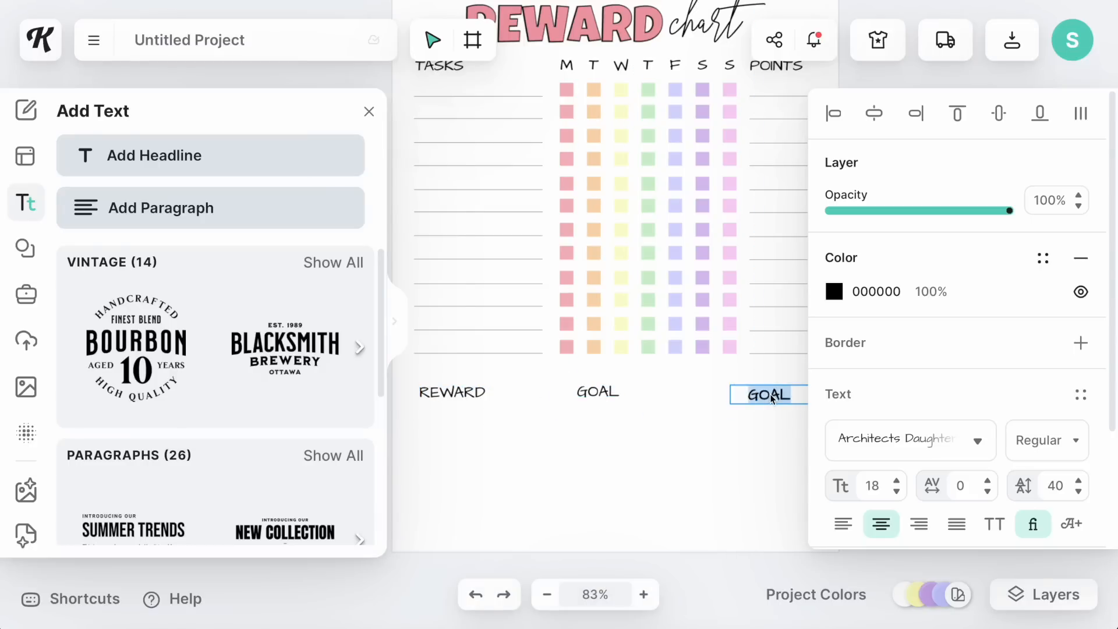
text(TOTAL)
- Add a square from the basic shapes and reshape it into a wide rectangle beneath the REWARD heading
click(26, 248)
drag(117, 512, 572, 325)
drag(559, 209, 587, 441)
drag(628, 478, 628, 454)
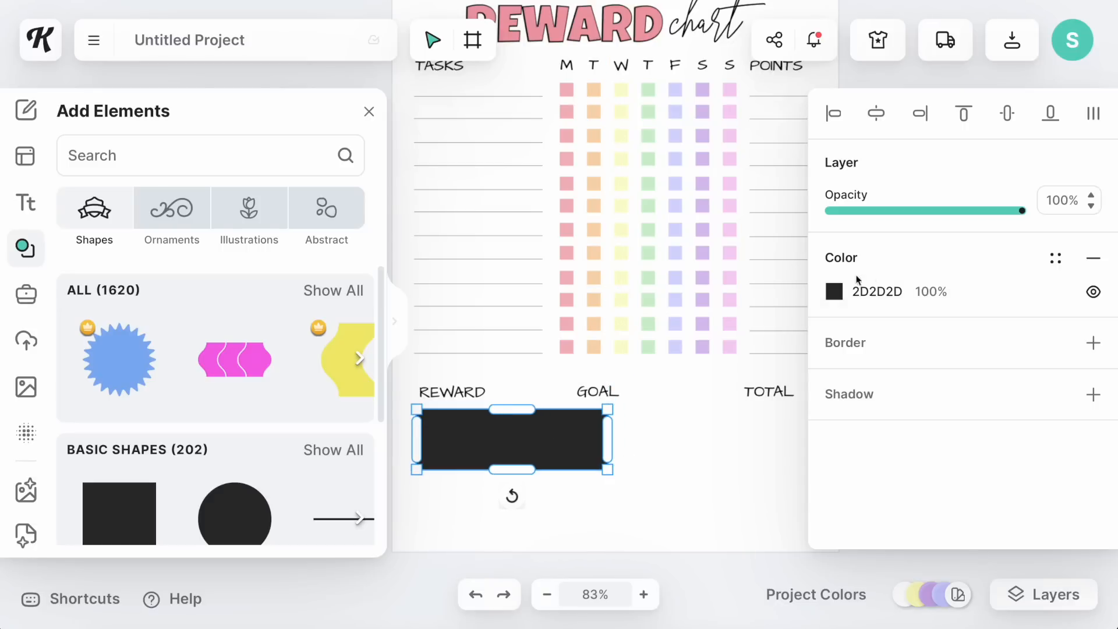
- Fill the rectangle under REWARD with white FFFFFF and add a black border to it
click(834, 291)
click(540, 606)
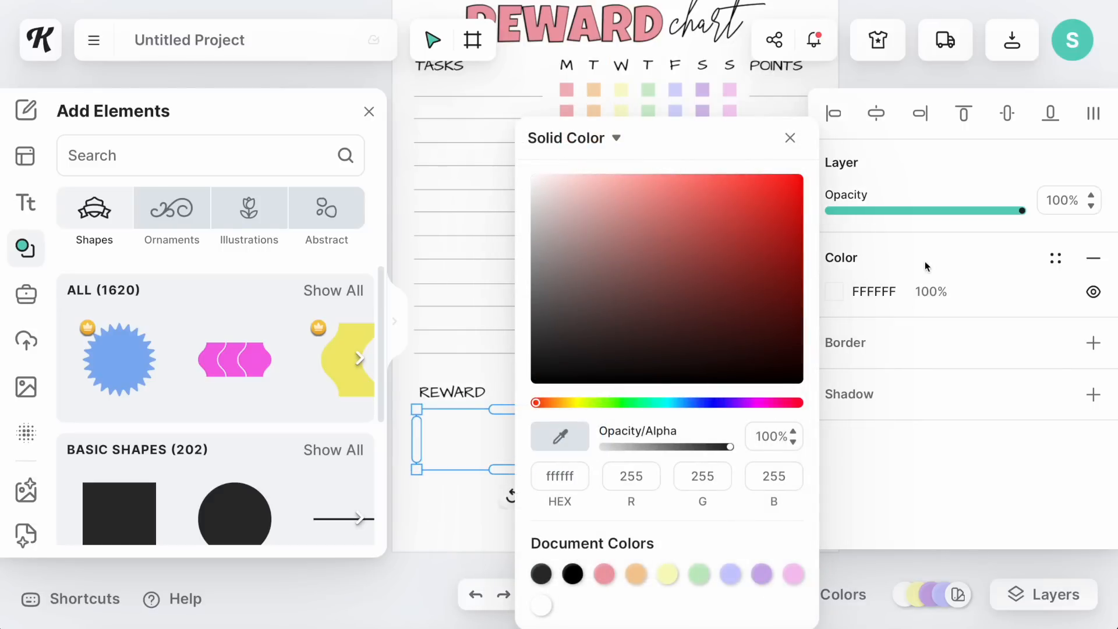
click(925, 269)
click(1093, 342)
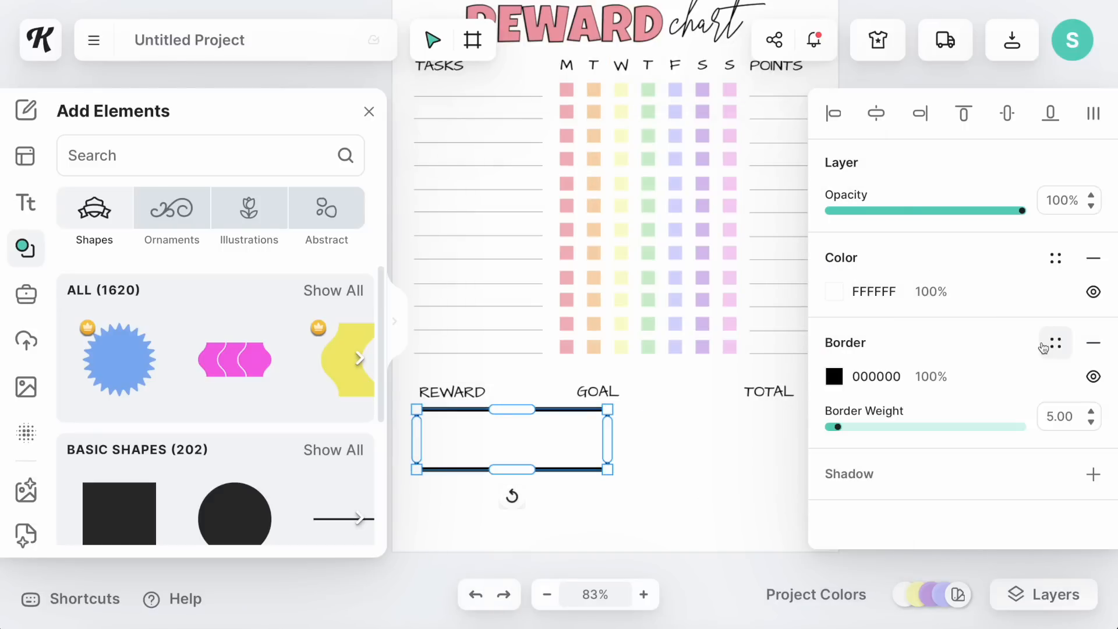
- Set the reward box's border weight to 2.00 and its border color to the pink F09EA7 sampled from the REWARD title
click(830, 427)
click(834, 376)
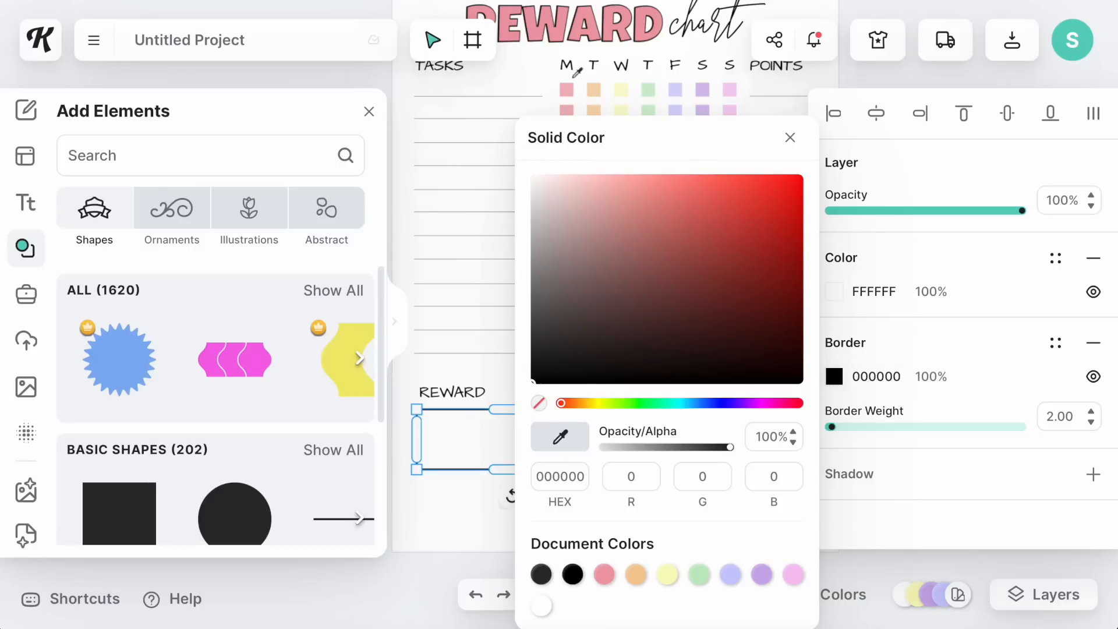
click(556, 34)
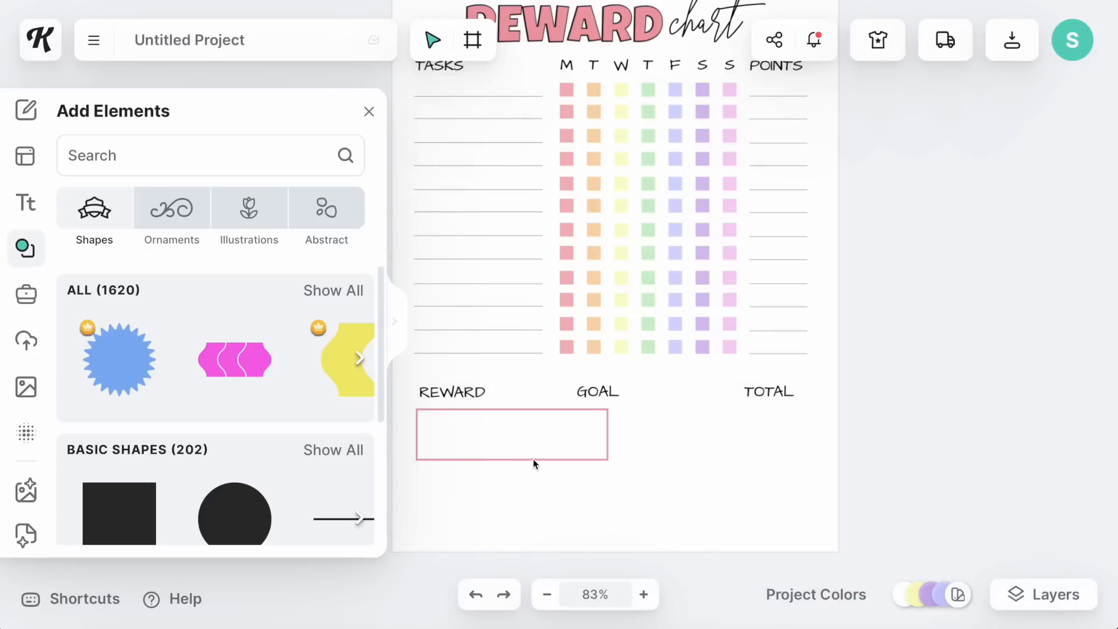
click(533, 458)
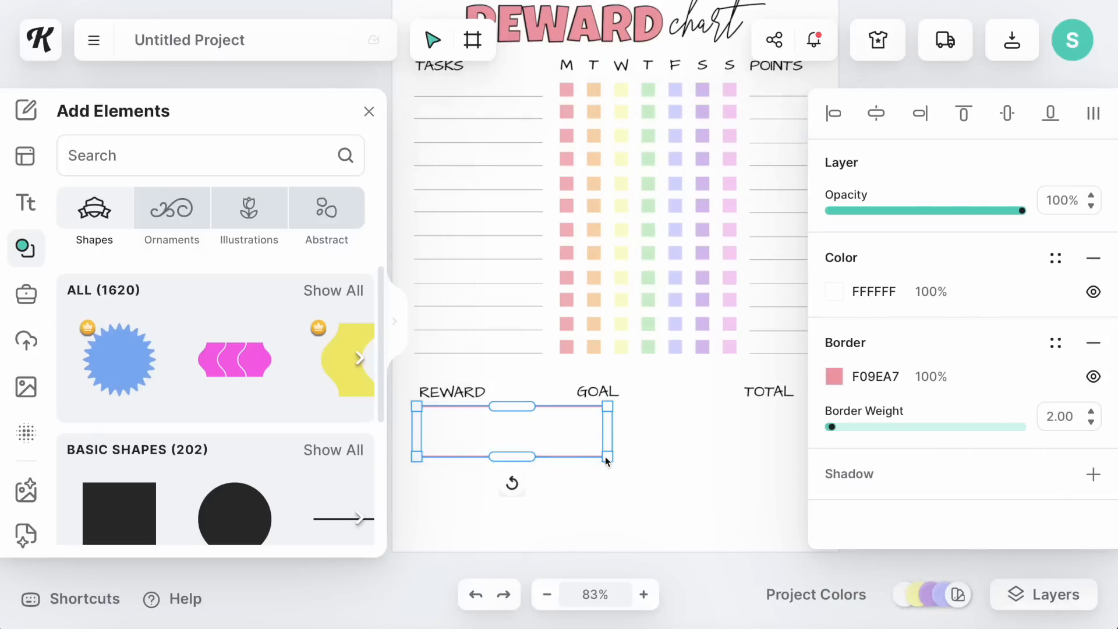
click(465, 134)
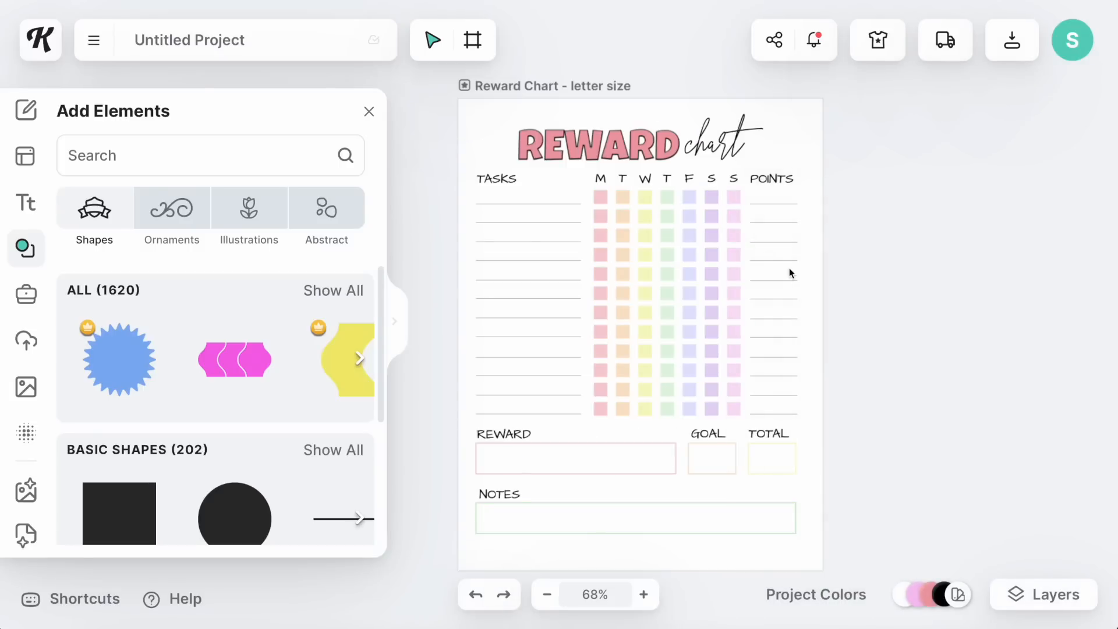
- Duplicate the letter-size reward chart artboard and place the copy directly beside the original
scroll(776, 278, down, 2)
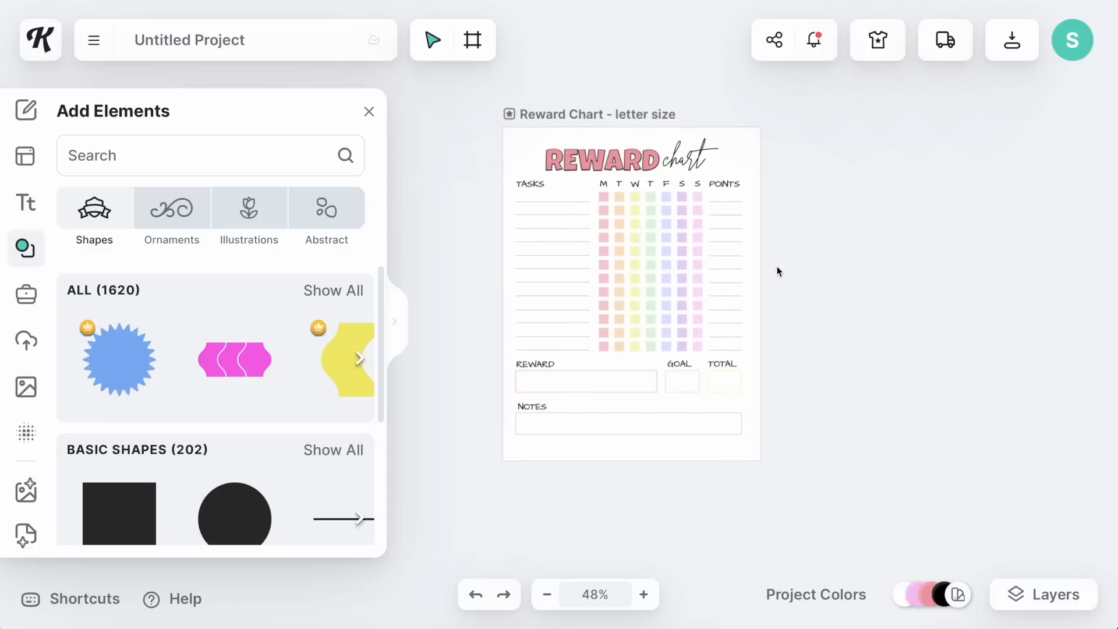
click(601, 114)
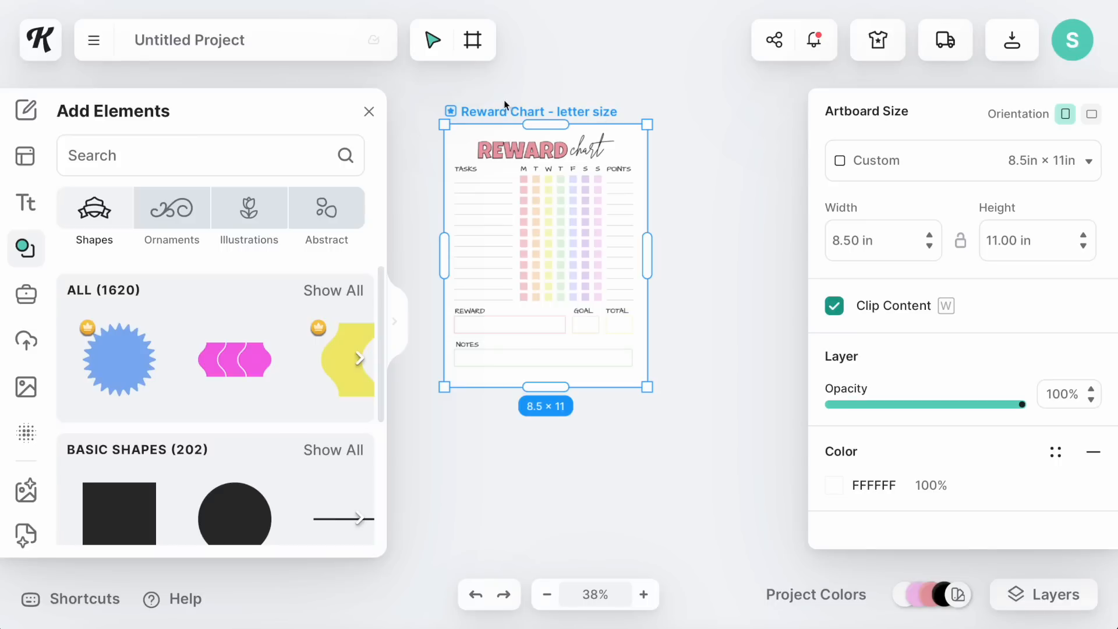
click(497, 111)
click(495, 112)
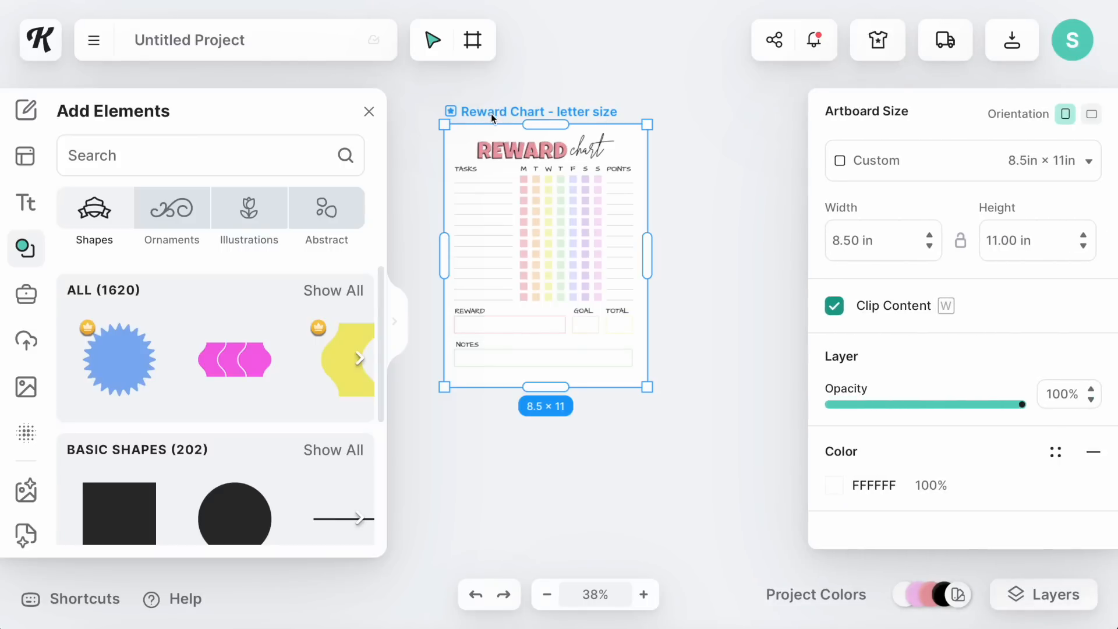
drag(479, 109, 691, 107)
click(691, 112)
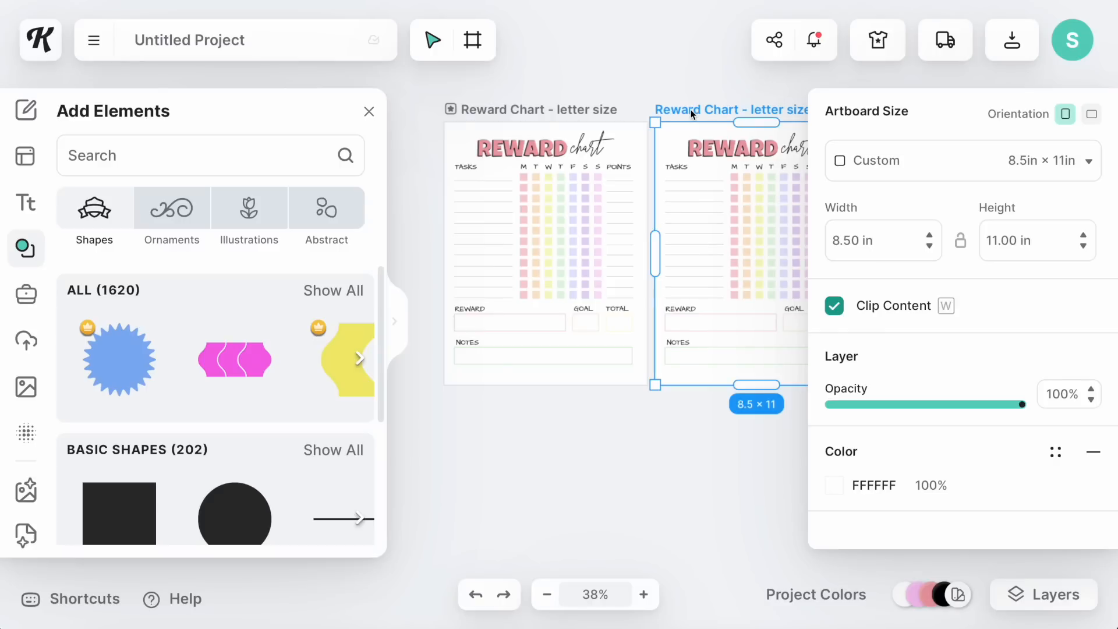
- Resize the duplicated artboard to 8.3 in wide and 11.7 in high
scroll(771, 127, right, 2)
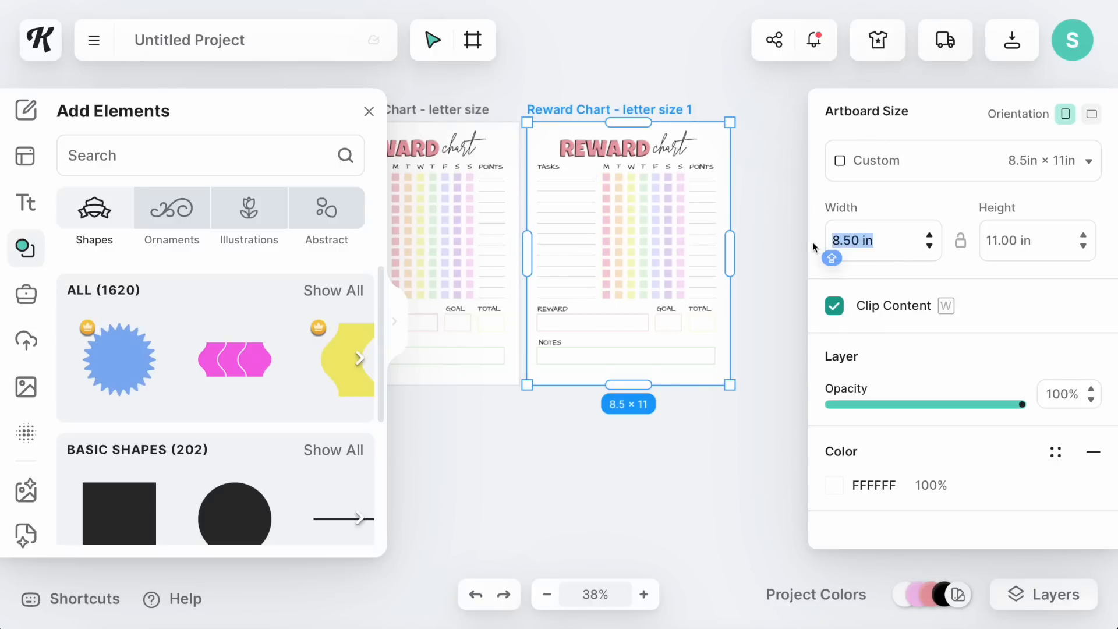
text(8.3)
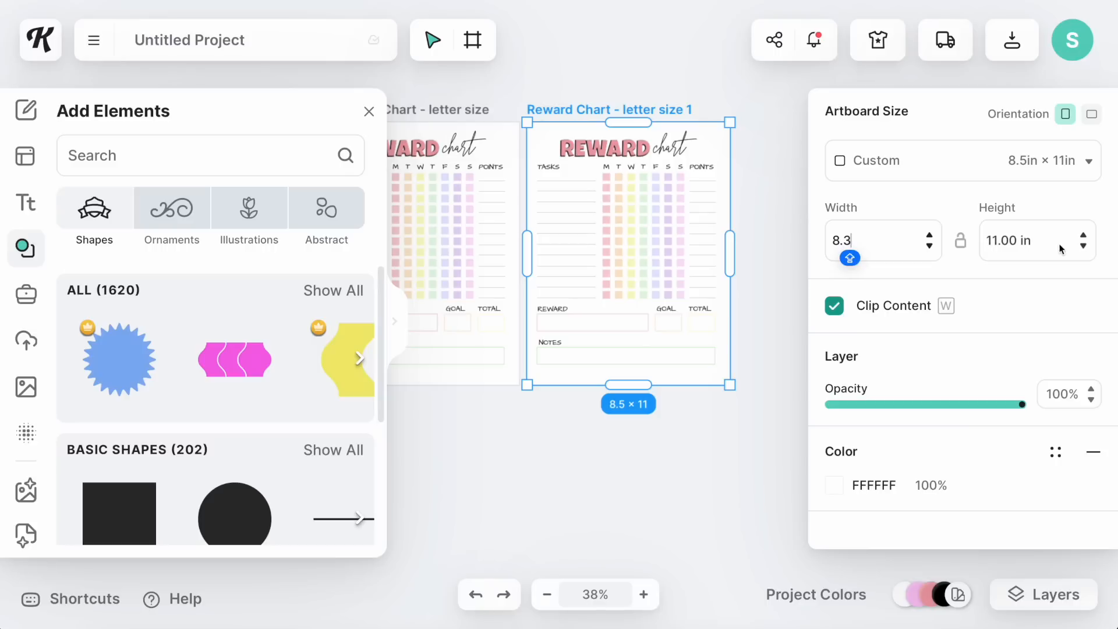
key(Tab)
text(11.7)
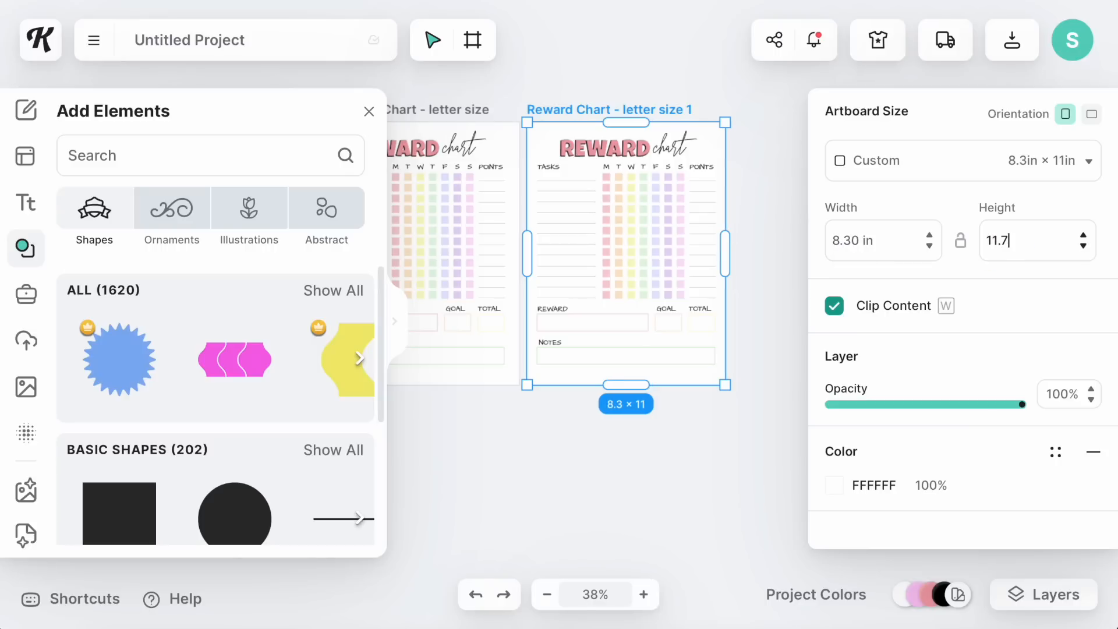
key(Return)
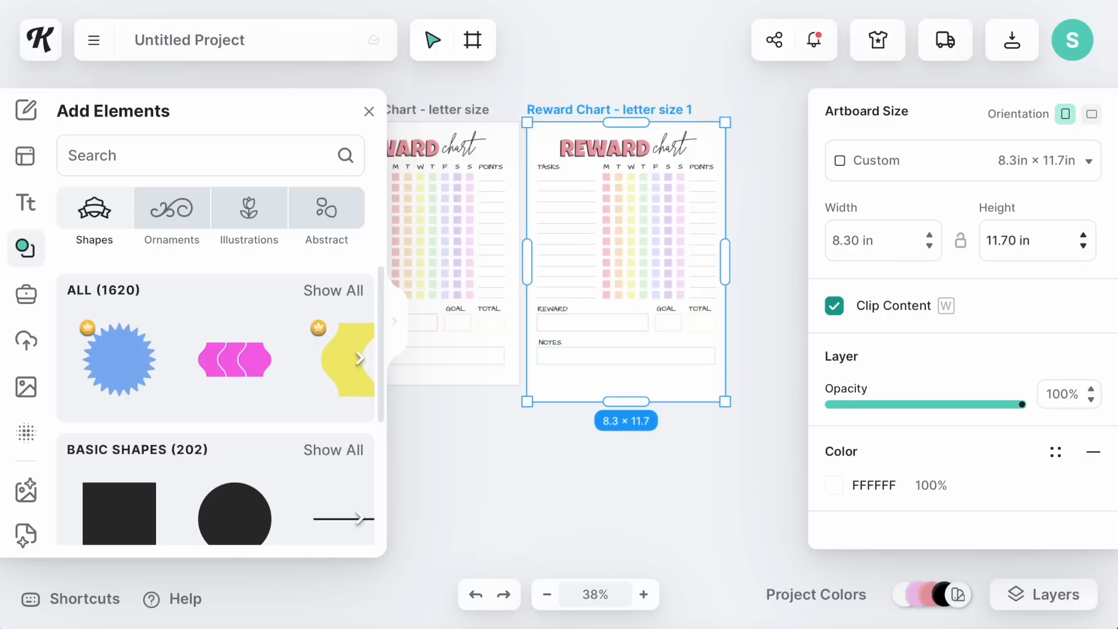
- Scale all the chart content on the 8.3 × 11.7 in artboard down slightly and center it on the page
click(742, 312)
drag(716, 382, 540, 139)
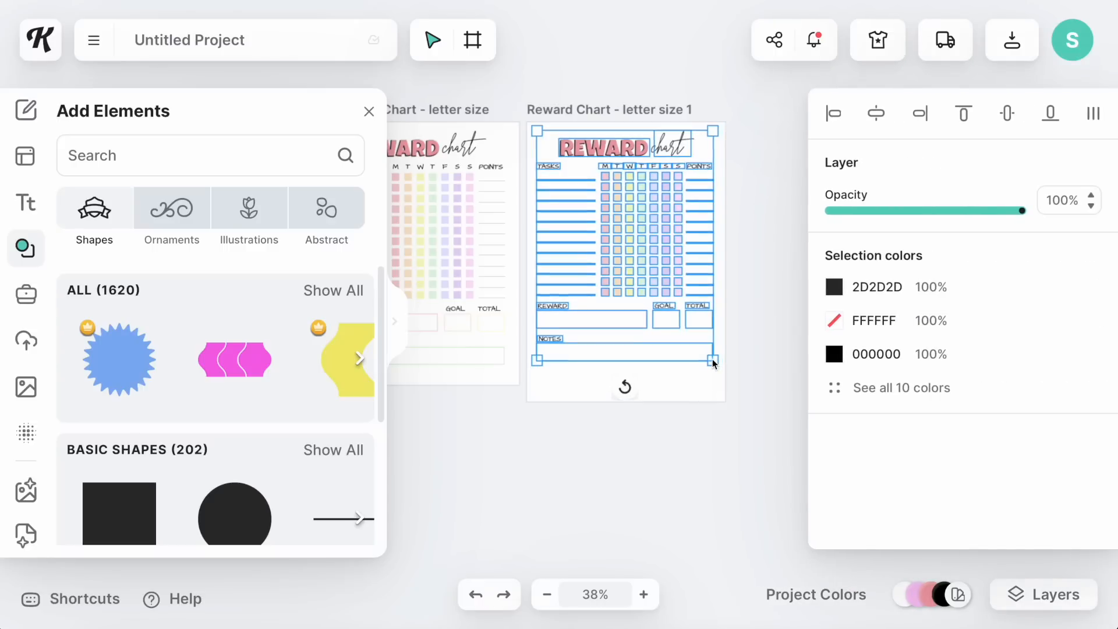
drag(630, 201, 633, 207)
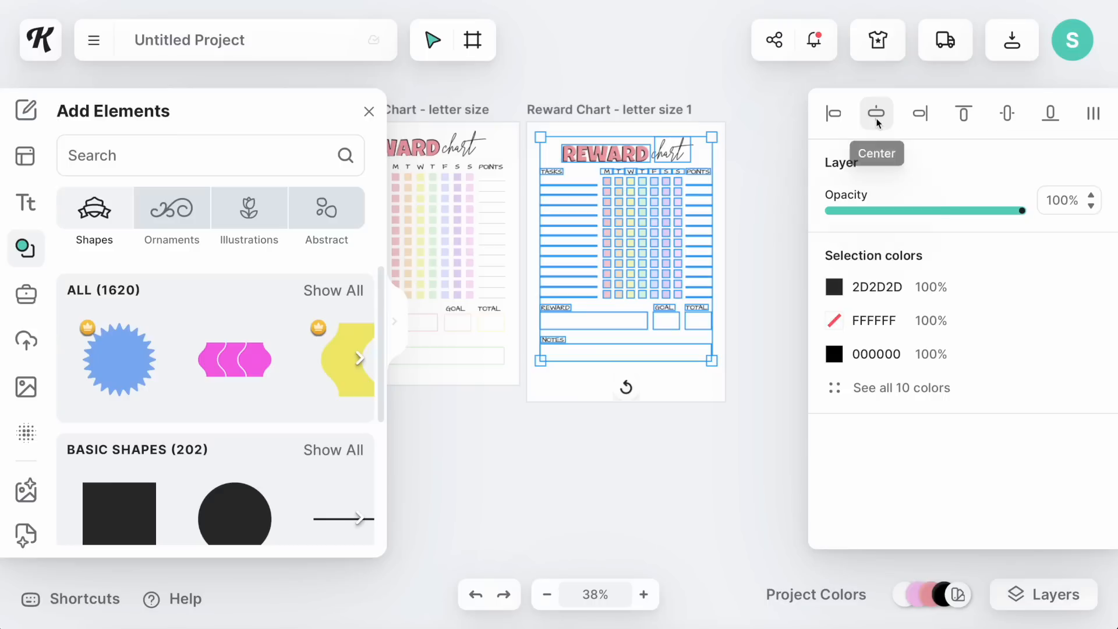
click(1003, 116)
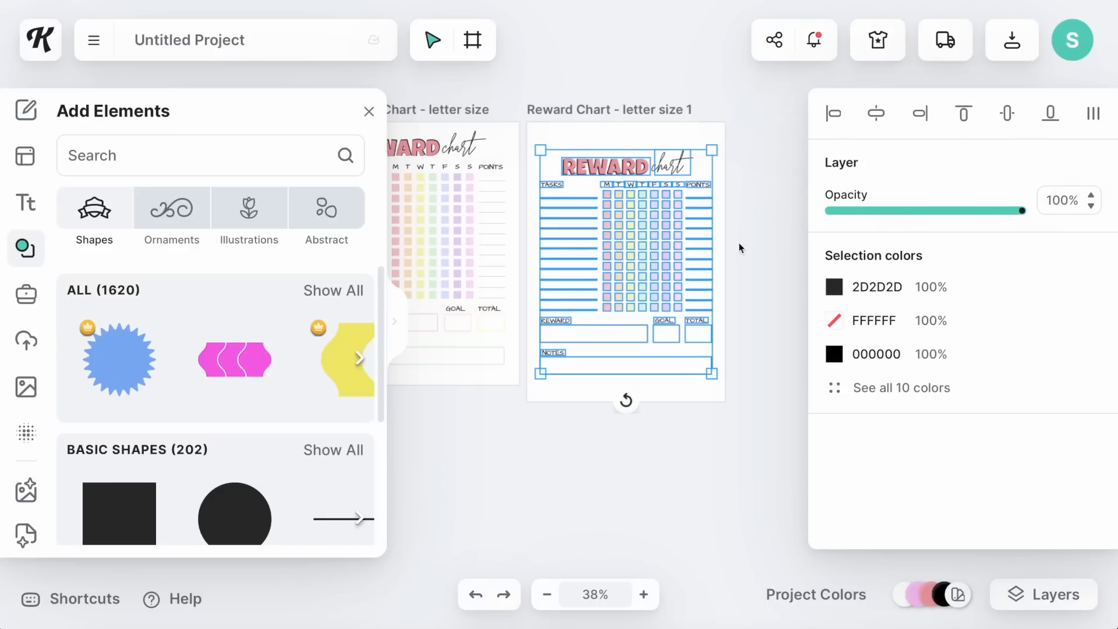
- Duplicate the original letter-size artboard again and place the copy beside the 8.3 × 11.7 in artboard
click(774, 317)
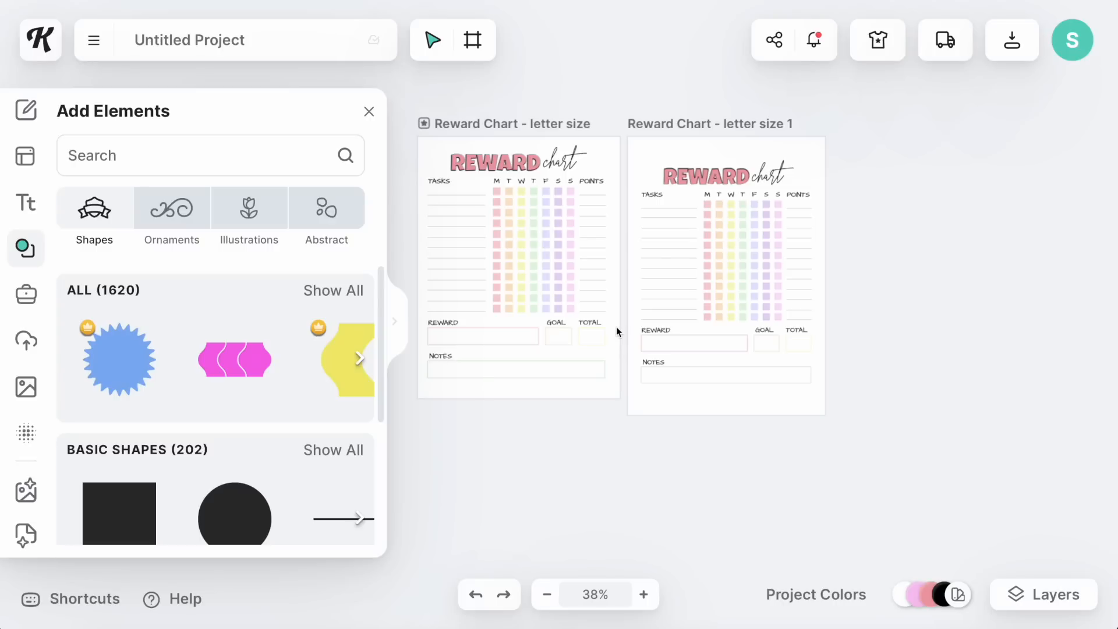
click(577, 122)
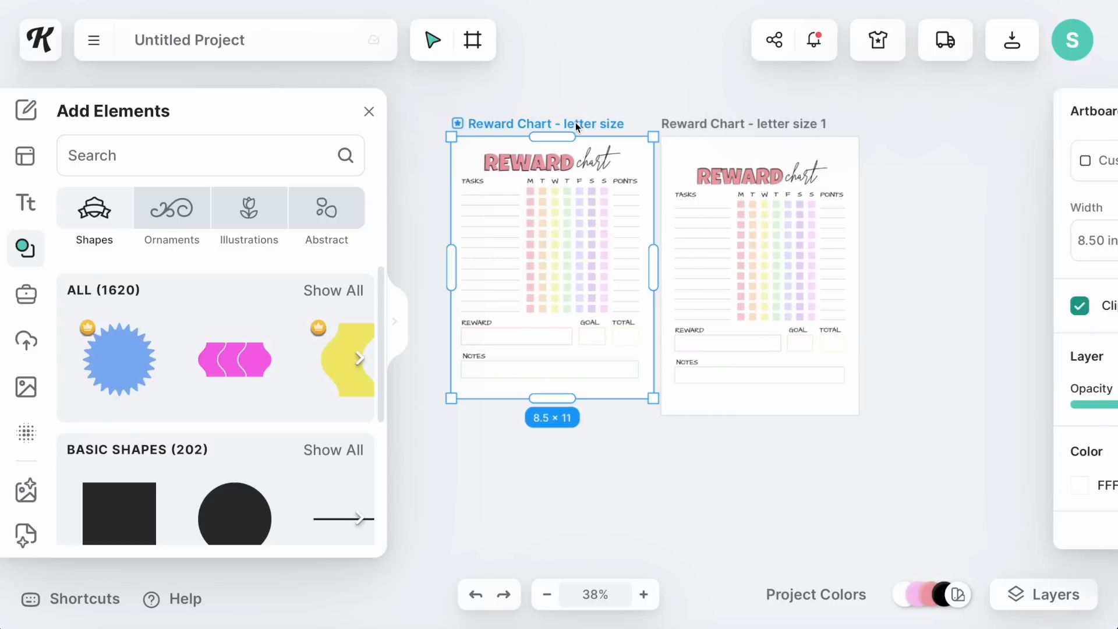
scroll(575, 122, right, 5)
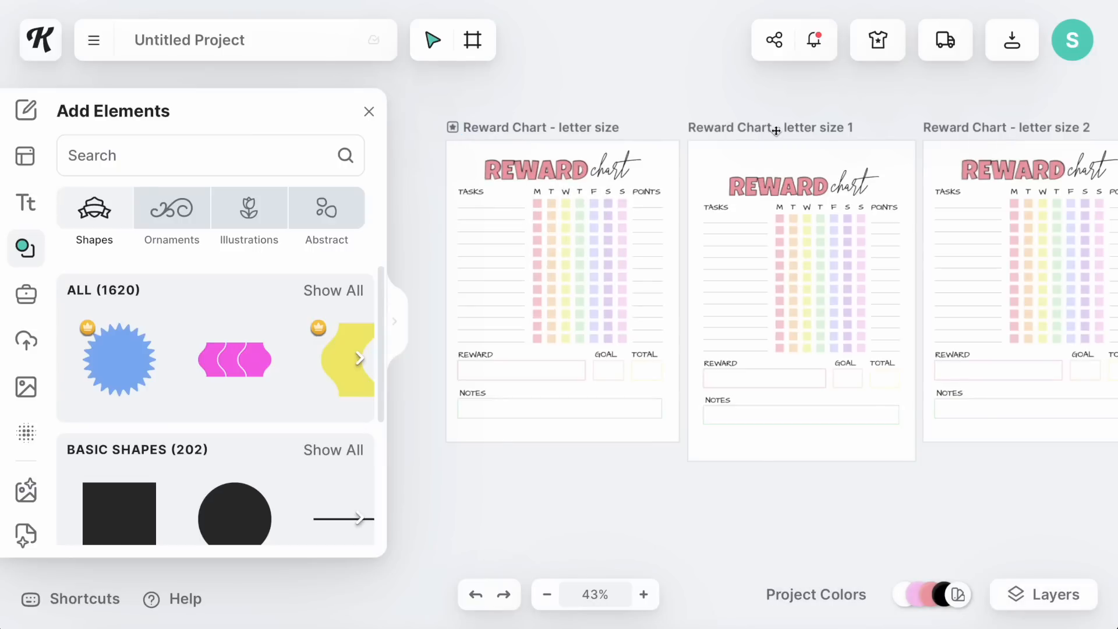
- Rename the 8.3 × 11.7 in artboard "Reward Chart - A4 size" and insert "(weekdays only)" after "Reward Chart" in the letter-size copy's name
double_click(775, 127)
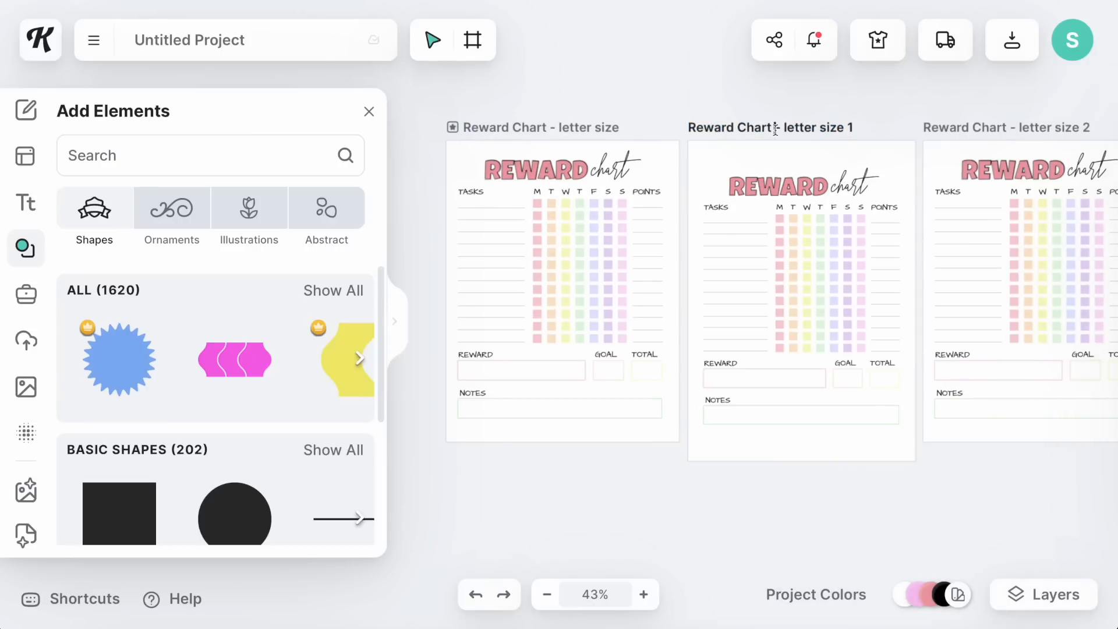
scroll(835, 126, right, 1)
click(738, 128)
key(Left)
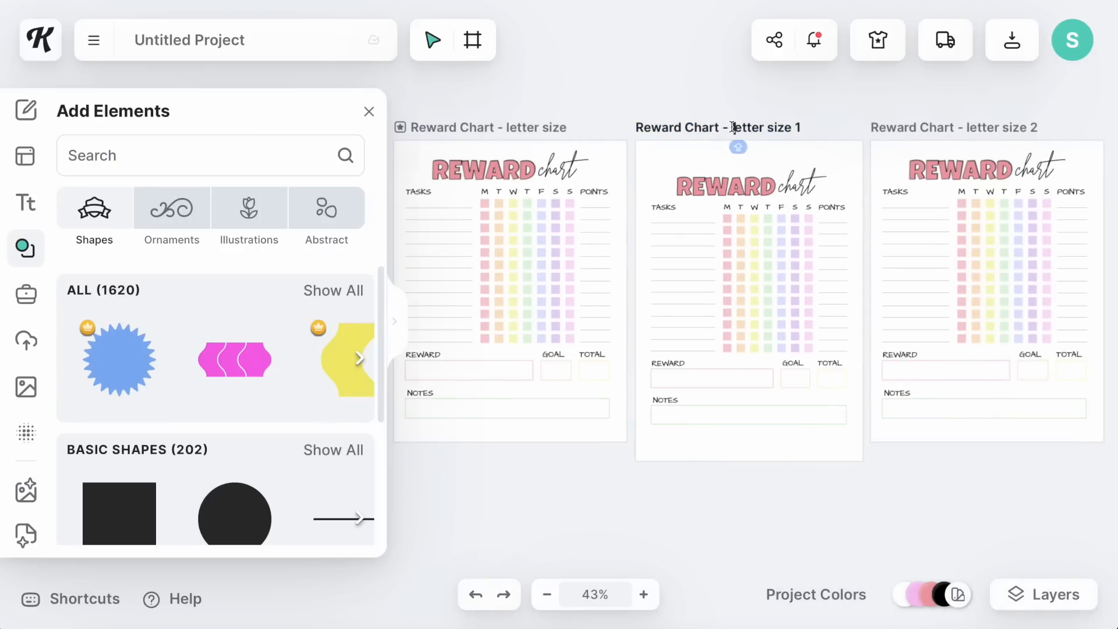
drag(738, 129, 766, 128)
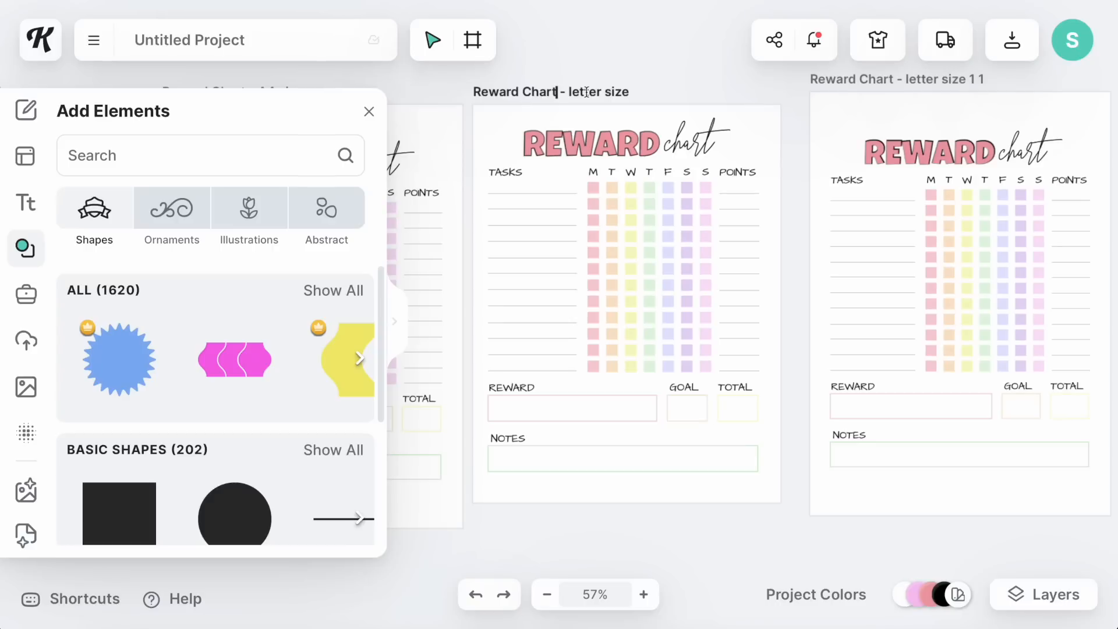
text((weekdays only))
- Delete the two weekend columns from the weekdays-only letter-size chart and spread out the remaining weekday columns
click(696, 273)
key(Delete)
click(686, 172)
key(Delete)
drag(683, 369, 641, 170)
drag(650, 365, 634, 181)
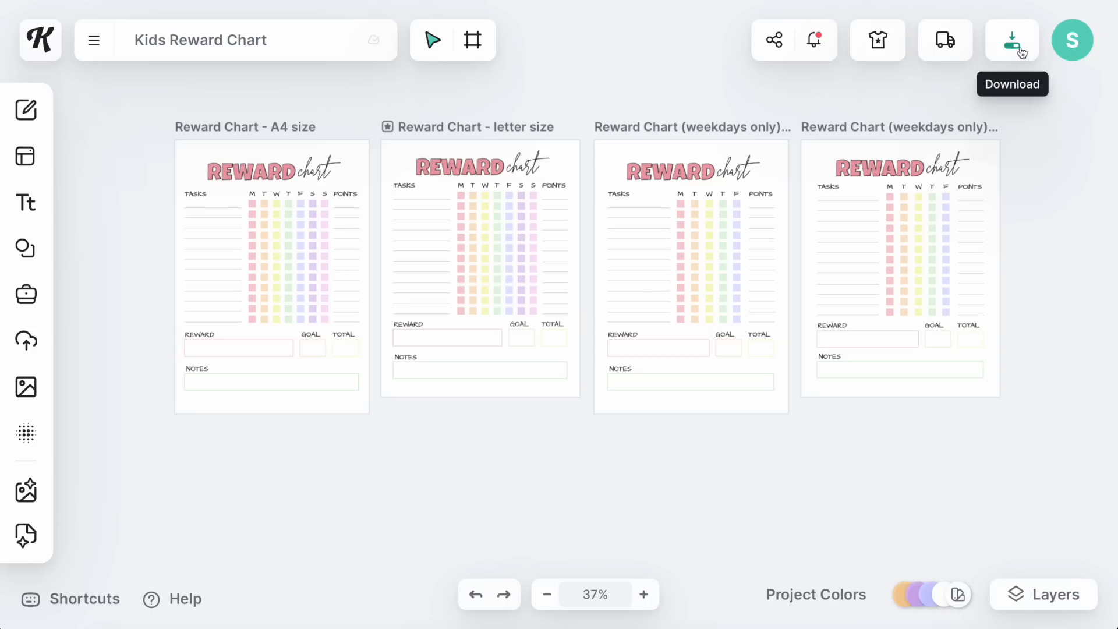
- Download all four artboards as separate PDF files at 300 DPI with Optimize Quality enabled
click(1013, 52)
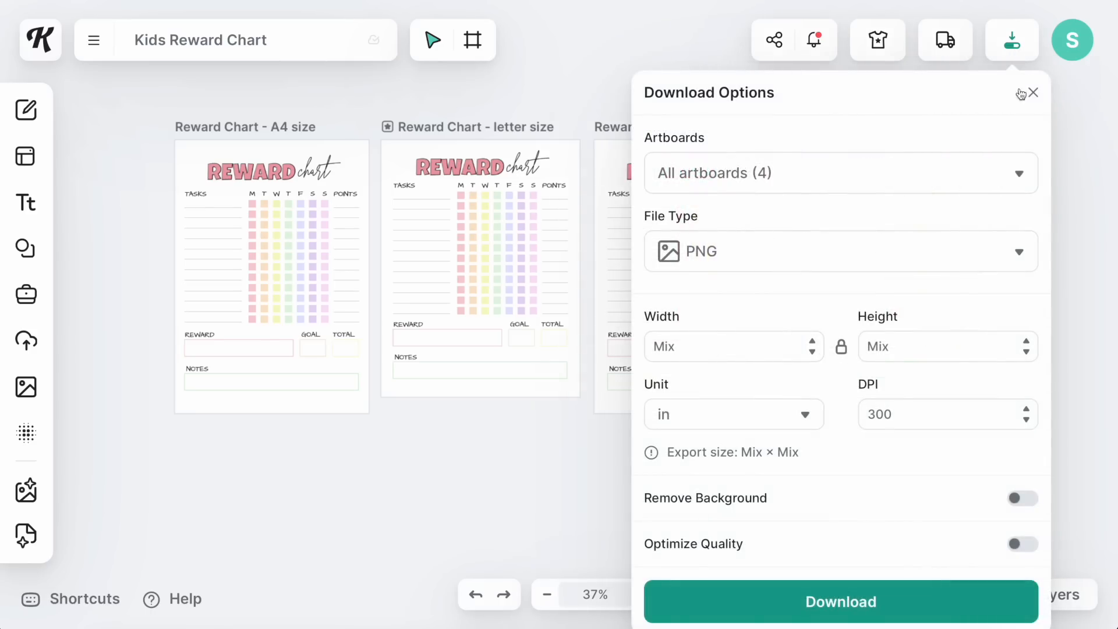
click(999, 180)
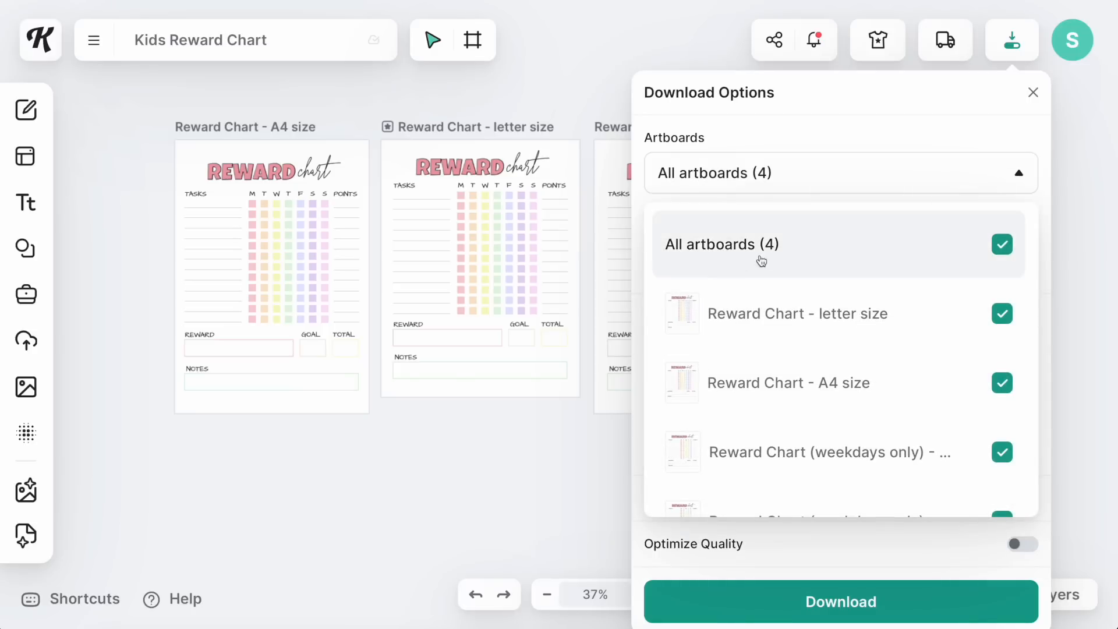
click(946, 182)
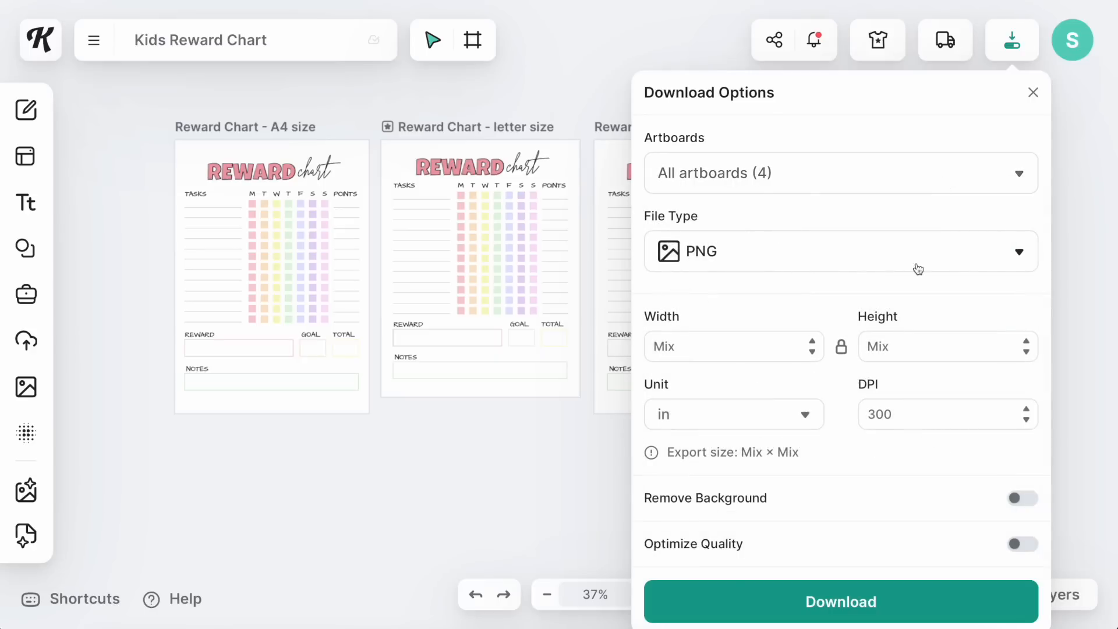
click(725, 251)
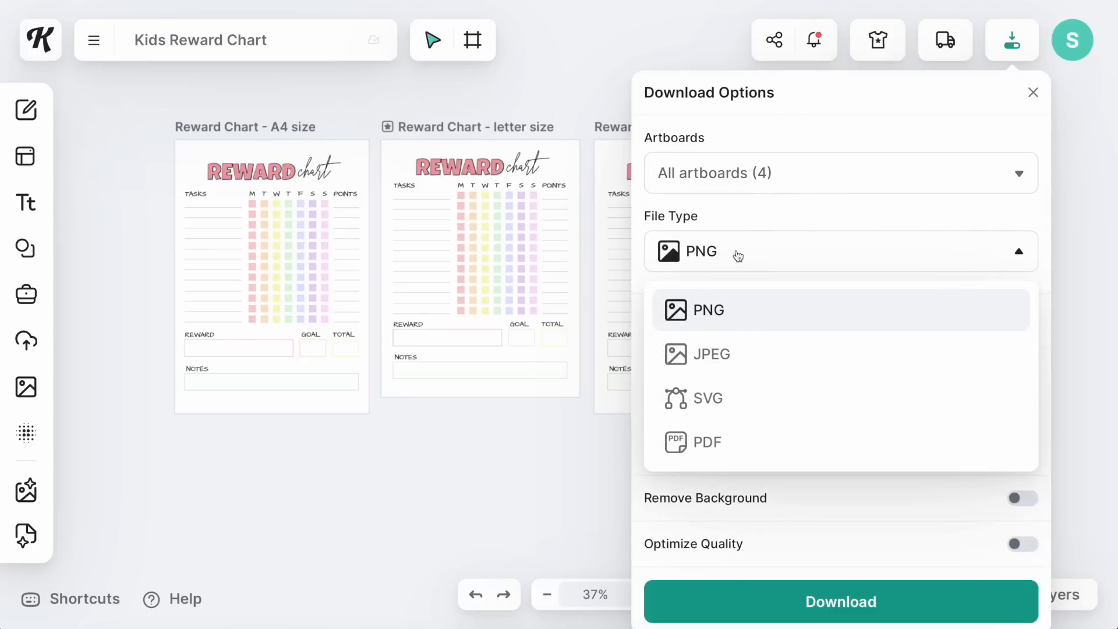
click(715, 448)
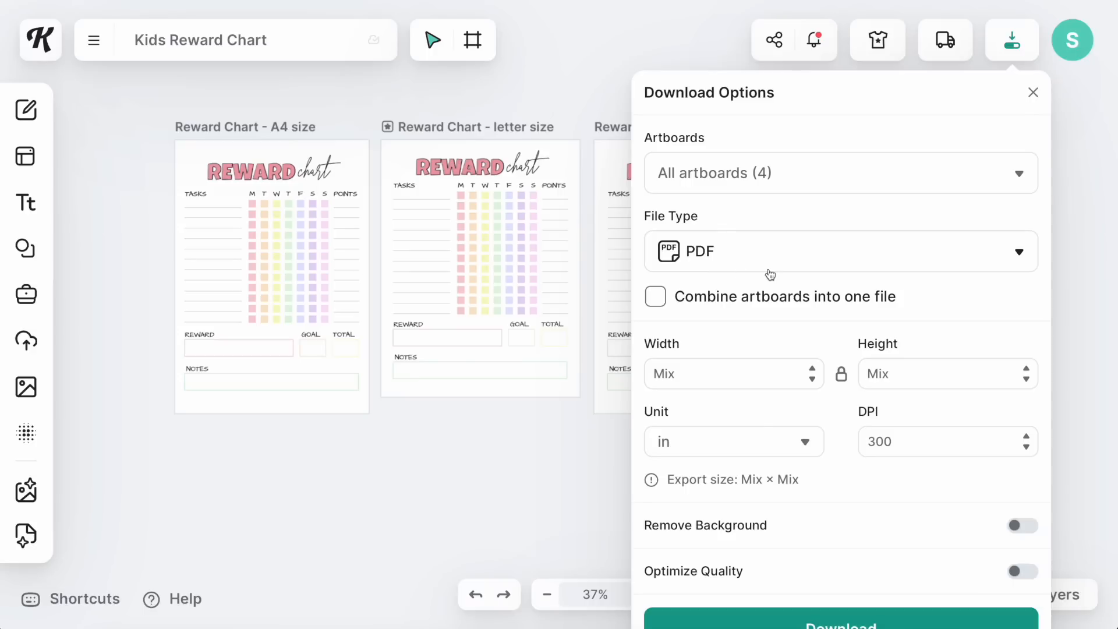
click(898, 441)
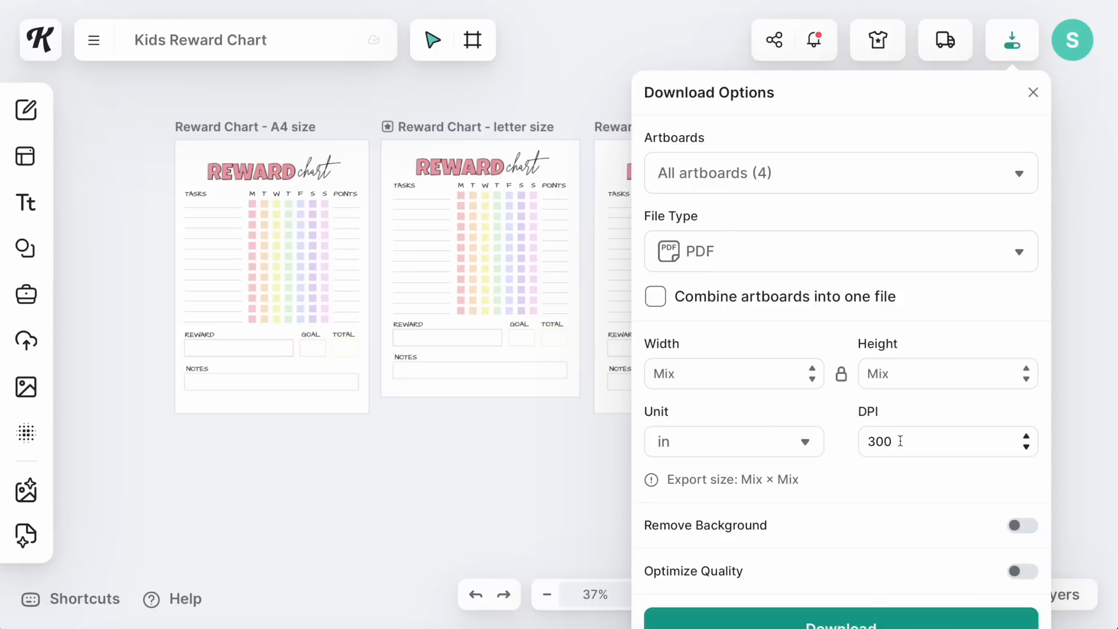
click(1027, 573)
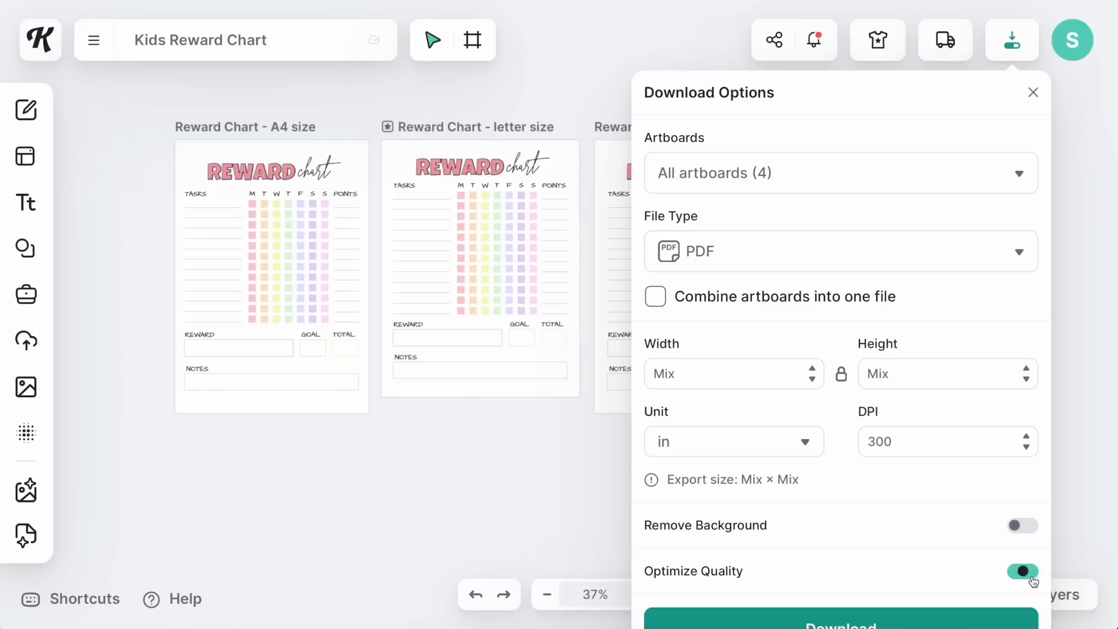
click(851, 620)
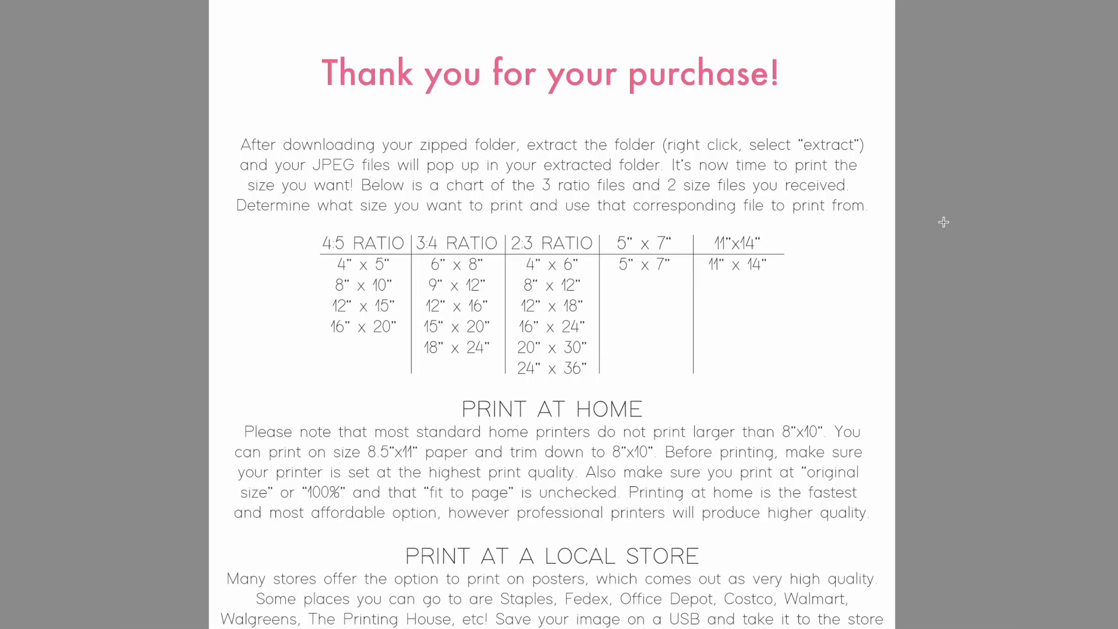
- Review the thank-you page's print size chart and its instructions for printing at home, in a store and online
scroll(943, 222, down, 2)
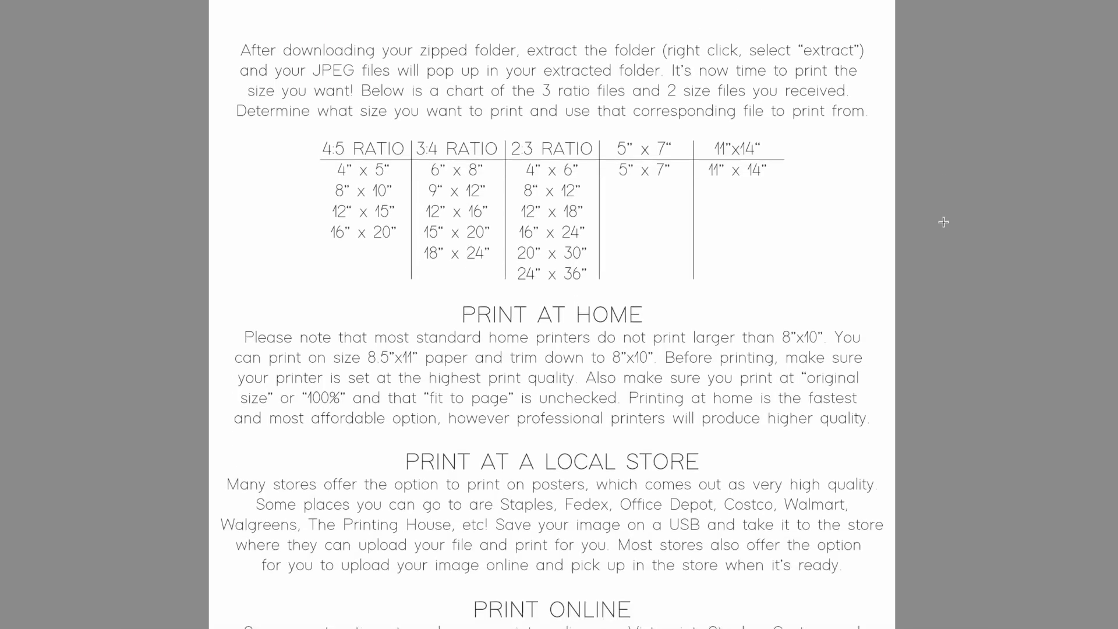
scroll(943, 222, down, 3)
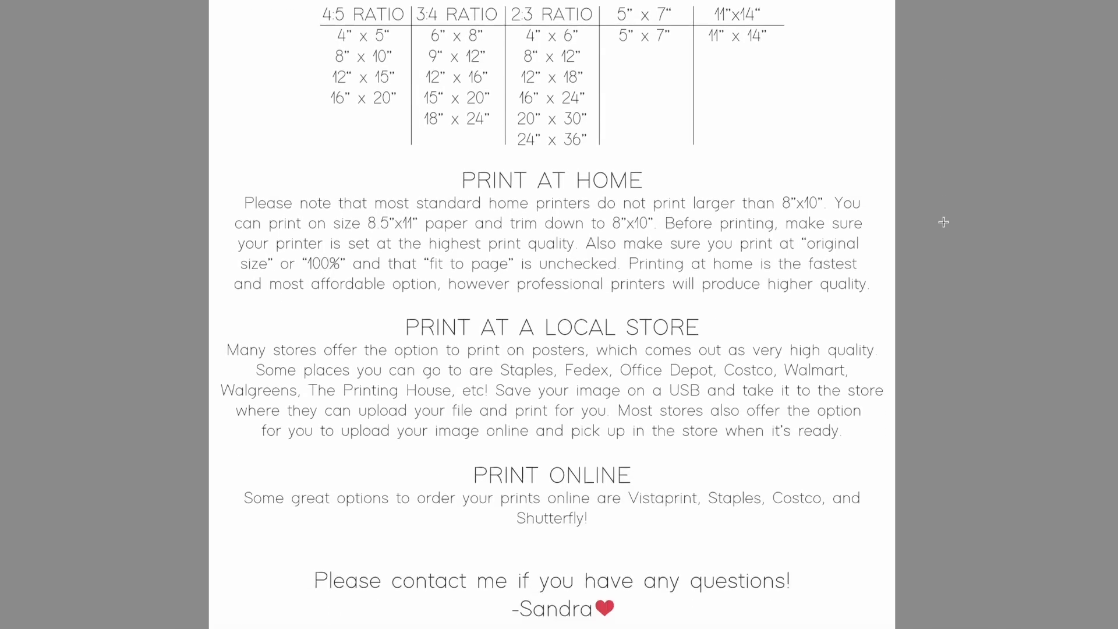
scroll(943, 222, down, 1)
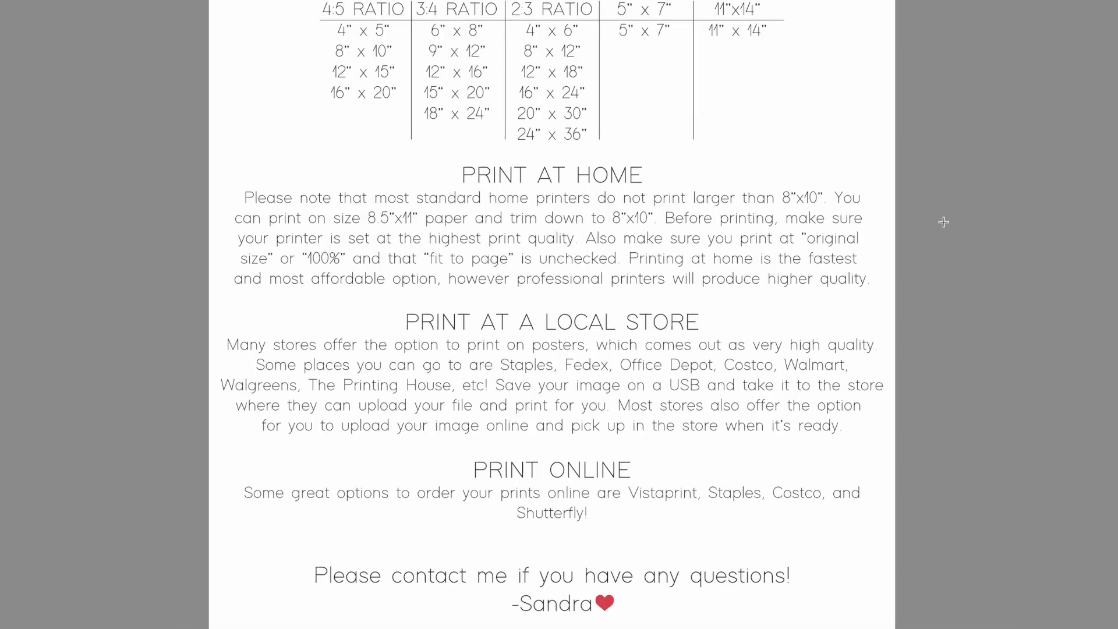
scroll(943, 222, up, 3)
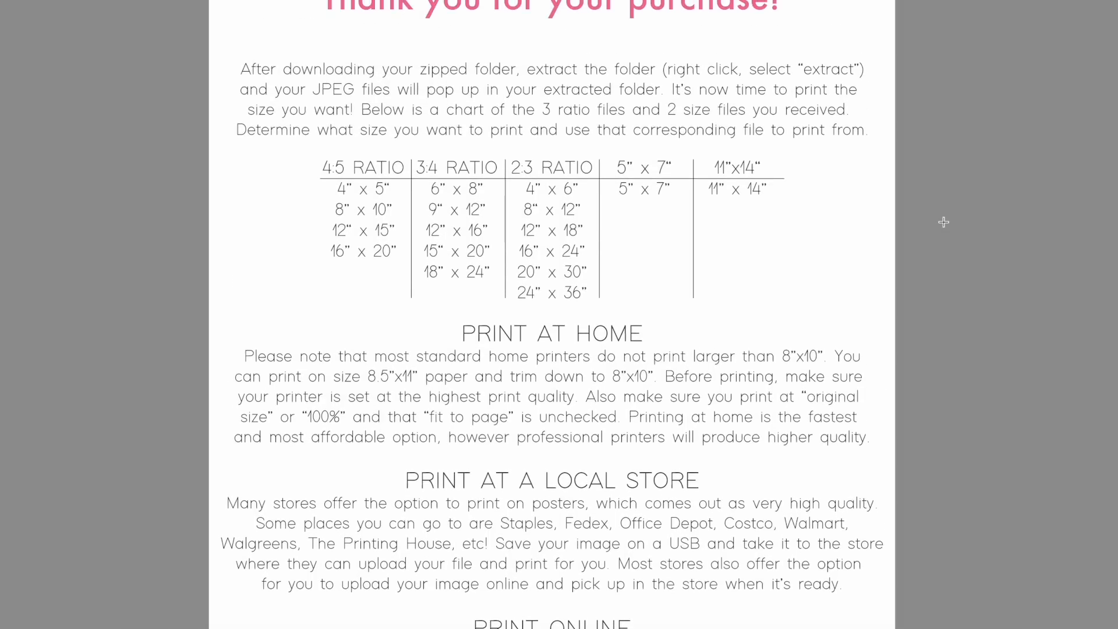
scroll(943, 222, up, 2)
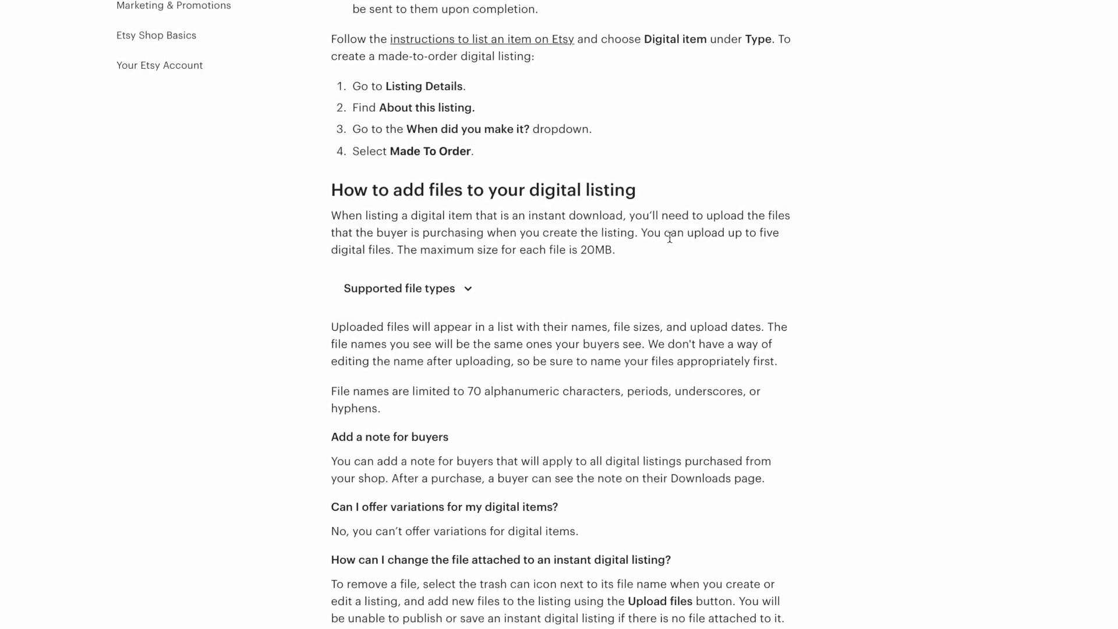
- Check Etsy's limits on the number and size of files in a digital listing
drag(643, 236, 618, 253)
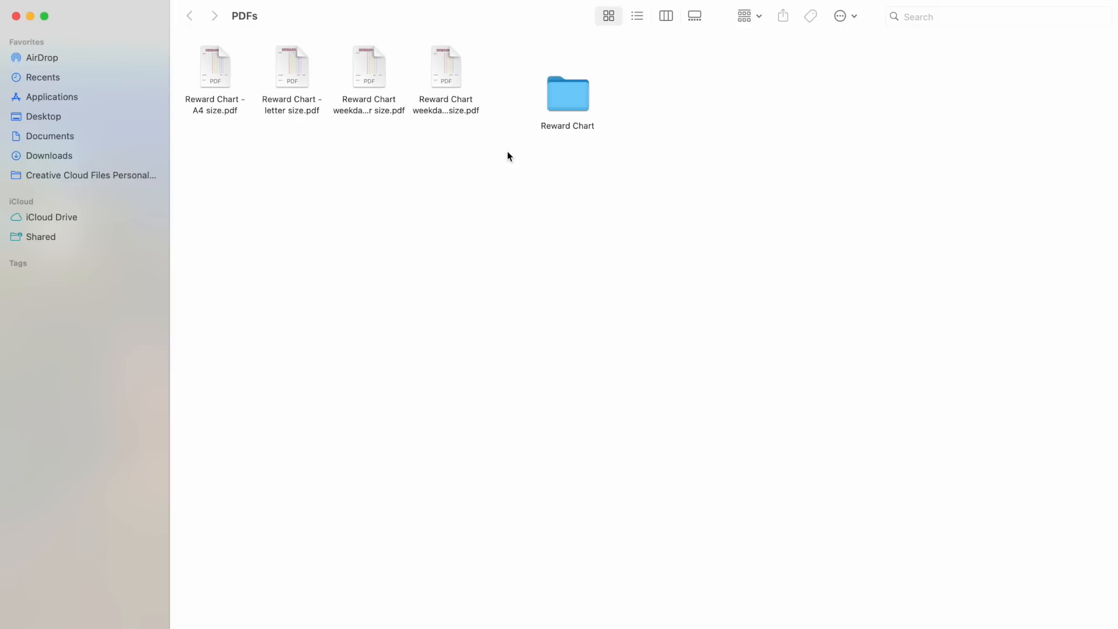
- Switch to Finder, move the four chart PDFs into the Reward Chart folder and compress that folder into a zip file
drag(504, 154, 563, 98)
right_click(565, 101)
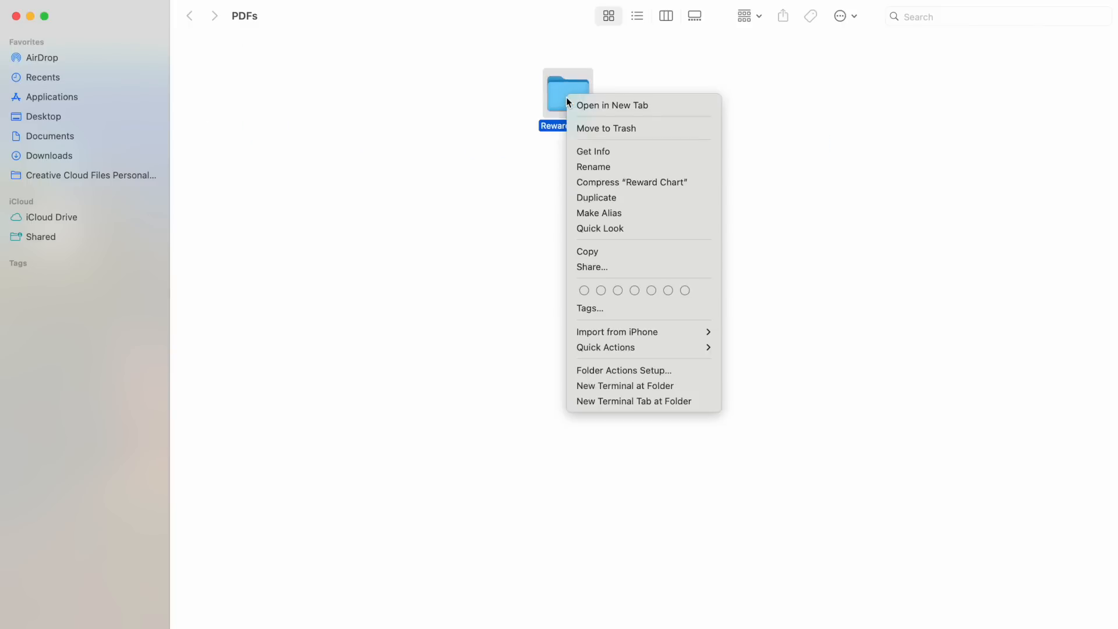
click(642, 188)
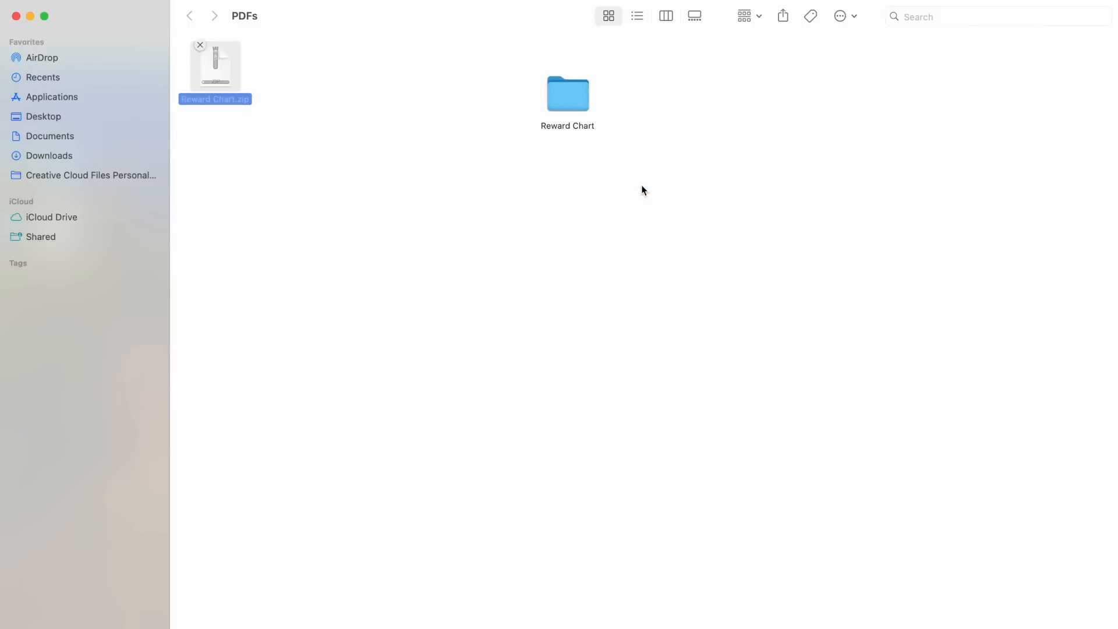
click(598, 148)
drag(597, 148, 257, 96)
click(382, 125)
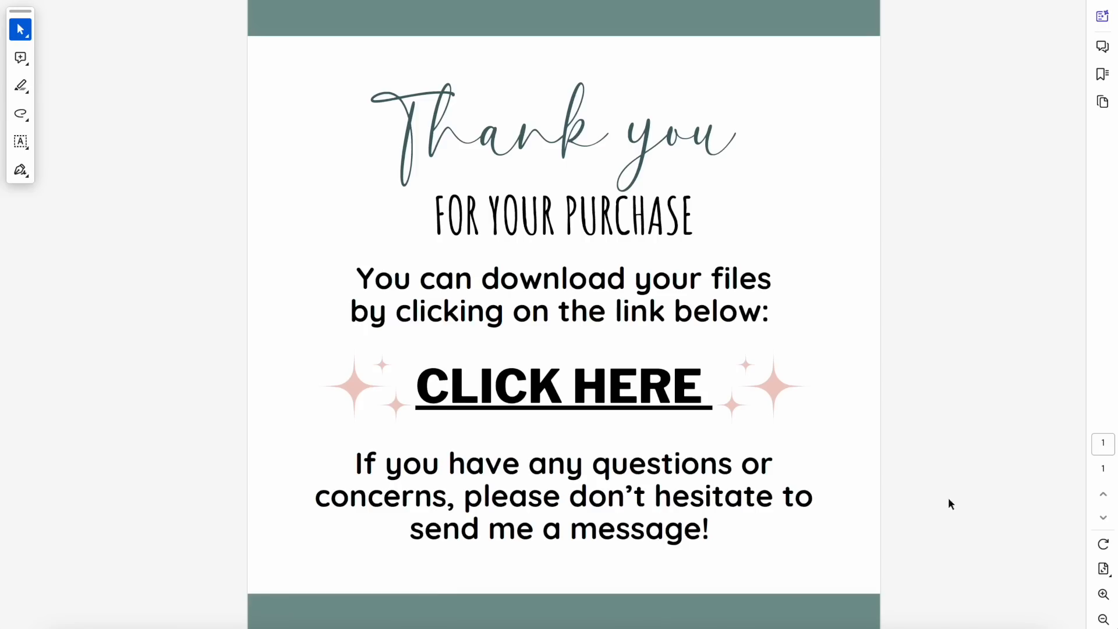
mouse_move(686, 413)
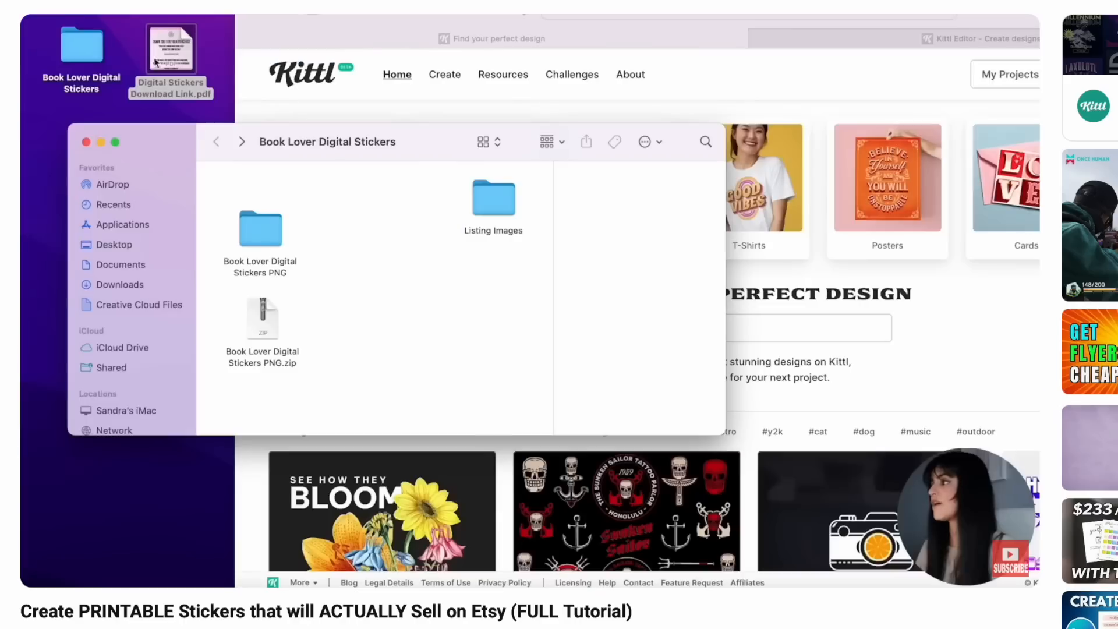
click(174, 55)
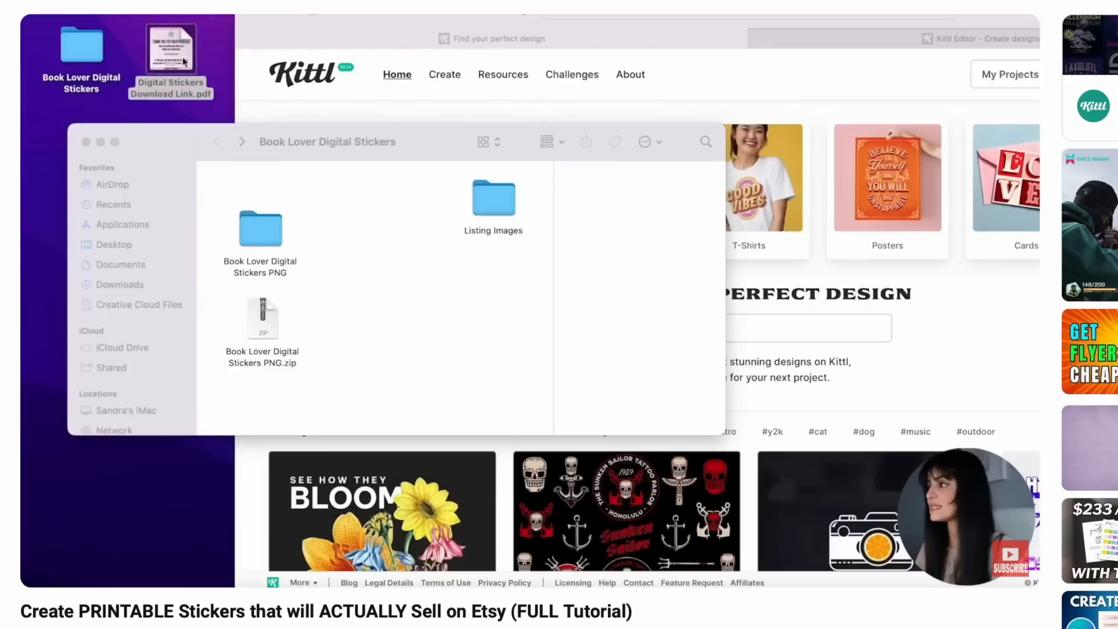
double_click(174, 56)
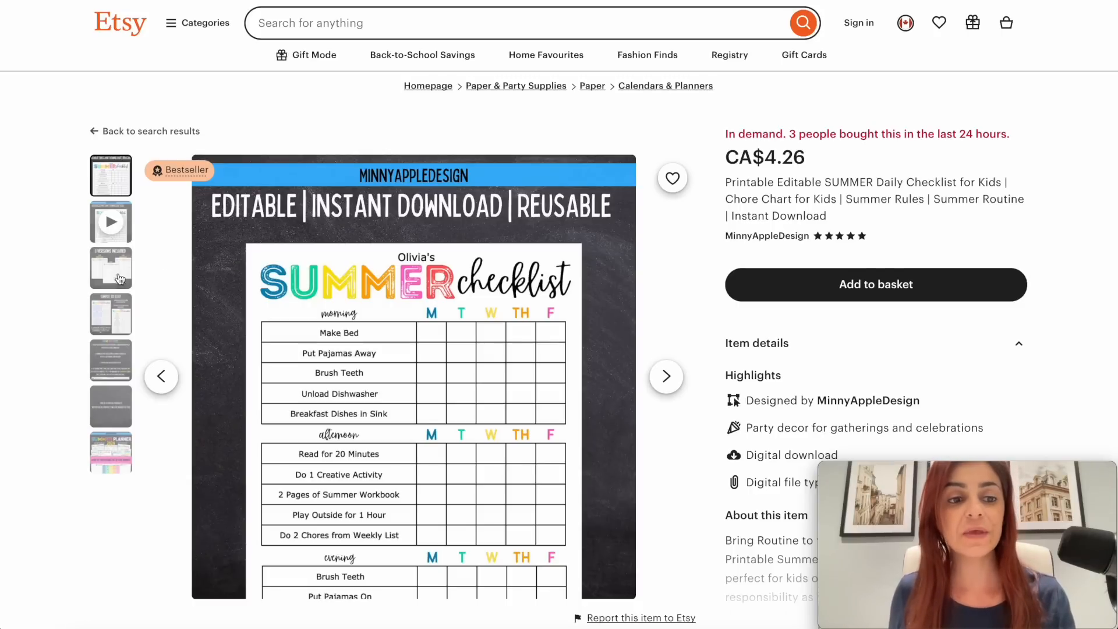
- Examine the summer checklist listing's images on Etsy for inspiration and check Etsy's recommended listing image size
click(117, 277)
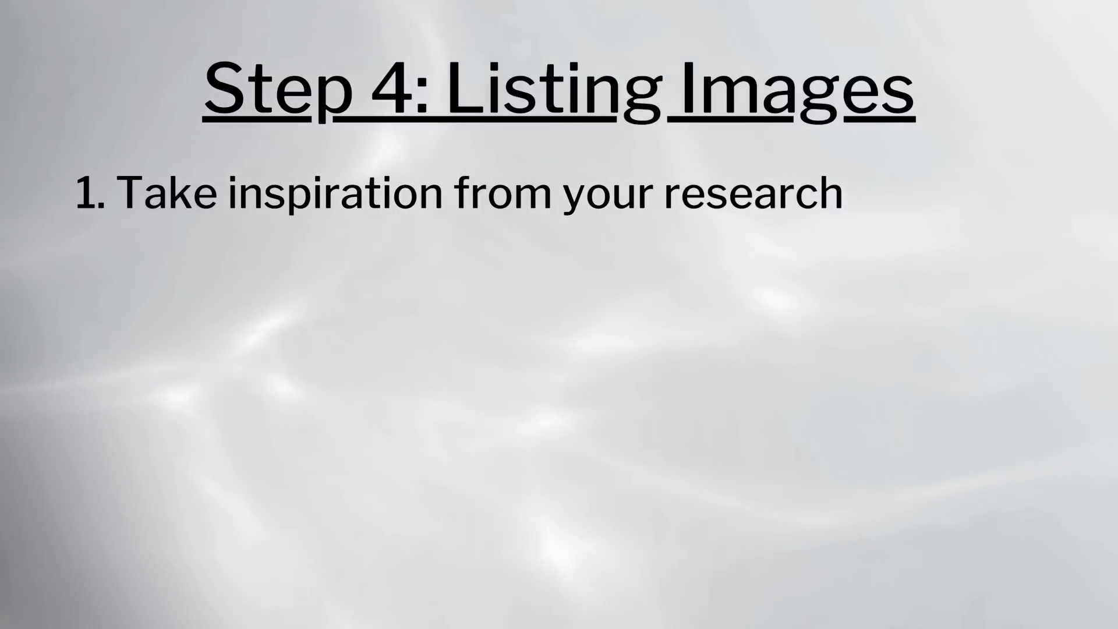
click(114, 313)
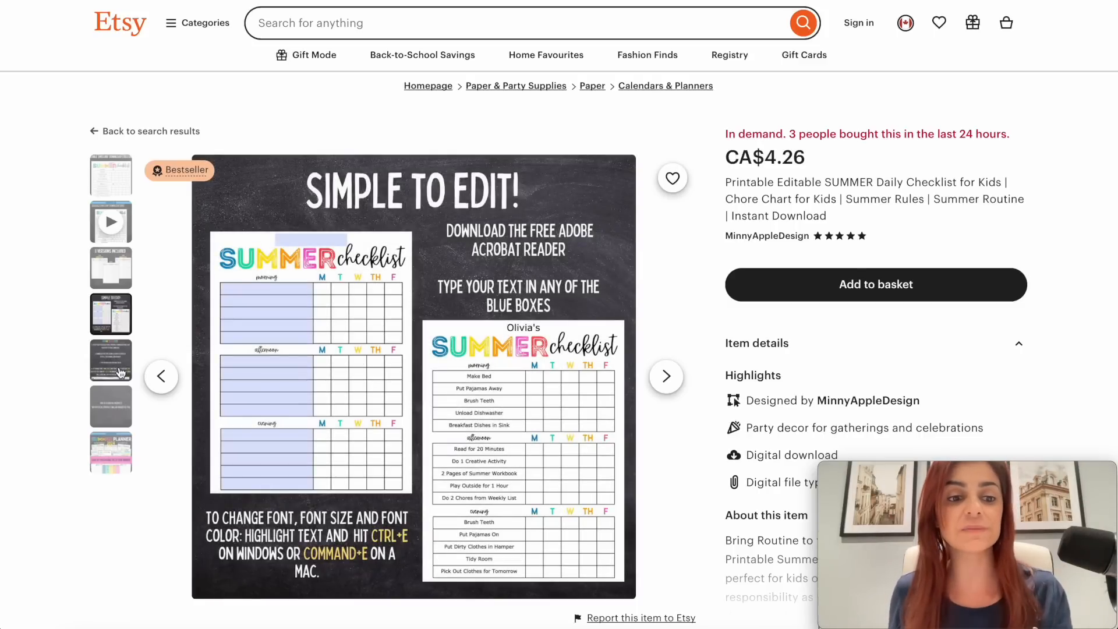
click(121, 372)
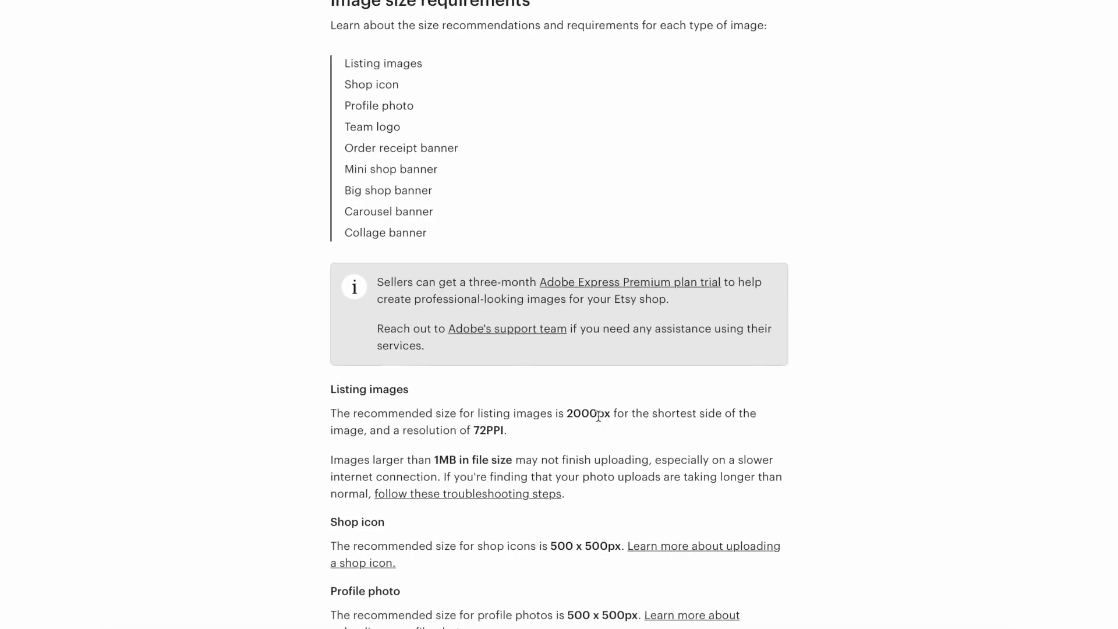
drag(541, 391, 720, 379)
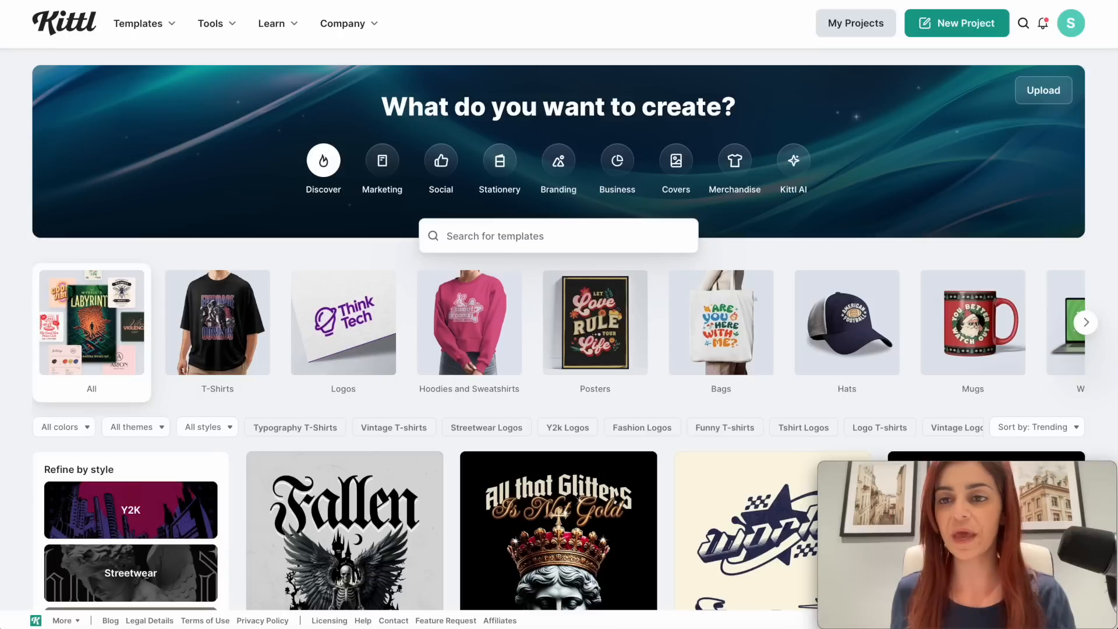
- Create a new Kittl project with a custom square artboard sized in pixels for the listing image
click(968, 23)
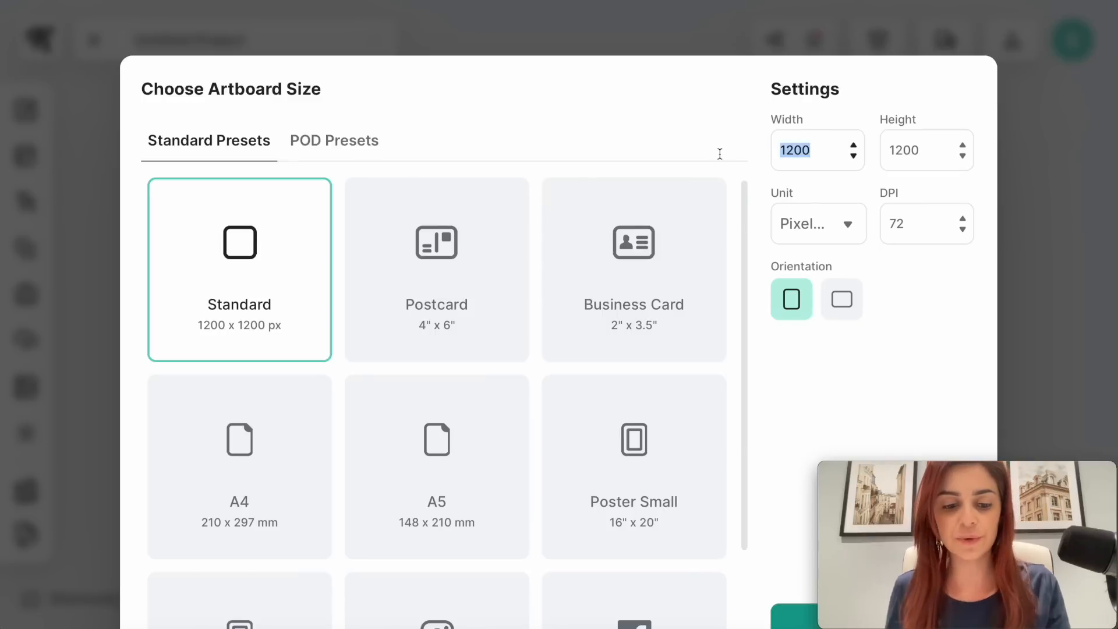
double_click(944, 153)
text(25)
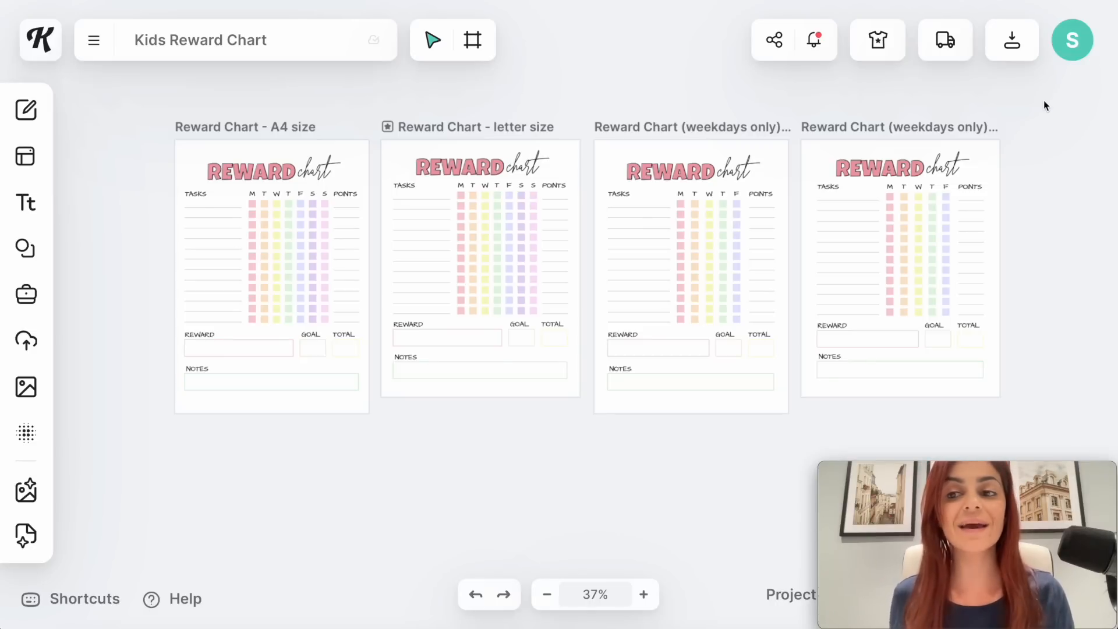
- Download all four artboards of the Kids Reward Chart project as JPEG files at 300 DPI
click(1013, 47)
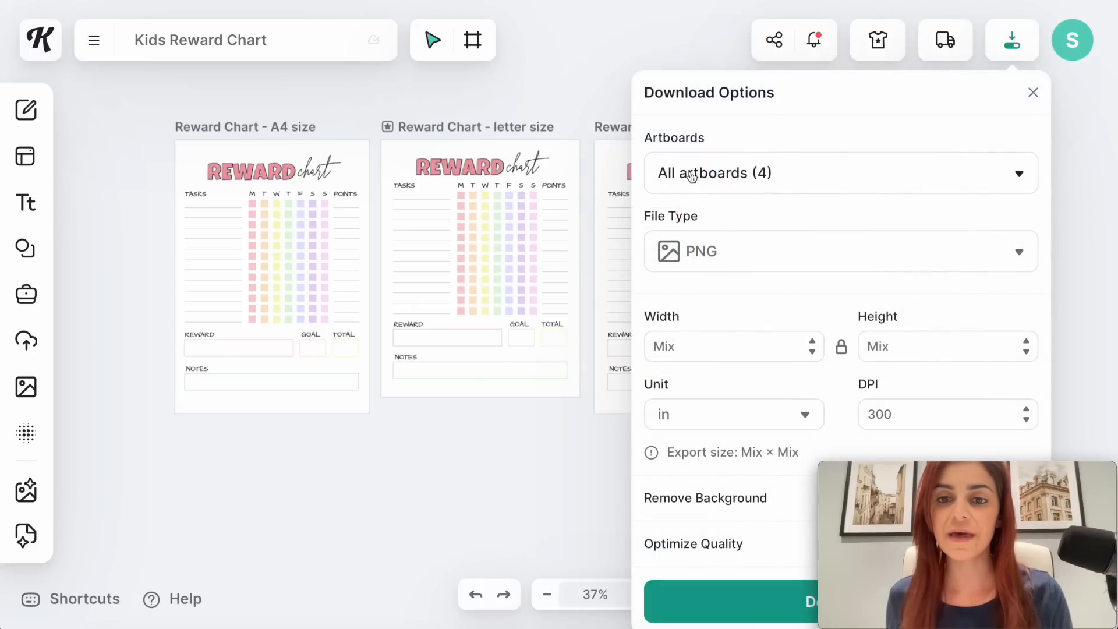
click(727, 254)
click(721, 354)
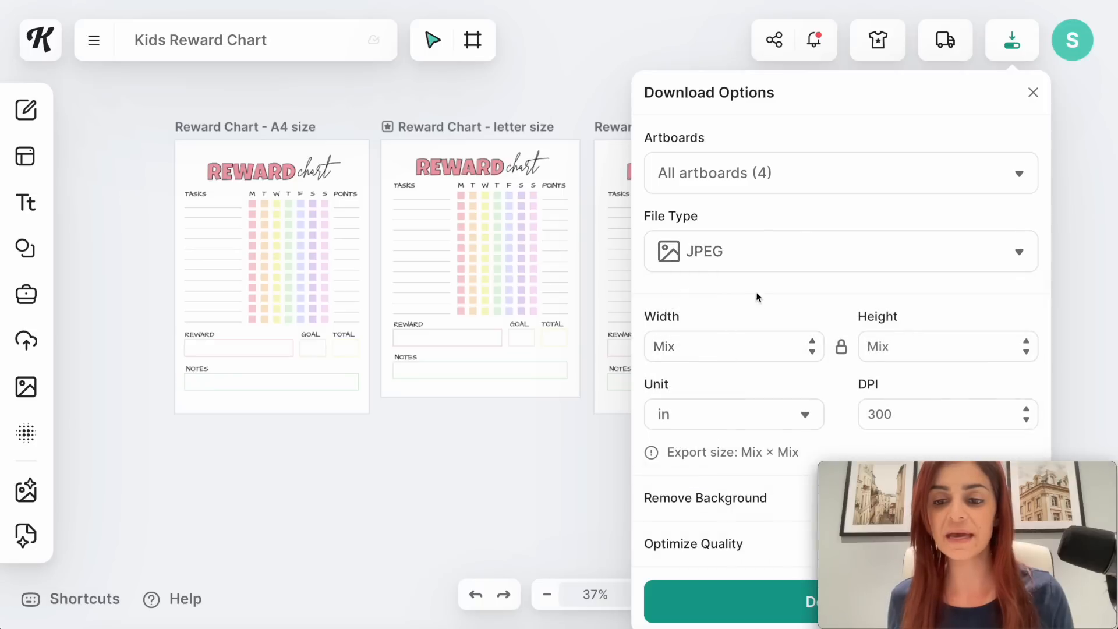
drag(998, 465, 539, 477)
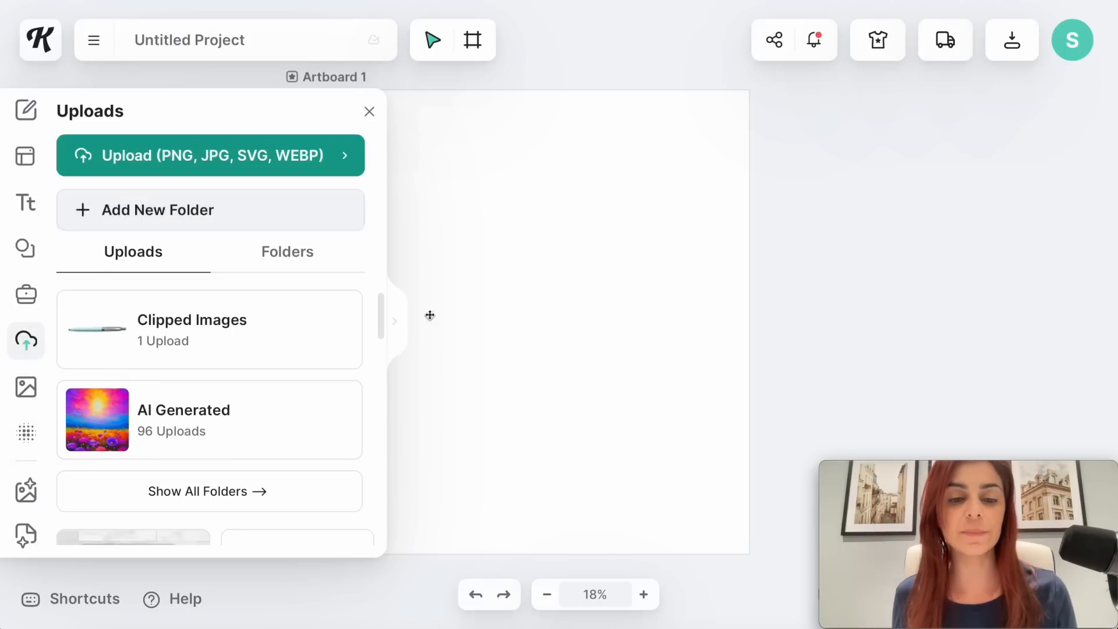
- Place the uploaded seven-day reward chart image on the new artboard, enlarge it and move it near the centre
scroll(165, 395, down, 5)
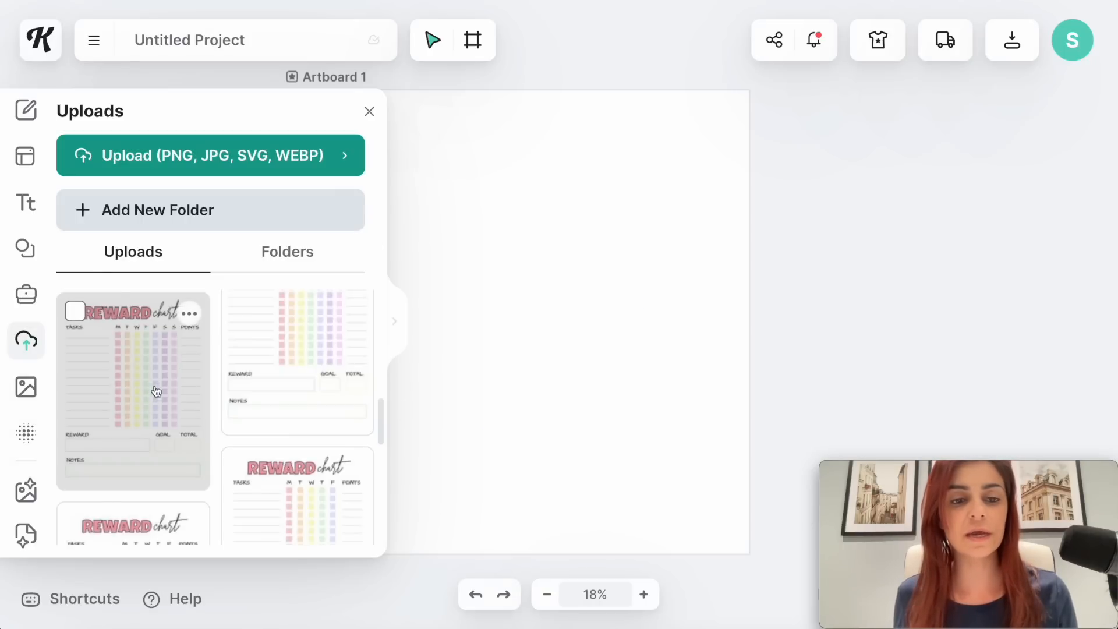
click(152, 388)
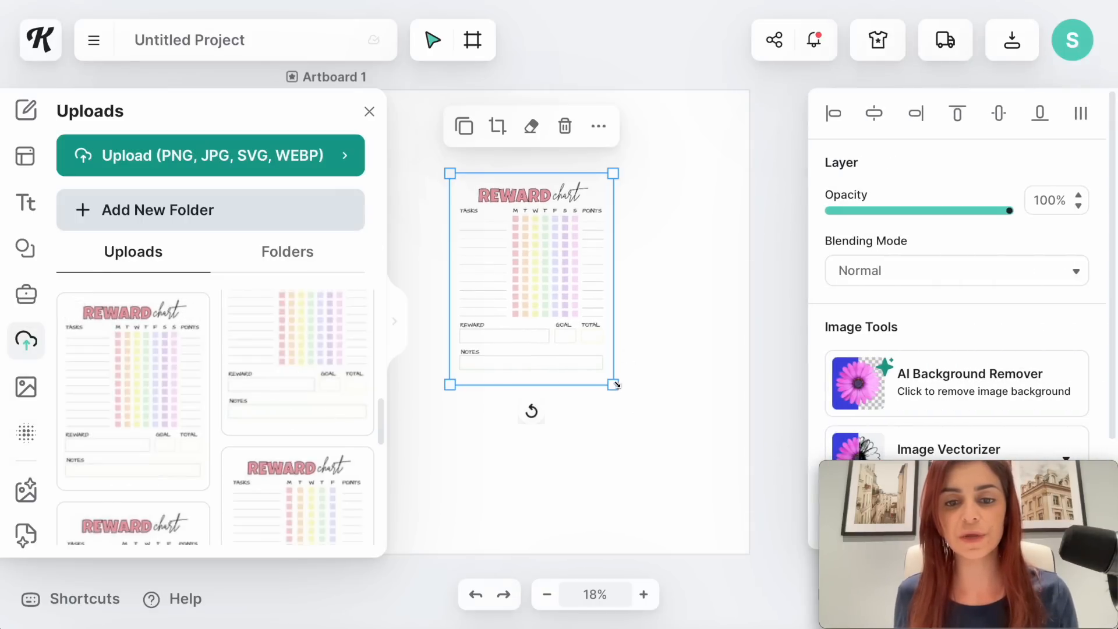
drag(613, 383, 661, 429)
drag(597, 317, 571, 319)
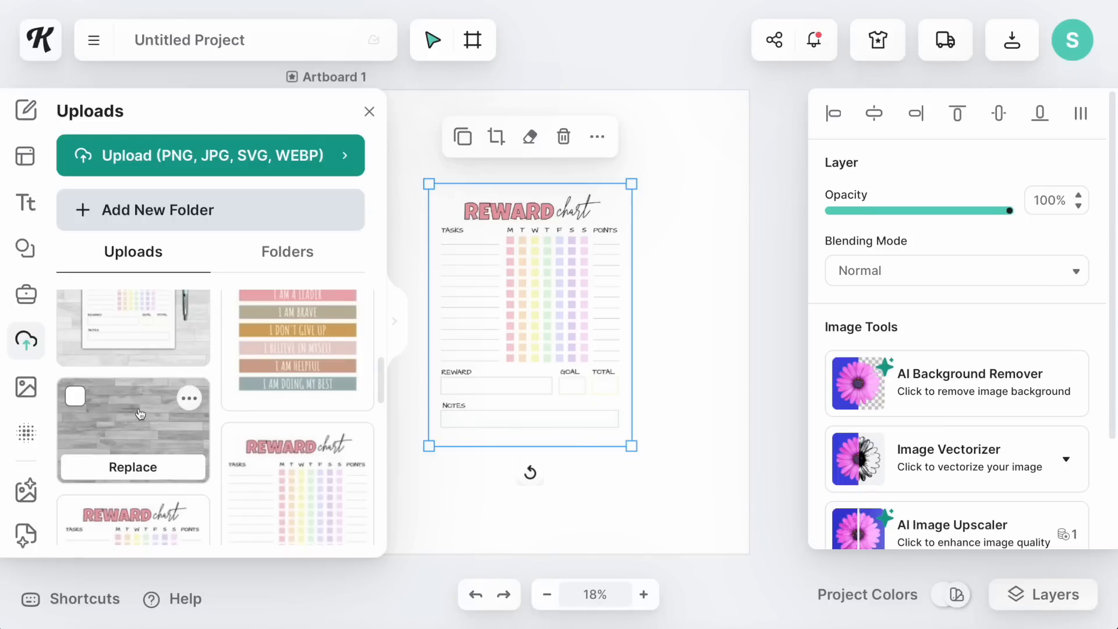
- Add the uploaded grey wood image as a background covering the artboard behind the chart and lower its opacity to 63%
click(139, 414)
drag(676, 320, 503, 165)
scroll(529, 187, right, 2)
drag(482, 235, 928, 595)
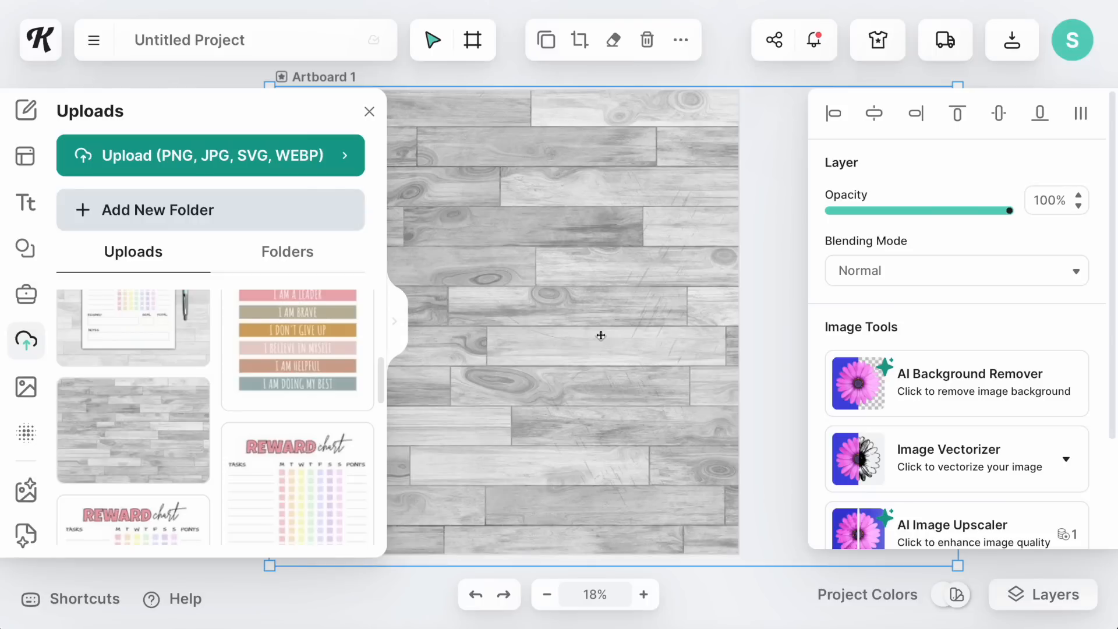
right_click(600, 336)
click(673, 609)
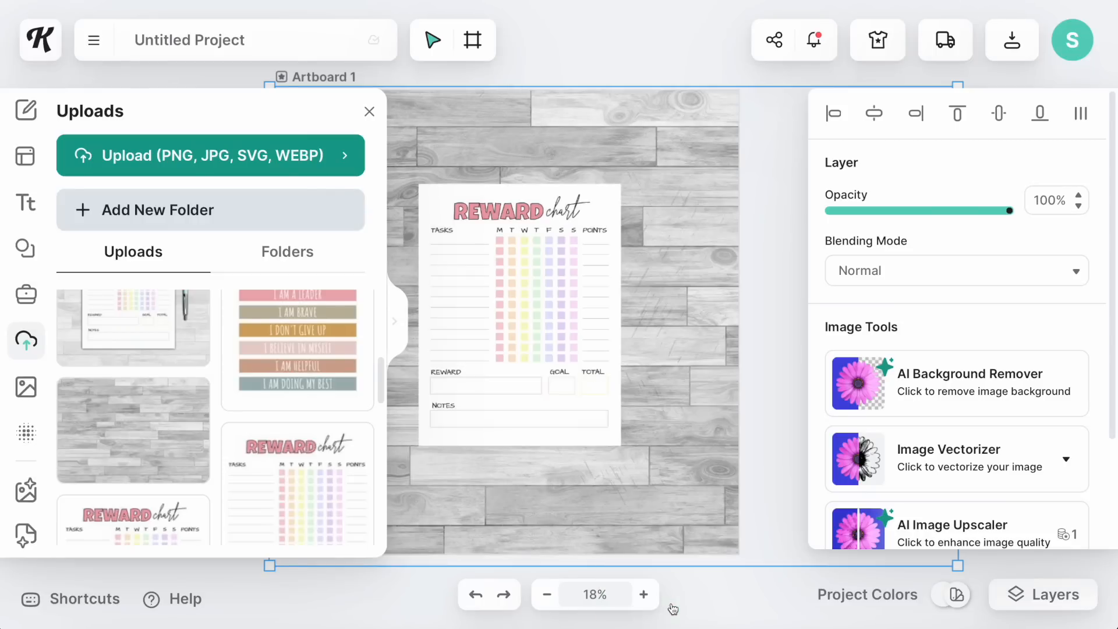
scroll(748, 114, down, 3)
drag(1011, 212, 964, 214)
- Enlarge and centre the reward chart on the wood background and add an adjusted shadow to it
click(497, 317)
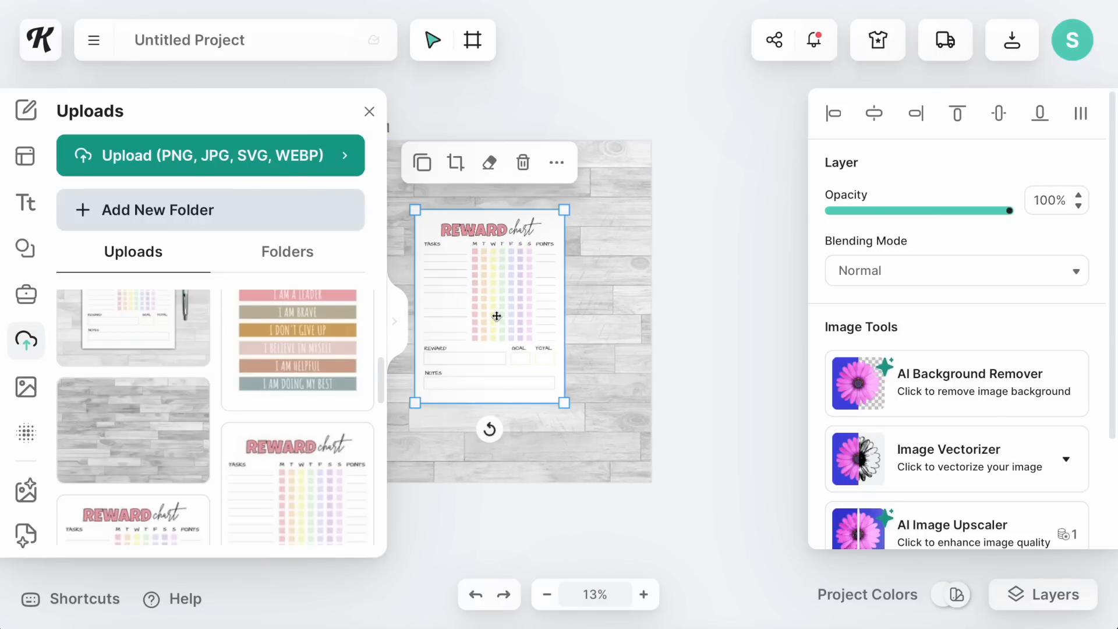
drag(469, 211, 502, 242)
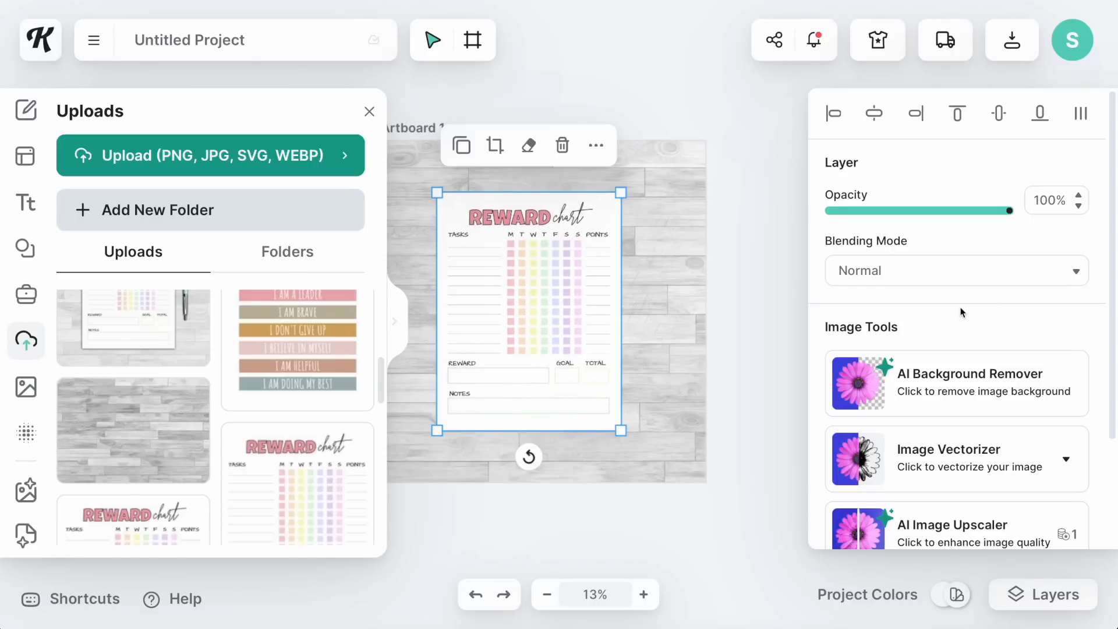
scroll(962, 312, down, 3)
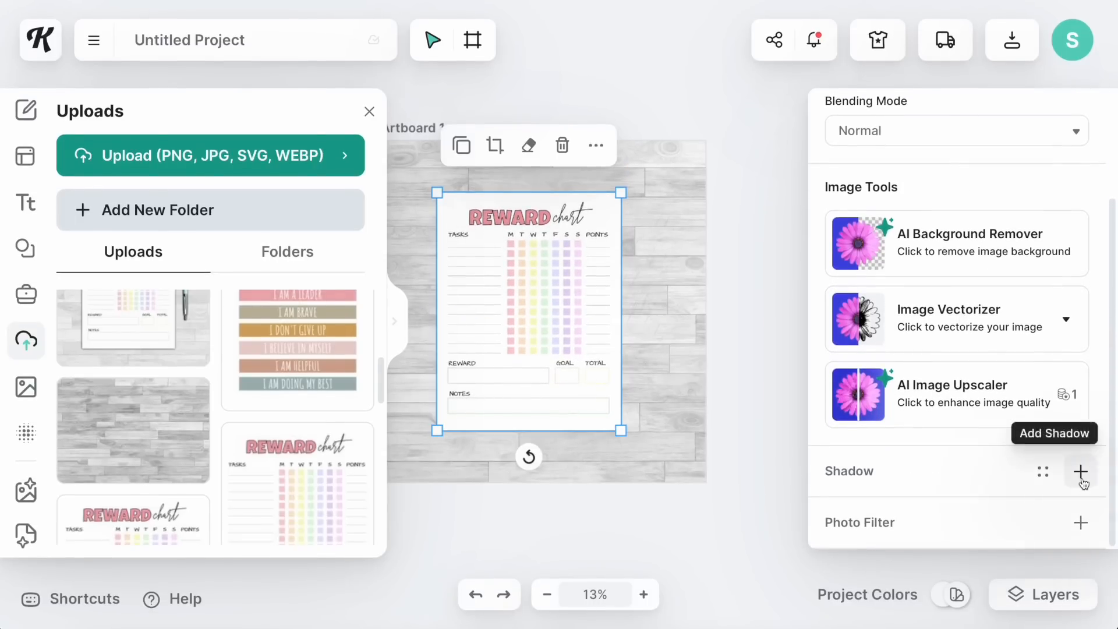
click(1081, 472)
scroll(982, 469, down, 4)
drag(838, 383, 845, 391)
drag(873, 430, 829, 430)
- Lock the wood background and add a basic square shape, flattened into a wide bar over the chart's lower part
right_click(652, 142)
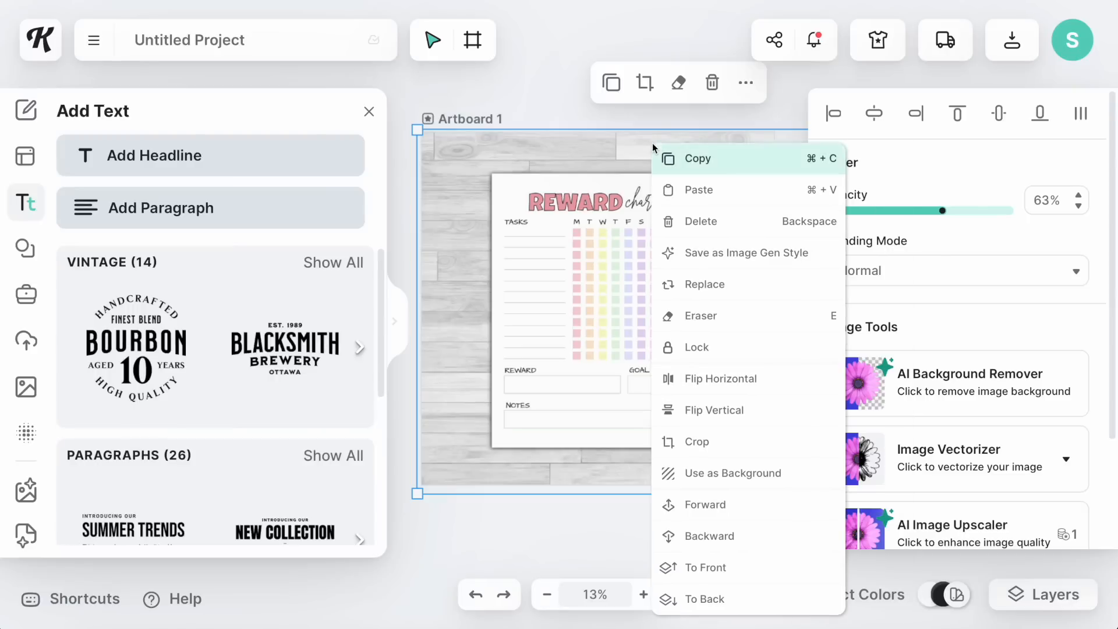
click(708, 350)
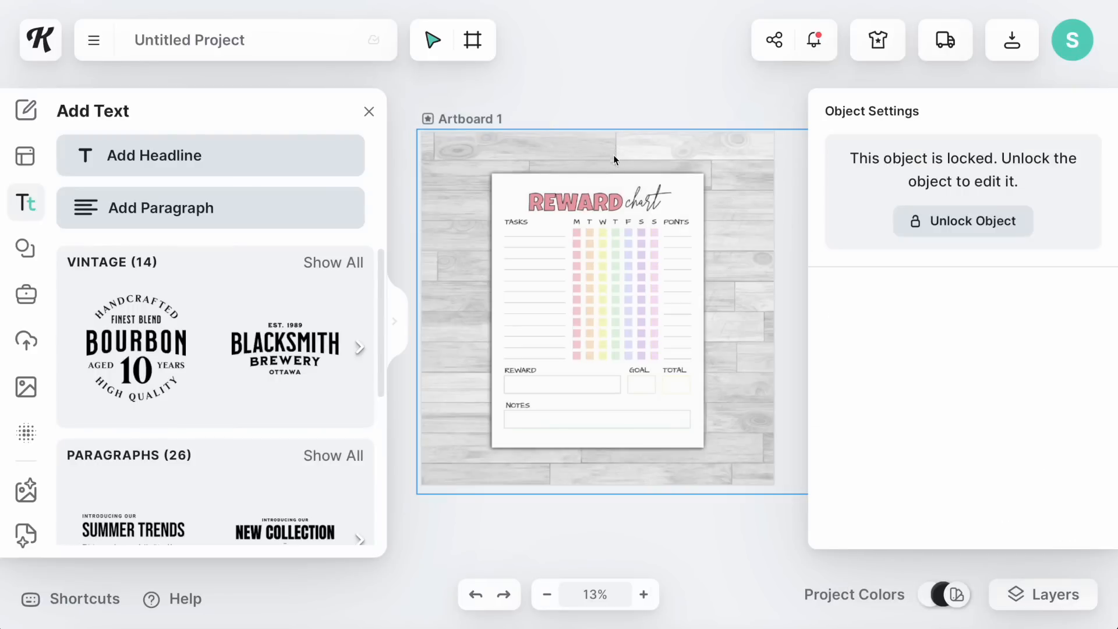
click(24, 248)
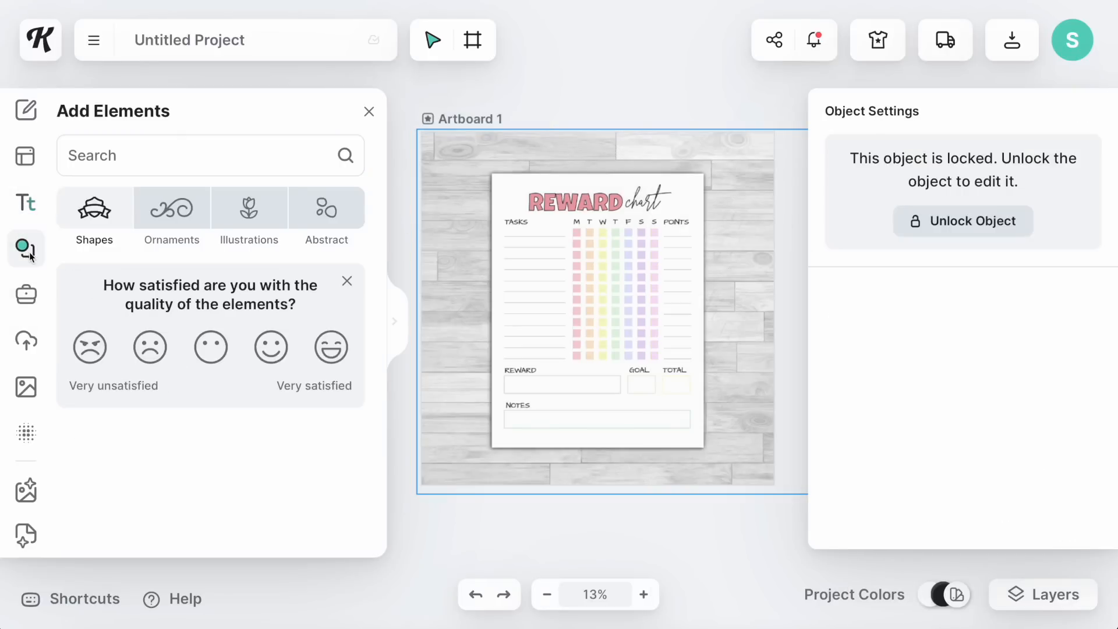
scroll(136, 483, down, 2)
scroll(137, 484, down, 2)
click(140, 421)
drag(559, 203, 567, 405)
scroll(568, 404, up, 3)
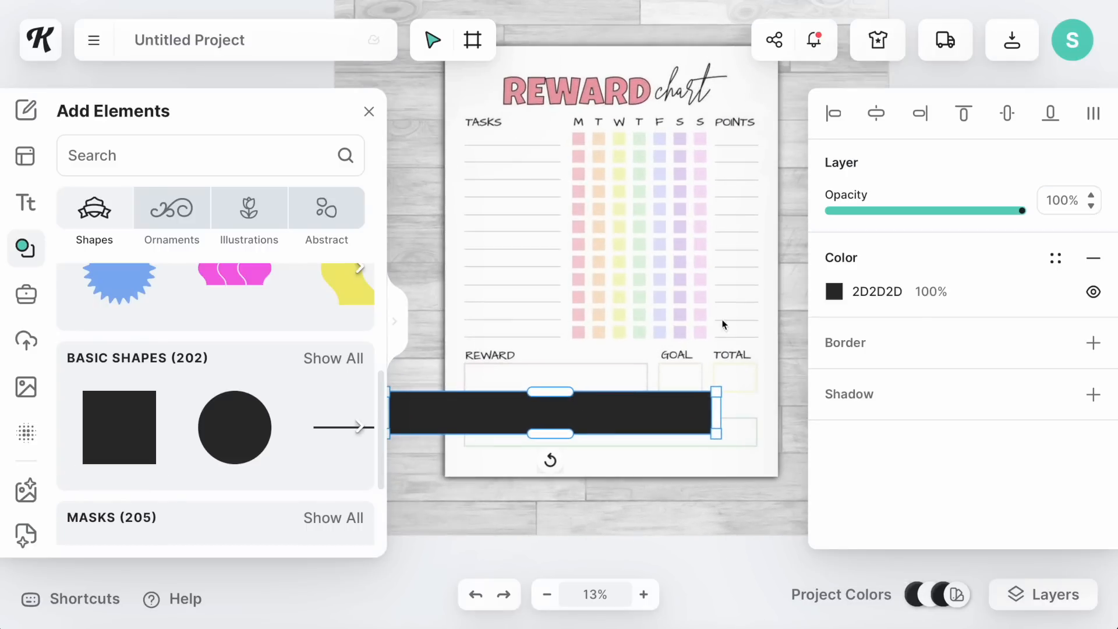
- Recolour the bar with the pink sampled from the REWARD title (ECA2A9) and stretch it across the artboard's bottom edge
click(834, 291)
scroll(628, 75, up, 5)
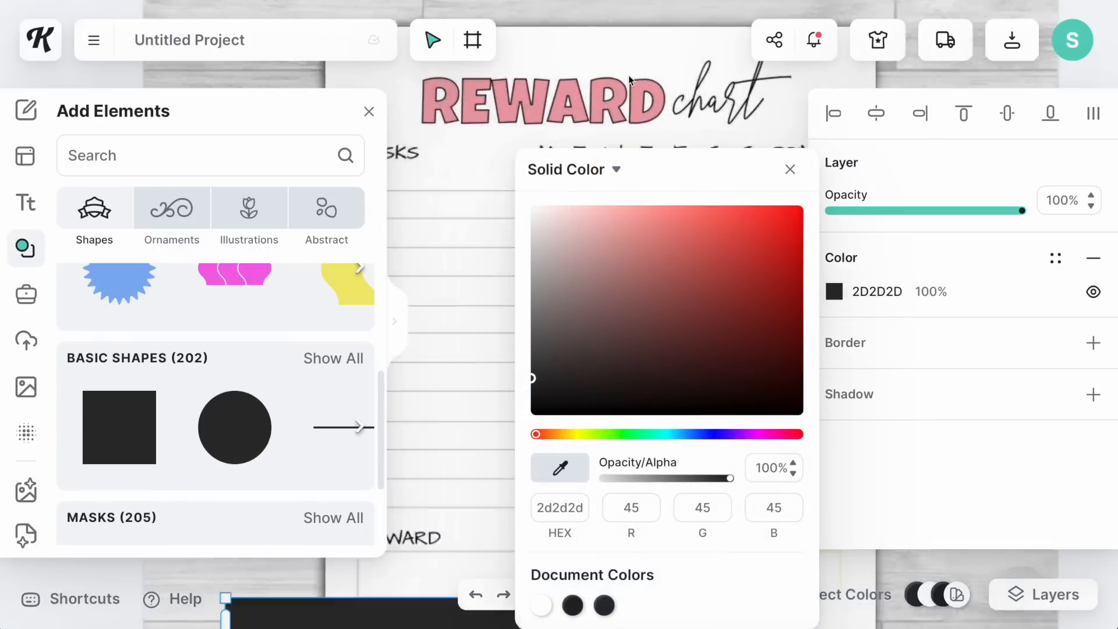
click(605, 107)
drag(584, 306, 721, 413)
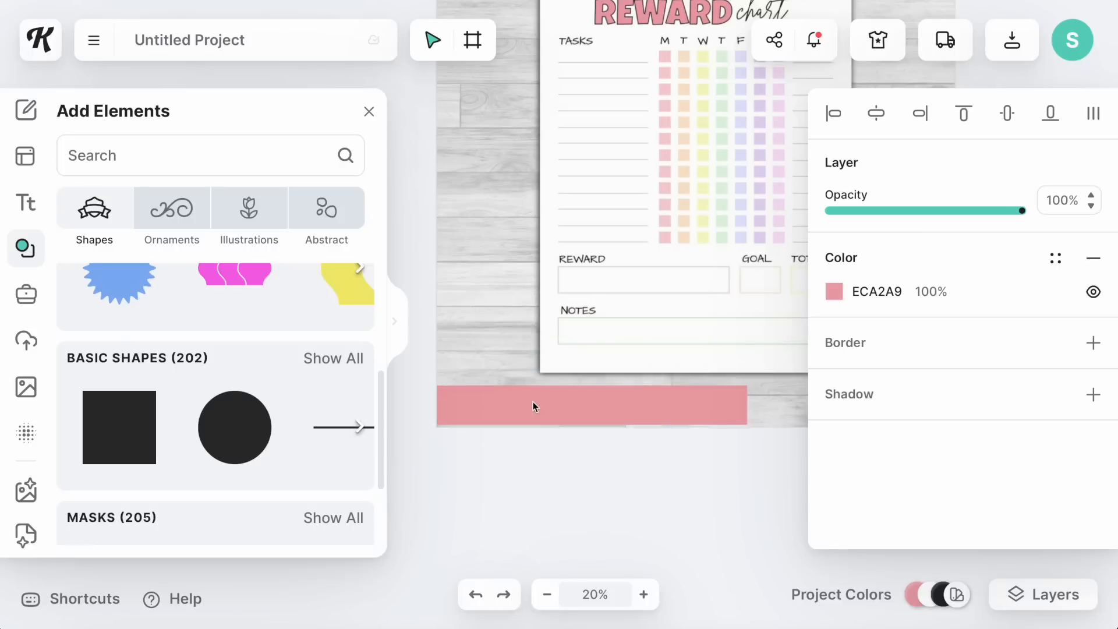
scroll(545, 393, right, 2)
scroll(545, 392, right, 2)
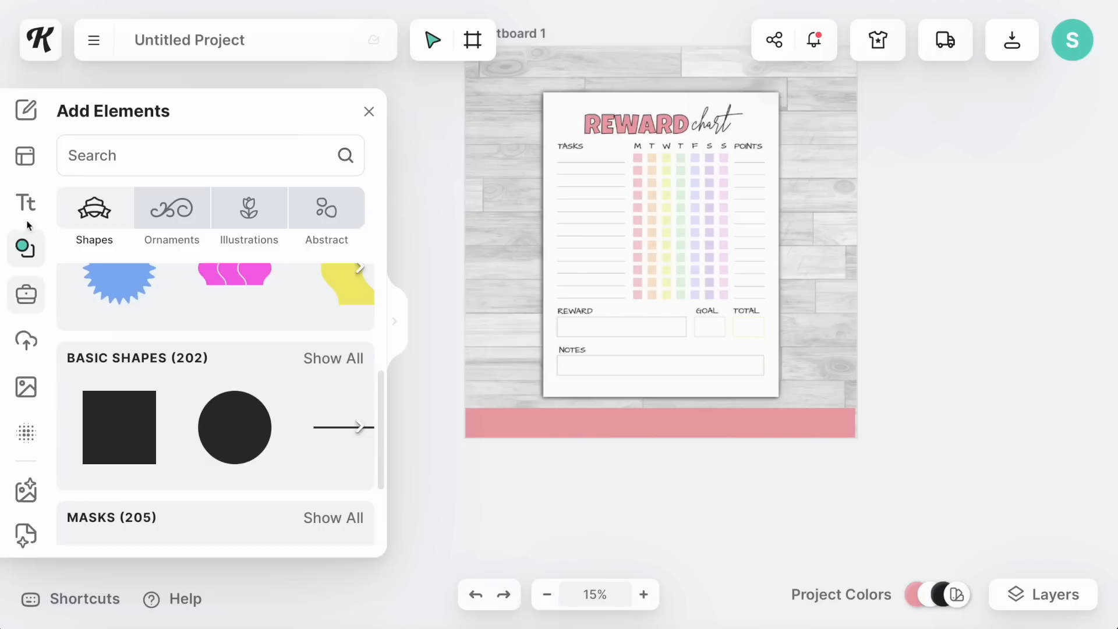
- Add the white headline "INSTANT DOWNLOAD | EDIT ONLINE OR BY HAND" and fit it on the pink banner
click(29, 200)
drag(142, 158, 715, 342)
text(LOAD)
click(808, 438)
click(836, 292)
click(542, 605)
click(479, 512)
drag(603, 318, 518, 424)
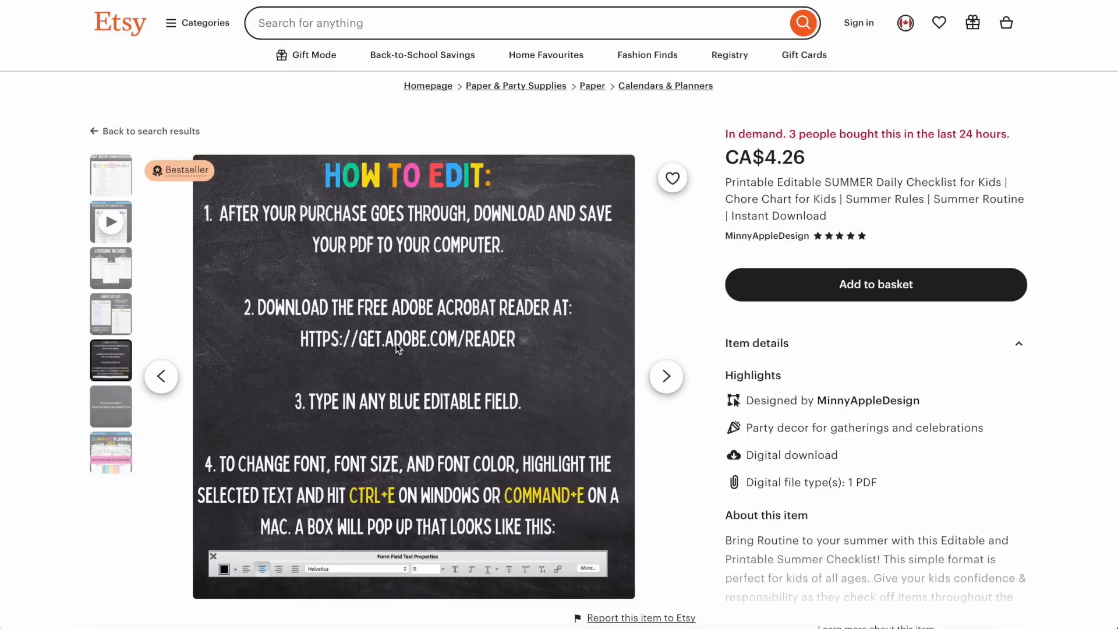
- Add the outlined multicoloured headline "KID'S WEEKLY CHORE CHART" in Luckiest Guy above the reward chart
click(122, 238)
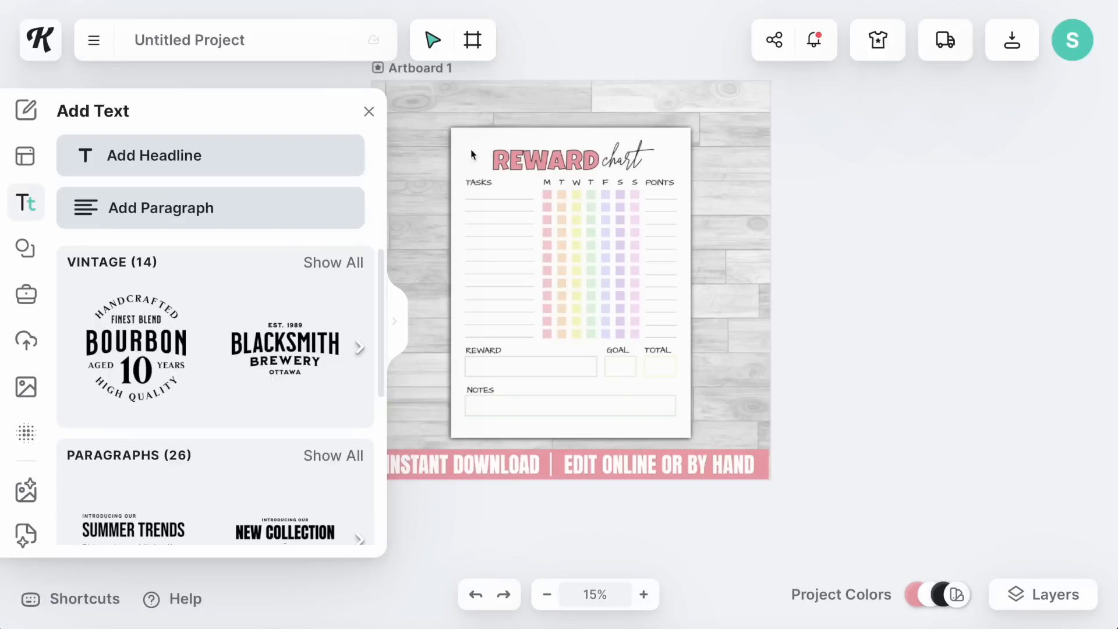
click(104, 162)
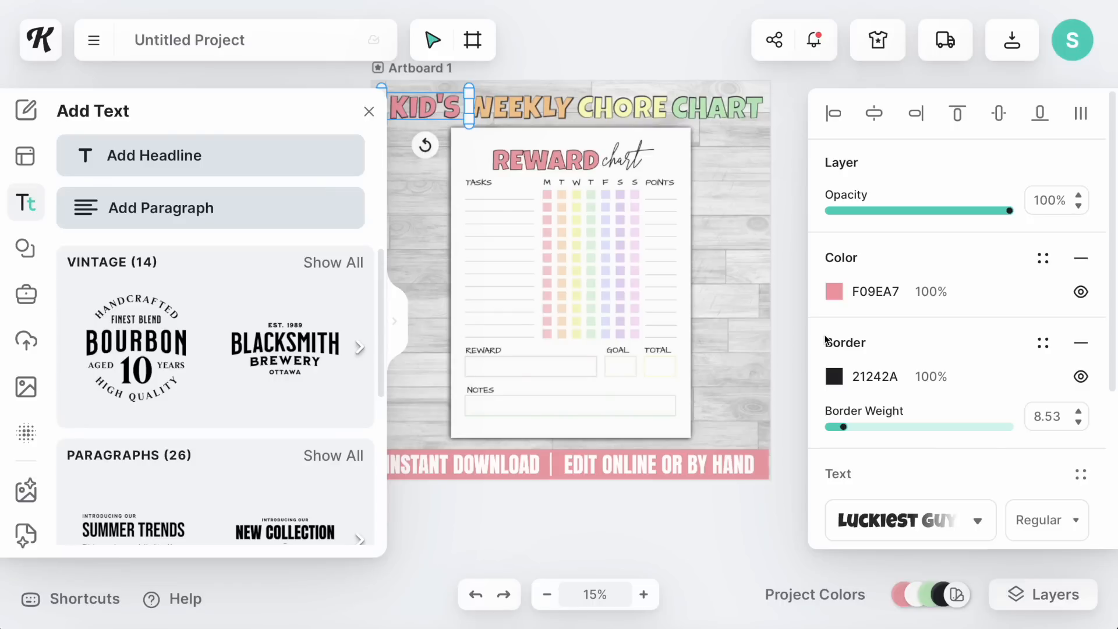
click(931, 520)
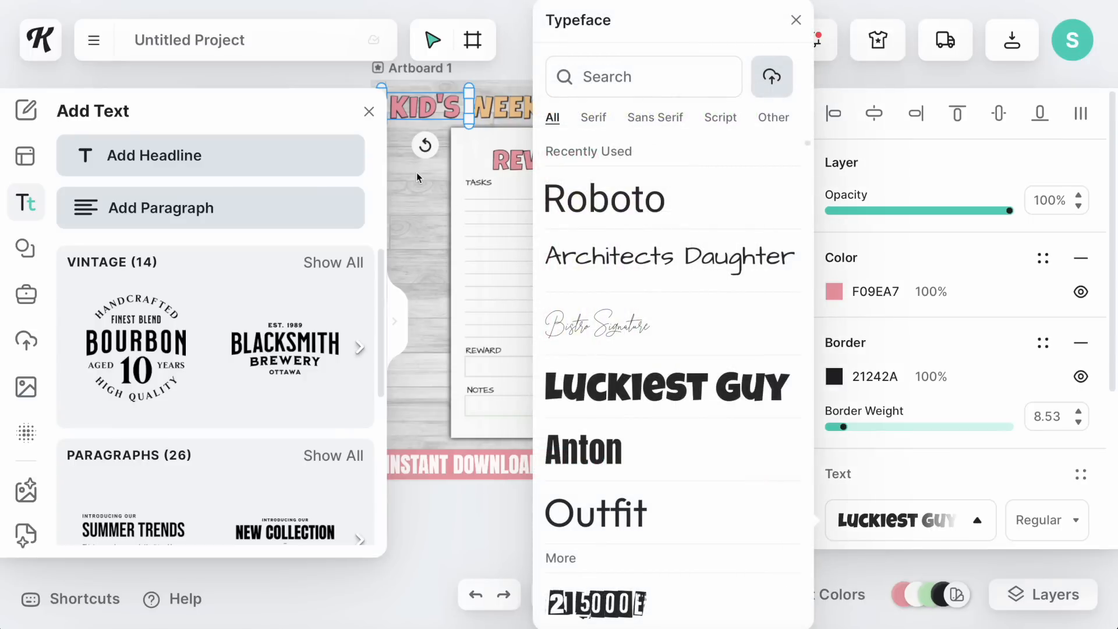
click(424, 197)
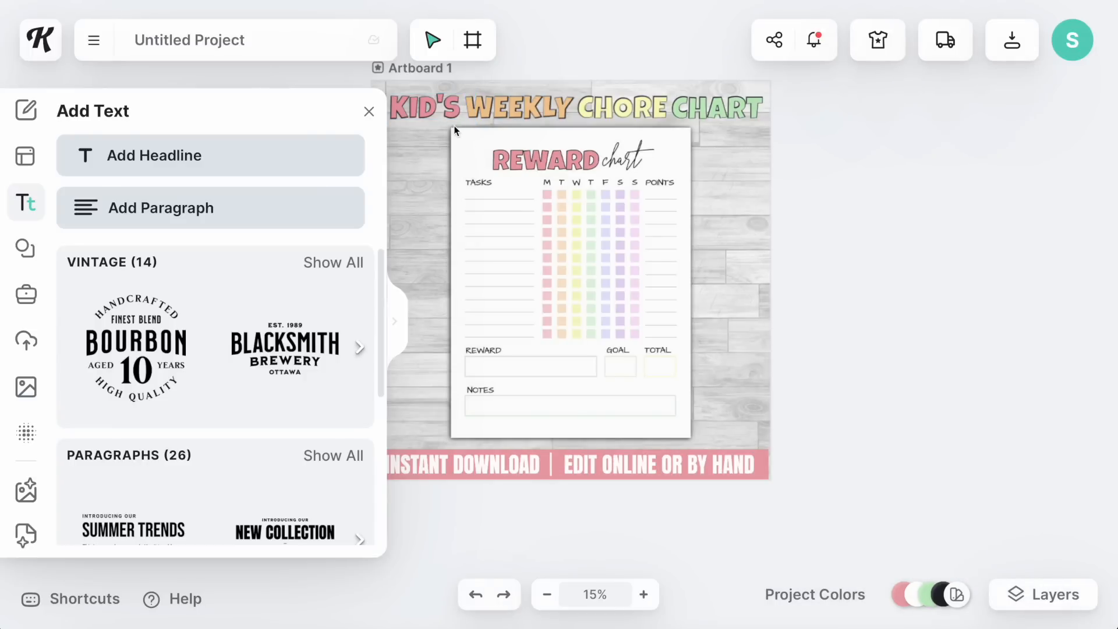
scroll(753, 162, left, 1)
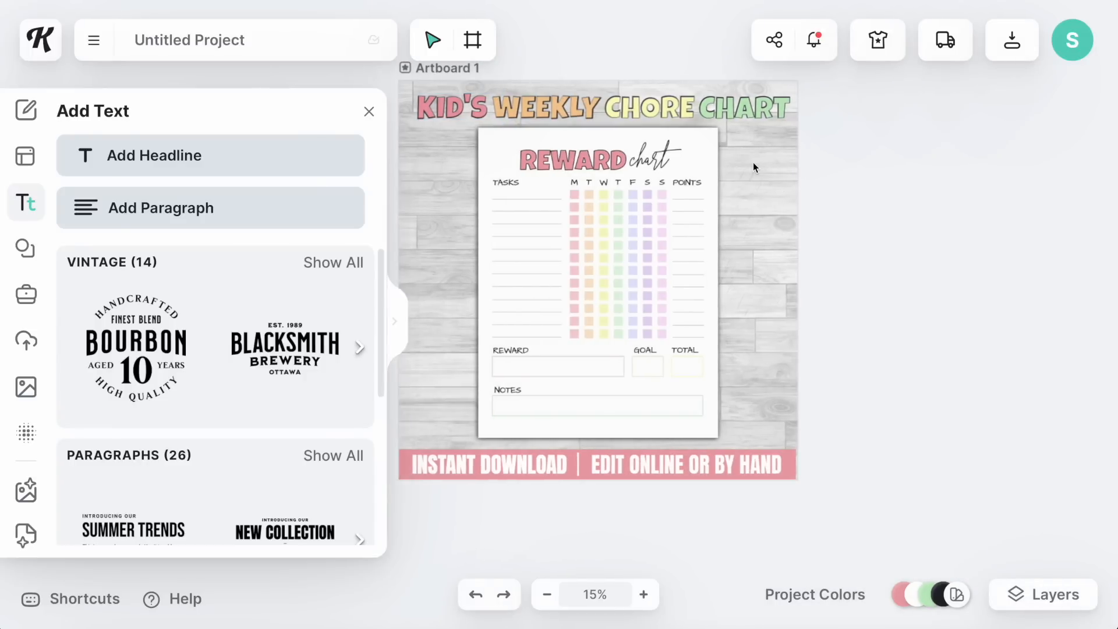
scroll(753, 162, right, 1)
click(753, 163)
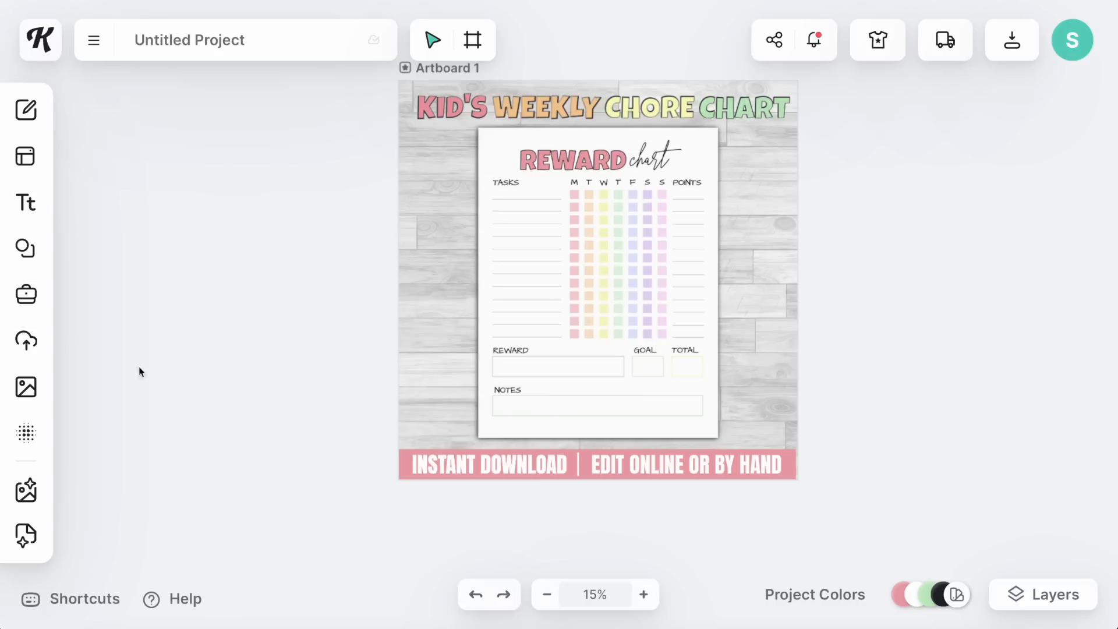
- Search the stock photos for "pen" and add the teal pen photo to the artboard
click(27, 388)
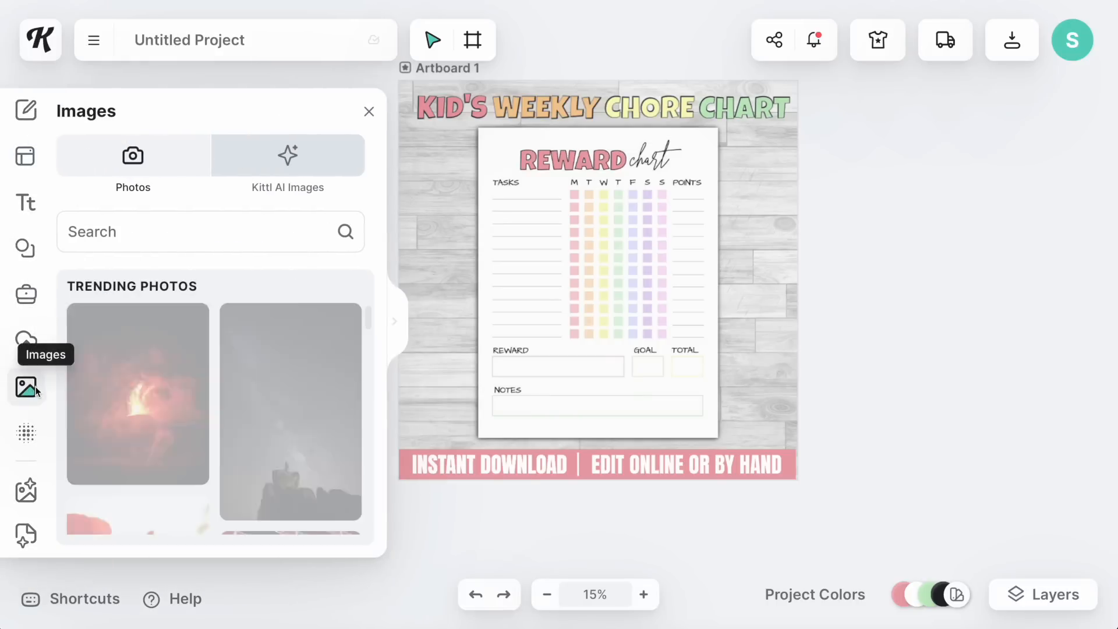
scroll(267, 399, down, 10)
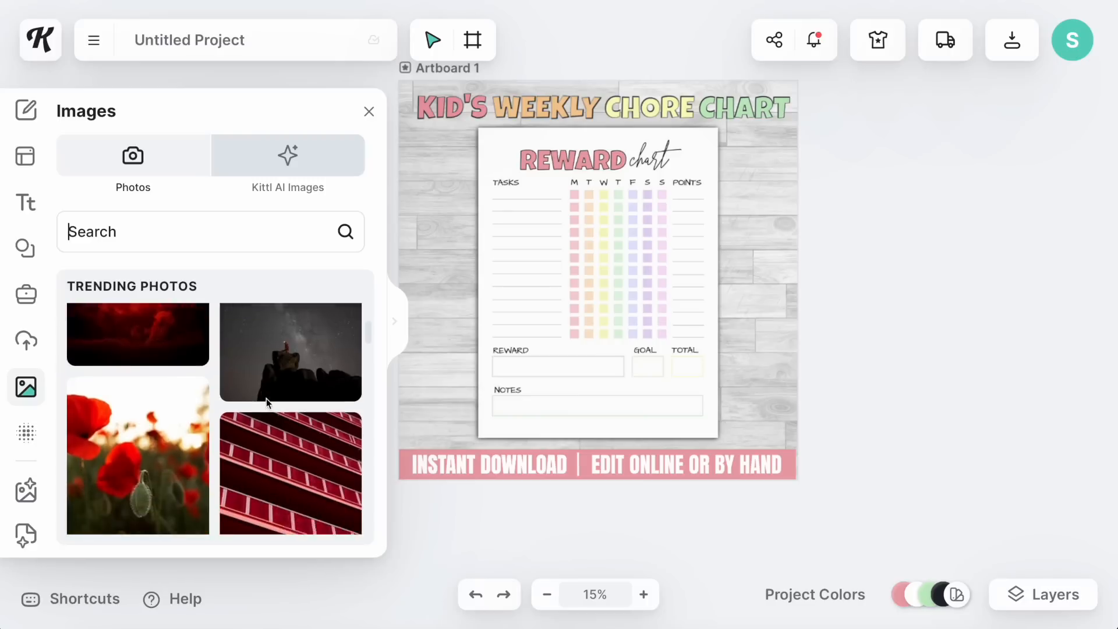
scroll(267, 398, up, 8)
scroll(266, 398, up, 2)
click(231, 217)
text(pen)
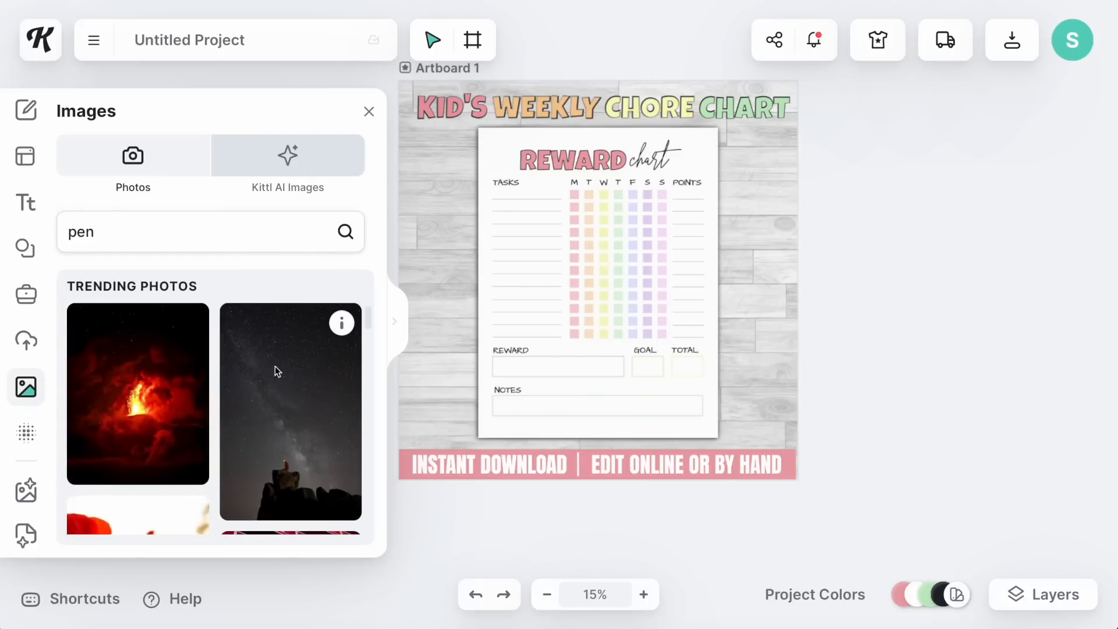
scroll(262, 430, down, 1)
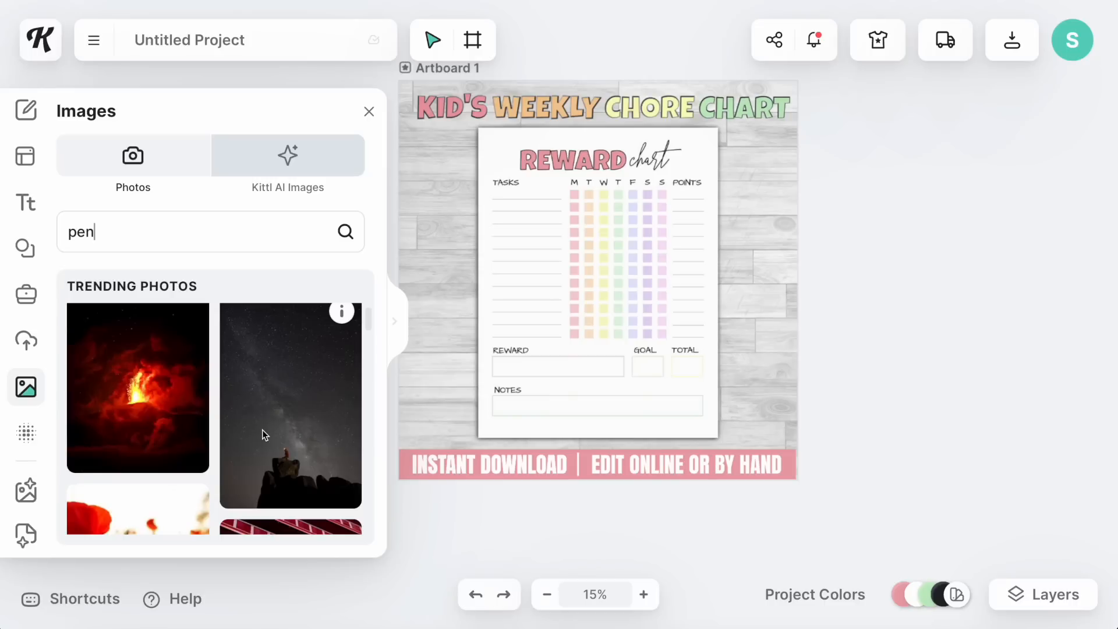
key(Return)
click(164, 375)
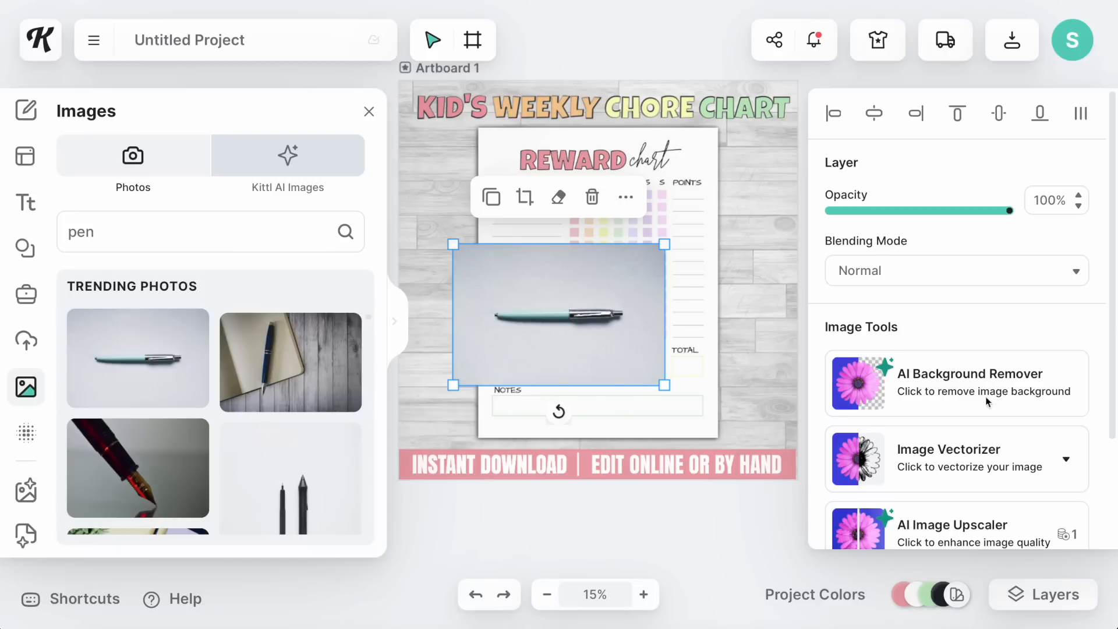
- Remove the pen photo's background, rotate the pen upright, enlarge it and place it beside the chart's right edge
click(956, 383)
drag(558, 411, 407, 317)
drag(633, 425, 664, 439)
drag(574, 350, 742, 295)
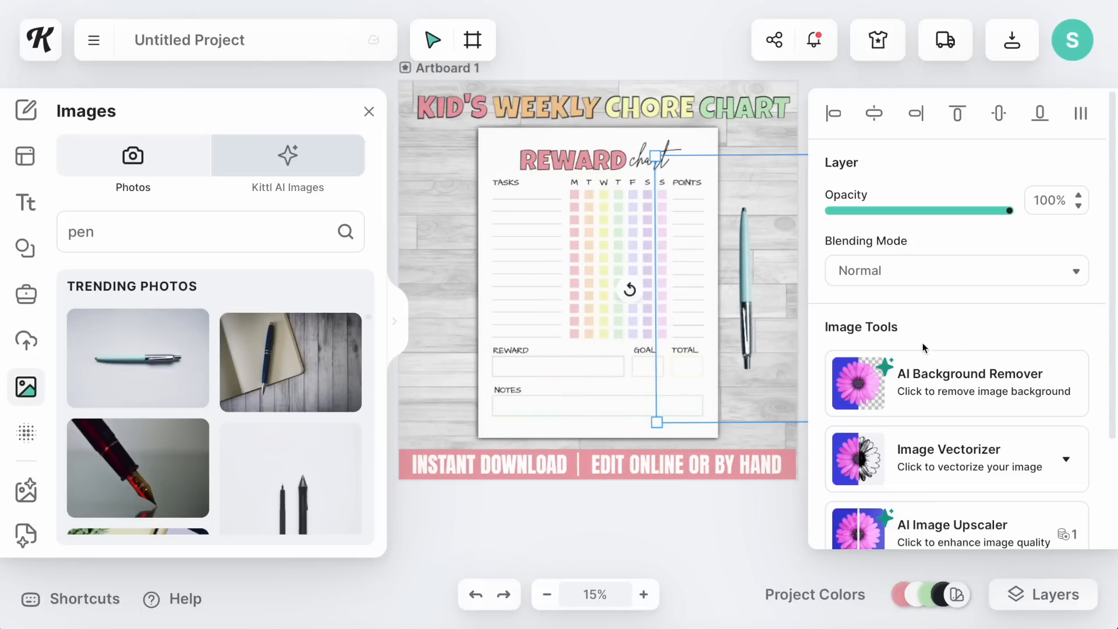
- Add a shadow to the pen with an offset of 0
scroll(951, 343, down, 3)
click(1082, 472)
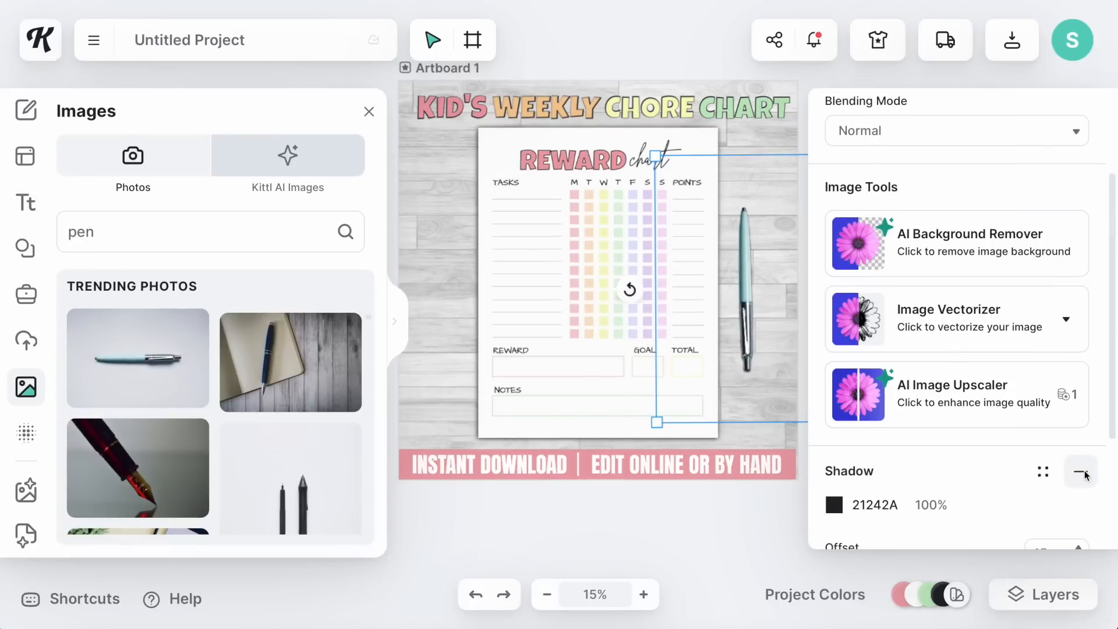
scroll(964, 469, down, 2)
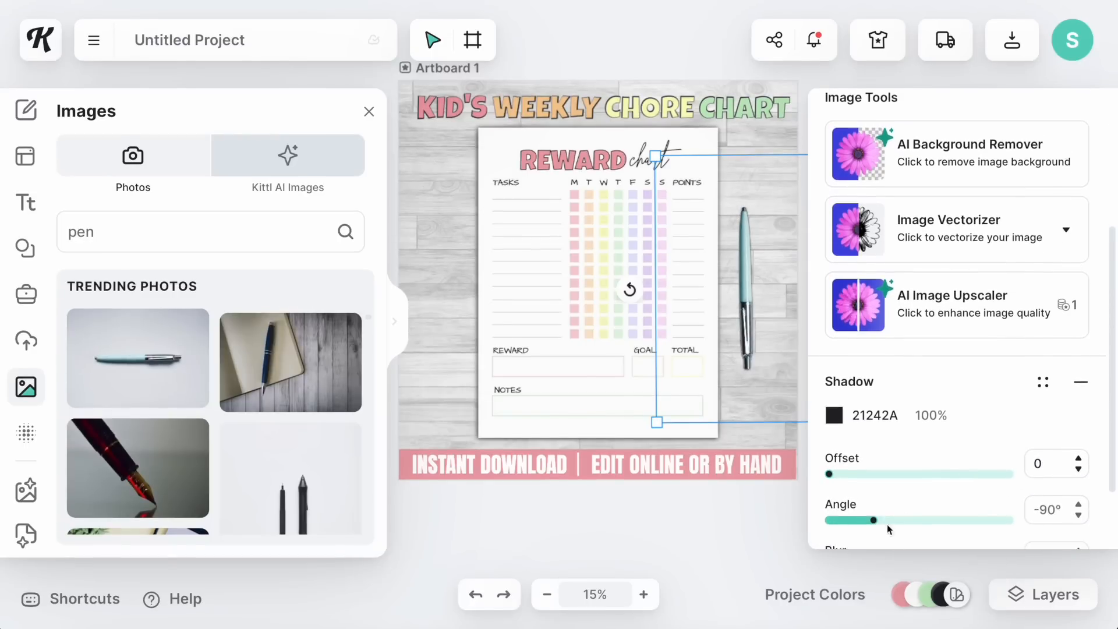
scroll(882, 546, down, 2)
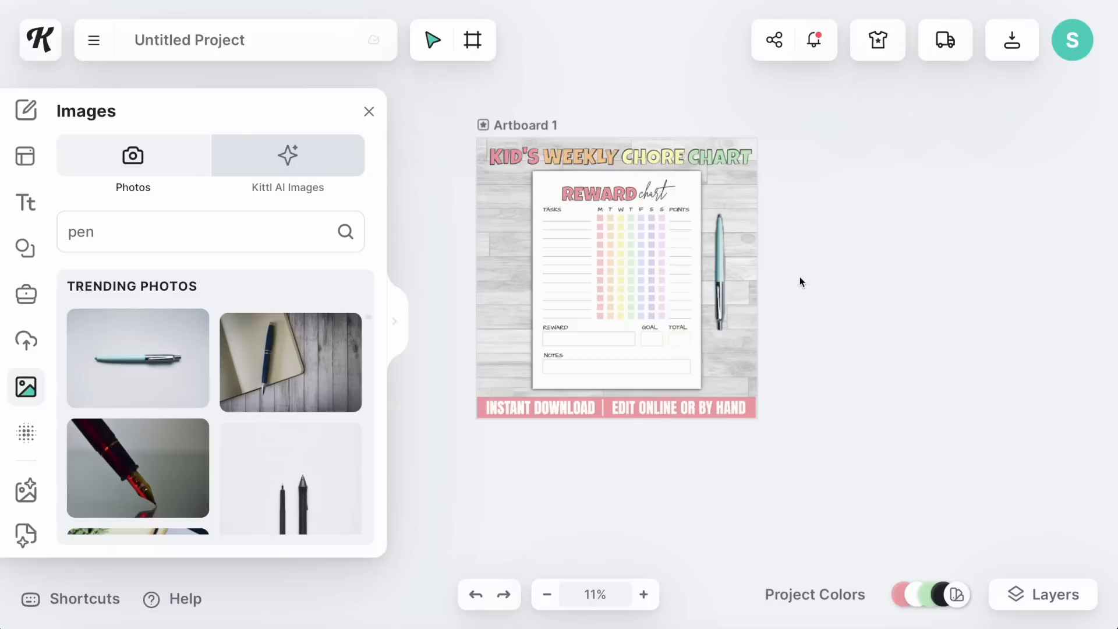
- Duplicate the finished listing artboard and place the copy to the right of the original
scroll(798, 278, right, 1)
scroll(806, 274, down, 1)
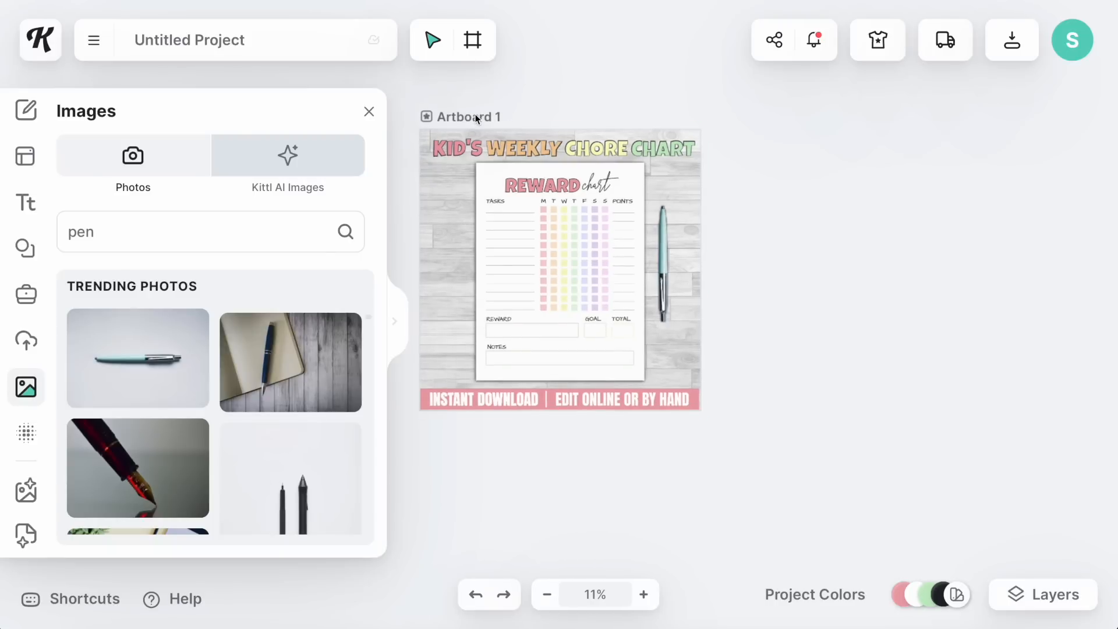
click(474, 116)
scroll(473, 114, down, 2)
drag(474, 117, 693, 112)
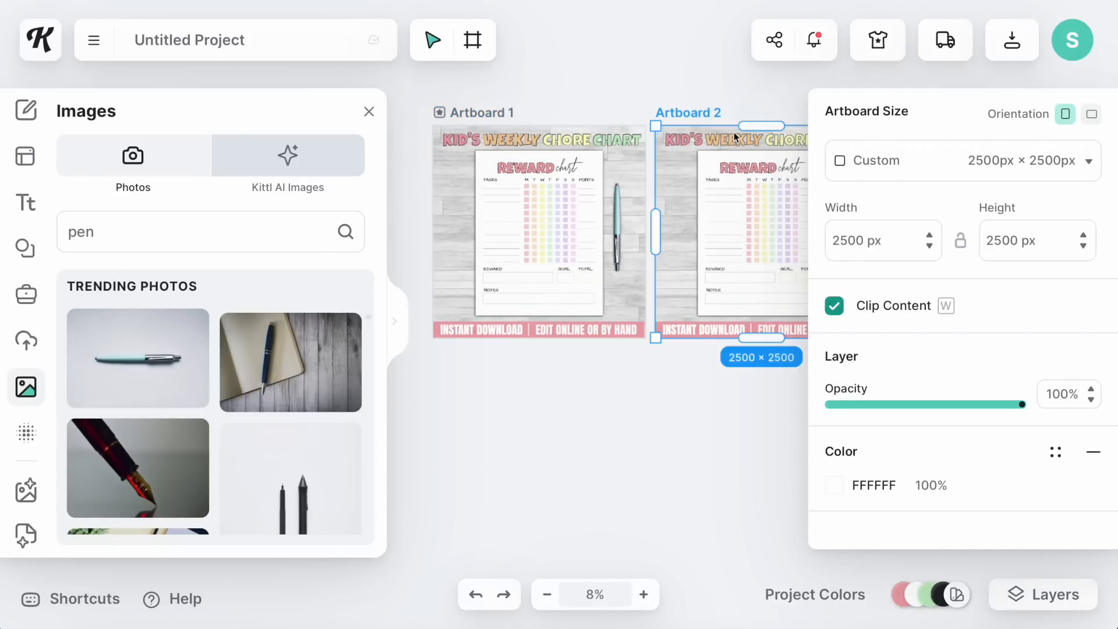
scroll(733, 133, right, 3)
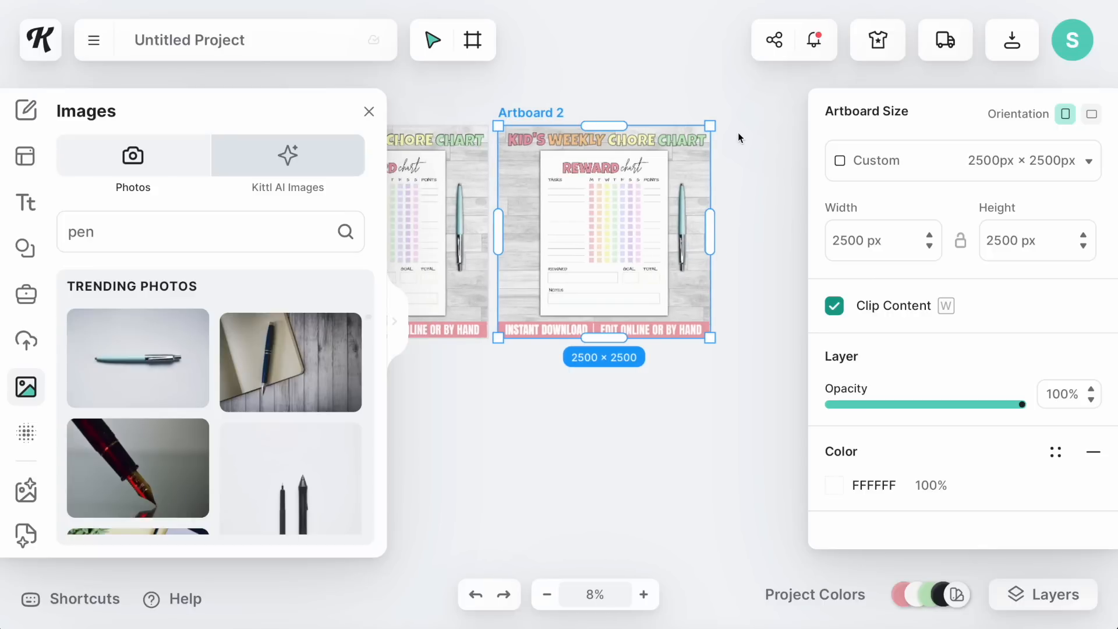
click(746, 127)
scroll(746, 126, up, 2)
scroll(620, 268, left, 2)
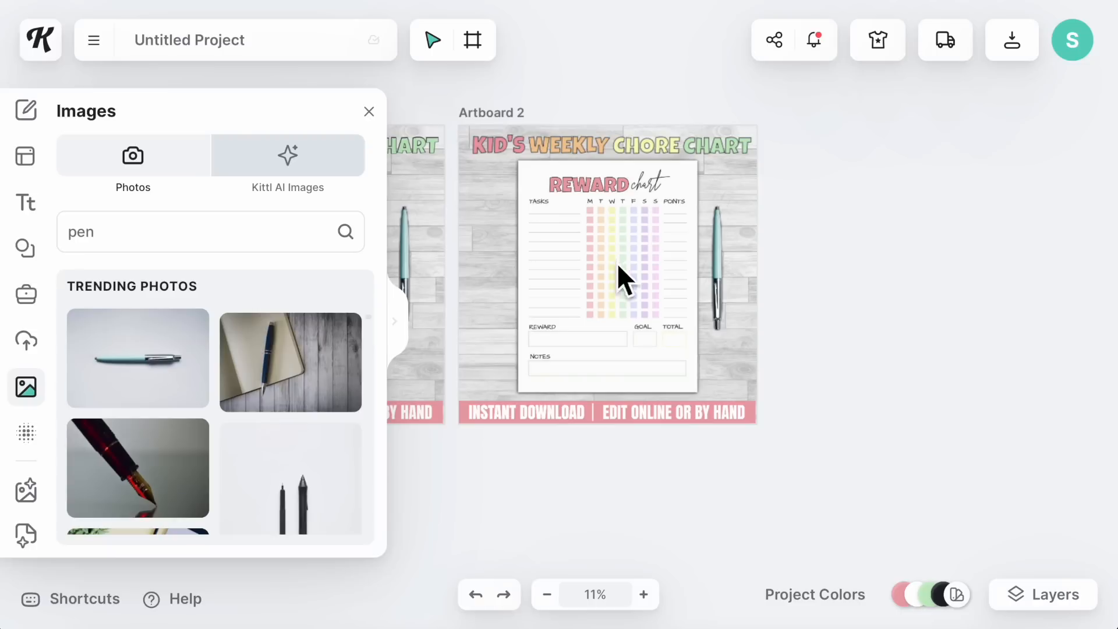
scroll(801, 274, left, 2)
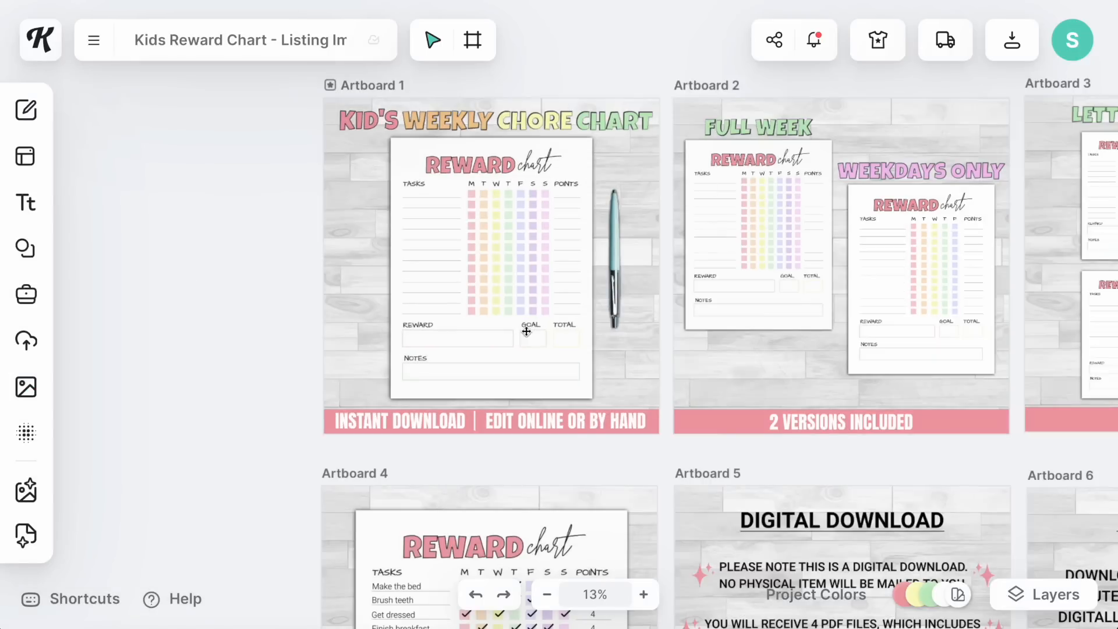
- Examine the first three listing artboards, covering the main image, the included versions and the included sizes
scroll(543, 208, right, 1)
scroll(544, 208, right, 6)
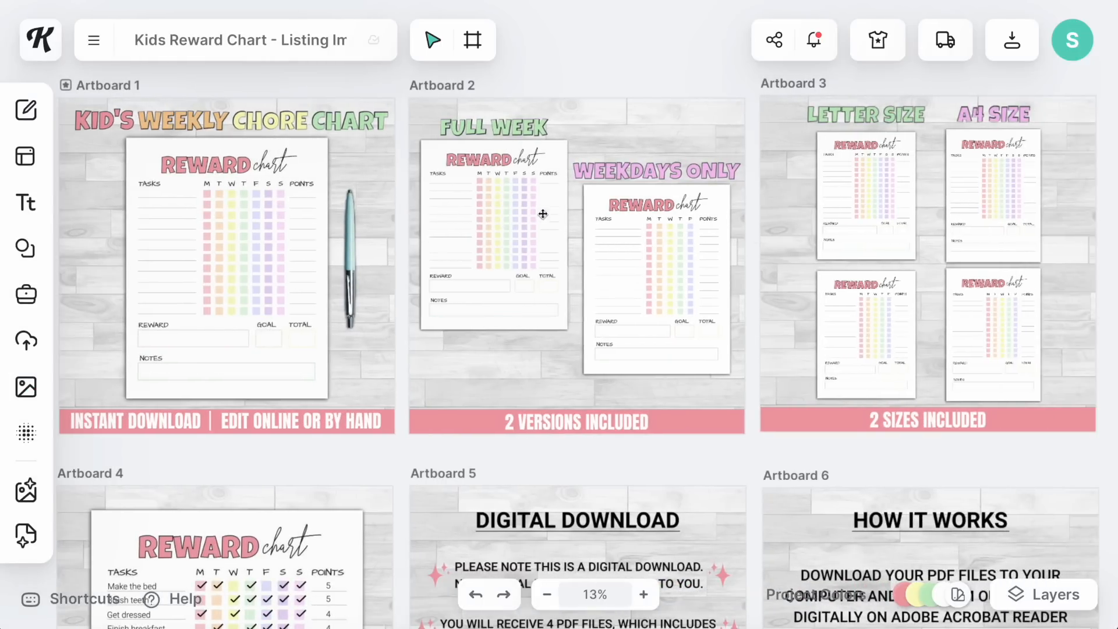
scroll(613, 155, up, 2)
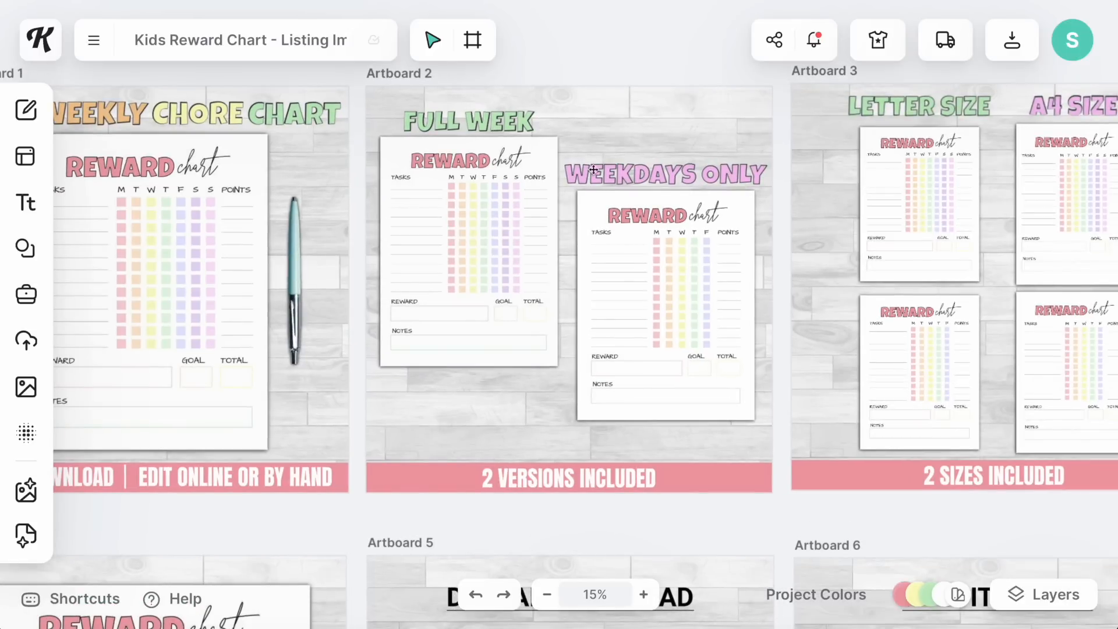
scroll(759, 274, right, 5)
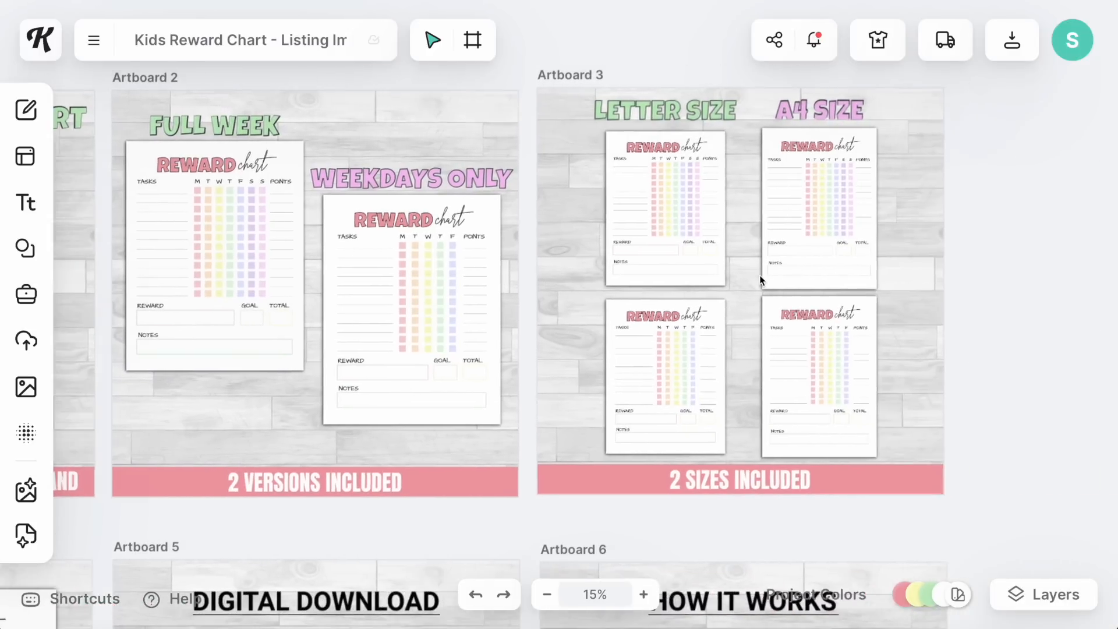
scroll(759, 275, left, 2)
scroll(570, 244, right, 1)
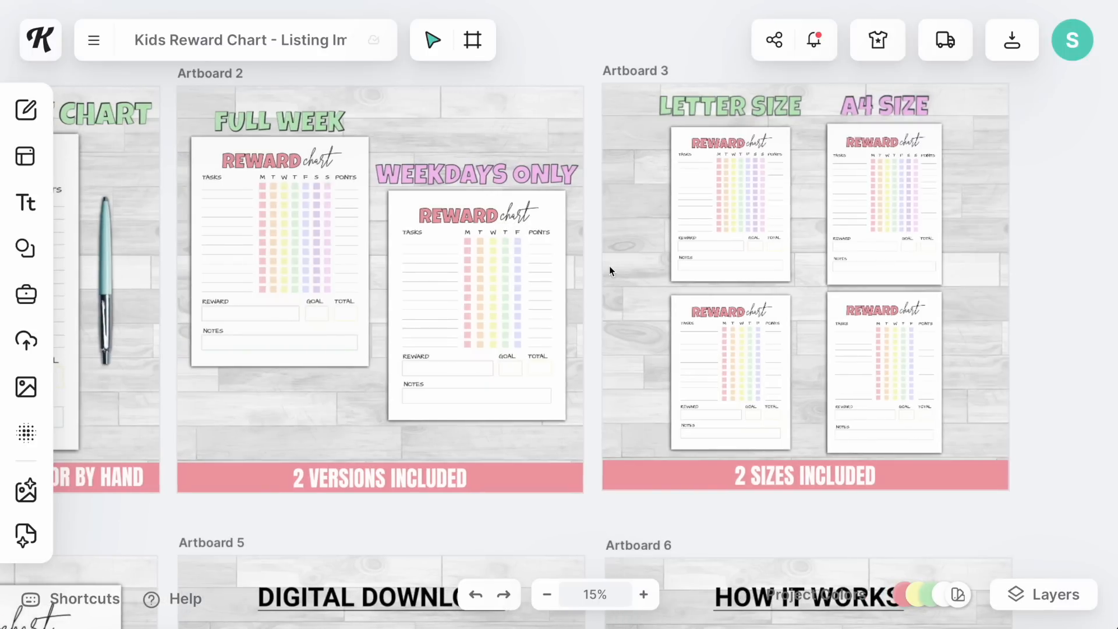
scroll(609, 270, right, 1)
scroll(609, 271, down, 1)
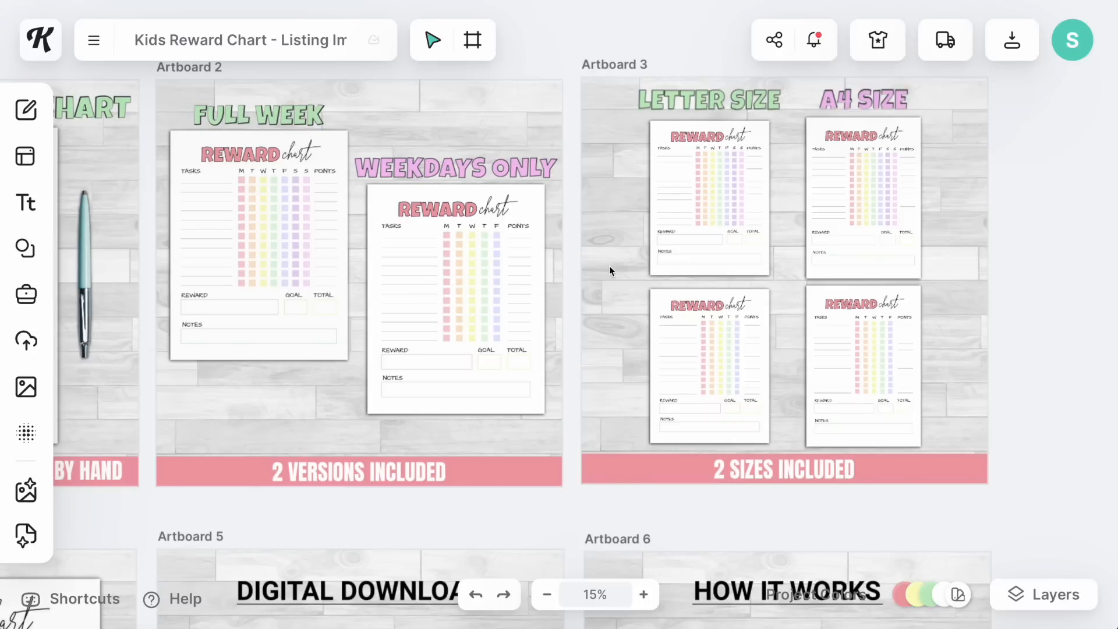
scroll(609, 270, right, 4)
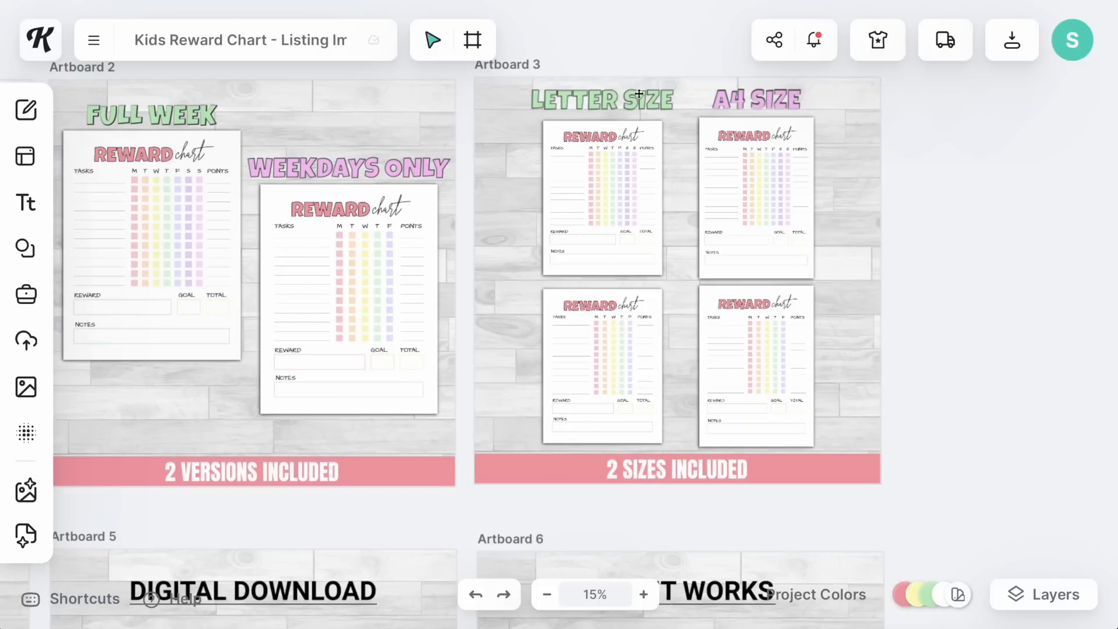
- Examine the filled-in reward chart on Artboard 4, including its tasks, checkmarks and points
scroll(620, 193, left, 20)
scroll(621, 193, down, 8)
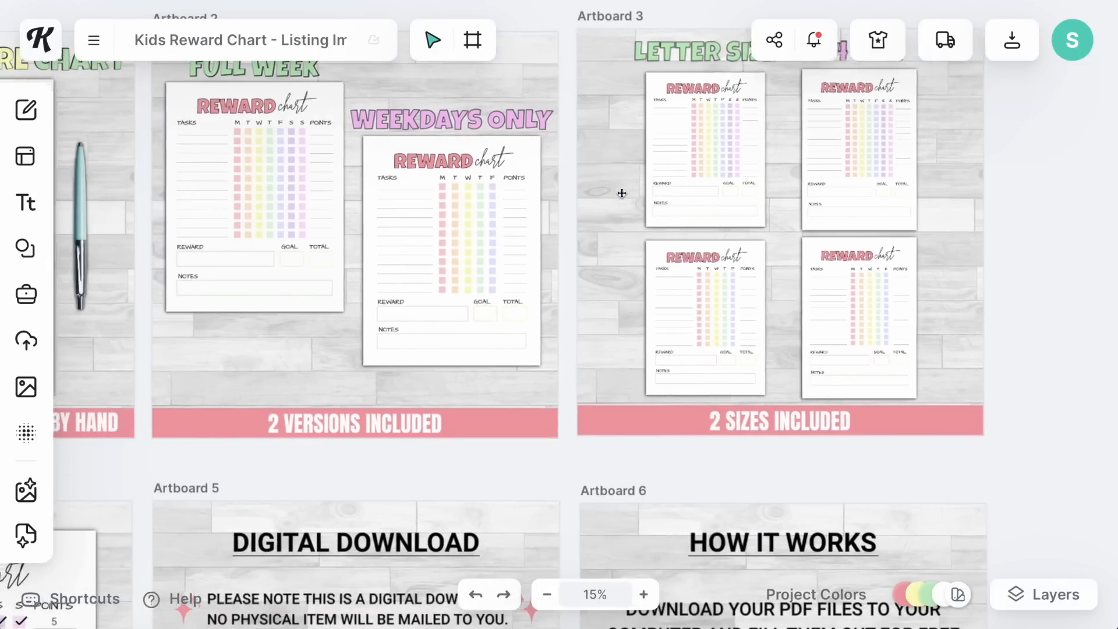
scroll(622, 193, down, 8)
scroll(622, 193, right, 4)
scroll(622, 193, up, 1)
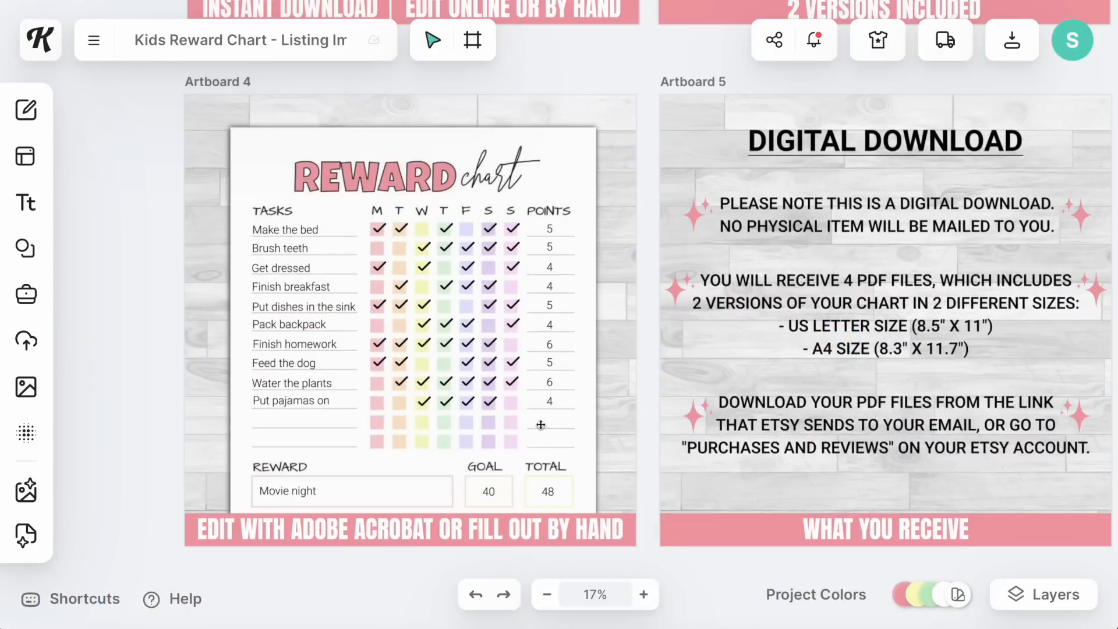
scroll(372, 248, up, 1)
scroll(373, 248, up, 2)
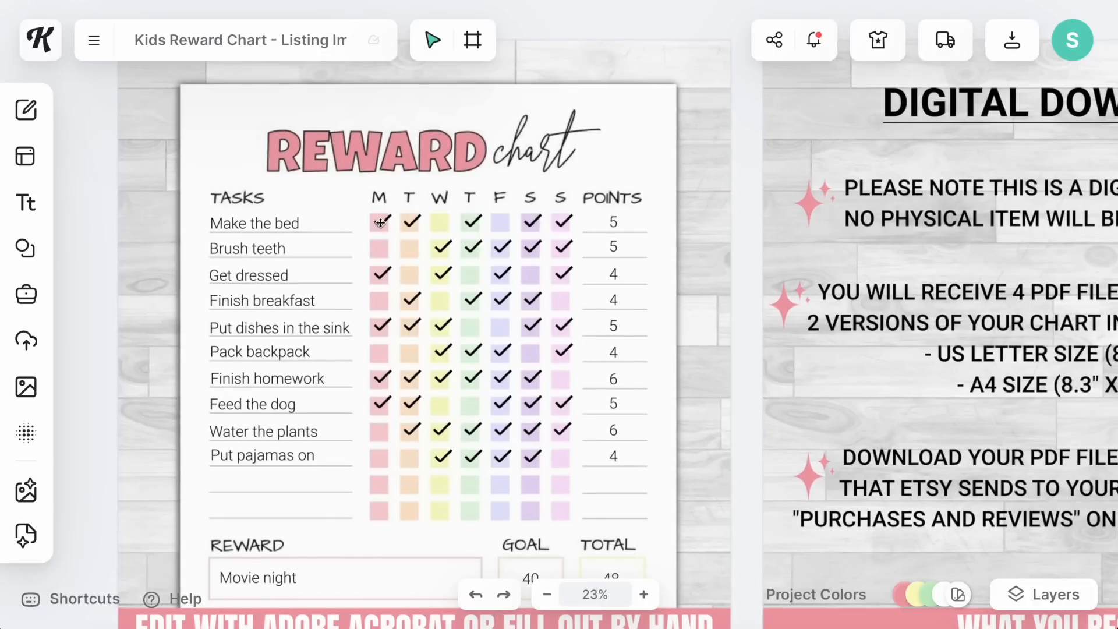
- Search the elements library for "checkmark" and browse the available designs
click(25, 248)
click(161, 161)
text(checkmark)
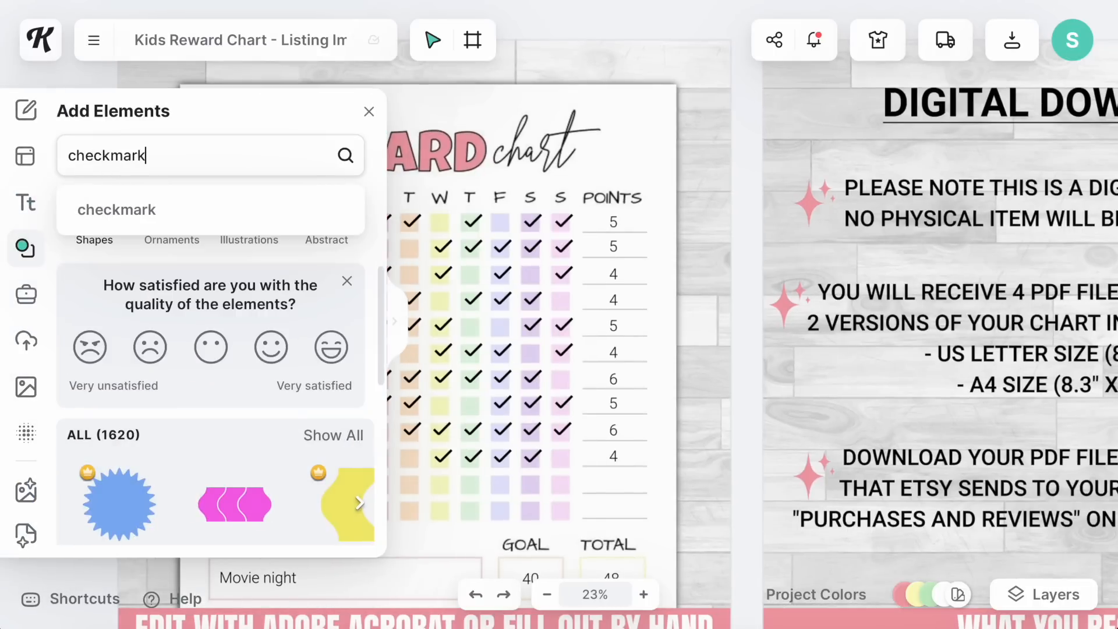
key(Return)
scroll(307, 464, down, 6)
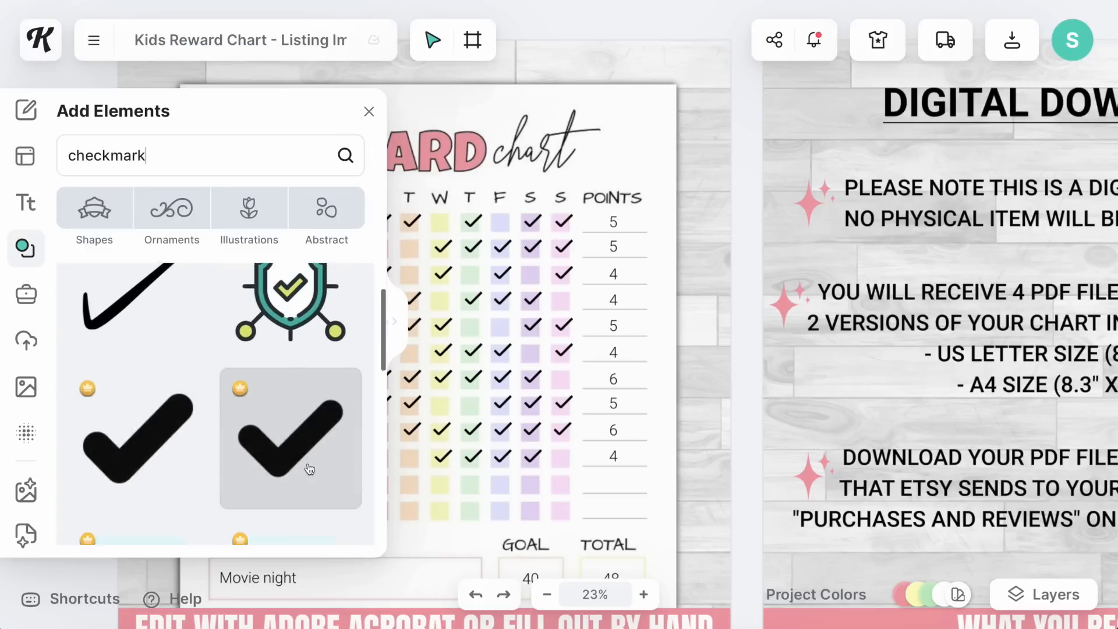
scroll(309, 469, down, 3)
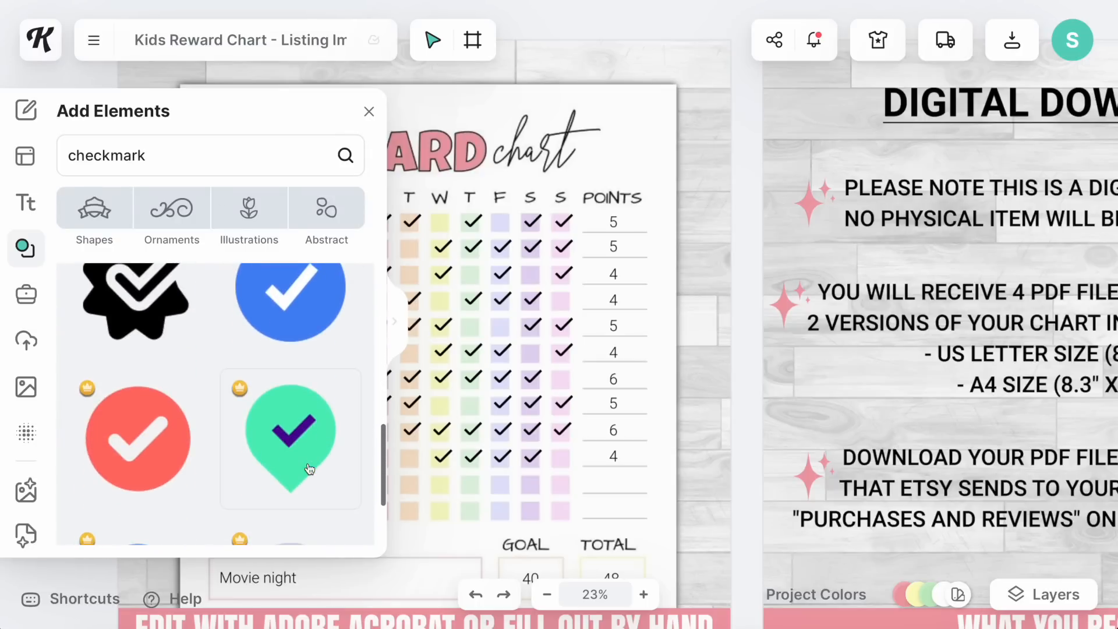
- Inspect the task text on Artboard 4 and review the Digital Download and How It Works artboards
scroll(541, 405, left, 3)
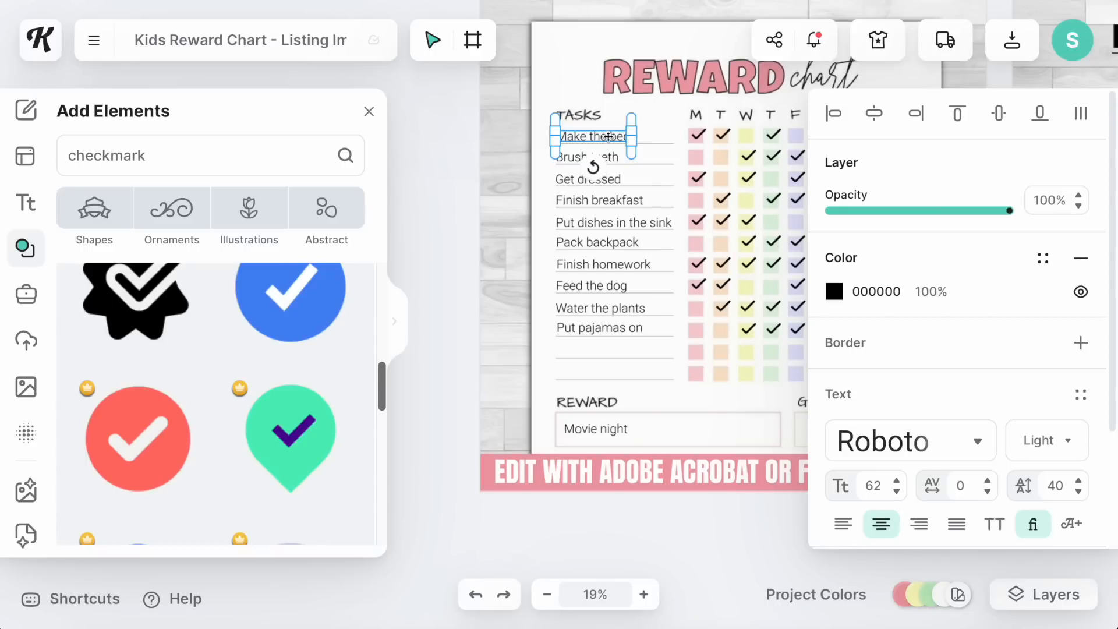
scroll(618, 196, down, 2)
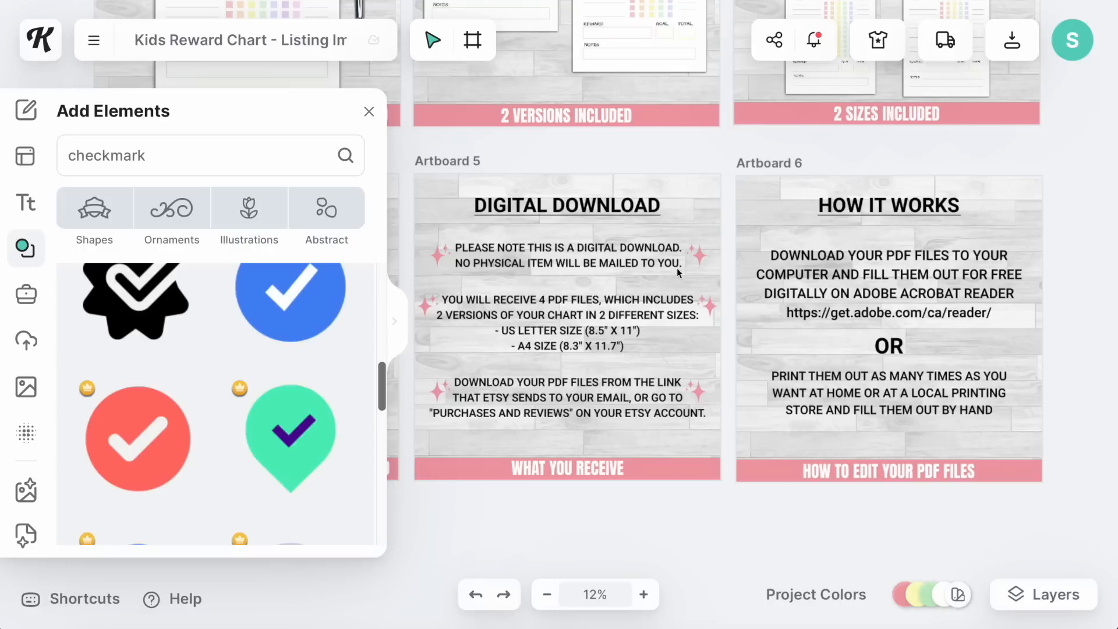
scroll(725, 324, left, 1)
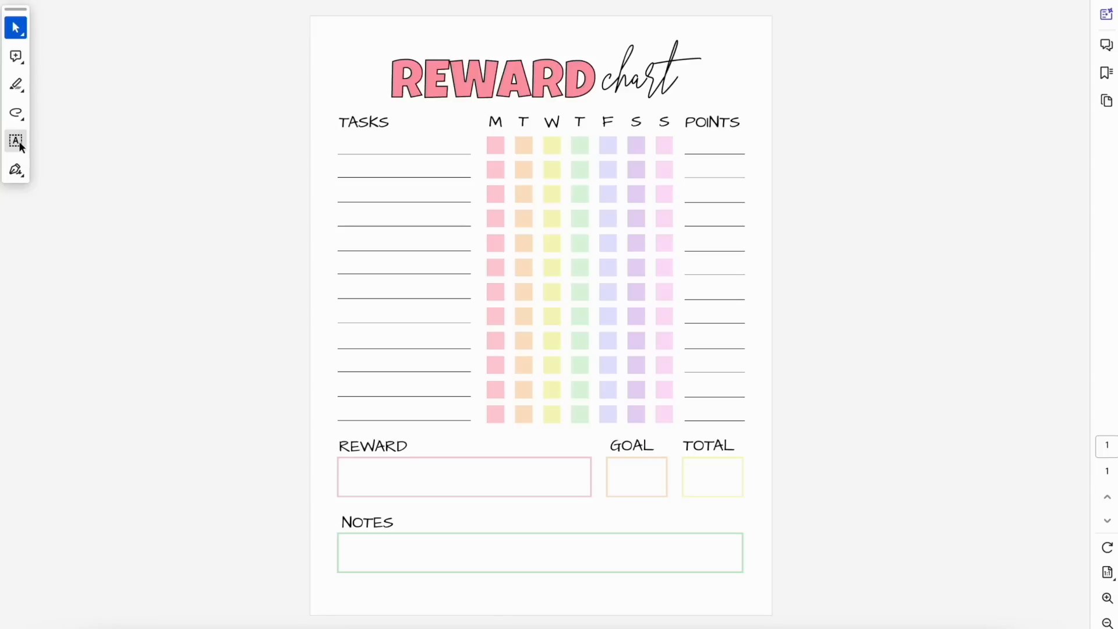
- In Adobe Acrobat, add the text "Make the bed" on the first task line of the reward chart
click(15, 140)
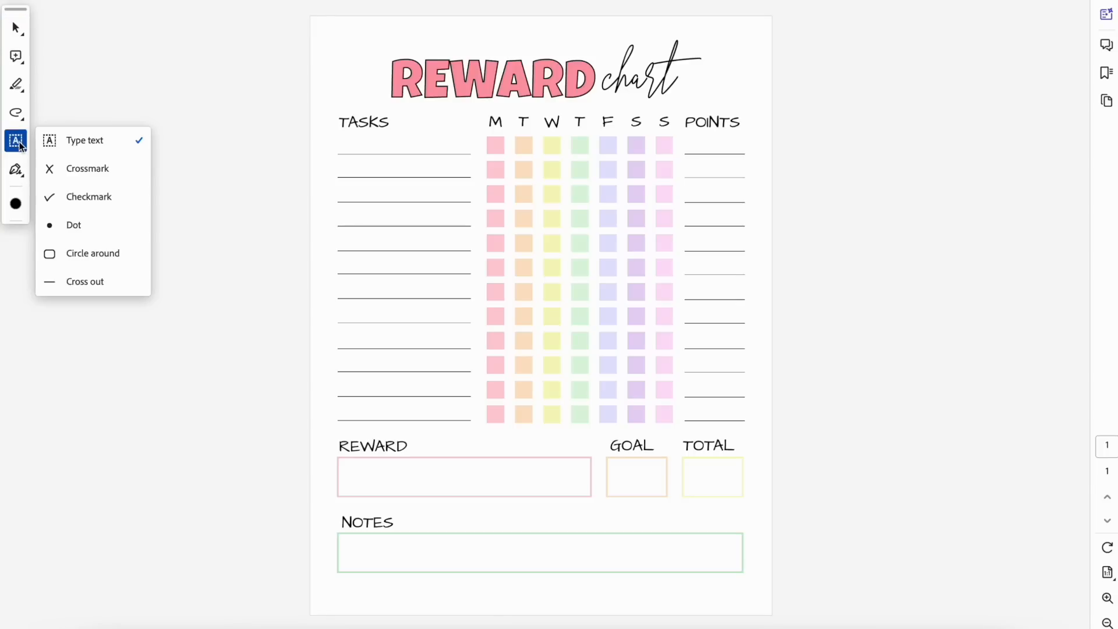
click(83, 146)
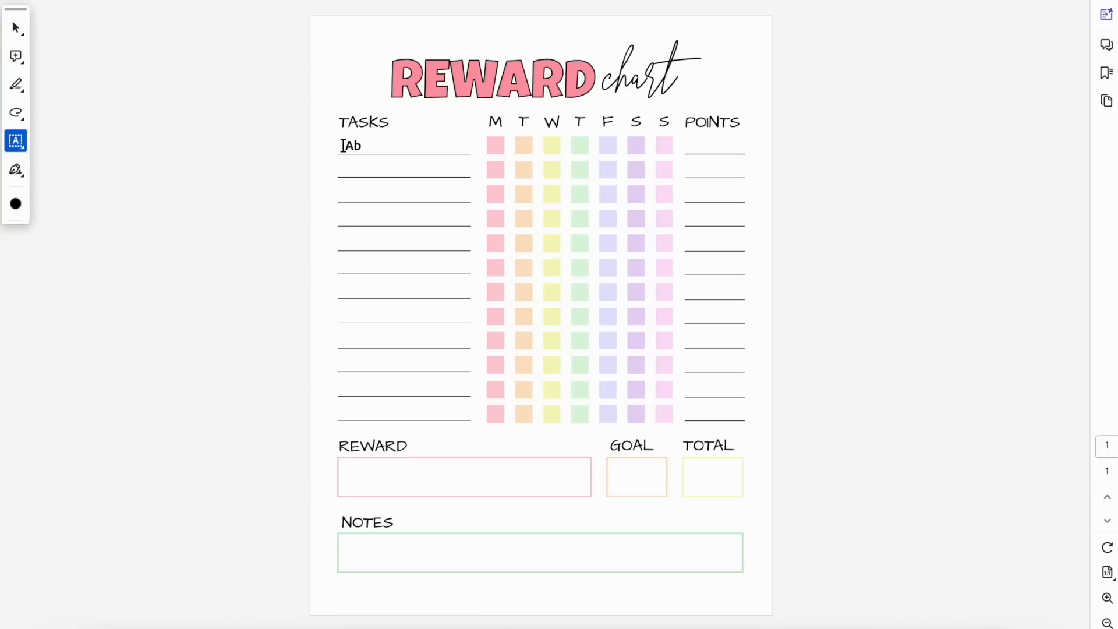
click(343, 144)
text(Make the bed)
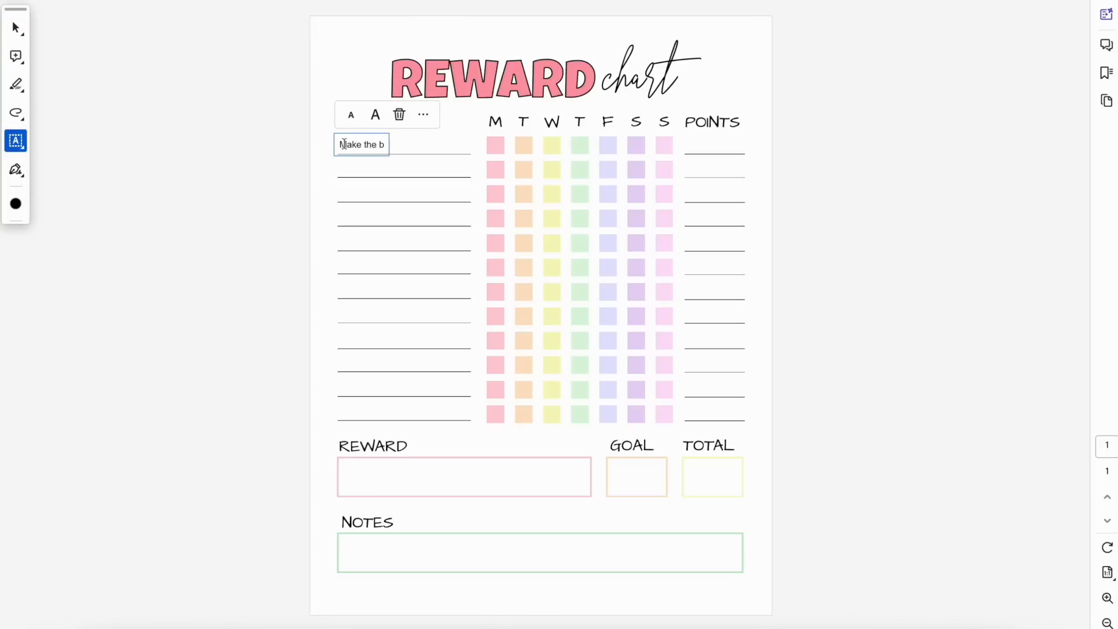
- Add checkmarks to the first task row for Monday, Tuesday, Thursday, Friday and Sunday
click(16, 140)
click(88, 198)
click(496, 146)
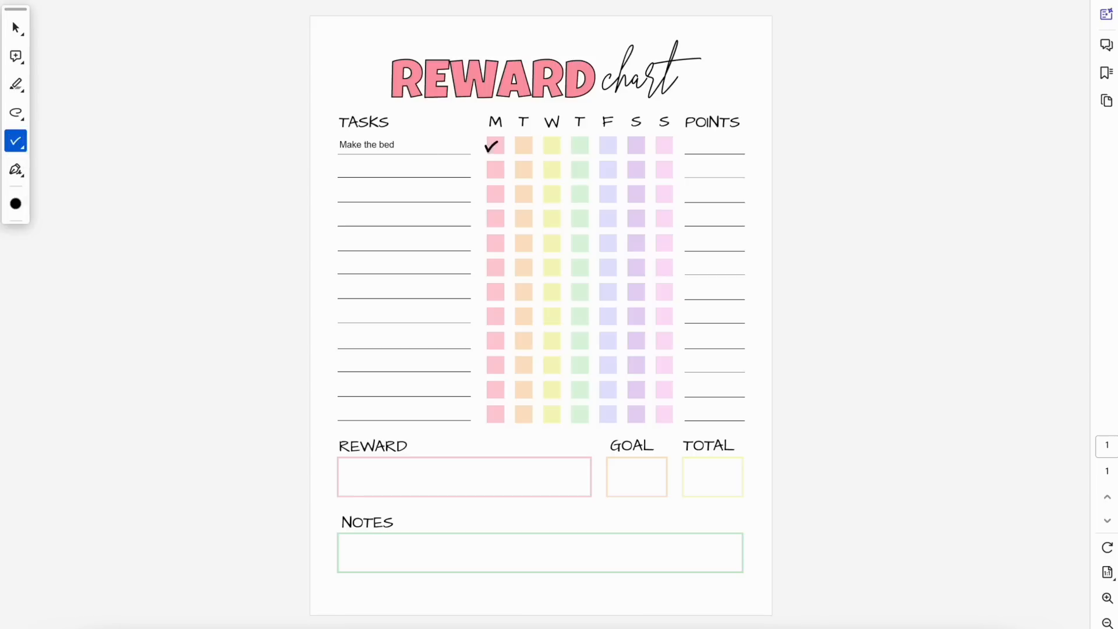
click(523, 146)
click(579, 145)
click(608, 145)
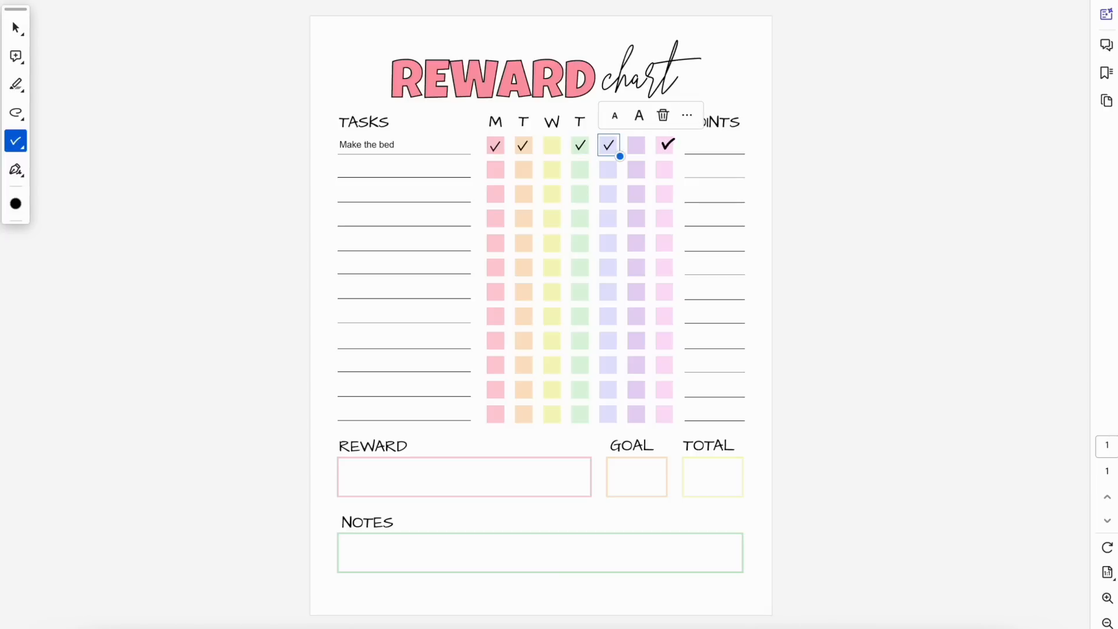
click(665, 146)
- Add the text "5" on the first points line of the reward chart
click(27, 149)
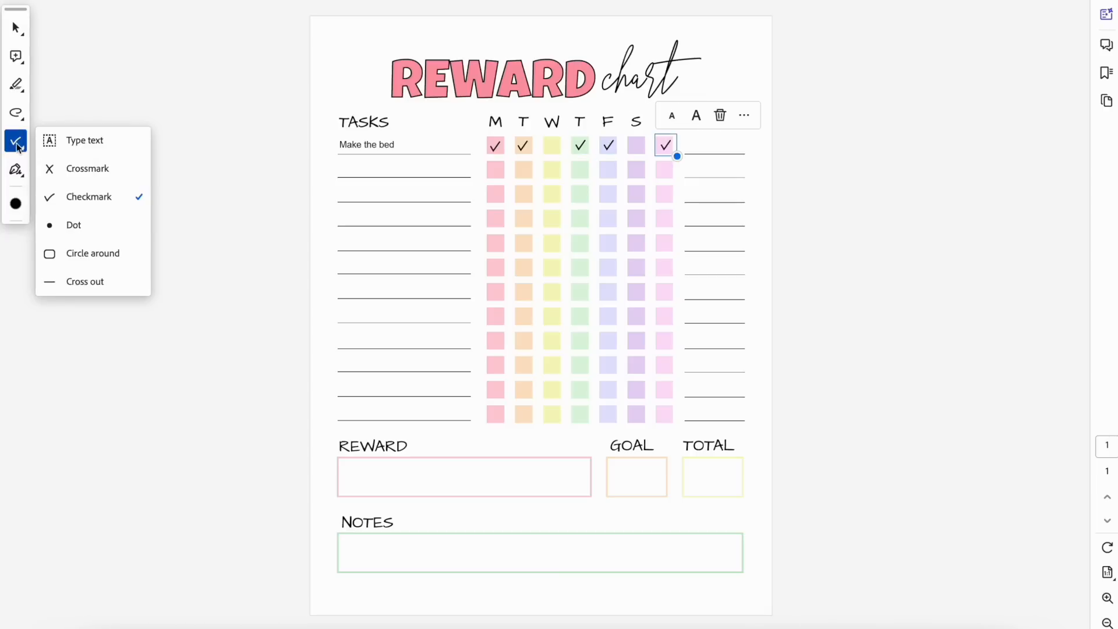
click(98, 144)
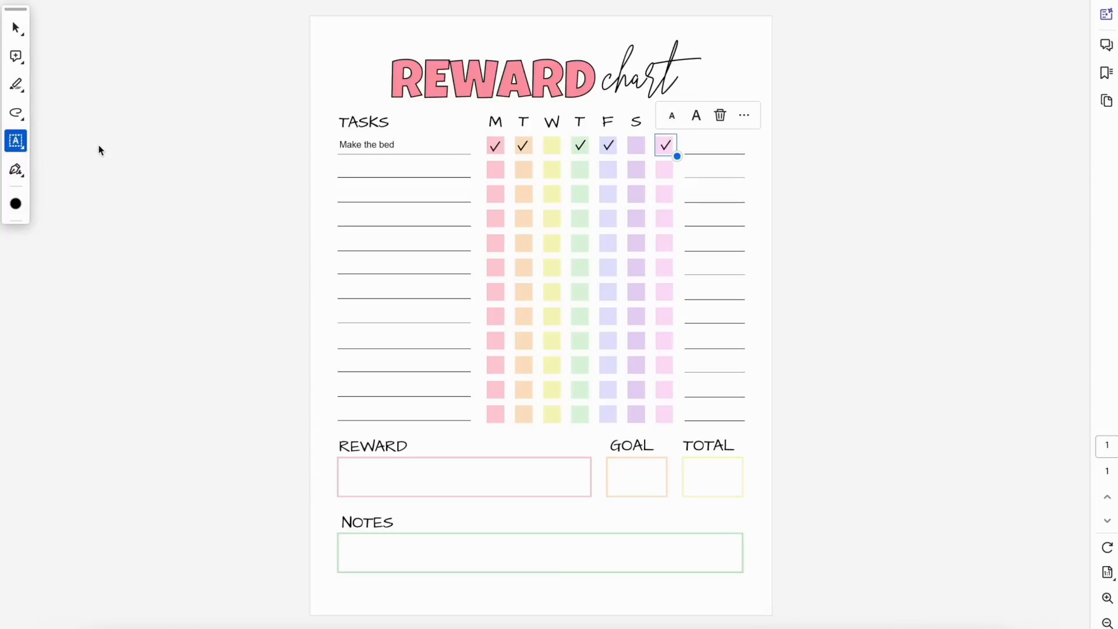
click(700, 143)
text(5)
key(Escape)
click(377, 143)
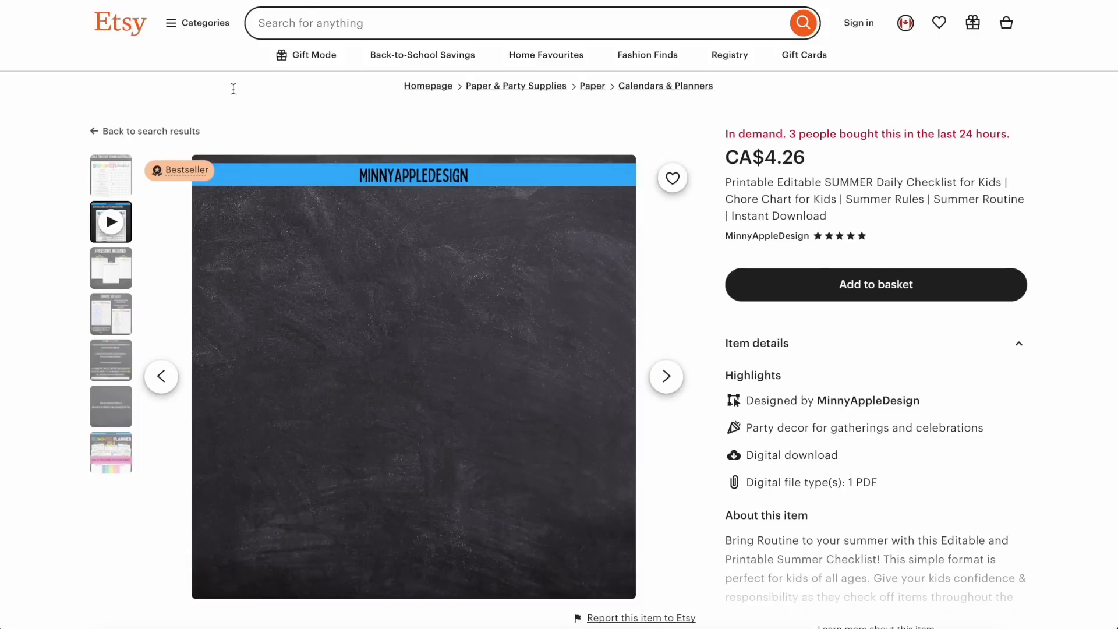
- Examine the summer checklist listing's images on Etsy and the Paper Clipboard Mockup's included files on Creative Fabrica
click(123, 276)
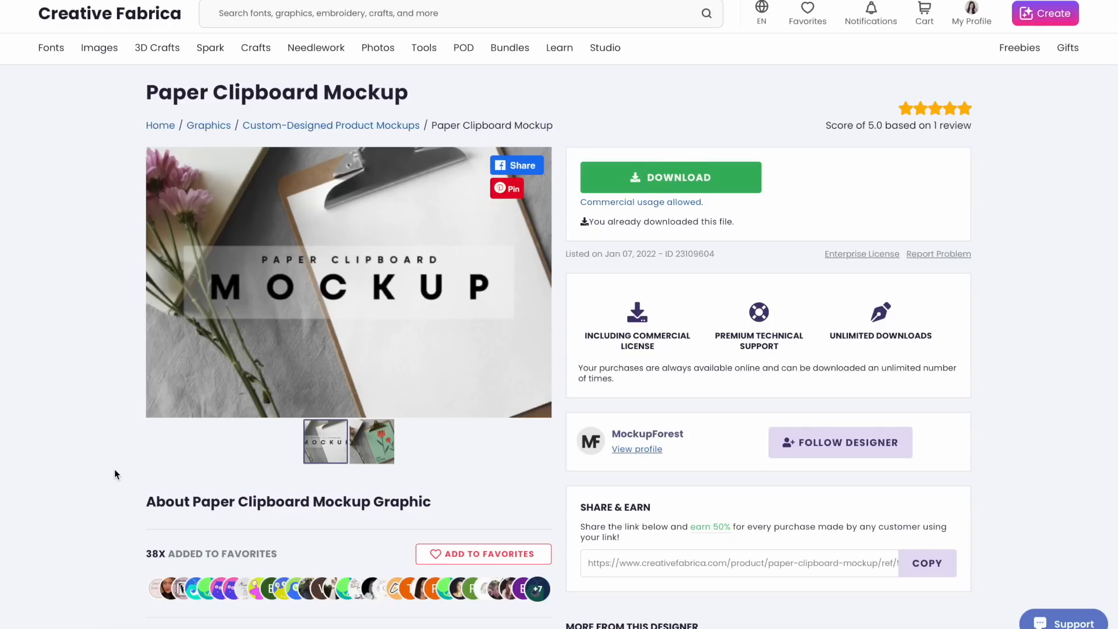
scroll(114, 469, down, 4)
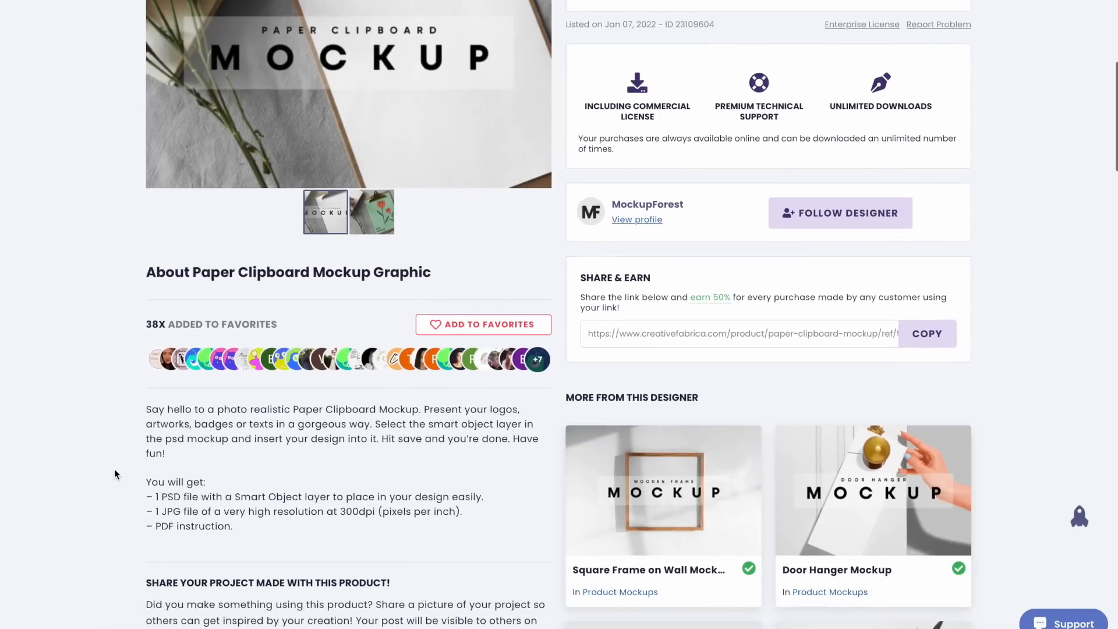
drag(153, 496, 329, 493)
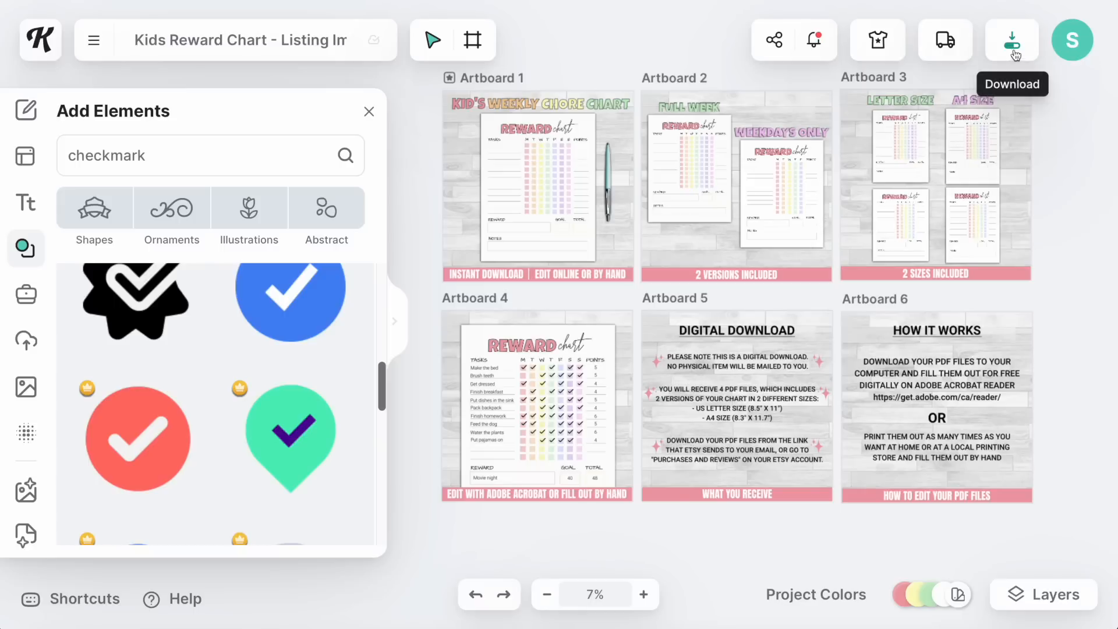
- In Kittl, open the download options for all six listing artboards and choose the export file type
click(1011, 40)
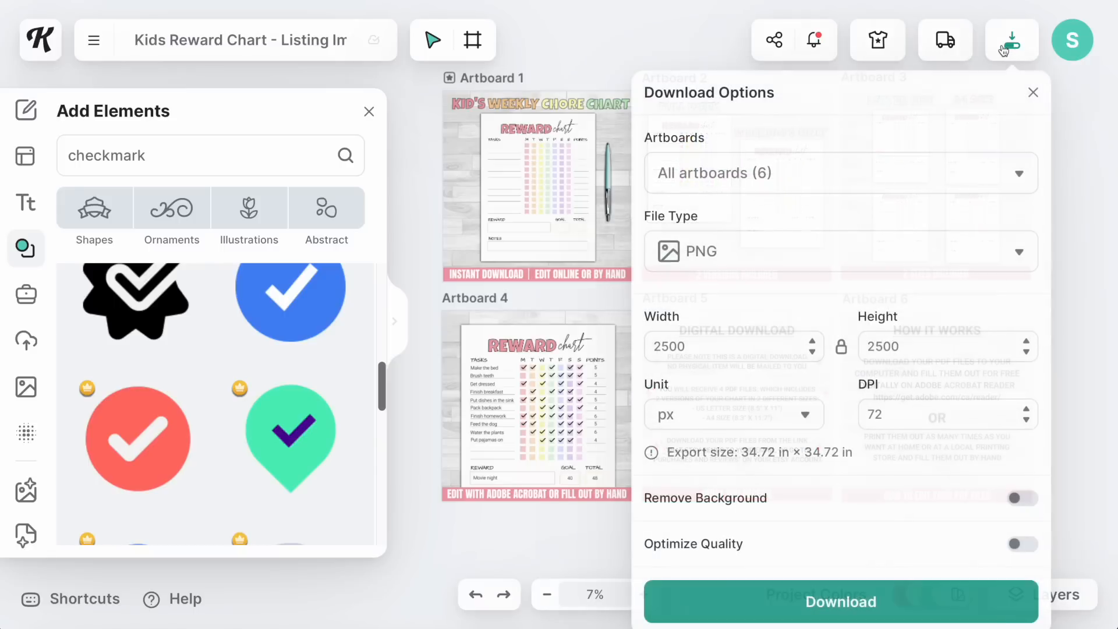
click(724, 259)
click(719, 356)
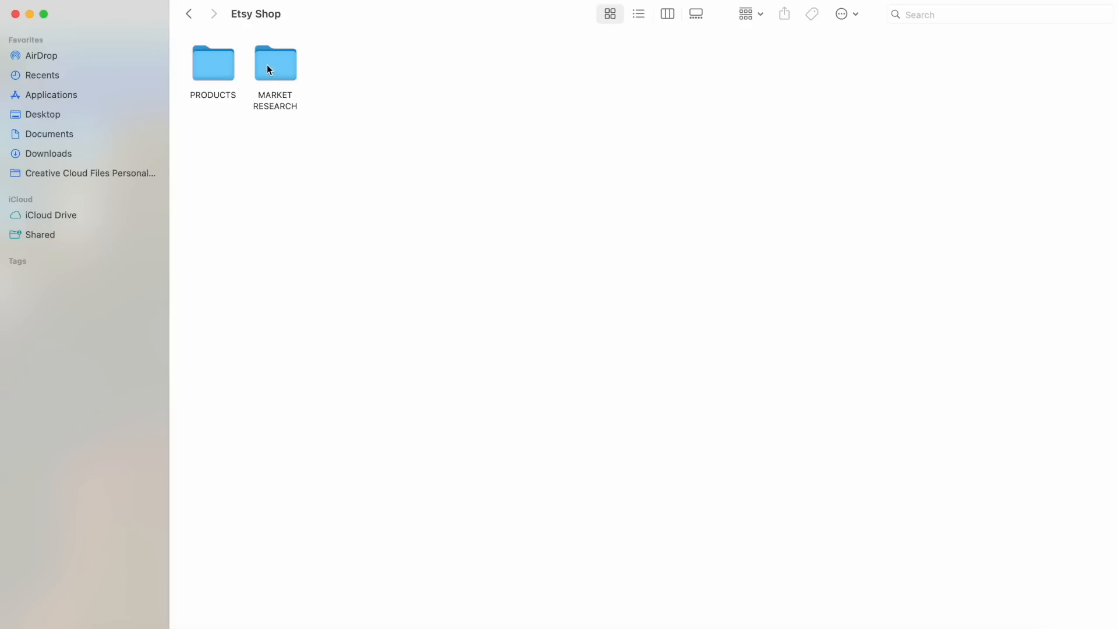
- In Finder, browse from PRODUCTS through Labour & Birth Affirmations and Boho to the Downloadable Files folder
double_click(220, 62)
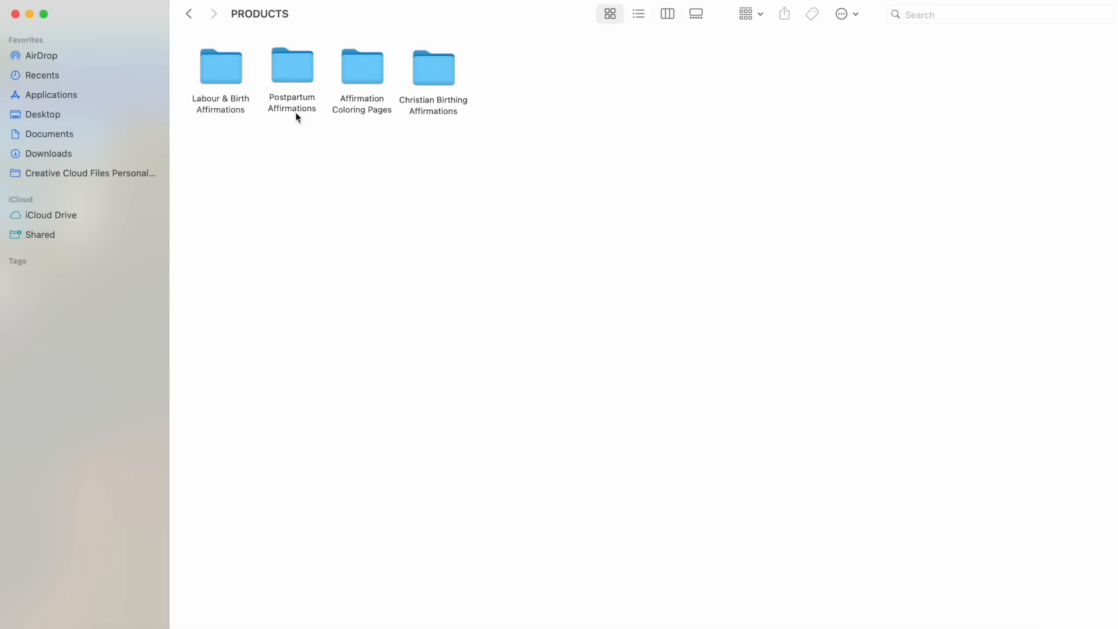
double_click(222, 67)
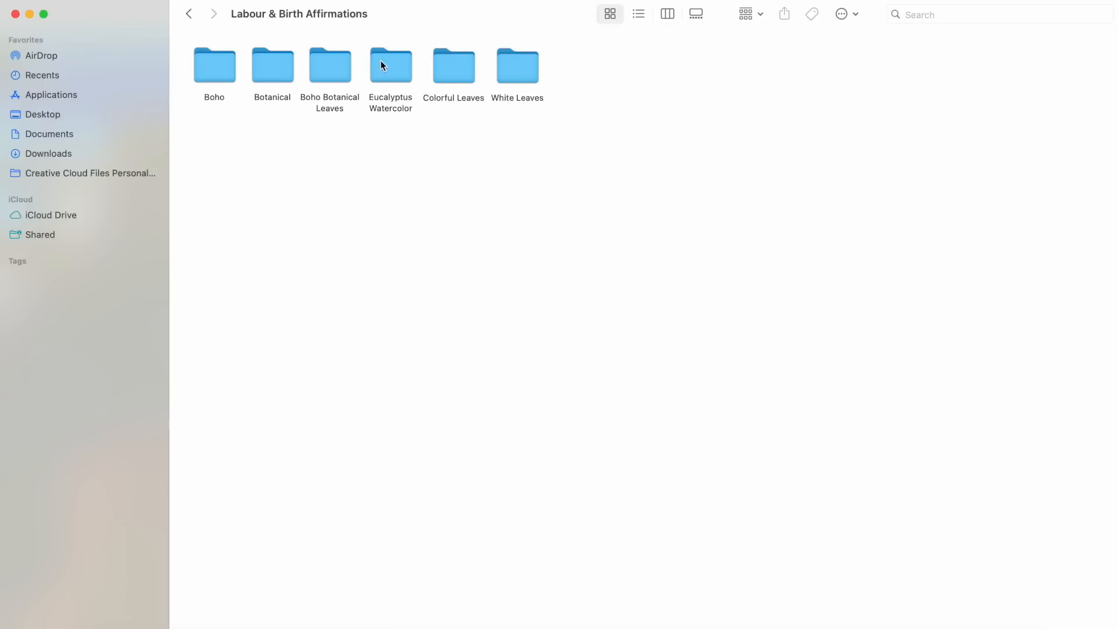
double_click(224, 66)
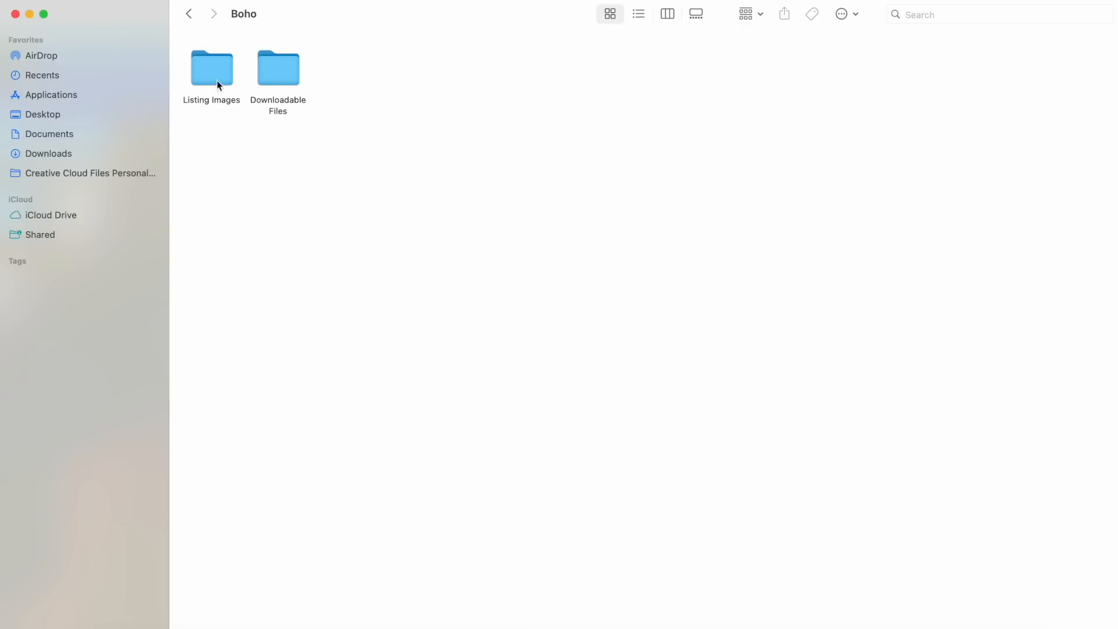
double_click(285, 68)
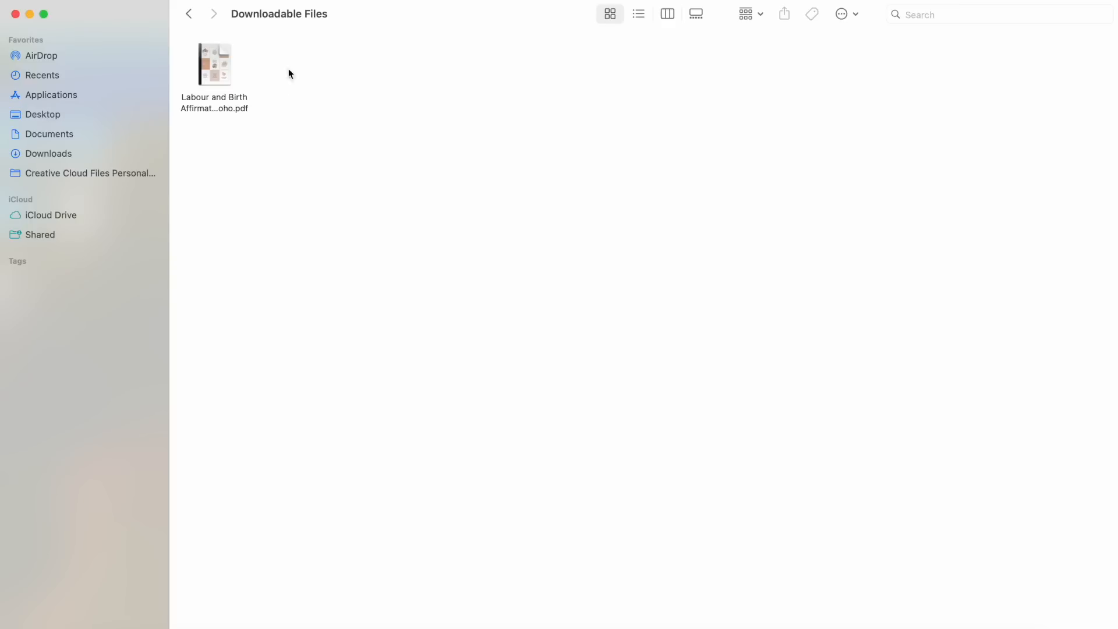
- Review the Boho product's Listing Images folder and return to the Etsy Shop folder
click(190, 14)
double_click(222, 67)
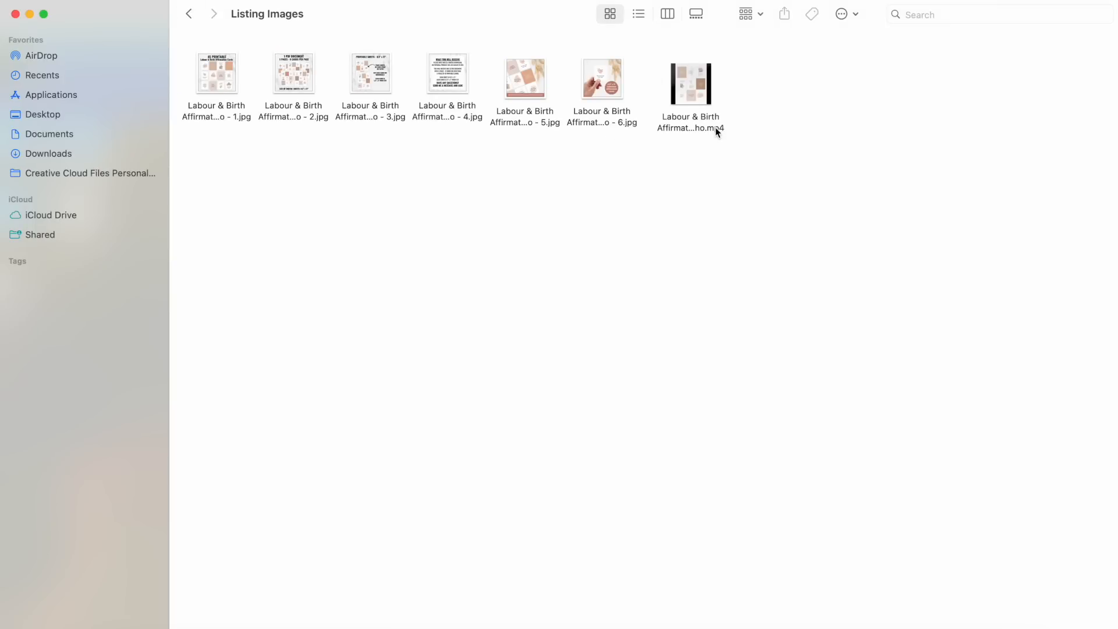
click(190, 15)
click(190, 15)
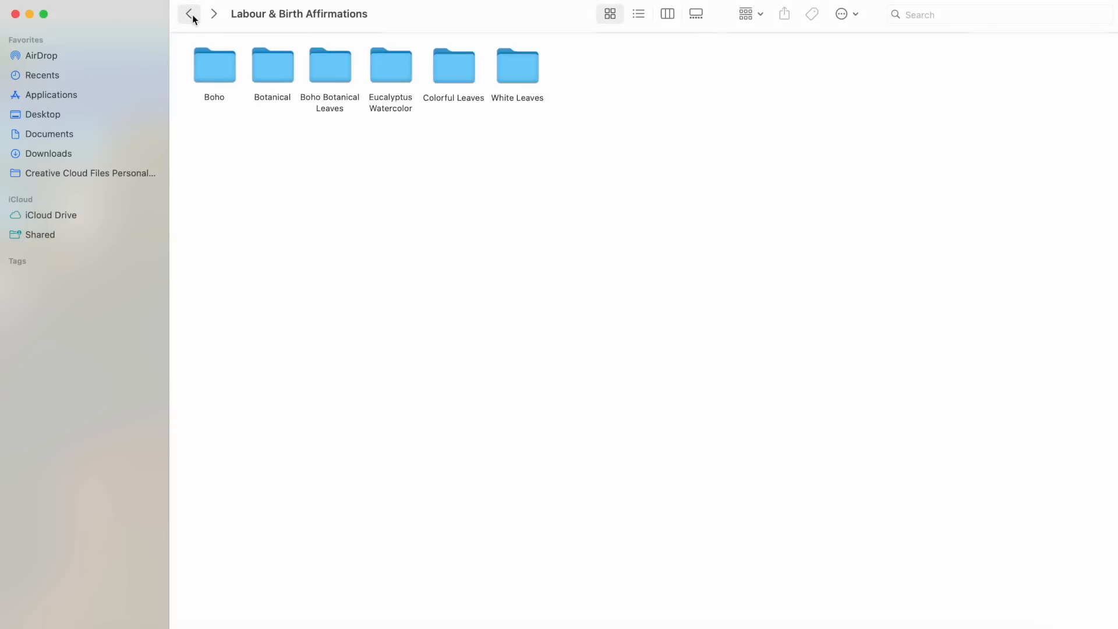
click(190, 15)
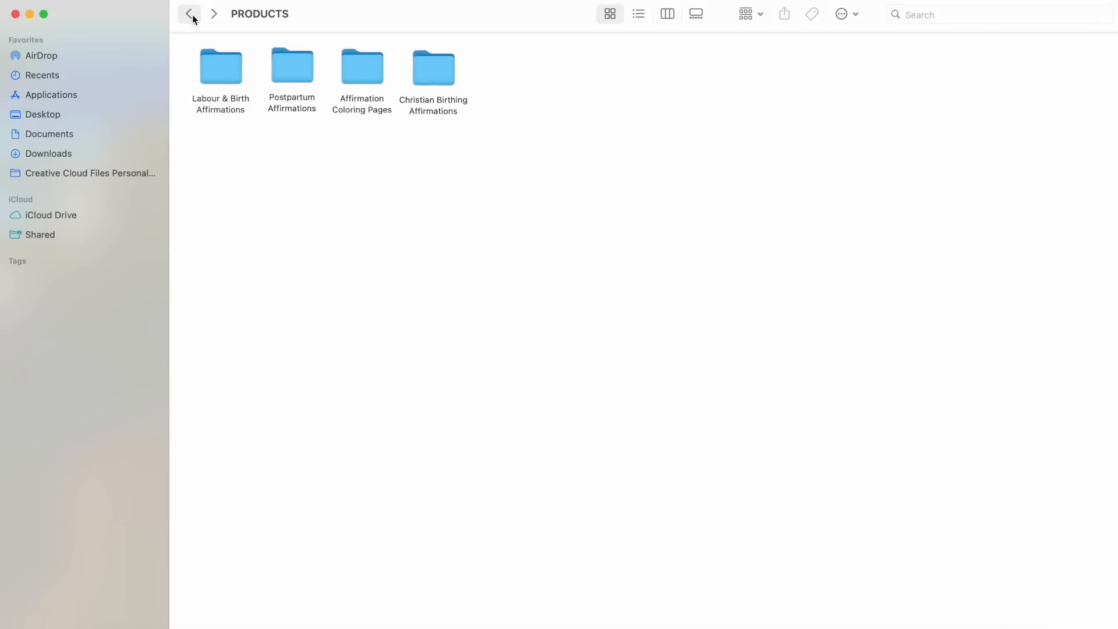
click(190, 15)
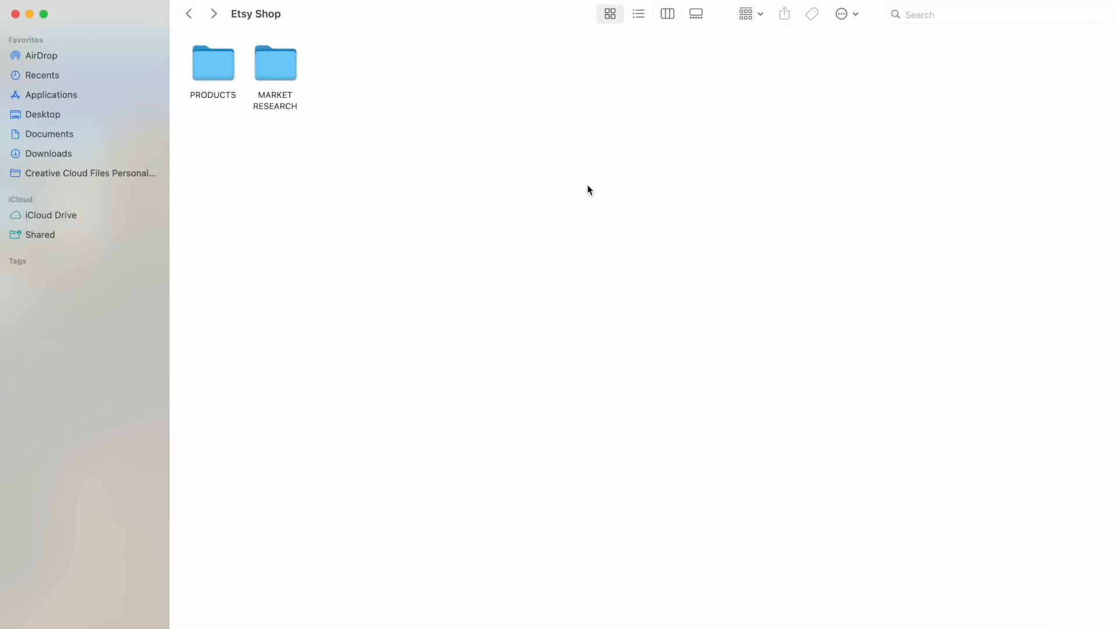
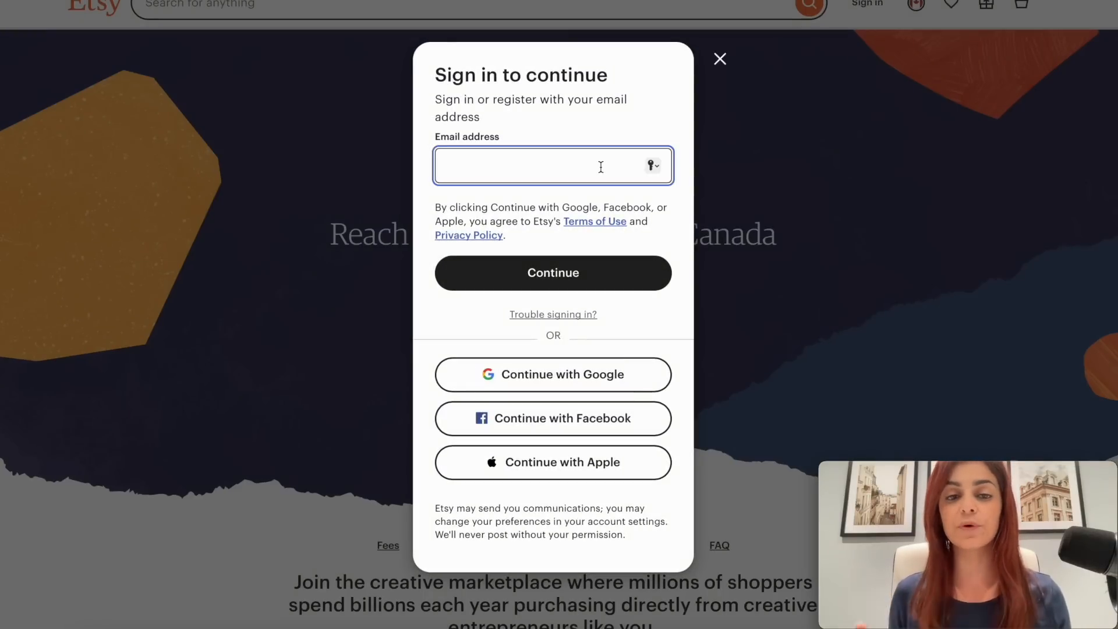
- Start the Etsy shop setup and answer "I want to expand my online business by selling on Etsy, too"
mouse_move(377, 529)
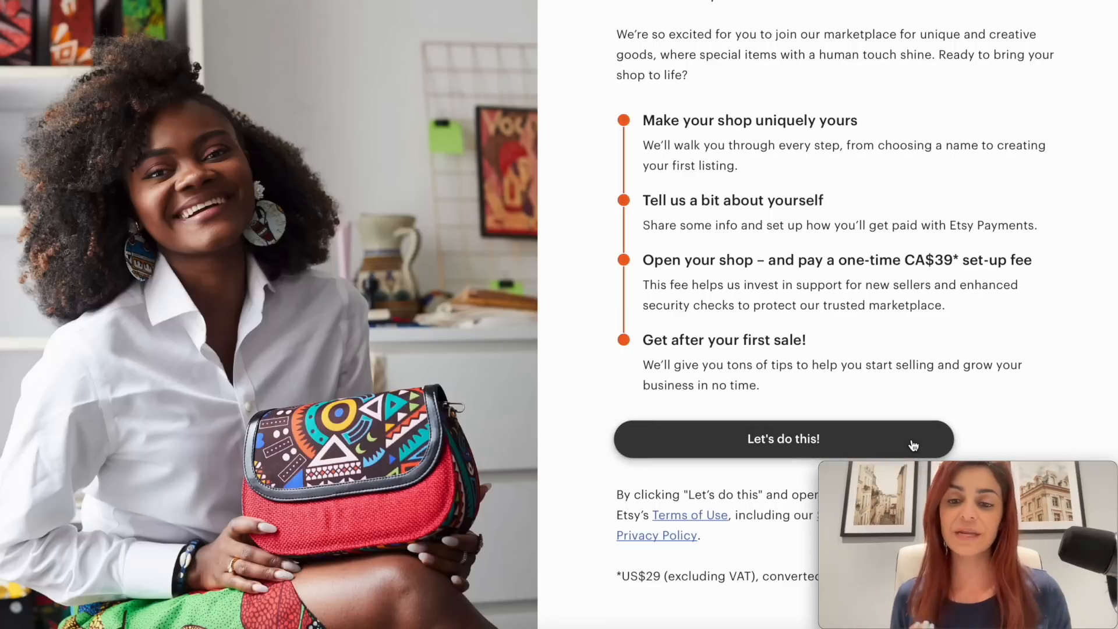
click(912, 445)
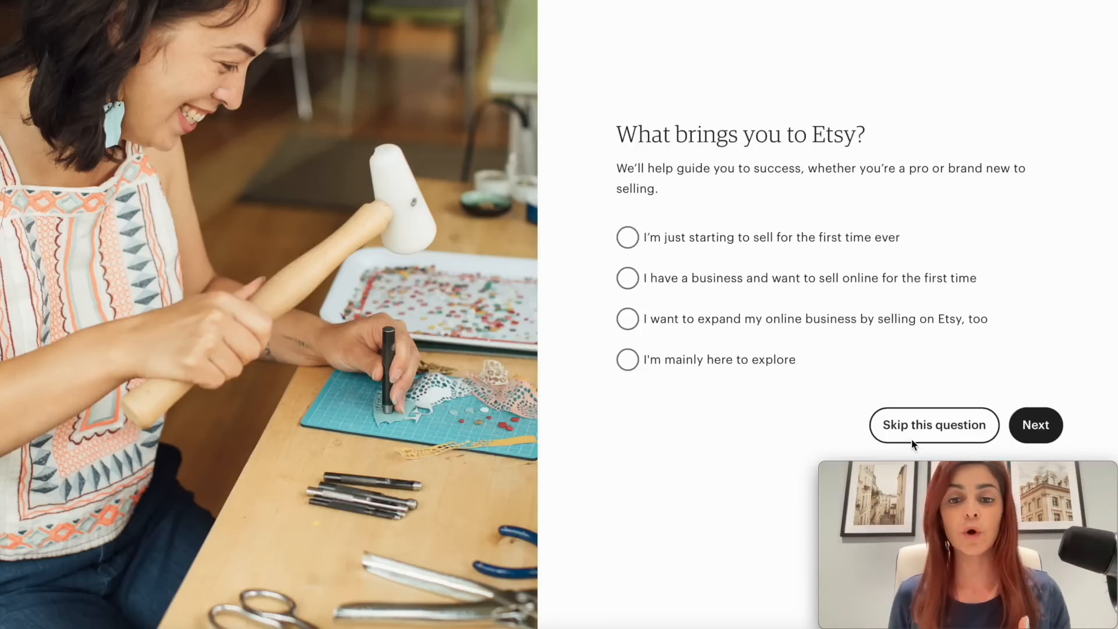
click(627, 319)
click(1040, 427)
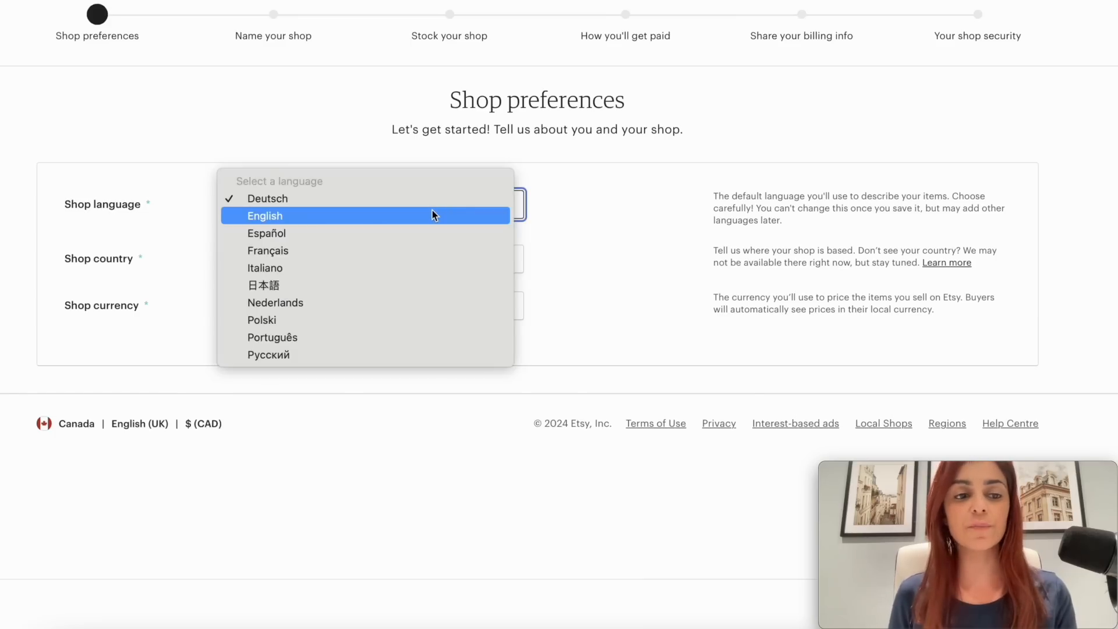
- Set the shop language to English and save the shop preferences
click(432, 211)
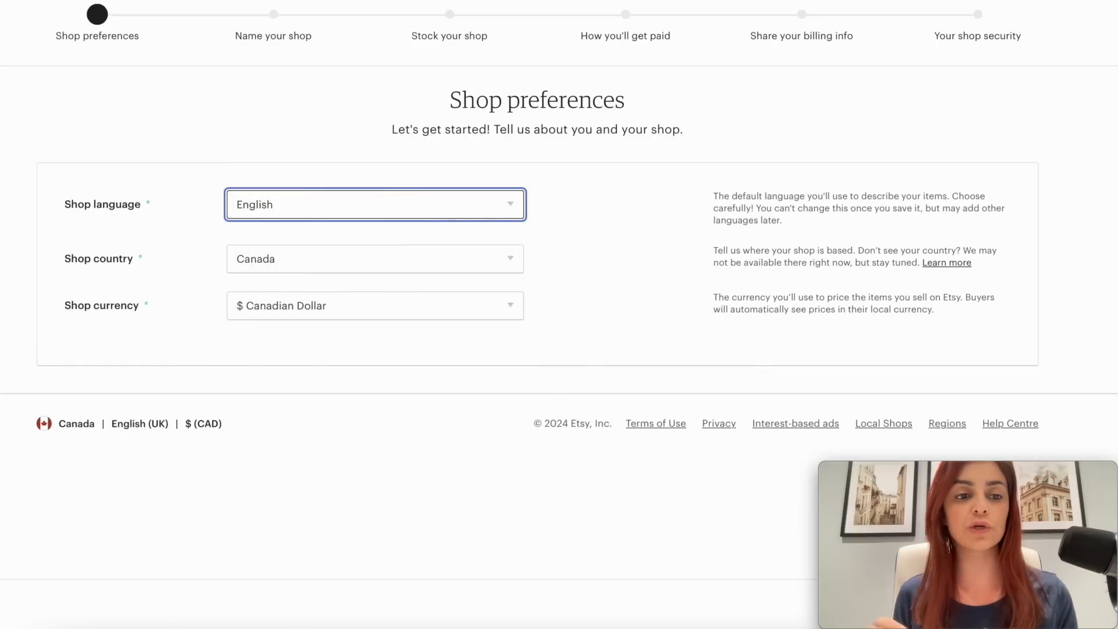
click(990, 603)
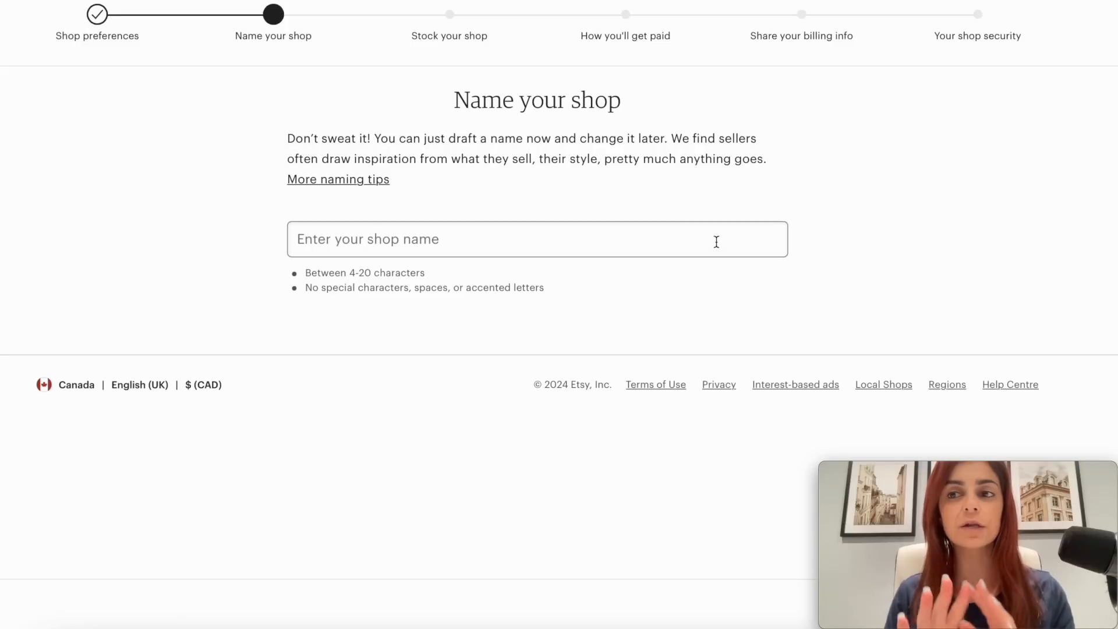
- Try MiloPrintables as the shop name, choose the suggestion MiloPrintablesShop, and continue to the new listing form
click(716, 242)
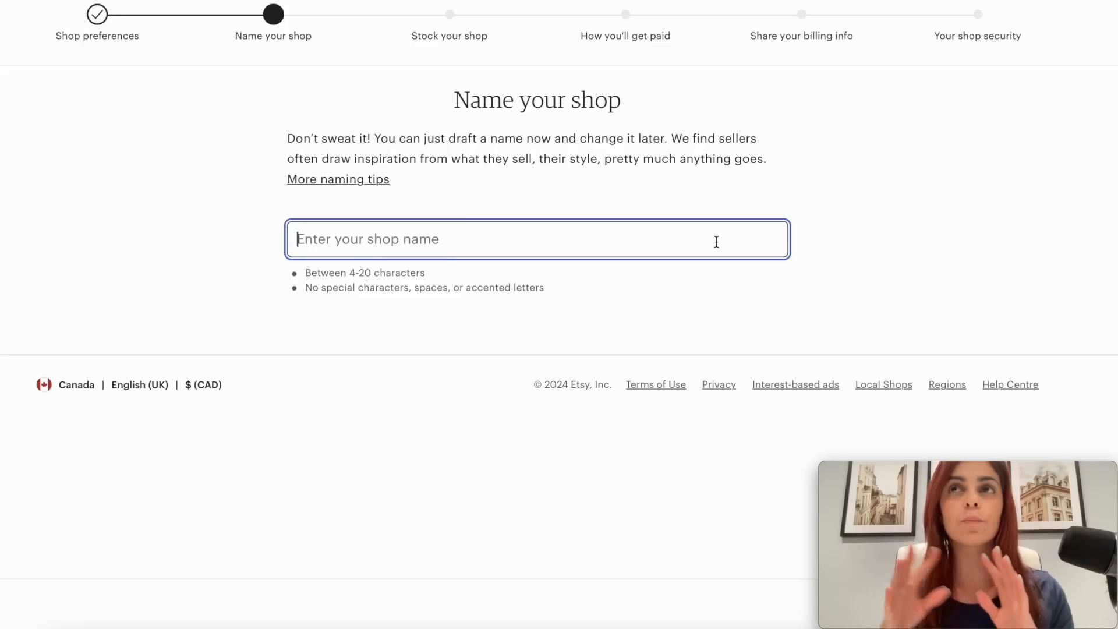
text(Mil)
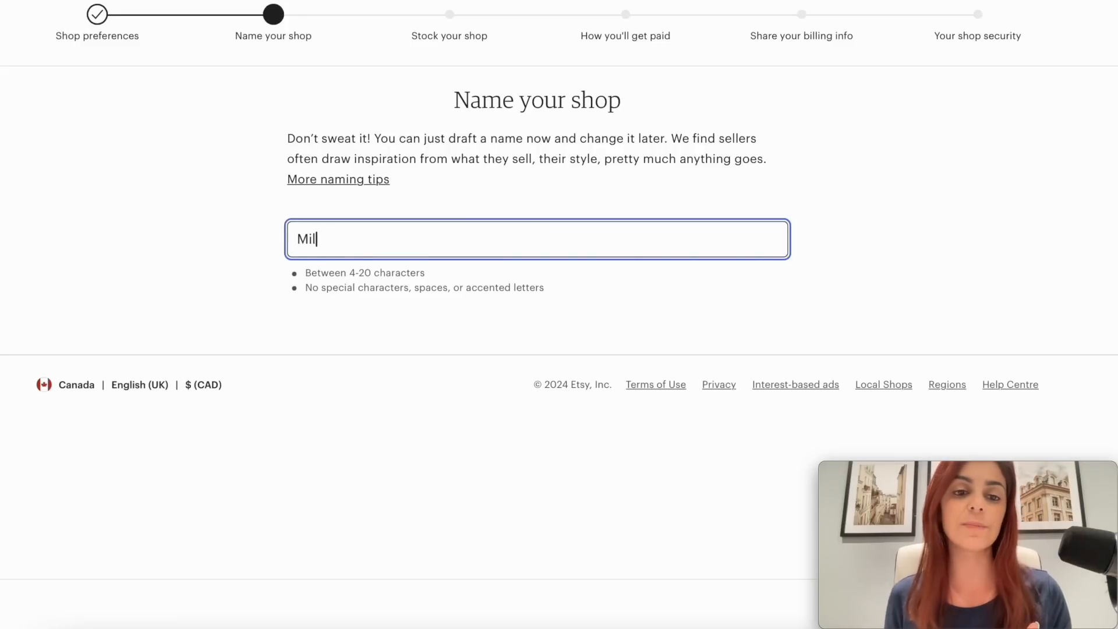
text(oPrintables)
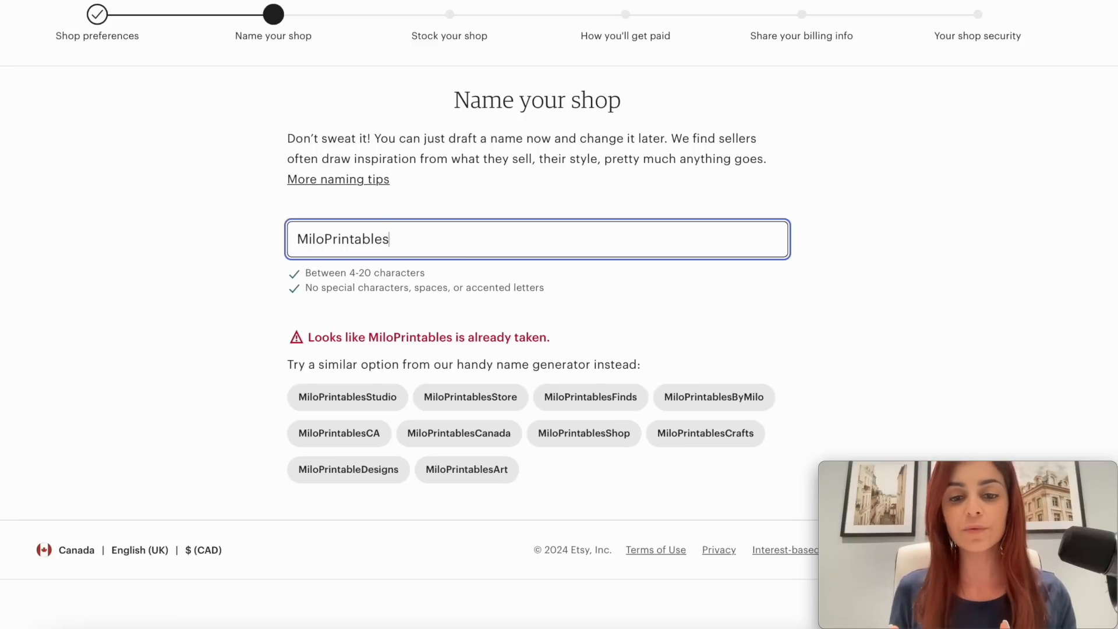
click(618, 437)
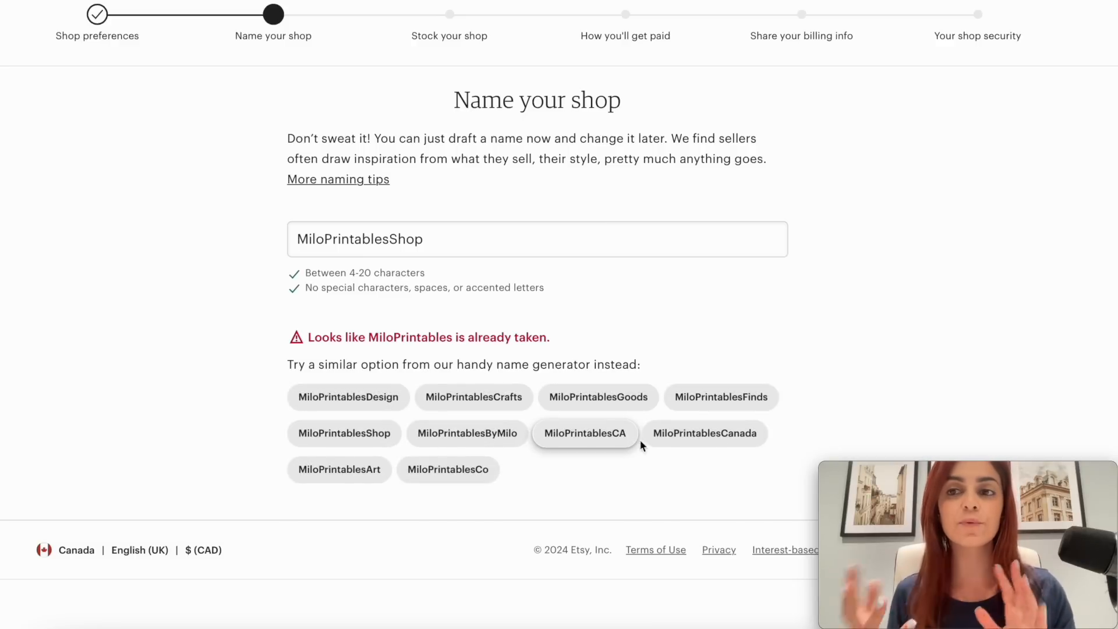
click(537, 495)
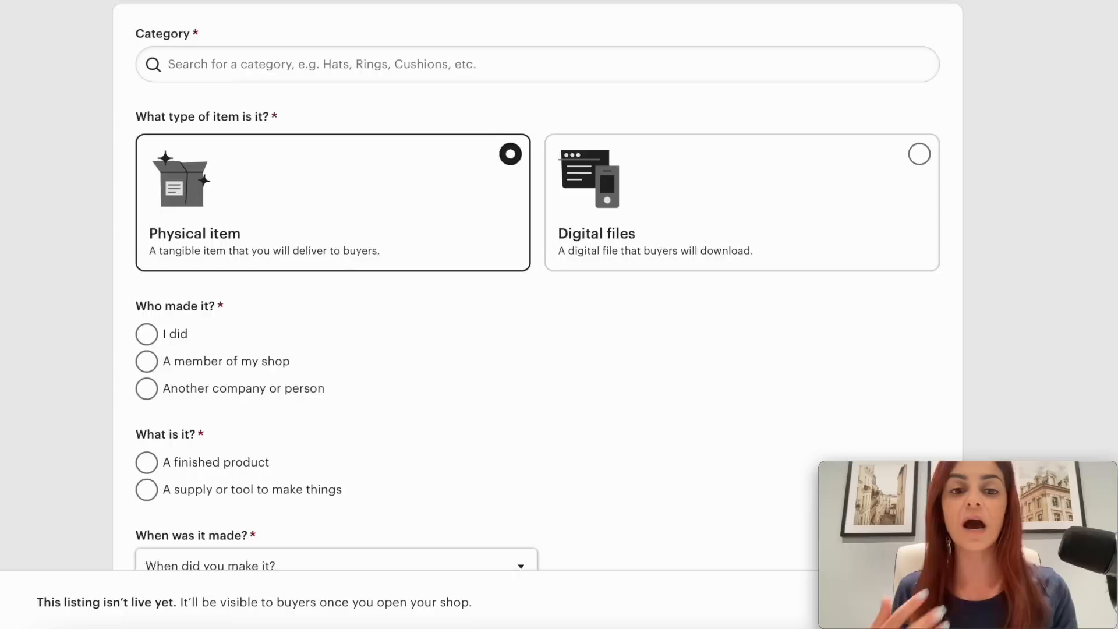
- Review the listing form's item type, photo and digital file sections, and read the Help Center article on appealing a permanent suspension
scroll(536, 291, down, 3)
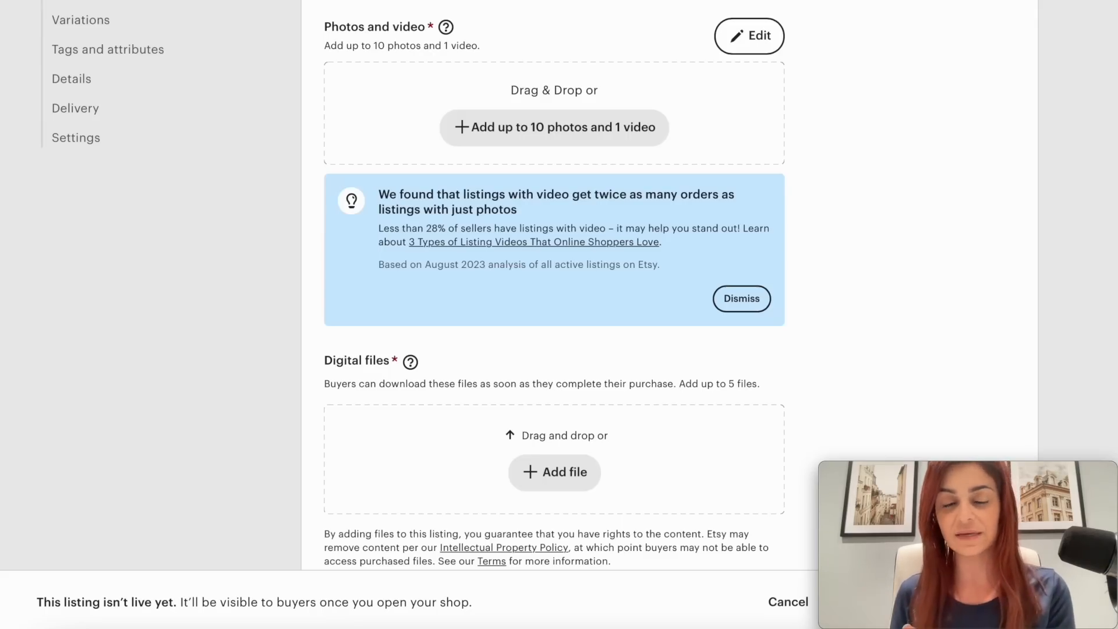
scroll(1092, 432, up, 5)
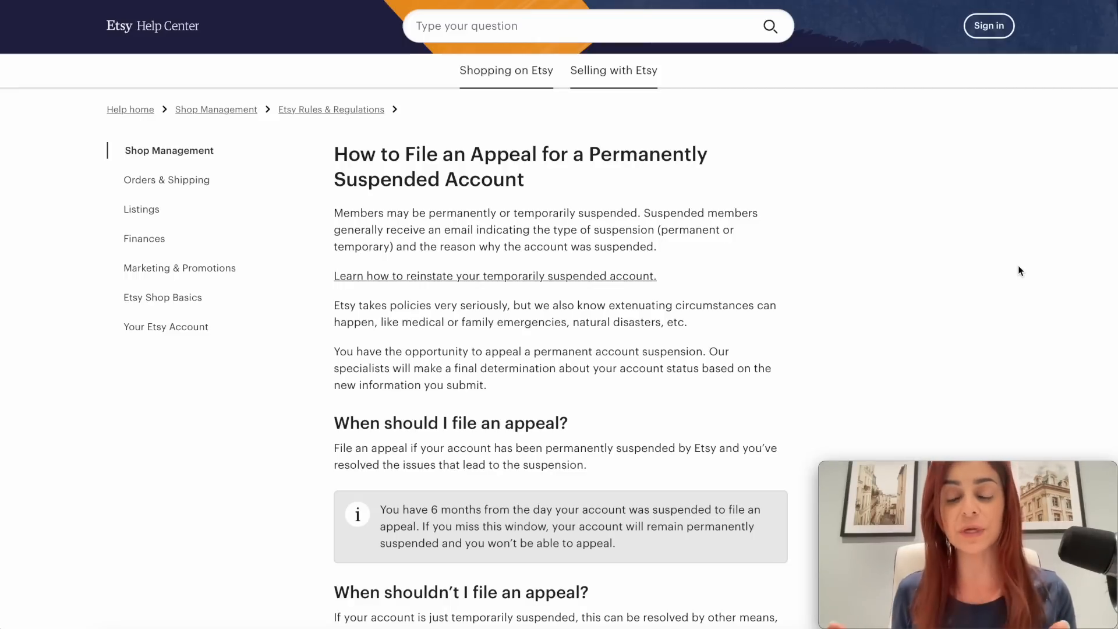
scroll(1019, 266, down, 3)
scroll(1018, 267, down, 7)
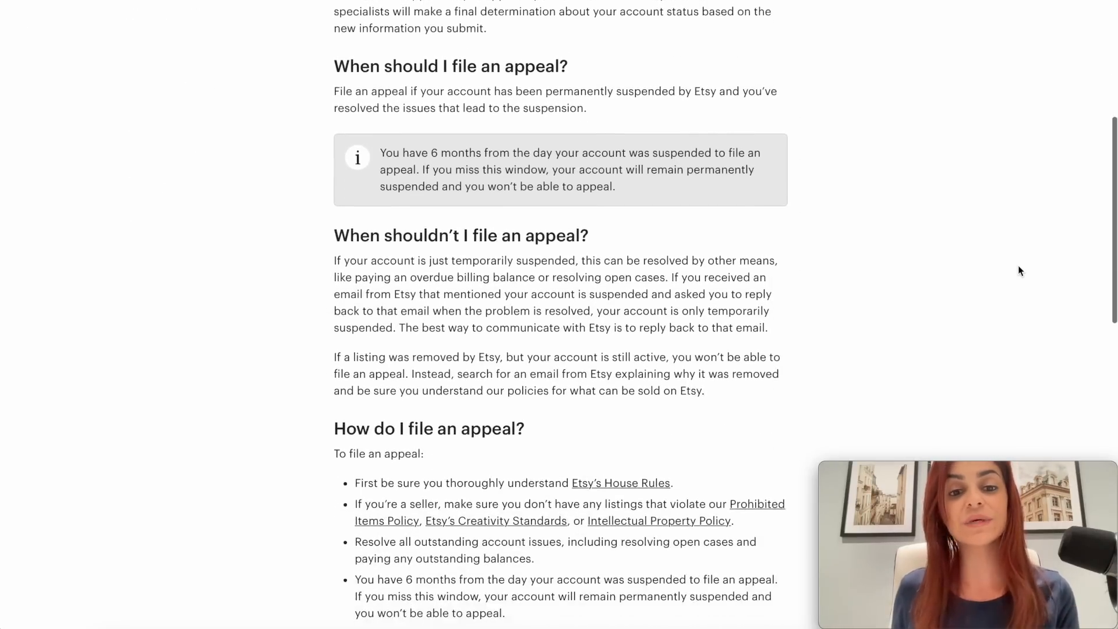
- Read the suspension appeal article and review the Etsy shop setup guide's sections on shop title, icon, buyer message, about page and photos
scroll(1019, 266, down, 1)
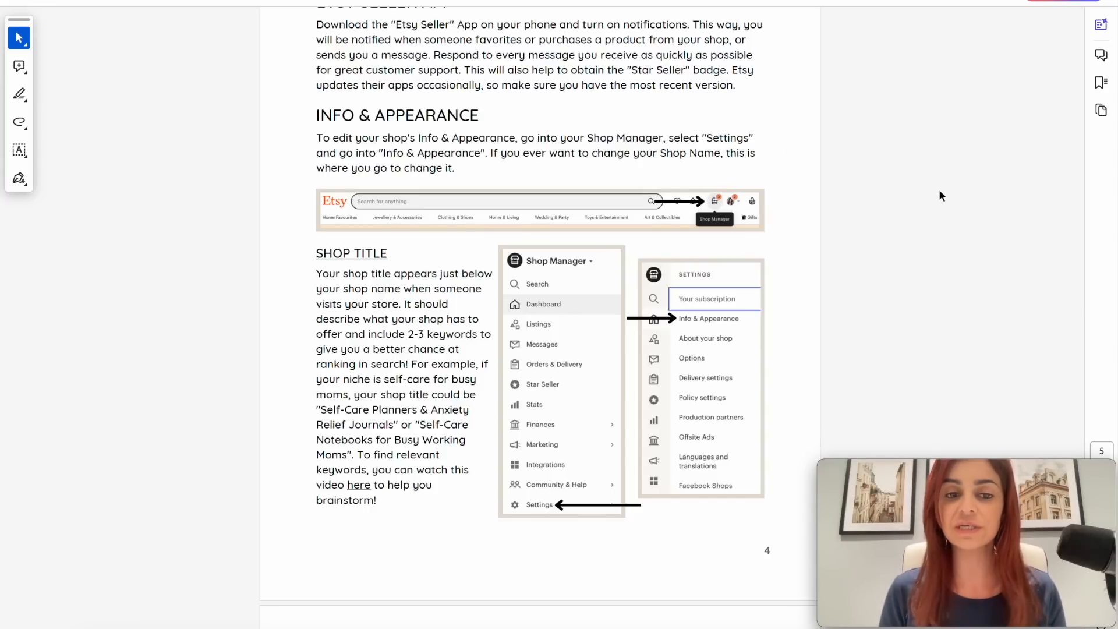
scroll(882, 220, down, 4)
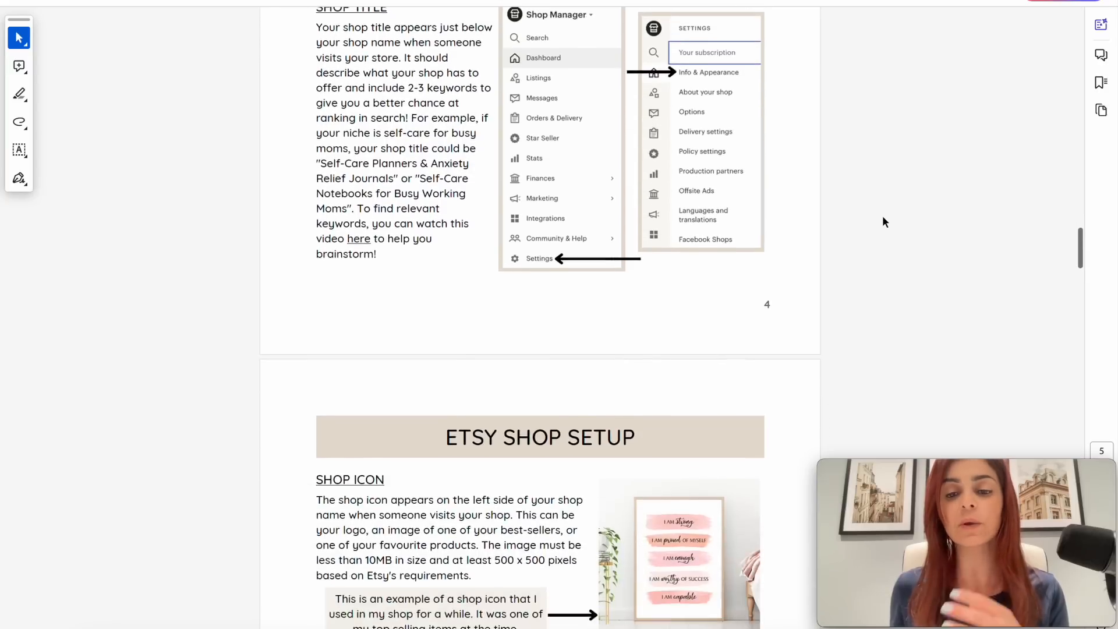
scroll(882, 221, down, 6)
scroll(884, 221, down, 5)
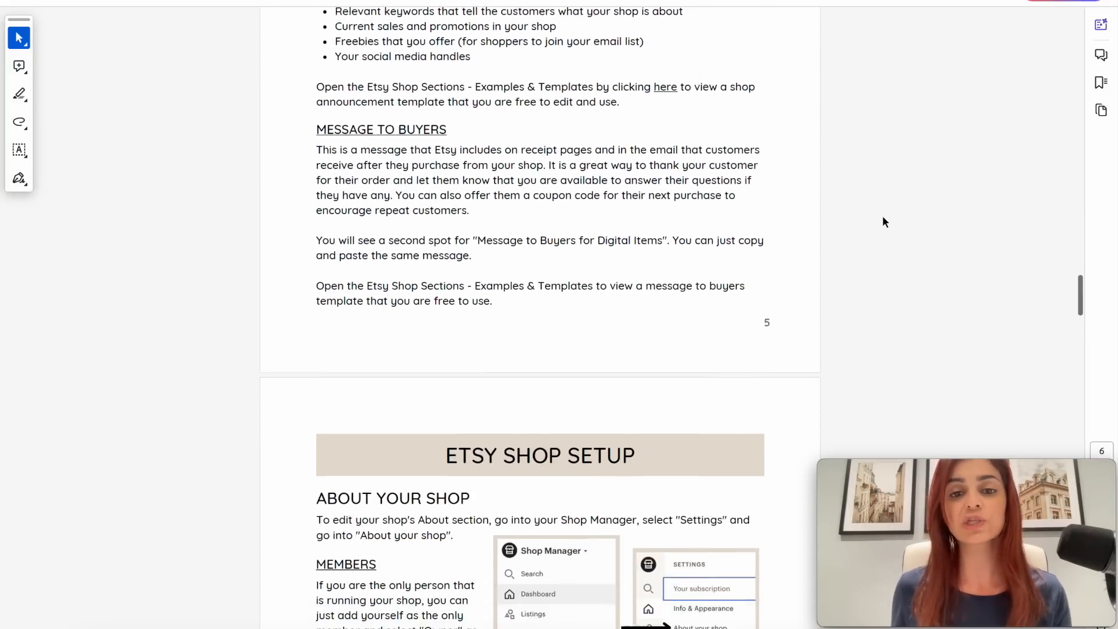
scroll(882, 221, down, 3)
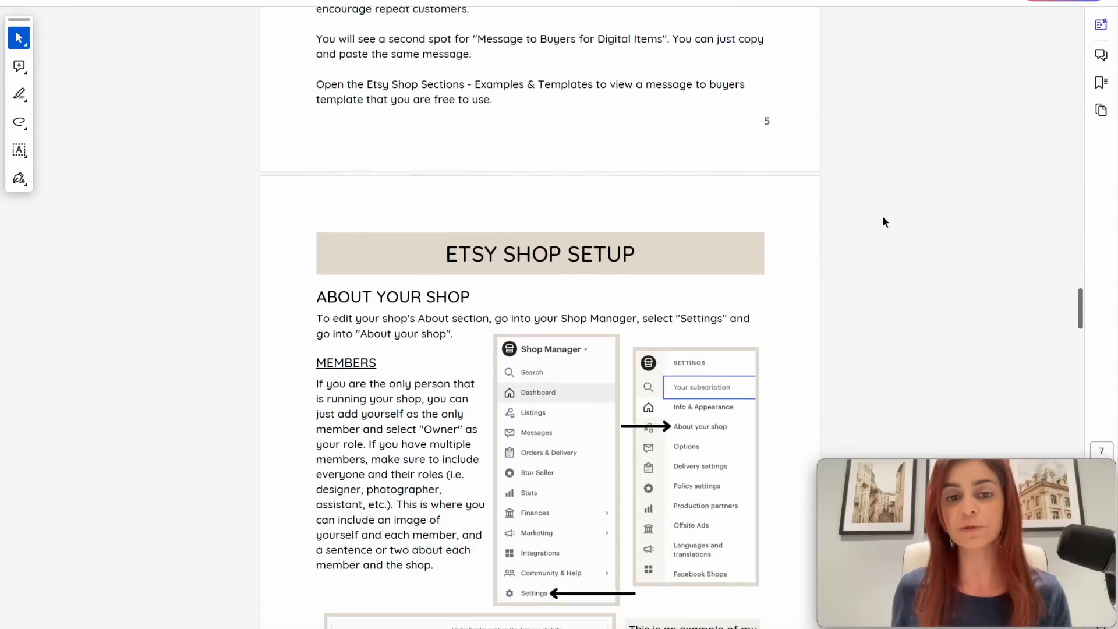
scroll(883, 221, down, 3)
scroll(883, 222, down, 3)
scroll(882, 217, down, 8)
scroll(883, 221, down, 7)
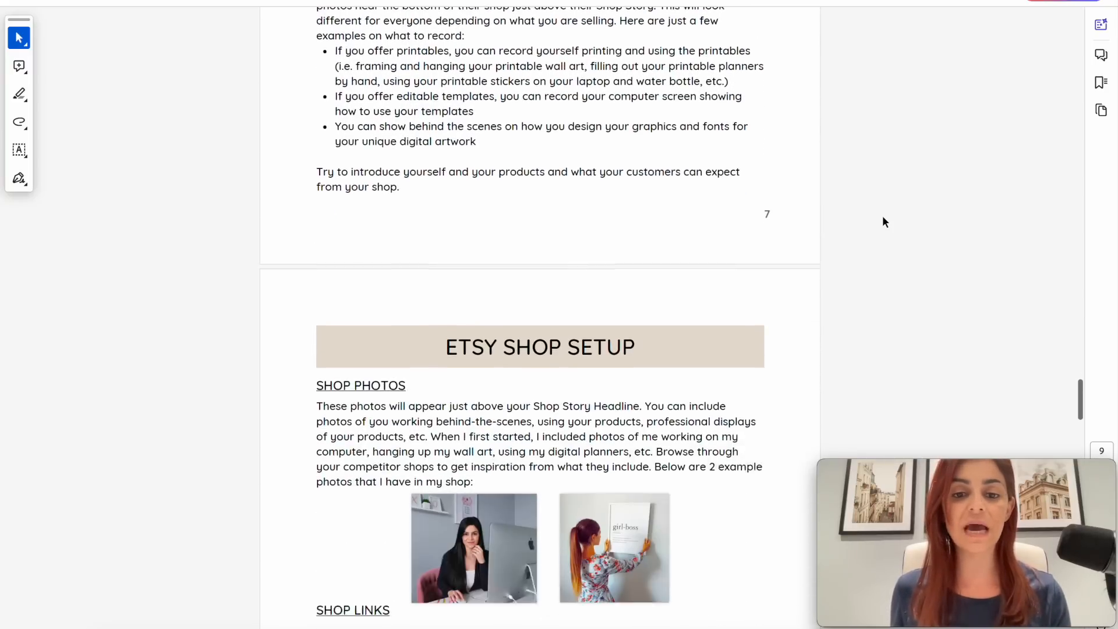
scroll(882, 221, down, 6)
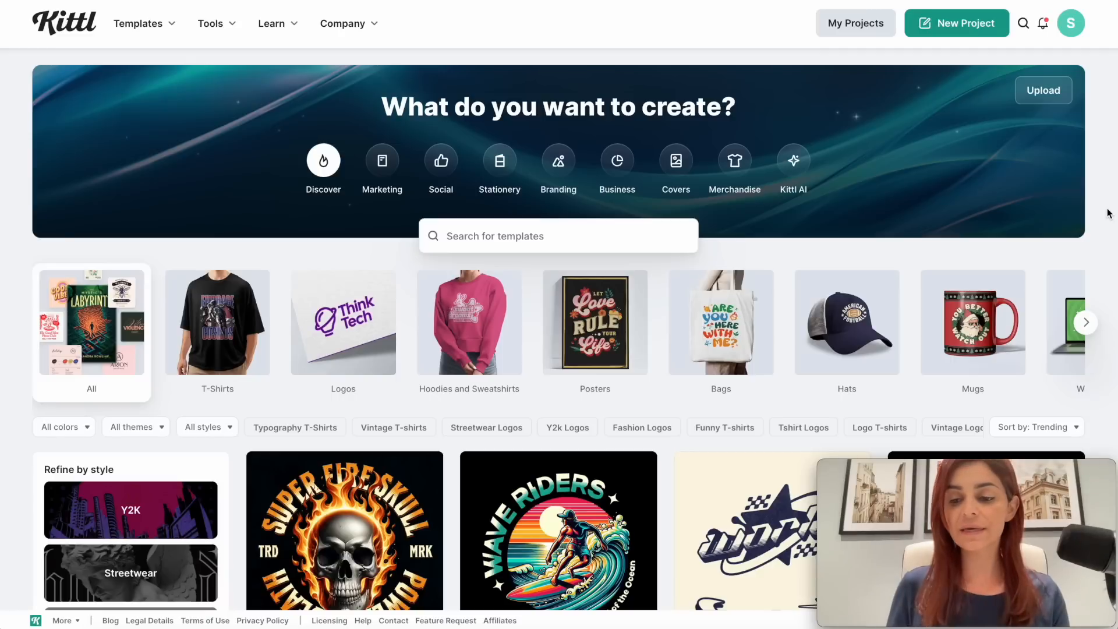
- Switch to Kittl, search the templates for "etsy", and open the Minimalist and Organic Shop banner template
click(607, 242)
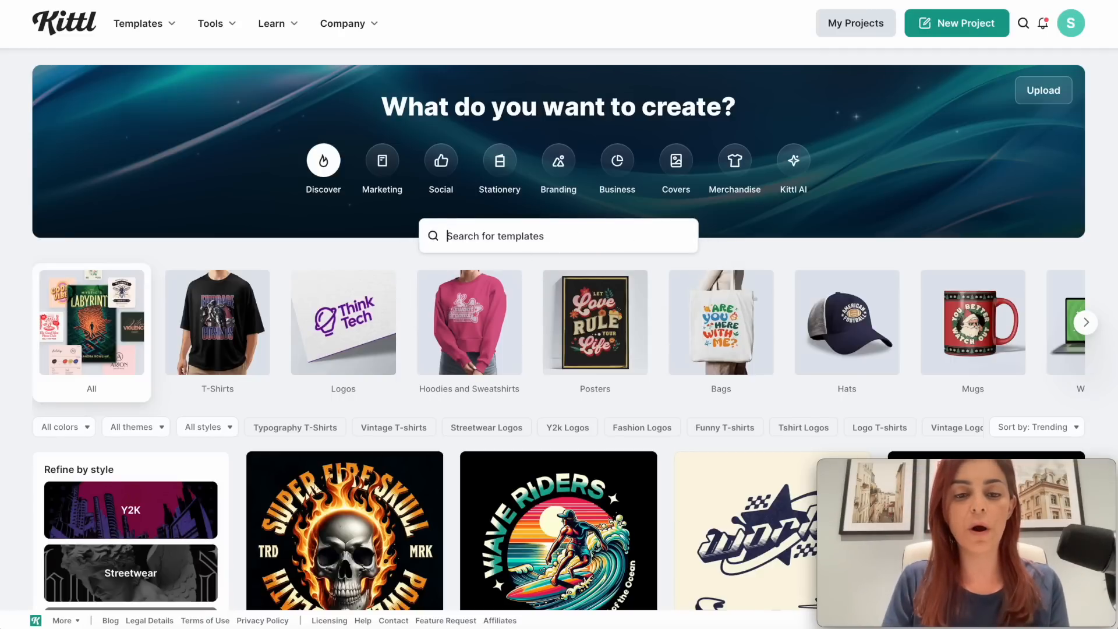
text(etsy)
key(Return)
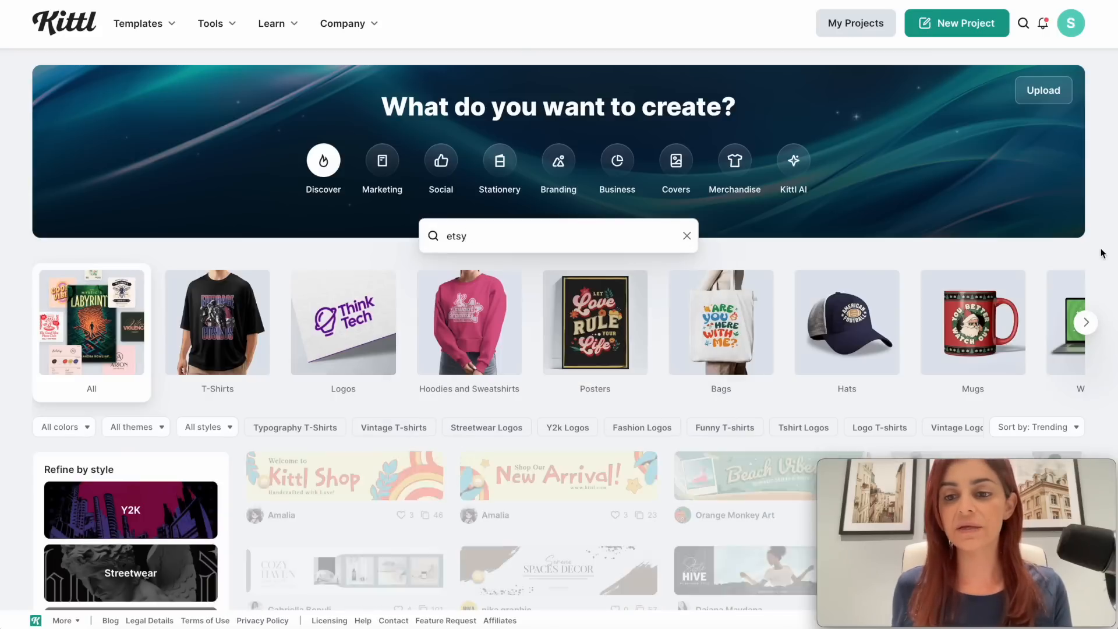
scroll(1093, 259, down, 2)
scroll(1093, 260, down, 6)
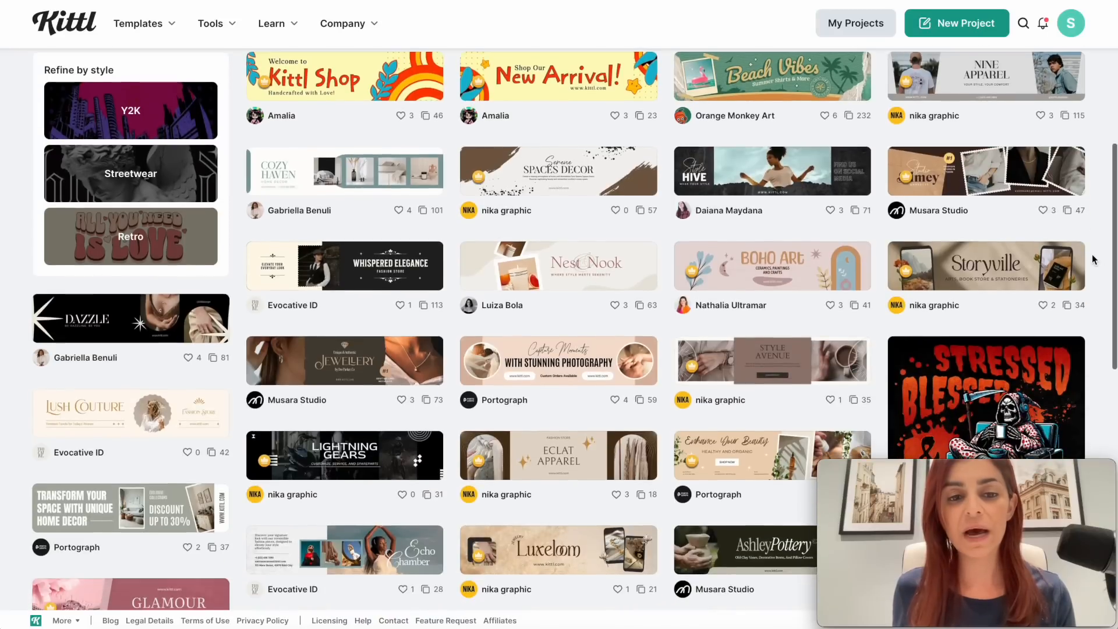
mouse_move(551, 265)
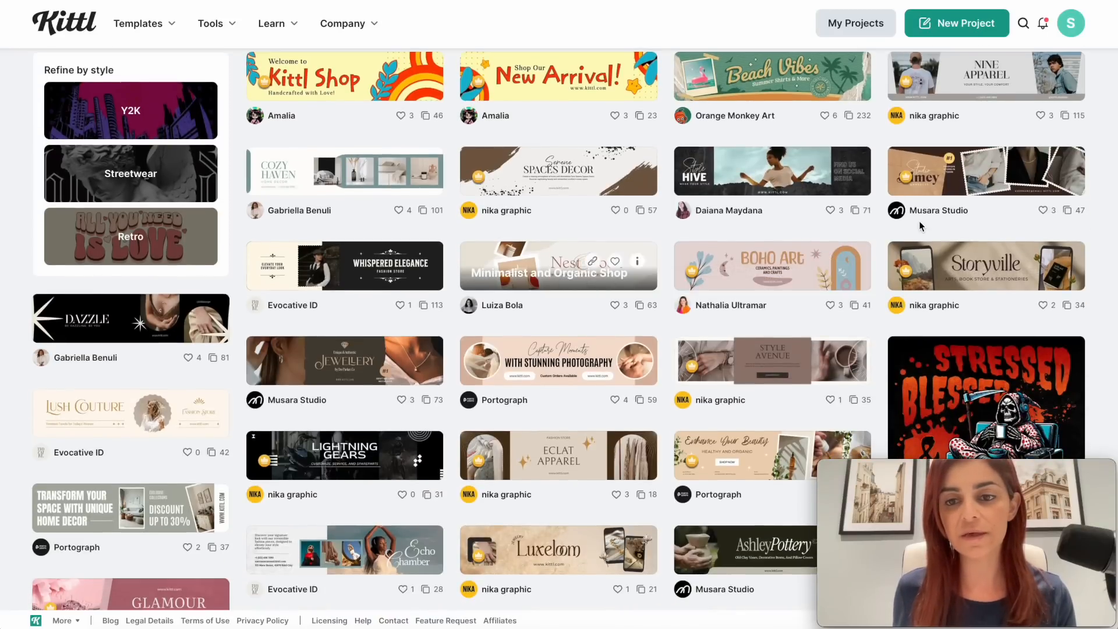
click(551, 263)
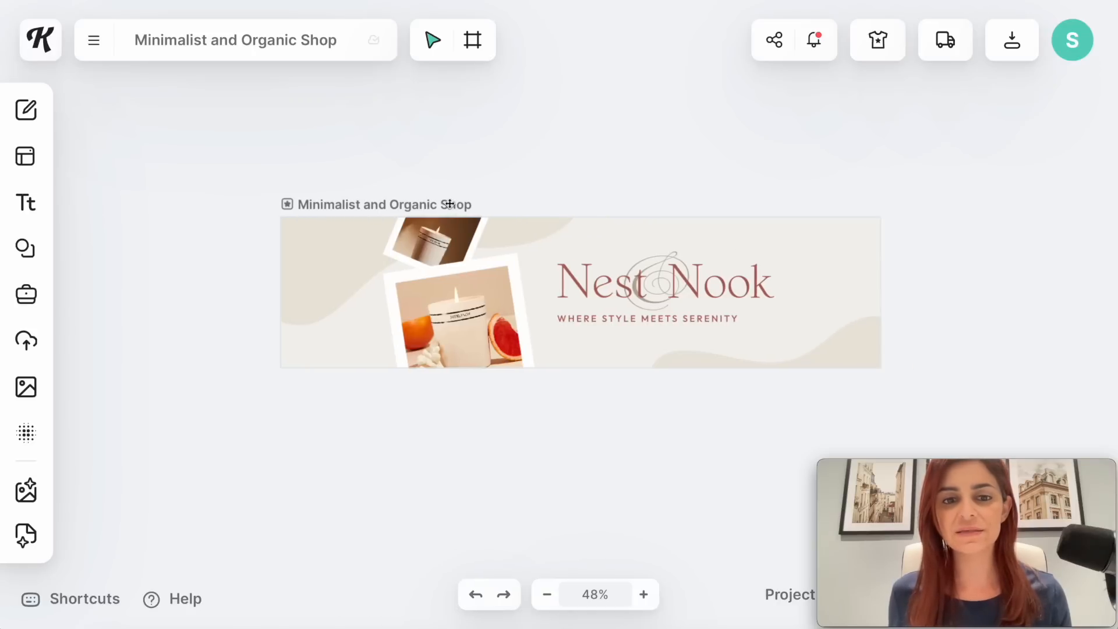
- Check Etsy's big banner dimensions in its branding article and resize the banner artboard to 3360 x 840 pixels
click(448, 203)
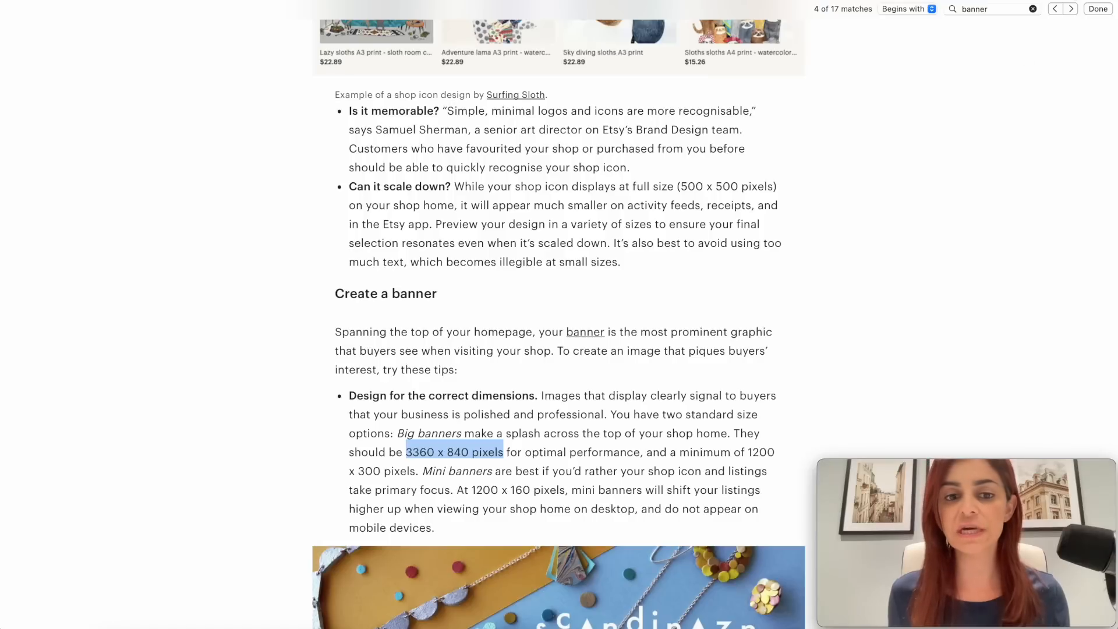
scroll(895, 174, down, 3)
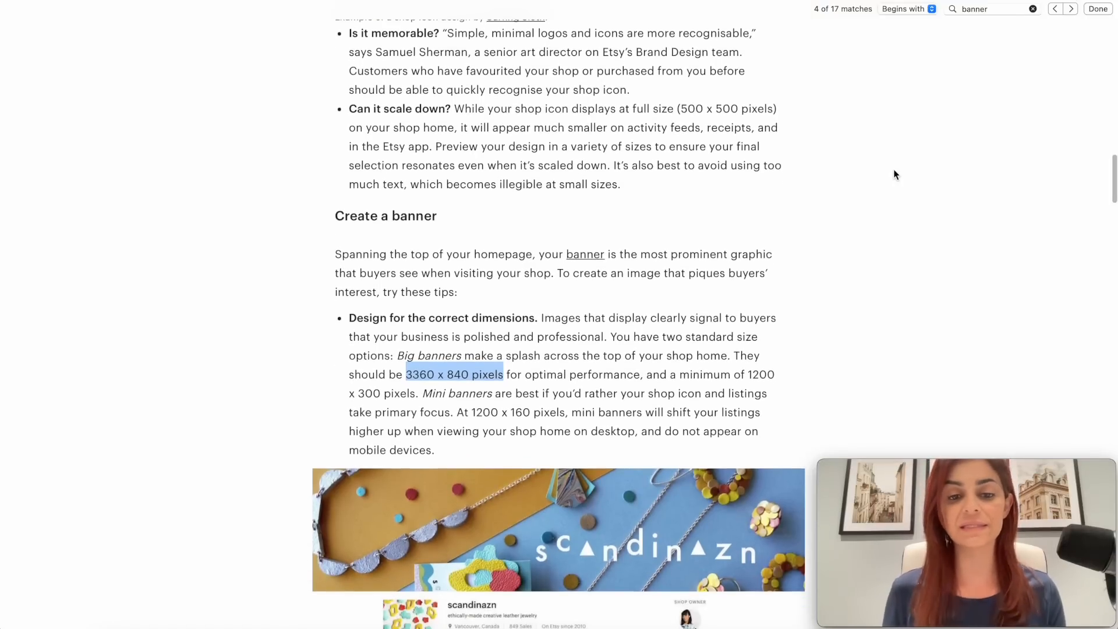
scroll(772, 339, down, 1)
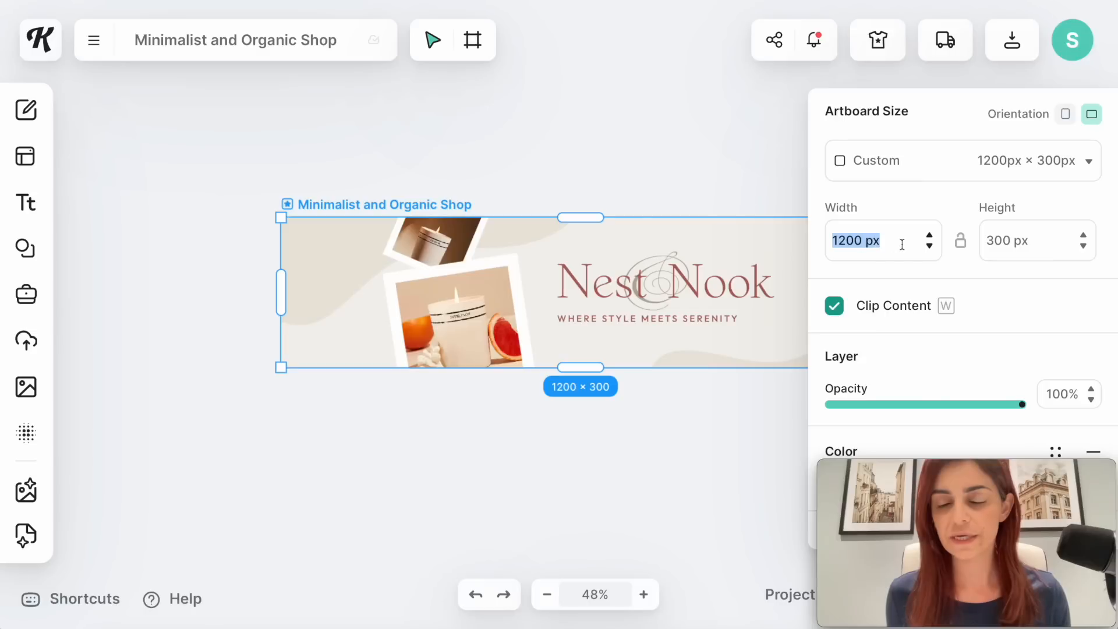
text(3360)
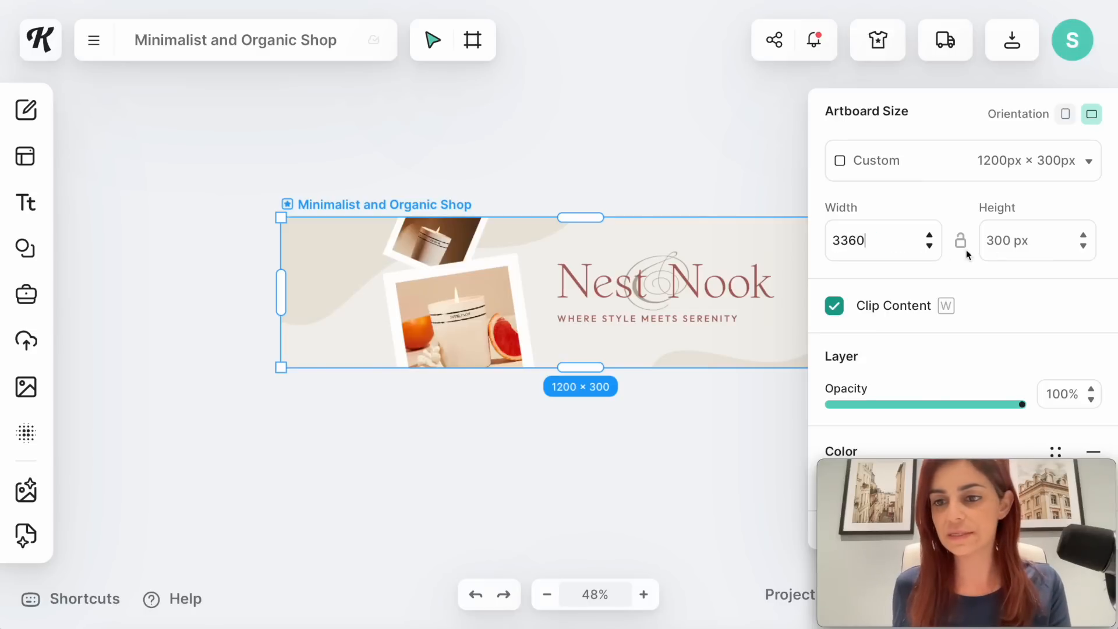
drag(1040, 241, 943, 244)
- Select all of the template's photos, texts and wave shapes and enlarge them together to fill the resized artboard
scroll(647, 176, down, 2)
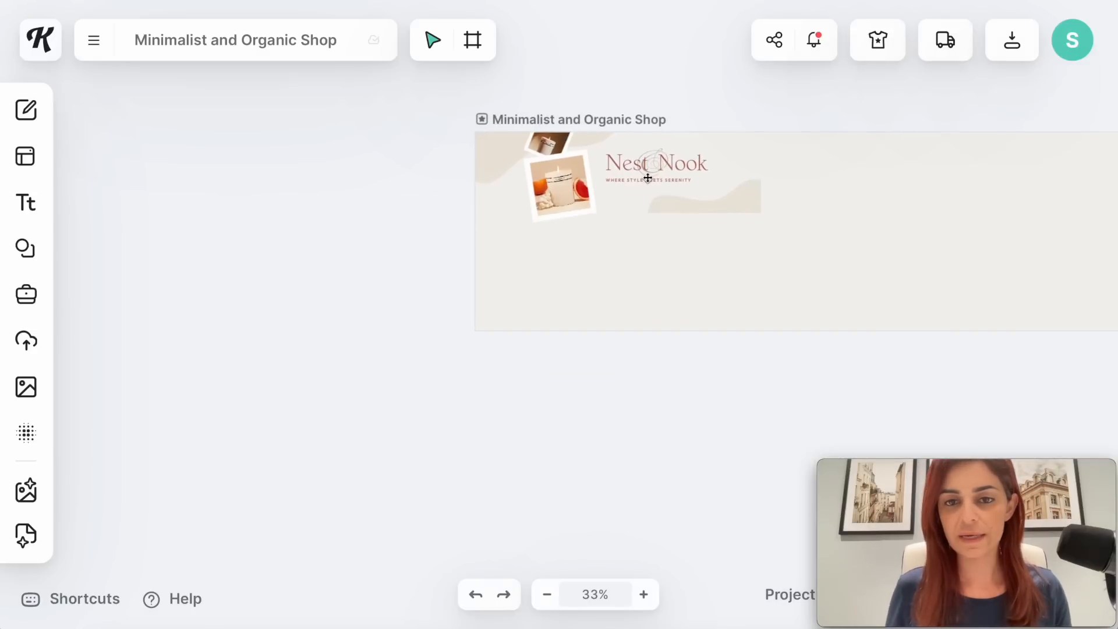
scroll(648, 178, right, 2)
scroll(648, 179, up, 1)
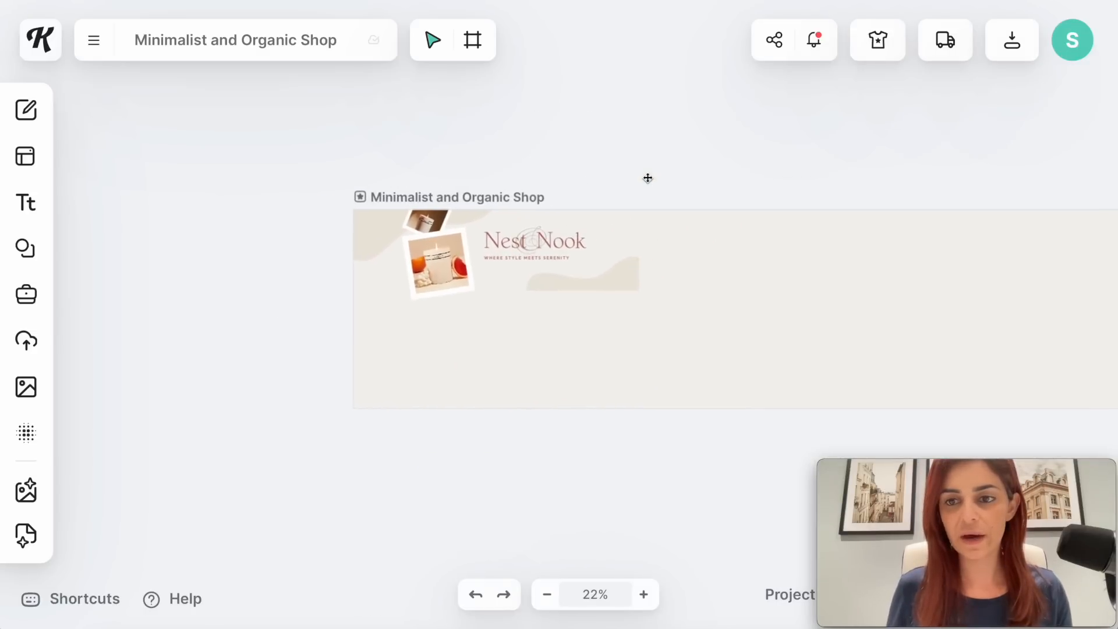
scroll(647, 178, right, 3)
scroll(647, 178, down, 1)
drag(572, 278, 200, 111)
drag(492, 232, 790, 350)
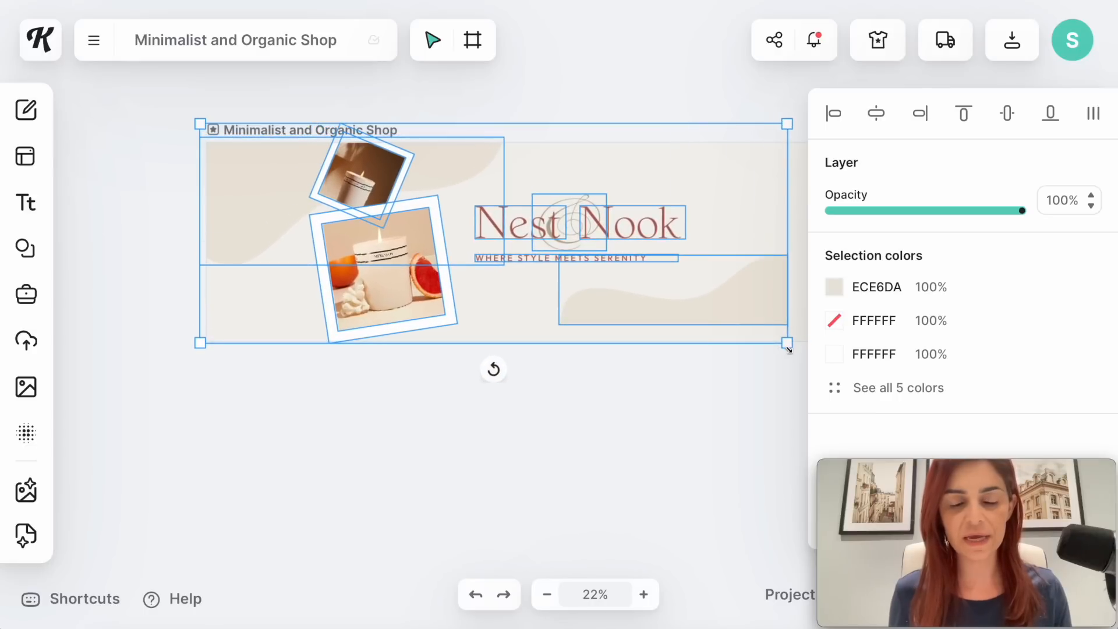
scroll(767, 352, down, 3)
scroll(768, 352, right, 2)
scroll(768, 353, up, 1)
scroll(767, 353, down, 2)
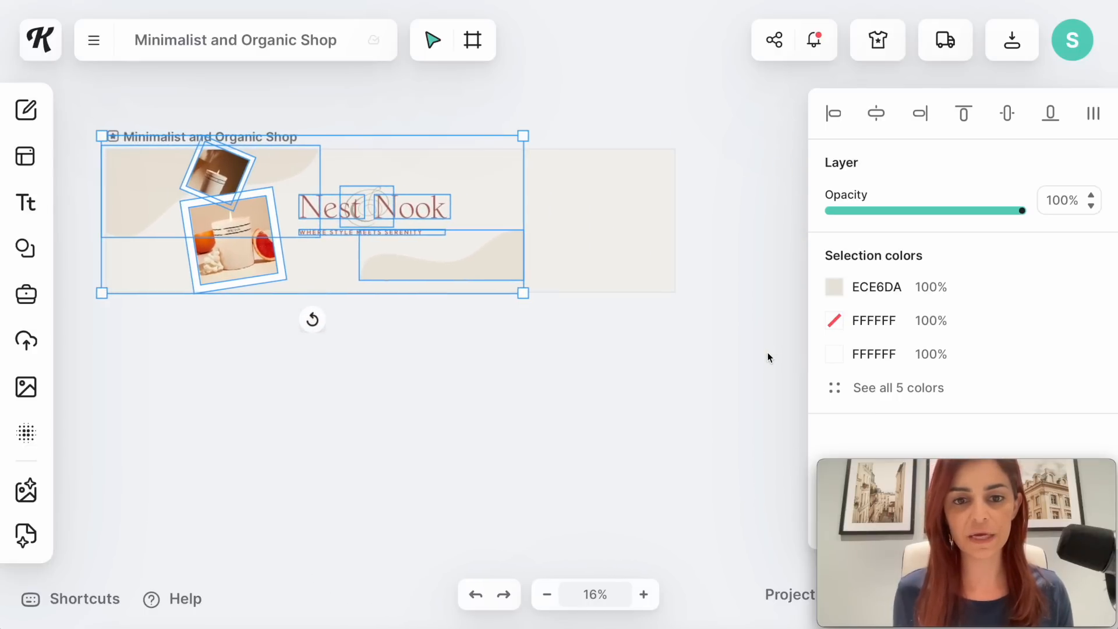
drag(594, 306, 688, 334)
drag(663, 273, 658, 257)
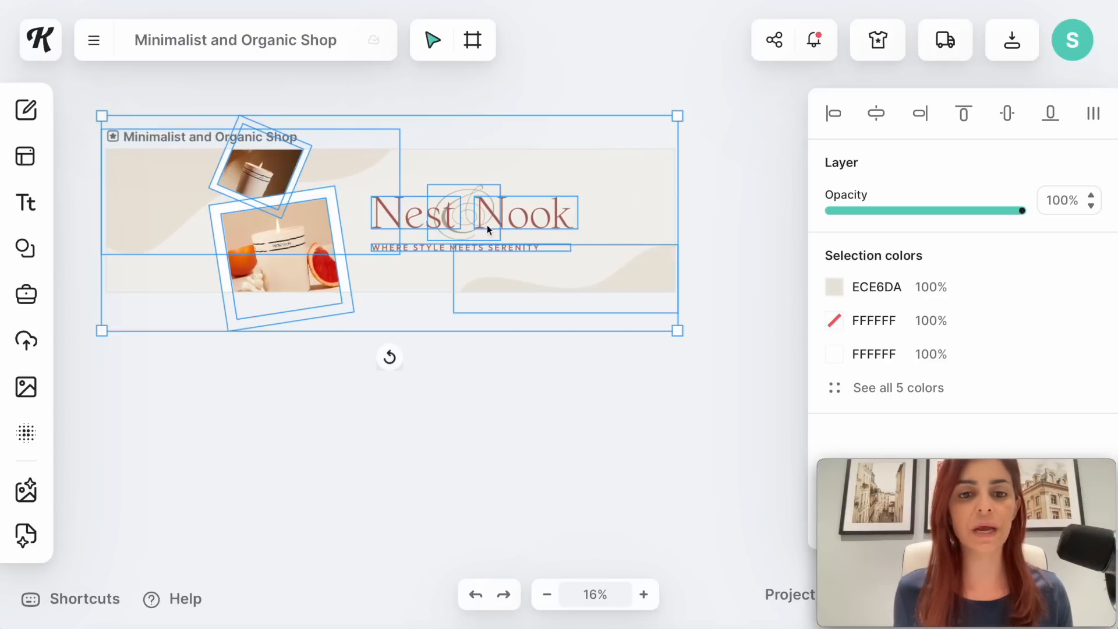
click(489, 377)
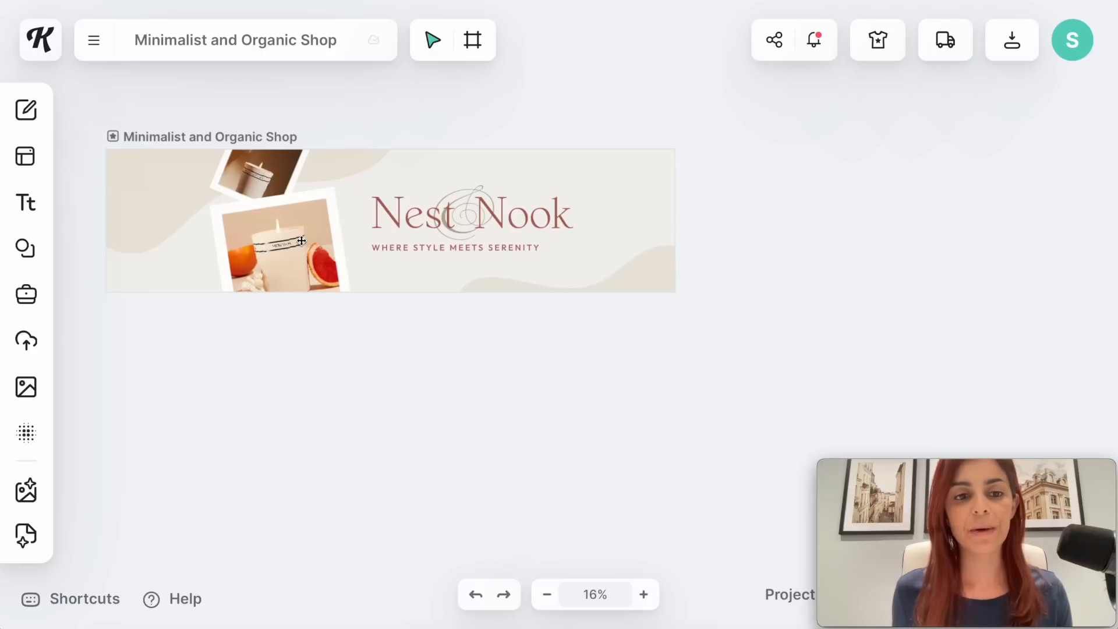
- Replace the two candle photos with the uploaded affirmations print, scaled down to fit beside the shop name
click(301, 241)
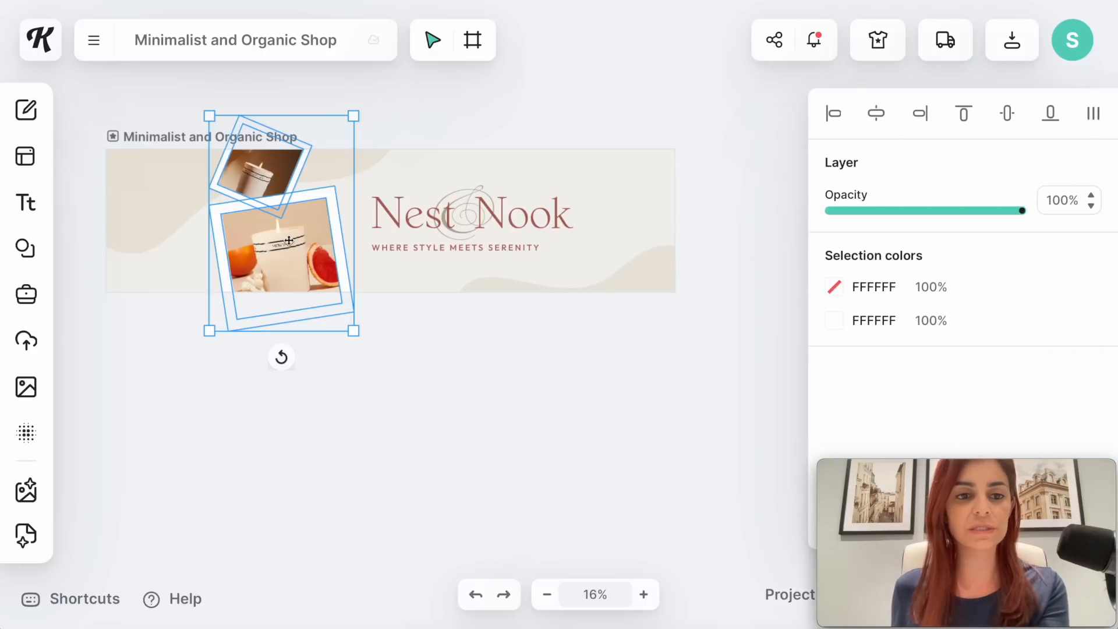
key(Delete)
click(26, 343)
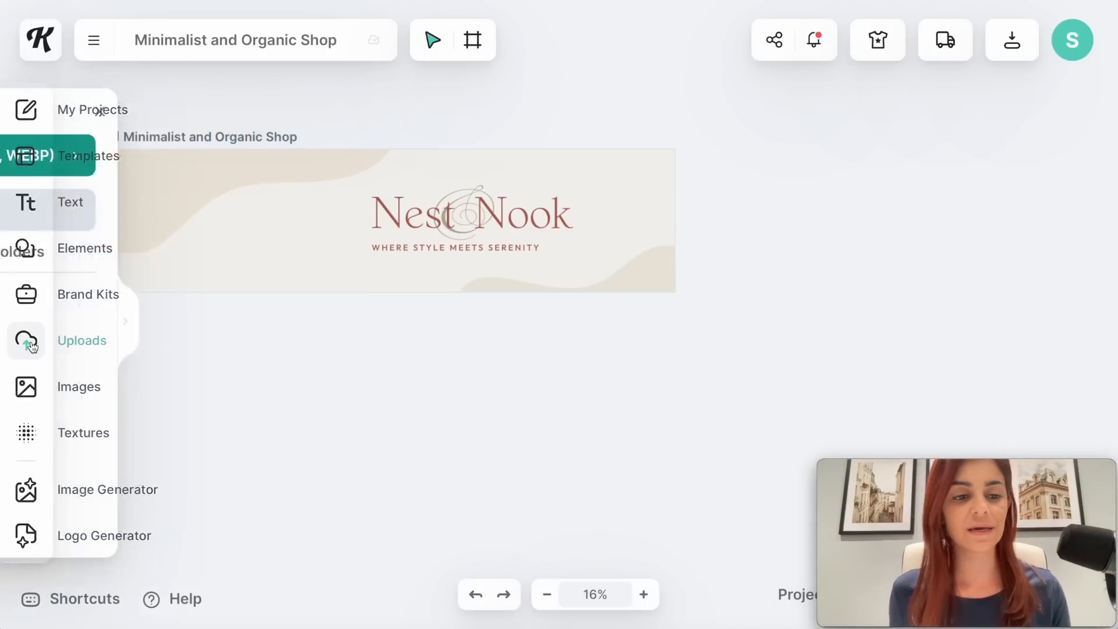
scroll(222, 369, down, 3)
scroll(230, 373, down, 1)
click(245, 365)
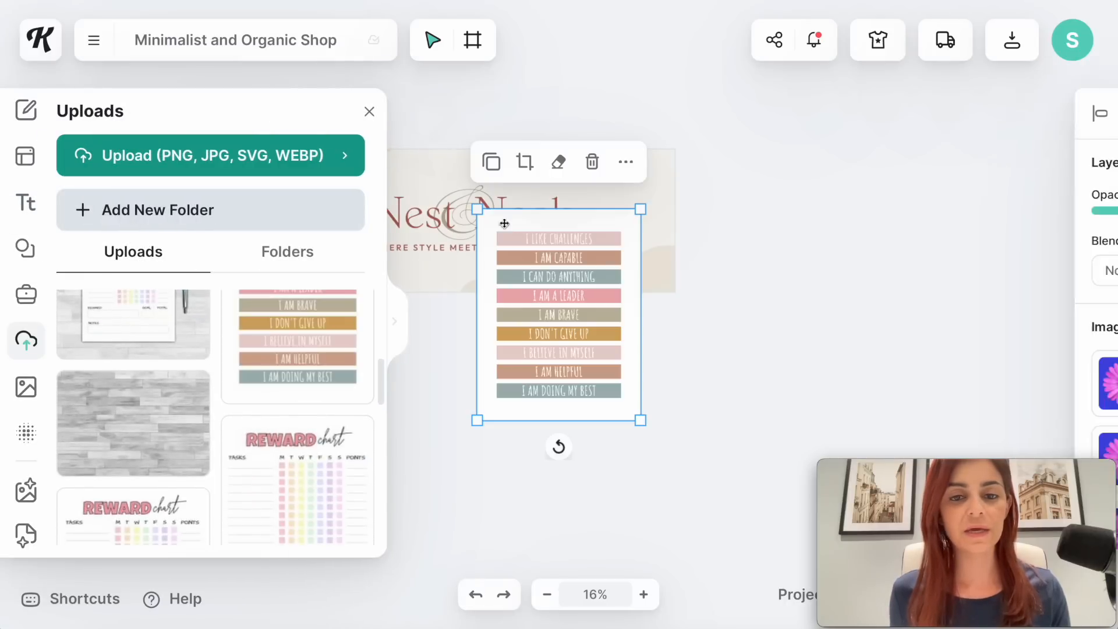
drag(734, 273, 542, 230)
drag(629, 376, 550, 275)
drag(487, 224, 476, 230)
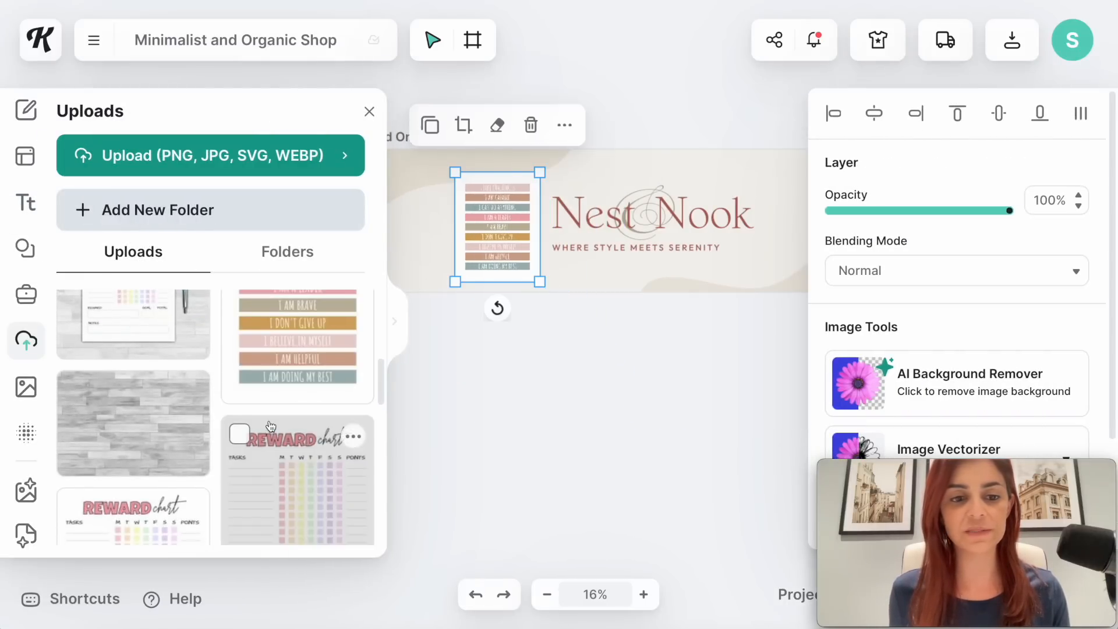
- Add the uploaded reward chart image, scale it down, and layer it behind the affirmations print so they overlap
scroll(298, 448, down, 2)
click(298, 448)
drag(638, 419, 575, 332)
drag(530, 267, 458, 194)
drag(526, 243, 568, 280)
right_click(518, 238)
click(606, 450)
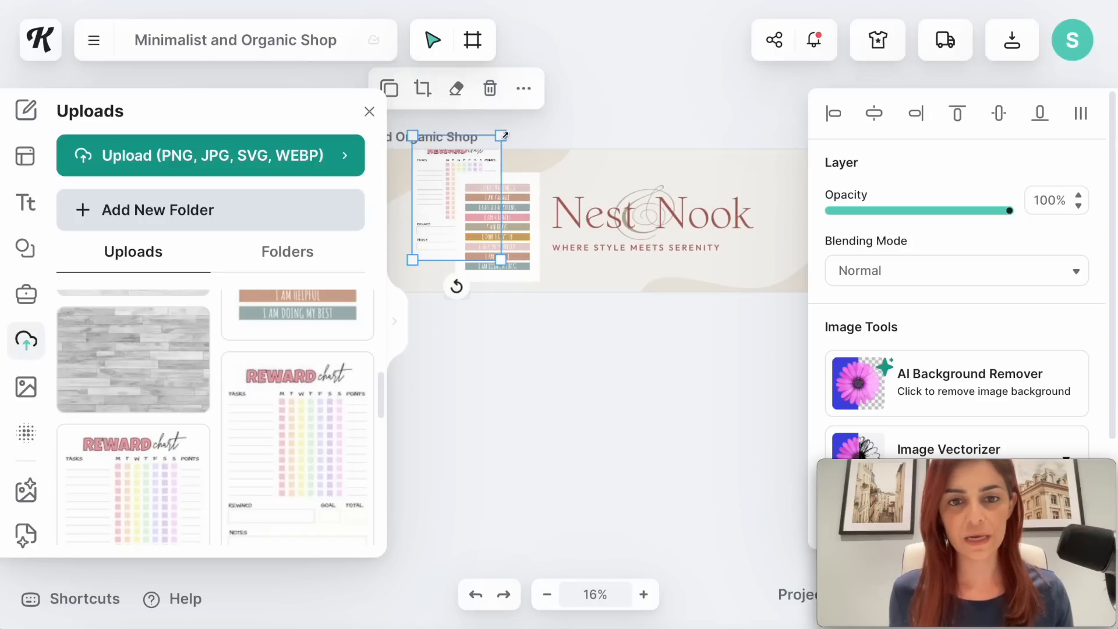
- Recolor both background wave shapes to A1B5B4 by sampling the teal stripe on the affirmations print
click(432, 207)
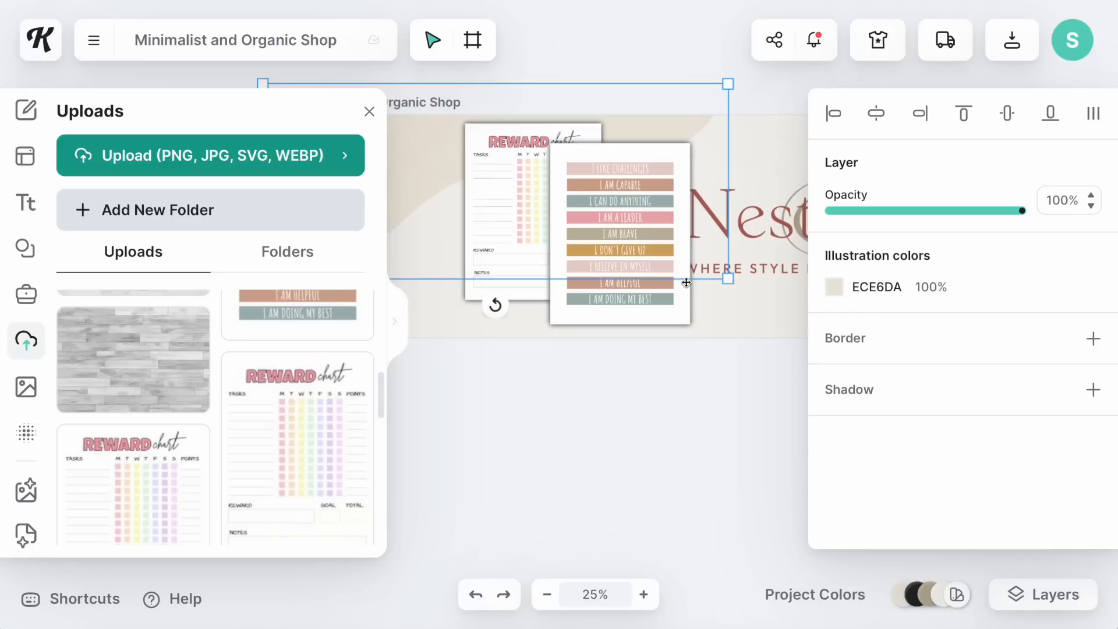
scroll(701, 294, right, 3)
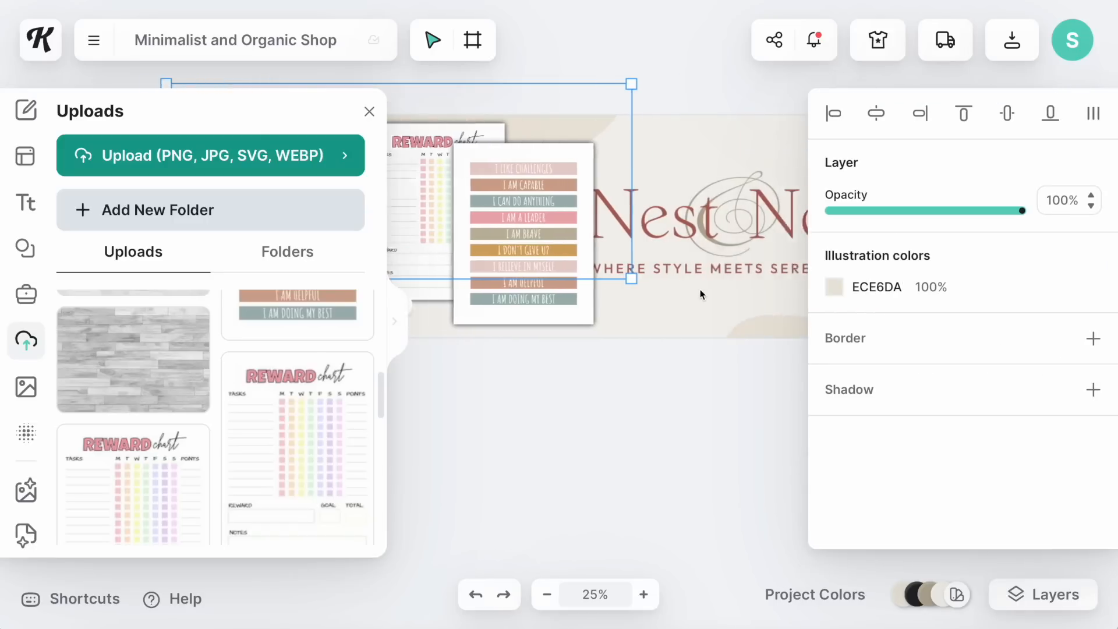
shift+click(719, 322)
scroll(692, 319, left, 2)
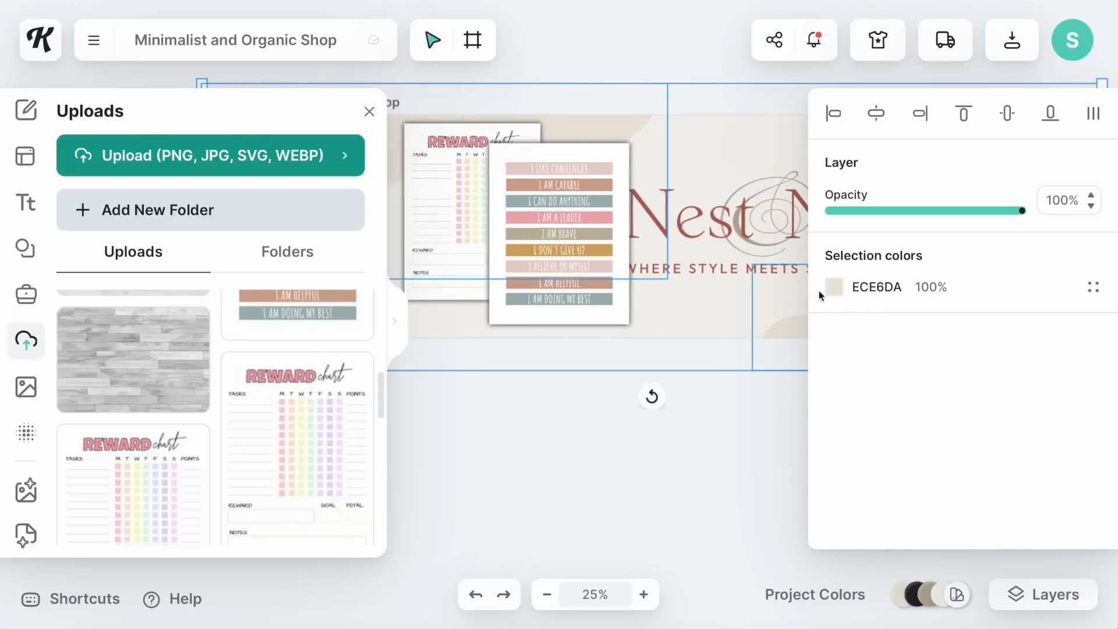
click(832, 287)
click(561, 479)
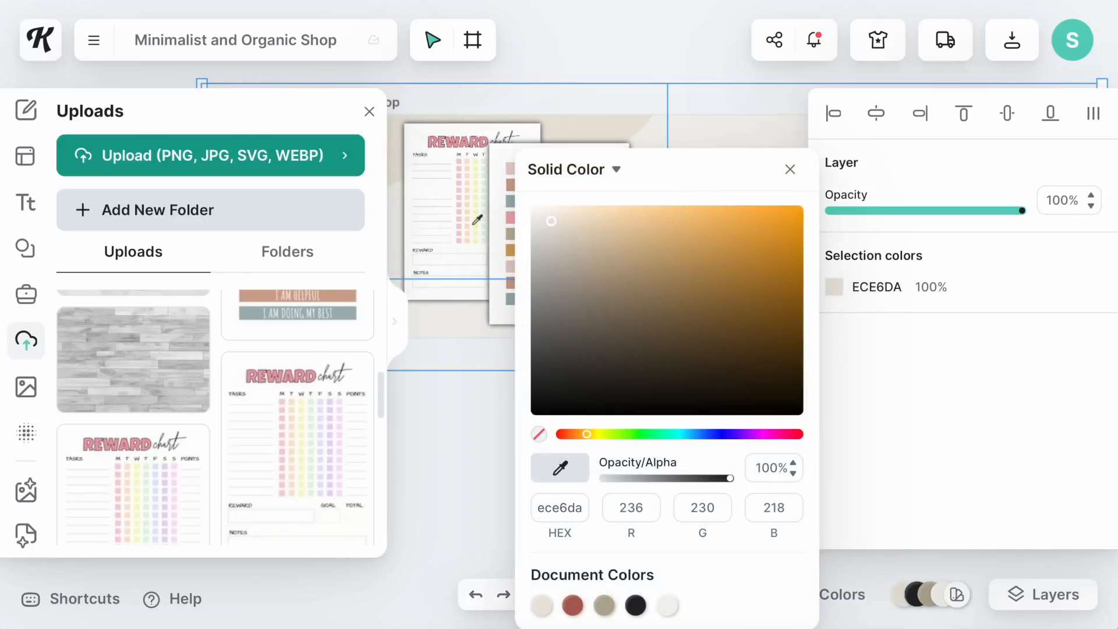
scroll(477, 216, up, 4)
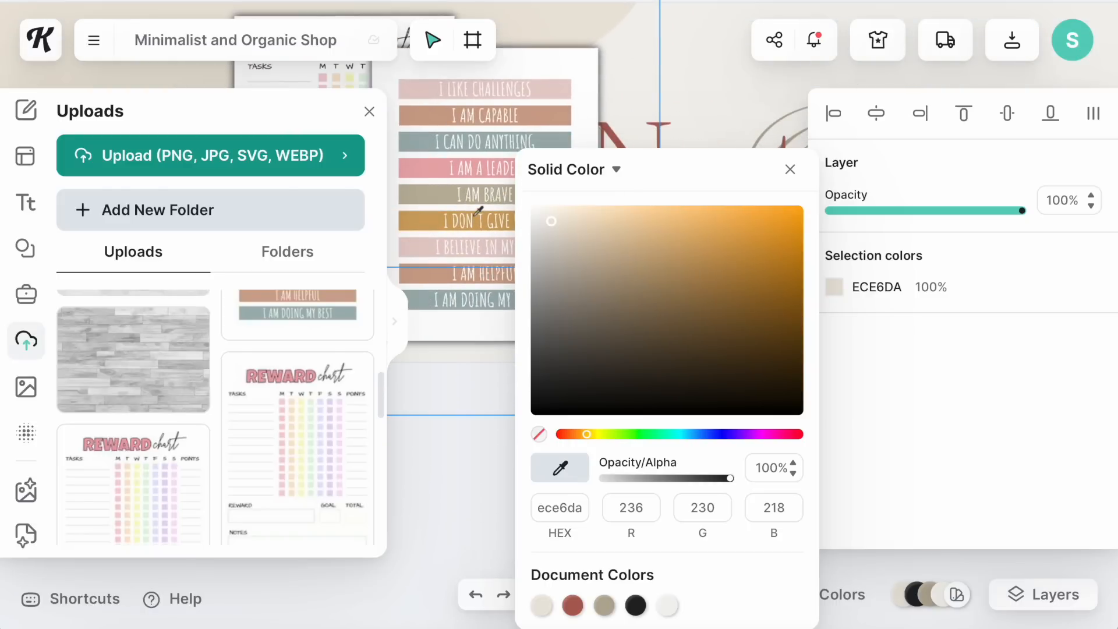
click(426, 138)
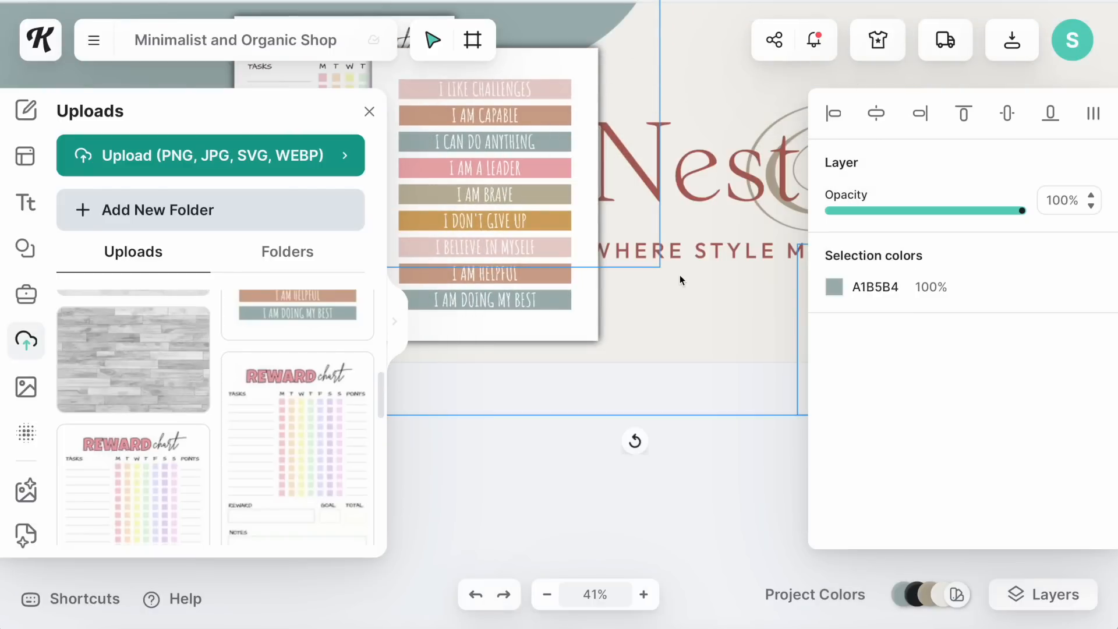
- Replace the banner title words "Nest" and "Nook" with "Milo" and "Printables"
scroll(680, 275, down, 5)
scroll(679, 275, right, 3)
text(Mi)
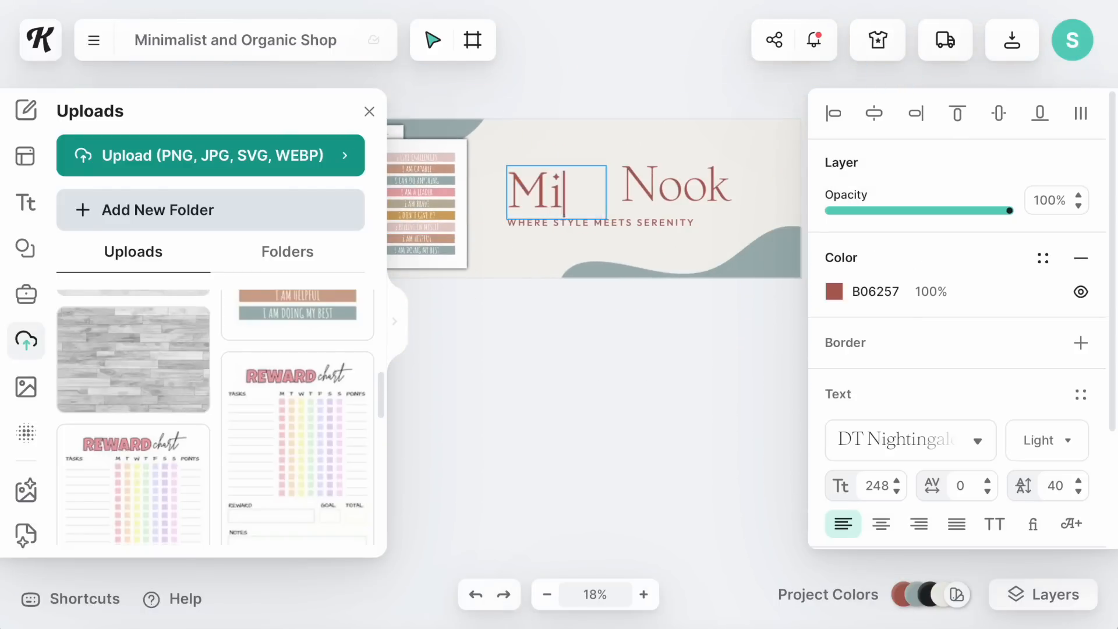
text(lo Printabl)
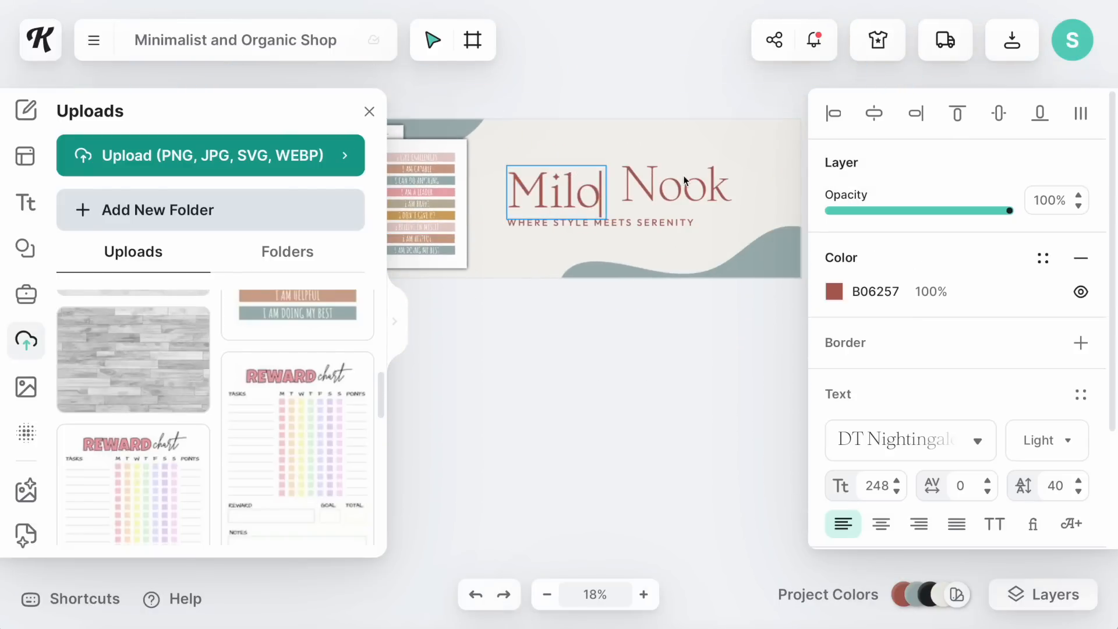
double_click(676, 185)
text(Printables)
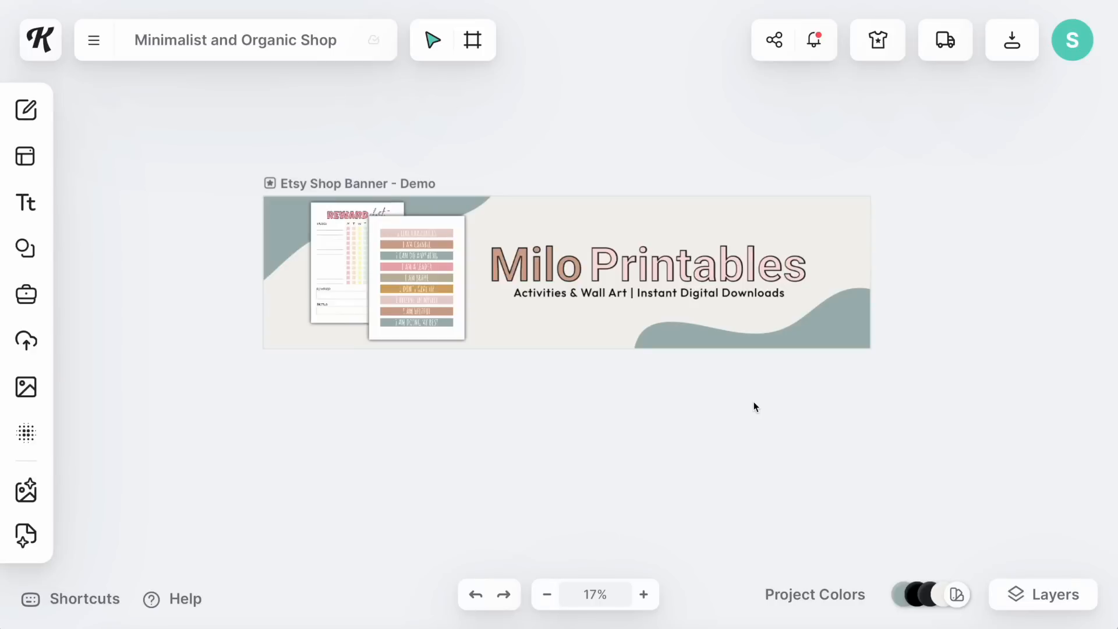
click(702, 280)
scroll(582, 284, right, 2)
scroll(582, 284, right, 3)
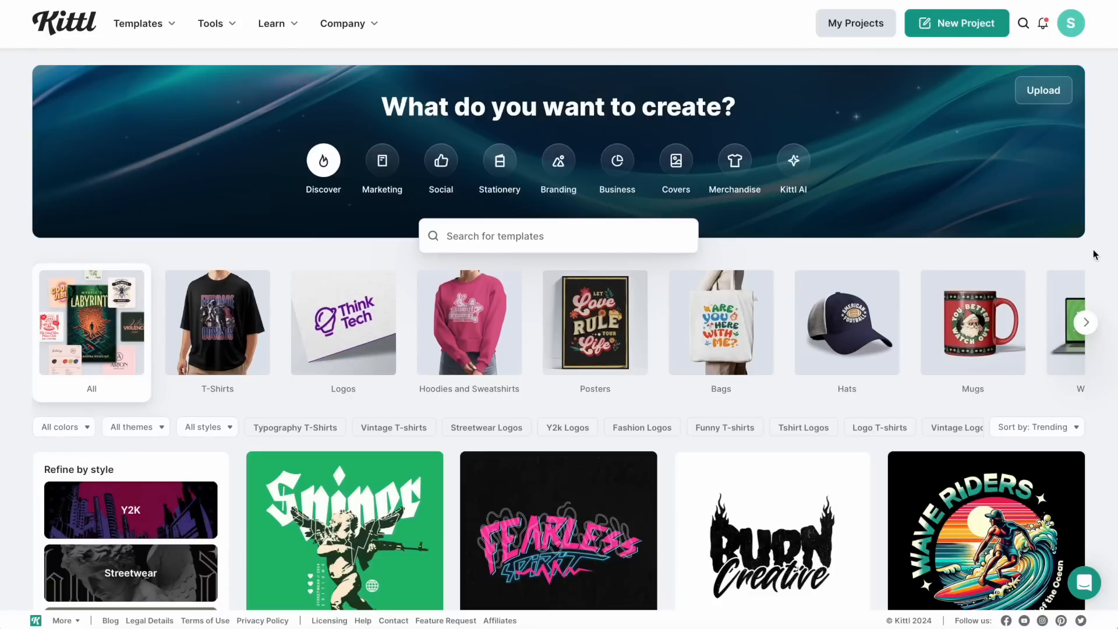
- Search the template library for "etsy shop icon" and browse the designs for a suitable shop icon
click(589, 239)
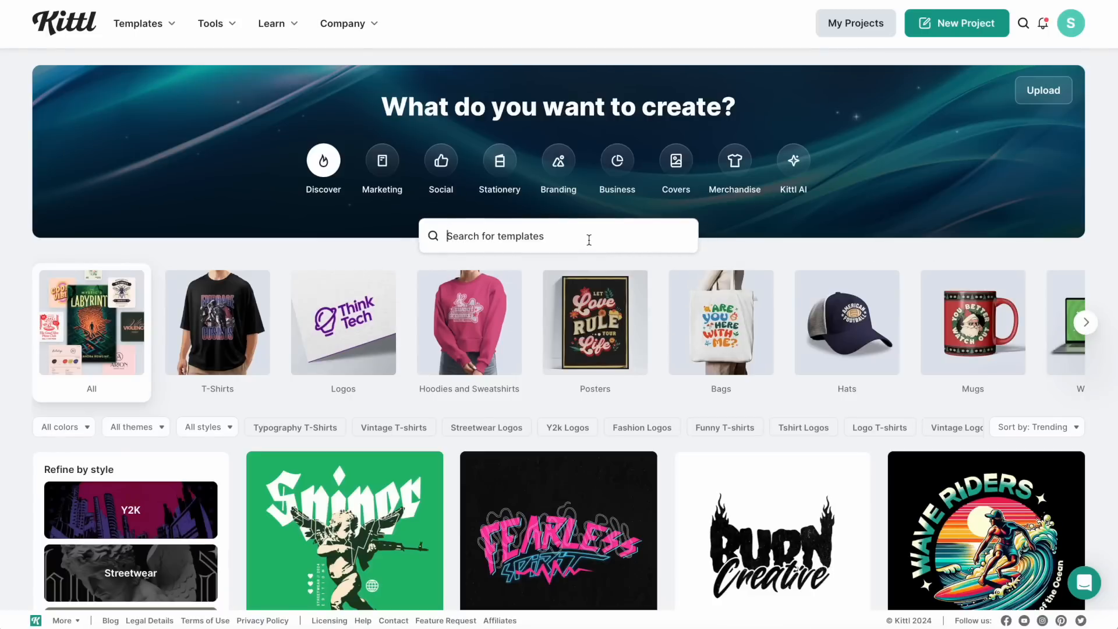
text(etsy shop)
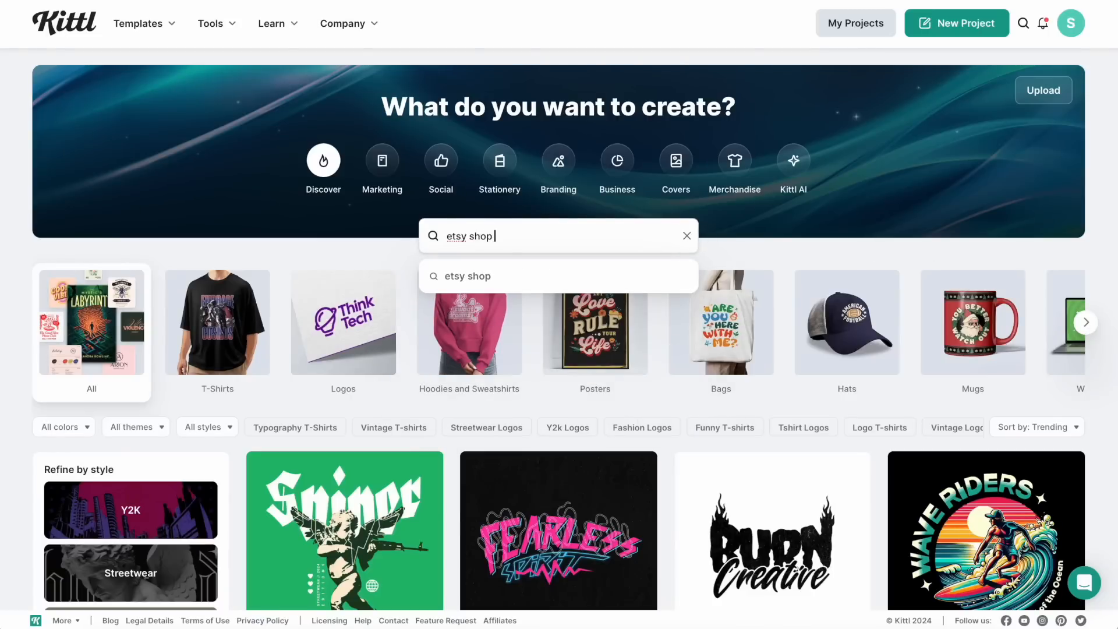
text( icon)
key(Return)
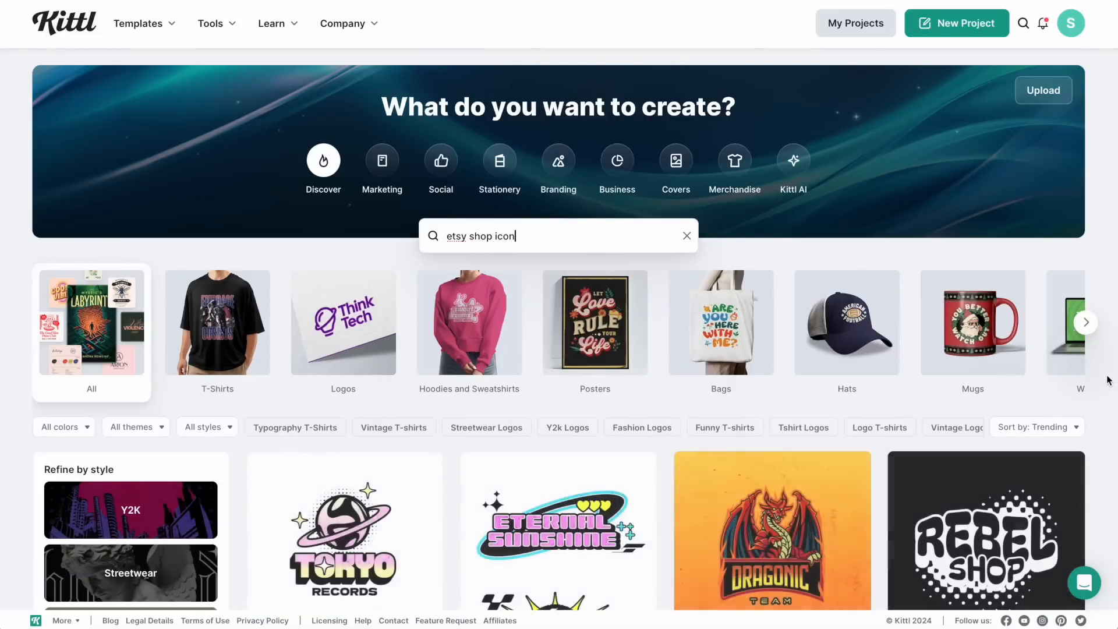
scroll(1108, 379, down, 9)
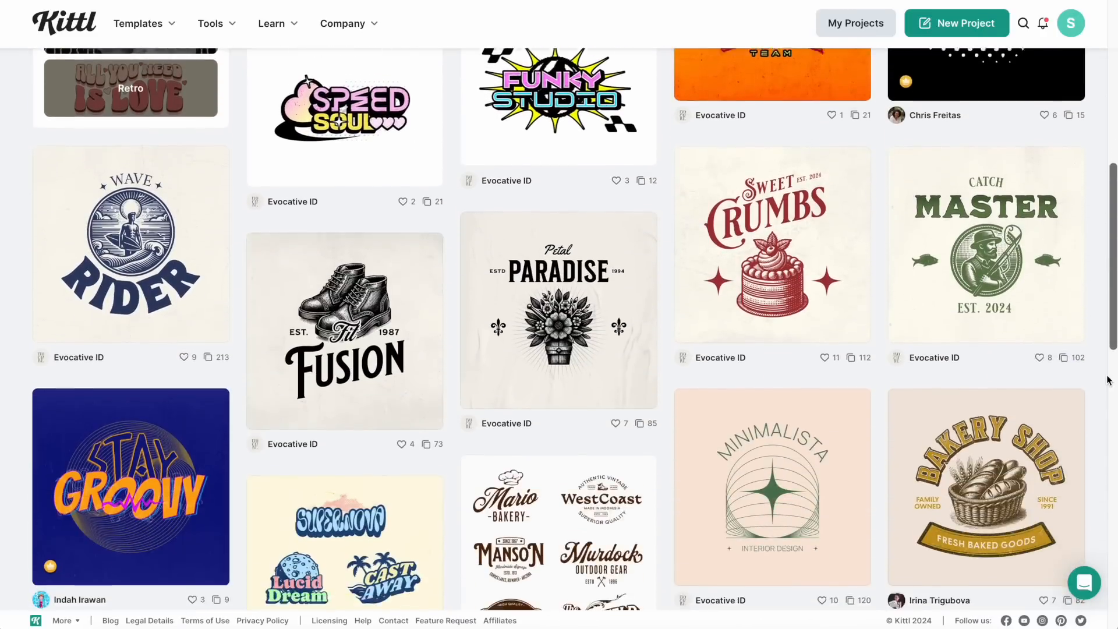
scroll(1108, 379, down, 5)
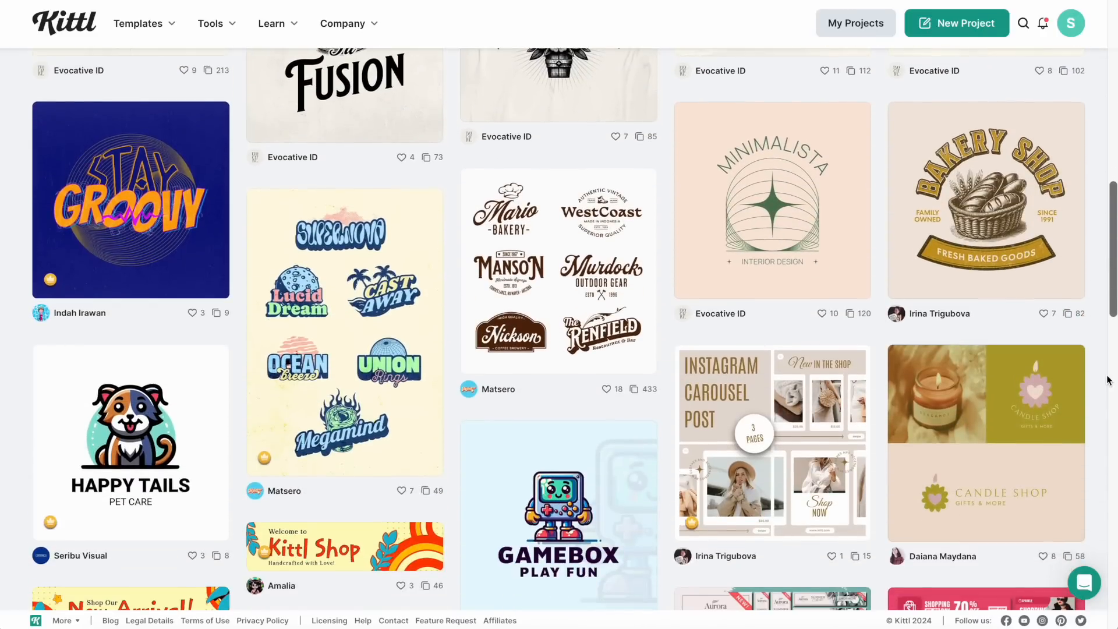
- Start a new project and check the full-size shop icon dimensions in Etsy's shop branding guide
click(968, 23)
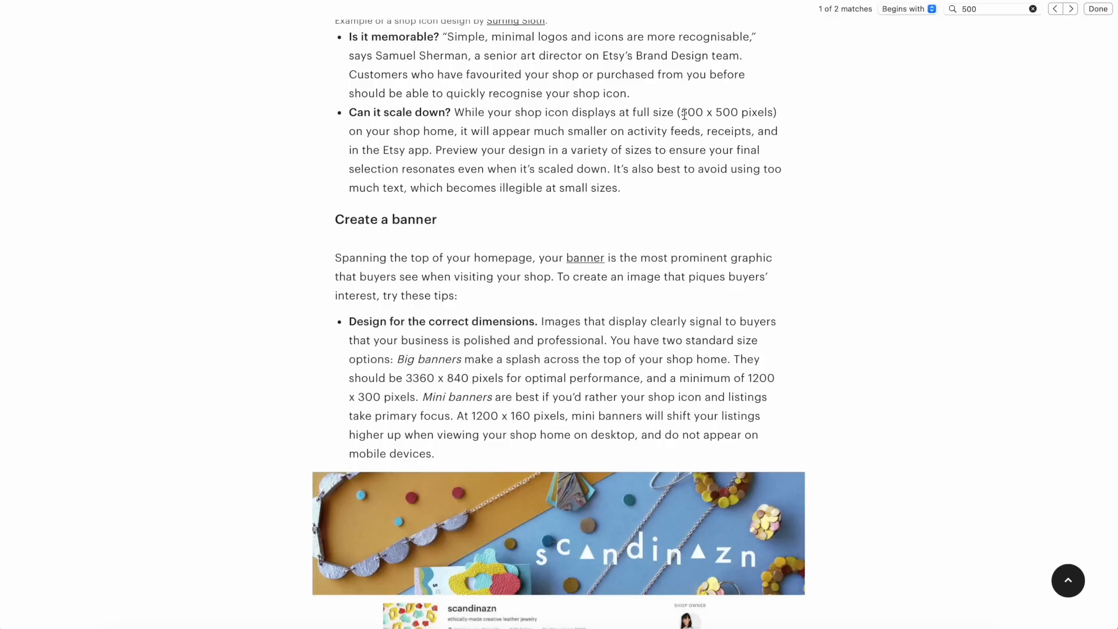
drag(684, 114, 773, 113)
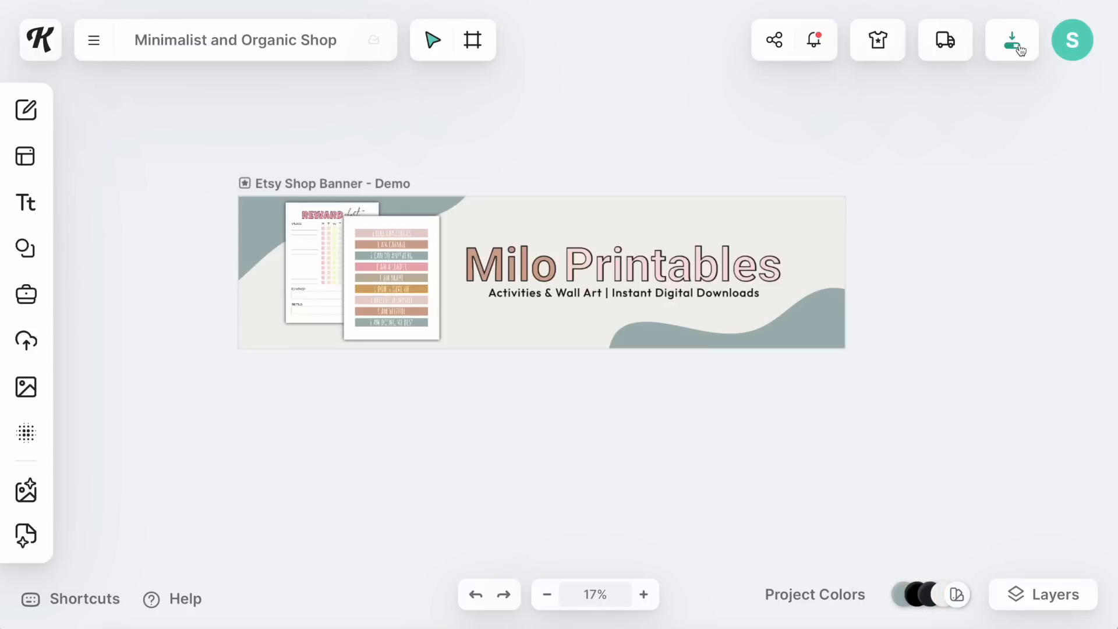
- Download the Etsy Shop Banner - Demo artboard as a JPEG at 3360 x 840 px
click(1011, 39)
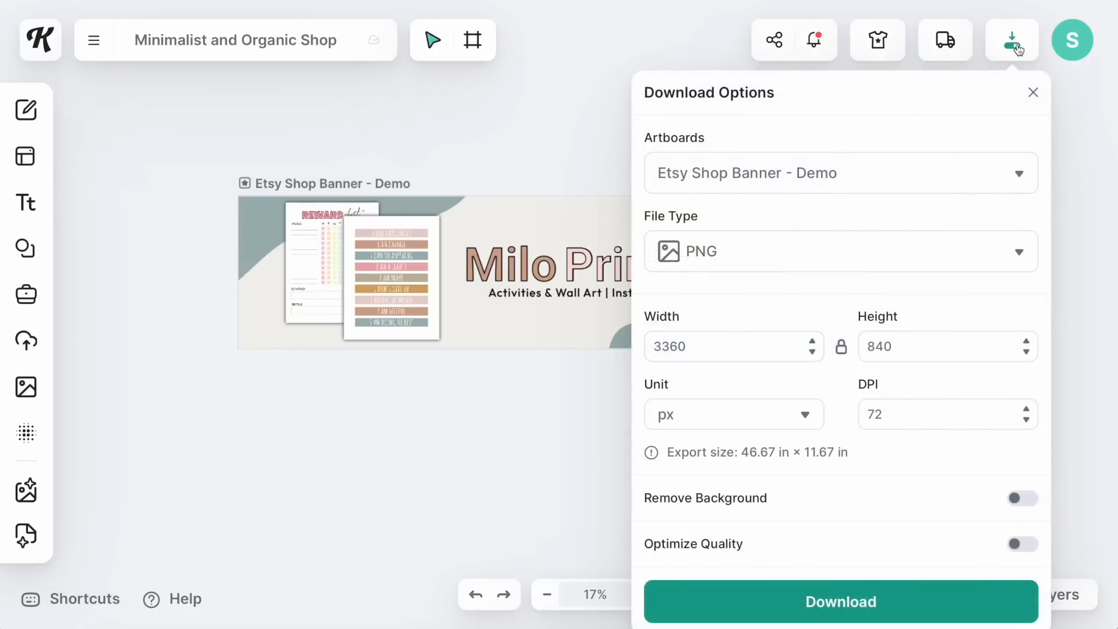
click(838, 251)
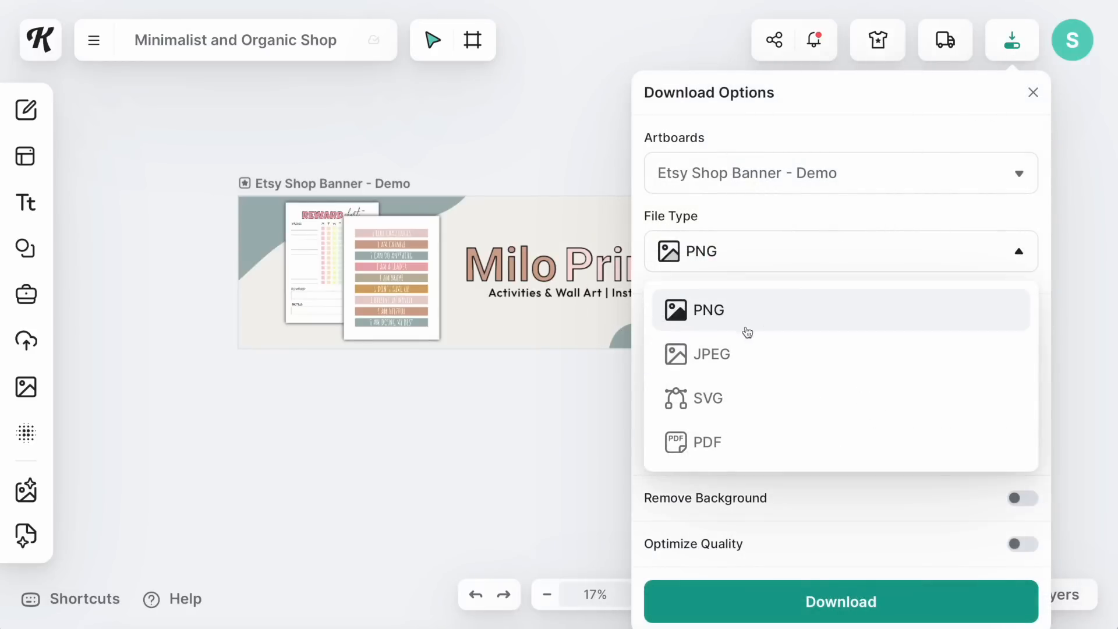
click(735, 356)
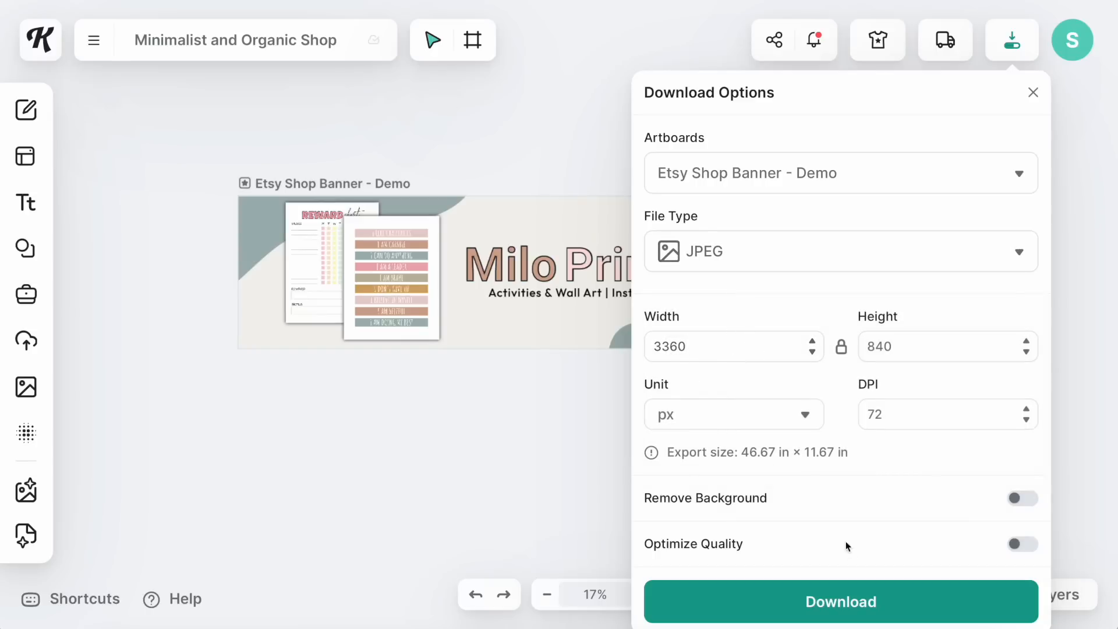
click(862, 595)
- Browse the Etsy search results for kids chore charts, examining competing thumbnails, titles and prices
click(589, 157)
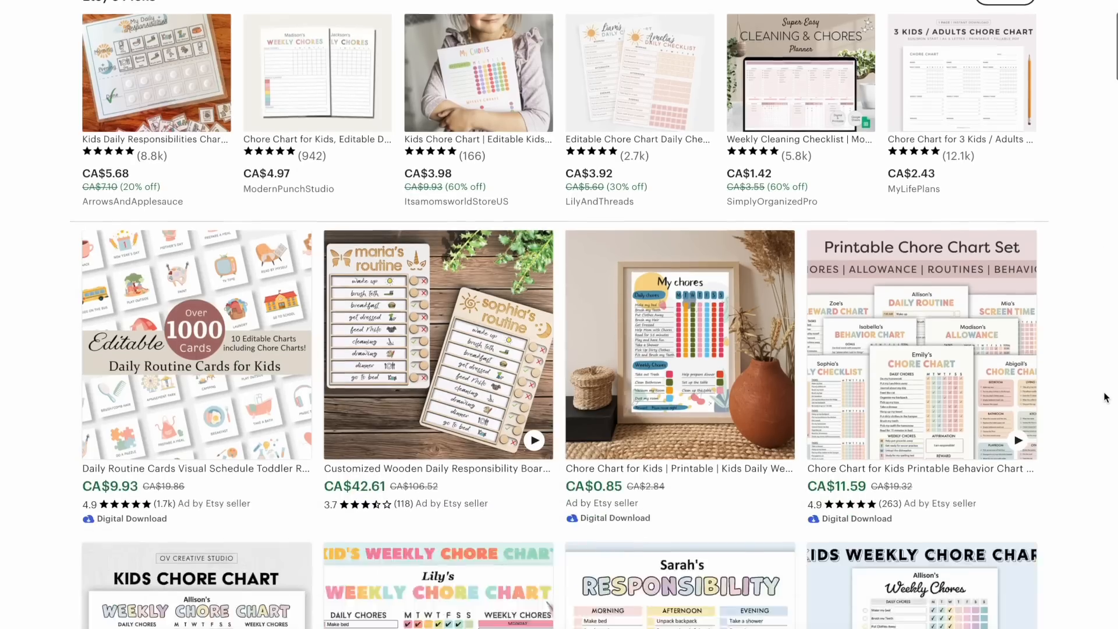
scroll(1104, 395, down, 5)
scroll(1105, 398, down, 7)
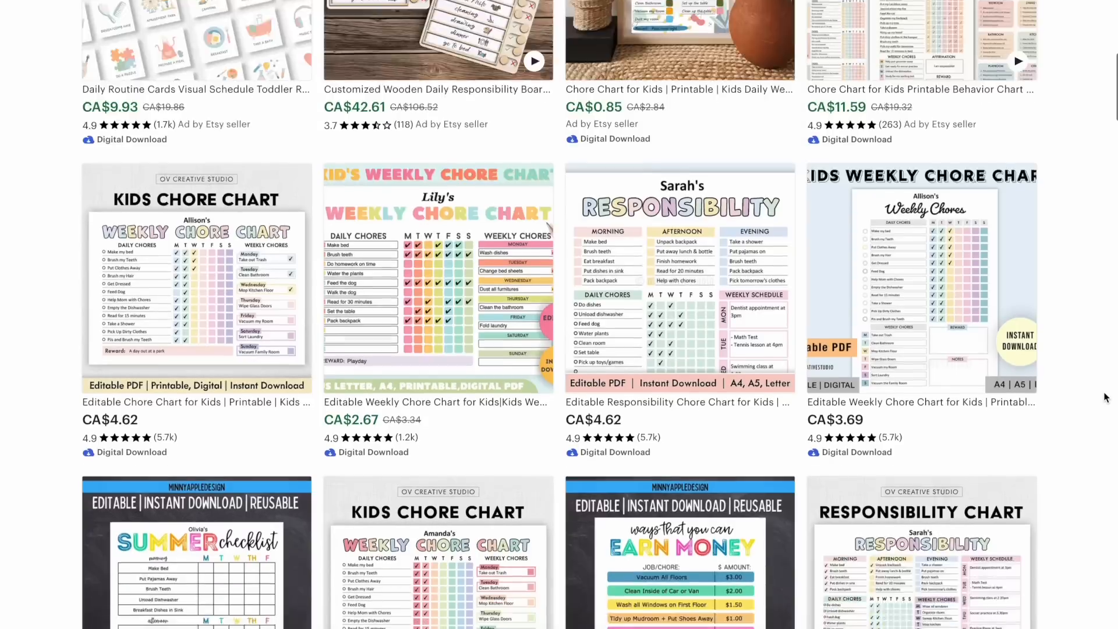
scroll(1105, 397, down, 5)
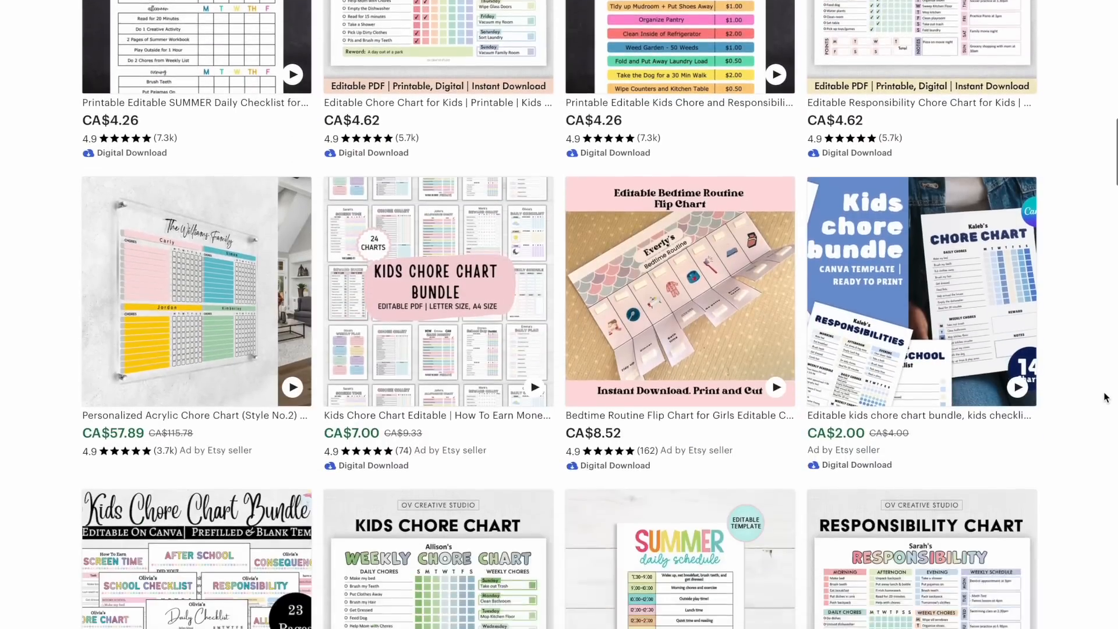
scroll(1105, 398, down, 8)
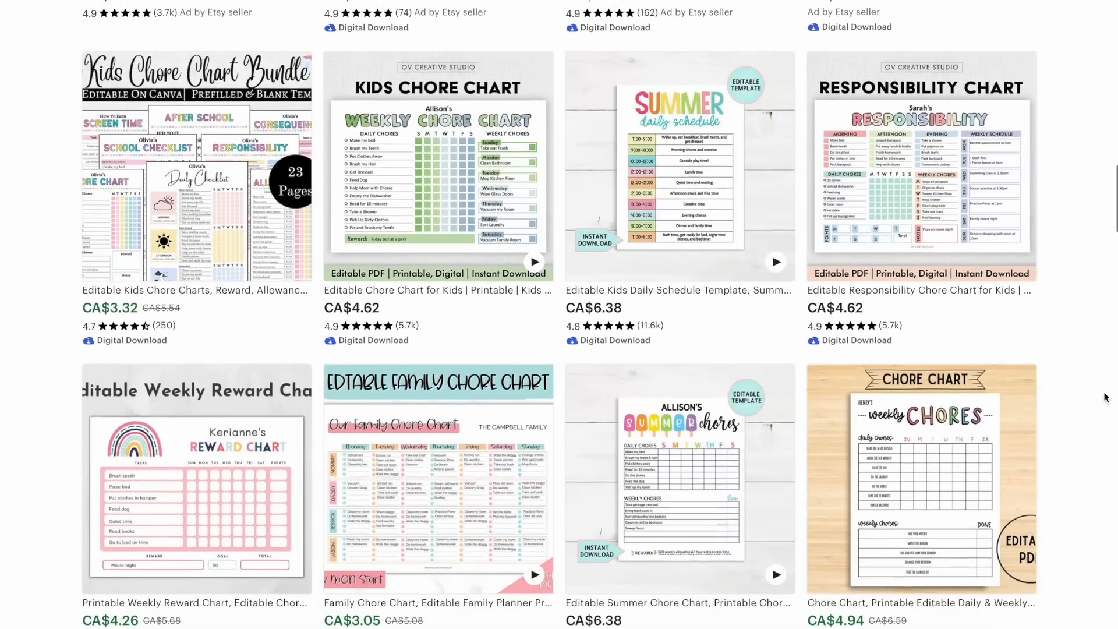
scroll(1105, 398, down, 4)
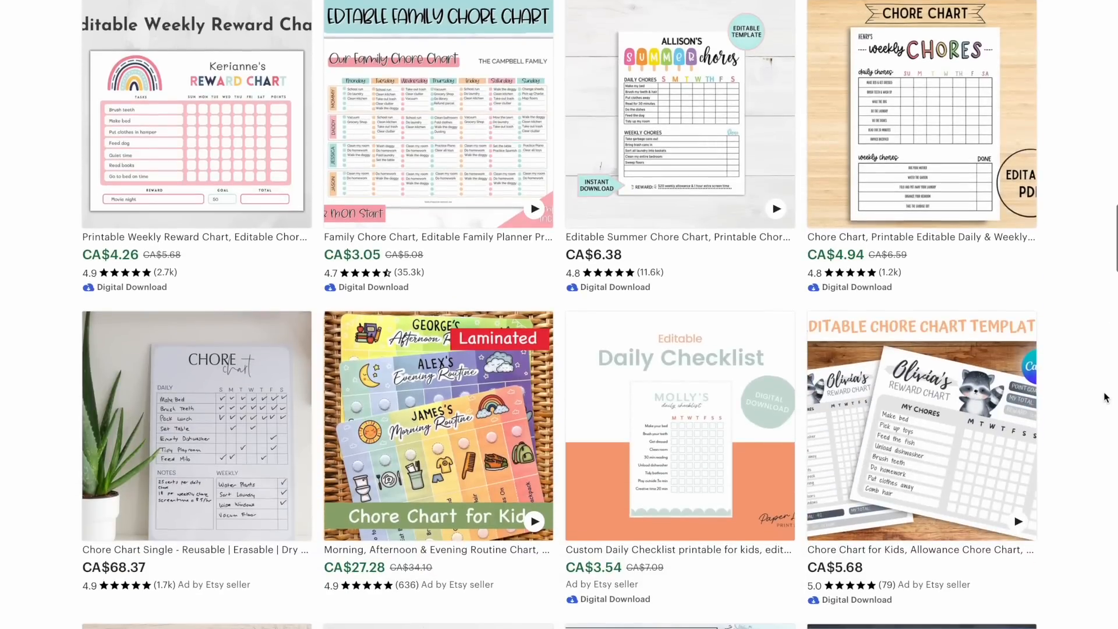
scroll(1105, 398, down, 8)
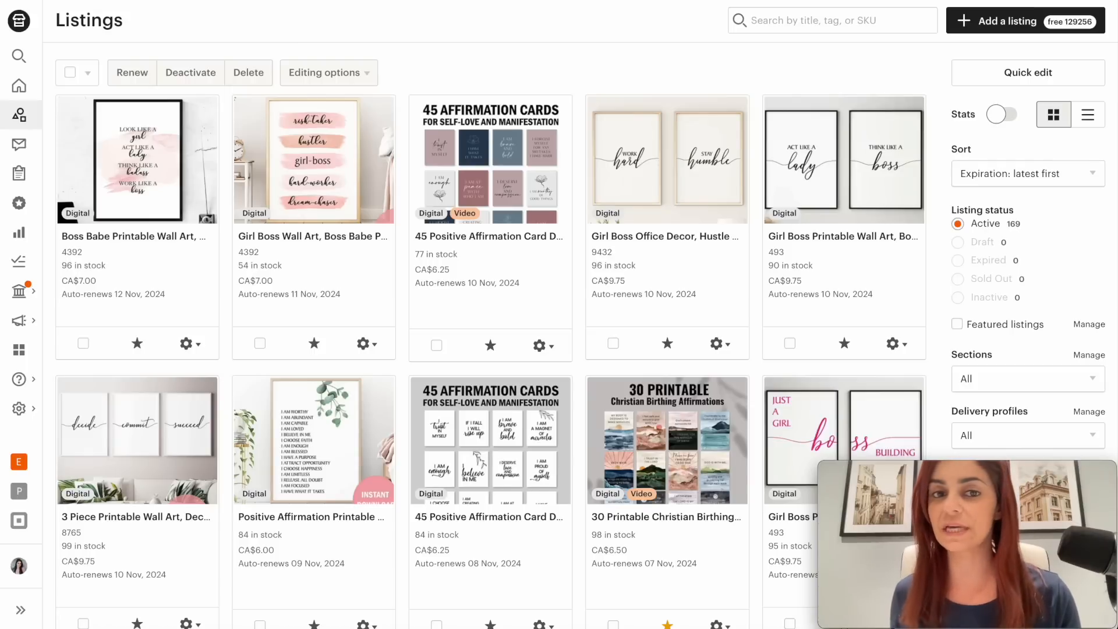
- Start a new Etsy listing, set its item type to Digital files and state that I did make it
click(1008, 28)
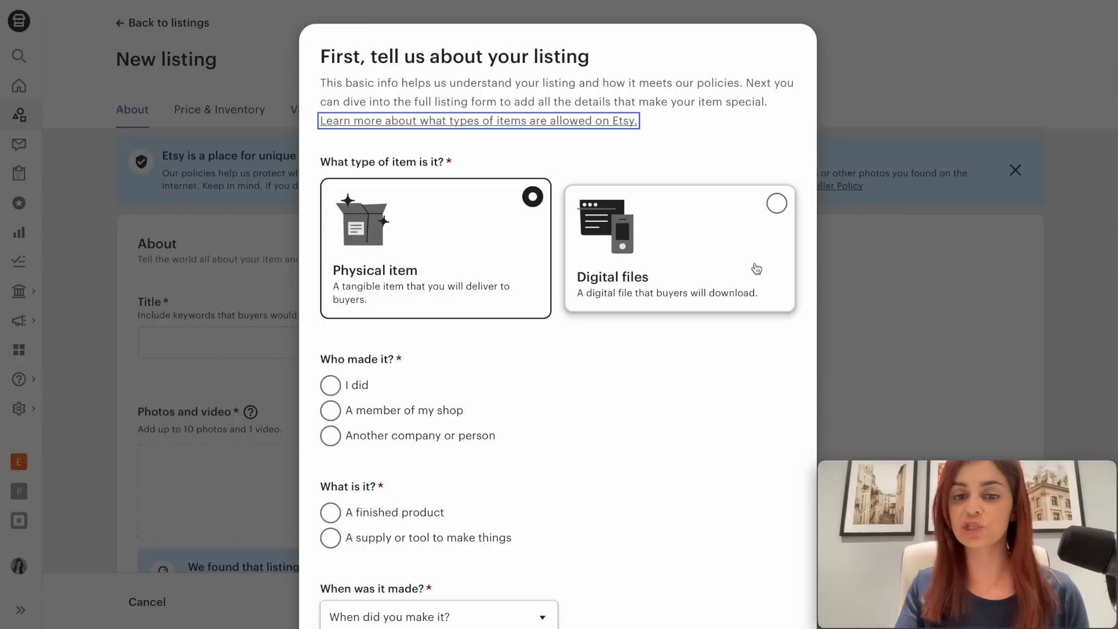
scroll(640, 256, down, 1)
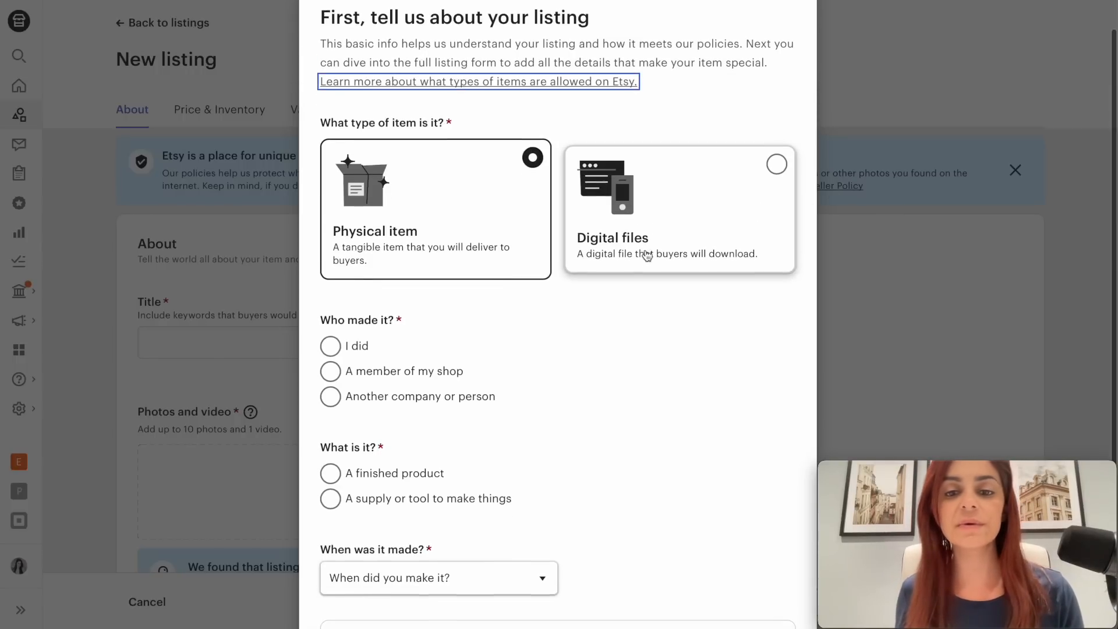
click(745, 213)
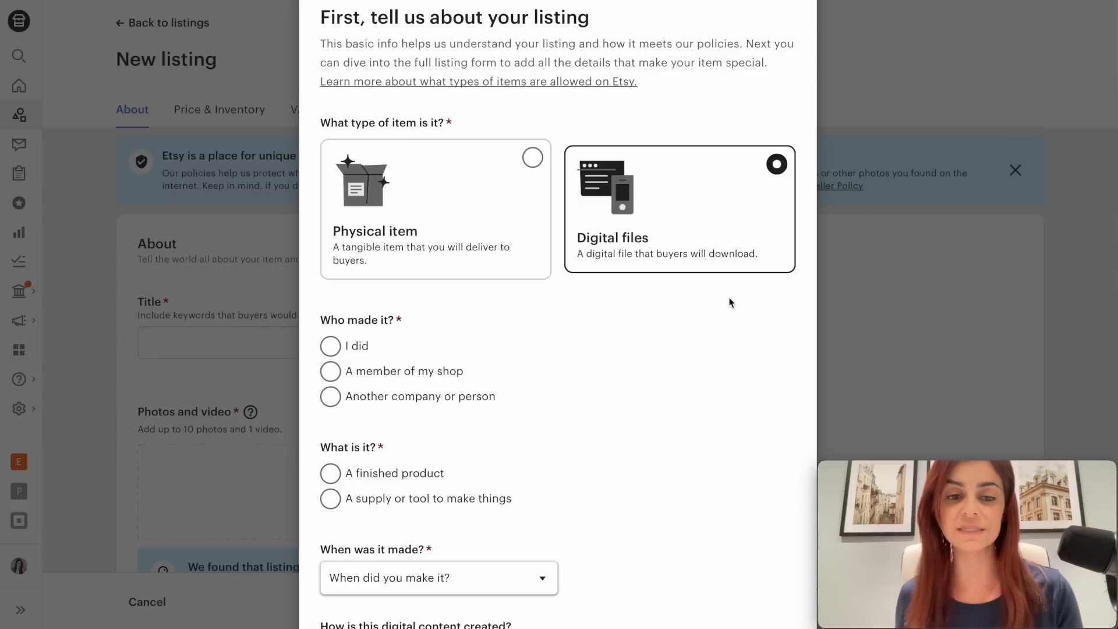
scroll(730, 302, down, 1)
click(331, 291)
- Classify the item as a finished product made in 2020 - 2024, with its digital content created by me
scroll(601, 314, down, 2)
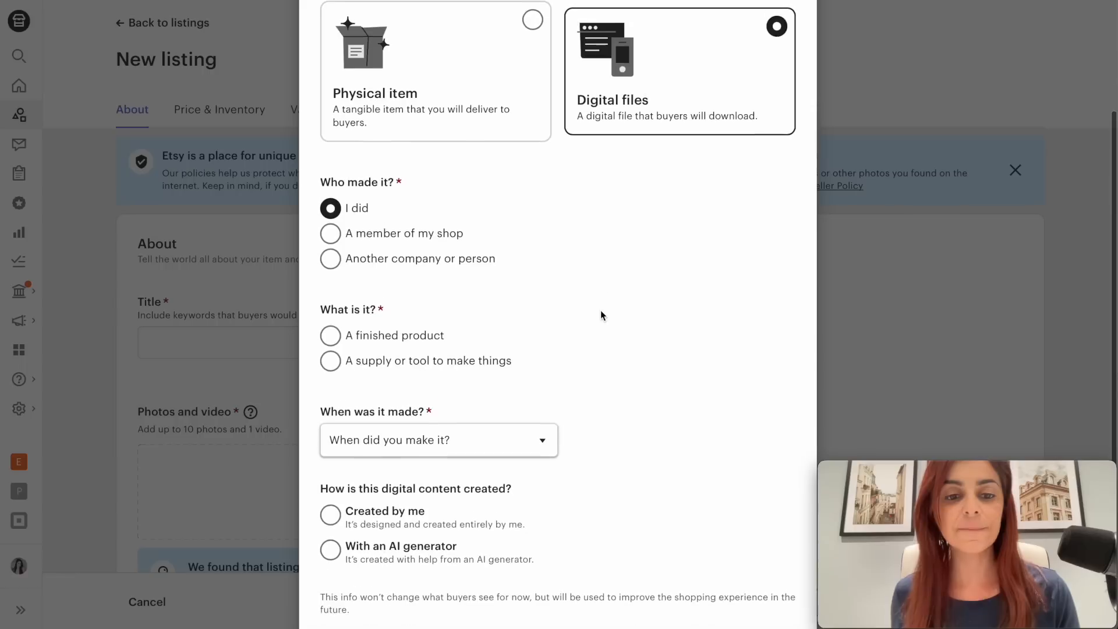
click(330, 339)
scroll(585, 318, down, 2)
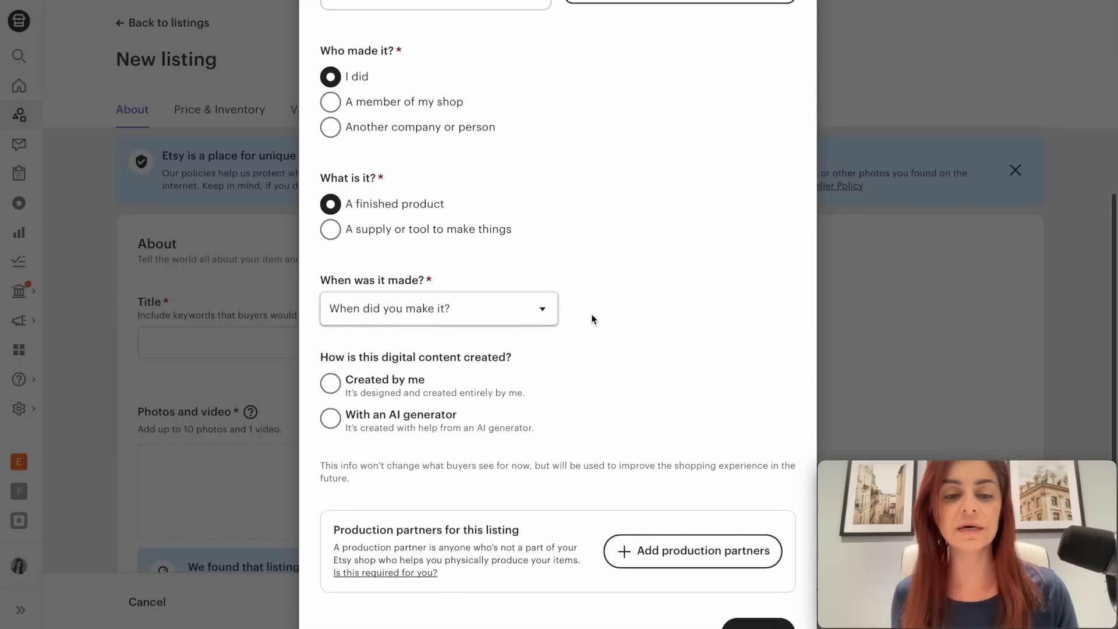
click(442, 310)
click(391, 371)
scroll(588, 346, down, 1)
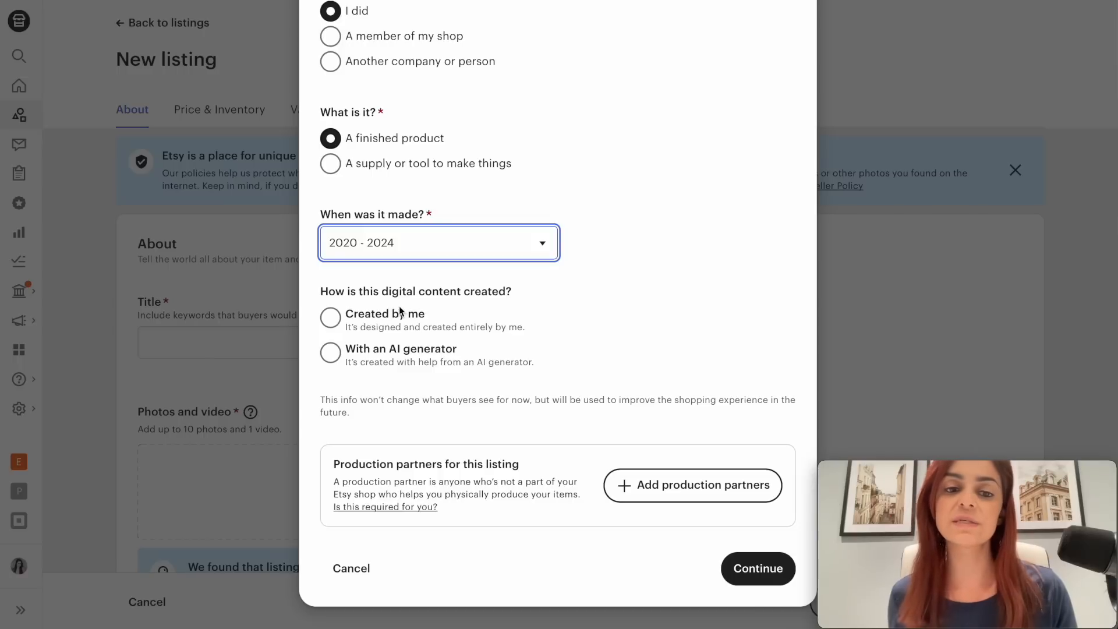
click(332, 320)
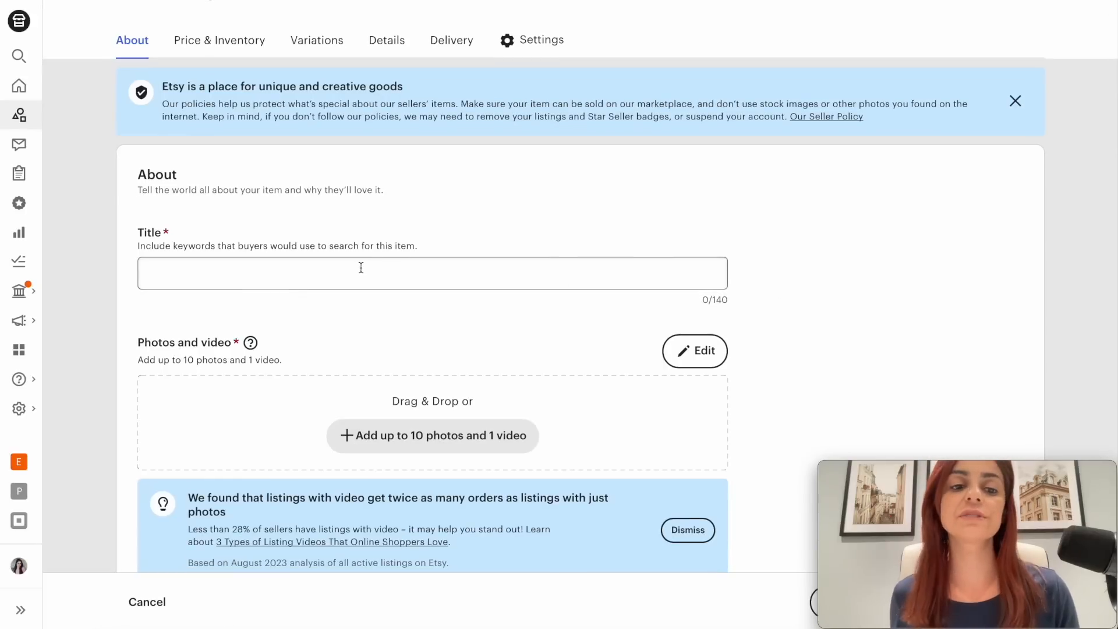
- Generate a suggested listing title for "kids chore chart" in the Etsy keyword tool and copy it
click(351, 269)
scroll(526, 269, down, 1)
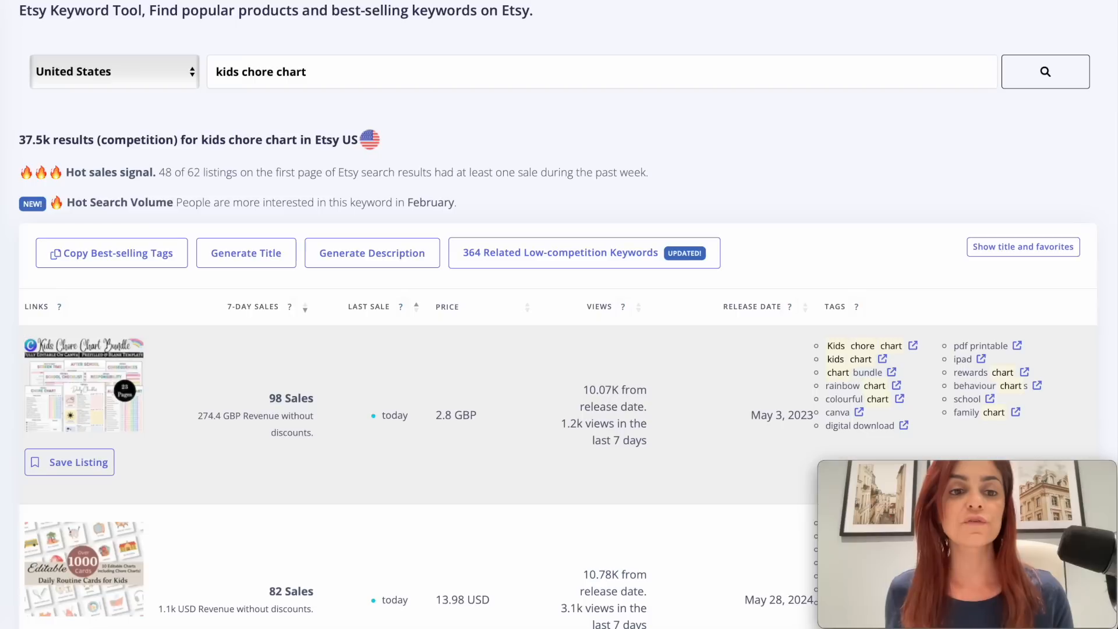
scroll(506, 92, up, 1)
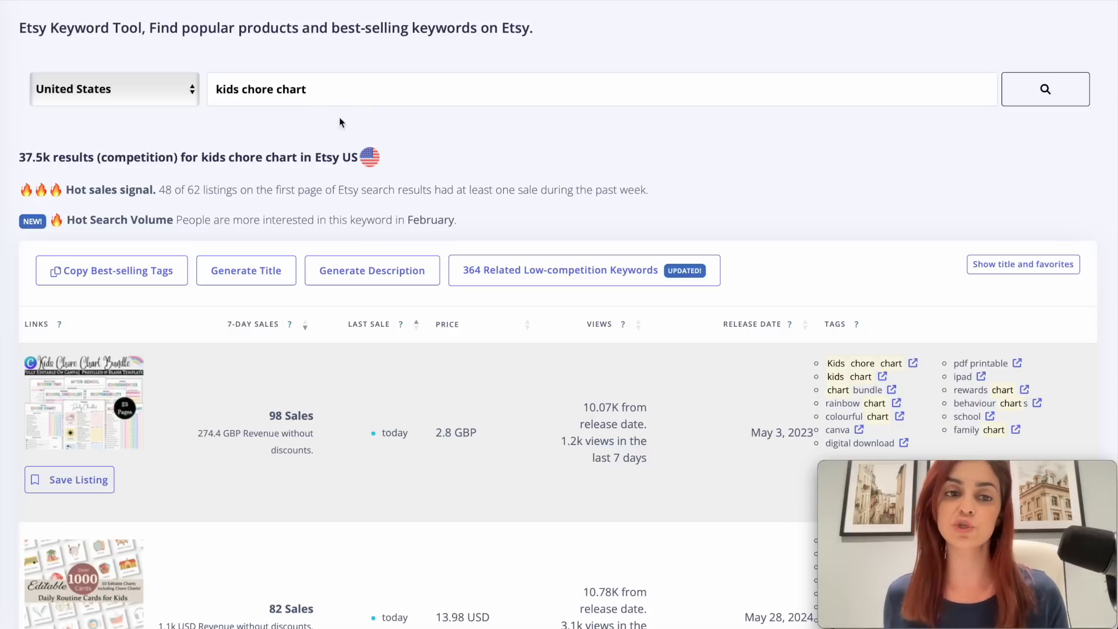
scroll(319, 322, down, 1)
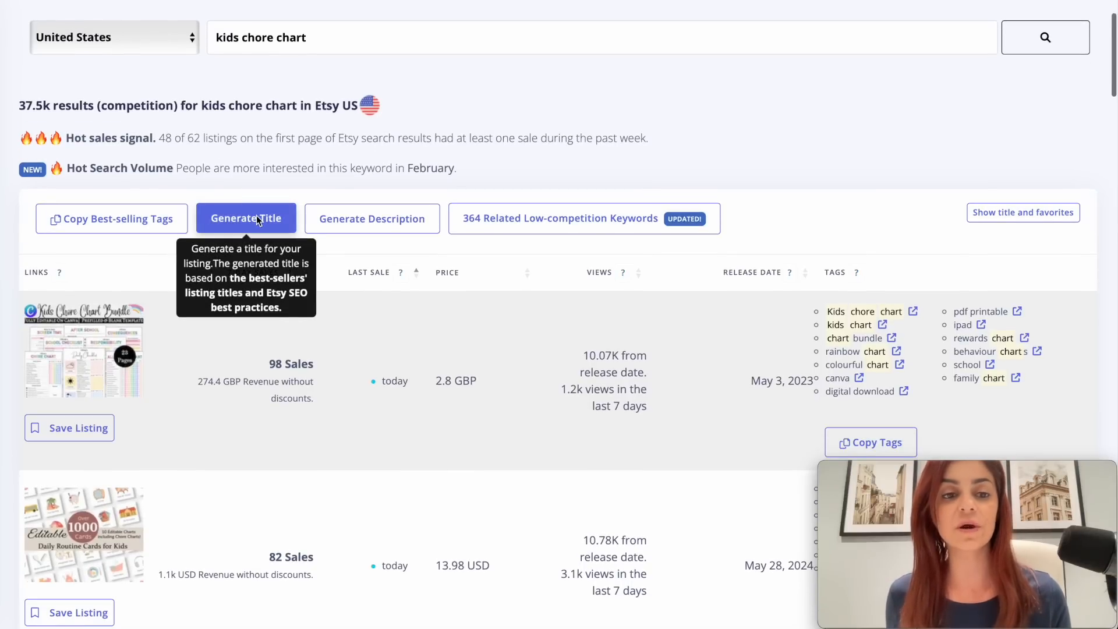
click(257, 220)
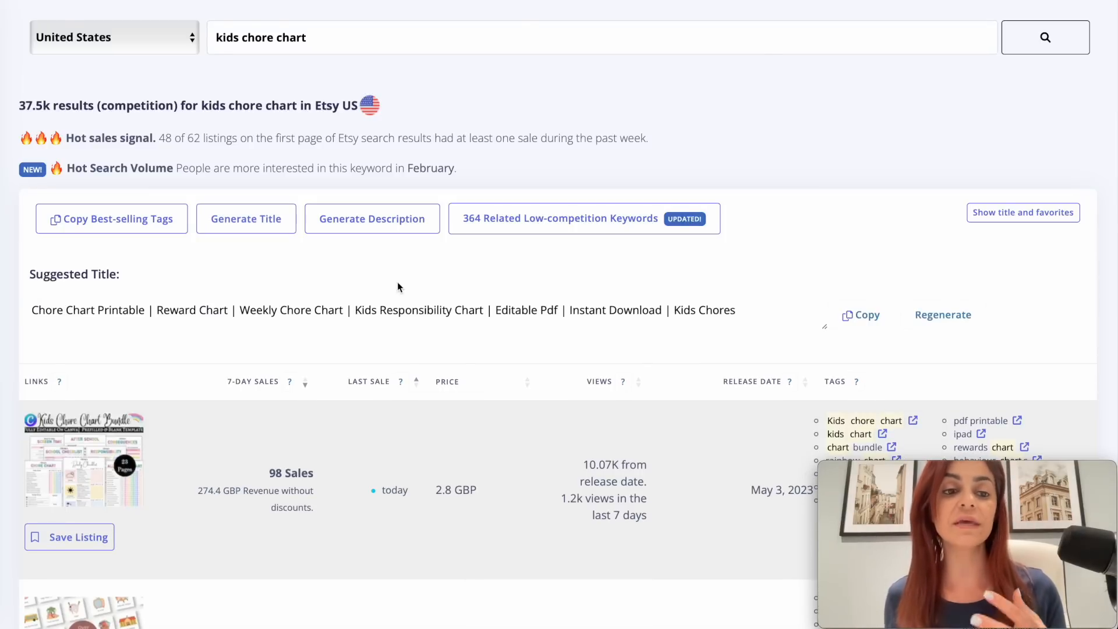
scroll(397, 282, down, 1)
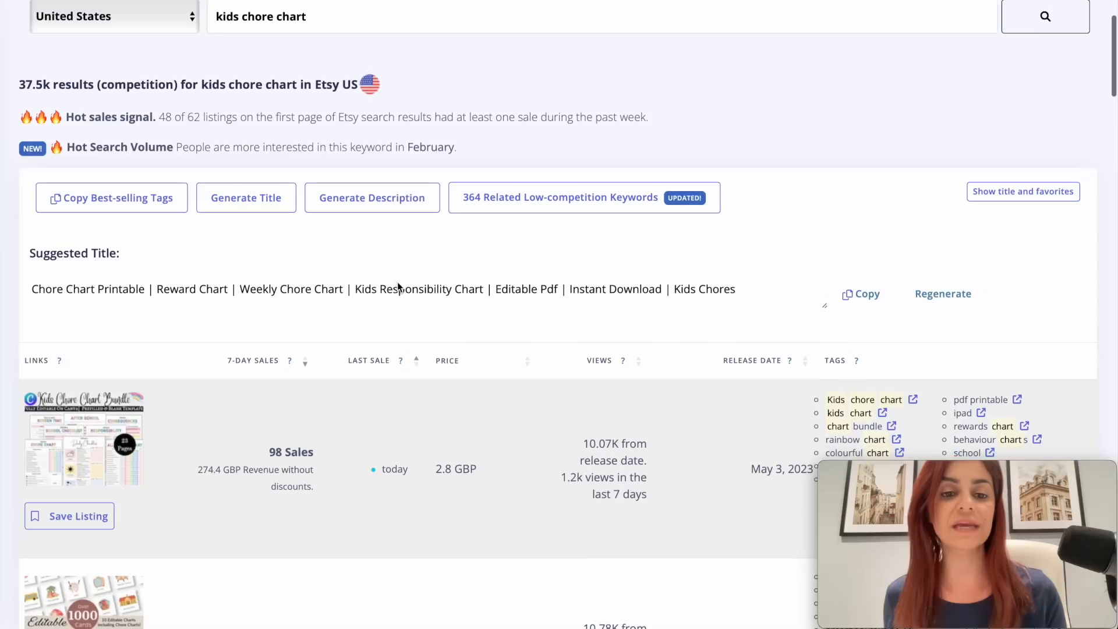
click(871, 293)
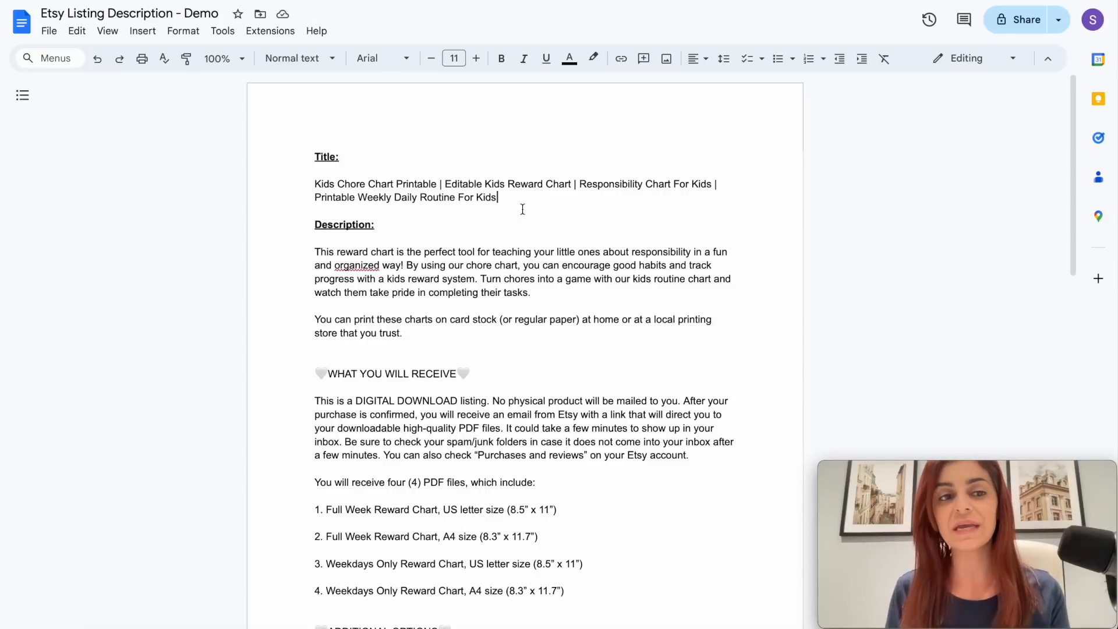
- Set the listing title to "Kids Chore Chart Printable | Editable Kids Reward Chart | Responsibility Chart For Kids | Printable Weekly Daily Routine For Kids", copied from the Google Doc
drag(512, 193, 314, 185)
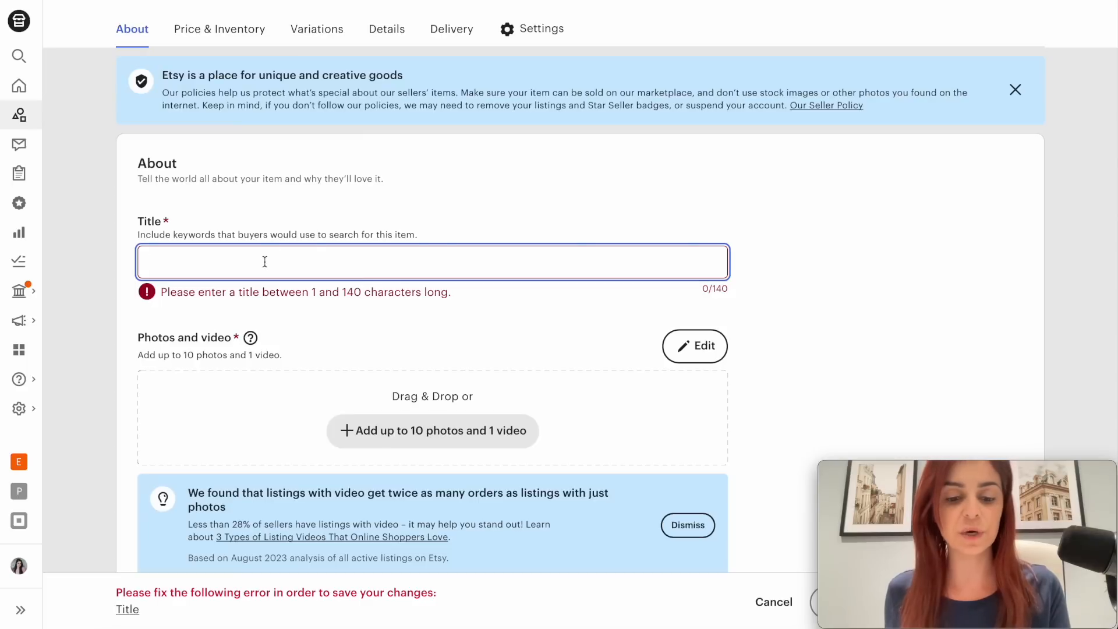
key(ctrl+v)
click(852, 294)
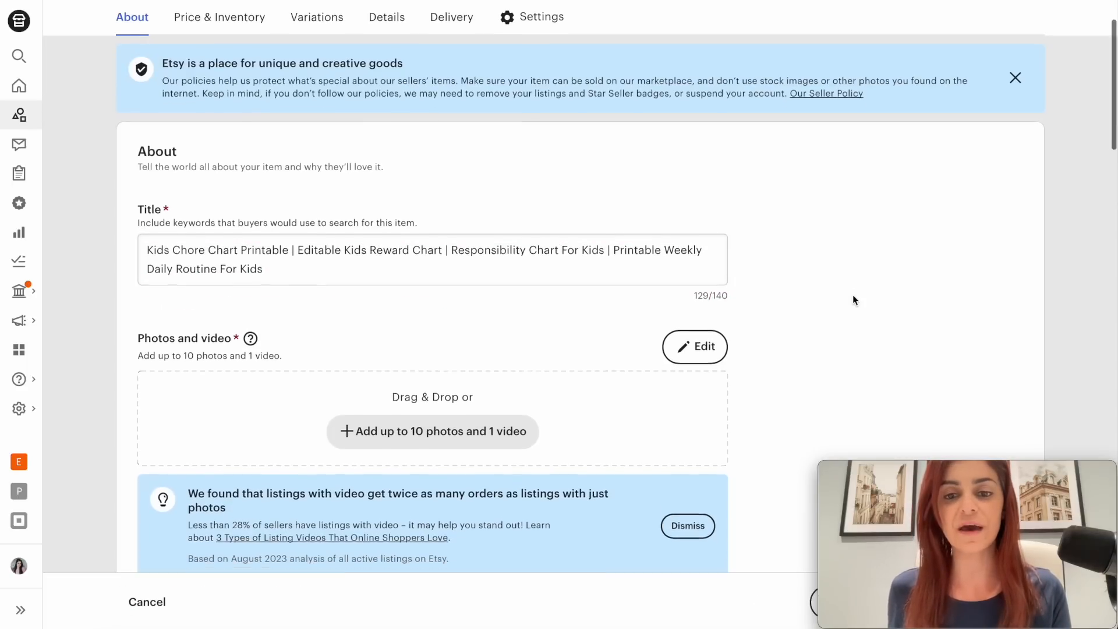
- Add the six reward chart images and the demonstration video to the listing's photos and video section
scroll(852, 294, down, 3)
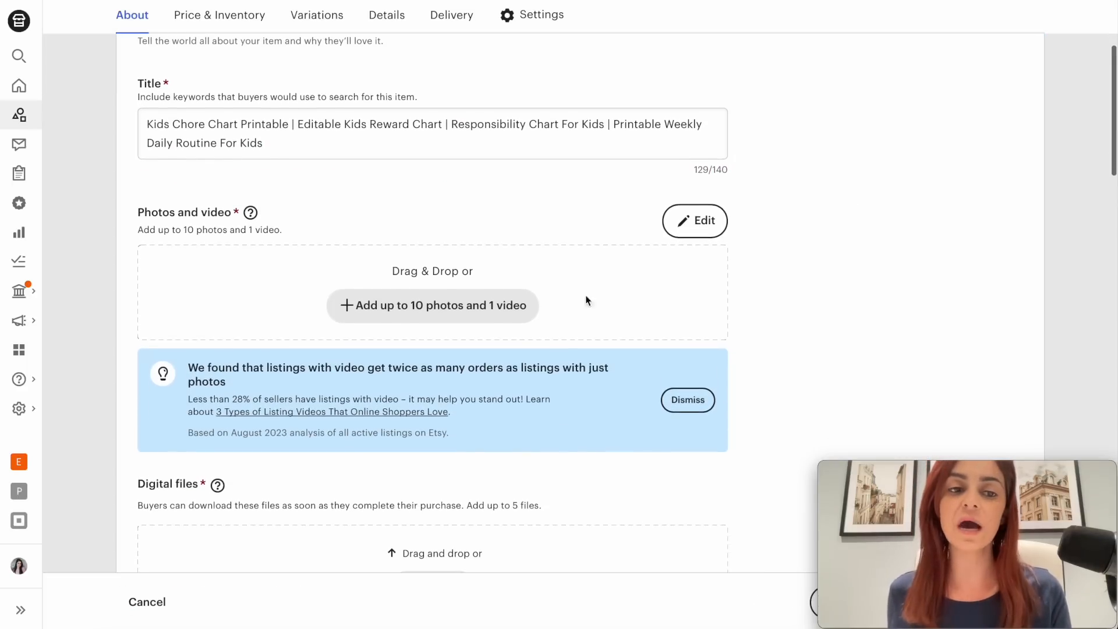
scroll(428, 305, down, 1)
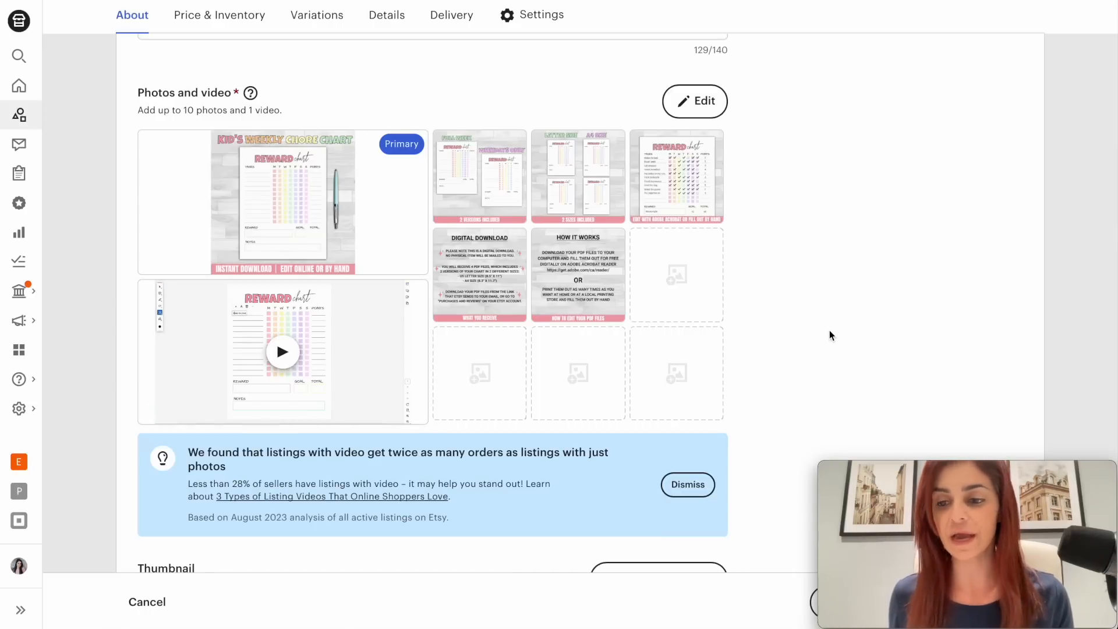
scroll(829, 335, up, 1)
drag(678, 233, 596, 219)
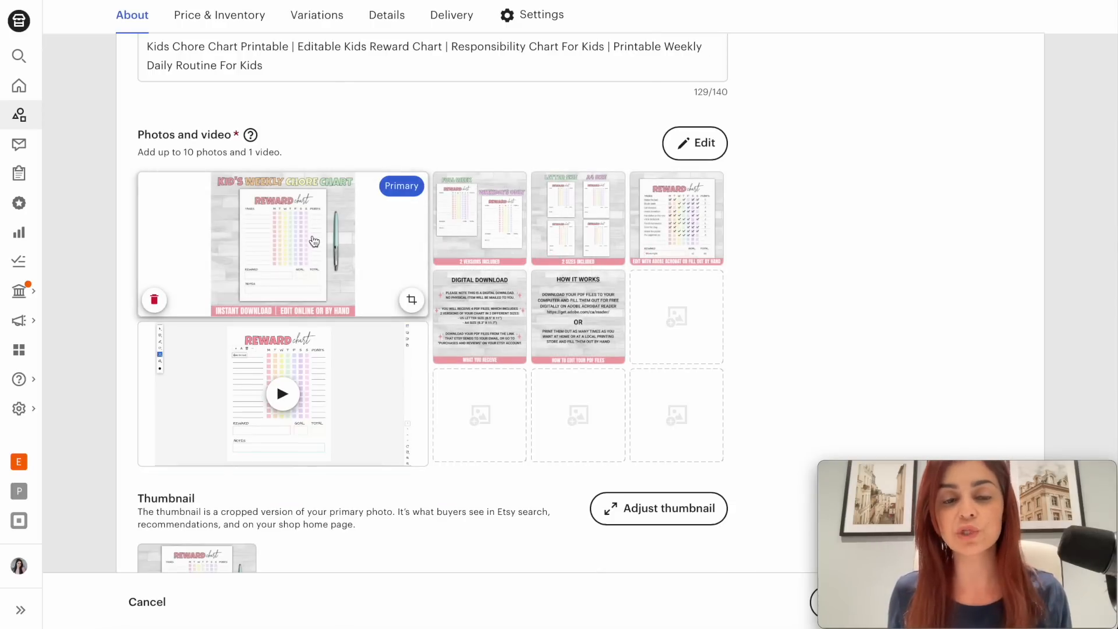
- Adjust the listing thumbnail's crop so the "Kid's Weekly Chore Chart" heading is fully in frame, and save it
scroll(356, 243, down, 5)
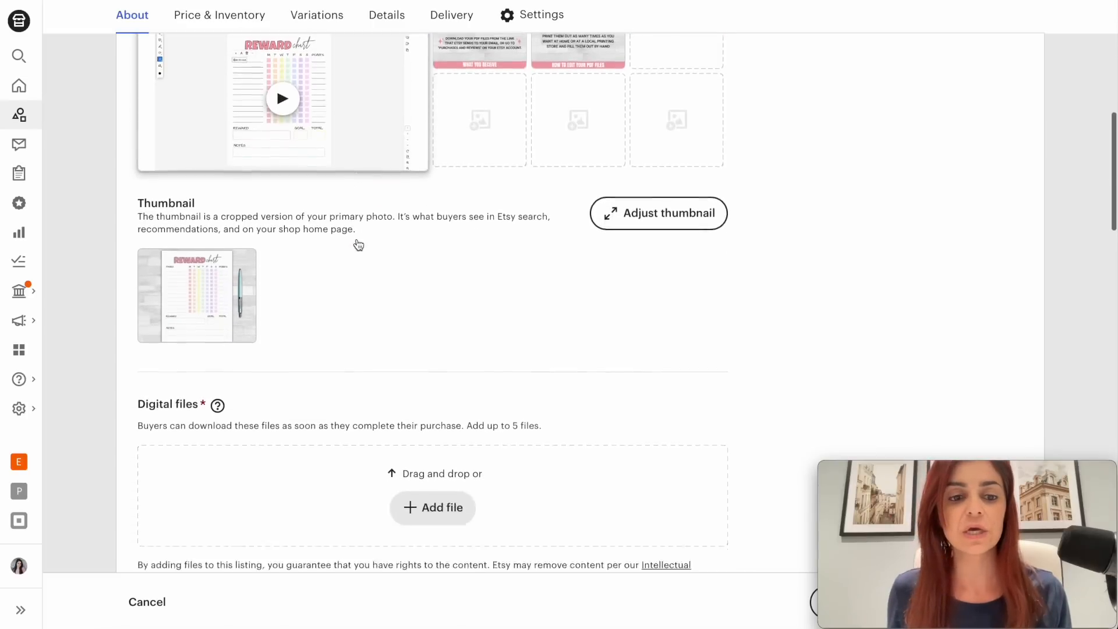
scroll(358, 245, down, 2)
scroll(357, 245, up, 1)
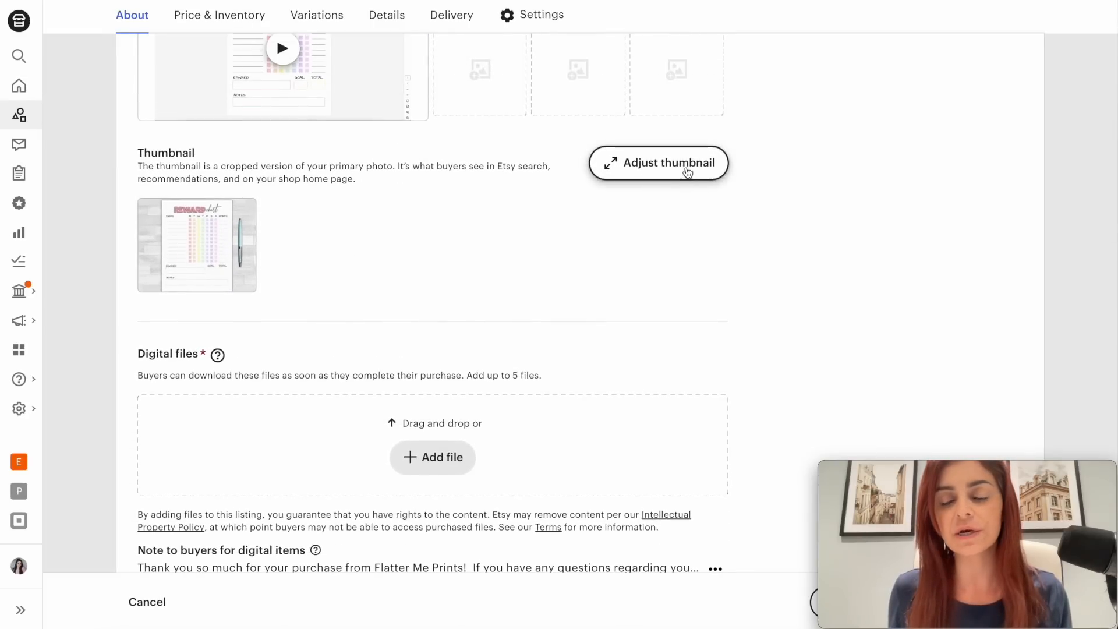
click(665, 174)
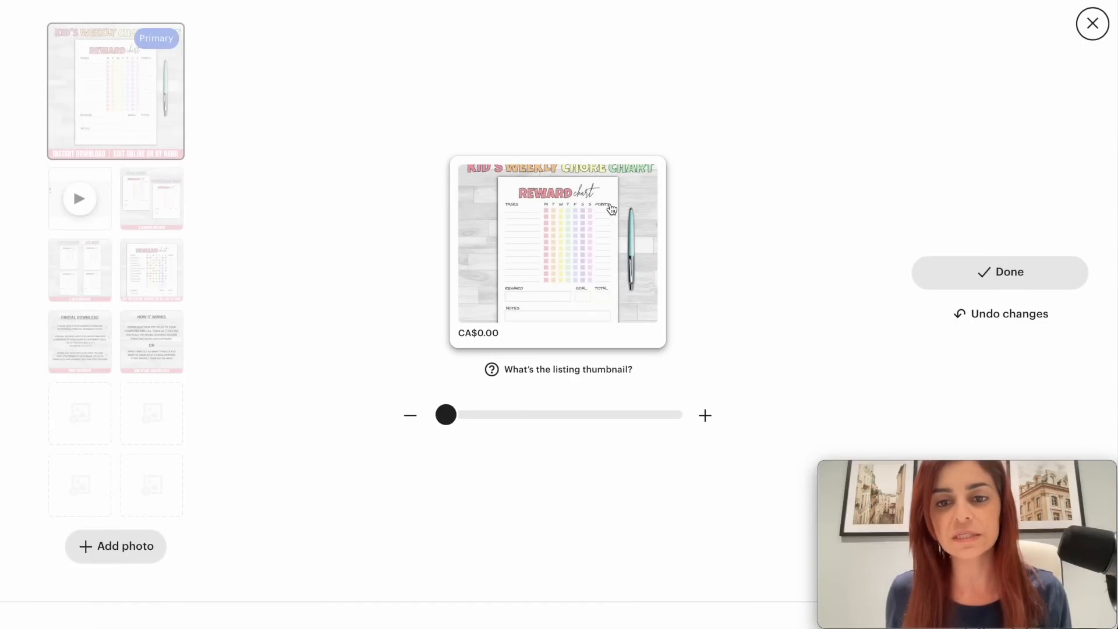
drag(610, 208, 610, 214)
scroll(611, 214, down, 1)
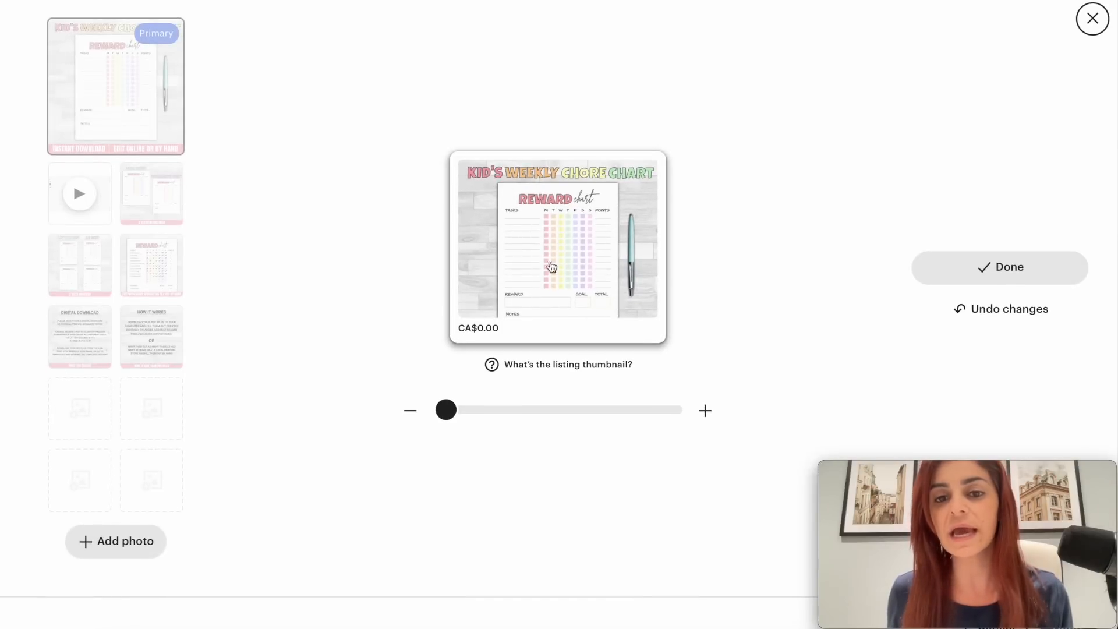
click(1016, 273)
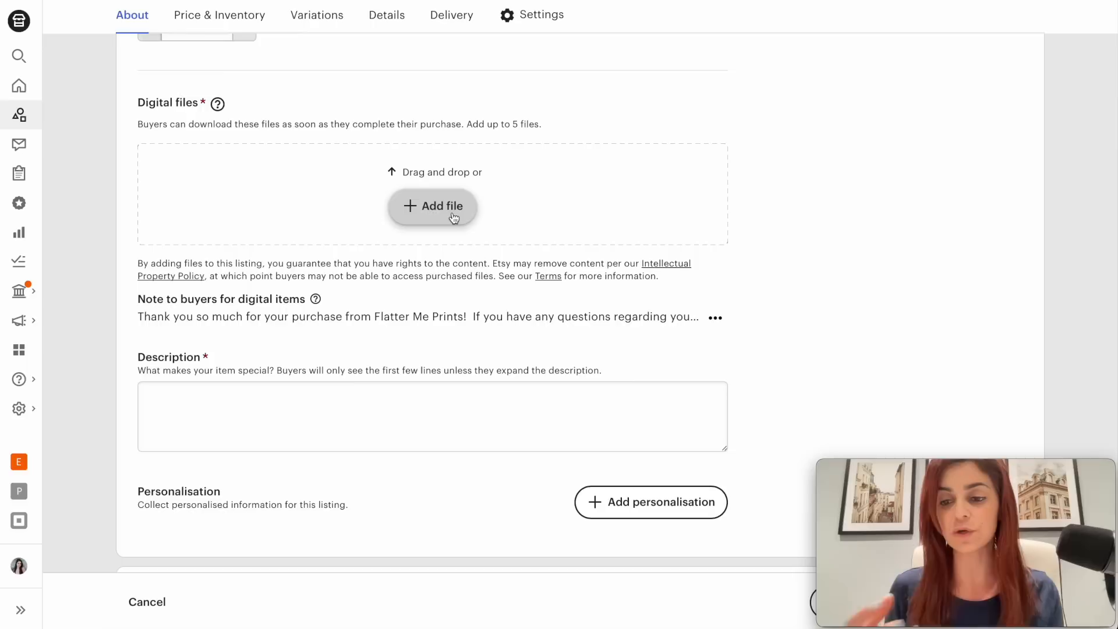
- Switch to InsightFactory, generate an AI-written product description for "kids chore chart", and select the generated text
scroll(558, 255, down, 3)
click(552, 255)
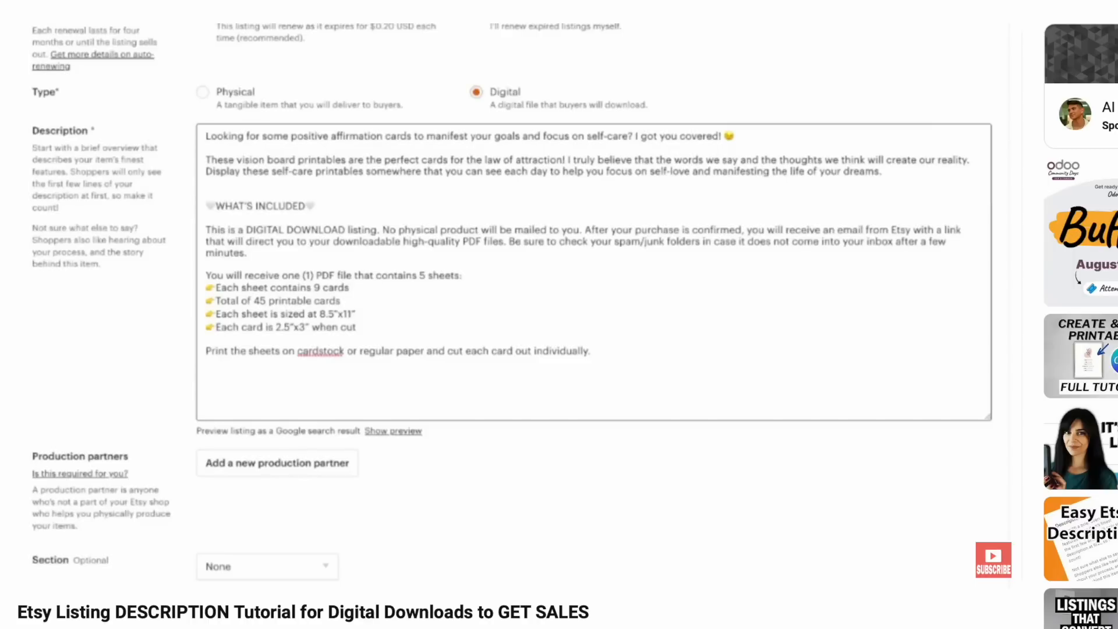
key(ctrl+v)
scroll(278, 295, down, 2)
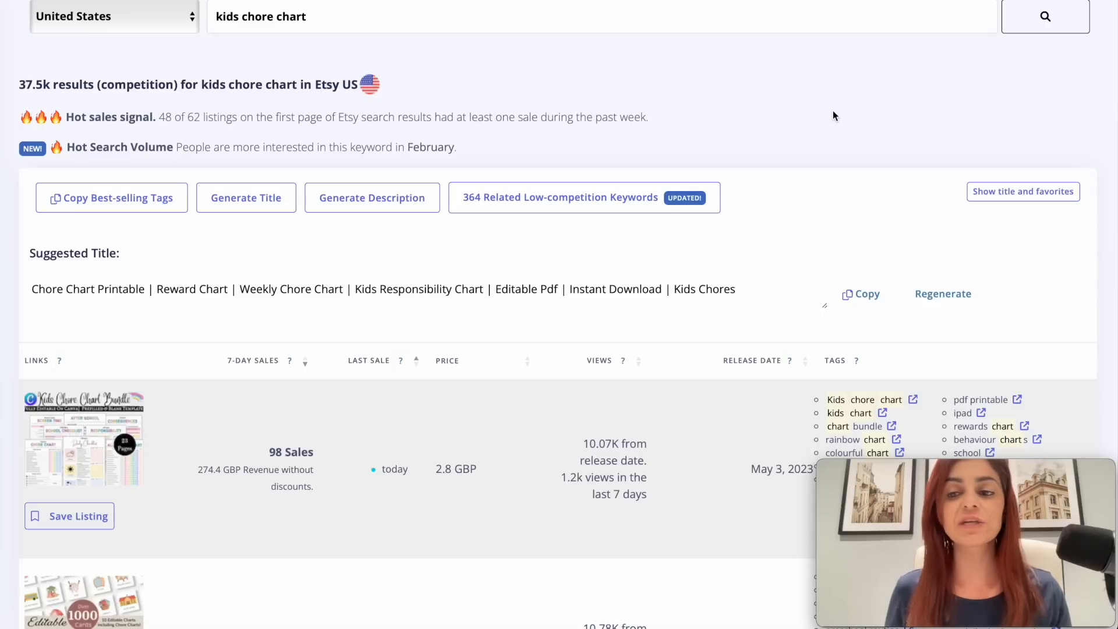
click(380, 198)
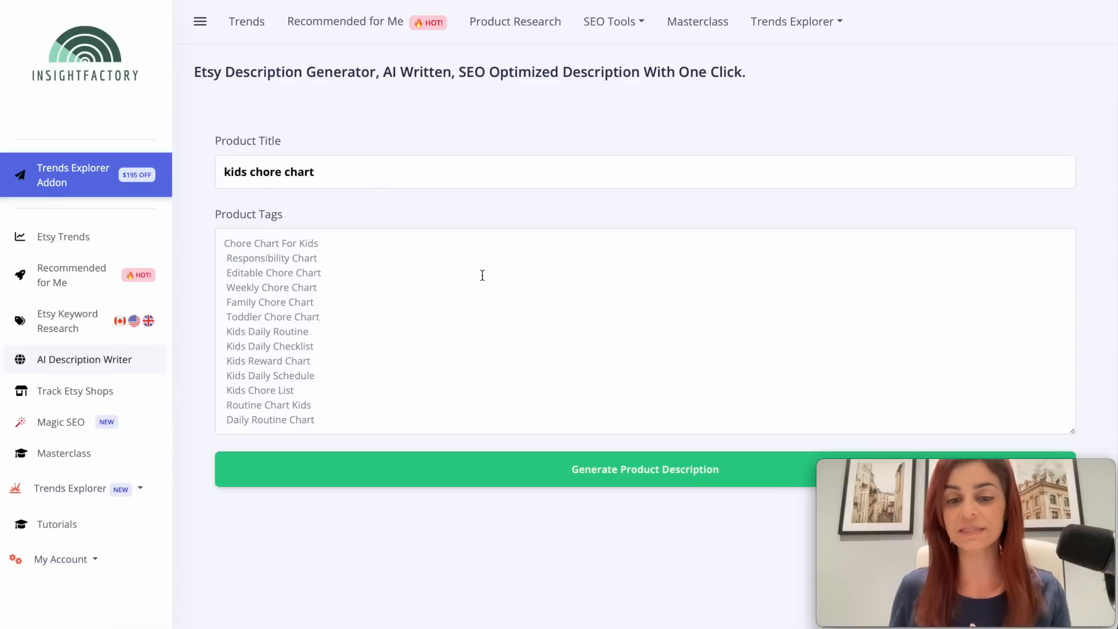
click(667, 474)
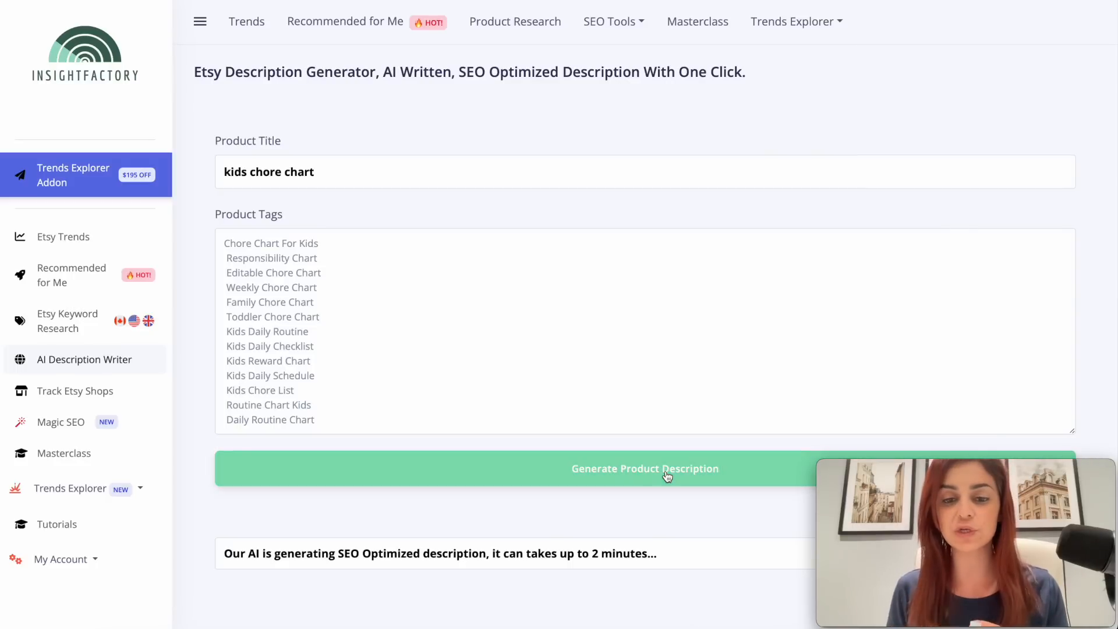
scroll(733, 350, down, 4)
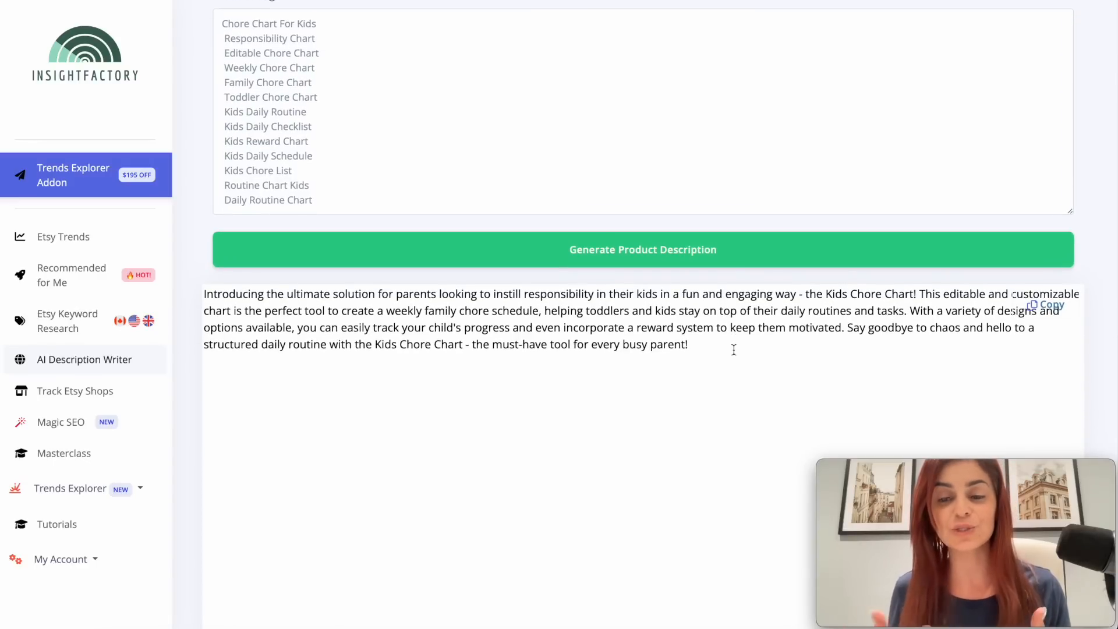
drag(734, 344, 176, 295)
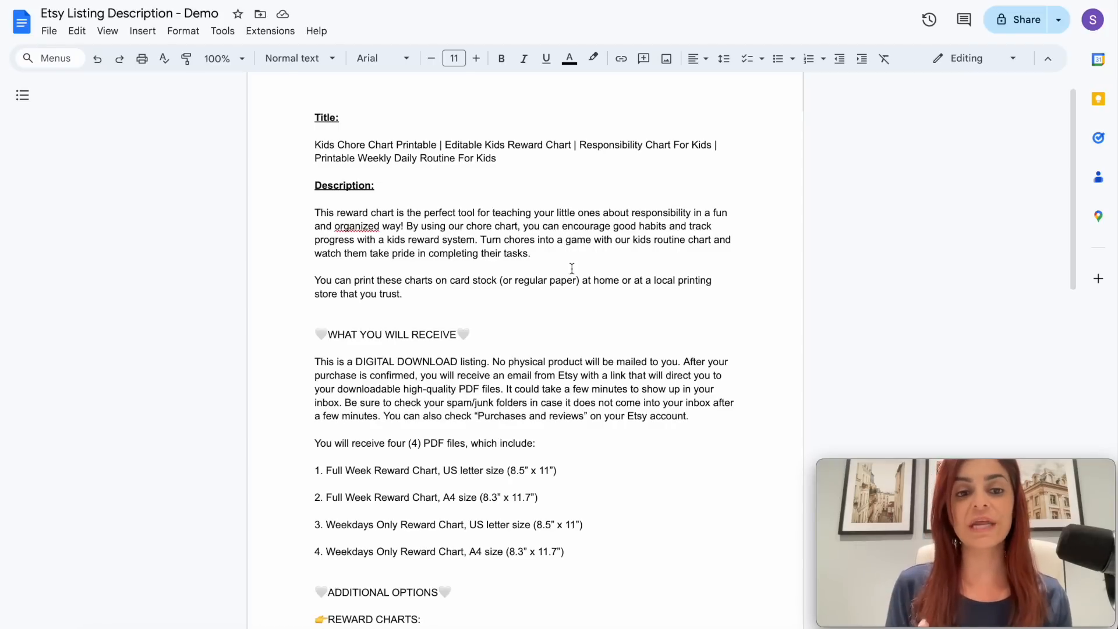
- Copy the full reward chart description from the "Etsy Listing Description - Demo" Google Doc into the Etsy listing's description
scroll(480, 225, down, 1)
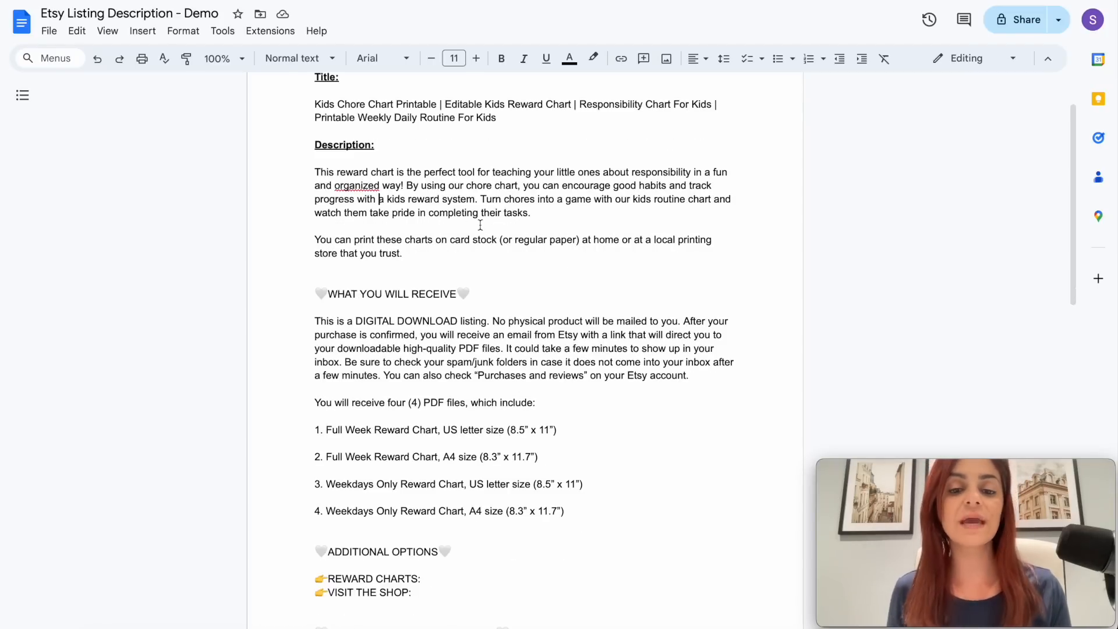
drag(314, 172, 562, 218)
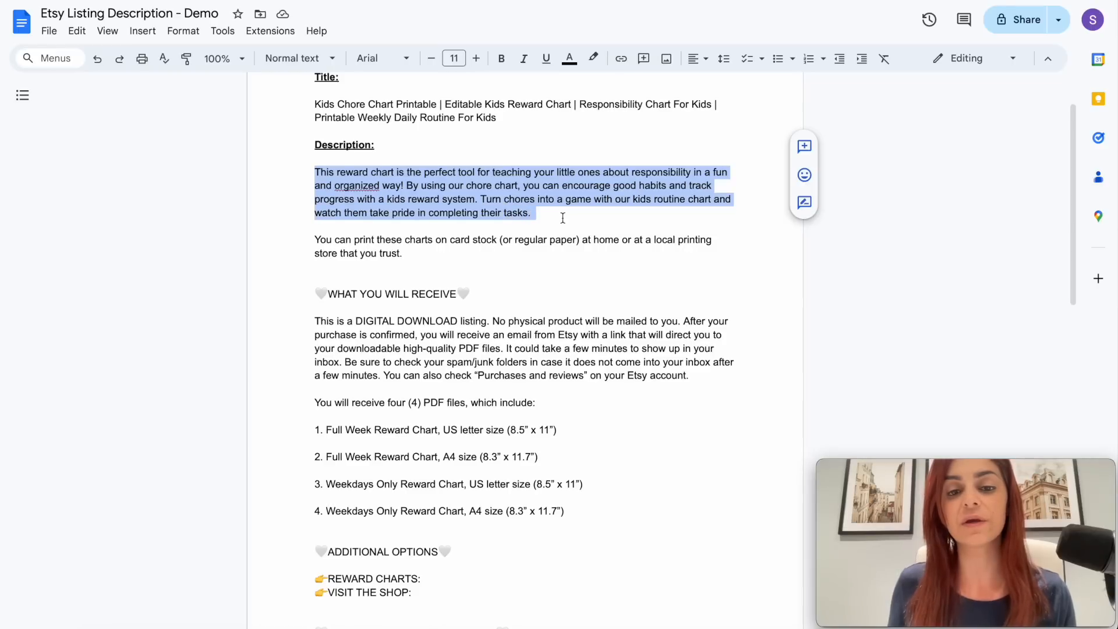
scroll(547, 213, down, 1)
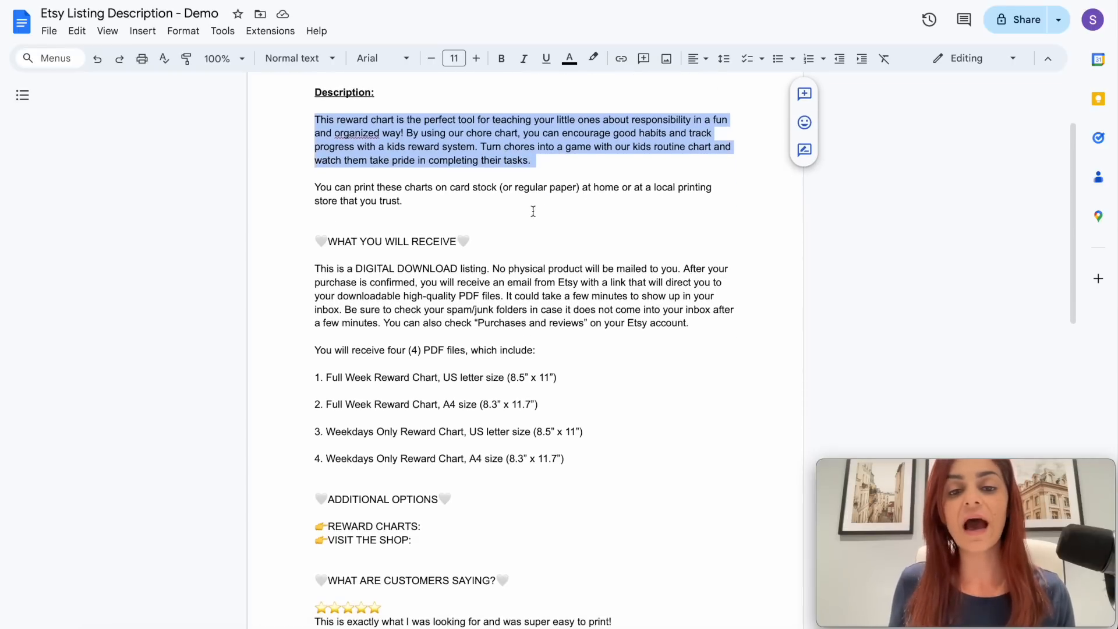
click(354, 120)
drag(313, 120, 479, 624)
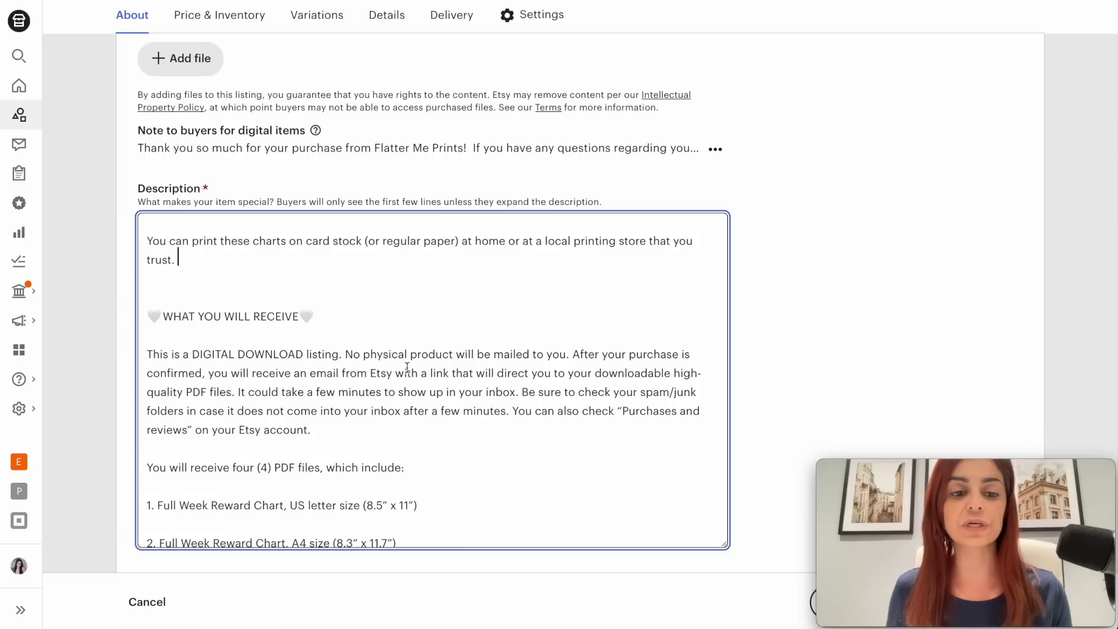
- Review the pasted description's "What You Will Receive" and "Additional Options" sections, including the spots for the reward charts and shop links
scroll(407, 368, down, 1)
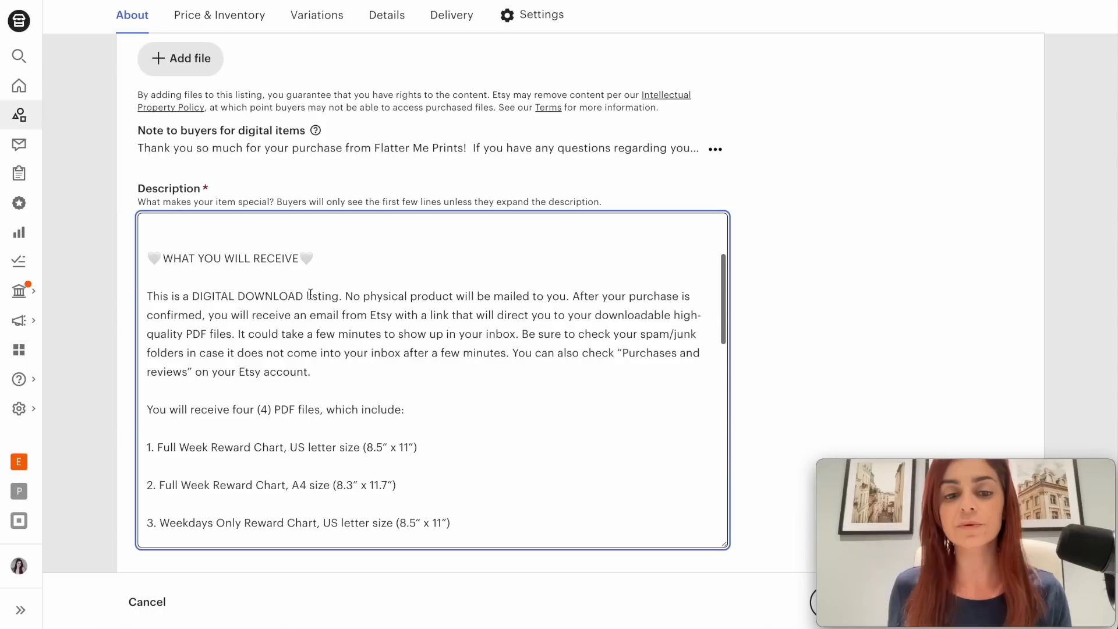
scroll(315, 297, down, 1)
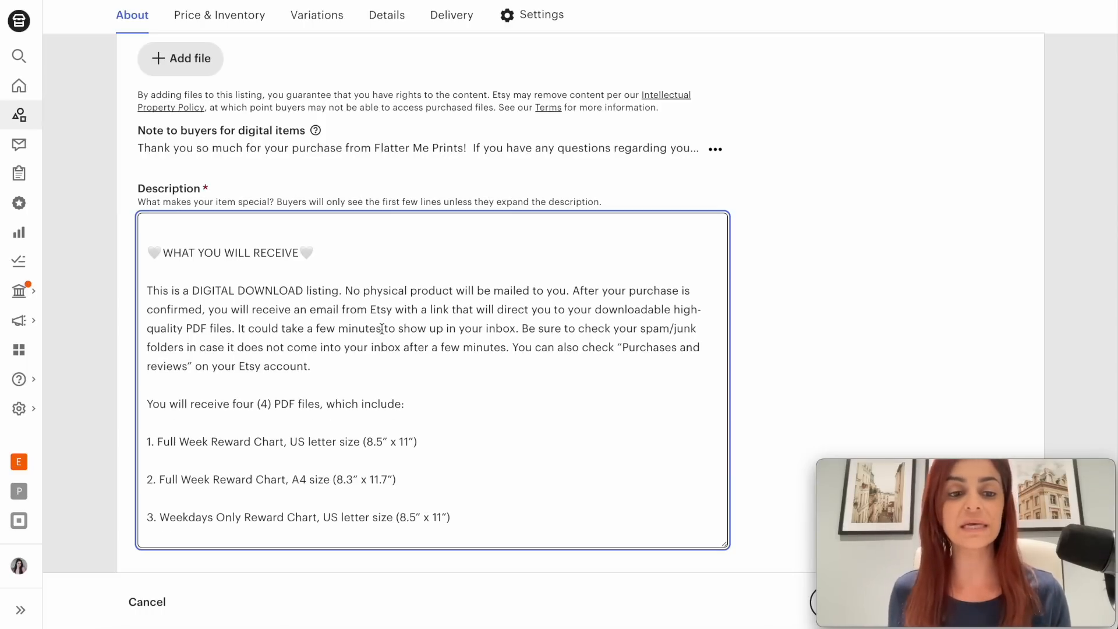
scroll(379, 327, down, 2)
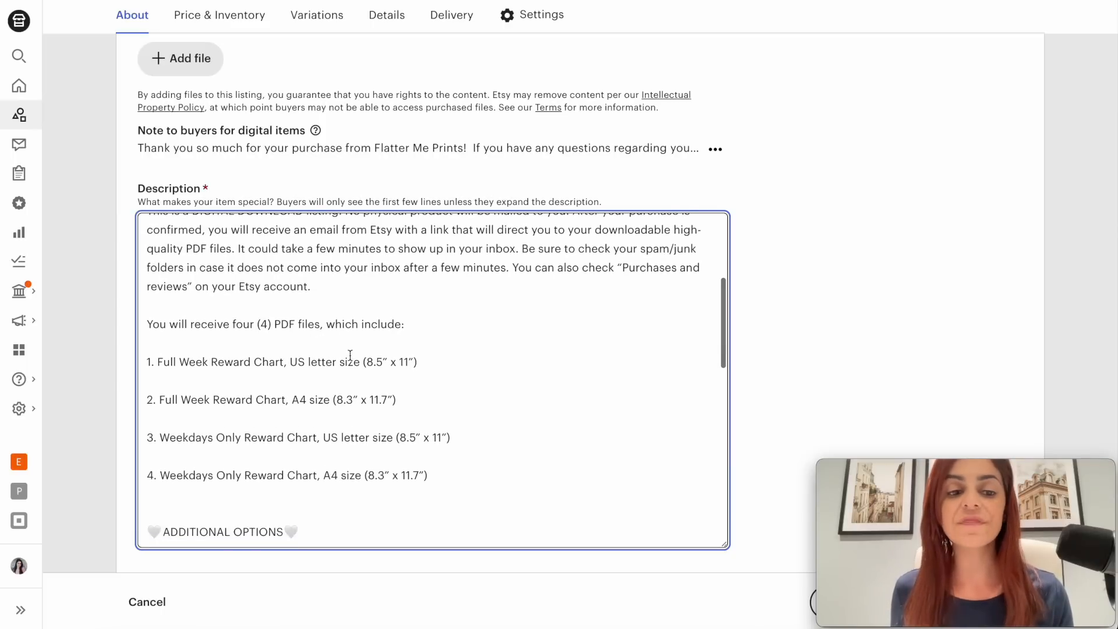
scroll(465, 424, down, 1)
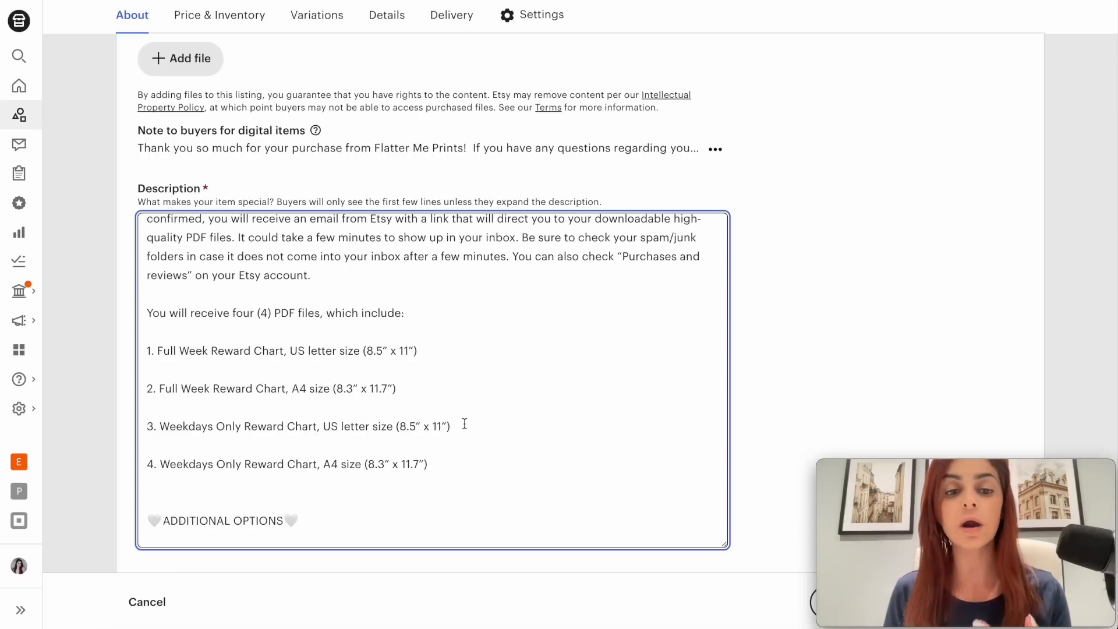
scroll(465, 423, down, 4)
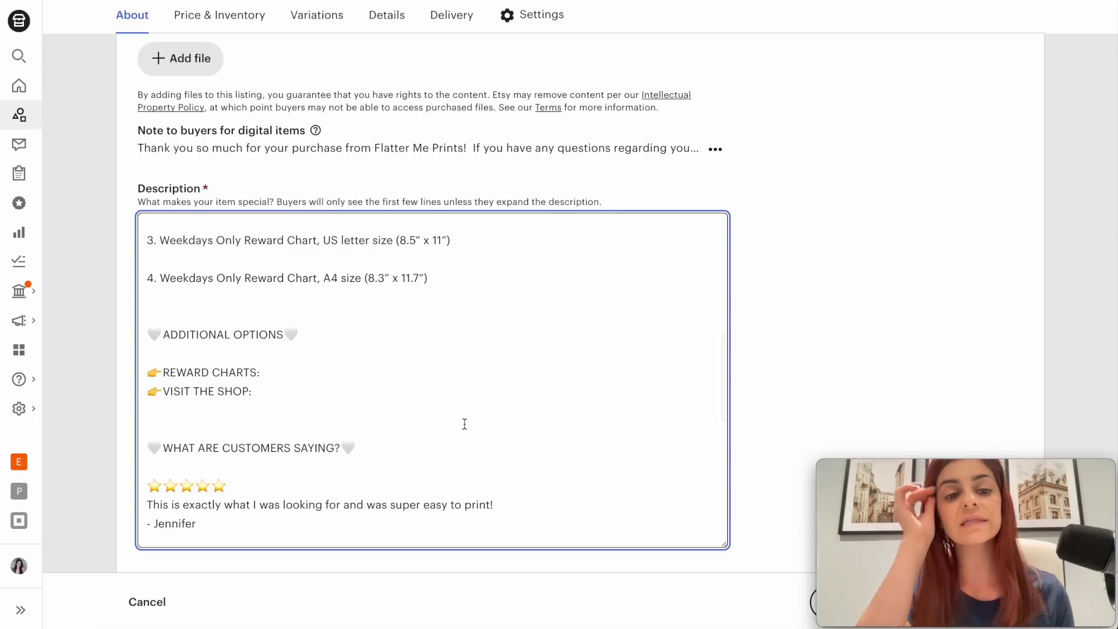
click(274, 374)
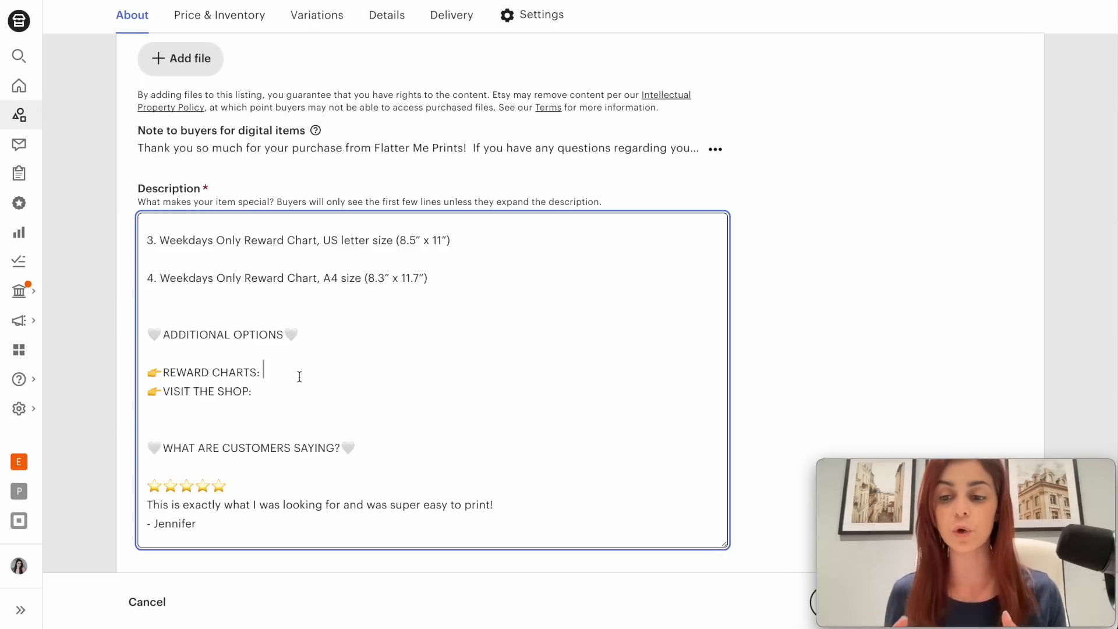
scroll(345, 371, down, 1)
click(291, 370)
scroll(318, 366, down, 1)
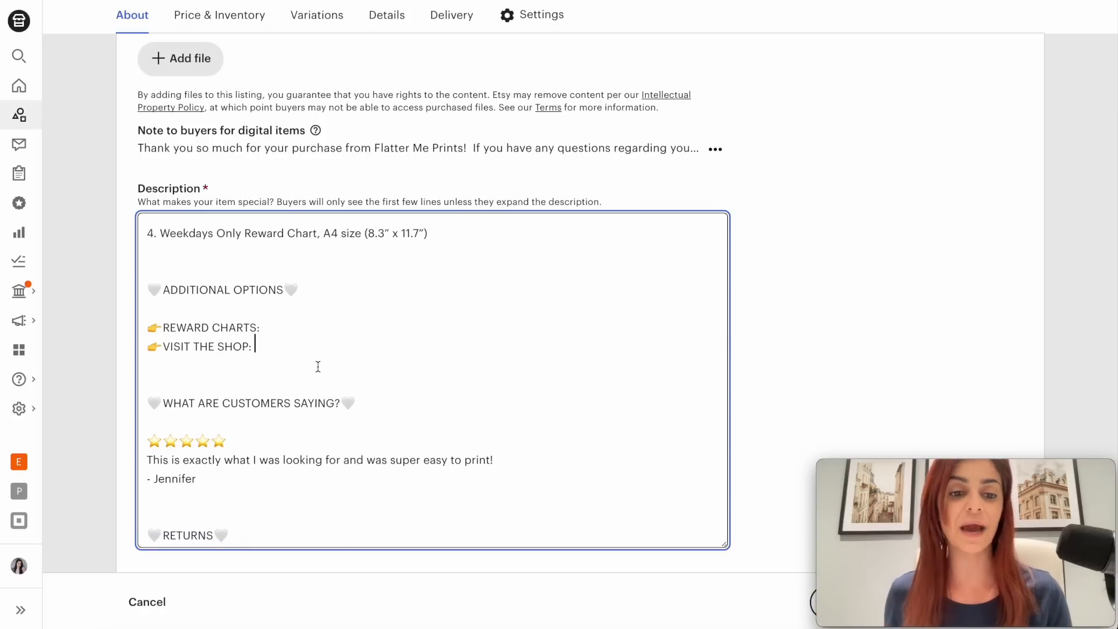
- Review the rest of the description: customer reviews, returns, printing, copyright notice and the closing line inviting buyers to visit the shop
scroll(318, 366, down, 3)
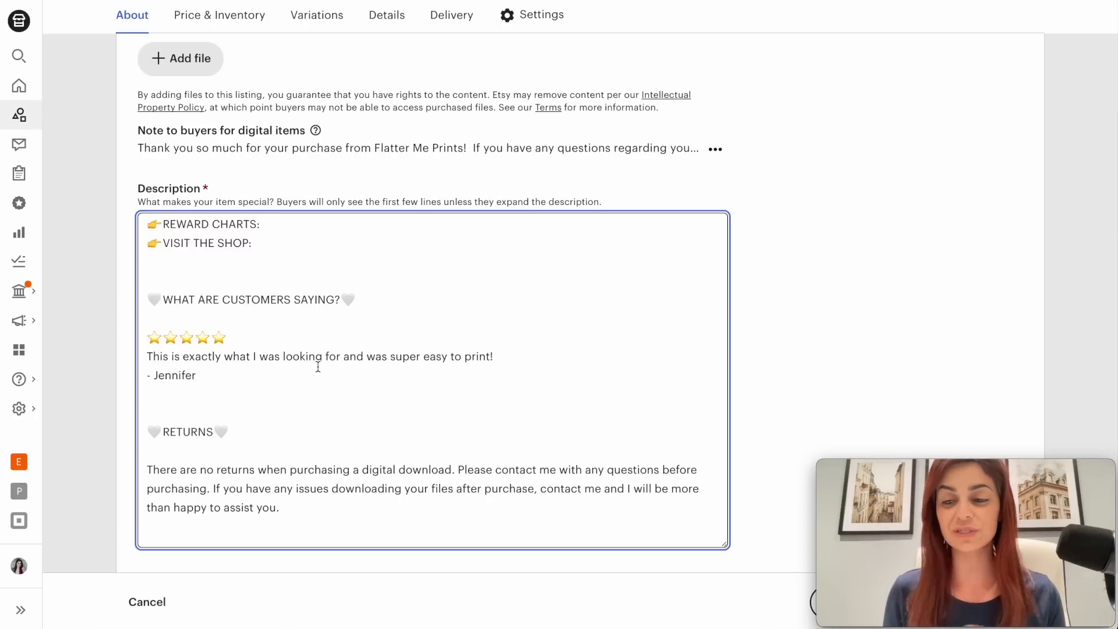
scroll(318, 367, down, 5)
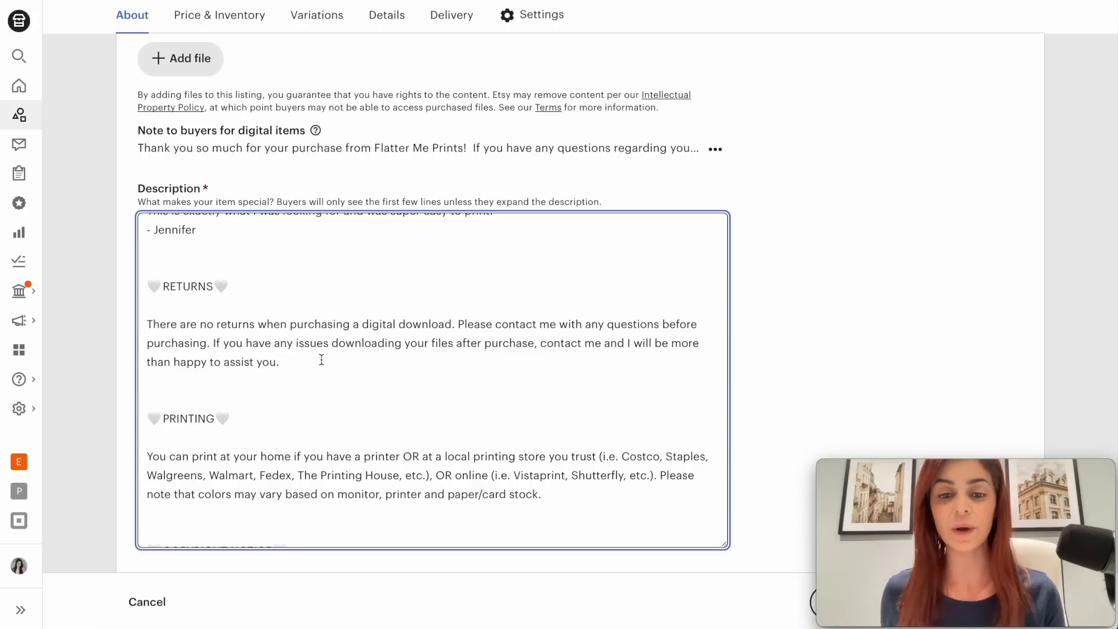
scroll(321, 360, down, 1)
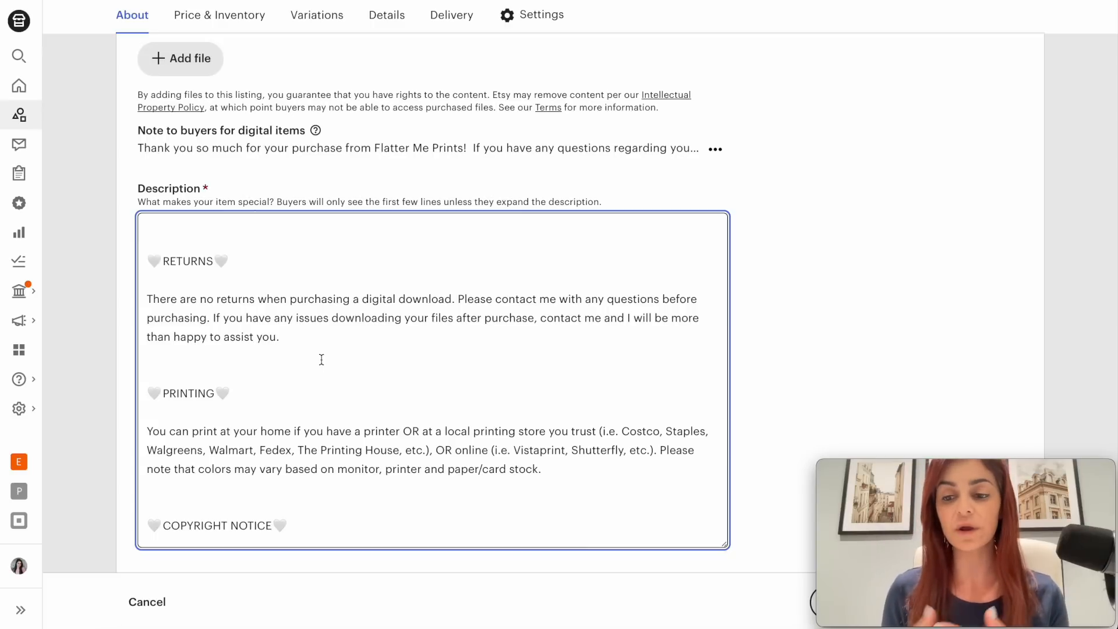
scroll(321, 359, down, 4)
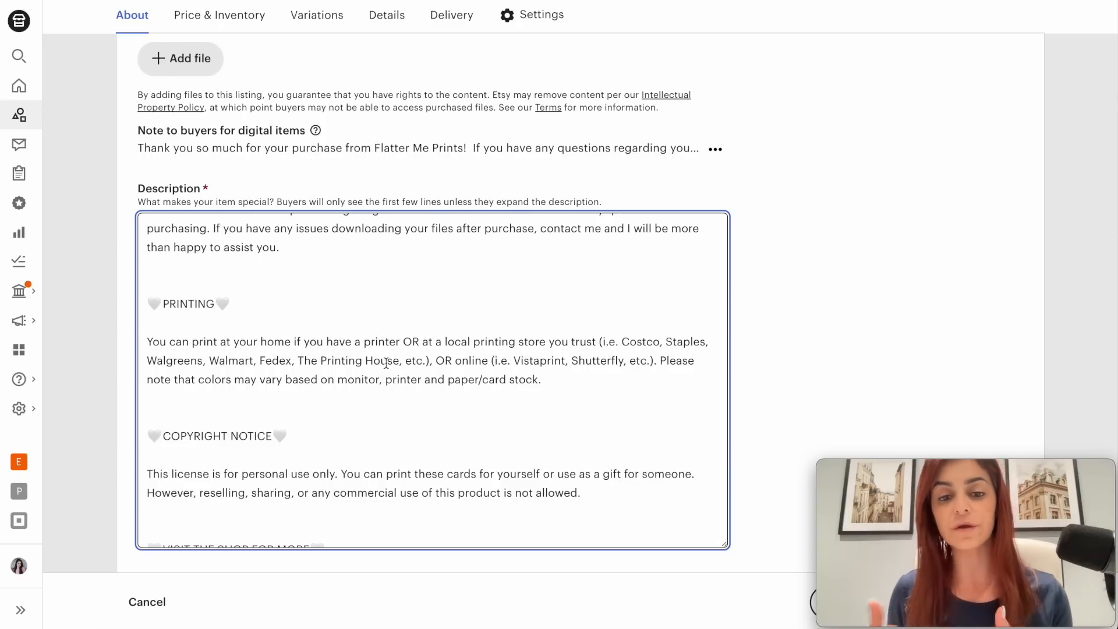
scroll(386, 363, down, 2)
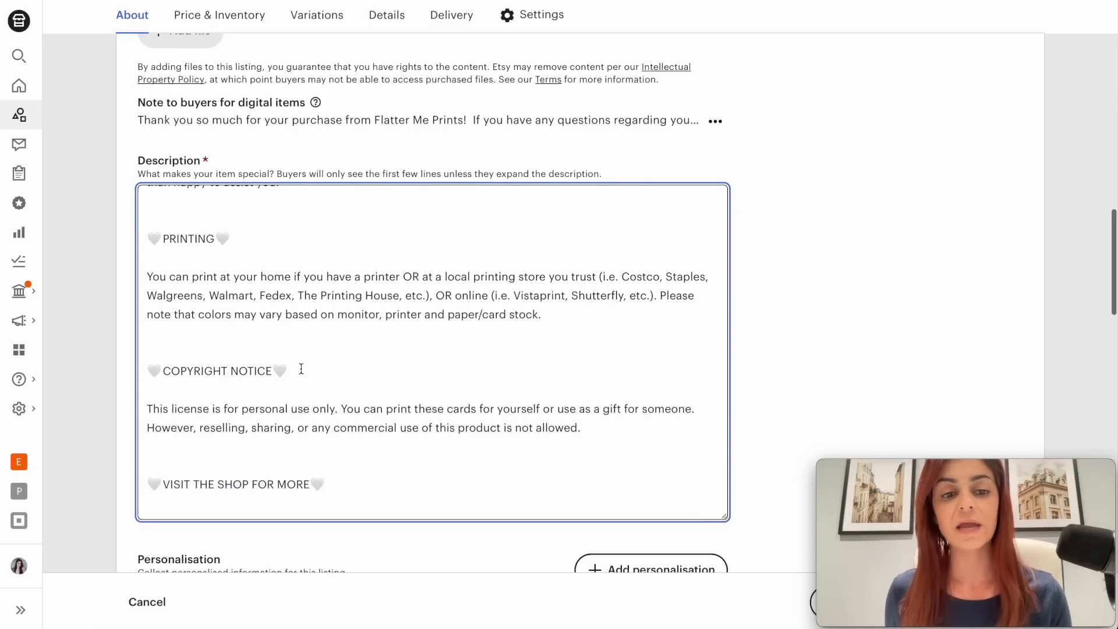
scroll(374, 386, down, 2)
scroll(377, 388, down, 2)
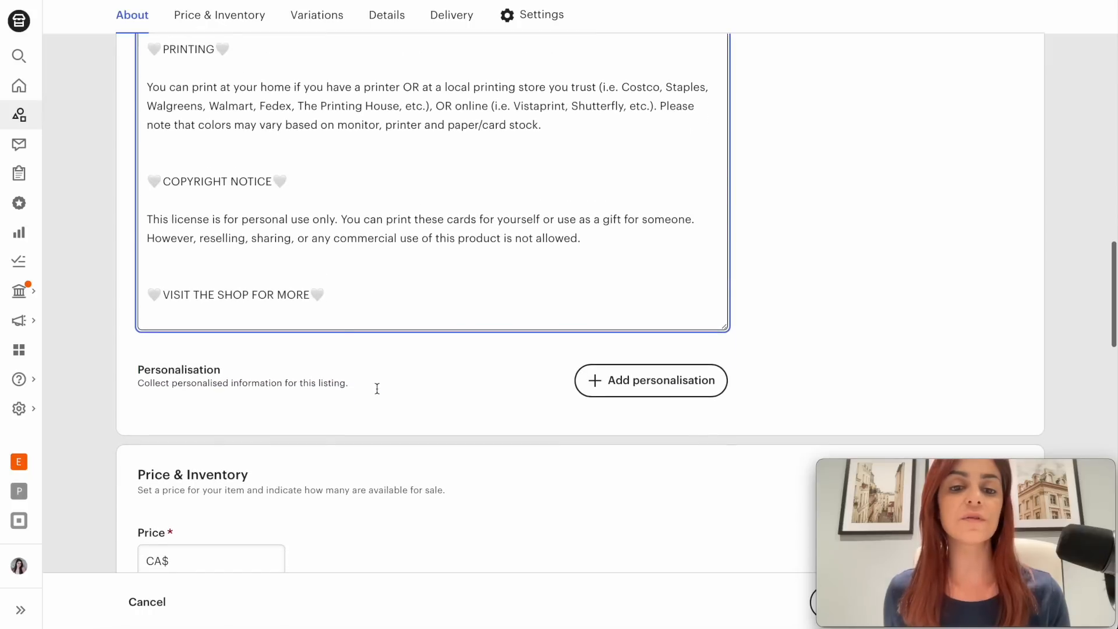
click(234, 310)
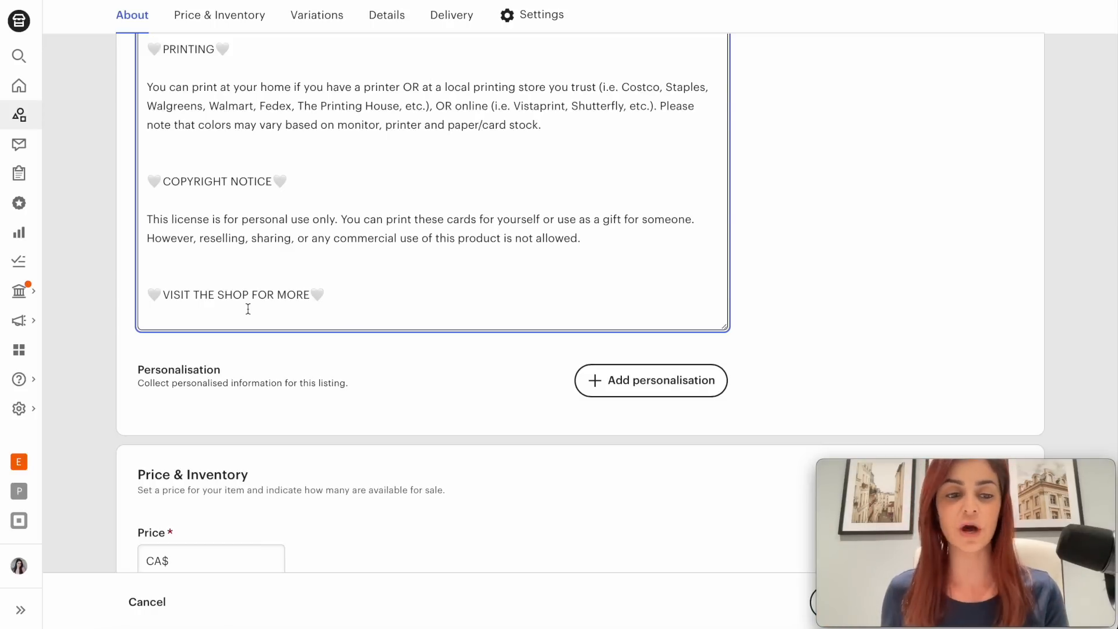
- Set the listing's price to CA$ 4.50 and its quantity to 100
scroll(248, 309, down, 4)
click(212, 376)
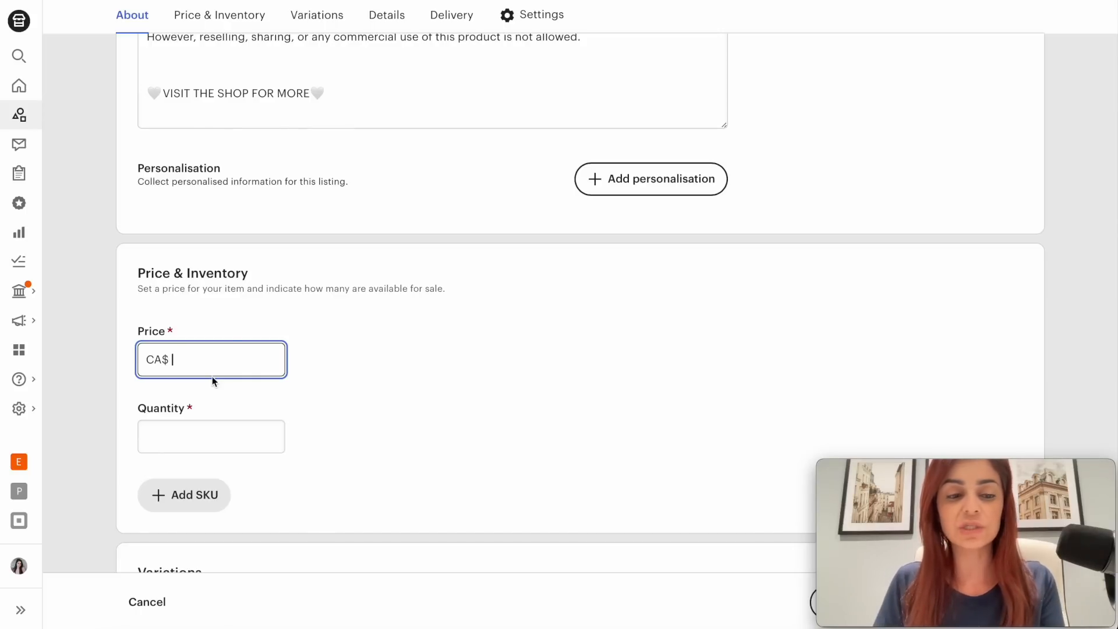
text(4.50)
scroll(347, 390, up, 1)
scroll(347, 389, down, 3)
click(261, 353)
text(100)
click(470, 352)
- Search the listing's categories for "chore chart" and set the category to Chore Chart Templates
scroll(471, 353, down, 1)
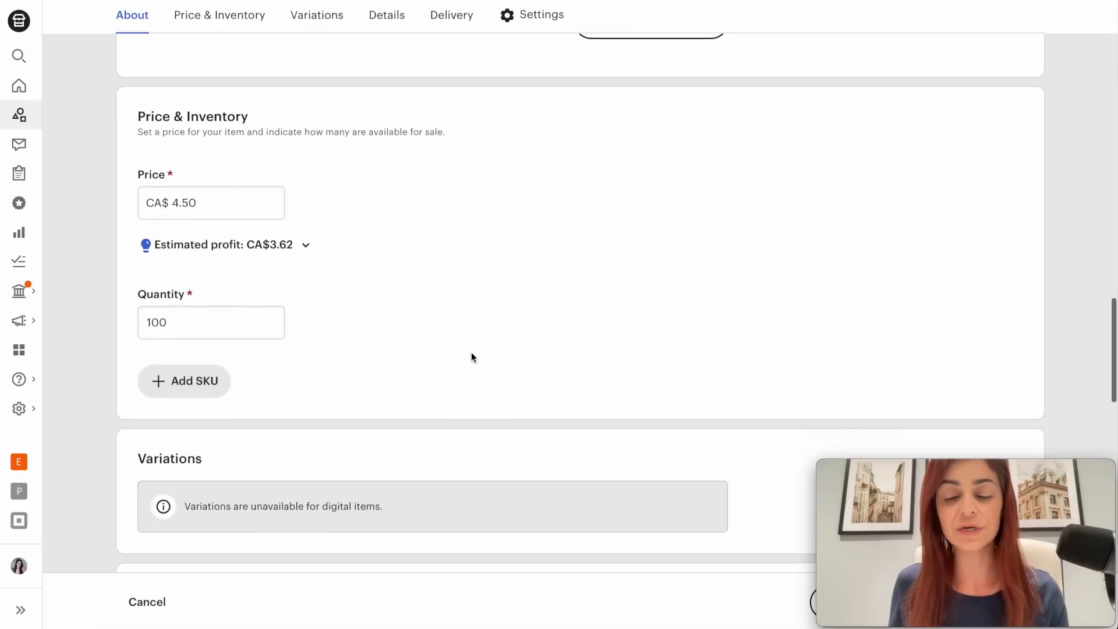
scroll(472, 356, down, 1)
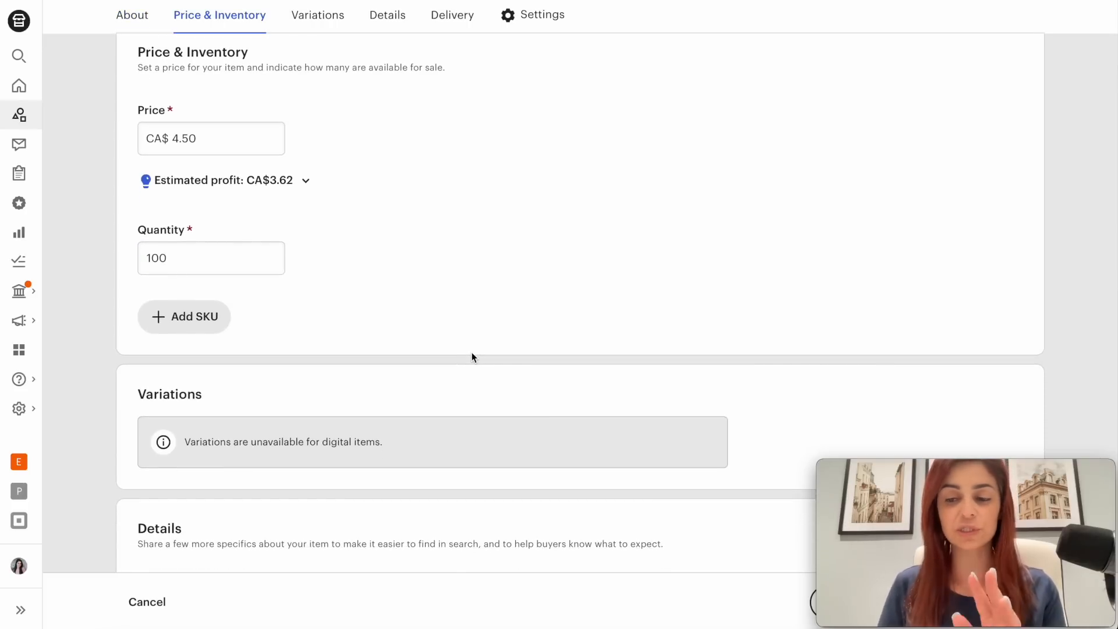
scroll(472, 357, down, 1)
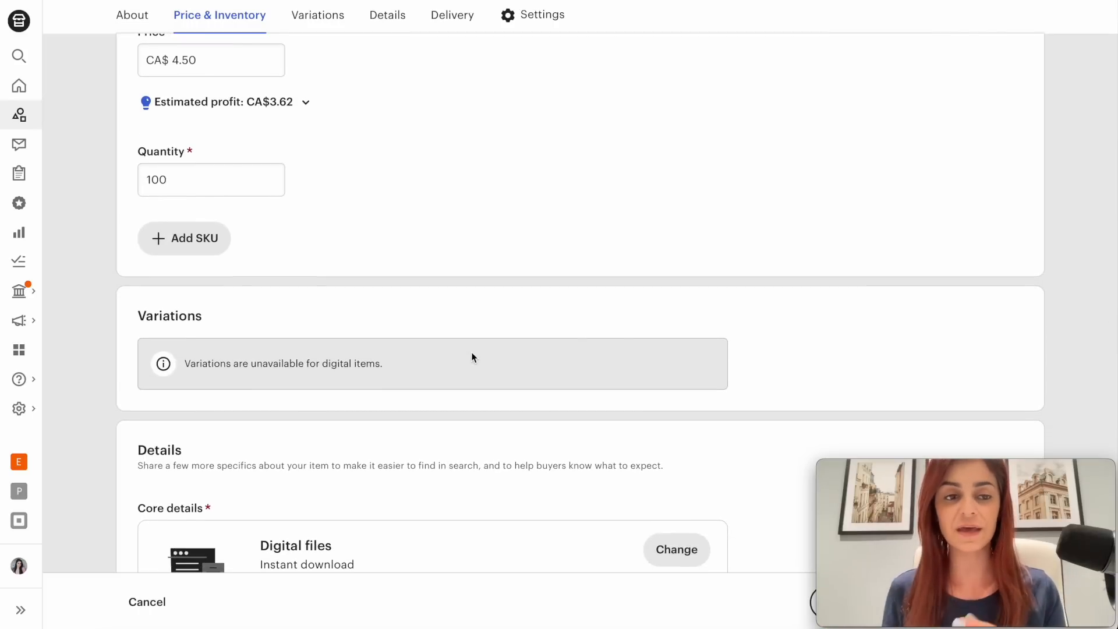
scroll(472, 356, down, 6)
click(332, 228)
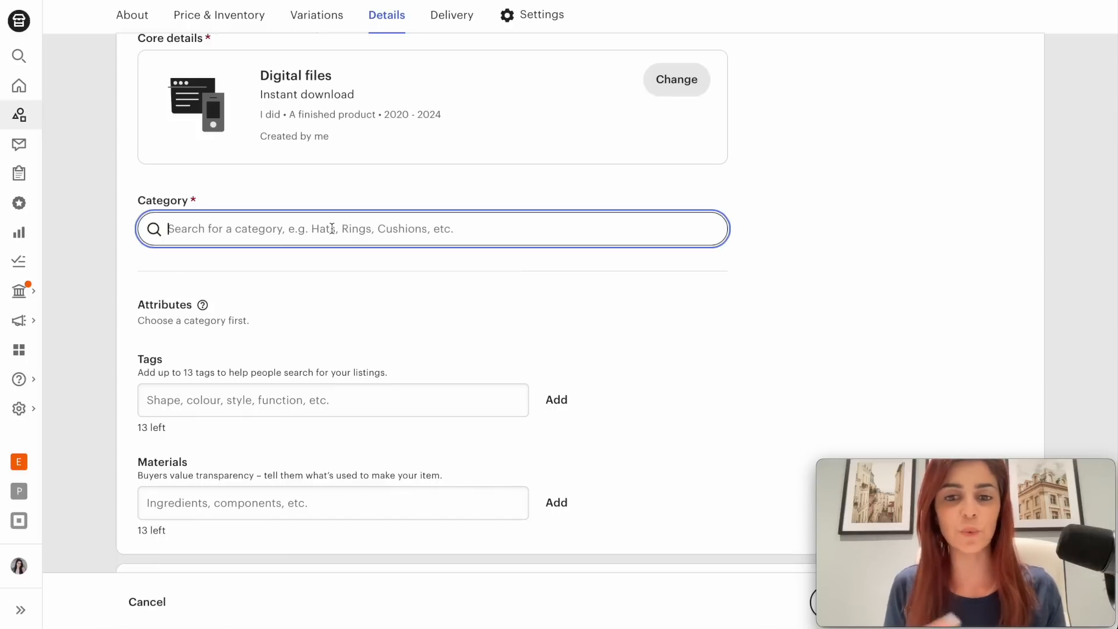
text(chore )
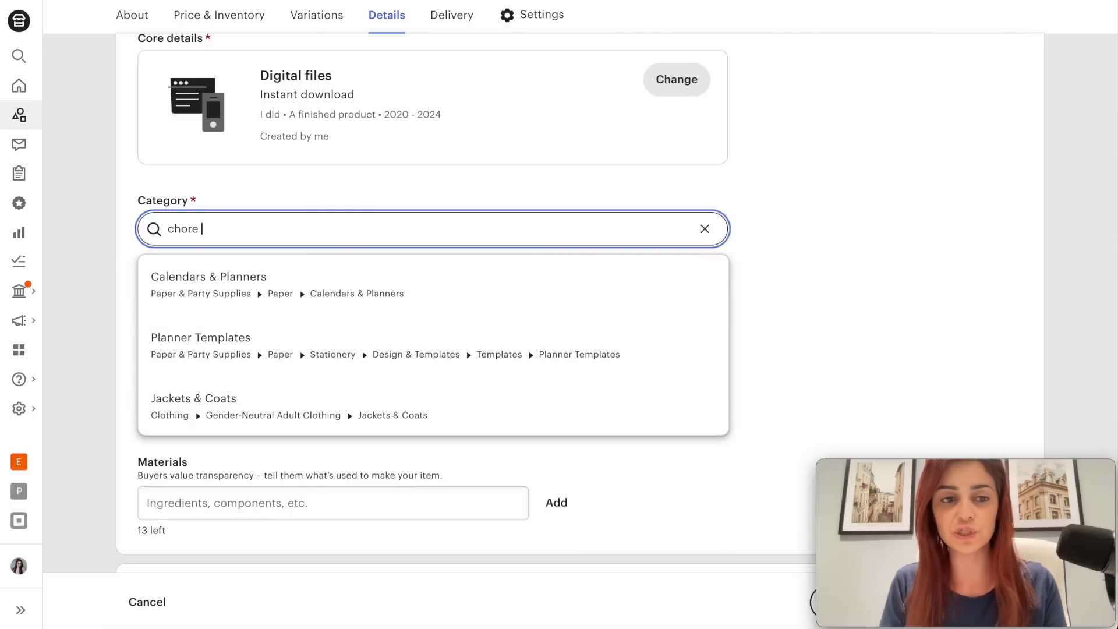
text(chart)
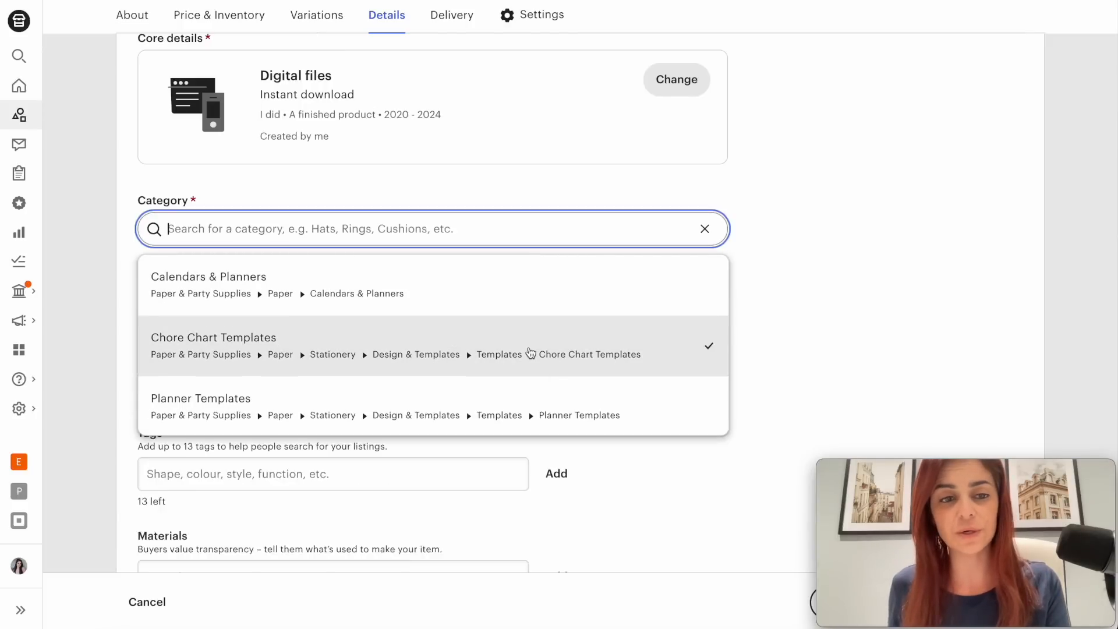
click(532, 354)
- Generate the best-selling tags for "kids chore chart" in the Etsy Keyword Tool and copy them into the Etsy listing's tags
scroll(673, 338, down, 4)
click(393, 298)
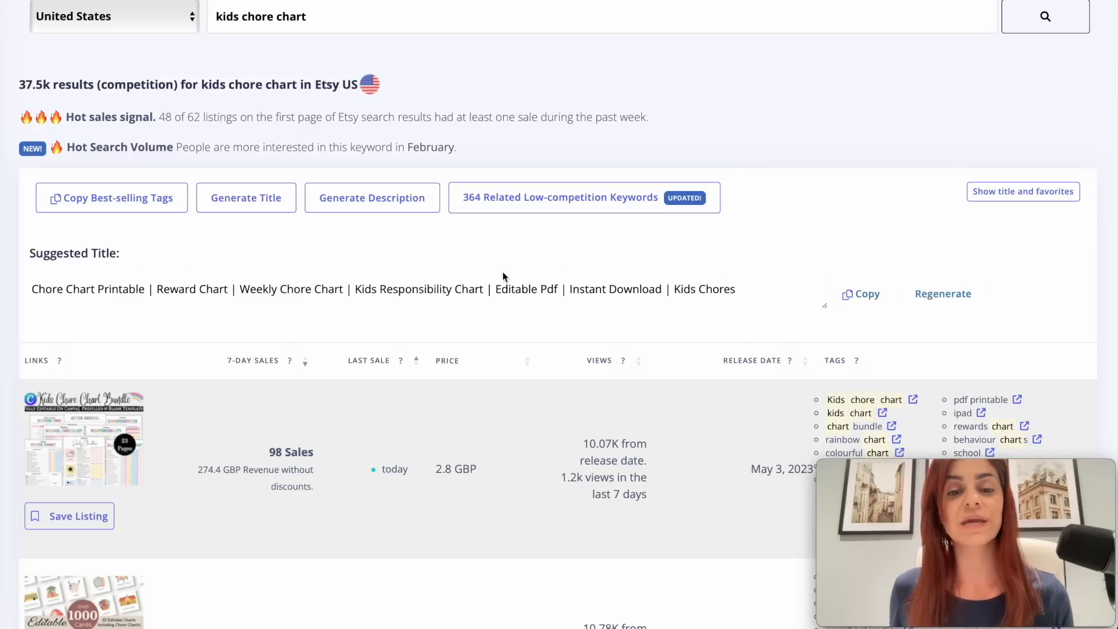
scroll(435, 267, down, 1)
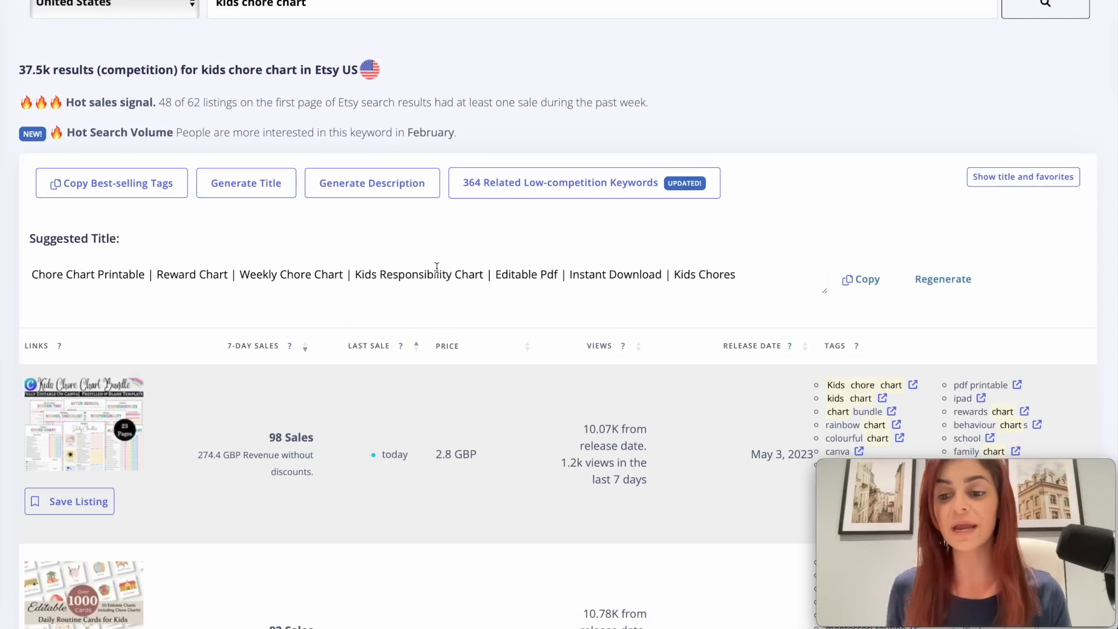
scroll(406, 254, down, 2)
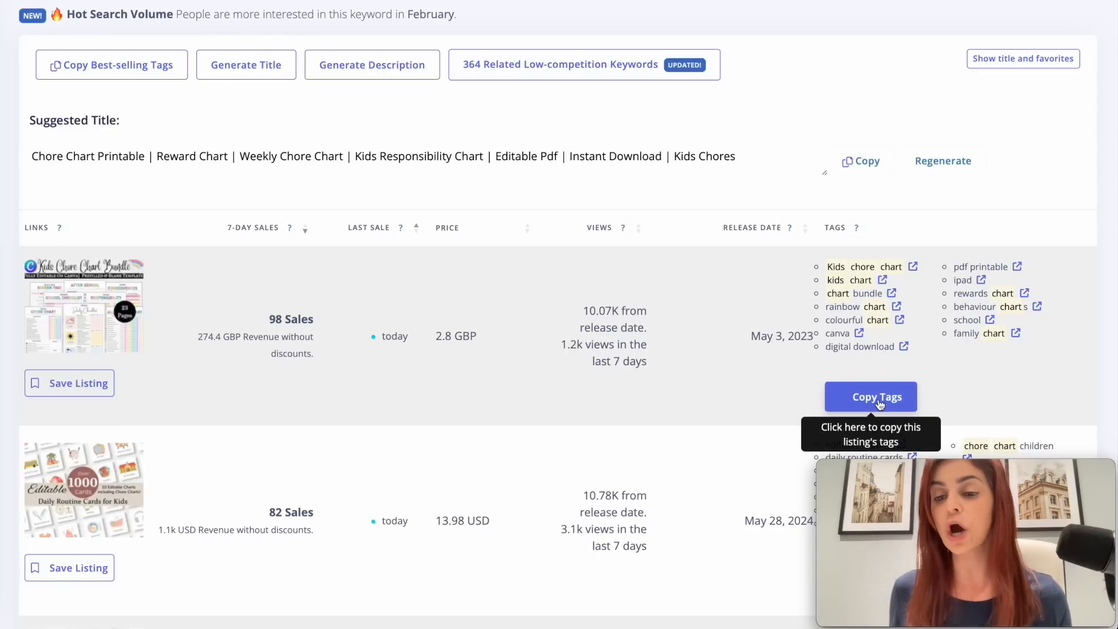
scroll(308, 285, up, 3)
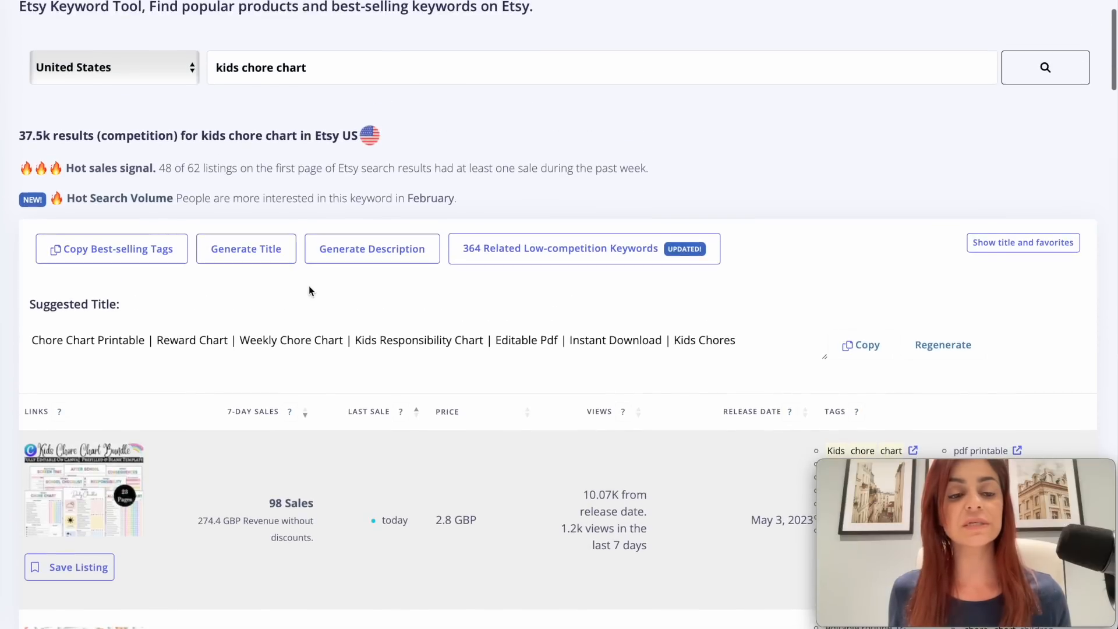
click(151, 257)
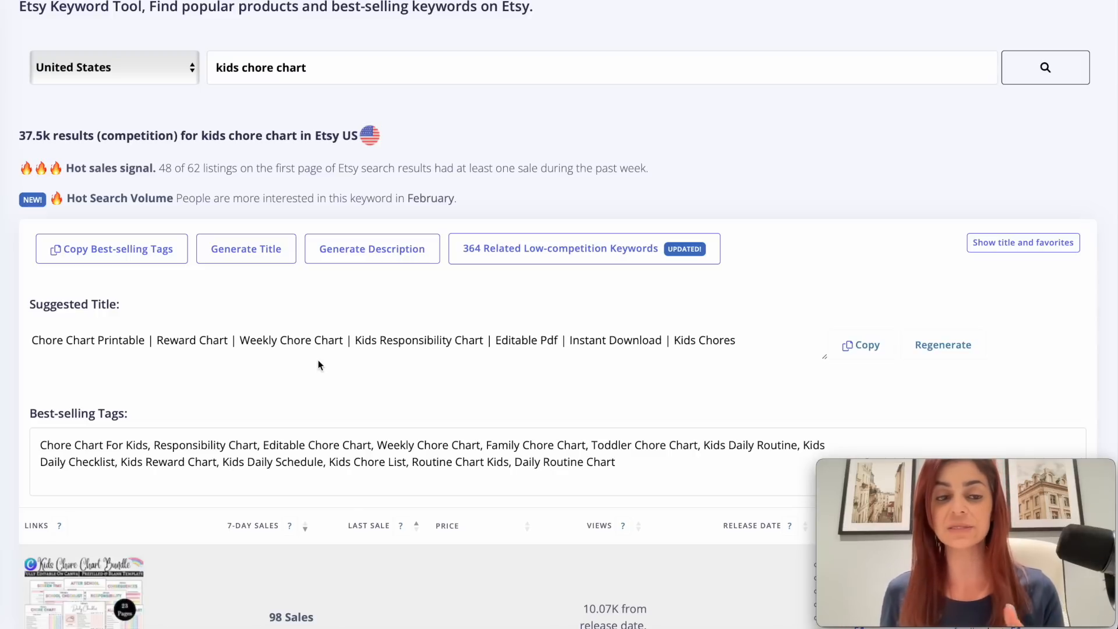
scroll(318, 365, down, 3)
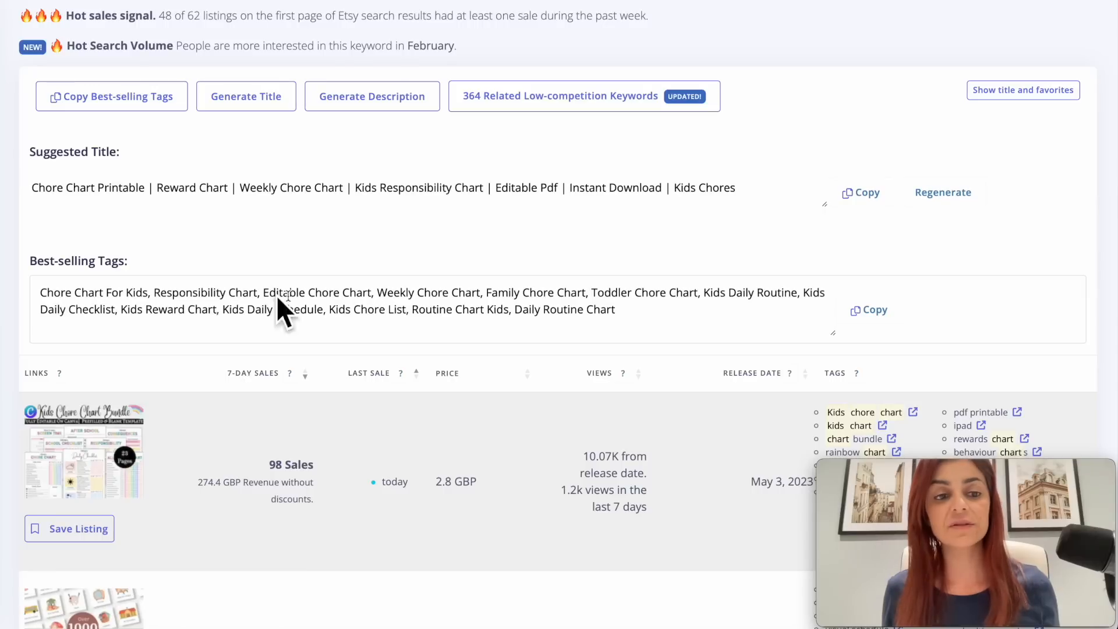
click(874, 310)
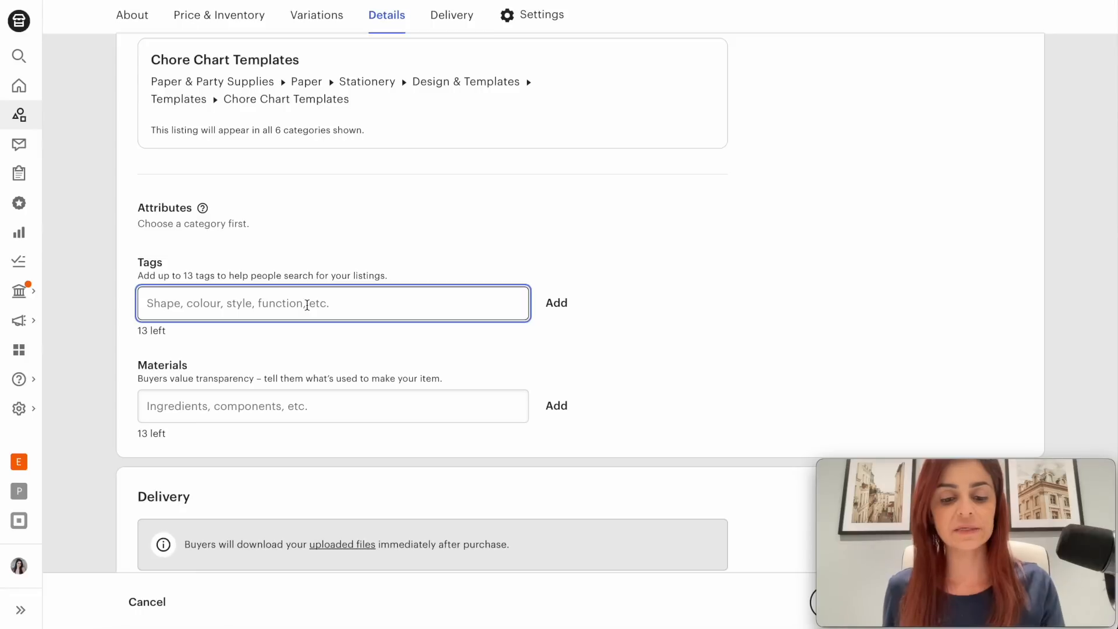
key(ctrl+v)
key(Return)
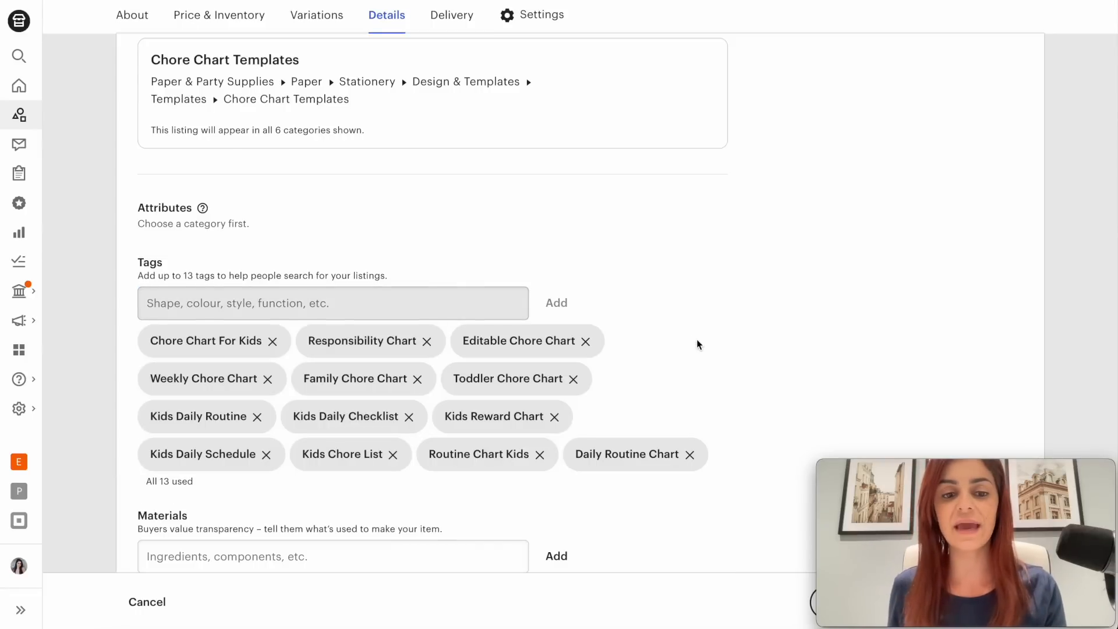
- Create a new shop section titled "Kids Chore Charts" for the listing
scroll(697, 344, down, 1)
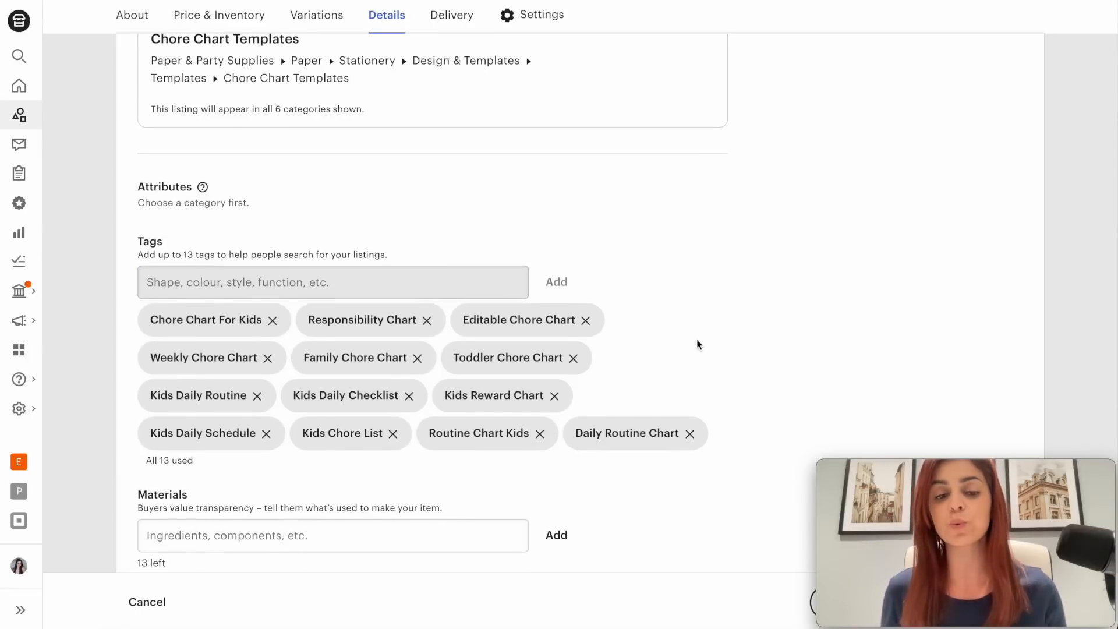
scroll(698, 344, down, 1)
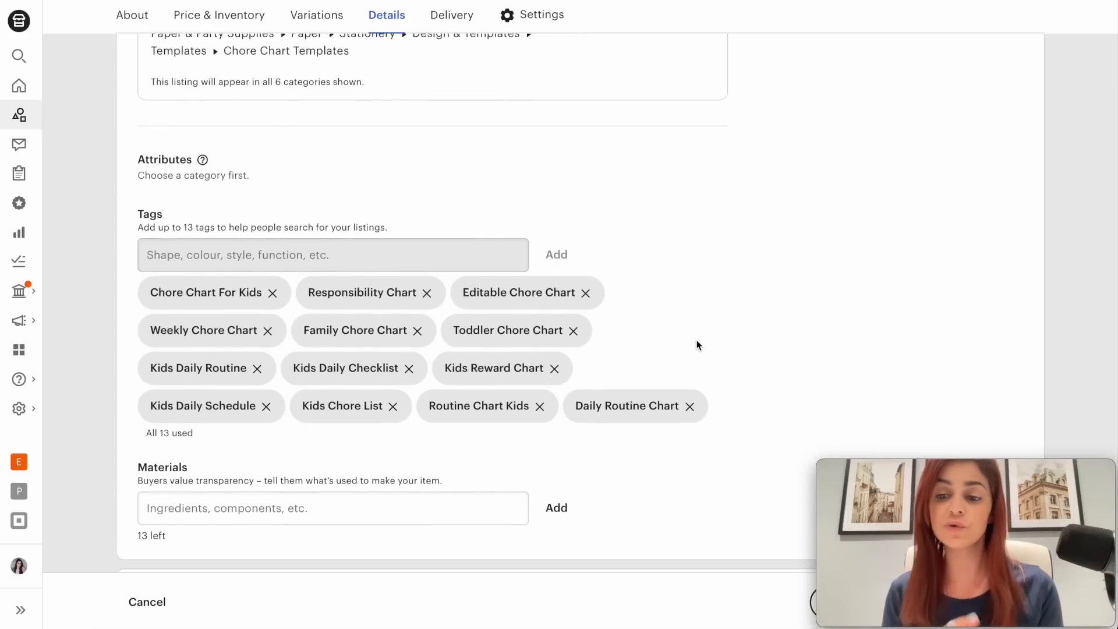
scroll(697, 345, down, 10)
click(319, 227)
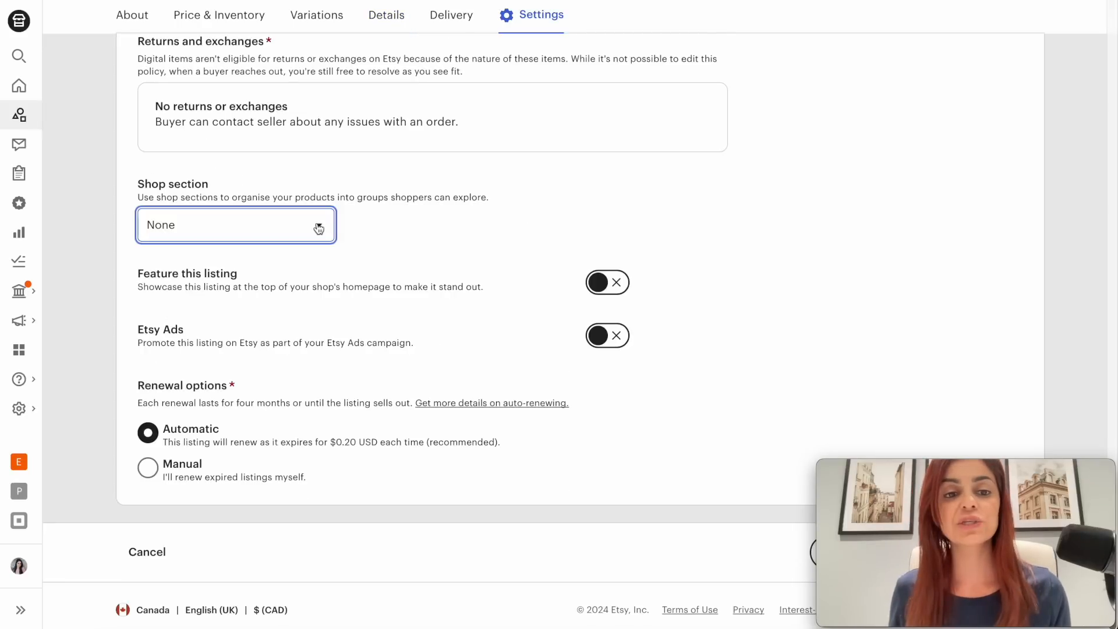
click(254, 579)
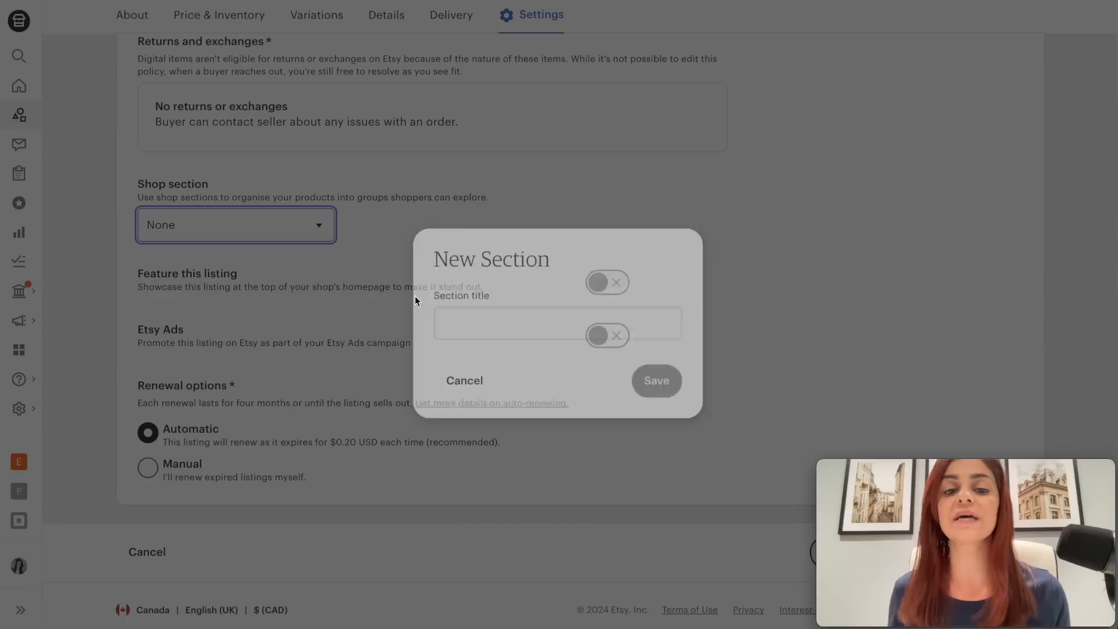
text(Ki)
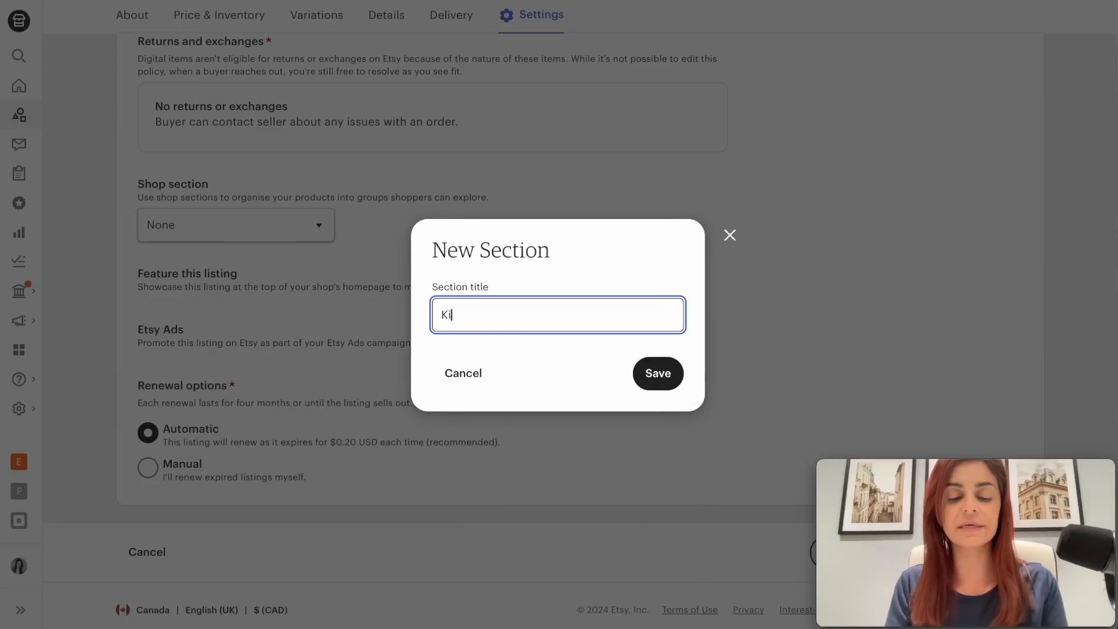
text(ds Chore Charts)
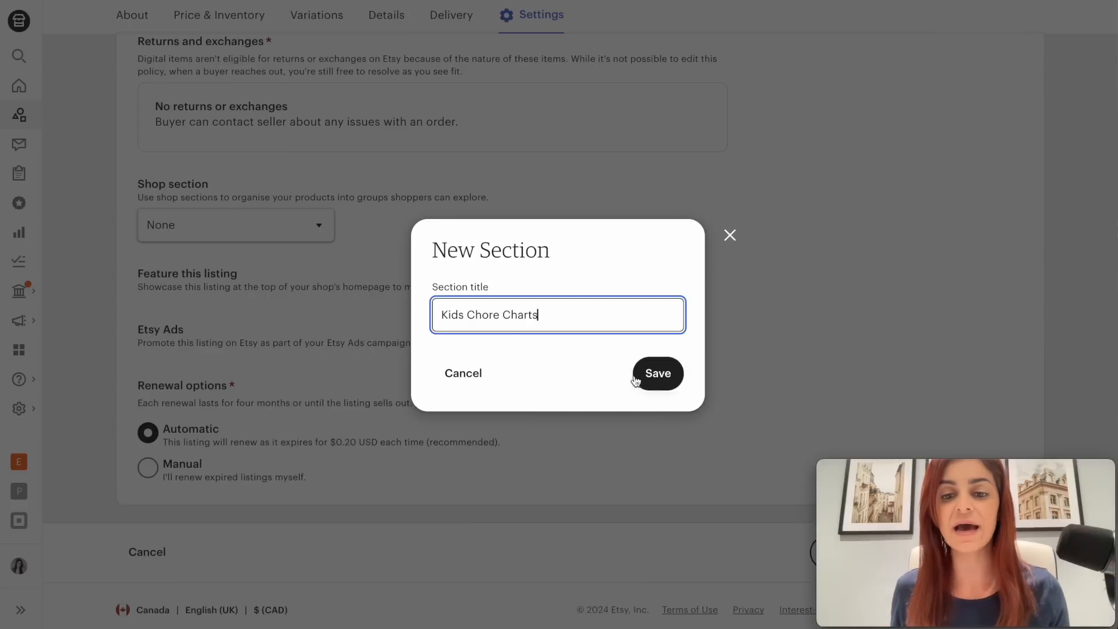
click(669, 378)
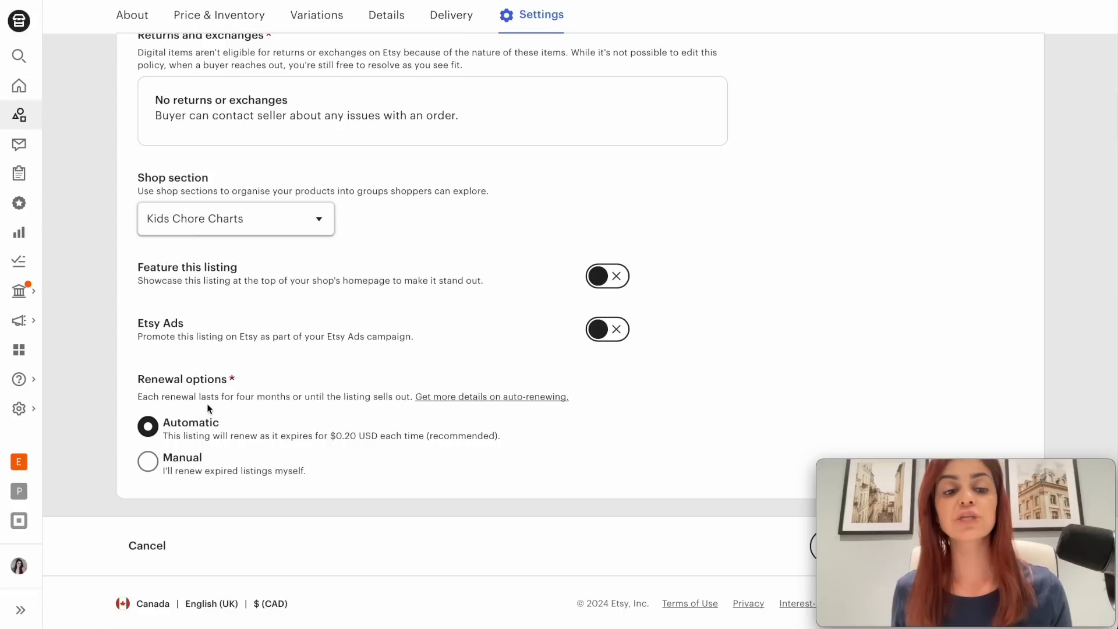
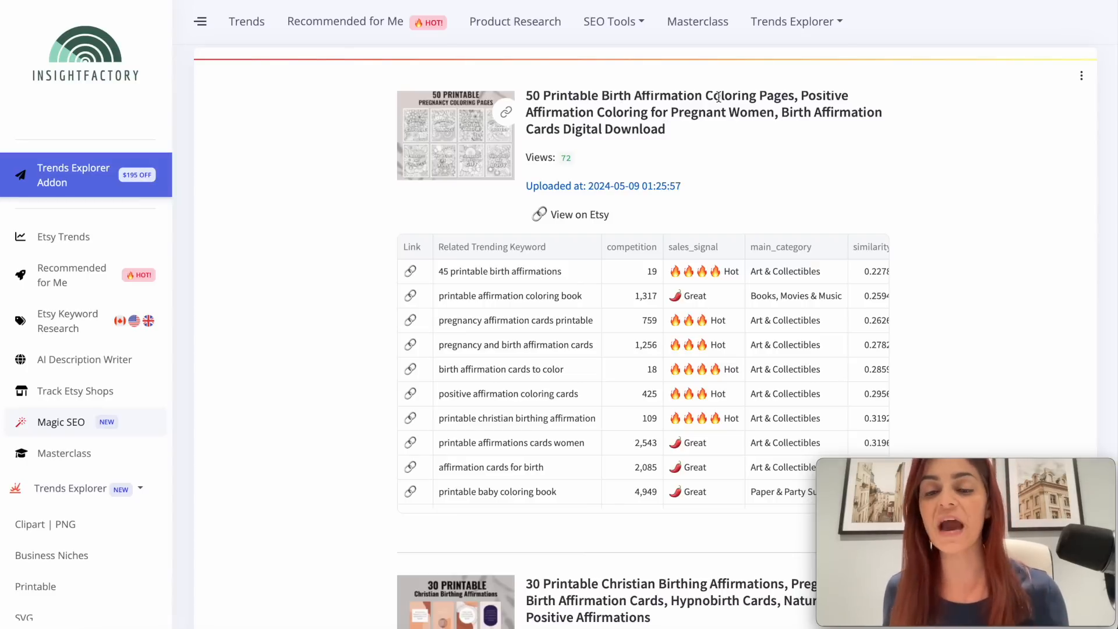
- In InsightFactory, examine the related trending keywords, competition and sales signals for the printable birth affirmation coloring pages listing
scroll(693, 186, down, 1)
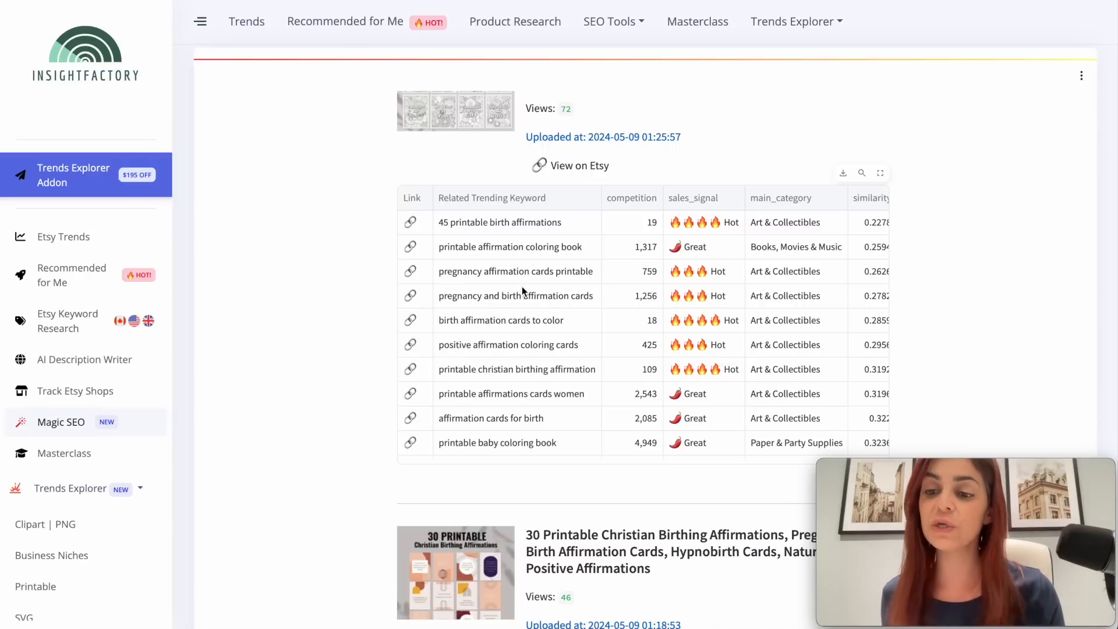
scroll(507, 315, down, 1)
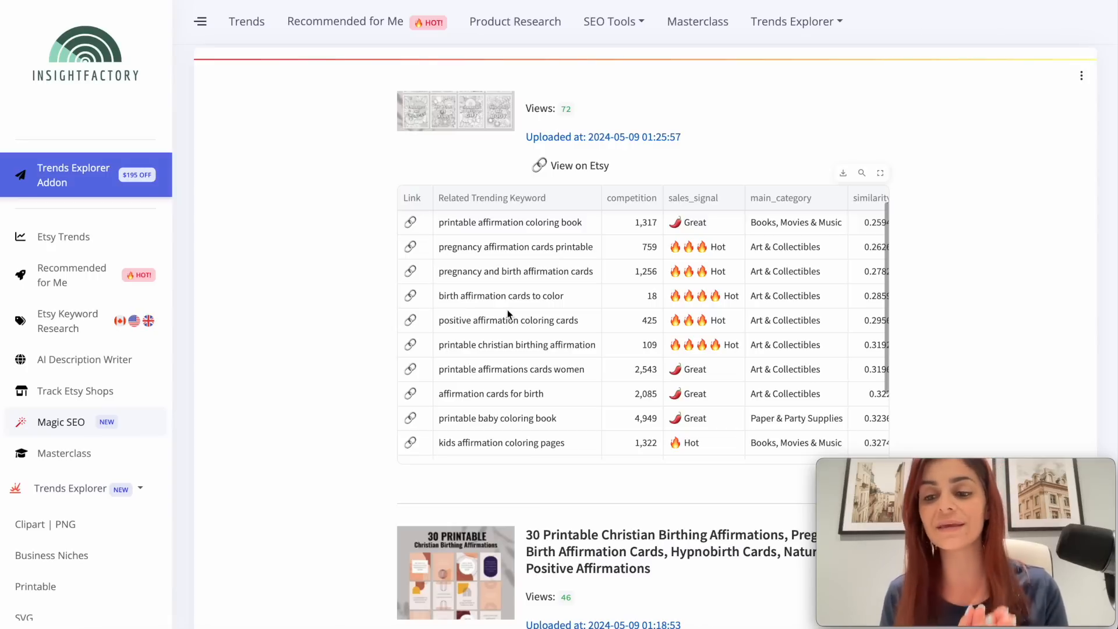
click(561, 347)
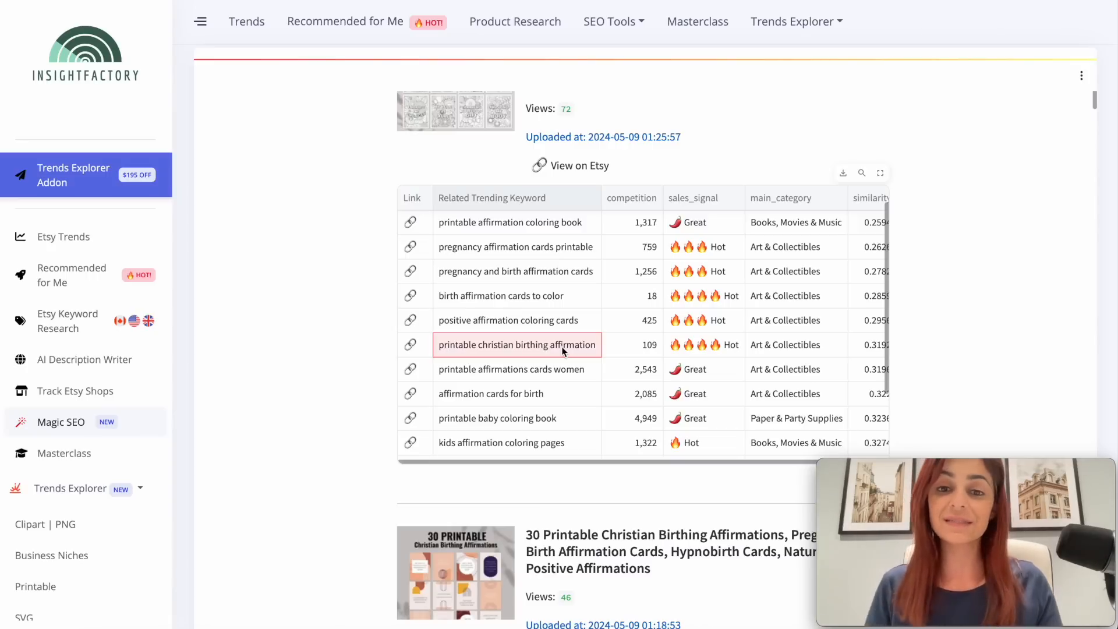
scroll(561, 347, up, 2)
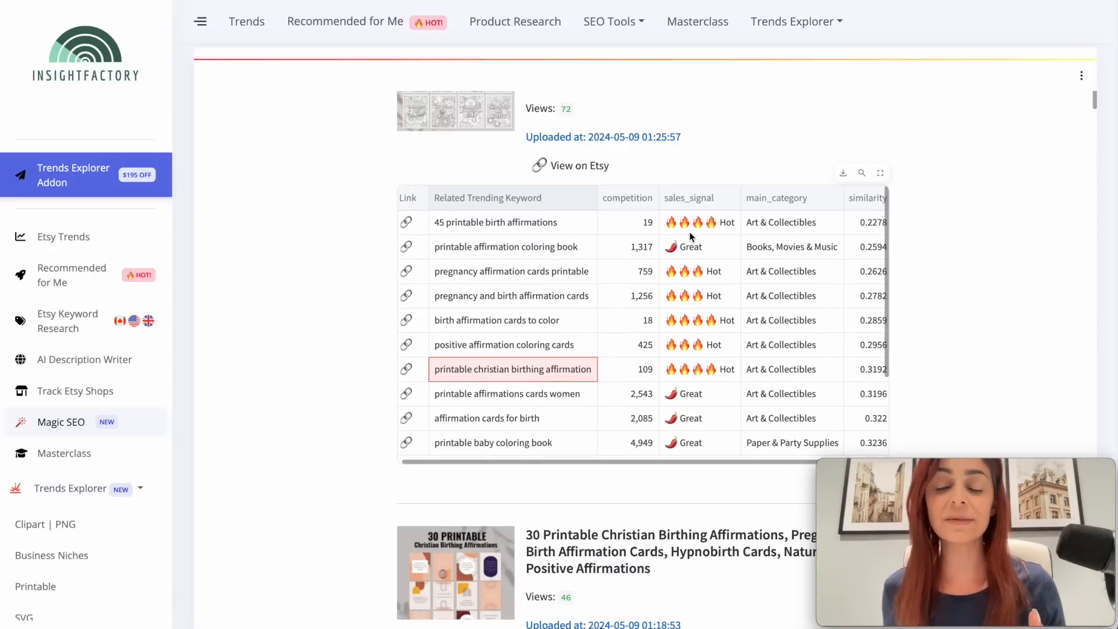
scroll(757, 178, up, 1)
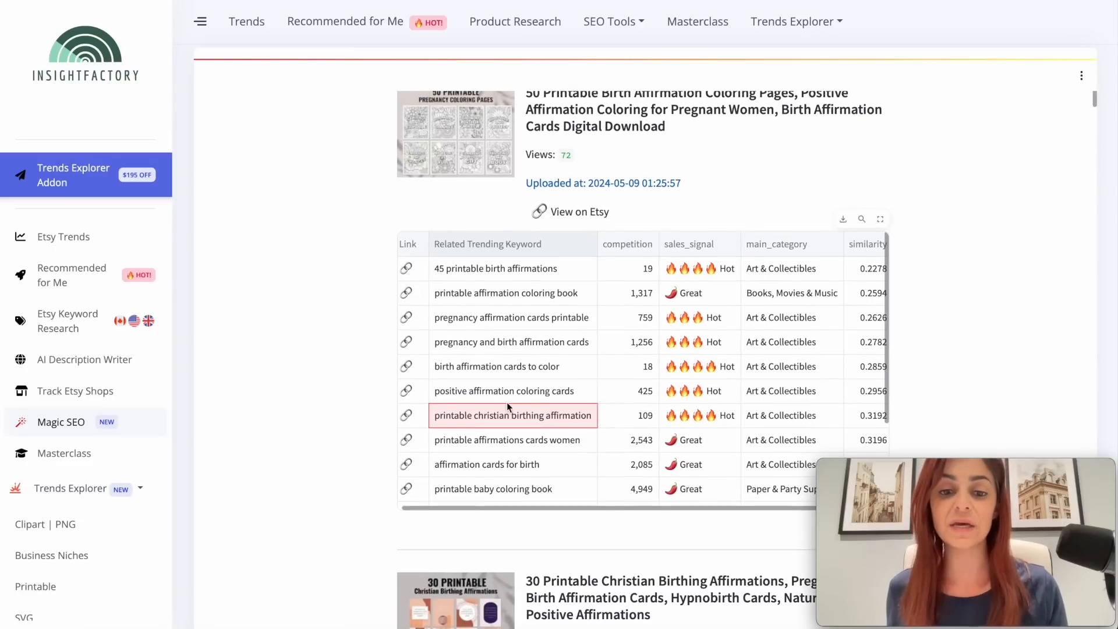
scroll(504, 407, down, 1)
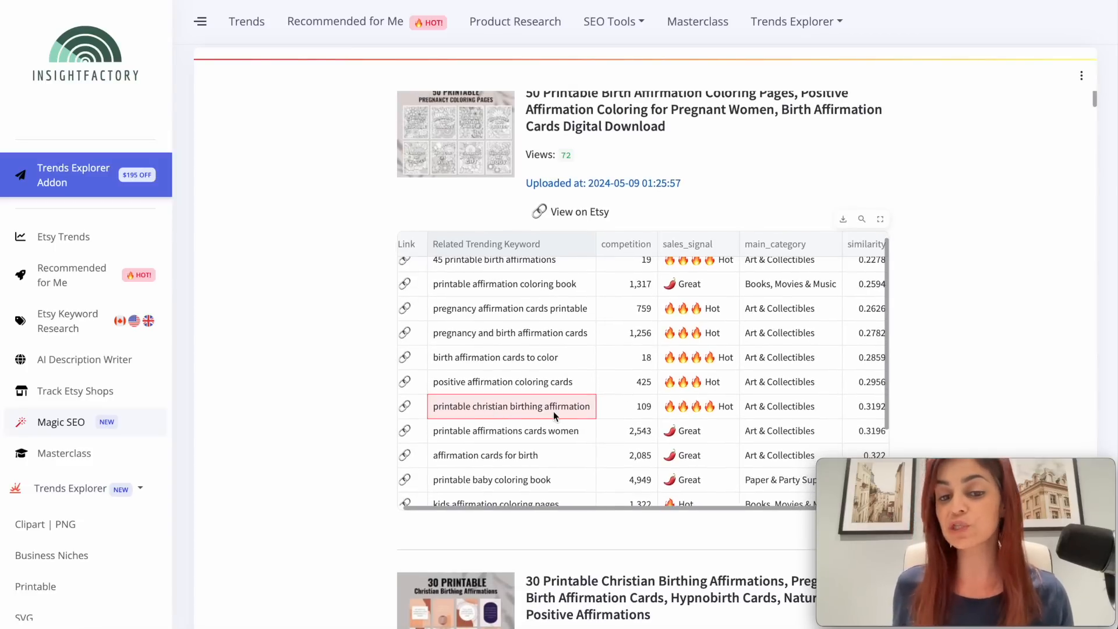
- Switch to the MinnyAppleDesign Etsy shop and review its shop sections, featured items and full product range
scroll(564, 411, down, 1)
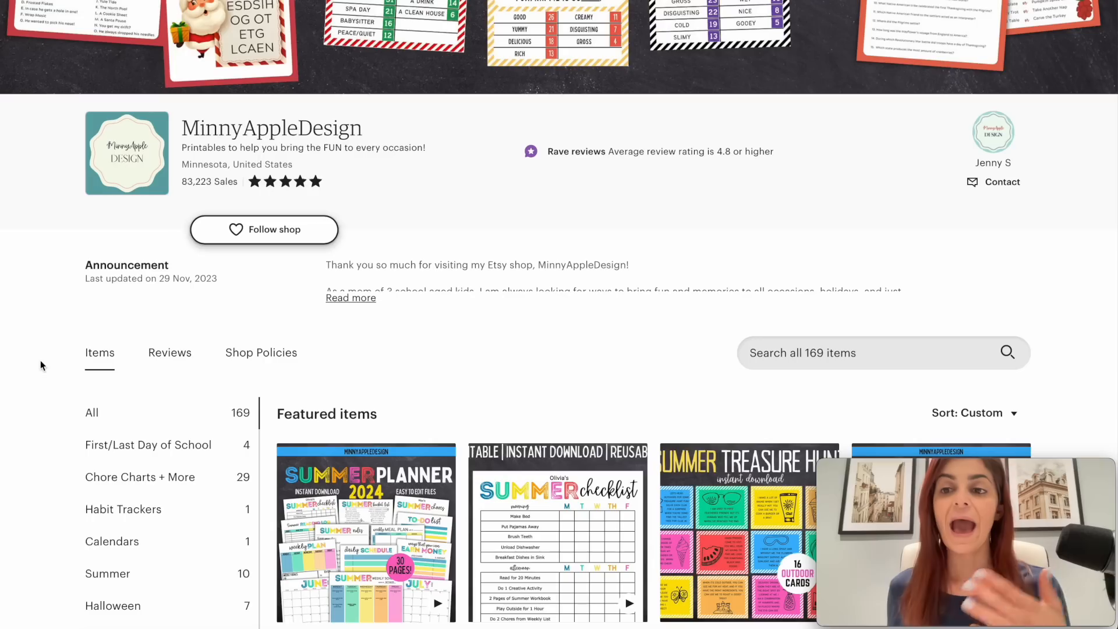
scroll(40, 359, down, 3)
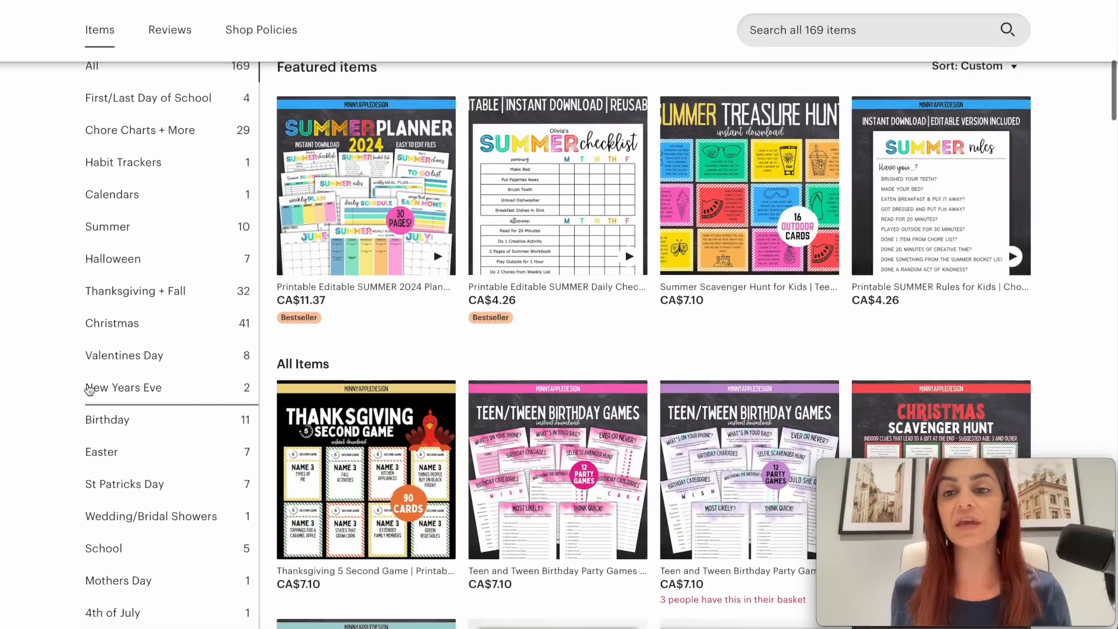
scroll(80, 432, down, 1)
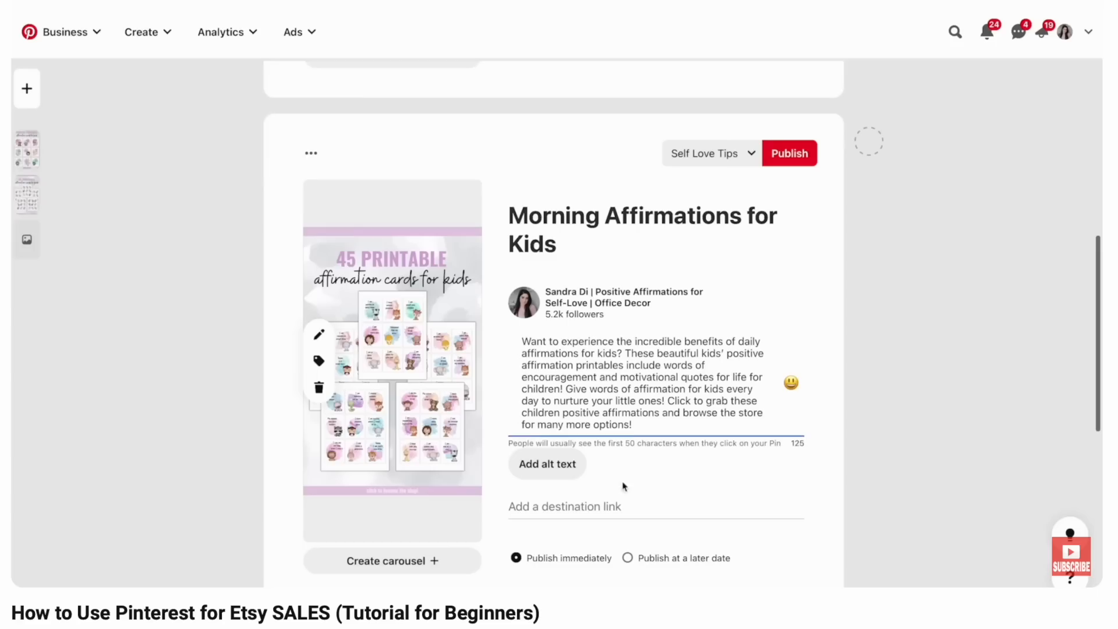
- In Pinterest, add the product link to the second and third pins and title the third pin "Kids Positive Affirmations Printables"
key(ctrl+v)
scroll(993, 456, down, 6)
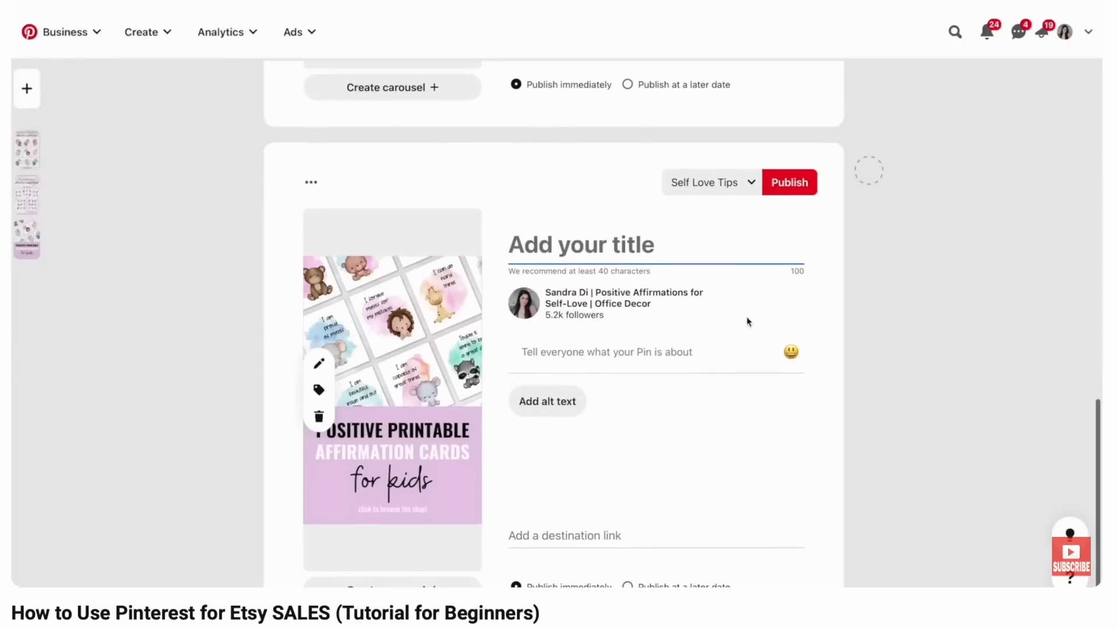
key(ctrl+v)
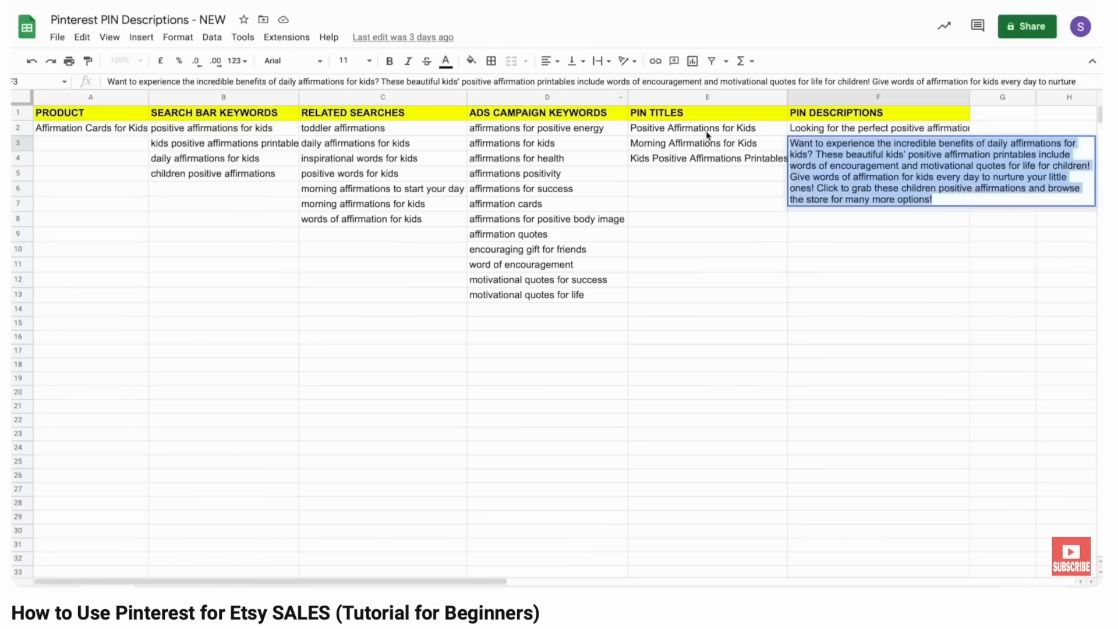
click(692, 157)
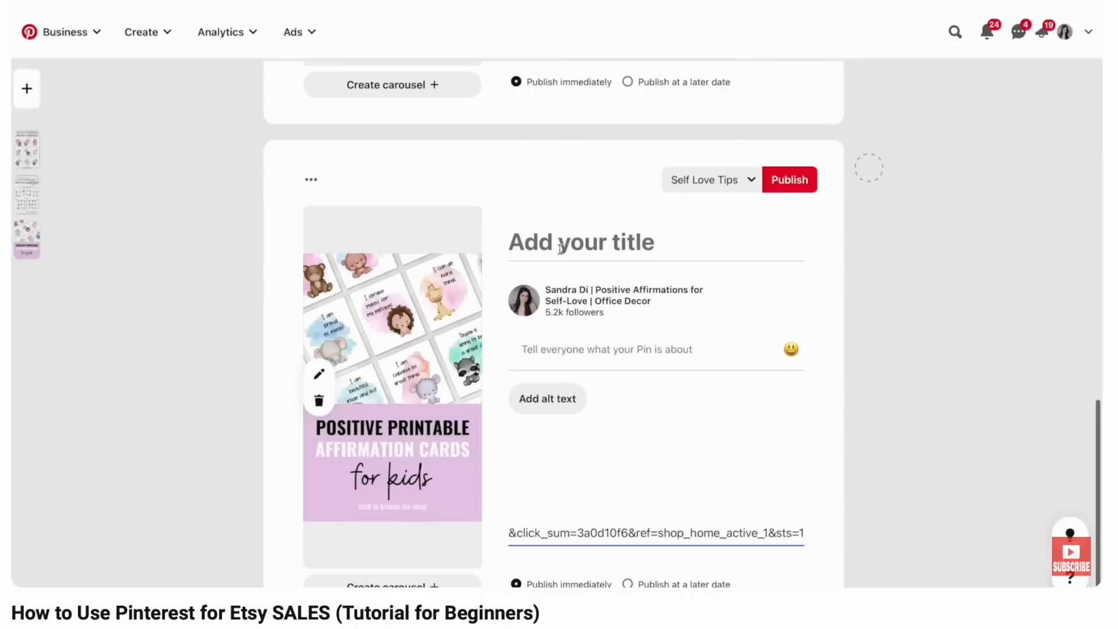
text(Kids Positive Affirmations Printables)
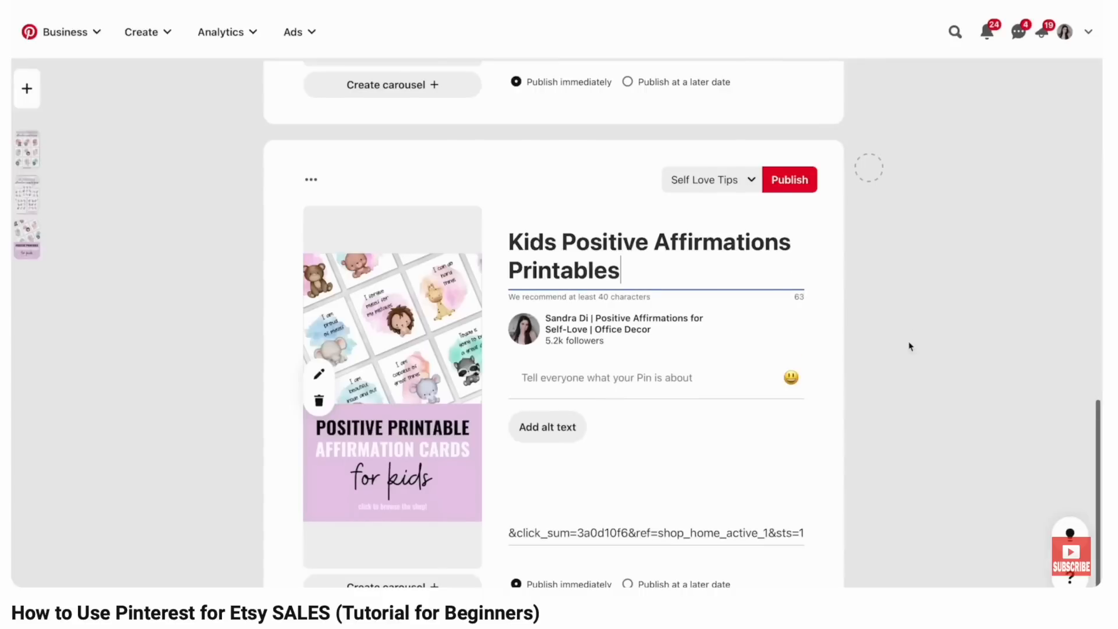
scroll(913, 322, down, 1)
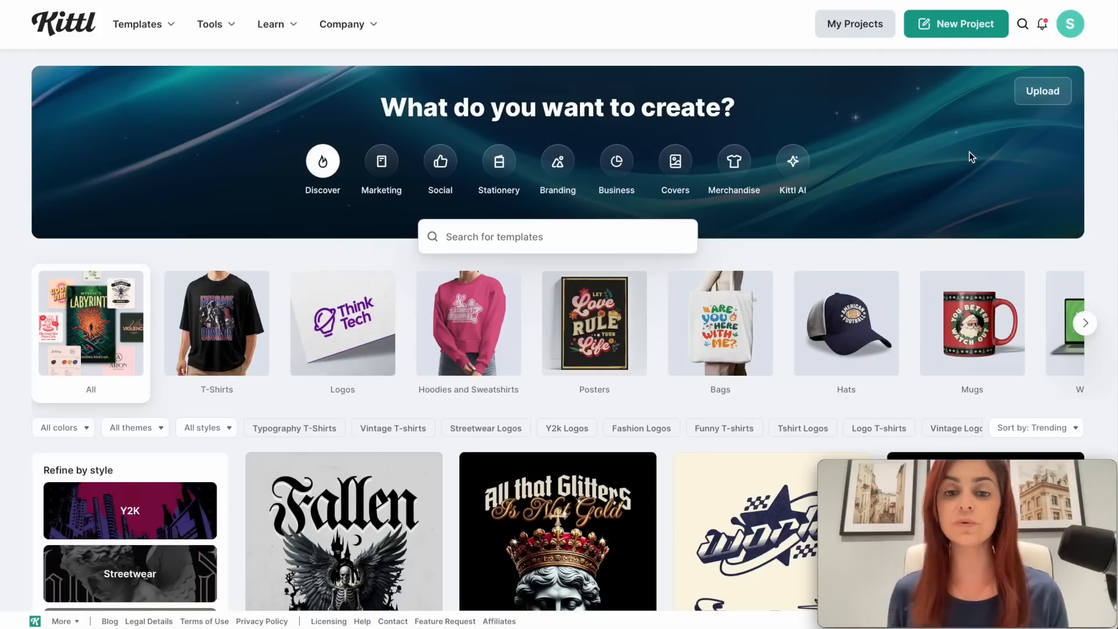
- Switch to Kittl and search the template library for "pinterest"
click(523, 235)
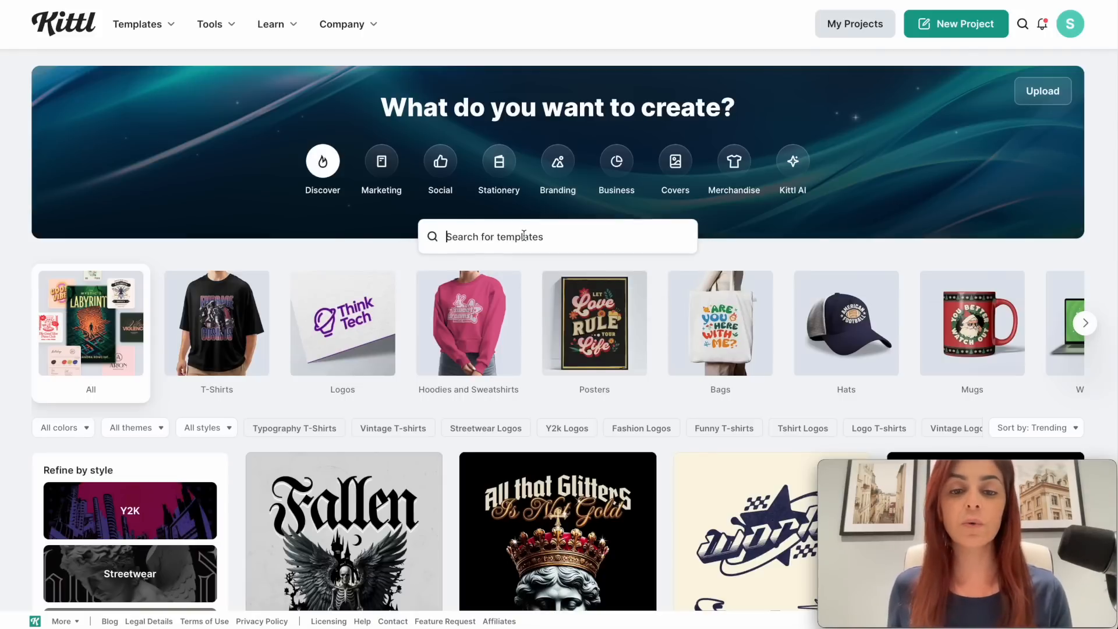
text(pinterest)
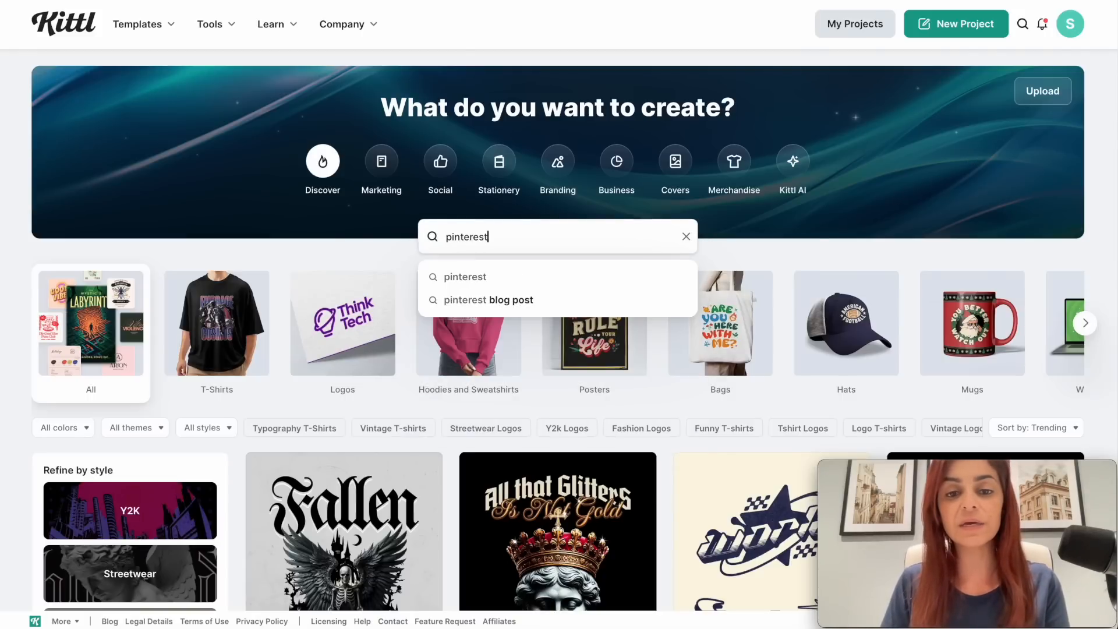
key(Return)
- Browse the Pinterest template results, comparing the single-pin and carousel ad designs for product promotion
scroll(1098, 257, down, 3)
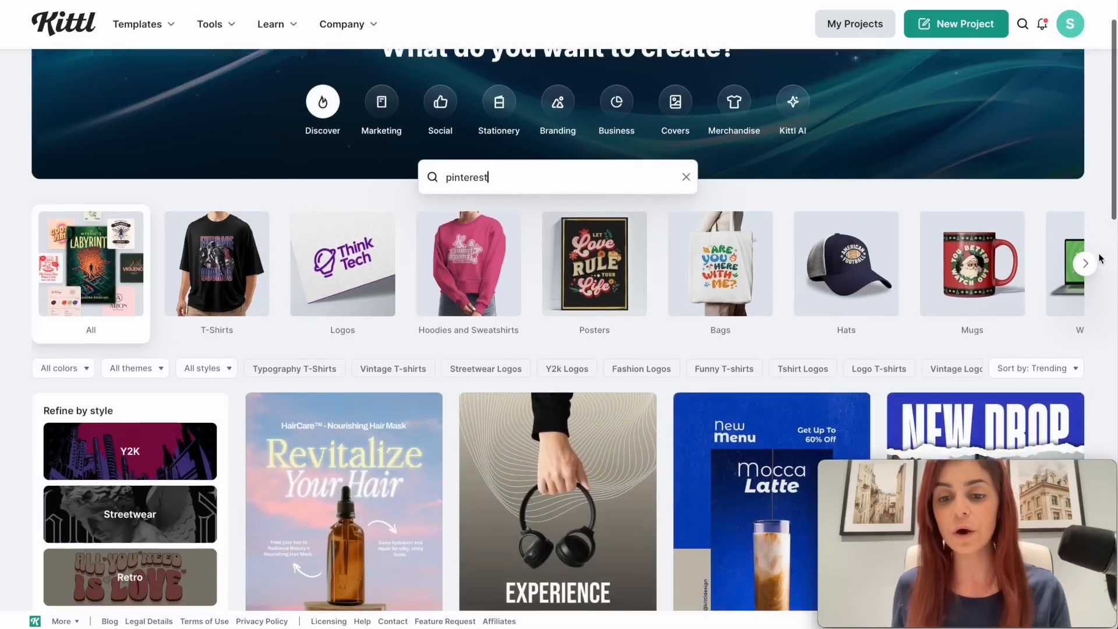
scroll(1097, 257, down, 5)
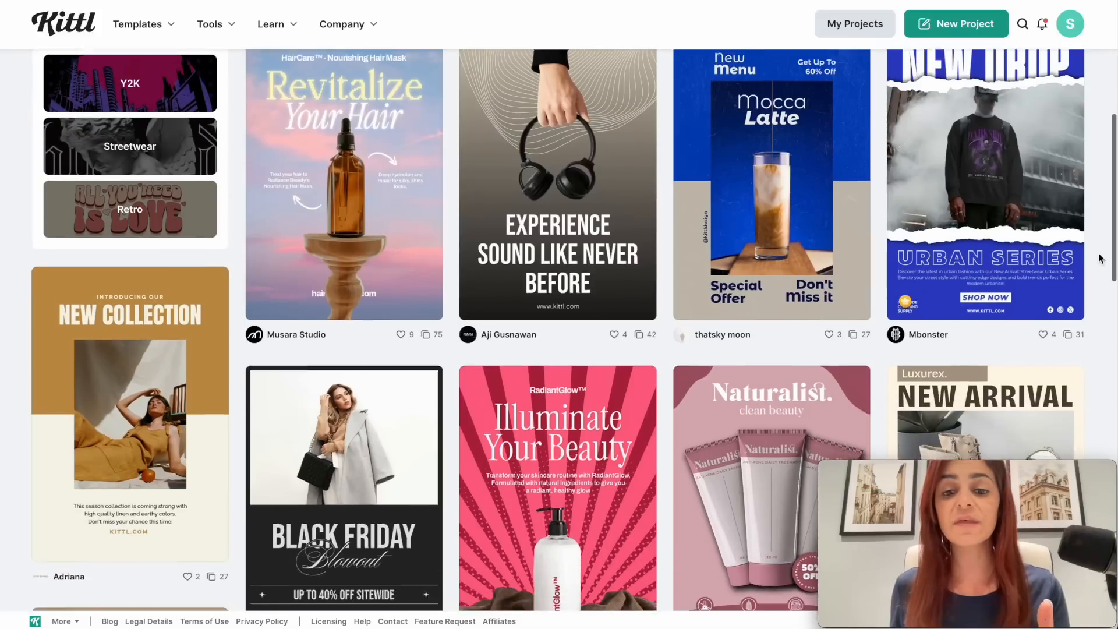
scroll(1097, 257, down, 4)
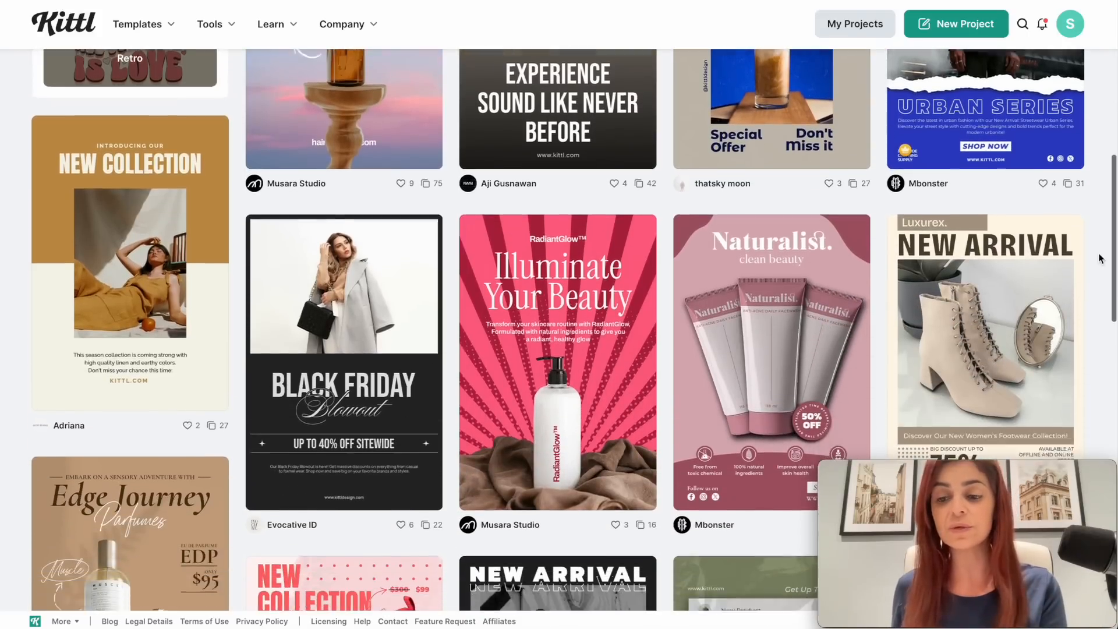
scroll(1099, 258, down, 2)
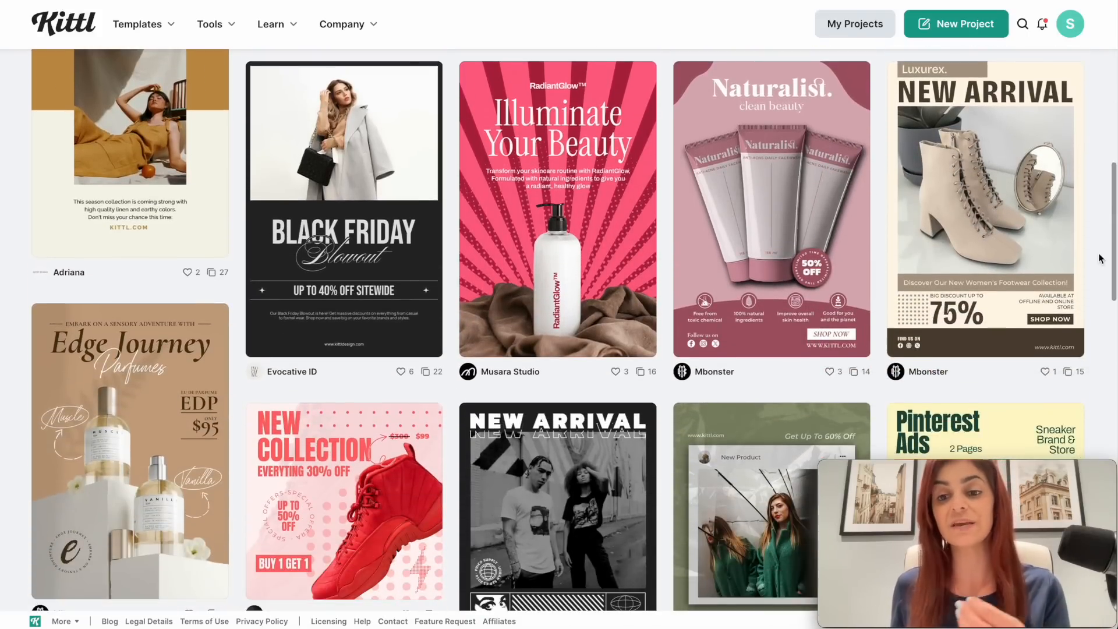
scroll(1100, 258, down, 4)
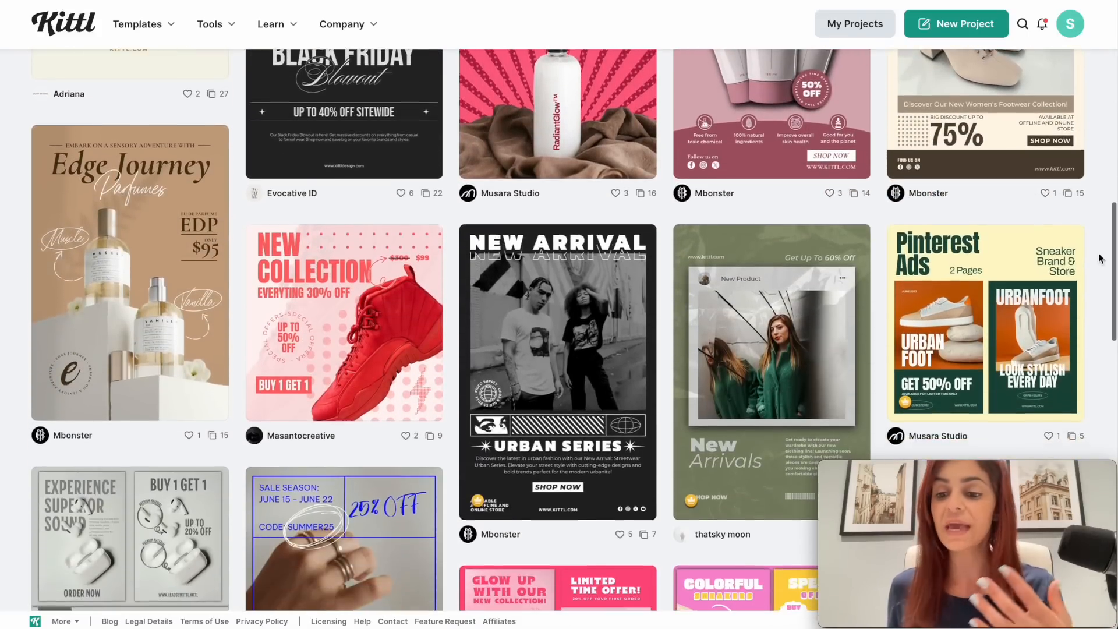
scroll(1100, 258, down, 2)
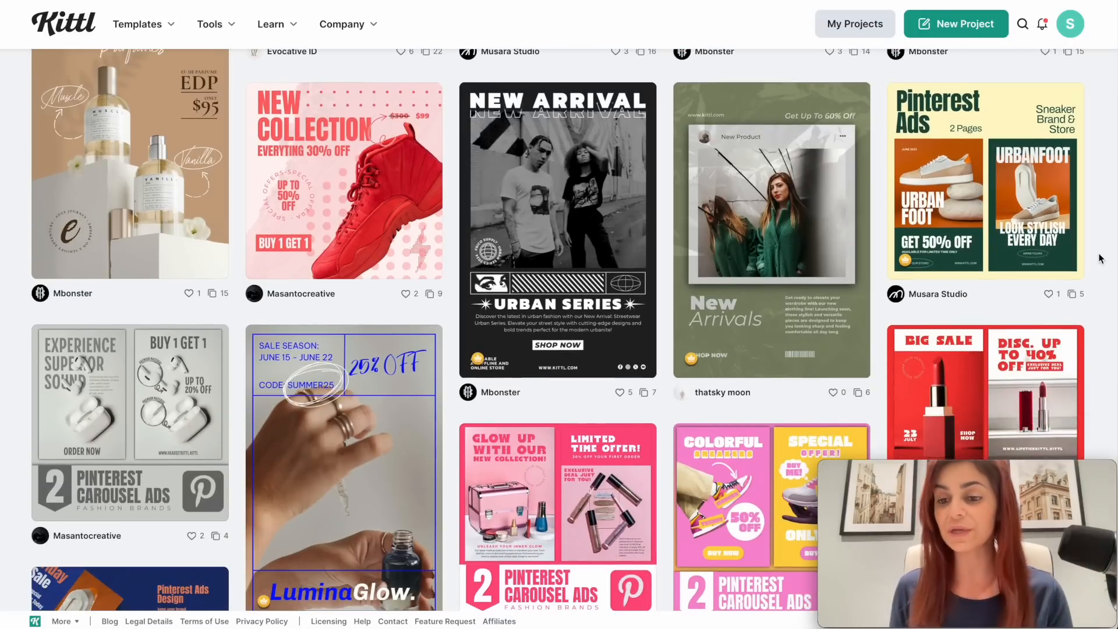
scroll(1100, 258, down, 3)
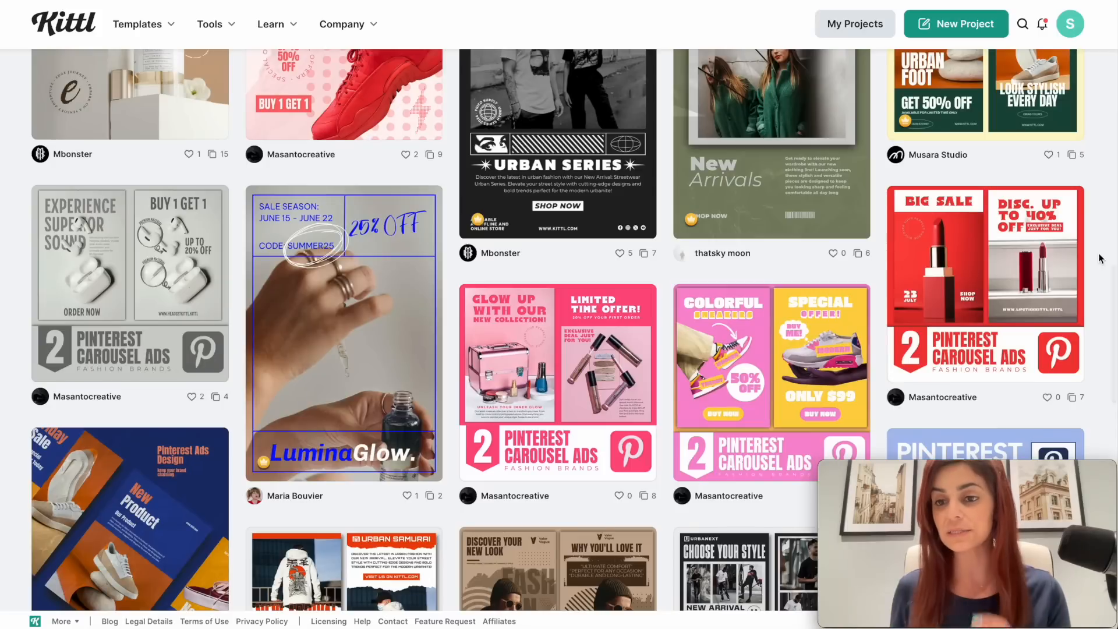
scroll(1100, 258, down, 3)
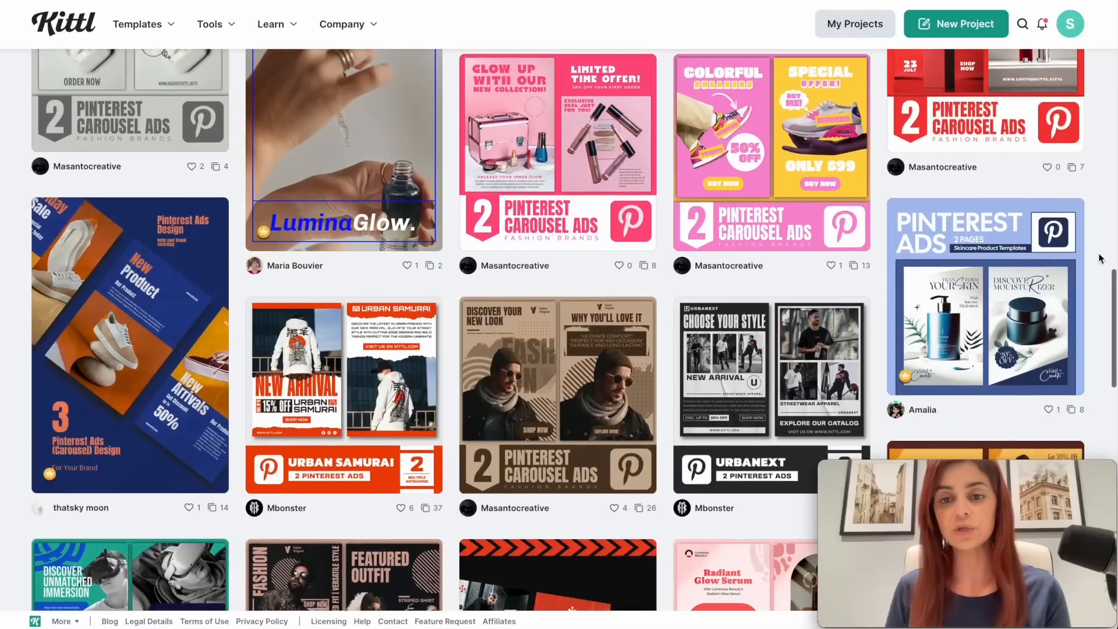
scroll(1100, 258, down, 1)
scroll(1100, 258, down, 1)
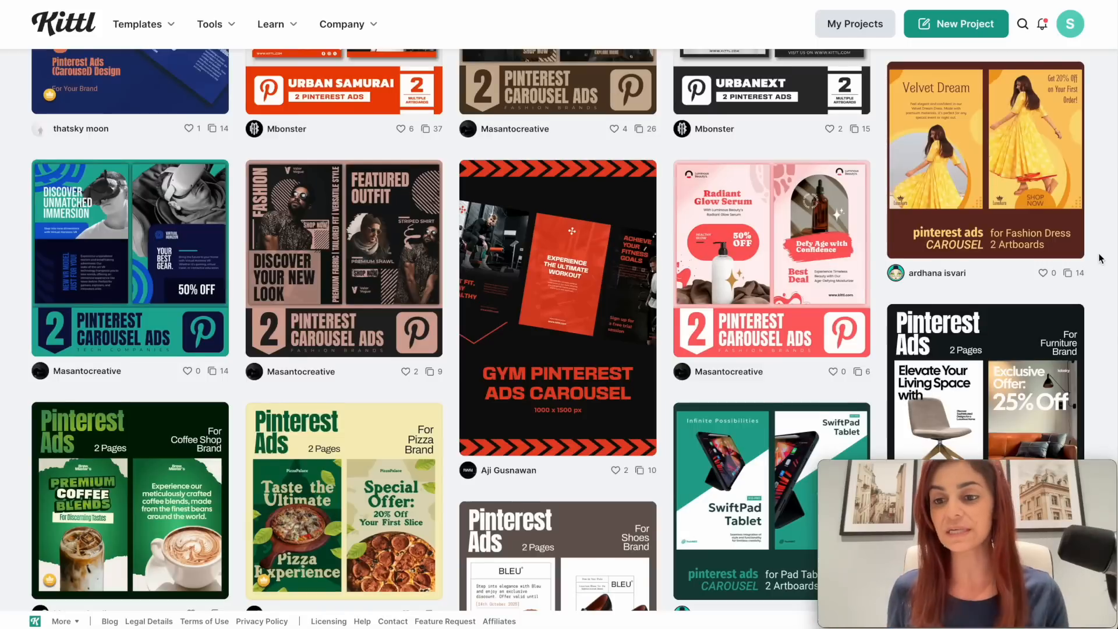
- Open the blue "Mocca Latte" Pinterest Ads (Carousel) template for editing
scroll(1100, 258, down, 5)
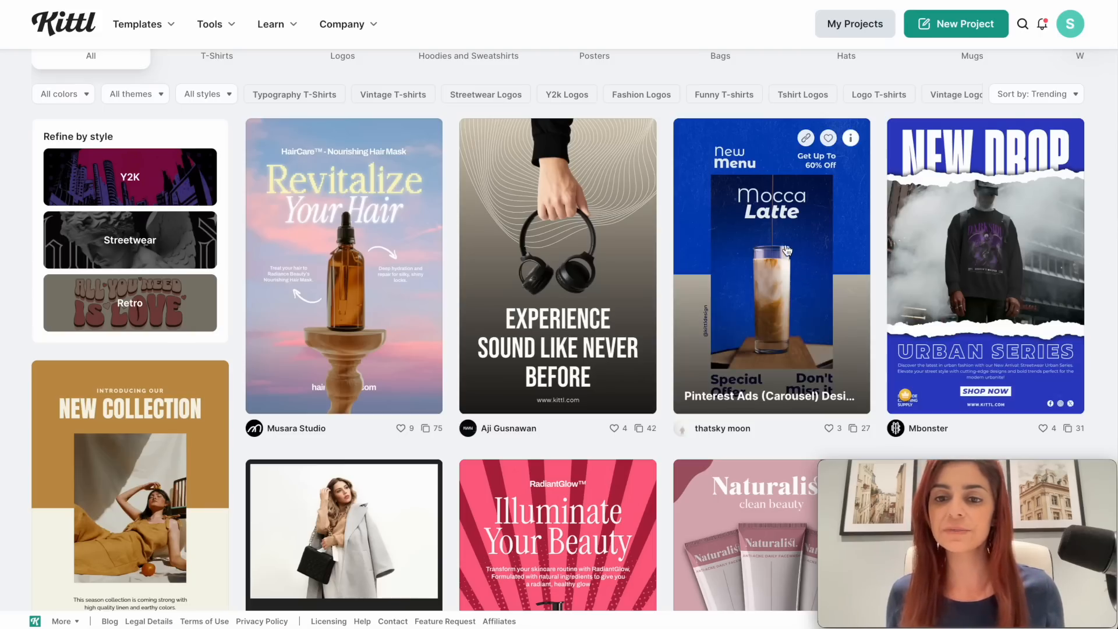
click(785, 245)
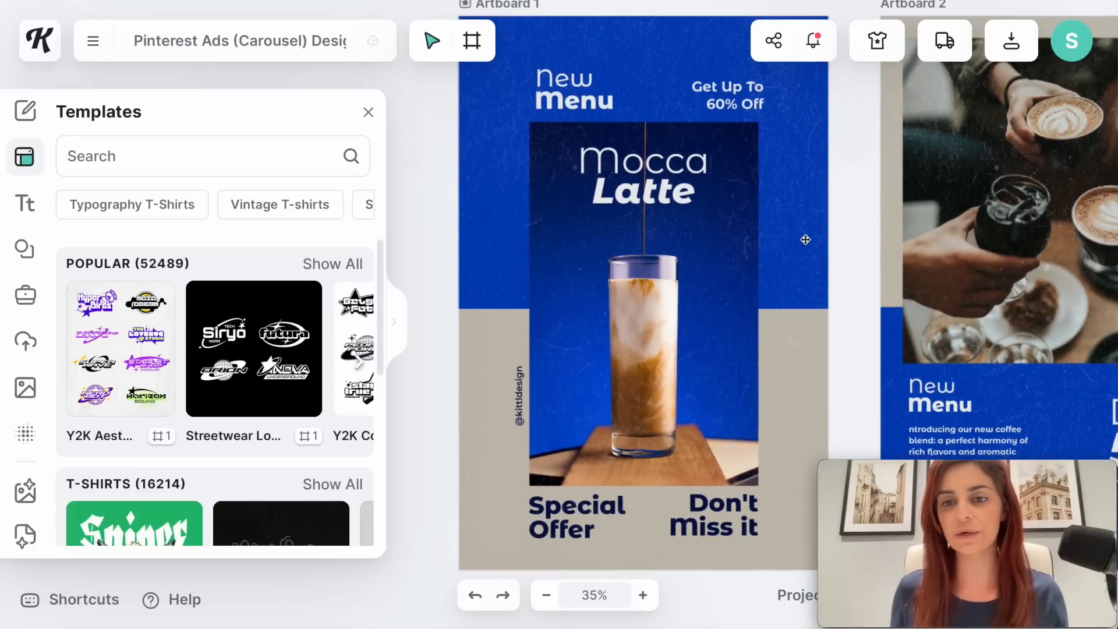
right_click(770, 221)
click(431, 181)
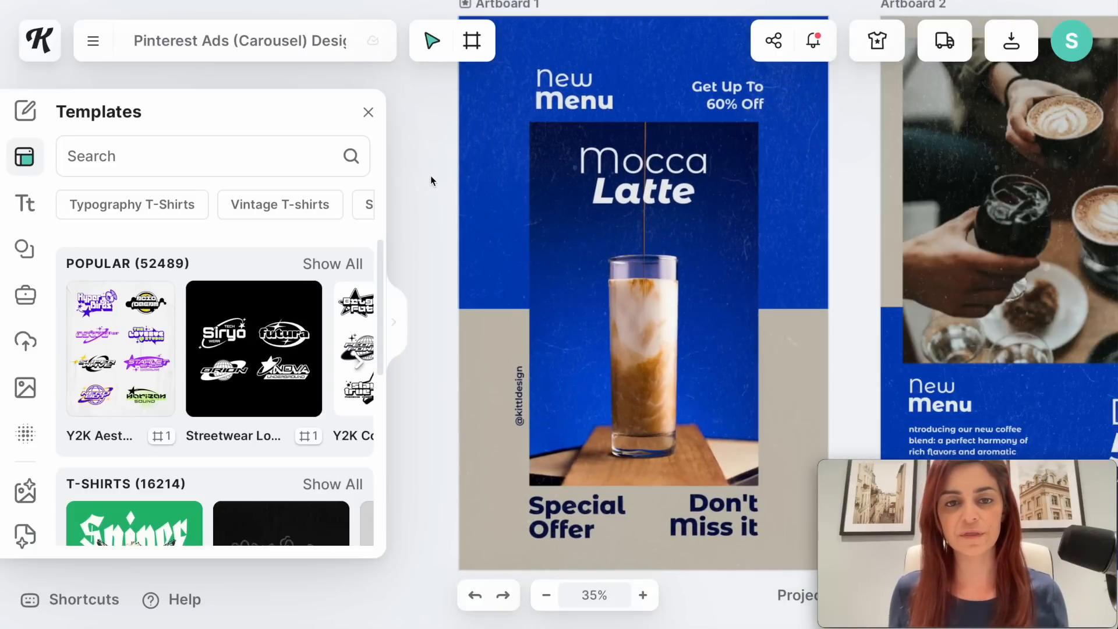
- Delete the masked latte glass photo from Artboard 1
click(624, 192)
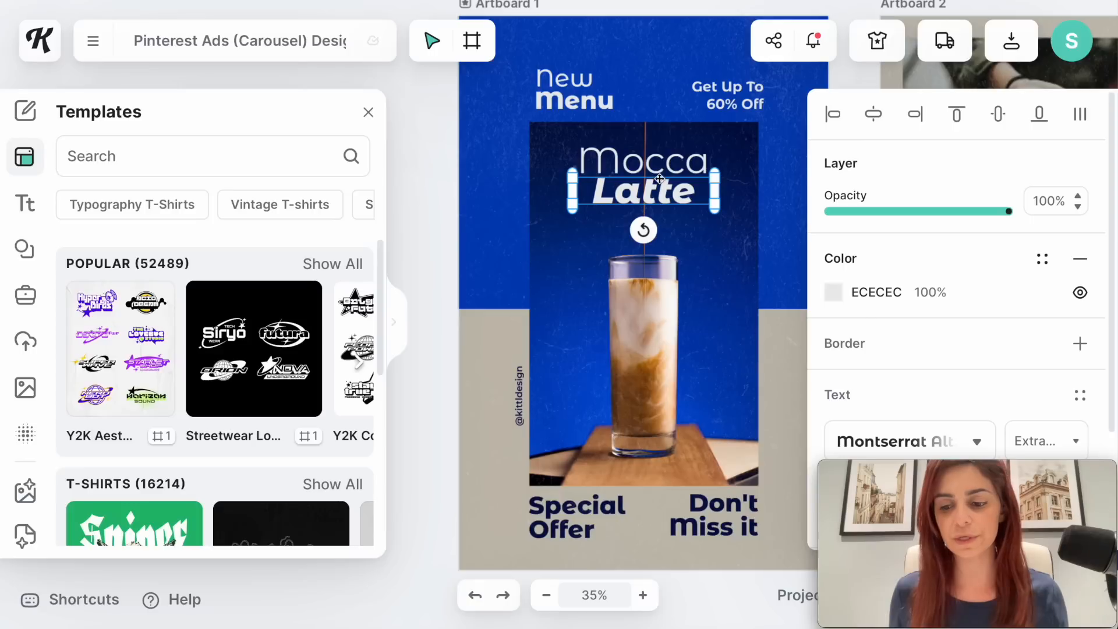
click(728, 273)
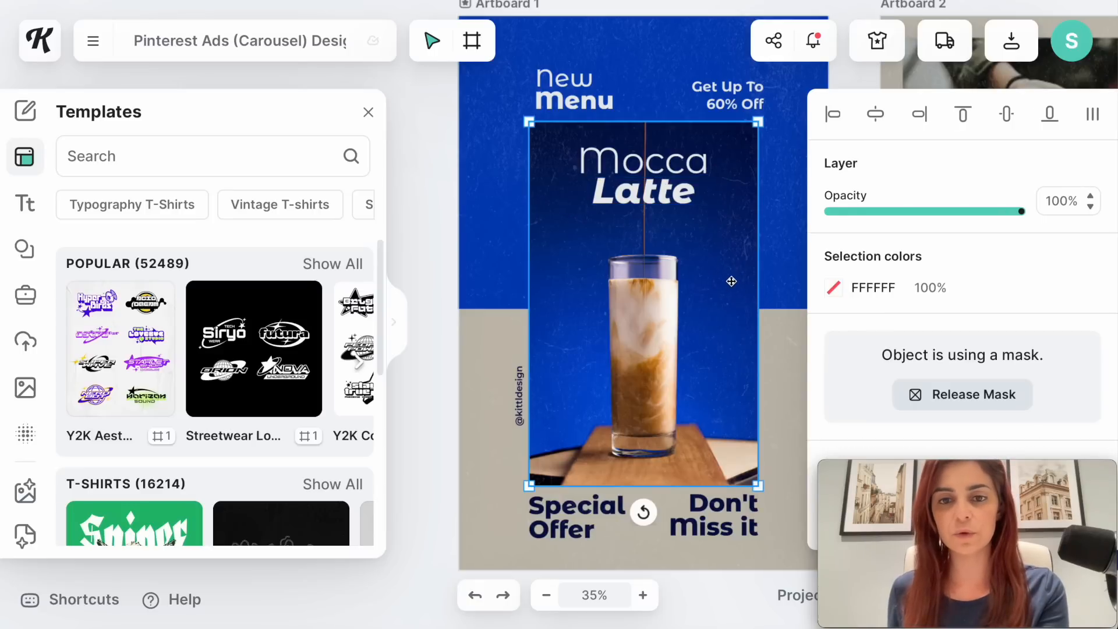
key(Delete)
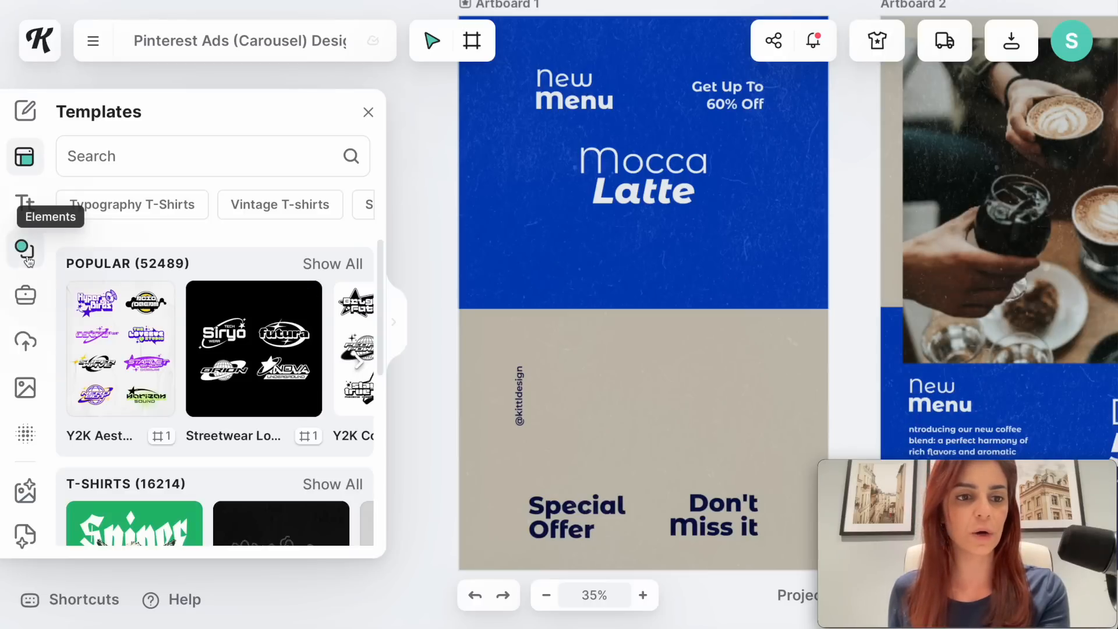
- Insert the uploaded reward chart mockup with the pen onto Artboard 1
click(29, 345)
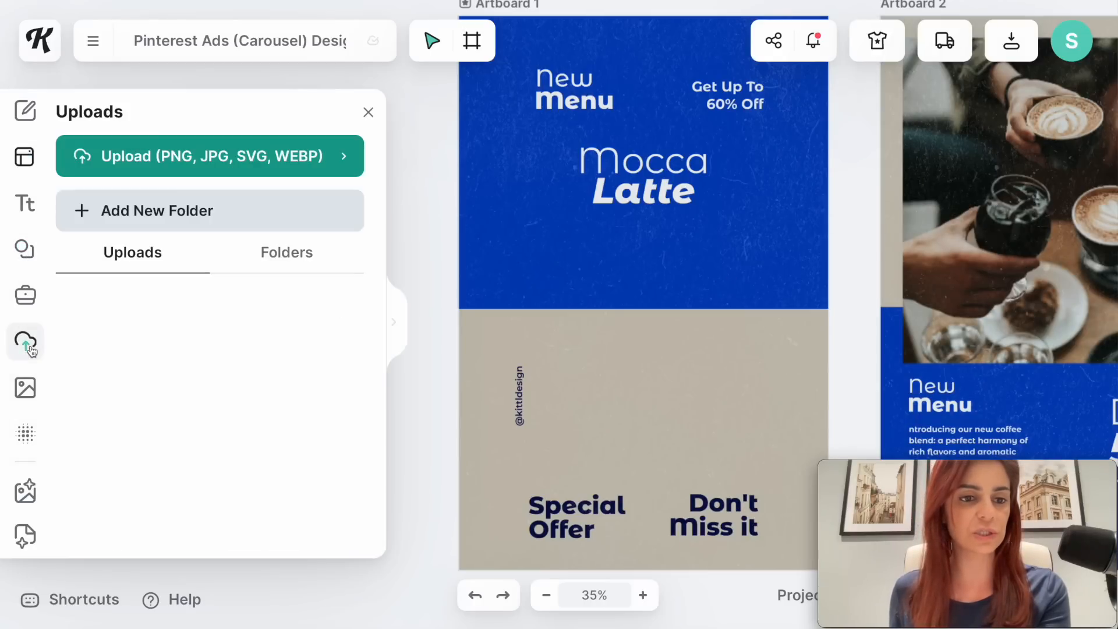
scroll(257, 392, down, 5)
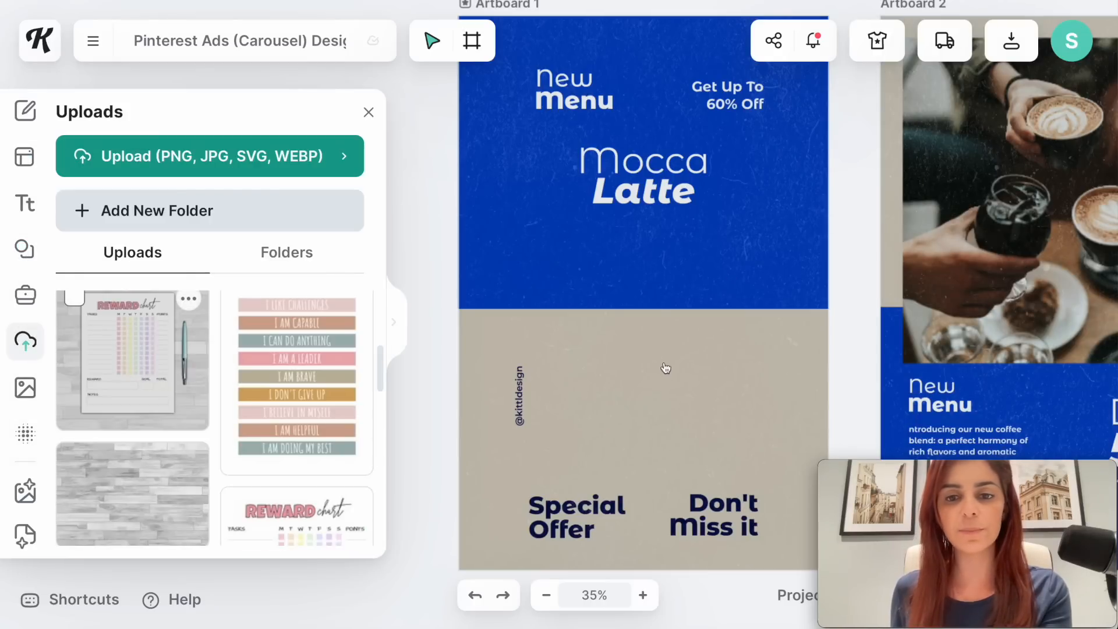
drag(609, 308, 702, 289)
drag(698, 275, 697, 275)
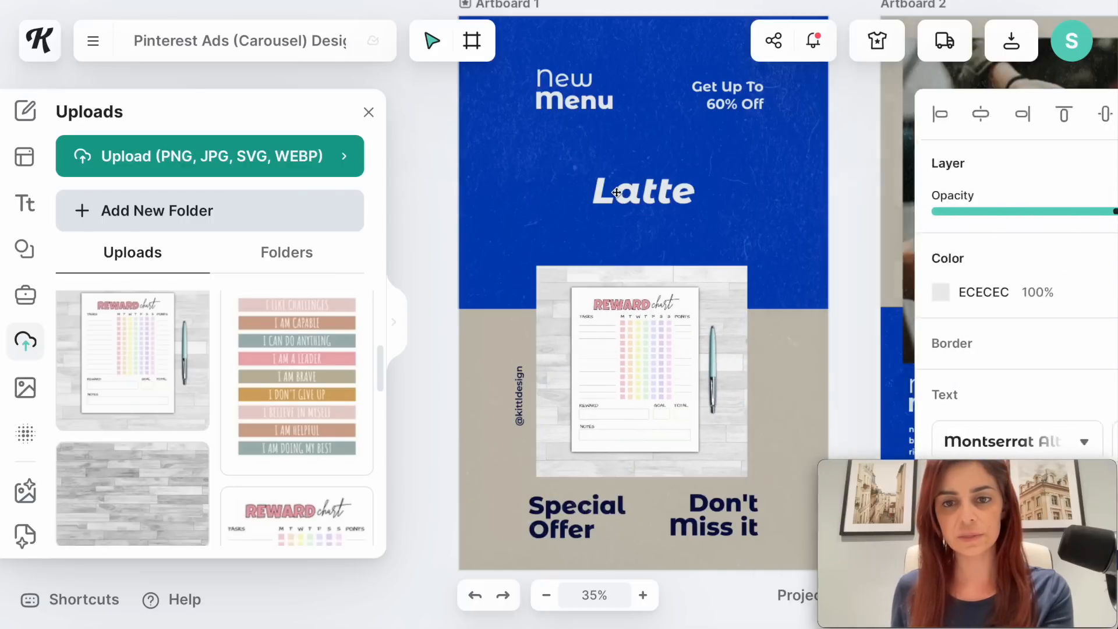
- Remove the "Mocca Latte" title text, and enlarge and reposition the reward chart mockup in the middle of the artboard
key(Delete)
drag(638, 384, 634, 298)
drag(743, 180, 791, 132)
drag(694, 219, 691, 254)
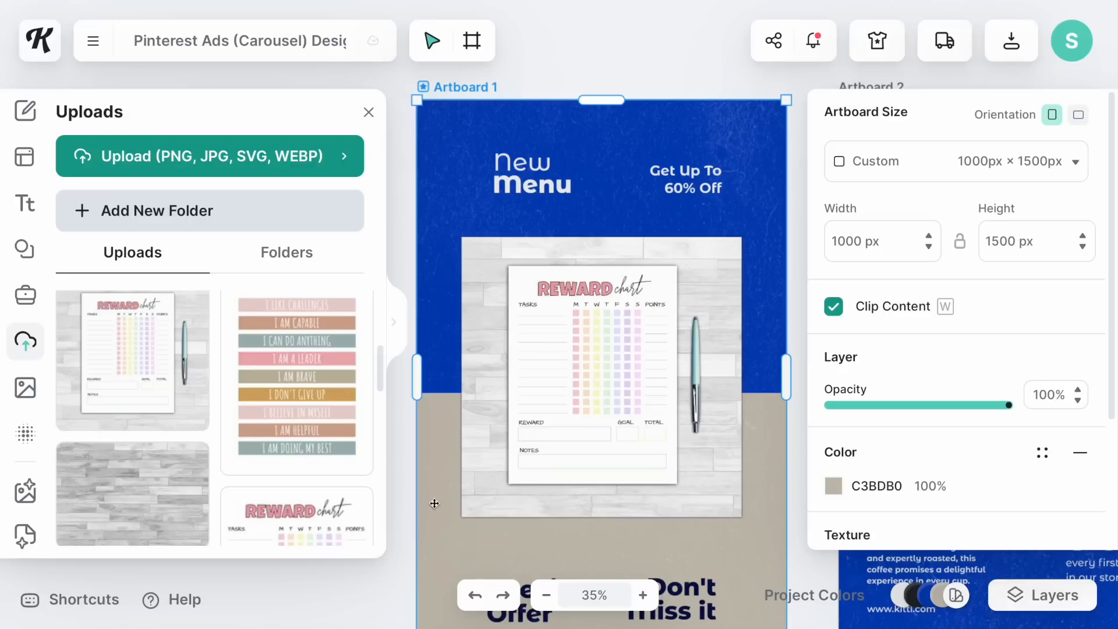
- Recolor the beige artboard background with a light grey sampled from the mockup's wood planks
click(833, 486)
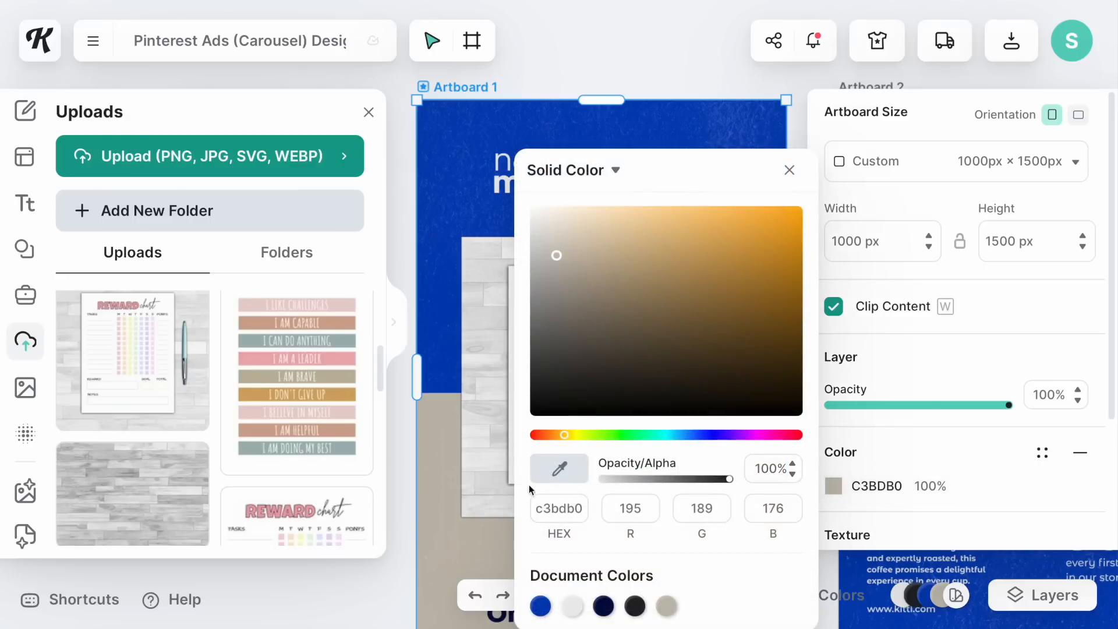
click(553, 474)
scroll(495, 353, down, 2)
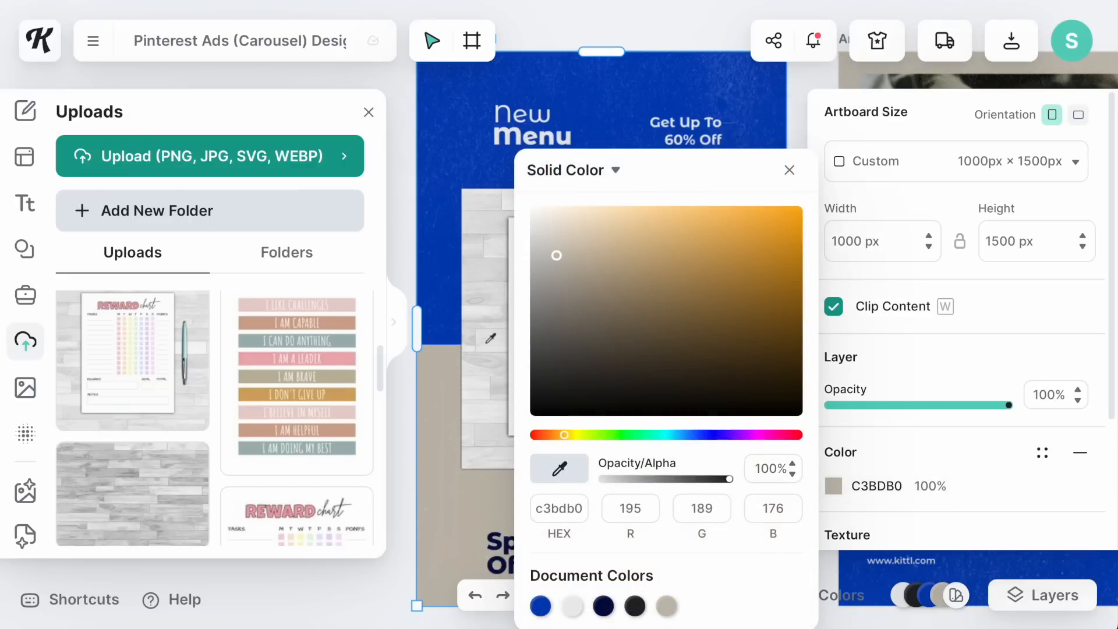
click(499, 341)
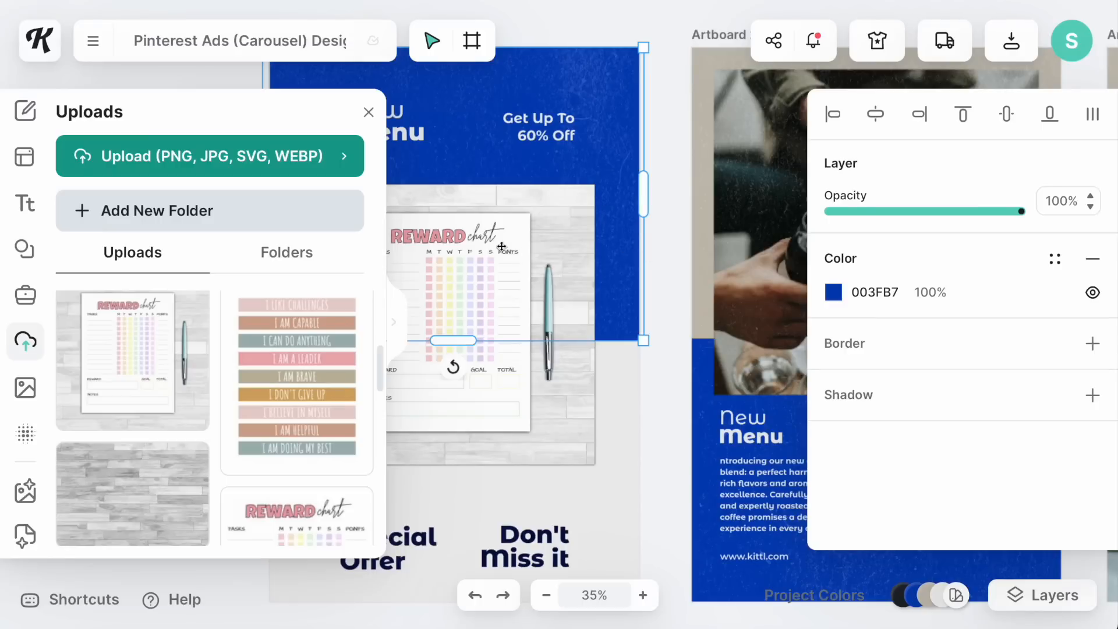
- Recolor the blue upper block with the pink sampled from the mockup's "REWARD" lettering
scroll(454, 237, up, 5)
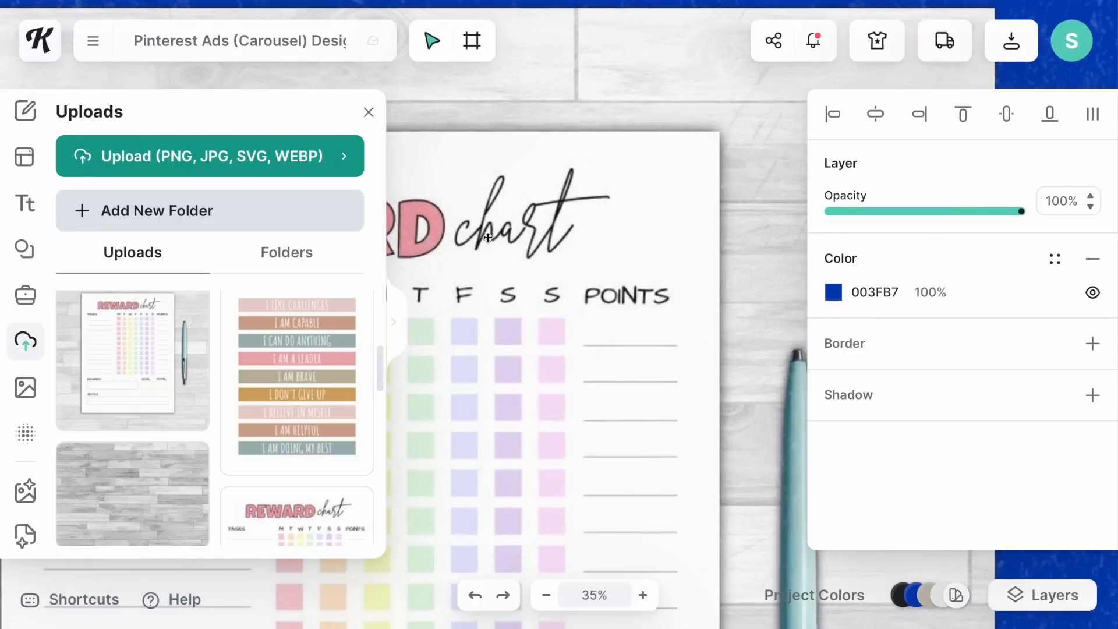
click(833, 292)
click(559, 468)
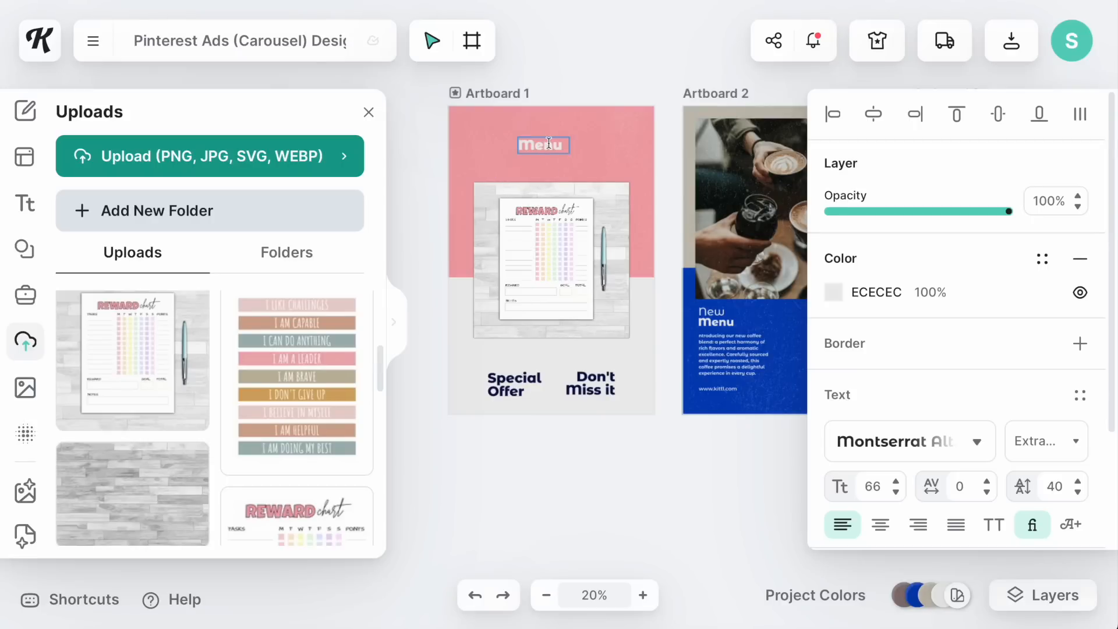
- Replace the "Menu" text with "PRINTABLE" in Anton and add a copy below it reading "KIDS CHORE CHART"
text(PRINTABLE)
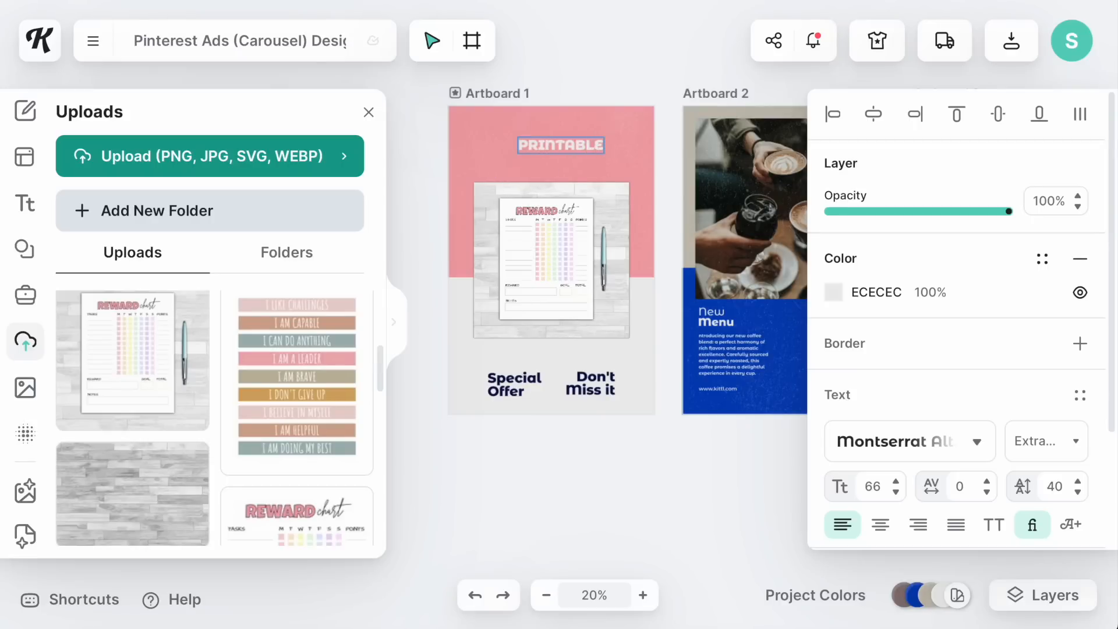
key(ctrl+c)
key(ctrl+v)
text(KIDS CHORE CHART)
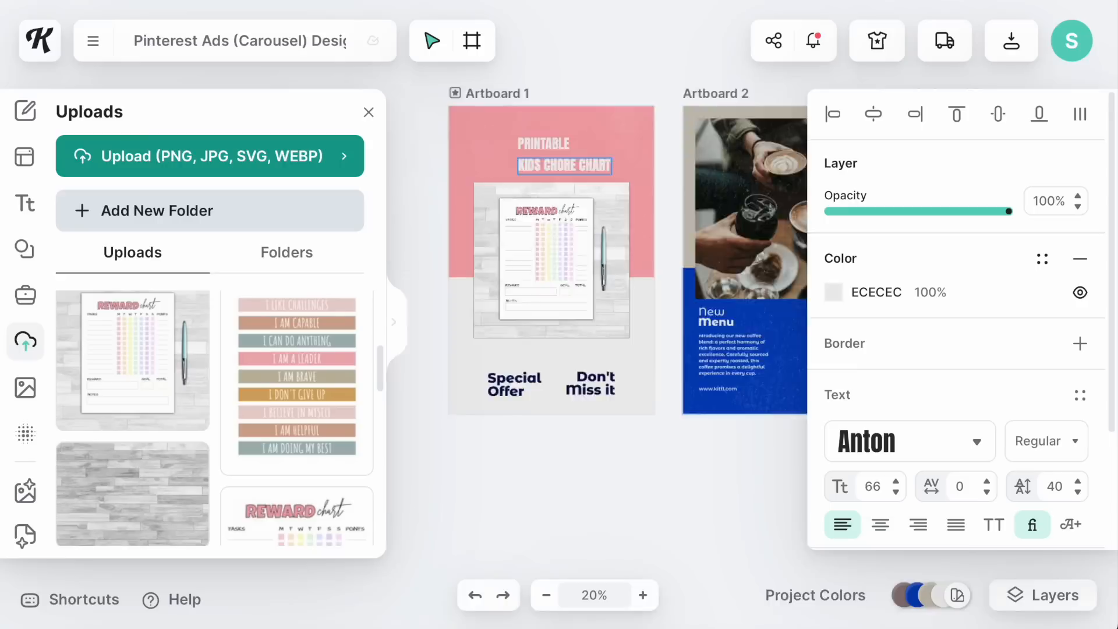
- Change the lower heading to "KID'S CHORE CHARTS", enlarge it across the pink block, and give both heading lines a dark outline
scroll(711, 291, up, 3)
drag(547, 245, 756, 233)
scroll(786, 320, left, 2)
click(874, 339)
drag(834, 415, 842, 418)
click(653, 187)
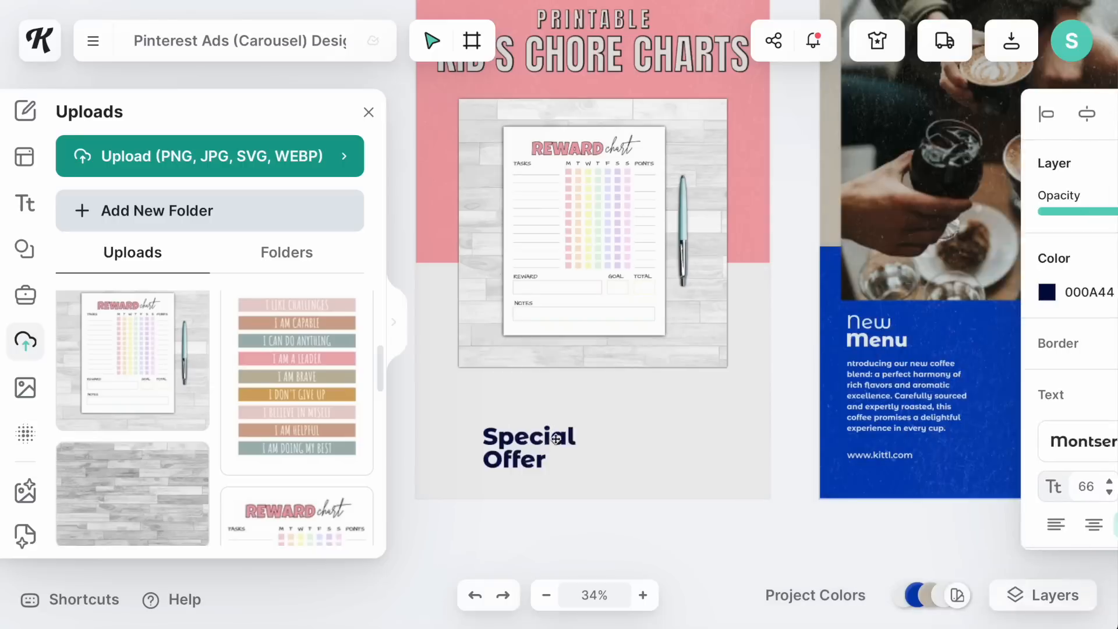
- Replace the "Special Offer" text with "Click to Browse the Shop" and add a line about motivating kids to finish their daily tasks
drag(556, 438, 602, 393)
double_click(602, 393)
text(Click to Browse the Shop)
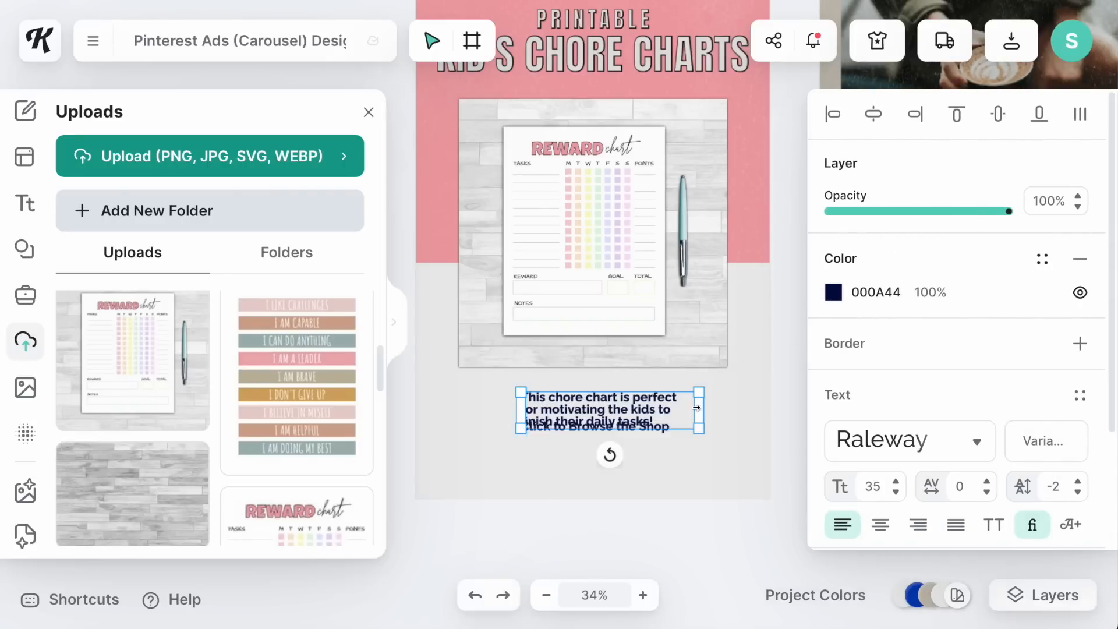
- Widen the chore chart description's text box and adjust its Raleway font weight and layout beneath the mockup
drag(696, 408, 732, 408)
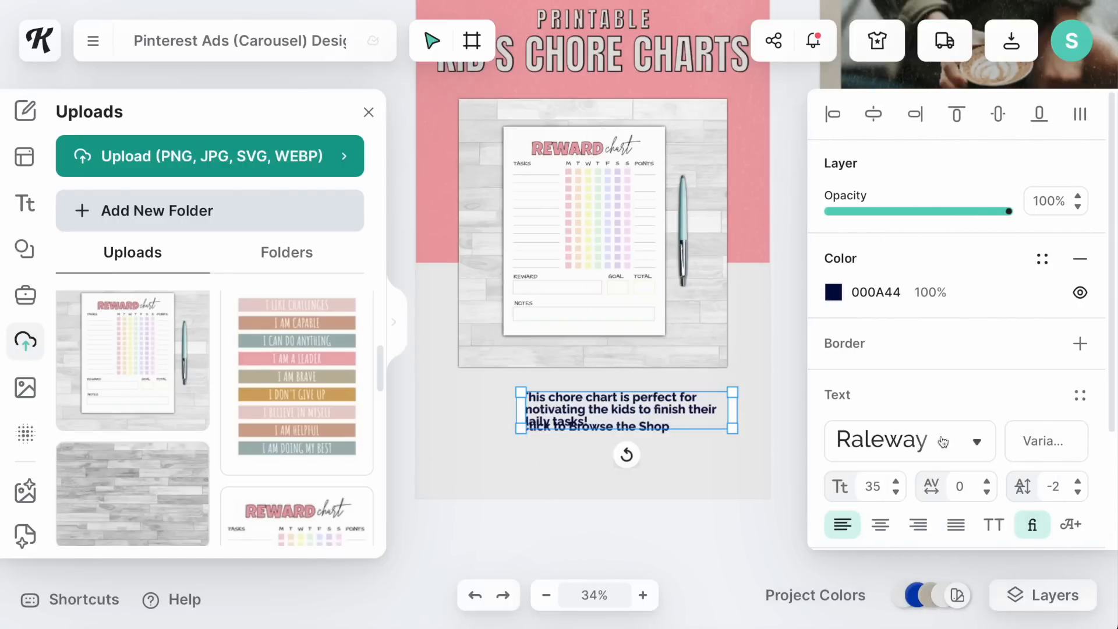
click(1042, 441)
drag(866, 482, 755, 488)
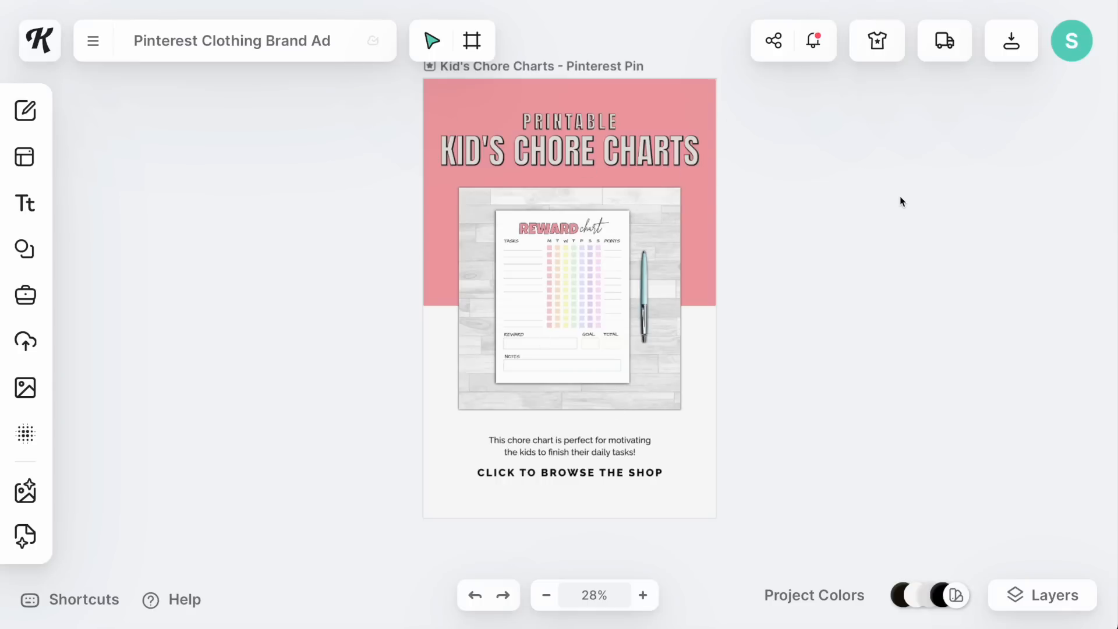
- Download the finished "Kid's Chore Charts - Pinterest Pin" design
click(1010, 52)
click(759, 260)
click(738, 354)
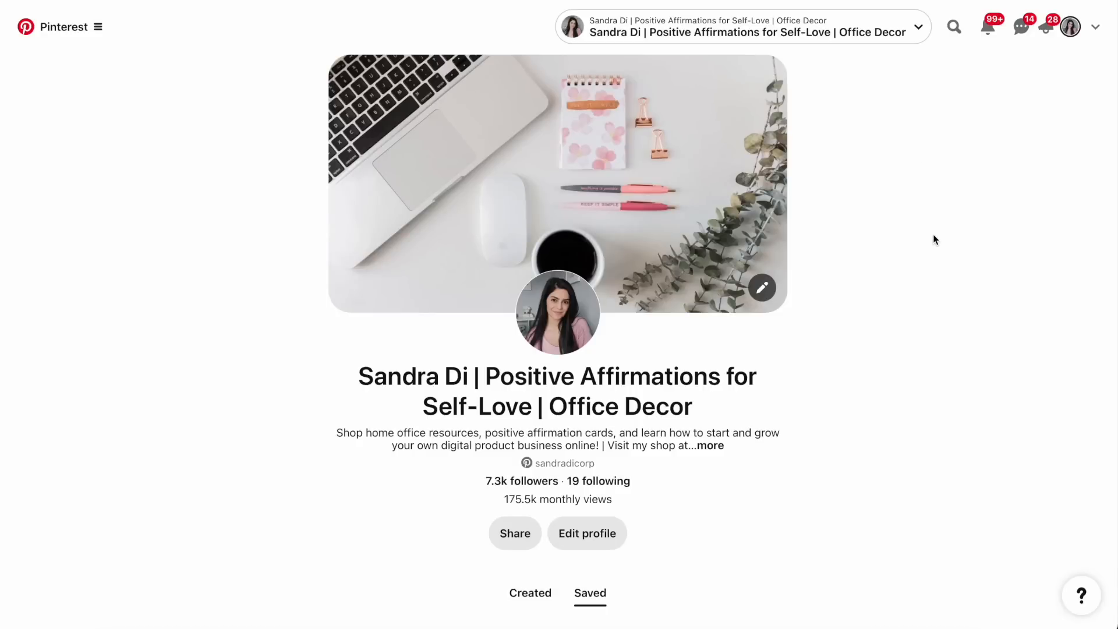
- Create a Pinterest pin from the chore chart image, titled "Kids Chore Chart Printable", with a description about teaching little ones responsibility through a reward chart
scroll(933, 235, down, 5)
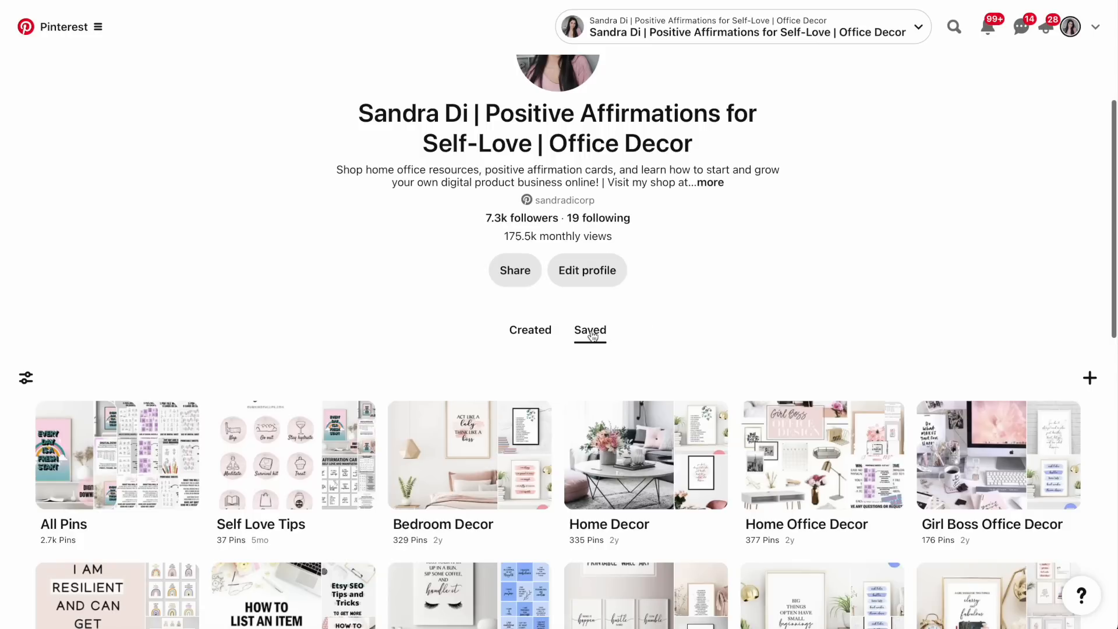
click(1089, 378)
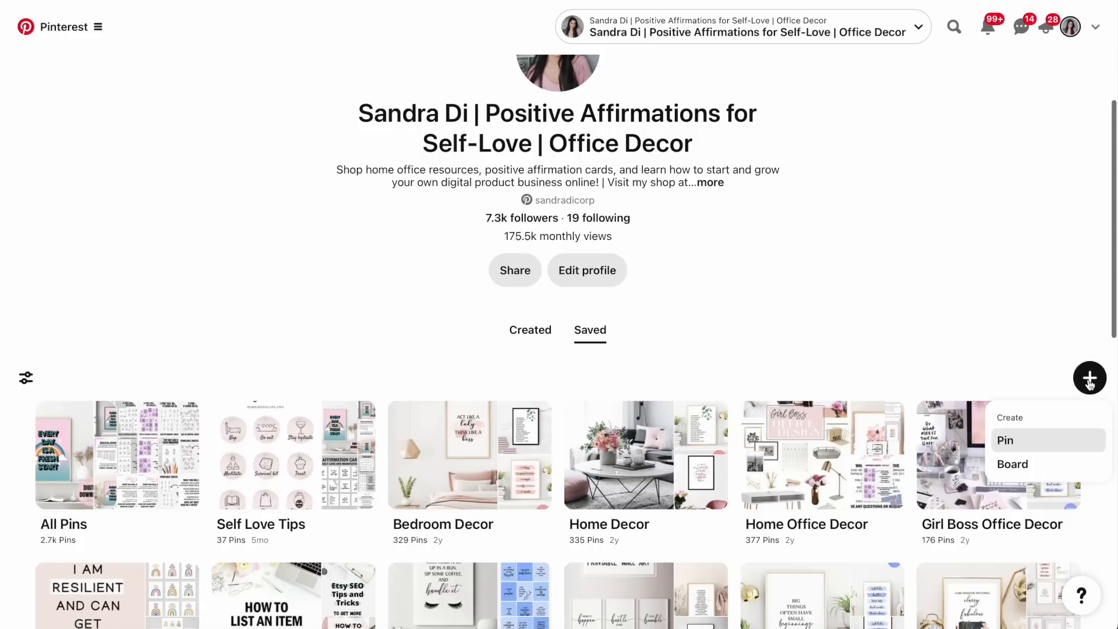
click(1005, 440)
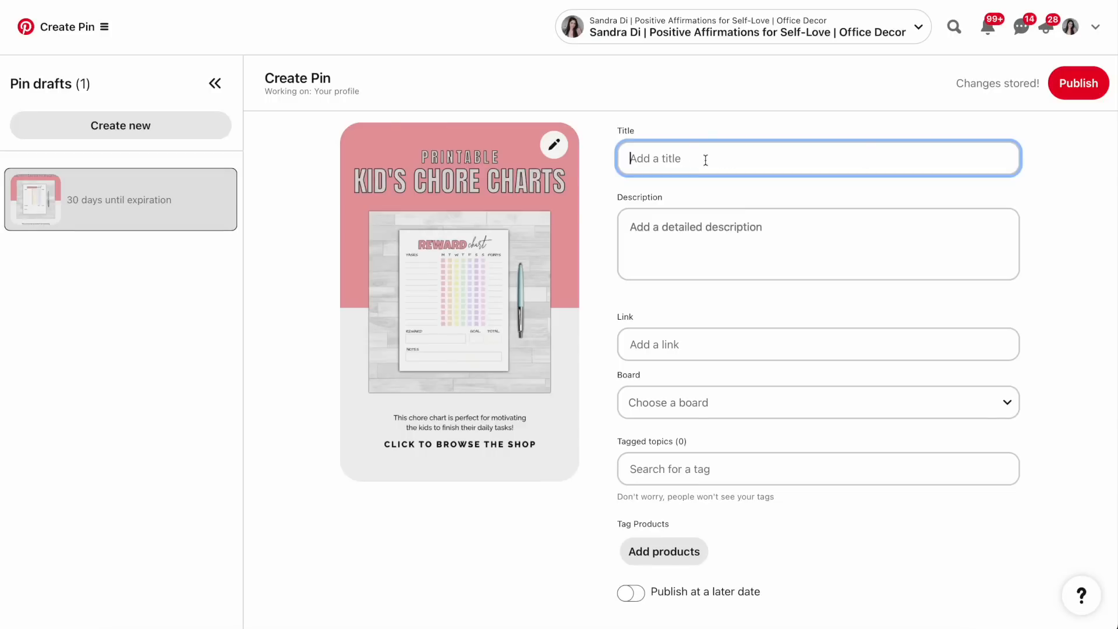
click(689, 245)
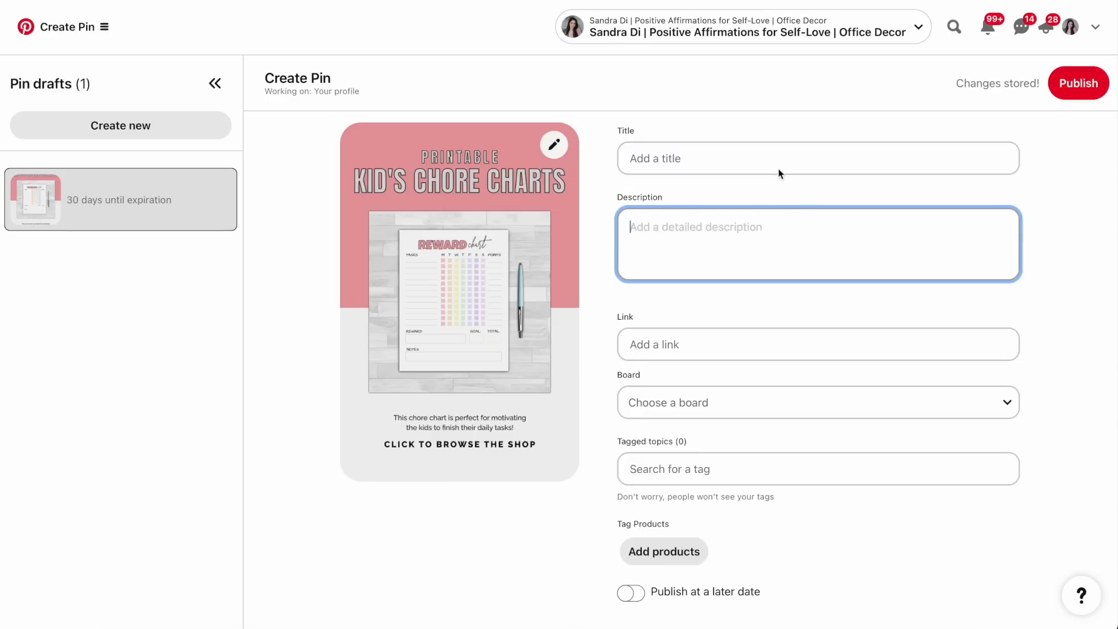
click(651, 157)
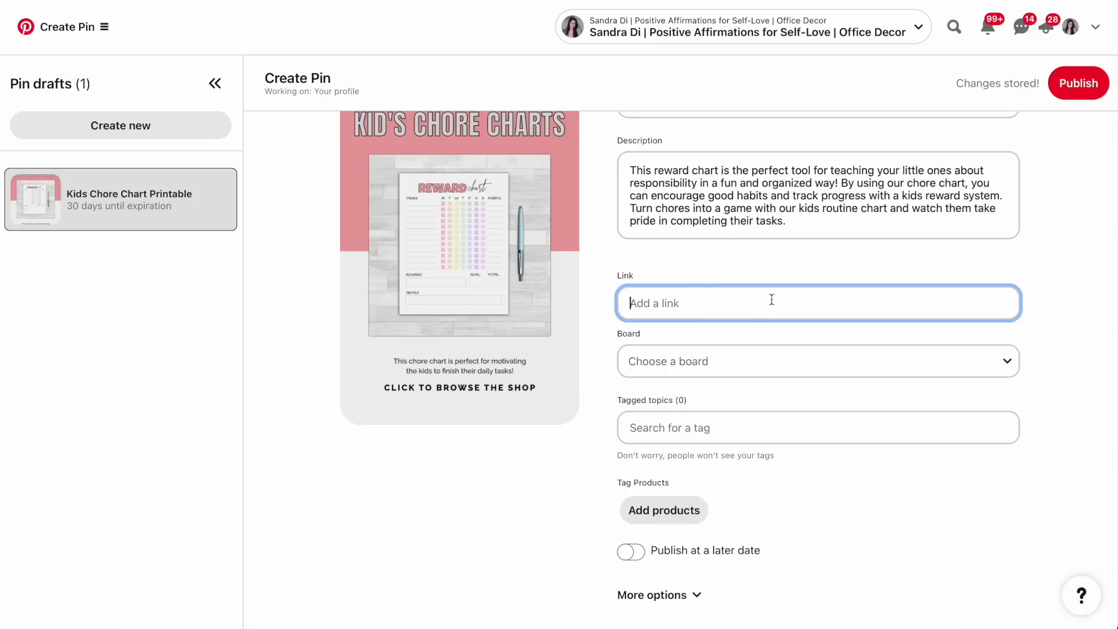
- Assign the chore chart pin to the "Time Management Tips" board
click(795, 369)
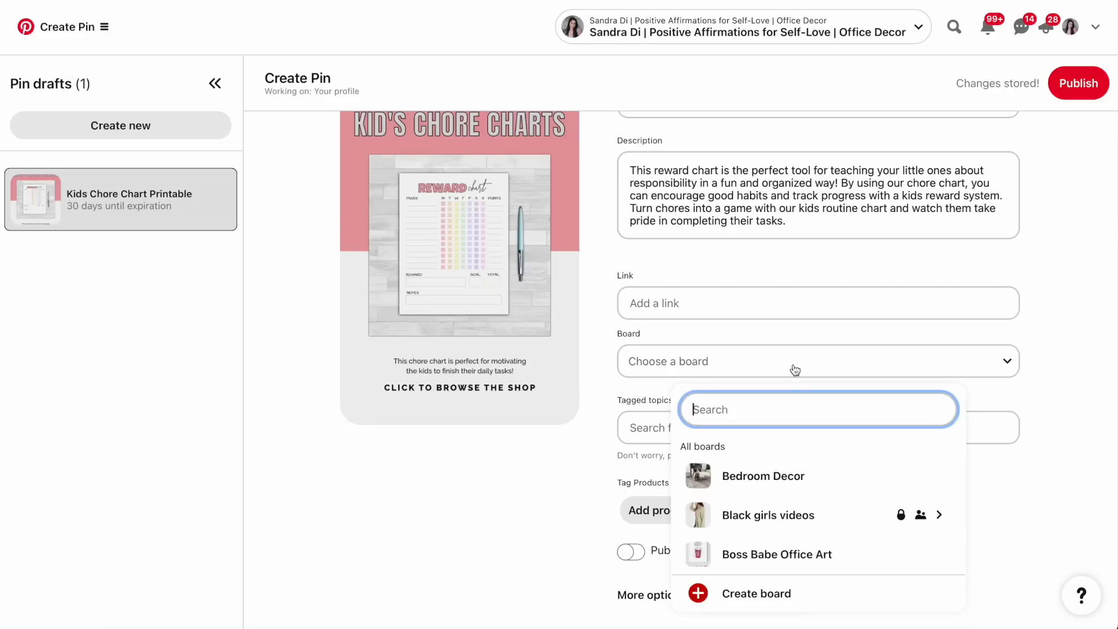
scroll(798, 507, down, 1)
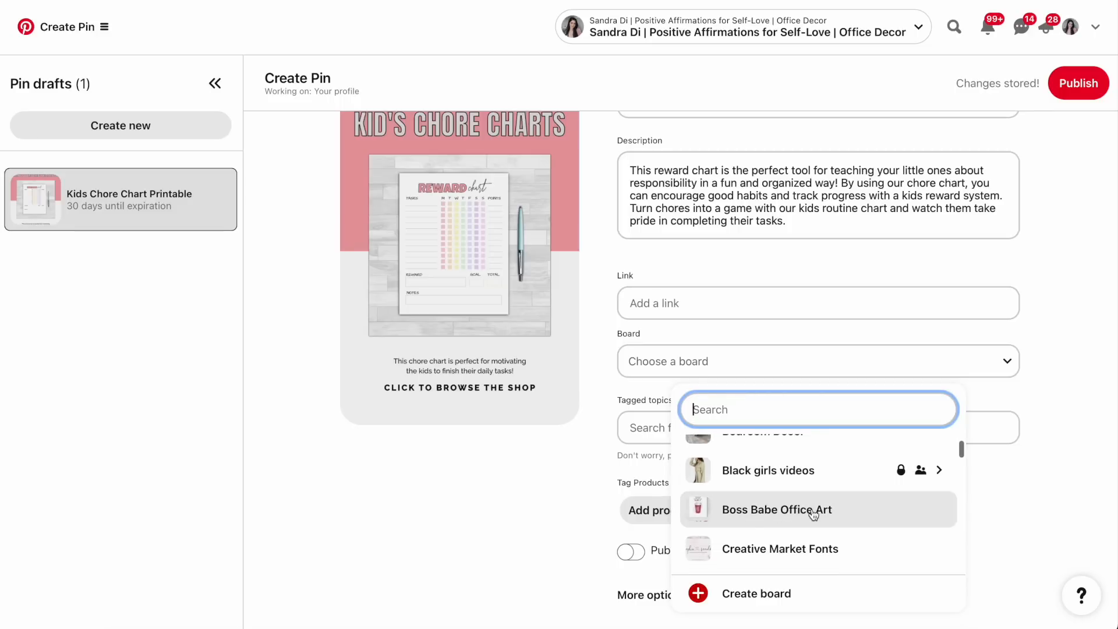
scroll(827, 513, down, 1)
scroll(815, 531, up, 2)
scroll(801, 531, down, 1)
scroll(815, 530, down, 5)
scroll(836, 529, up, 1)
scroll(835, 529, down, 1)
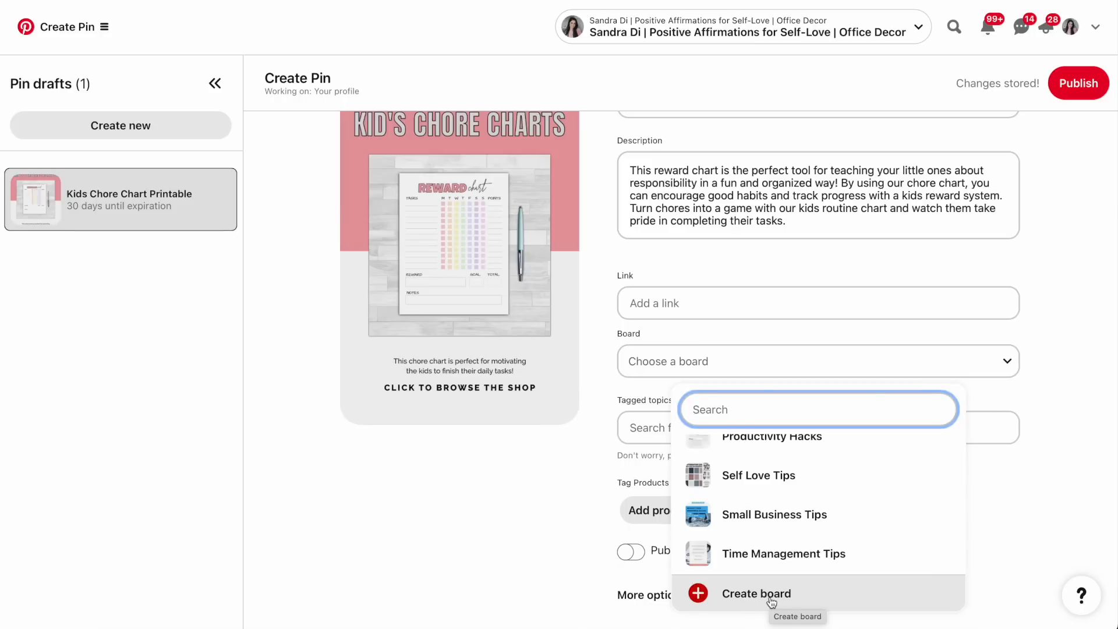
click(796, 562)
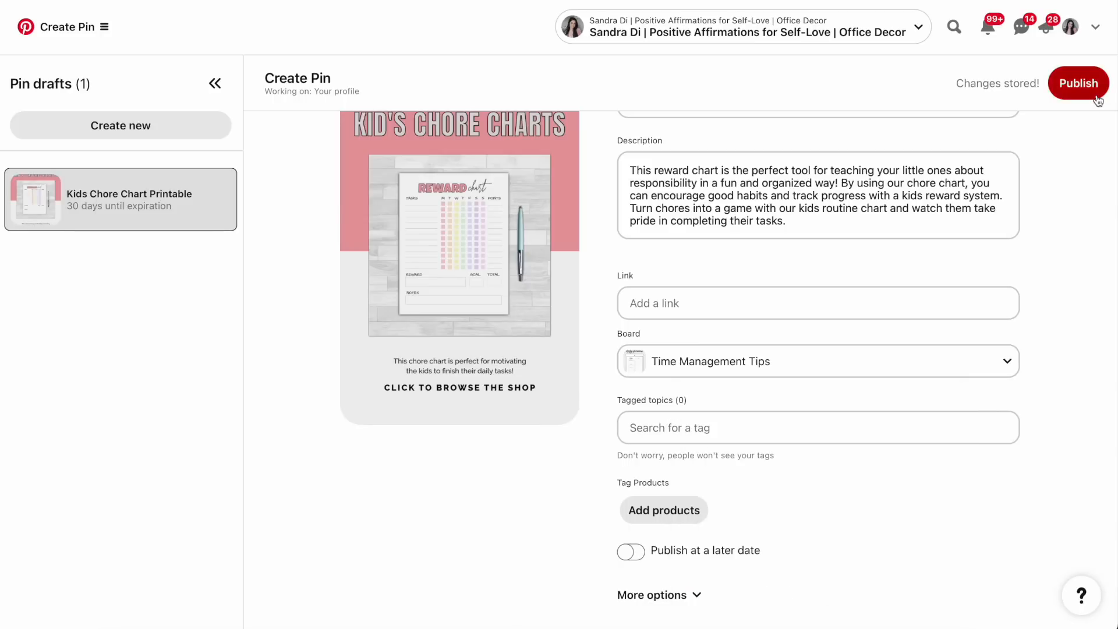